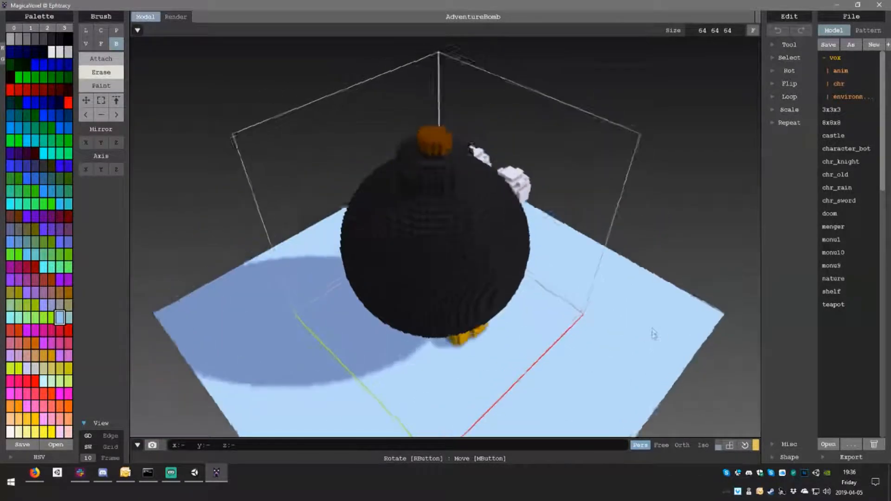
- Save a copy of the bomb model as AdventurePlayer and clear all voxels from it
right_click_drag(574, 171, 576, 146)
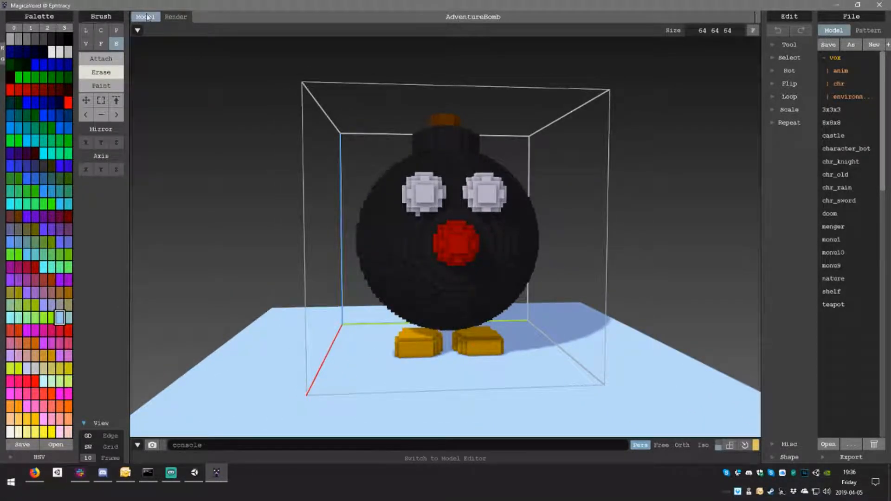
left_click(852, 48)
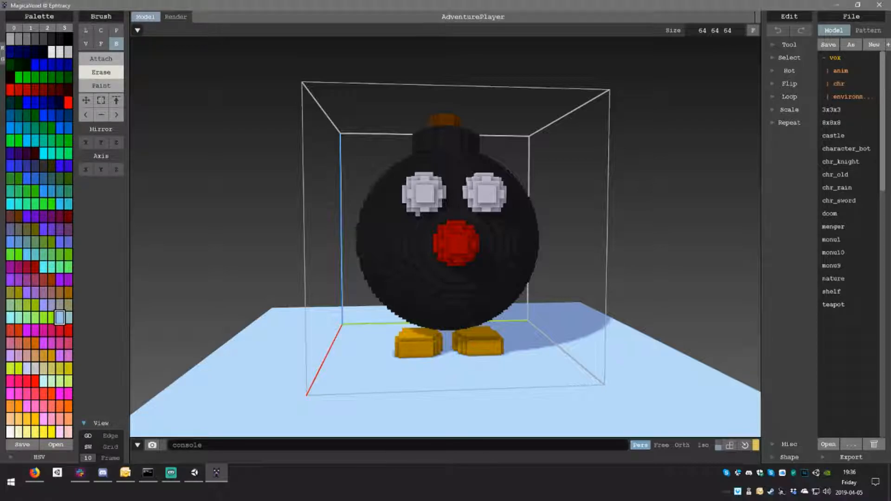
right_click_drag(533, 239, 537, 263)
key("Delete")
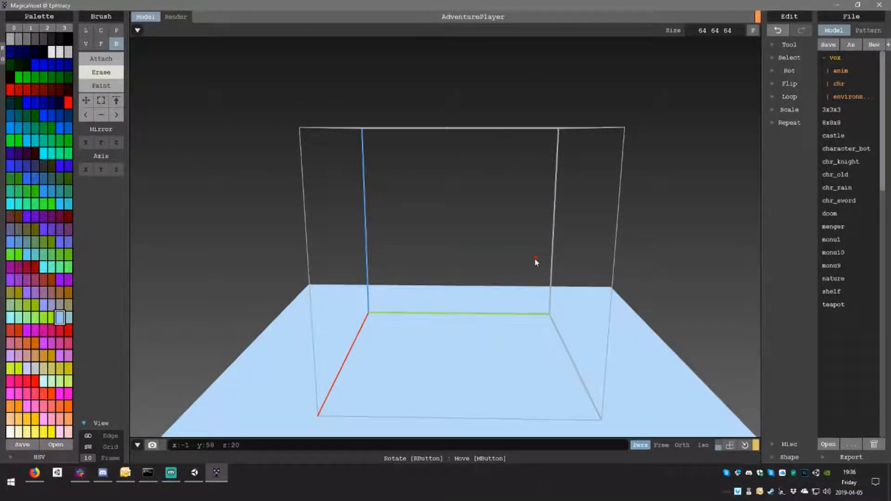
- Turn on Y-axis mirroring and set the Box brush to attach voxels
right_click_drag(448, 252, 460, 275)
right_click_drag(258, 205, 408, 356)
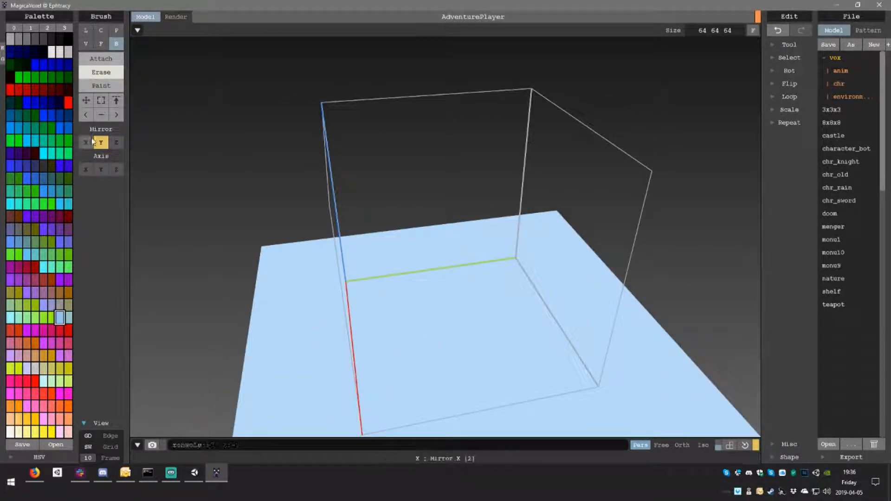
left_click(113, 44)
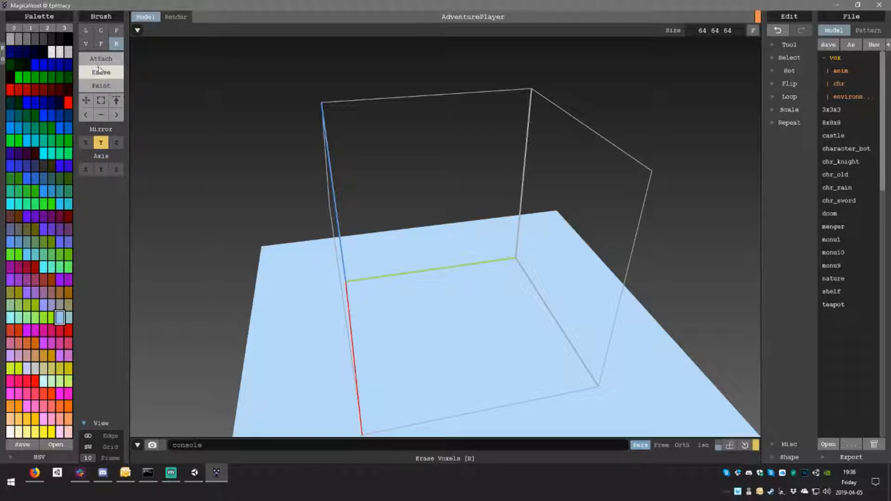
left_click_drag(406, 328, 430, 348)
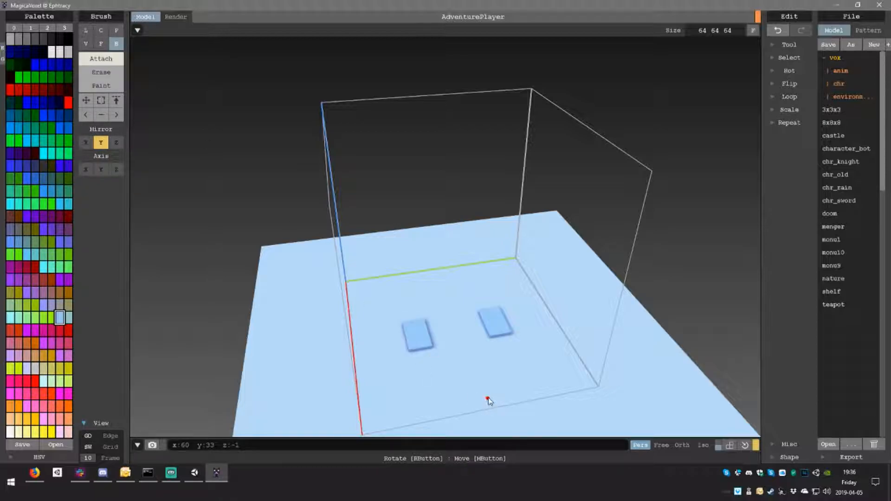
key("ctrl+z")
right_click_drag(509, 342, 443, 317)
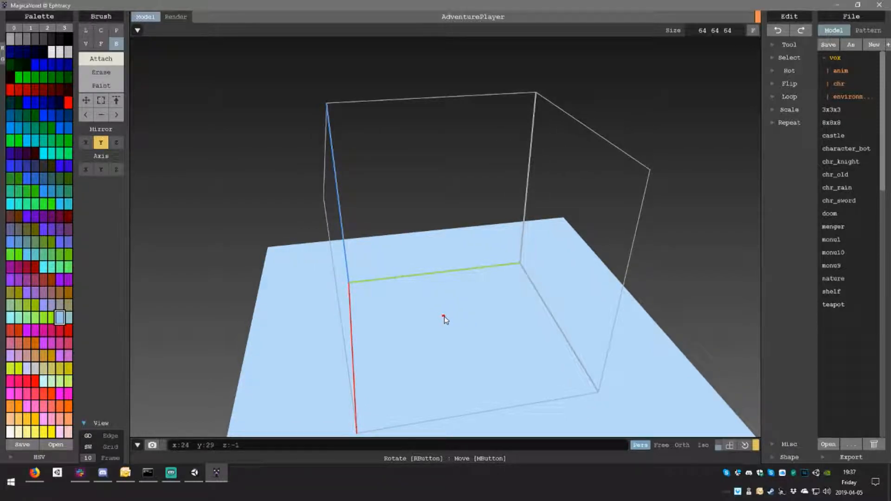
- Draw a mirrored pair of near-black rectangular foot slabs in the middle of the floor
left_click(11, 77)
right_click_drag(448, 350, 409, 318)
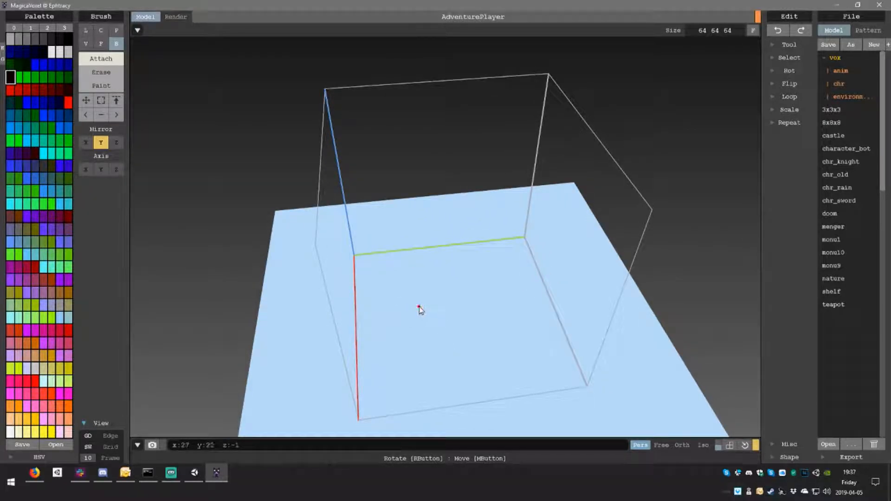
right_click_drag(419, 310, 421, 339)
left_click_drag(425, 257, 450, 290)
mouse_move(449, 290)
right_mouse_down()
mouse_move(499, 283)
mouse_move(518, 224)
mouse_move(416, 252)
mouse_move(435, 299)
mouse_move(430, 273)
right_mouse_up()
scroll(440, 296, "up", 3)
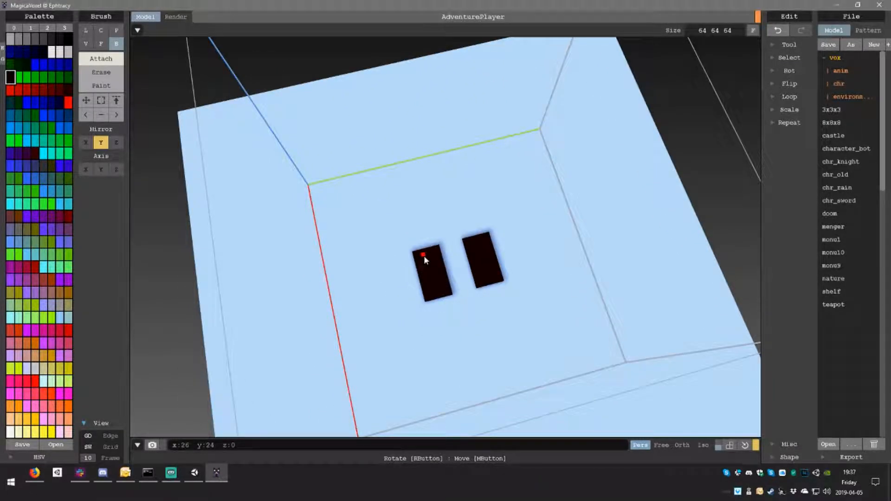
- Shape both feet by narrowing and notching the heels and building up a second layer over them
right_click_drag(440, 280, 441, 313)
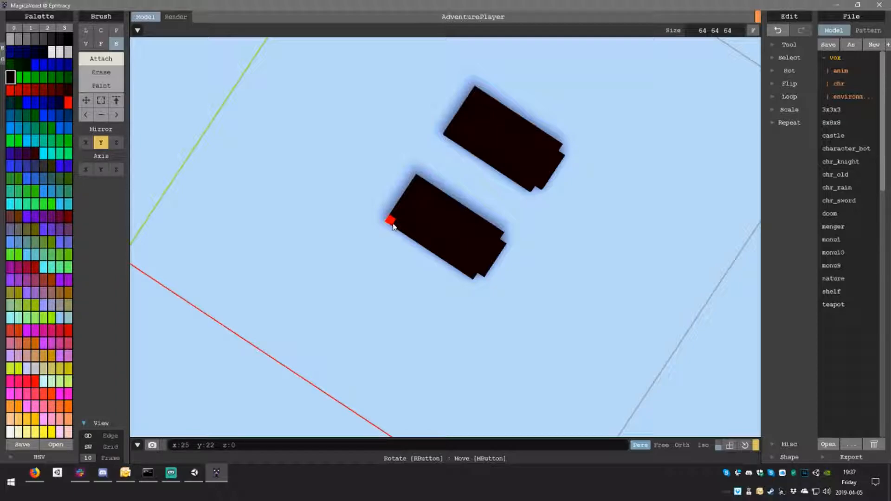
left_click_drag(393, 226, 412, 239)
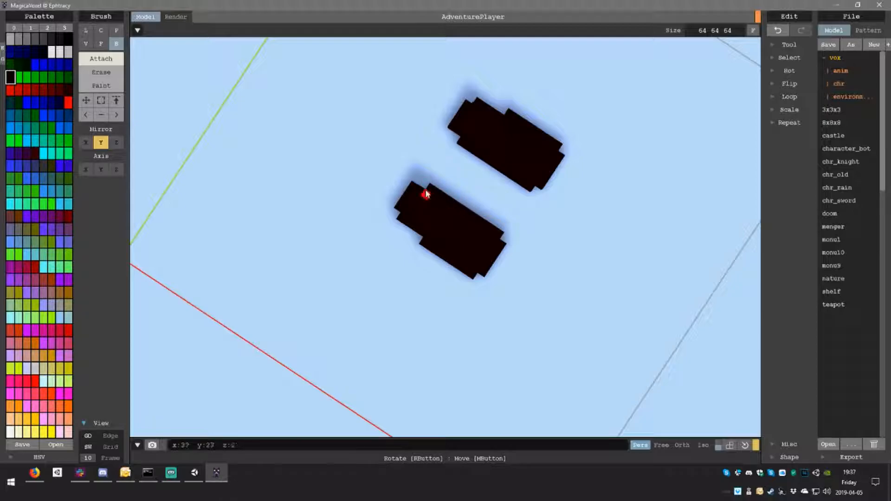
right_click_drag(416, 188, 460, 222)
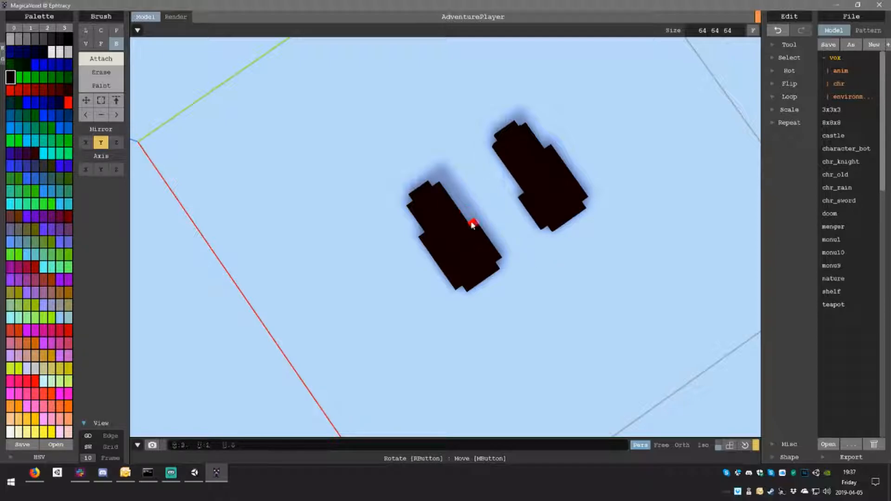
right_click_drag(515, 255, 470, 278)
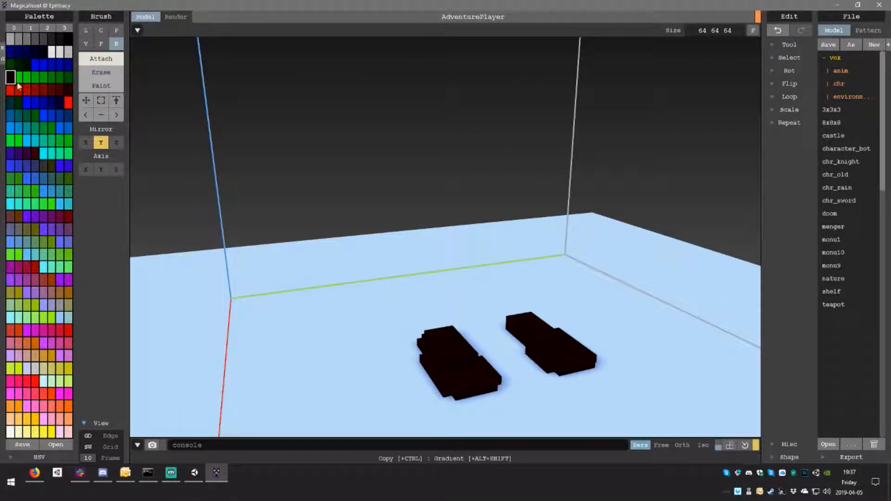
- Paint the mirrored feet and their raised heel blocks bright red, one connected face at a time
left_click(11, 89)
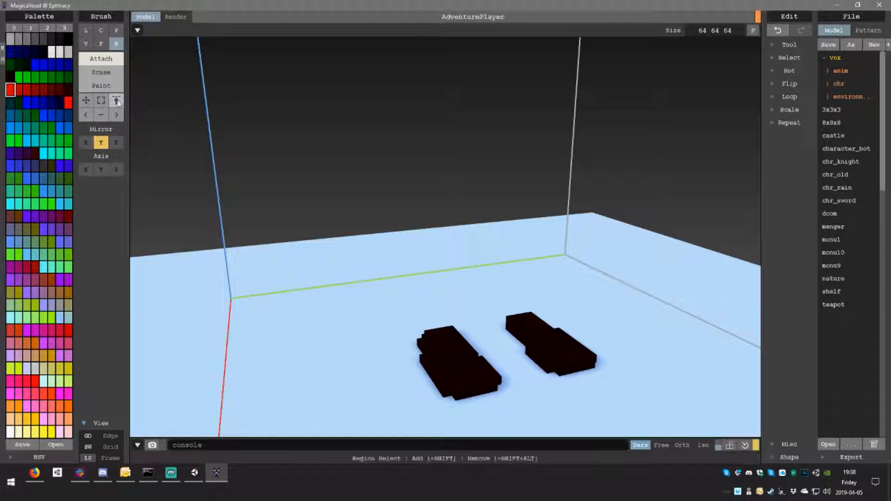
left_click(102, 87)
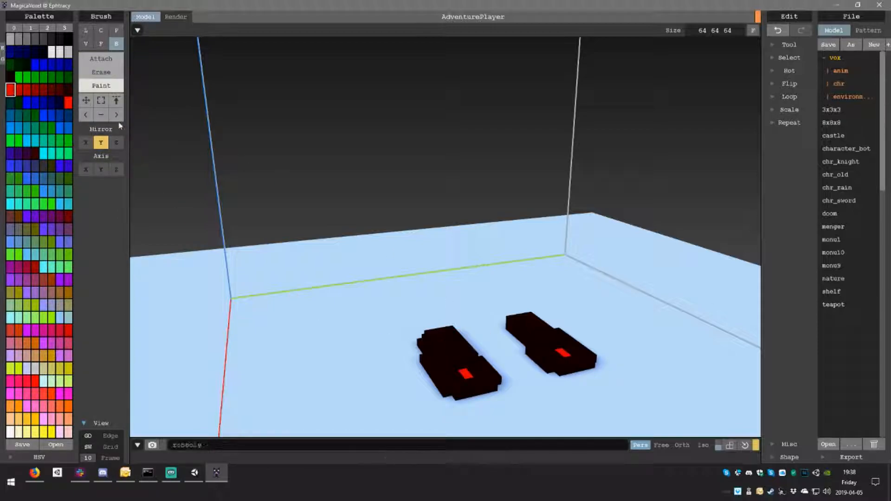
left_click(100, 43)
left_click(460, 376)
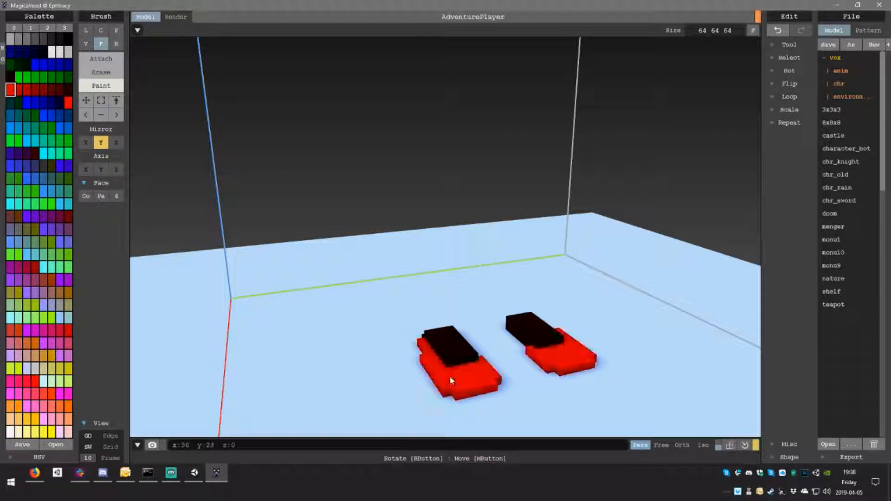
left_click(455, 352)
right_click_drag(491, 361, 510, 360)
right_click_drag(392, 369, 477, 379)
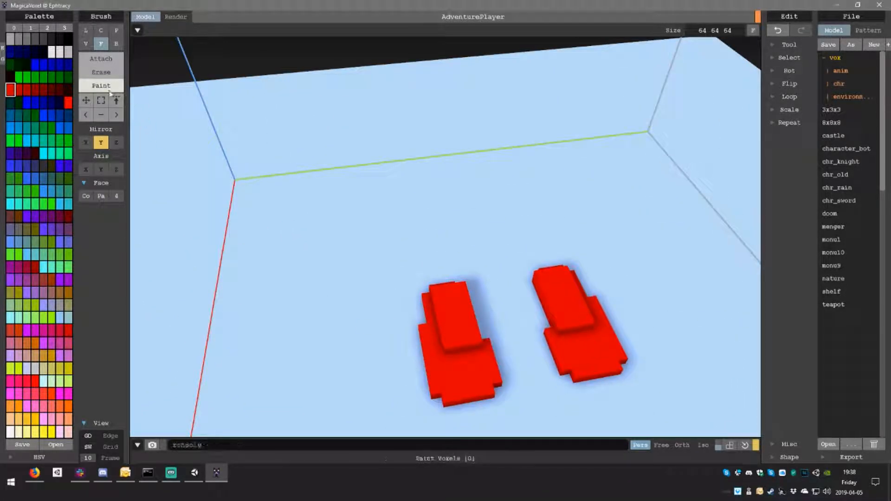
- Thicken the front part of both feet by attaching a layer to its whole top face
left_click(101, 58)
left_click(466, 370)
right_click_drag(466, 370, 509, 332)
right_click_drag(407, 374, 176, 124)
- Adjust individual voxels around the heels and ankle blocks with the Box brush to give them notched corners
left_click(116, 44)
right_click_drag(368, 229, 408, 290)
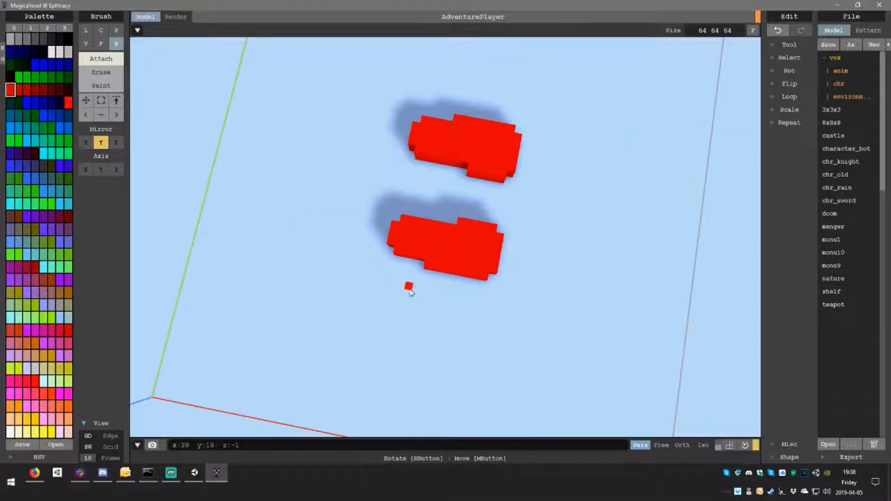
scroll(413, 262, "up", 2)
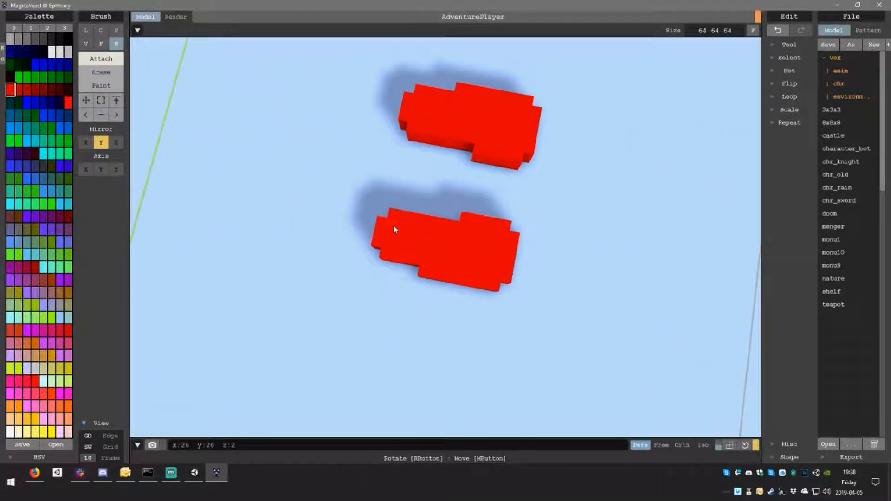
right_click_drag(393, 220, 432, 323)
left_click(437, 310)
left_click(443, 305)
right_click_drag(436, 311, 472, 358)
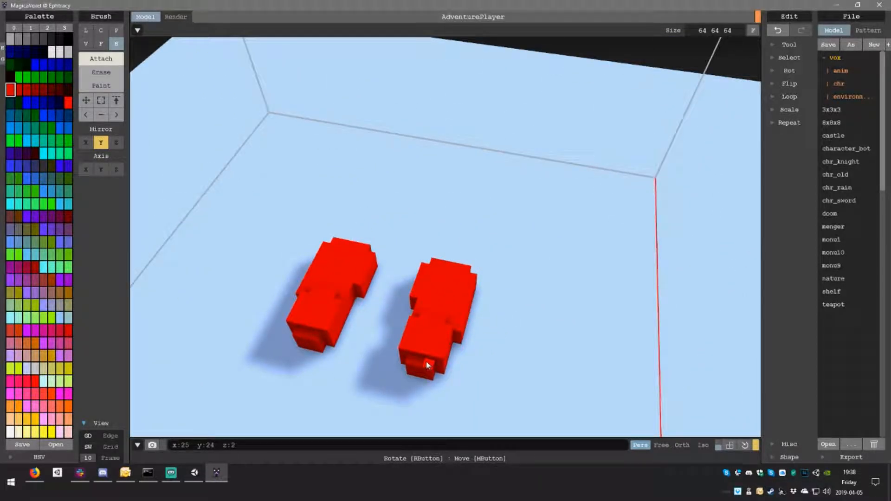
right_click_drag(412, 364, 138, 185)
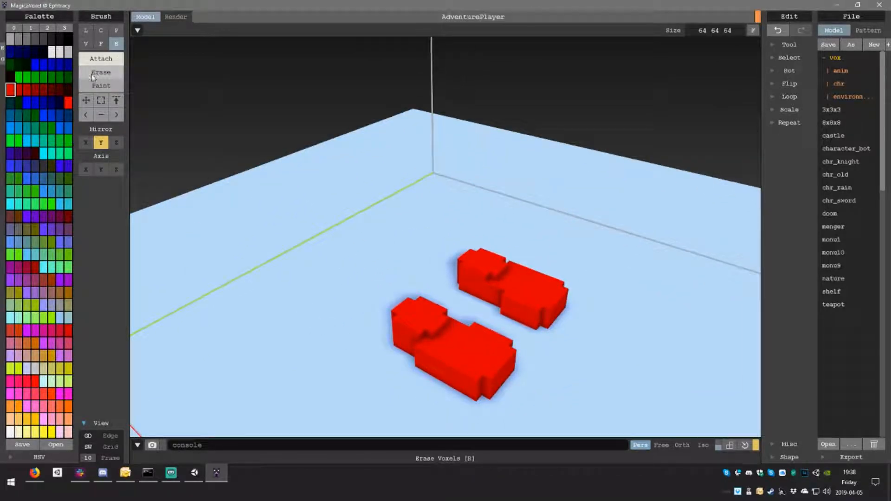
- Extrude the ankle tops upward into tall mirrored legs with the Face brush, and undo the last added layer
left_click(101, 43)
mouse_move(416, 313)
left_mouse_down()
mouse_move(424, 319)
mouse_move(428, 302)
left_mouse_up()
right_click_drag(427, 303, 404, 322)
right_click_drag(449, 269, 465, 251)
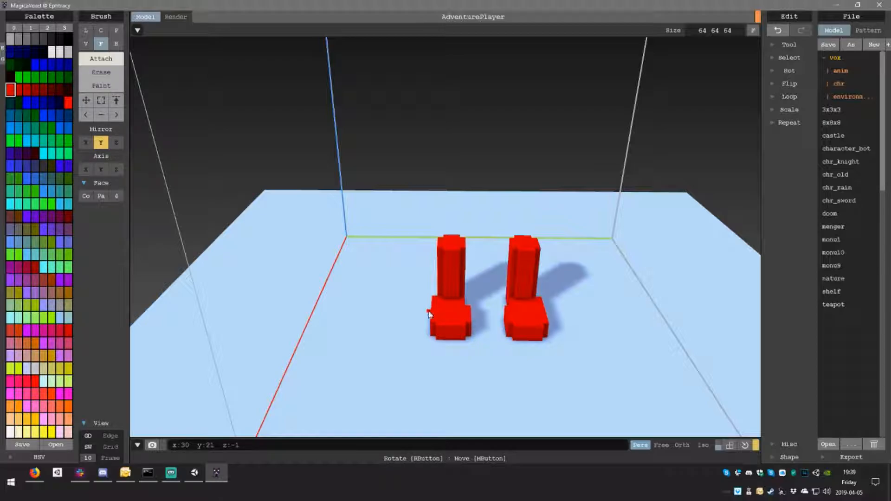
key("ctrl+z")
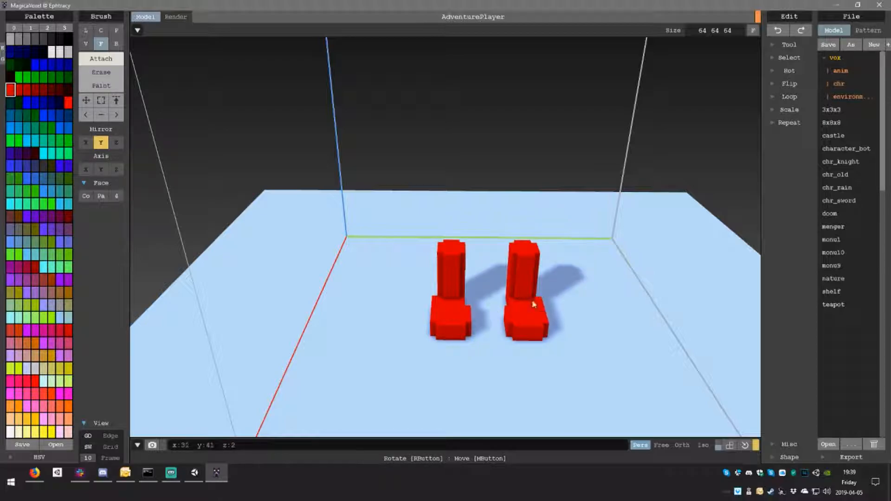
- Select each leg with its foot in turn and move it 2 voxels along Y toward the other, then deselect
scroll(539, 303, "up", 4)
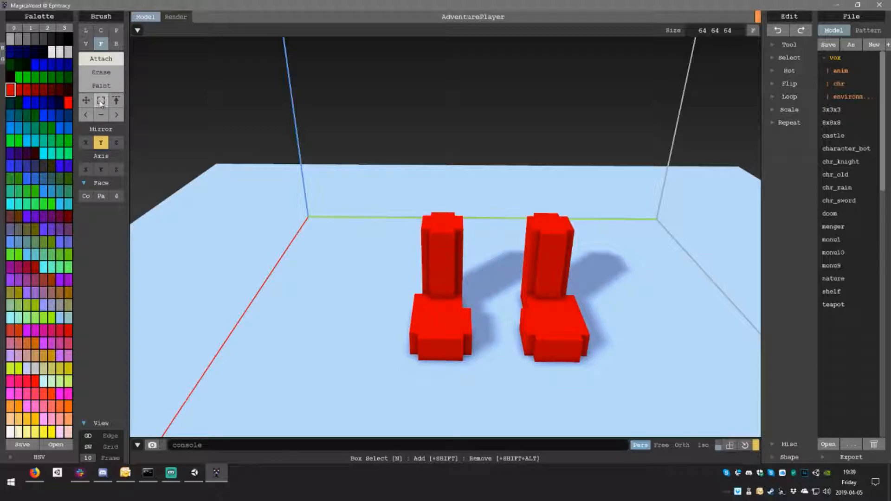
left_click(101, 101)
left_click_drag(386, 199, 484, 383)
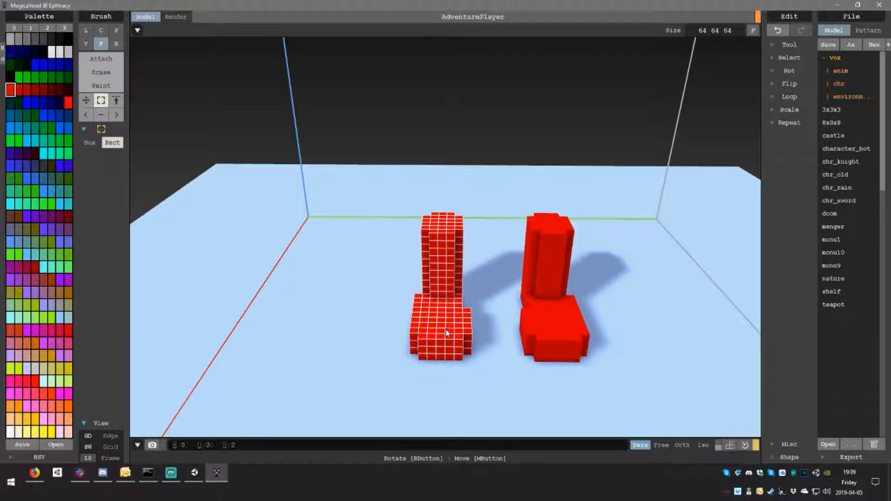
left_click_drag(455, 334, 467, 337)
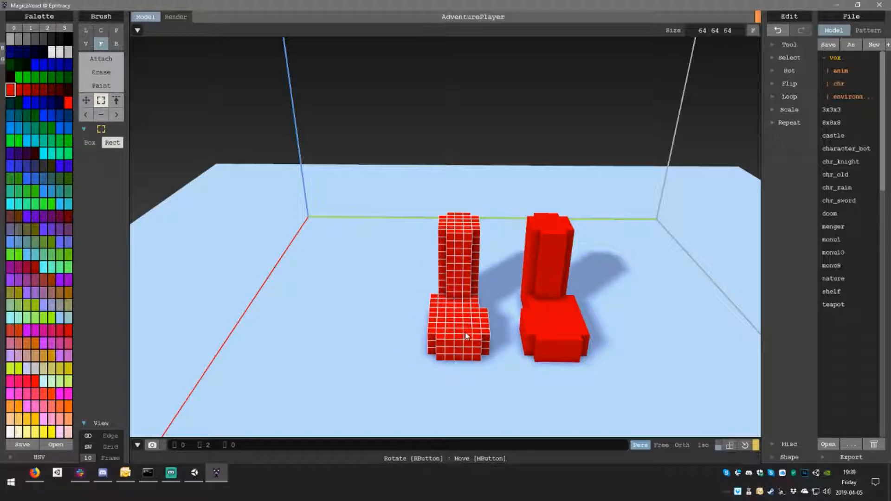
left_click_drag(515, 194, 635, 421)
left_click_drag(562, 337, 544, 337)
left_click(602, 364)
mouse_move(604, 364)
right_mouse_down()
mouse_move(622, 374)
mouse_move(580, 355)
mouse_move(607, 362)
right_mouse_up()
- Attach a mirrored circular disc centred on top of each leg using the Center brush
scroll(585, 346, "down", 4)
right_click_drag(509, 284, 390, 279)
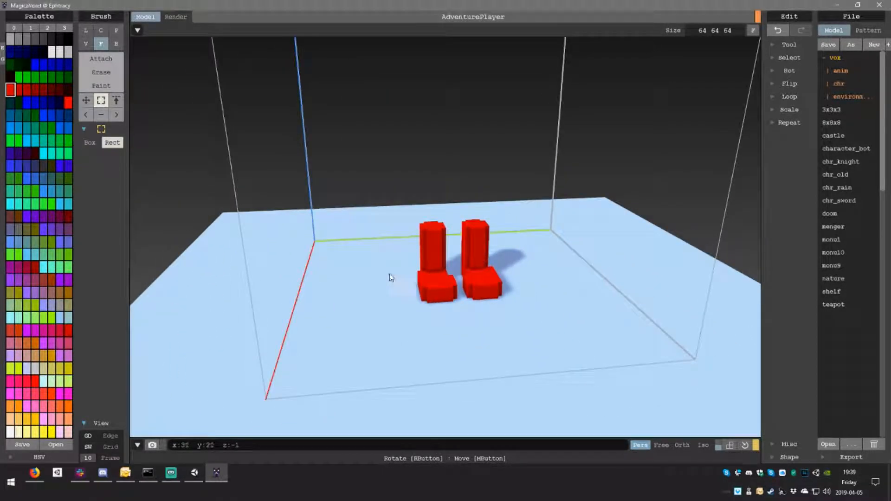
left_click(107, 61)
mouse_move(506, 191)
right_mouse_down()
mouse_move(464, 239)
mouse_move(447, 203)
right_mouse_up()
scroll(465, 239, "up", 3)
right_click_drag(440, 189, 439, 208)
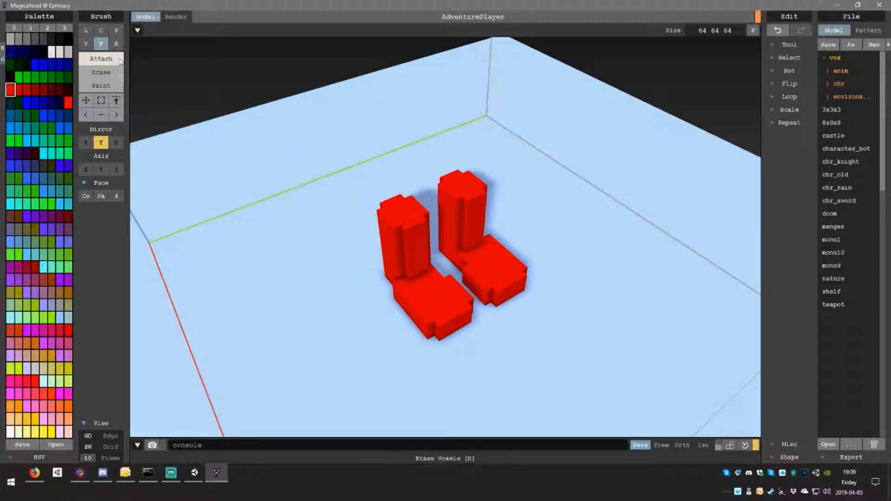
left_click(101, 30)
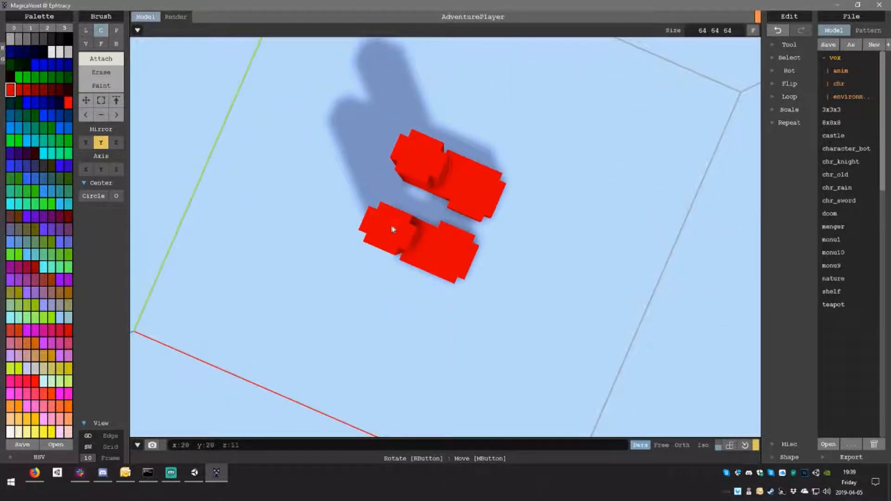
right_click_drag(392, 229, 389, 235)
left_click_drag(387, 233, 411, 249)
- Stack wider circular discs above the first ones so the tops of the two legs merge
right_click_drag(411, 253, 397, 197)
left_click_drag(397, 196, 431, 226)
mouse_move(431, 225)
right_mouse_down()
mouse_move(421, 190)
mouse_move(411, 216)
mouse_move(395, 218)
mouse_move(388, 208)
right_mouse_up()
left_click_drag(388, 207, 423, 254)
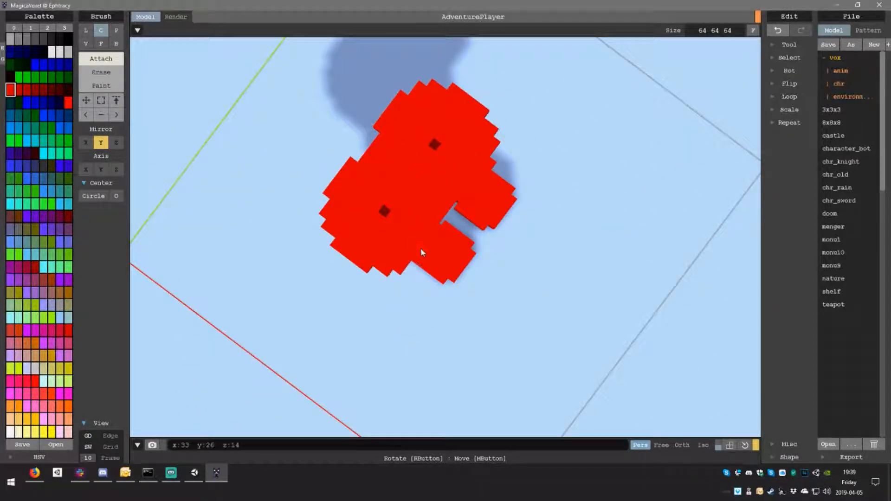
- Add another circular layer over the merged discs and fill the centre holes to finish the hip base
right_click_drag(385, 212, 417, 206)
scroll(395, 163, "down", 3)
scroll(418, 207, "up", 3)
left_click_drag(403, 206, 437, 247)
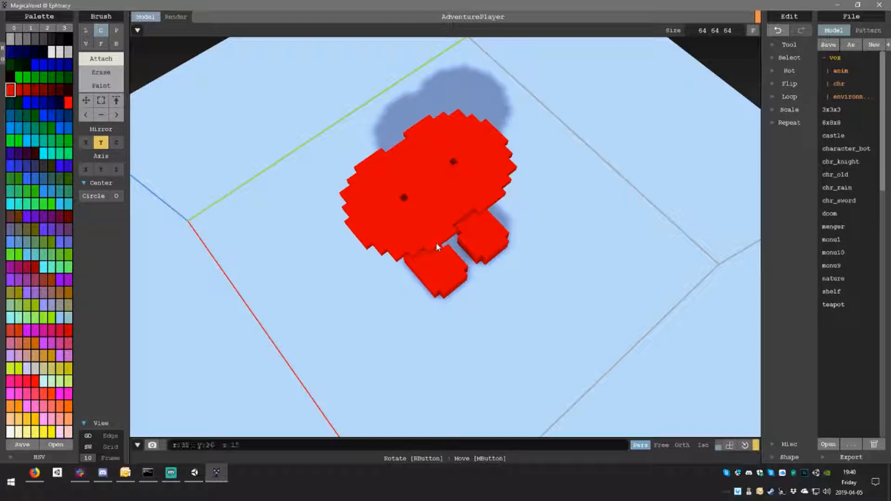
right_click_drag(436, 242, 391, 177)
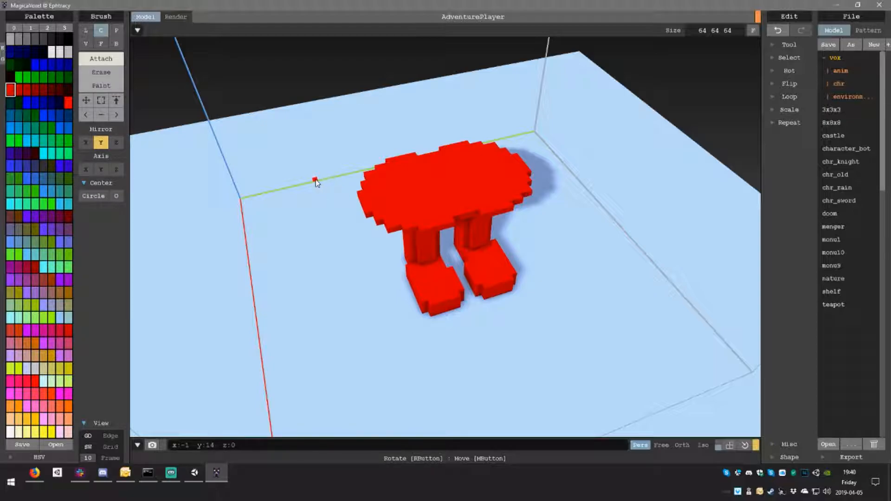
- Extrude the top face of the hip base upward into a thick lower torso with the Face brush
right_click_drag(478, 254, 449, 194)
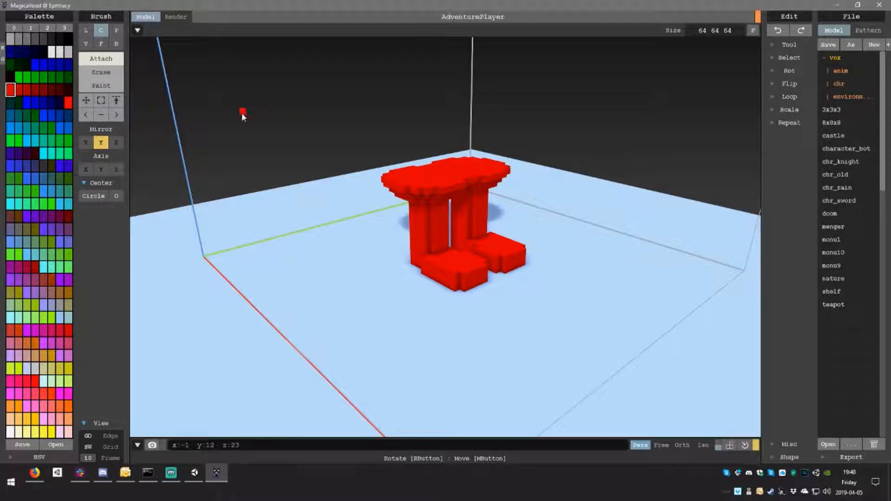
left_click(101, 44)
left_click_drag(440, 186, 447, 151)
mouse_move(450, 157)
right_mouse_down()
mouse_move(458, 147)
mouse_move(401, 131)
mouse_move(450, 135)
right_mouse_up()
left_click_drag(450, 111, 459, 100)
scroll(461, 103, "down", 3)
left_click(465, 126)
- Switch the model view to orthographic projection and activate the Center brush in circle mode
right_click_drag(439, 110, 440, 227)
left_click(682, 446)
mouse_move(492, 283)
right_mouse_down()
mouse_move(418, 235)
mouse_move(485, 276)
right_mouse_up()
scroll(465, 250, "up", 4)
right_click_drag(427, 197, 382, 212)
scroll(382, 212, "down", 3)
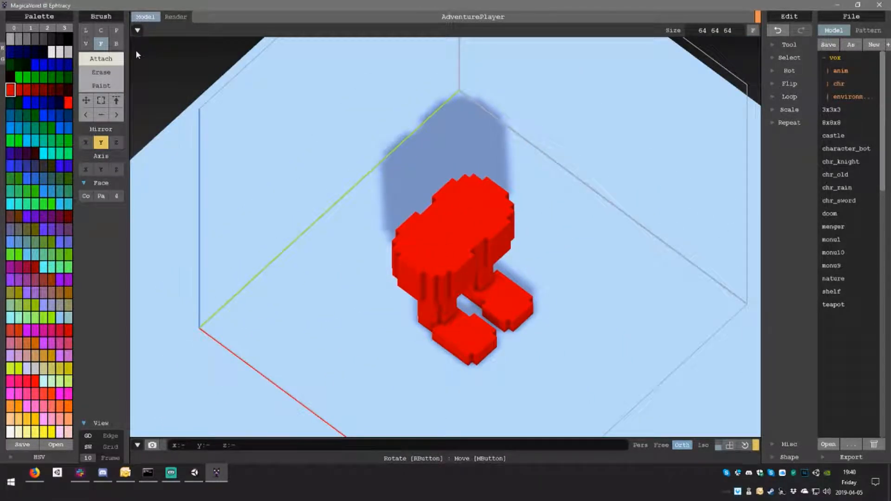
left_click(101, 31)
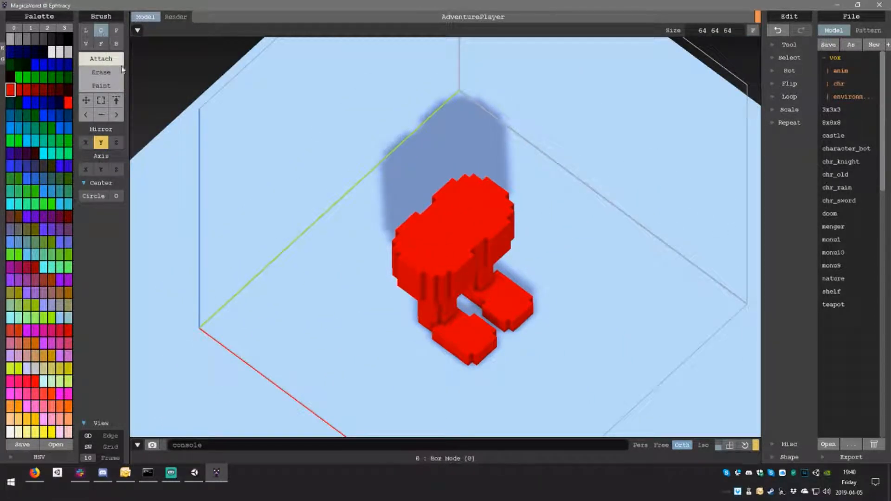
- Add a mirrored circular layer of radius 6 on top of the lower torso and fill its centre holes
right_click_drag(426, 242, 438, 247)
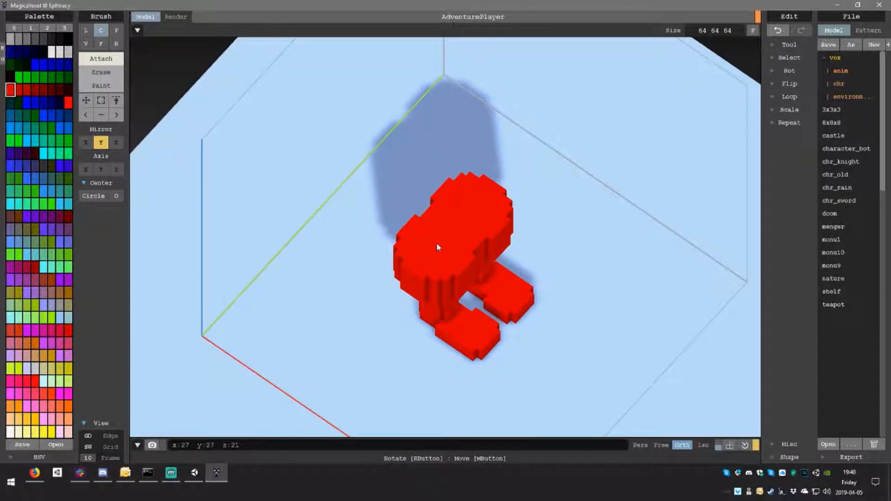
left_click_drag(436, 249, 459, 267)
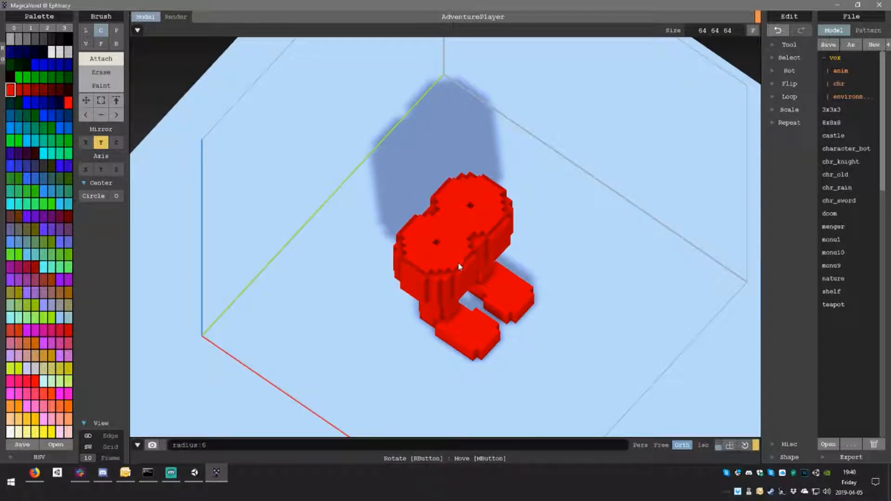
right_click_drag(455, 244, 475, 238)
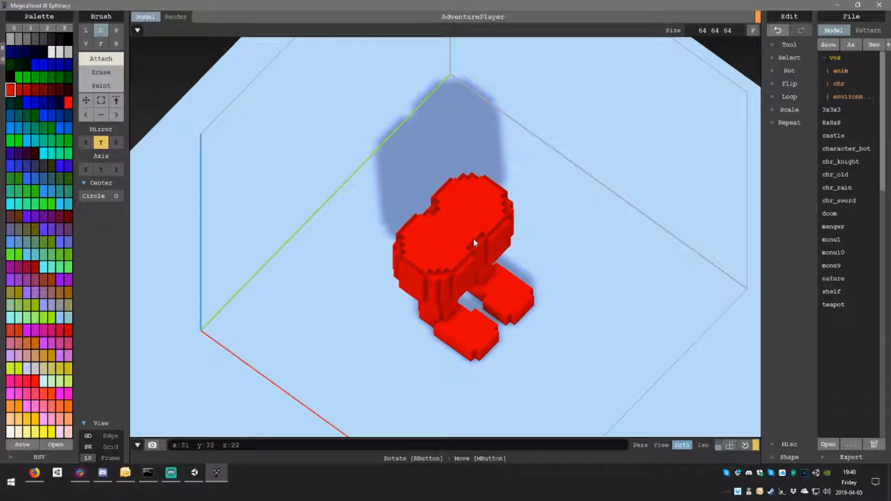
- Stack smaller mirrored circular layers on the lower torso to taper it, and fill the remaining holes in the top
right_click_drag(436, 210, 443, 260)
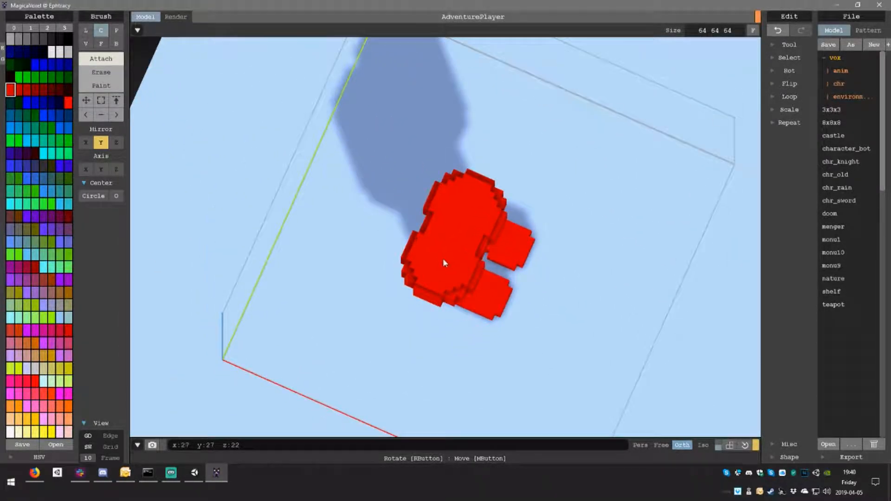
left_click_drag(442, 257, 461, 284)
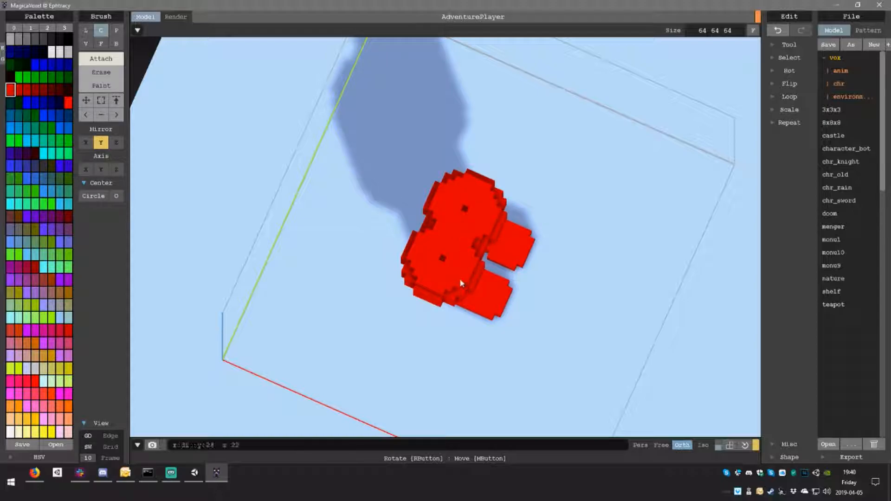
mouse_move(433, 227)
right_mouse_down()
mouse_move(344, 186)
mouse_move(429, 242)
right_mouse_up()
left_click_drag(429, 241, 444, 260)
left_click(428, 240)
left_click(465, 244)
right_click_drag(449, 237, 362, 194)
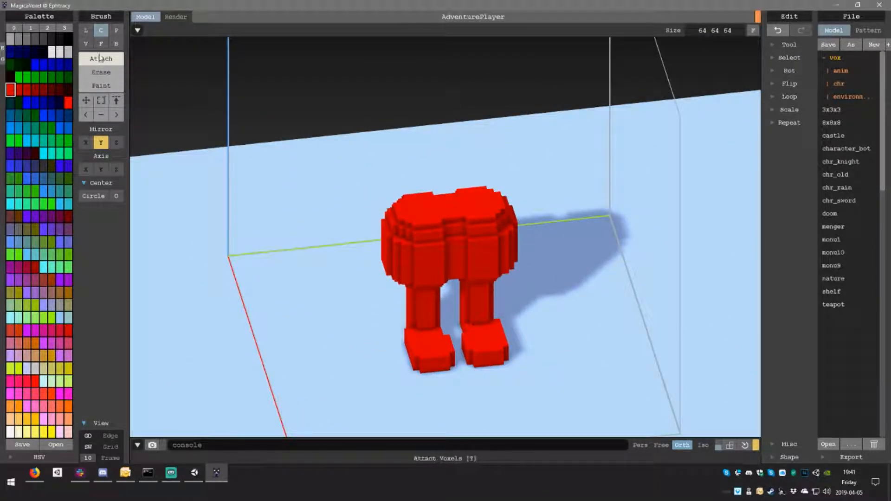
- Extrude the tapered top face upward with the Face brush to form the upper torso
left_click(101, 43)
left_click_drag(449, 213, 477, 169)
right_click_drag(478, 170, 511, 192)
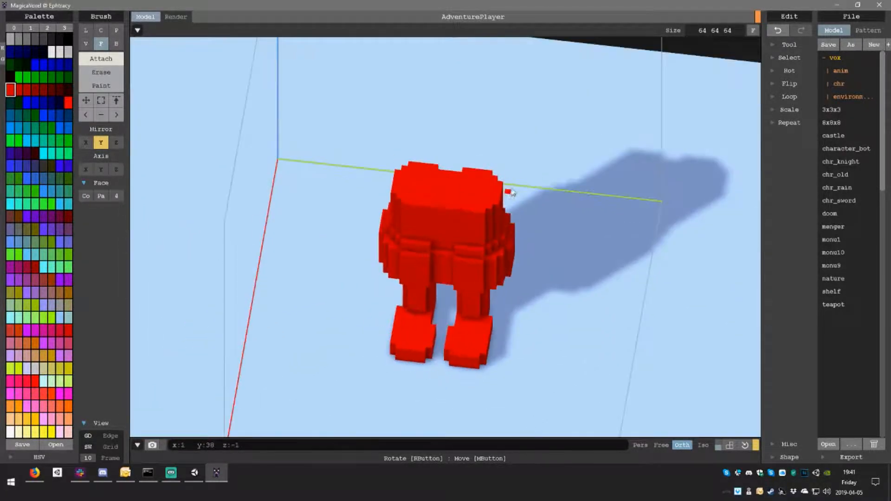
- Try placing large mirrored circular discs on the upper sides of the torso as shoulder bases with the Center brush
scroll(511, 191, "down", 3)
middle_click_drag(509, 180, 496, 232)
scroll(499, 234, "up", 6)
right_click_drag(504, 237, 492, 193)
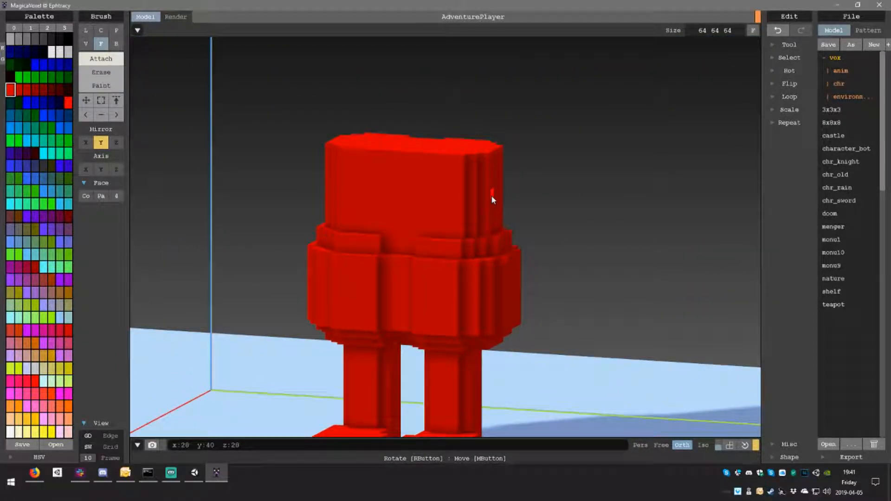
right_click_drag(493, 200, 468, 161)
left_click(100, 31)
right_click_drag(252, 153, 269, 141)
right_click_drag(356, 150, 389, 136)
mouse_move(379, 136)
left_mouse_down()
mouse_move(416, 166)
mouse_move(406, 155)
mouse_move(403, 162)
left_mouse_up()
mouse_move(380, 140)
right_mouse_down()
mouse_move(434, 159)
mouse_move(423, 153)
right_mouse_up()
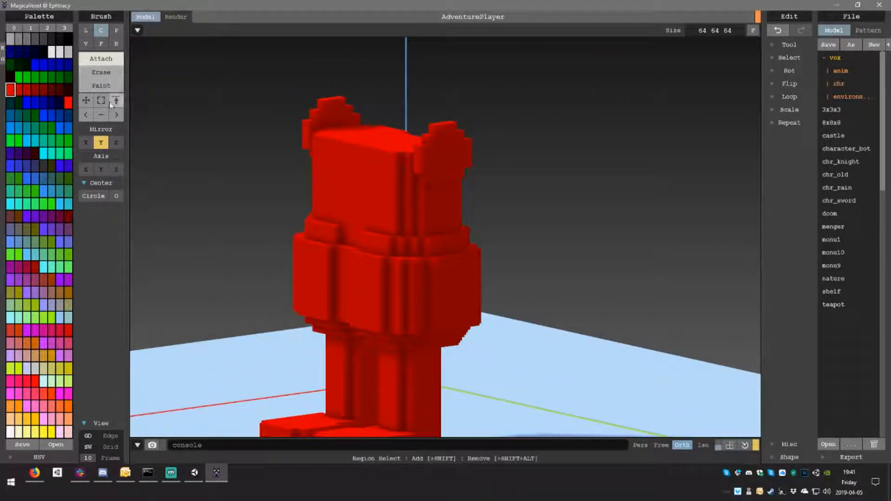
- Try extruding the large shoulder discs outward into thick arms with the Face brush
left_click(100, 43)
left_click_drag(460, 161, 500, 178)
scroll(506, 205, "down", 4)
right_click_drag(510, 219, 481, 197)
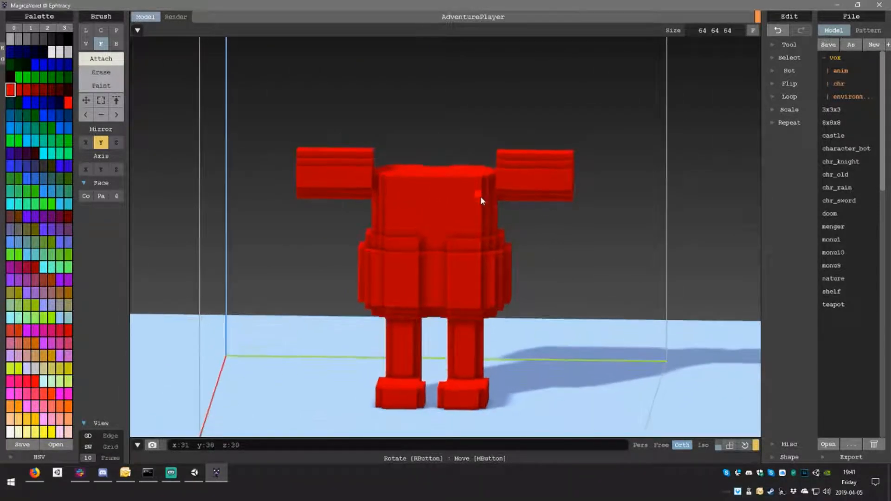
- Undo the thick arm extrusions and the large shoulder discs, back to the plain upper torso
key("ctrl+z")
key("ctrl+z")
key("ctrl+z")
key("ctrl+z")
key("ctrl+z")
key("ctrl+z")
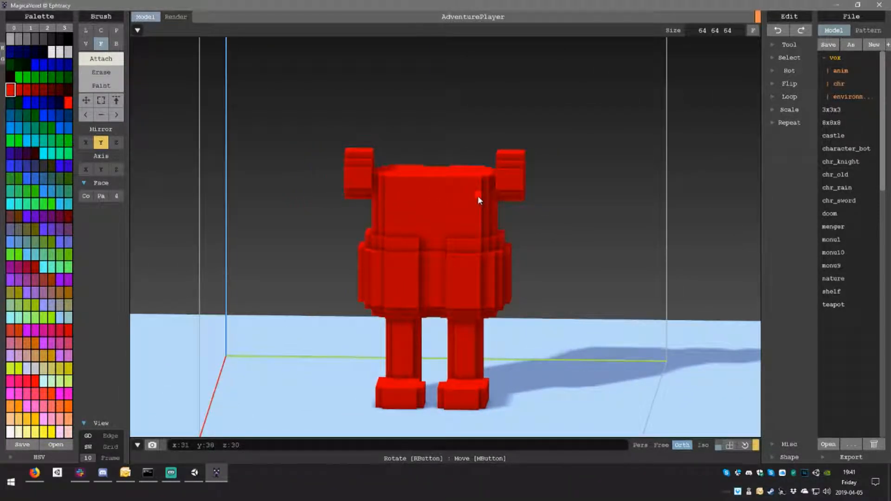
key("ctrl+z")
key("ctrl+z")
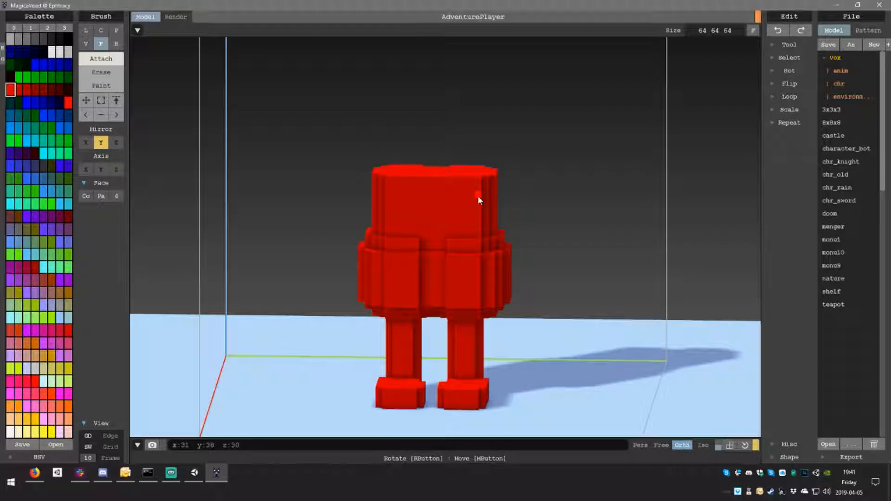
- Place smaller mirrored circular discs on the upper sides of the torso as arm bases with the Center brush
right_click_drag(511, 169, 403, 172)
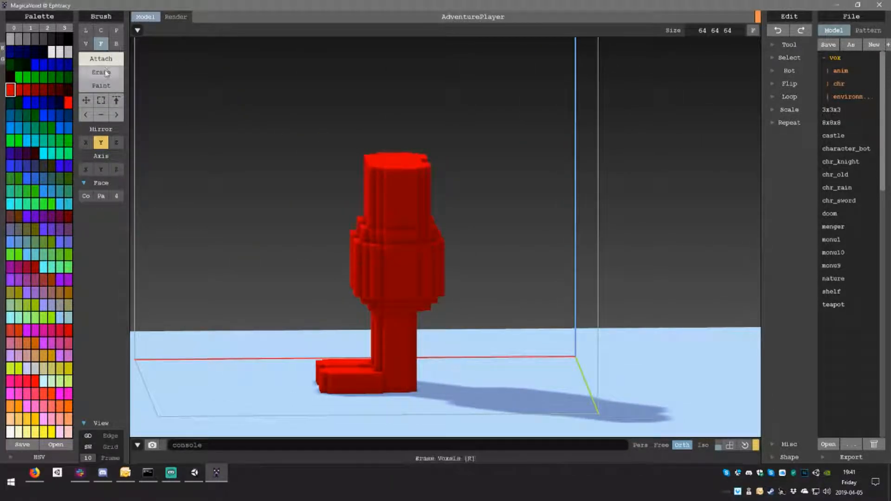
left_click(100, 30)
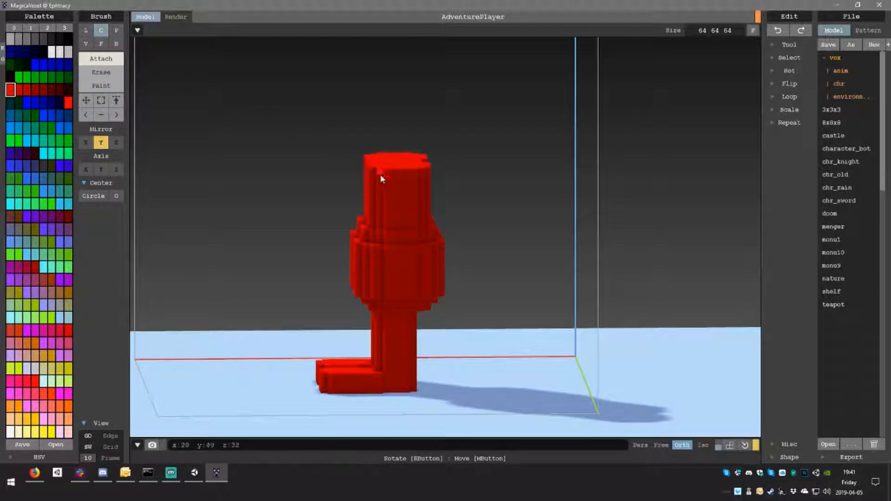
left_click_drag(402, 183, 410, 190)
mouse_move(402, 178)
right_mouse_down()
mouse_move(499, 175)
mouse_move(423, 180)
right_mouse_up()
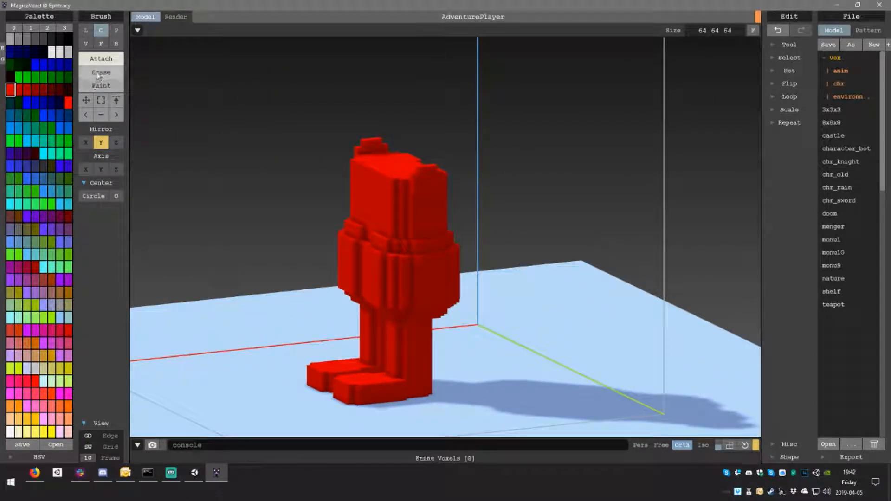
- Extrude the small side discs outward into long horizontal arms with the Face brush
left_click(100, 44)
left_click_drag(421, 180, 470, 205)
mouse_move(470, 204)
right_mouse_down()
mouse_move(596, 207)
mouse_move(529, 205)
mouse_move(527, 192)
mouse_move(578, 204)
mouse_move(509, 201)
right_mouse_up()
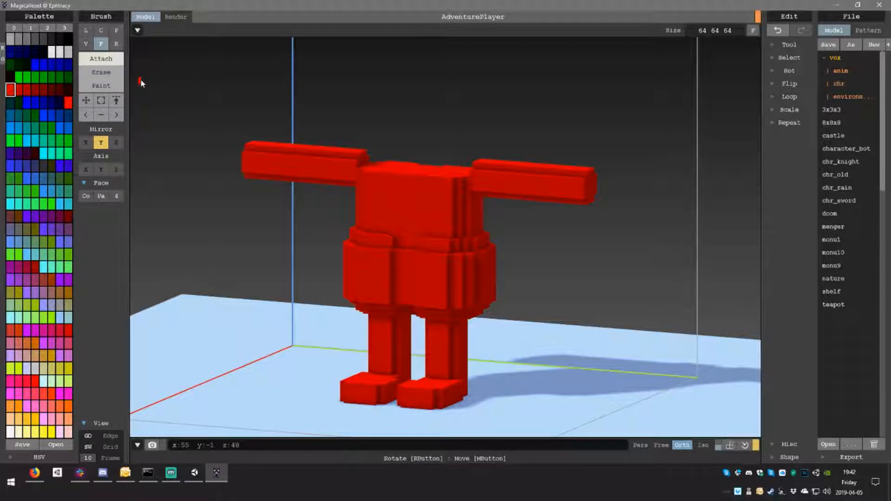
- Add mirrored circular discs wider than the arms onto the arm ends to start the hands
right_click_drag(191, 80, 256, 111)
scroll(260, 113, "down", 5)
right_click_drag(370, 128, 360, 123)
middle_click_drag(439, 158, 375, 190)
right_click_drag(375, 191, 417, 244)
scroll(418, 245, "up", 5)
right_click_drag(445, 272, 430, 258)
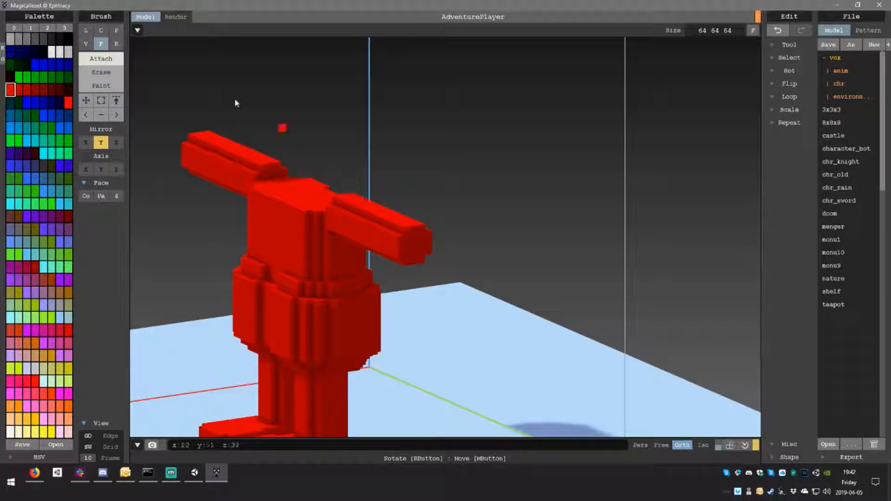
right_click_drag(445, 265, 422, 250)
left_click_drag(395, 235, 411, 261)
right_click_drag(411, 263, 395, 235)
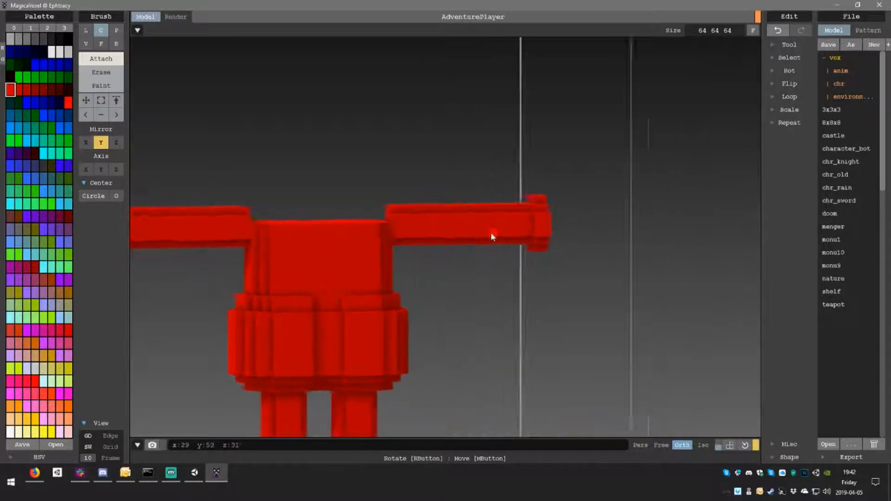
- Thicken the mirrored hands outward and add a smaller end disc of radius 2 to each
mouse_move(484, 236)
right_mouse_down()
mouse_move(520, 246)
mouse_move(476, 233)
mouse_move(483, 244)
mouse_move(477, 234)
mouse_move(416, 249)
mouse_move(350, 246)
mouse_move(453, 253)
mouse_move(481, 243)
mouse_move(509, 257)
mouse_move(472, 239)
mouse_move(534, 243)
mouse_move(428, 235)
right_mouse_up()
scroll(483, 244, "down", 2)
scroll(482, 246, "up", 1)
scroll(479, 241, "up", 4)
left_click(101, 43)
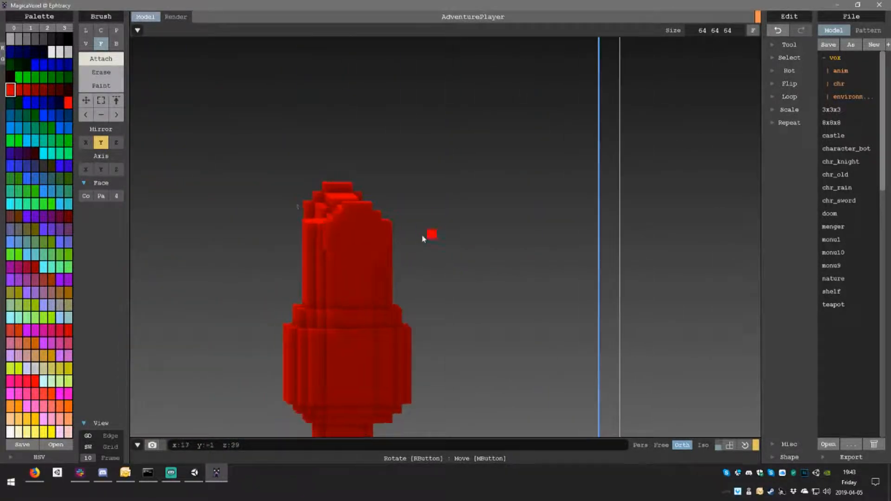
left_click(101, 30)
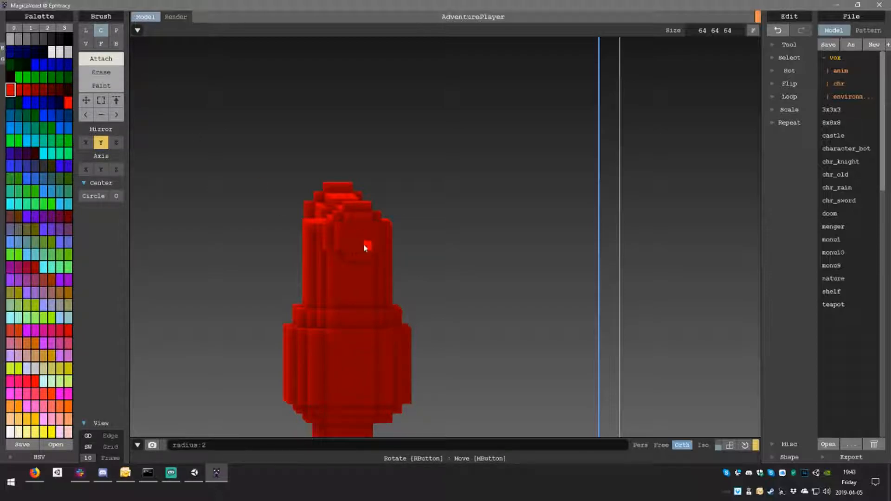
mouse_move(392, 246)
right_mouse_down()
mouse_move(478, 260)
mouse_move(476, 252)
mouse_move(478, 264)
mouse_move(468, 251)
right_mouse_up()
scroll(478, 265, "down", 5)
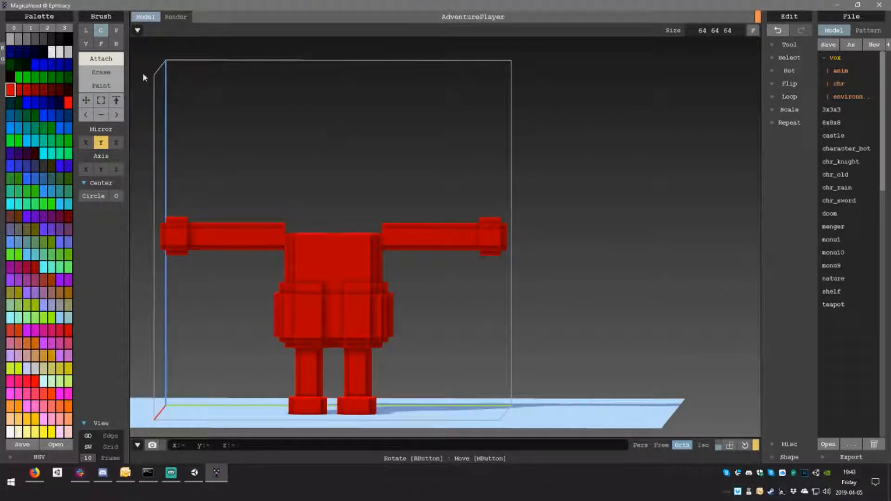
- Select each hand in turn, move it one voxel inward along its arm, and clear the selection
left_click(101, 100)
left_click_drag(516, 276, 488, 240)
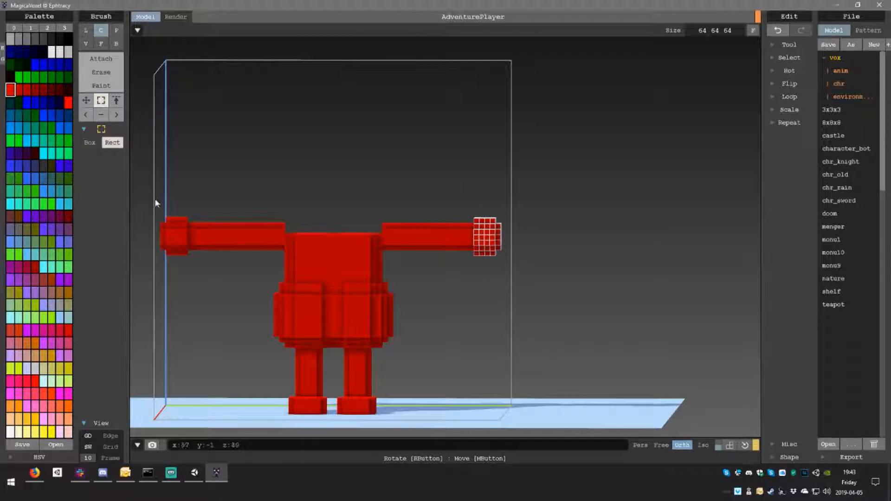
left_click_drag(185, 265, 181, 242)
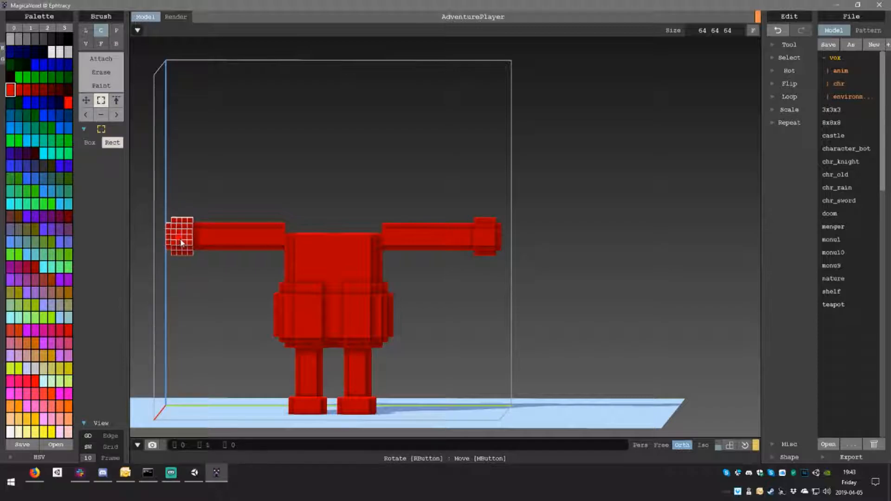
left_click(345, 212)
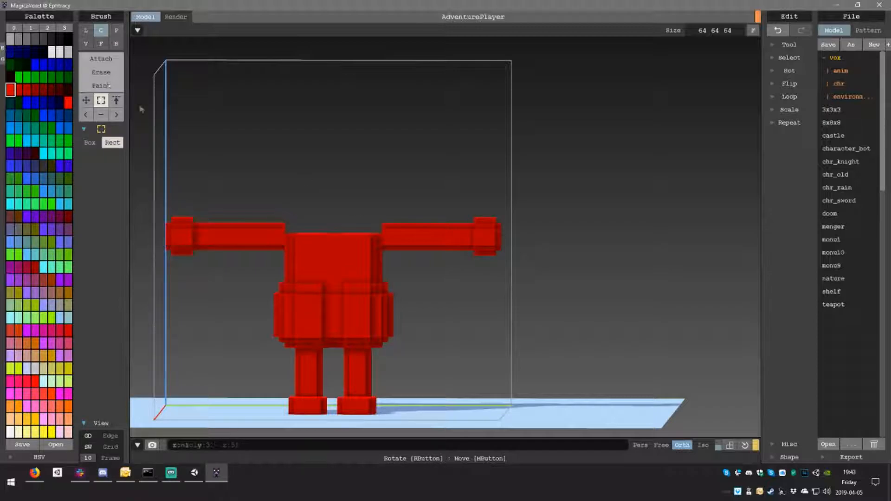
- Return to attaching voxels and round the hand tips with further small mirrored circular discs
left_click(102, 60)
mouse_move(432, 184)
right_mouse_down()
mouse_move(422, 184)
mouse_move(392, 239)
mouse_move(420, 238)
mouse_move(374, 231)
mouse_move(488, 243)
mouse_move(424, 241)
right_mouse_up()
scroll(436, 242, "up", 5)
scroll(424, 240, "up", 3)
right_click_drag(344, 239, 468, 258)
scroll(402, 249, "down", 8)
scroll(499, 247, "up", 5)
scroll(542, 264, "down", 3)
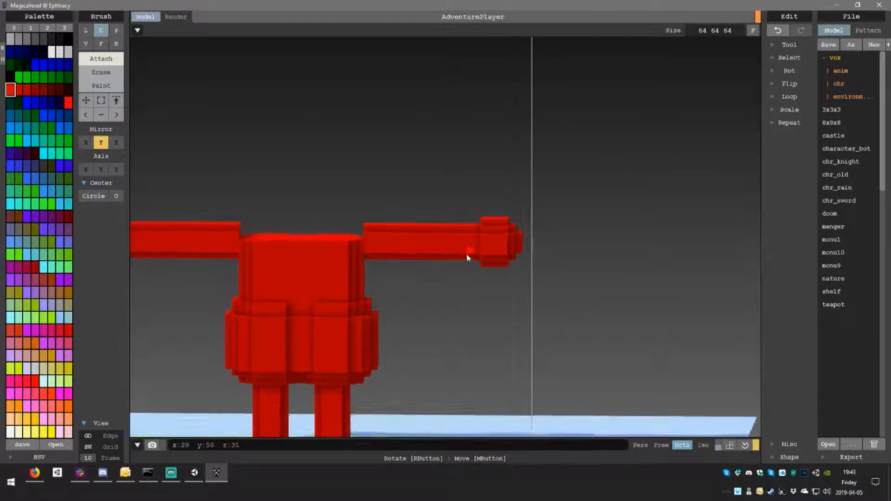
- Stack mirrored circular layers on top of the torso to build the shoulders, and fill their centre holes
scroll(467, 257, "down", 5)
right_click_drag(417, 245, 375, 348)
scroll(416, 255, "up", 5)
left_click_drag(373, 333, 392, 362)
right_click_drag(392, 362, 400, 332)
left_click_drag(400, 332, 417, 352)
mouse_move(401, 329)
right_mouse_down()
mouse_move(409, 329)
mouse_move(396, 319)
right_mouse_up()
mouse_move(396, 318)
left_mouse_down()
mouse_move(411, 336)
mouse_move(400, 318)
left_mouse_up()
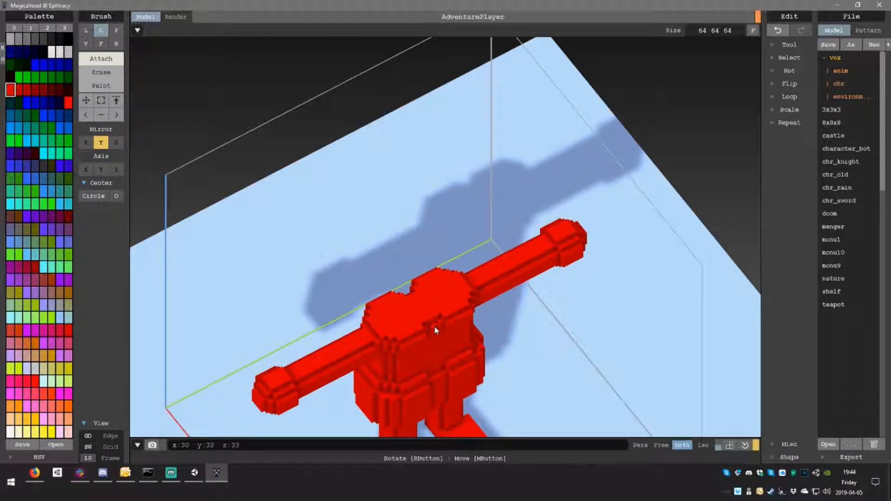
right_click_drag(442, 332, 468, 319)
scroll(544, 212, "up", 3)
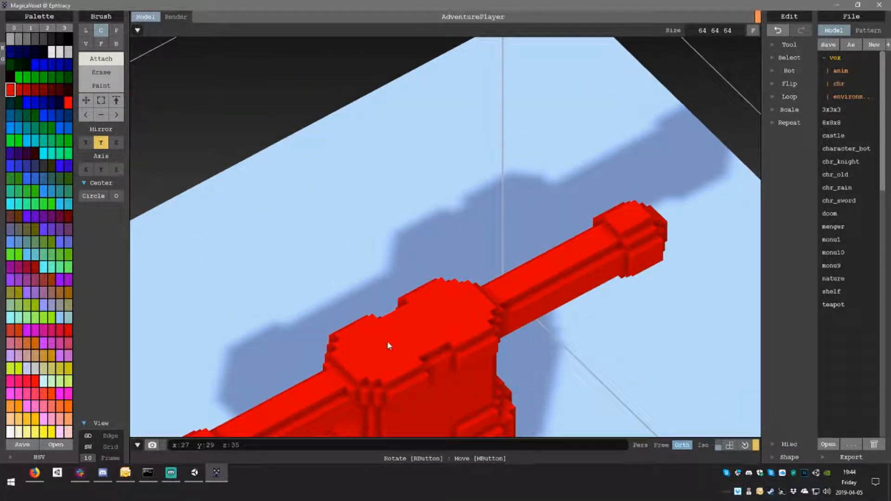
- Add a smaller pair of circular discs over the shoulders and fill the centre holes flush with that layer
mouse_move(370, 355)
right_mouse_down()
mouse_move(353, 298)
mouse_move(341, 303)
mouse_move(374, 342)
right_mouse_up()
left_click_drag(356, 338, 375, 353)
left_click(364, 329)
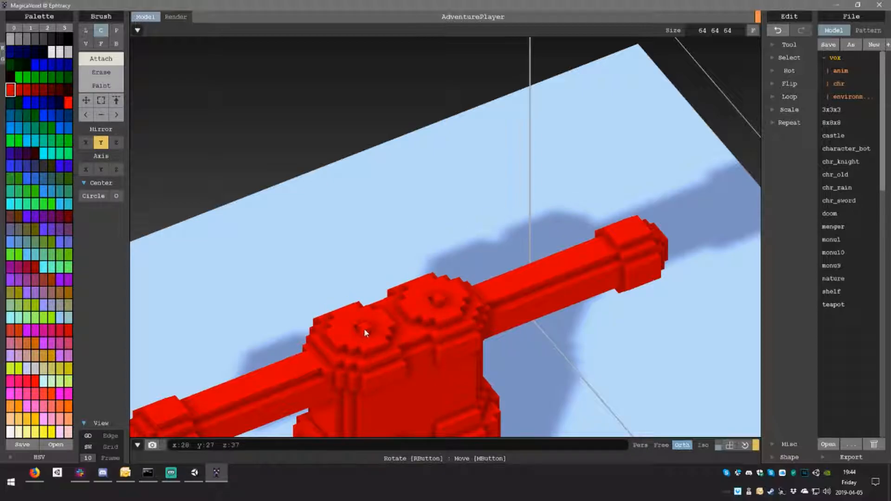
key("ctrl+z")
left_click(363, 328)
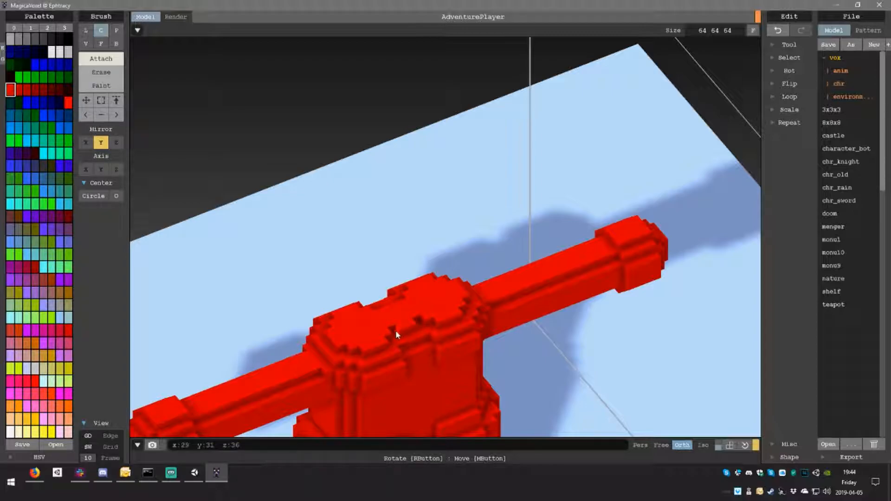
- Fill the notches between the two shoulder discs, including the gap at the back of the torso
right_click_drag(398, 335, 527, 307)
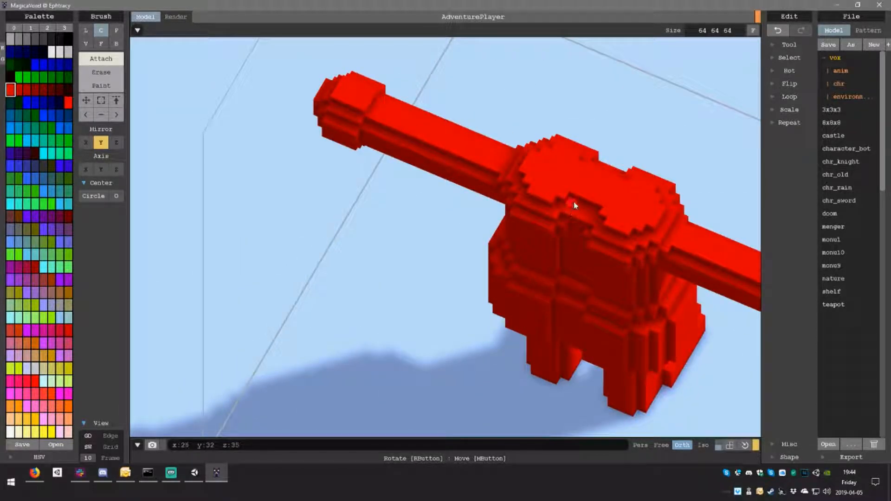
right_click_drag(588, 212, 449, 268)
scroll(493, 263, "down", 4)
scroll(418, 255, "up", 3)
right_click_drag(396, 245, 569, 246)
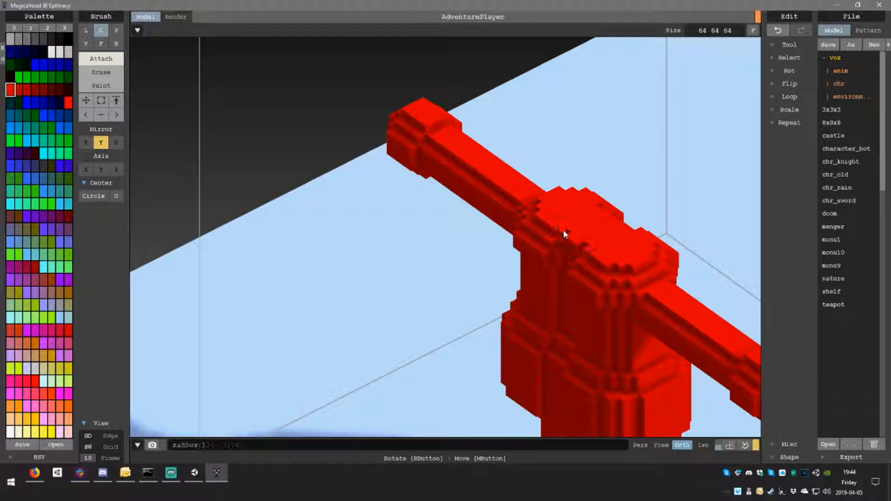
- Attach mirrored circular discs of radius 3 to the upper back between the shoulders
right_click_drag(584, 245, 559, 240)
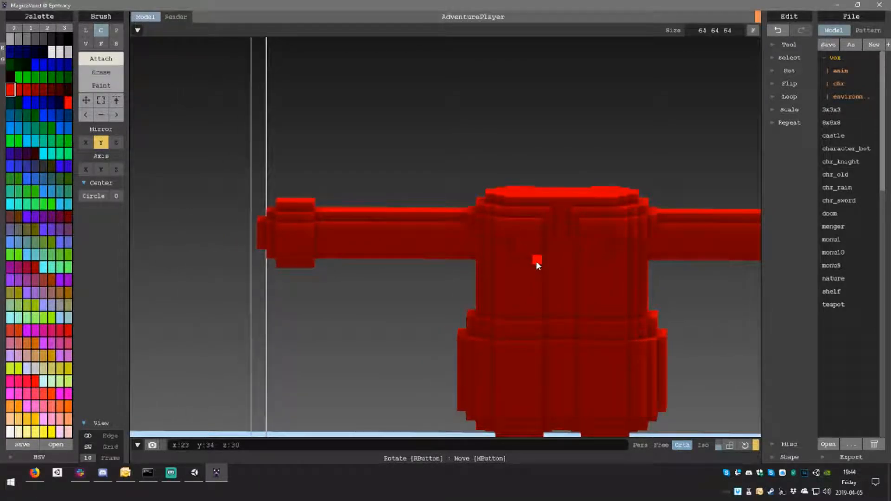
right_click_drag(539, 275, 582, 274)
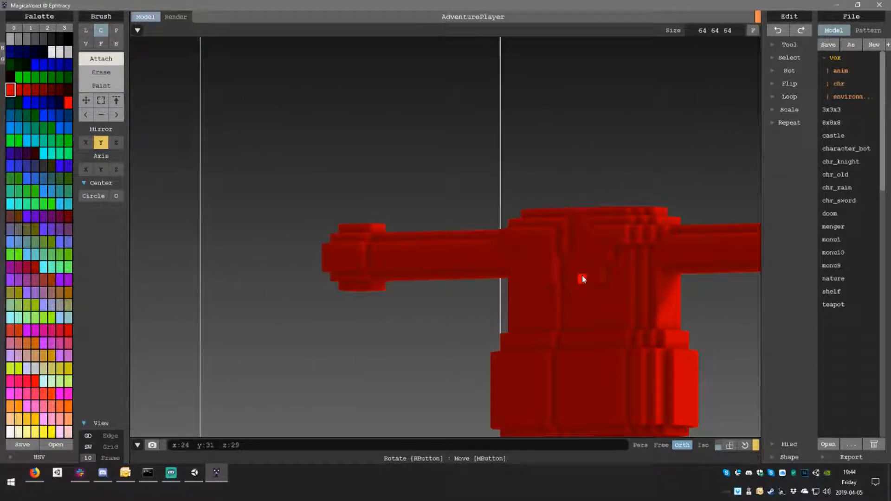
right_click_drag(589, 203, 568, 256)
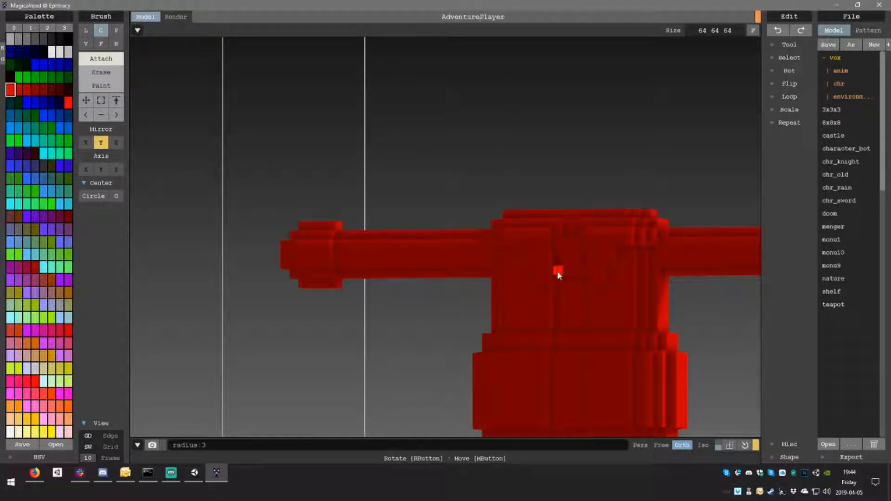
- Place a small circle of radius 2 at the centre of the torso top as the neck
right_click_drag(567, 291, 397, 330)
scroll(397, 330, "up", 3)
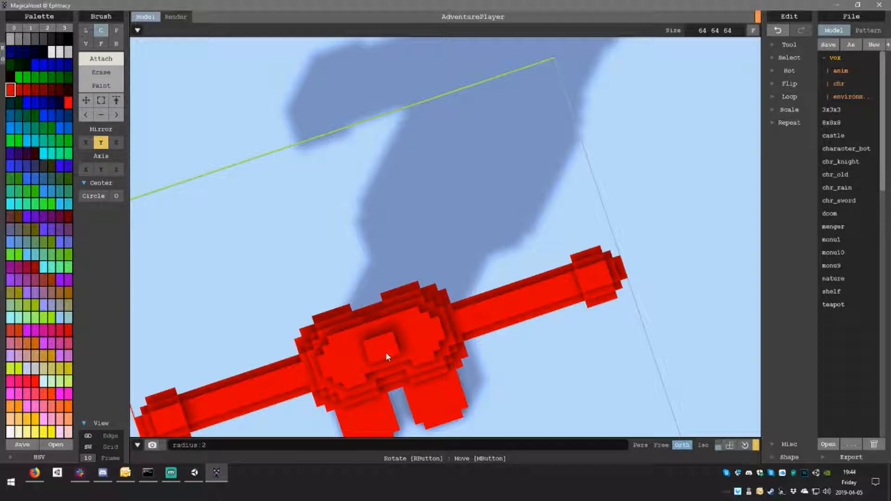
right_click_drag(386, 353, 467, 223)
right_click_drag(409, 206, 389, 241)
scroll(383, 239, "up", 3)
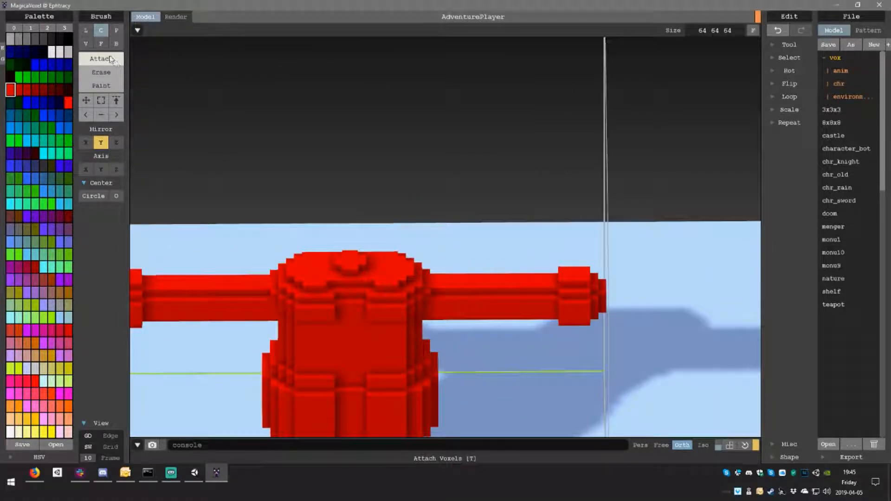
left_click(101, 44)
scroll(350, 265, "down", 6)
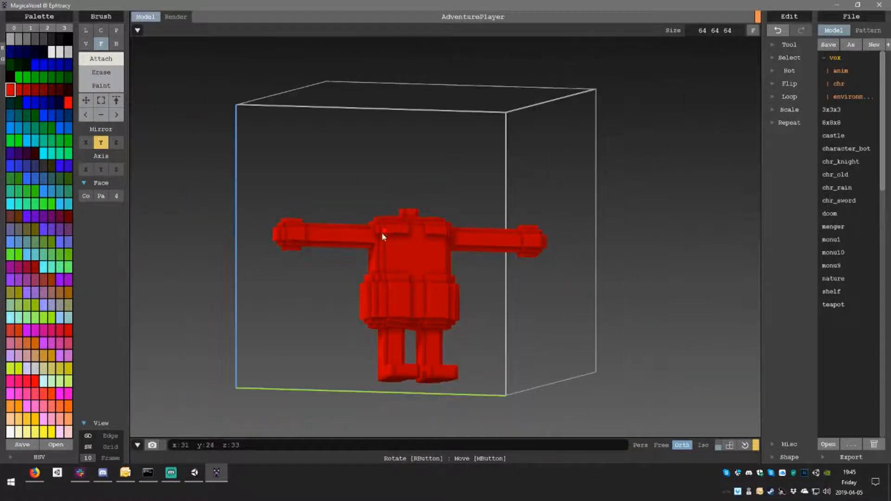
scroll(427, 267, "up", 5)
right_click_drag(421, 266, 404, 240)
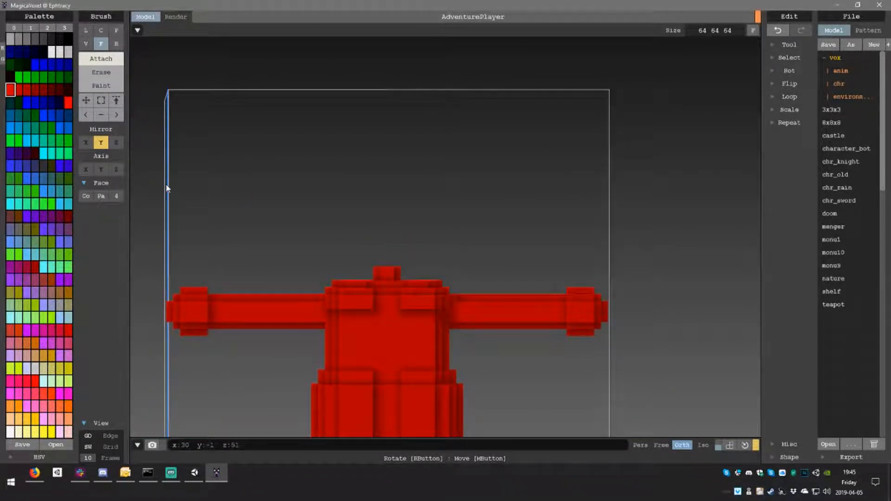
left_click(102, 33)
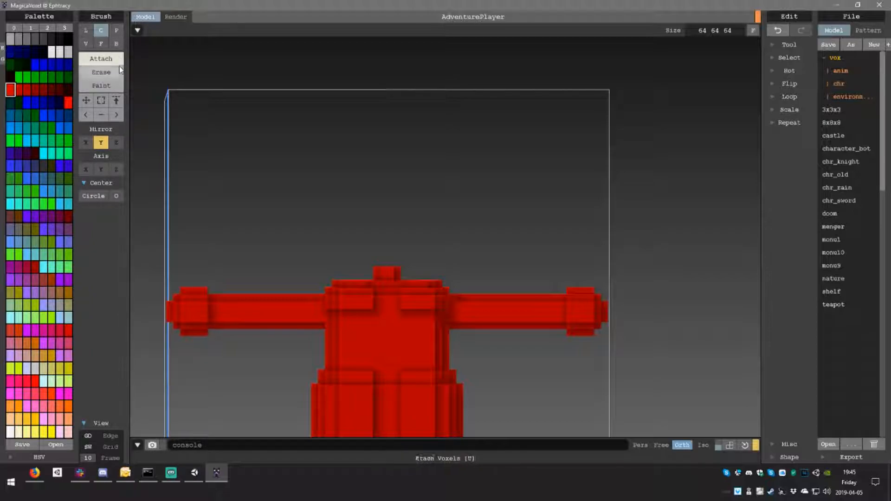
left_click(101, 43)
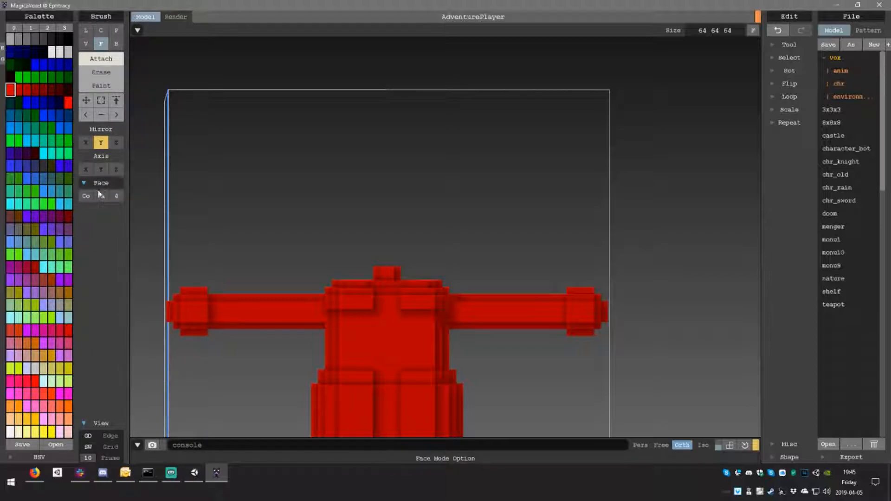
left_click(85, 44)
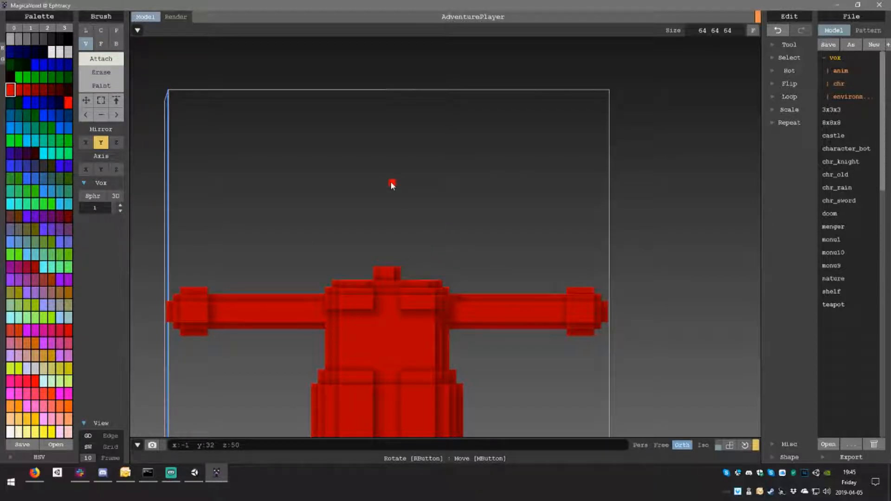
mouse_move(446, 241)
right_mouse_down()
mouse_move(514, 235)
mouse_move(506, 232)
right_mouse_up()
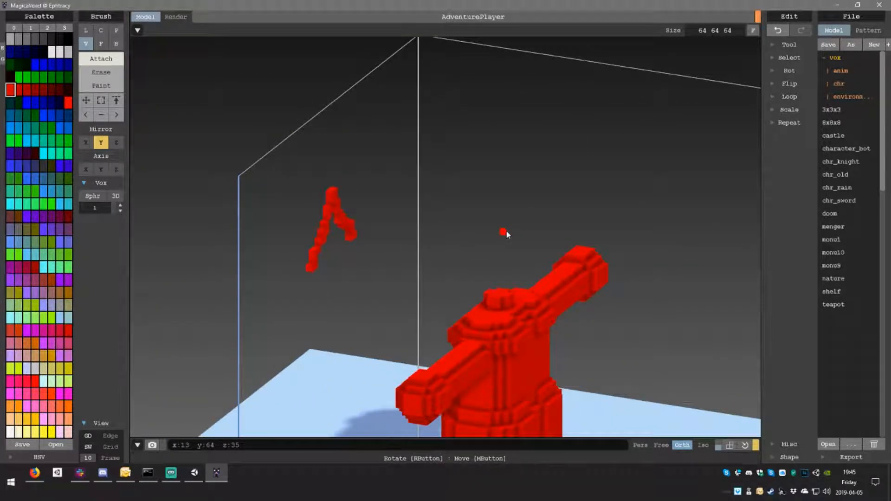
key("ctrl+z")
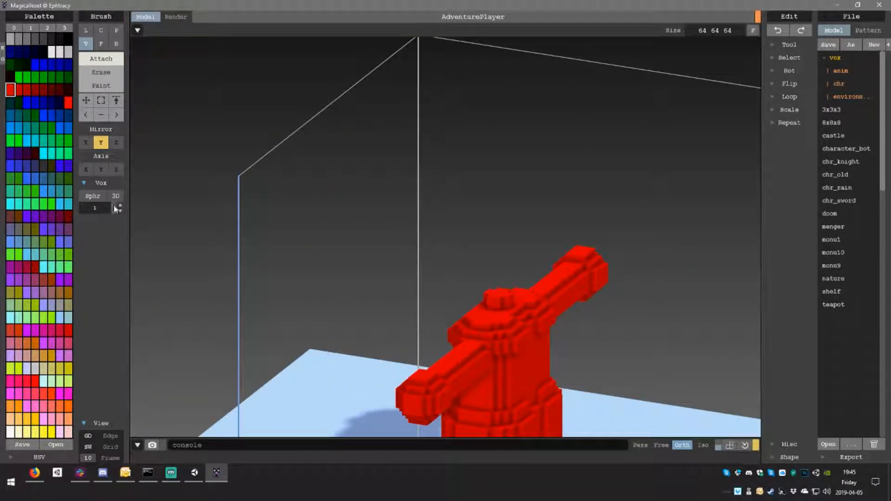
left_click_drag(469, 168, 479, 174)
key("ctrl+z")
- Try a size 18 voxel sphere as the head above the neck
left_click_drag(121, 209, 121, 205)
mouse_move(513, 280)
right_mouse_down()
mouse_move(445, 266)
mouse_move(413, 241)
right_mouse_up()
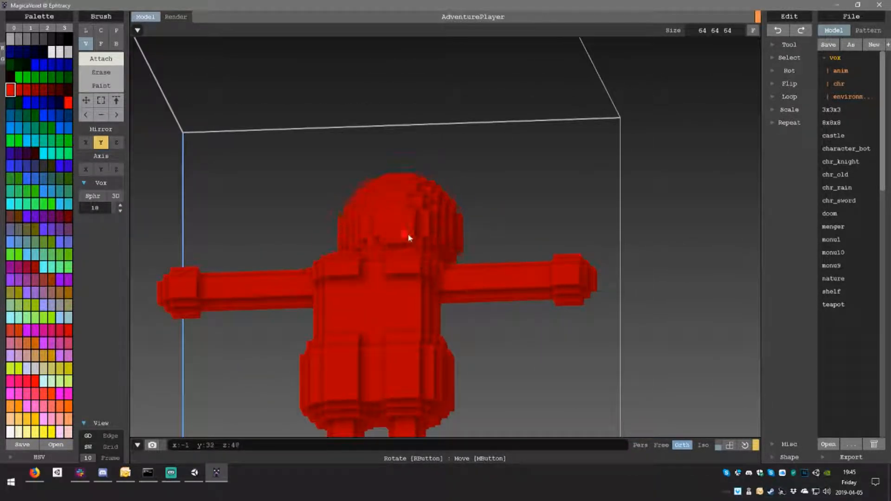
mouse_move(407, 186)
right_mouse_down()
mouse_move(423, 198)
mouse_move(418, 210)
right_mouse_up()
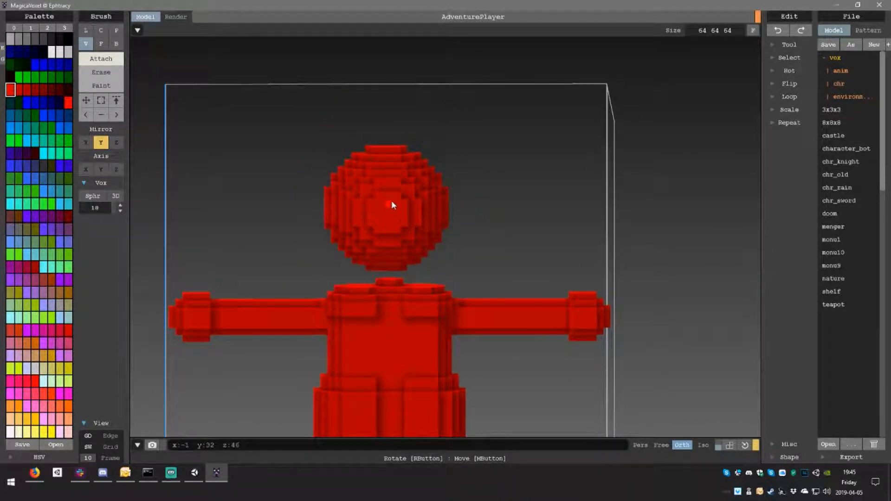
- Try a larger voxel sphere of size 28 directly on the neck as the head
mouse_move(406, 238)
right_mouse_down()
mouse_move(521, 325)
mouse_move(527, 308)
mouse_move(483, 297)
mouse_move(447, 308)
right_mouse_up()
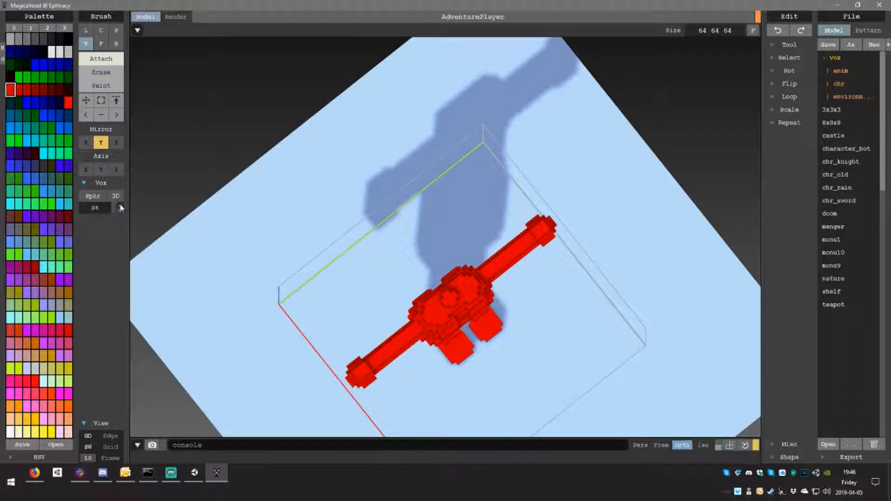
left_click(452, 298)
mouse_move(454, 299)
right_mouse_down()
mouse_move(438, 223)
mouse_move(425, 207)
right_mouse_up()
mouse_move(517, 334)
right_mouse_down()
mouse_move(515, 344)
mouse_move(521, 335)
right_mouse_up()
key("ctrl+z")
right_click_drag(487, 314, 519, 363)
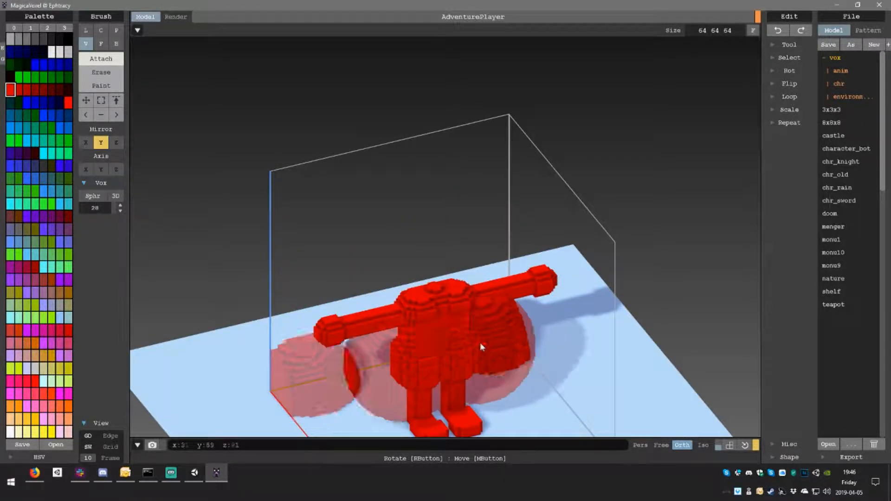
- Extrude the raised centre of the neck upward into a tall, thin post
left_click(116, 45)
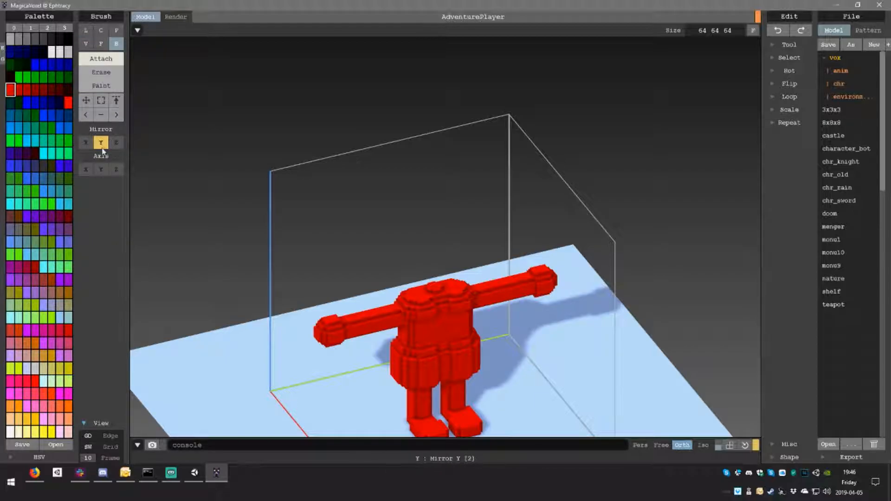
scroll(480, 350, "up", 6)
right_click_drag(475, 286, 117, 125)
left_click(482, 352)
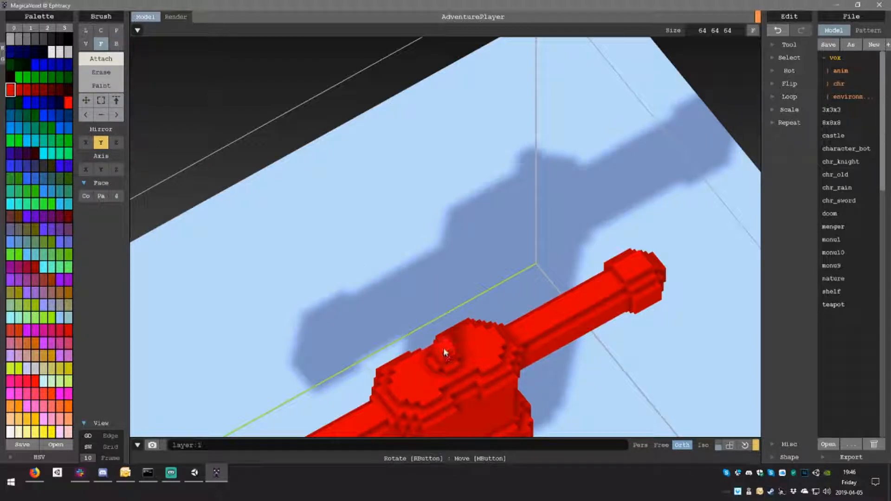
left_click_drag(446, 329, 449, 288)
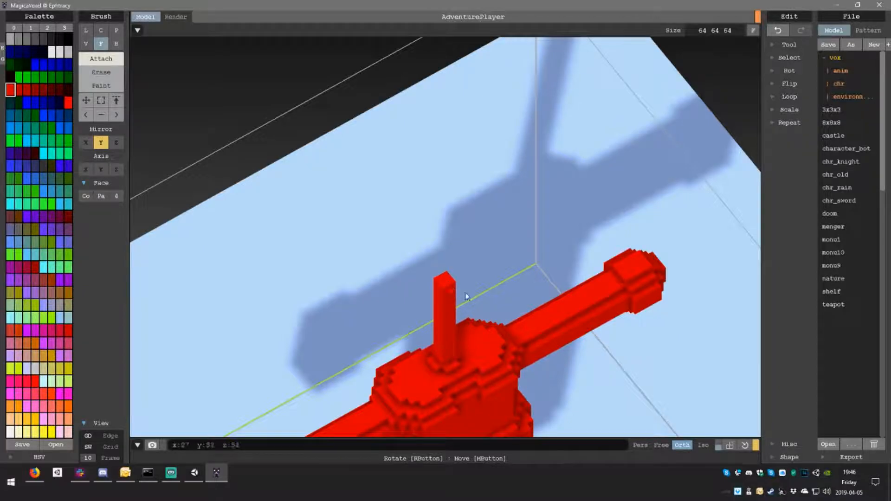
right_click_drag(458, 293, 475, 275)
scroll(438, 255, "down", 6)
right_click_drag(424, 249, 425, 256)
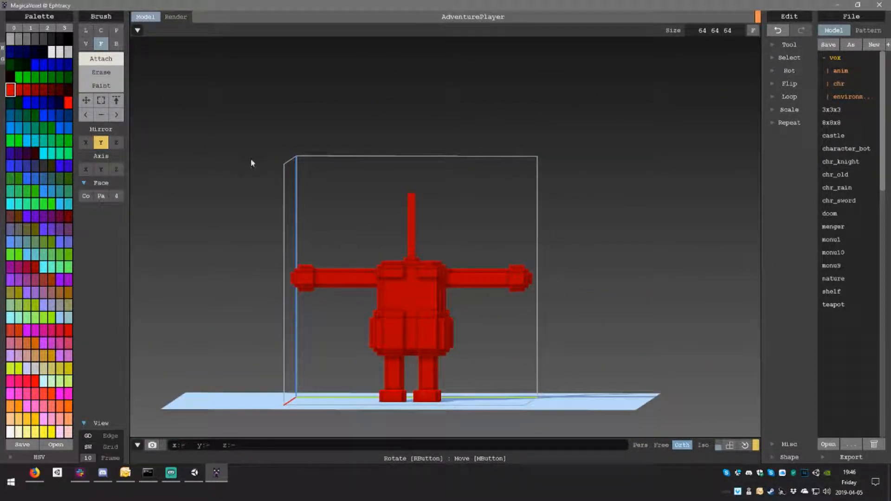
- Select the upper part of the neck post with a rectangle and delete it to shorten the post
left_click(101, 100)
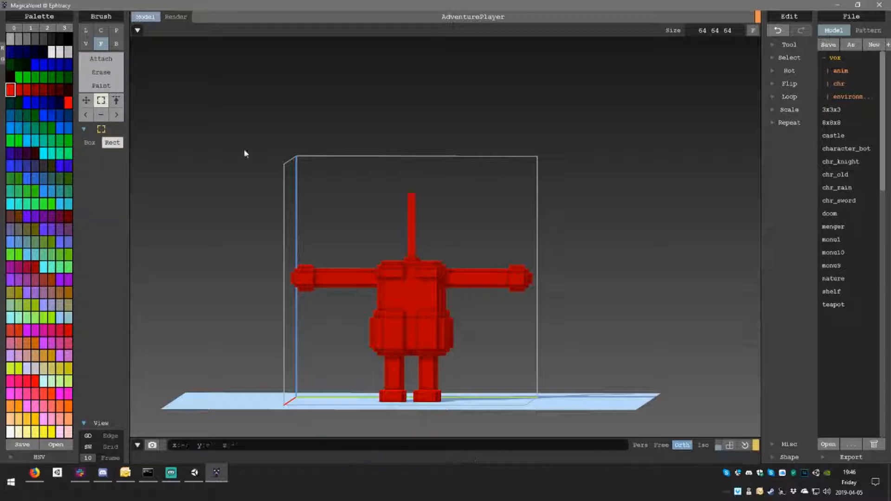
left_click_drag(426, 219, 429, 218)
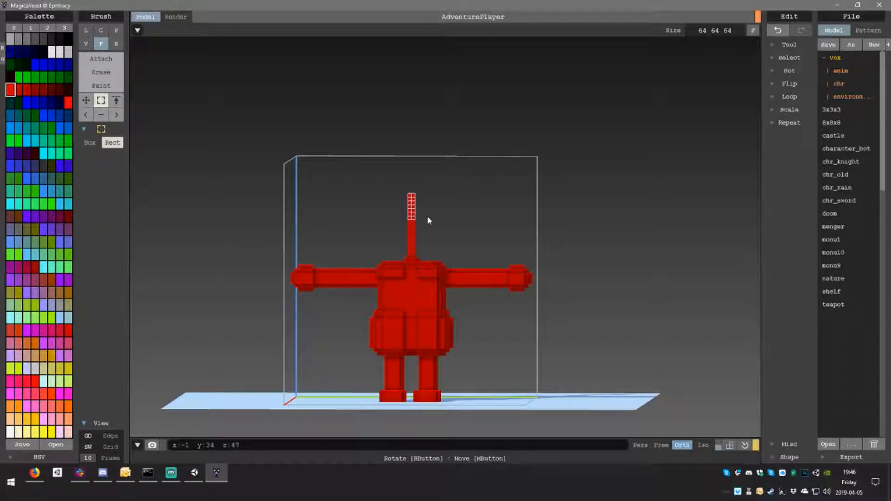
right_click_drag(418, 221, 436, 242)
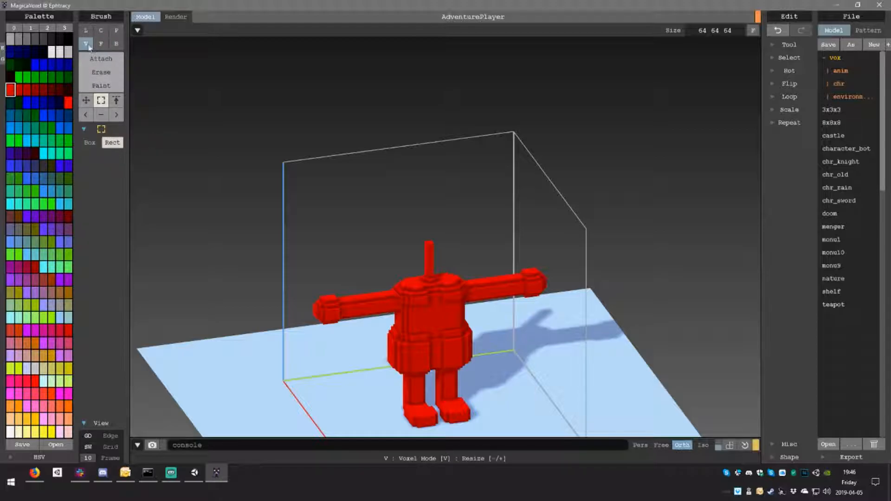
- Try attaching a size 28 voxel sphere to the shortened neck post as the head
left_click(101, 58)
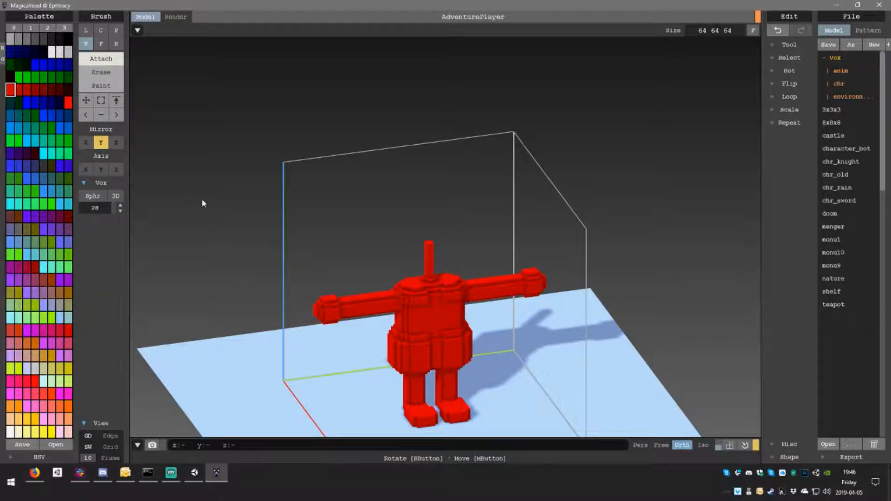
right_click_drag(190, 190, 371, 297)
left_click(458, 279)
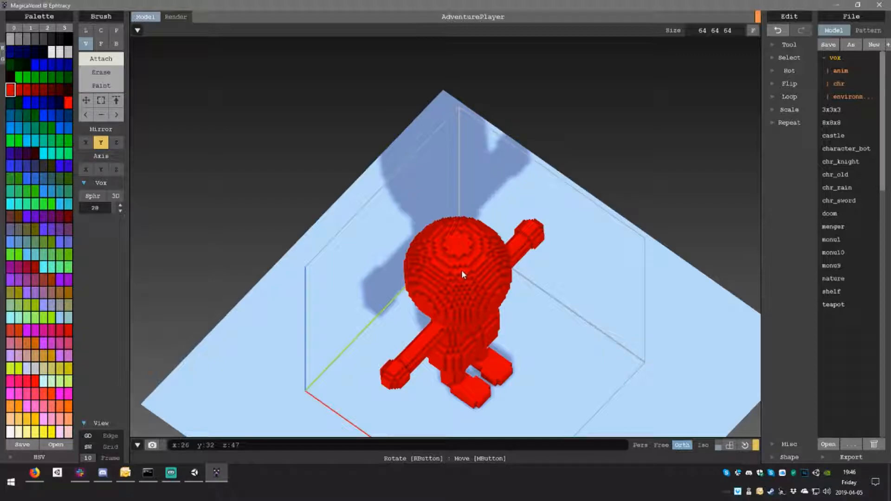
mouse_move(462, 274)
right_mouse_down()
mouse_move(495, 209)
mouse_move(441, 235)
mouse_move(362, 235)
mouse_move(405, 231)
mouse_move(433, 243)
mouse_move(418, 228)
mouse_move(406, 234)
mouse_move(408, 223)
mouse_move(410, 231)
mouse_move(488, 209)
mouse_move(516, 215)
mouse_move(432, 215)
mouse_move(453, 278)
right_mouse_up()
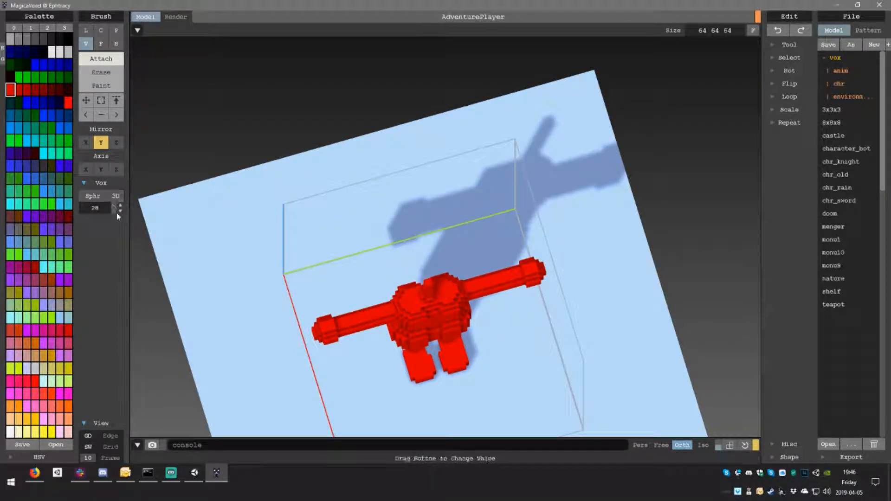
- Set the voxel brush size to 26 and try a sphere of that size on the neck post
mouse_move(392, 252)
right_mouse_down()
mouse_move(362, 231)
mouse_move(420, 199)
mouse_move(444, 232)
mouse_move(423, 215)
mouse_move(448, 235)
mouse_move(427, 224)
mouse_move(348, 219)
right_mouse_up()
left_click(398, 249)
mouse_move(460, 222)
right_mouse_down()
mouse_move(495, 227)
mouse_move(471, 204)
mouse_move(468, 244)
right_mouse_up()
key("ctrl+z")
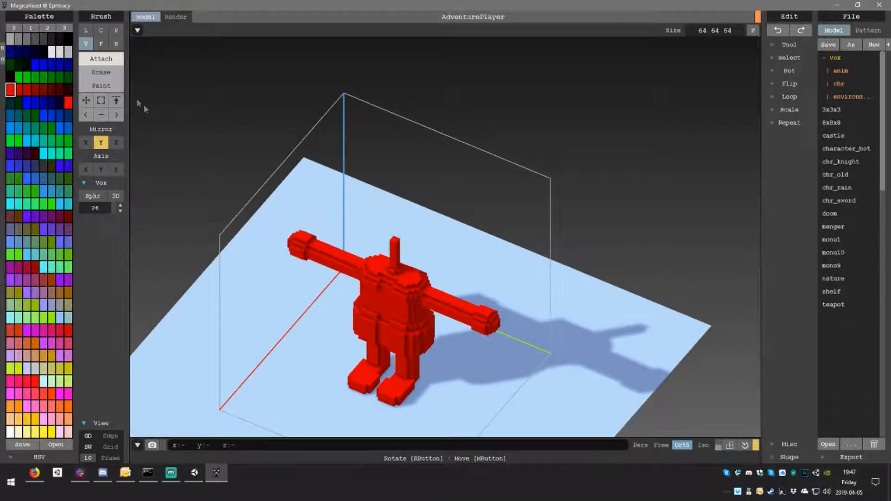
- Raise the neck post slightly and try a size 26 sphere centred on its tip
left_click(101, 45)
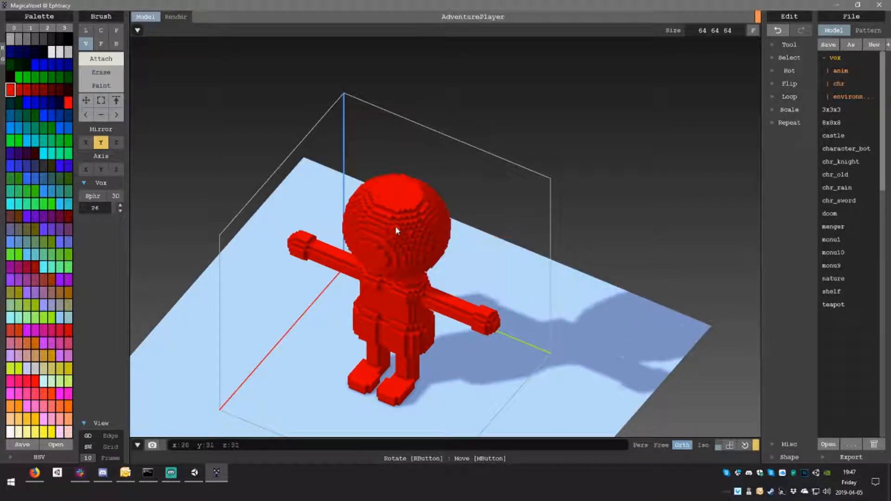
left_click(394, 231)
mouse_move(481, 258)
right_mouse_down()
mouse_move(459, 202)
mouse_move(443, 217)
mouse_move(490, 236)
mouse_move(528, 199)
mouse_move(462, 248)
mouse_move(433, 217)
mouse_move(398, 207)
mouse_move(395, 232)
right_mouse_up()
key("ctrl+z")
left_click(395, 231)
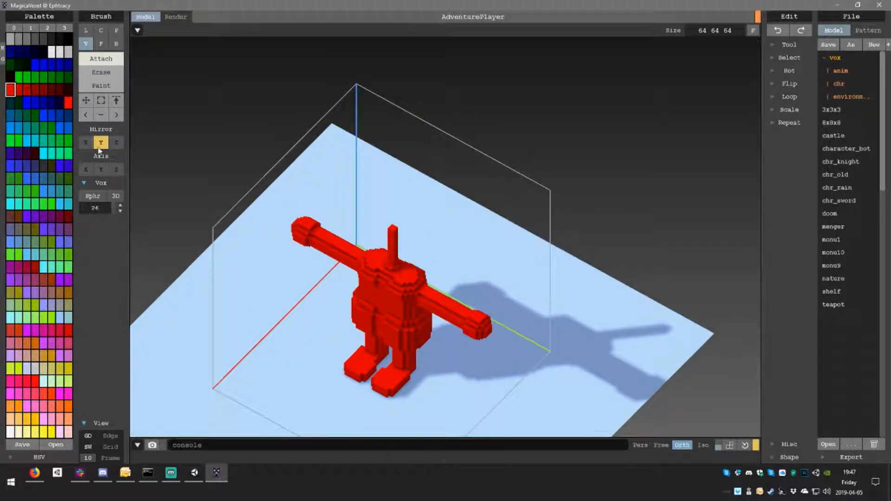
- Lower the neck post by one layer and attach a size 26 voxel sphere to its tip as the head
key("f")
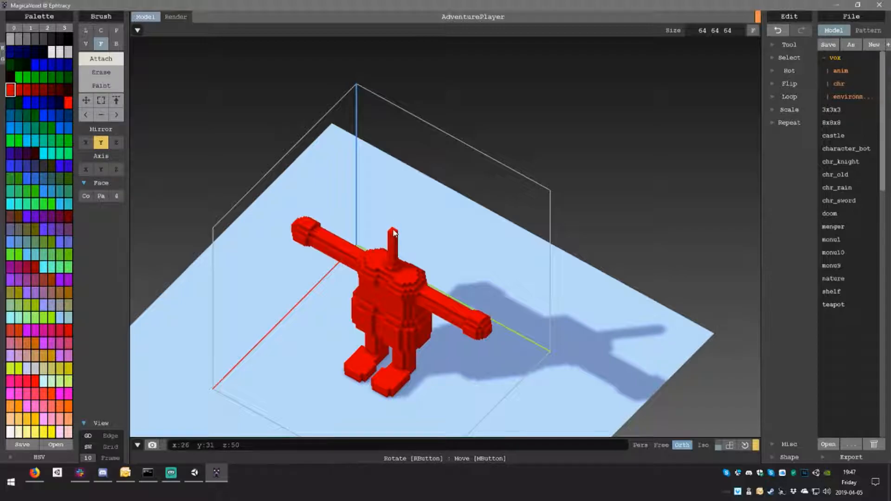
left_click(87, 44)
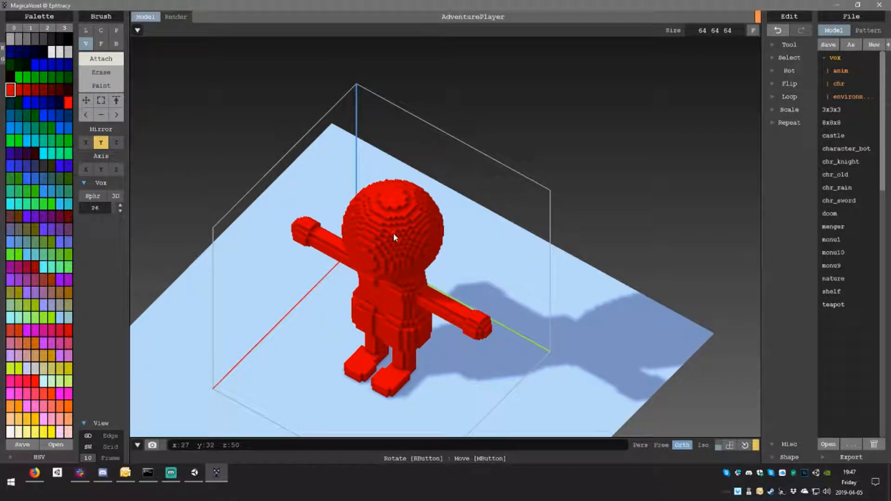
mouse_move(393, 233)
right_mouse_down()
mouse_move(464, 234)
mouse_move(483, 198)
mouse_move(478, 208)
mouse_move(384, 200)
mouse_move(388, 219)
mouse_move(517, 257)
right_mouse_up()
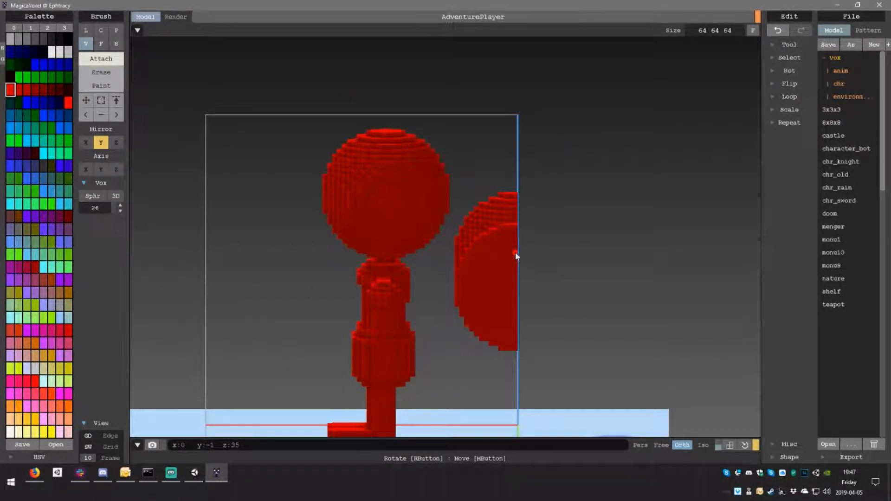
mouse_move(501, 201)
right_mouse_down()
mouse_move(597, 235)
mouse_move(501, 201)
mouse_move(484, 205)
mouse_move(474, 227)
right_mouse_up()
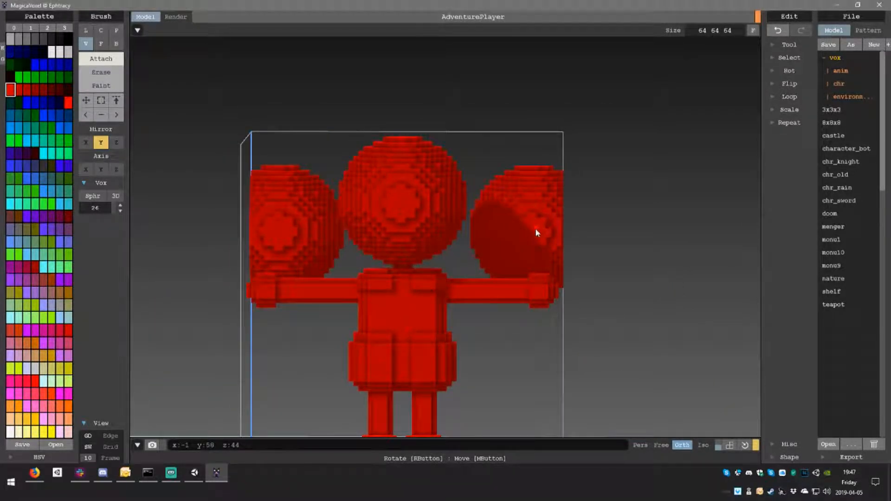
right_click_drag(500, 224, 412, 235)
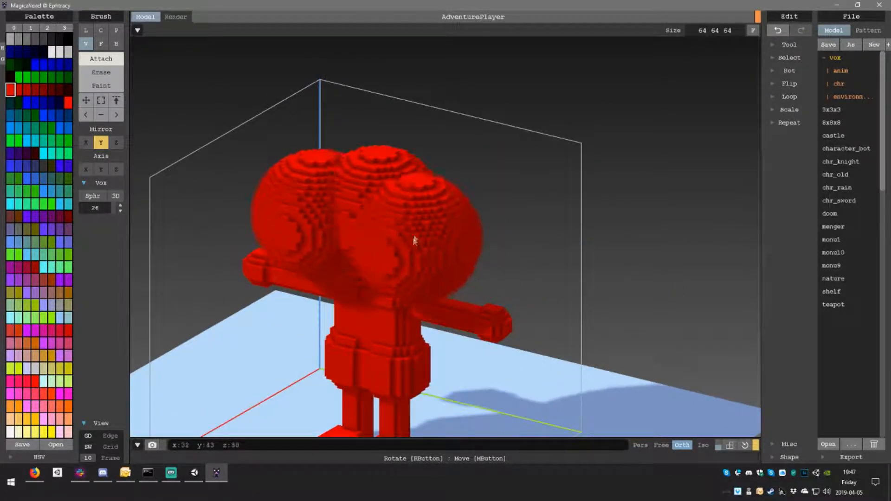
- Square off the bottom of the round disc at the front of the head with box-shaped voxel fills
left_click(112, 46)
right_click_drag(388, 195, 458, 215)
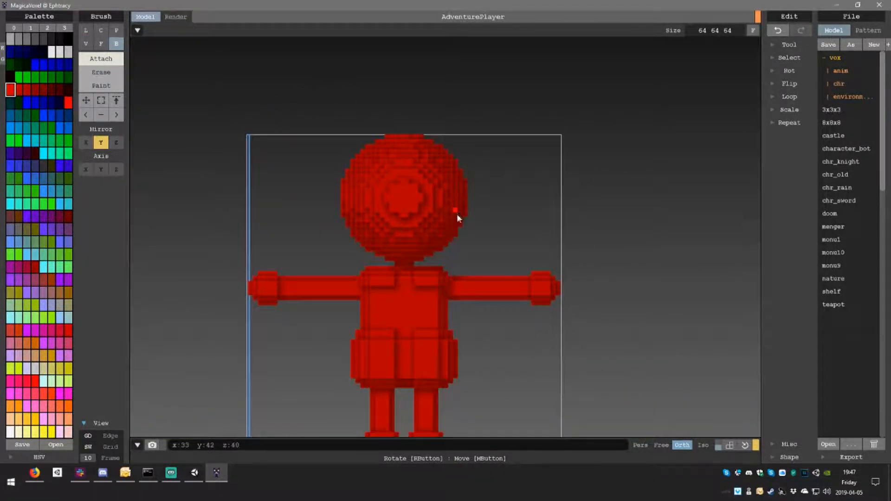
scroll(455, 218, "up", 5)
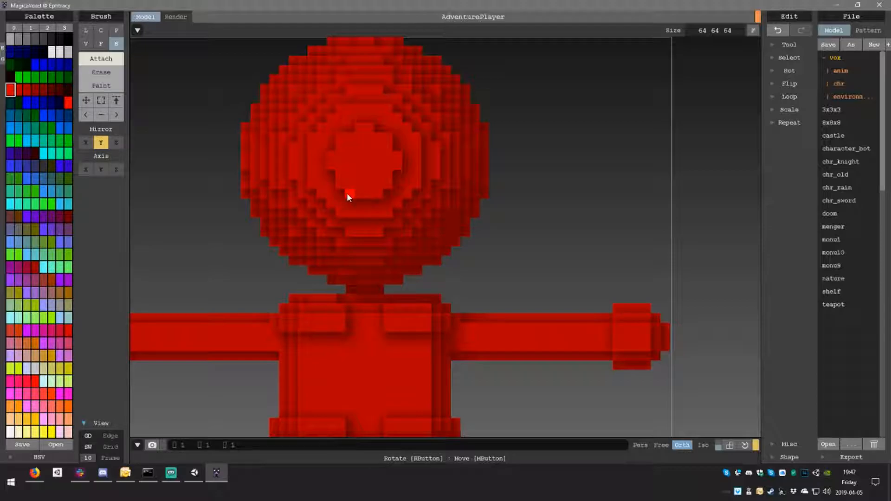
right_click_drag(344, 195, 389, 201)
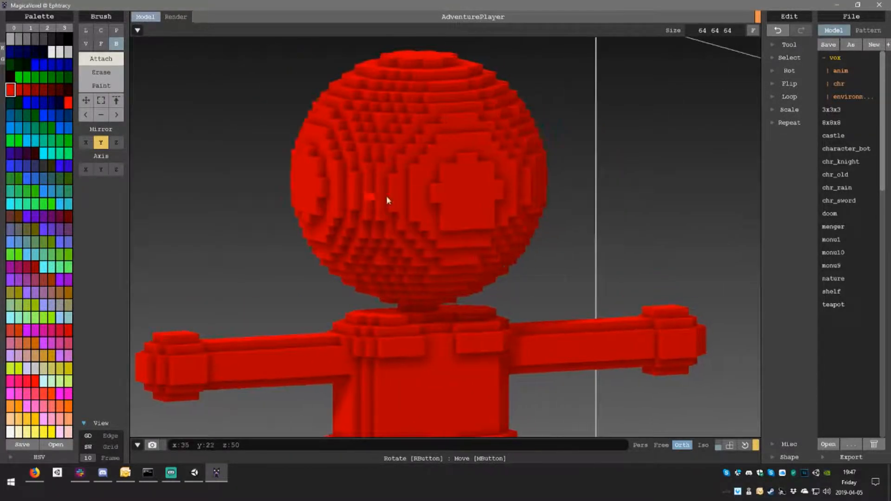
- Flatten the front and both sides of the head into broad flat discs using the face and box brushes
left_click(99, 44)
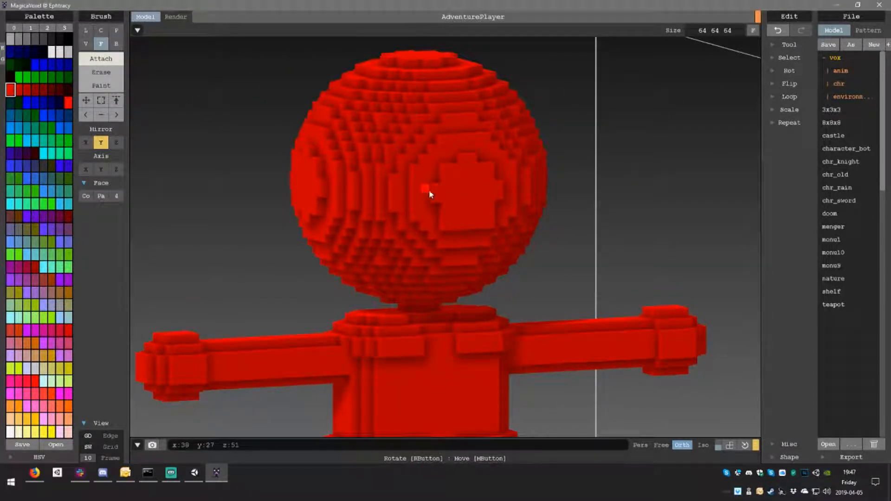
right_click_drag(496, 230, 403, 220)
mouse_move(364, 196)
right_mouse_down()
mouse_move(228, 151)
mouse_move(425, 227)
mouse_move(513, 207)
mouse_move(528, 217)
mouse_move(431, 215)
mouse_move(440, 221)
mouse_move(333, 206)
right_mouse_up()
key("b")
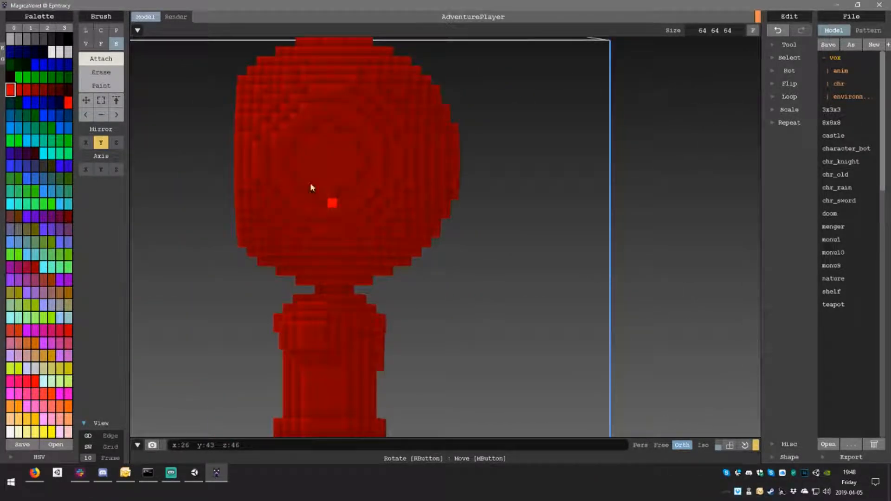
left_click(104, 44)
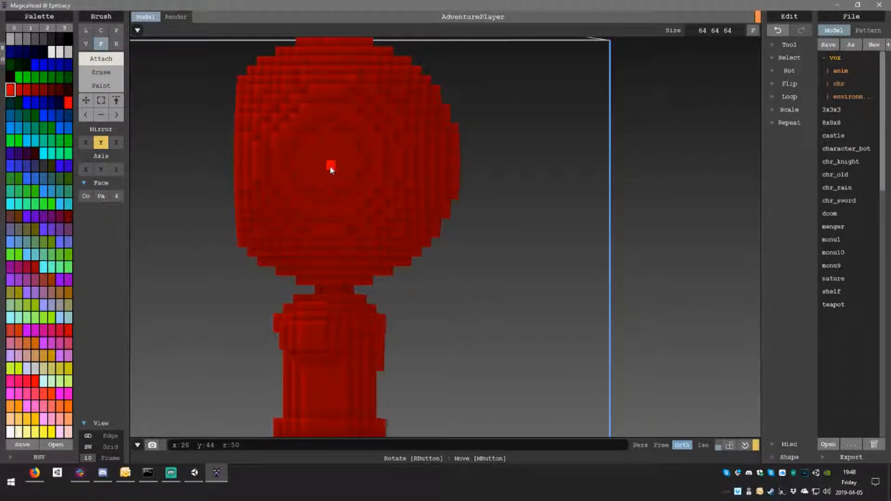
right_click_drag(326, 173, 428, 203)
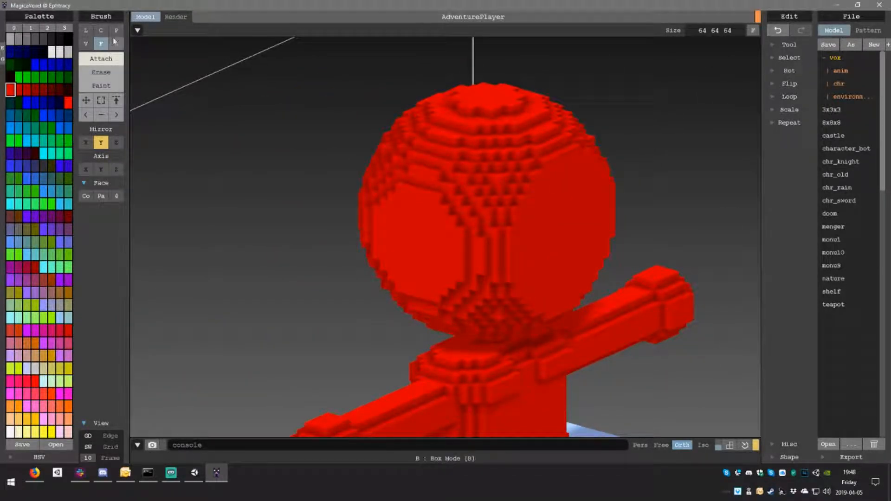
- Attach a pair of mirrored rectangular eye blocks, each four voxels wide, on the flat front of the head
right_click_drag(344, 185, 430, 242)
scroll(403, 236, "down", 5)
scroll(436, 251, "up", 6)
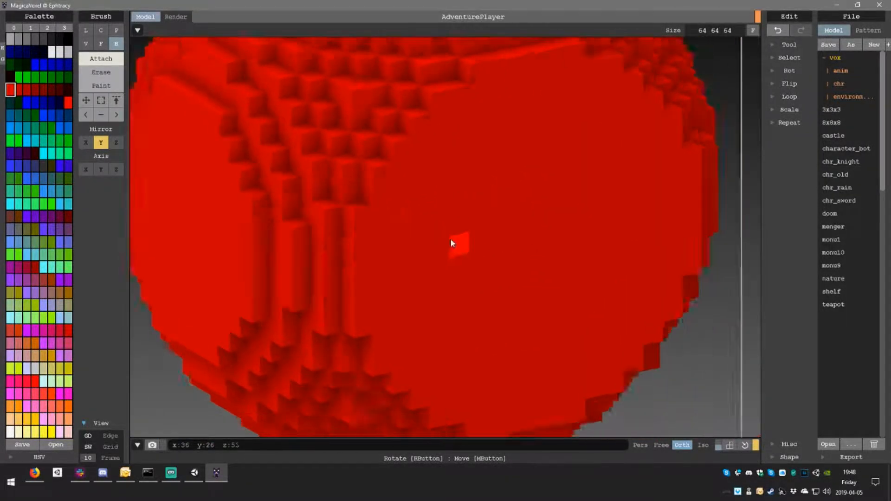
scroll(446, 241, "down", 2)
scroll(408, 233, "down", 2)
scroll(350, 193, "down", 2)
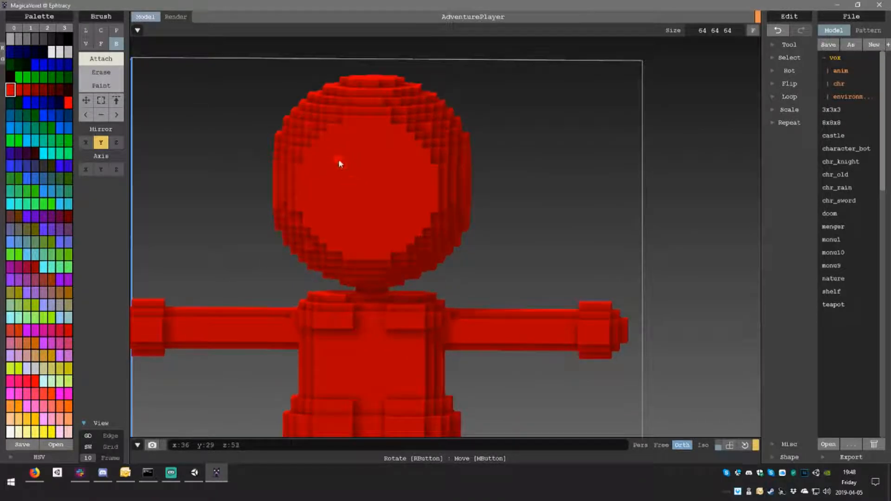
left_click_drag(325, 166, 351, 181)
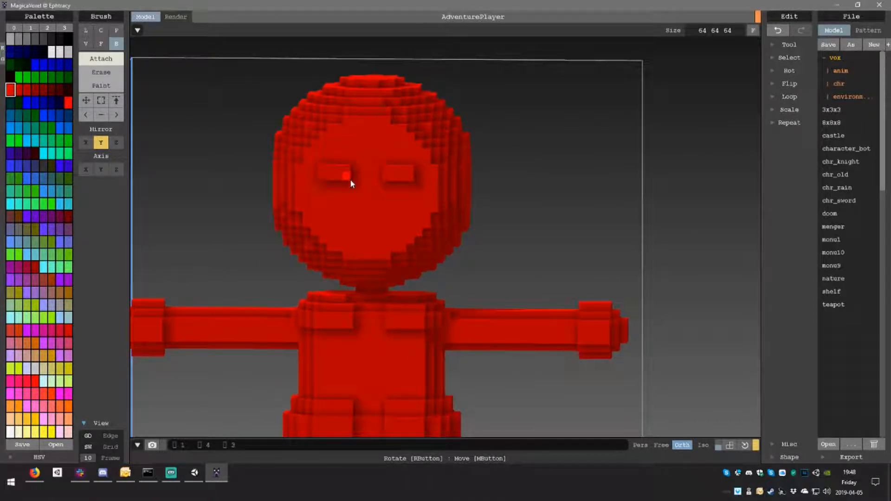
- Attach a rectangular mouth block centred below the eyes with the box brush
left_click_drag(374, 225, 377, 231)
mouse_move(453, 218)
right_mouse_down()
mouse_move(373, 216)
mouse_move(496, 224)
mouse_move(448, 218)
right_mouse_up()
right_click_drag(429, 151, 453, 163)
right_click_drag(384, 179, 441, 220)
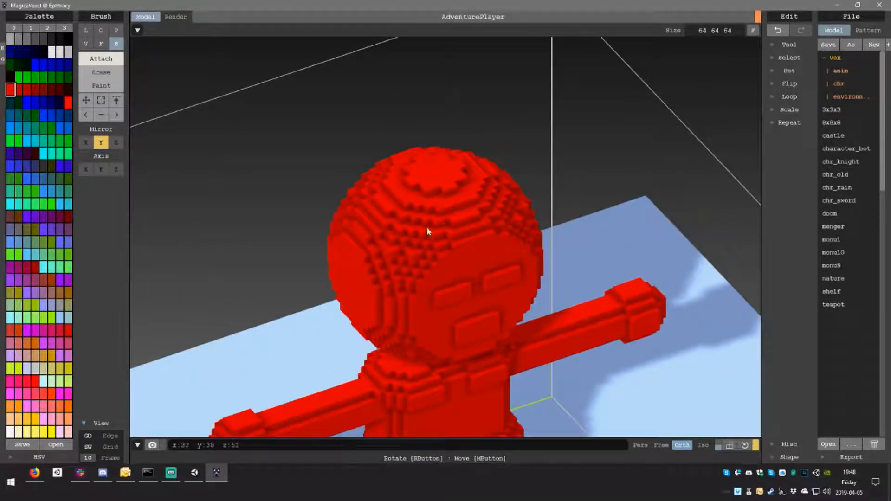
- Square off the upper corners of the flat face to form a wider forehead on both sides
right_click_drag(421, 262, 440, 238)
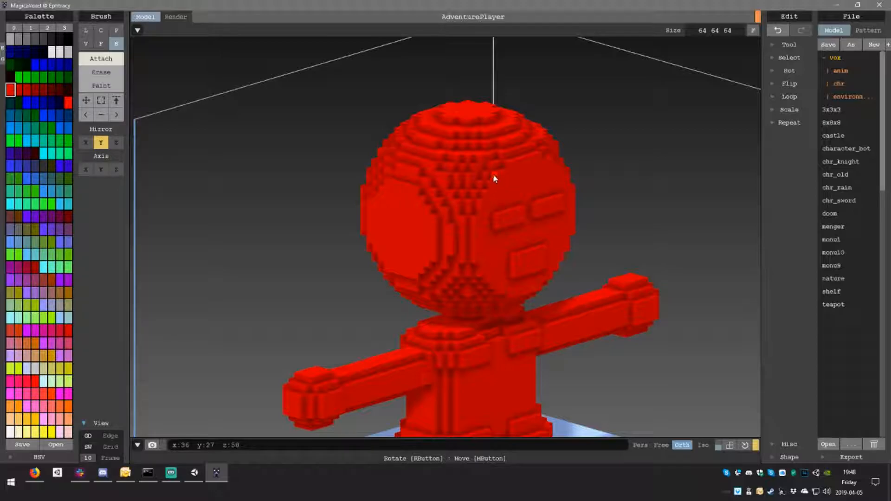
mouse_move(483, 200)
right_mouse_down()
mouse_move(489, 207)
mouse_move(460, 192)
mouse_move(491, 196)
right_mouse_up()
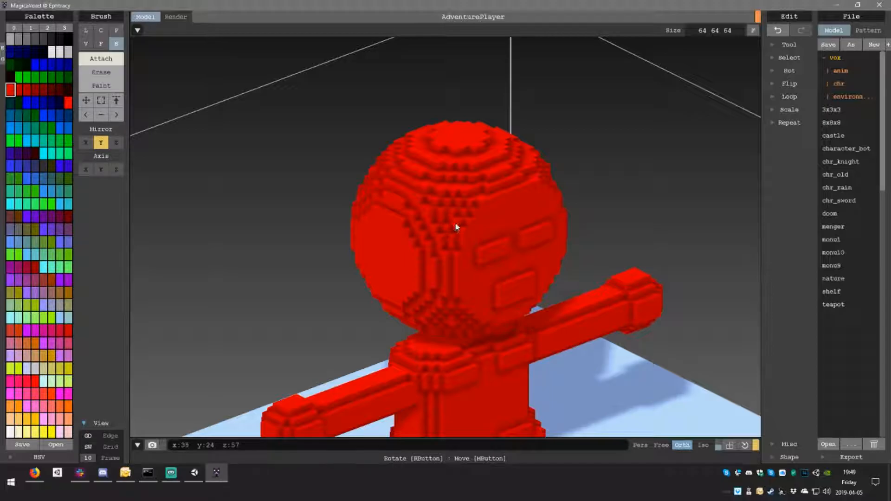
mouse_move(485, 237)
right_mouse_down()
mouse_move(497, 235)
mouse_move(472, 213)
mouse_move(509, 232)
mouse_move(495, 190)
mouse_move(512, 200)
mouse_move(486, 249)
right_mouse_up()
key("ctrl+z")
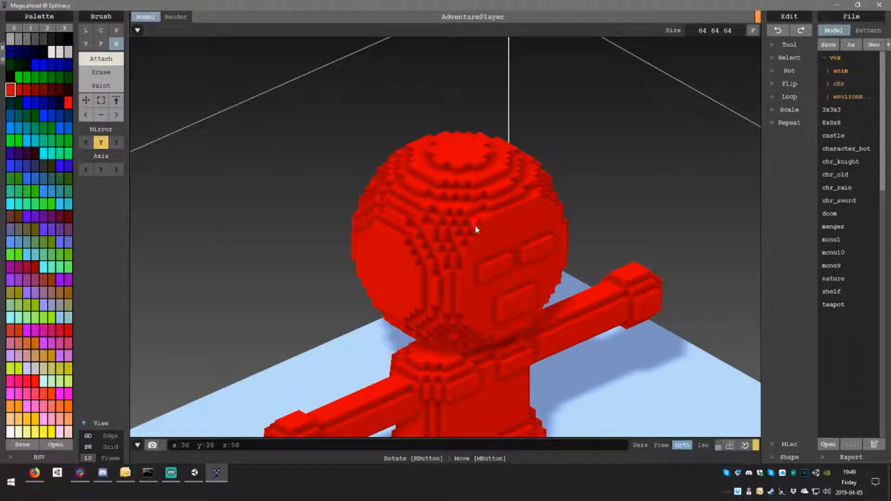
key("ctrl+y")
right_click_drag(462, 243, 402, 246)
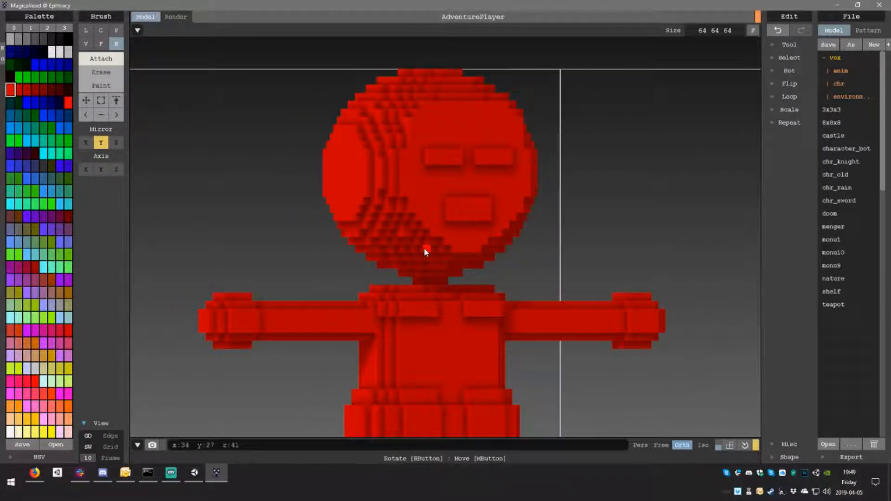
- Taper the lower corners of the face symmetrically into a V-shaped jawline
right_click_drag(456, 253, 431, 181)
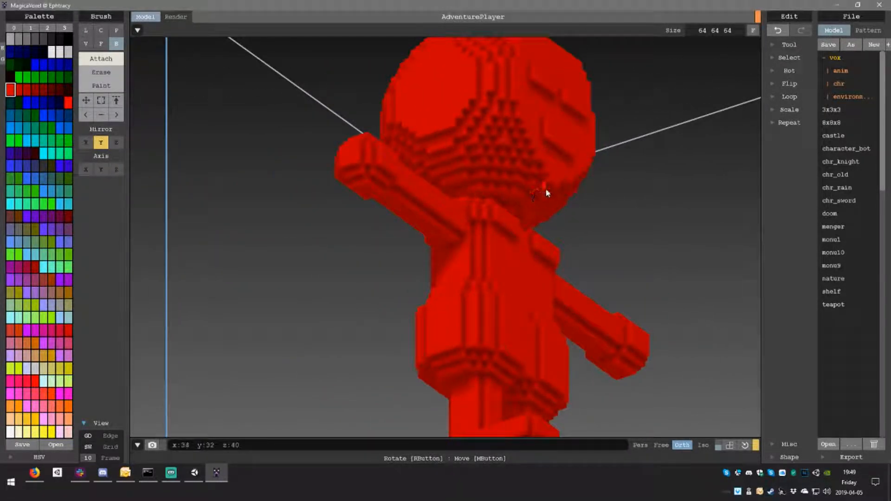
right_click_drag(557, 196, 430, 168)
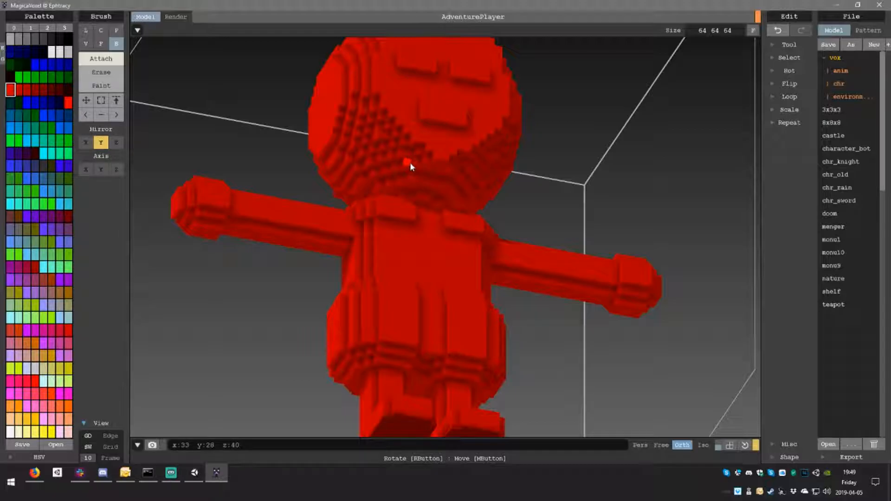
right_click_drag(428, 156, 446, 216)
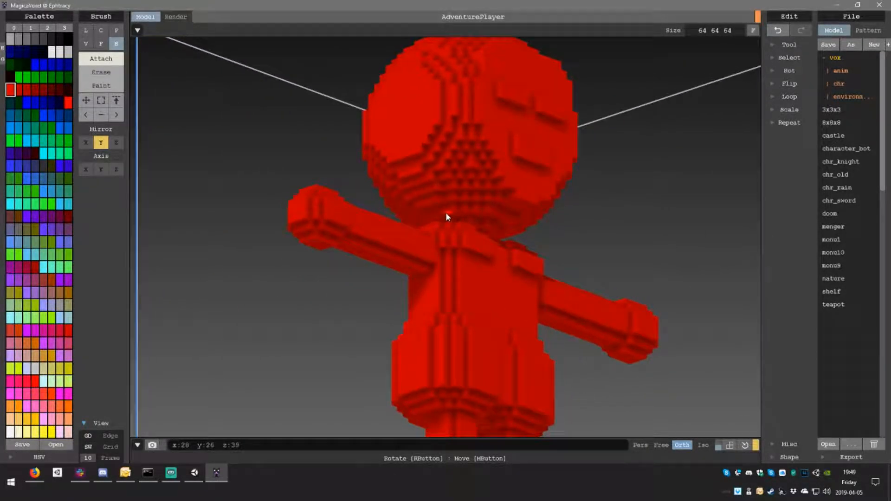
right_click_drag(509, 204, 483, 197)
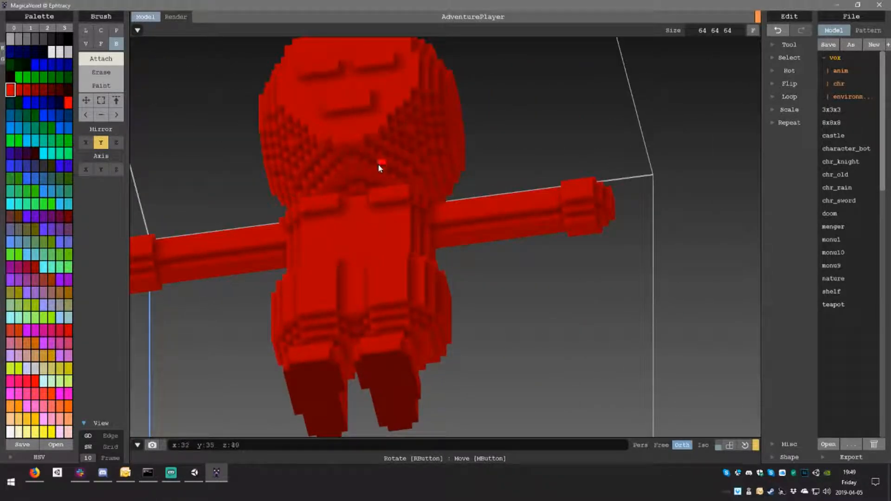
right_click_drag(375, 162, 383, 252)
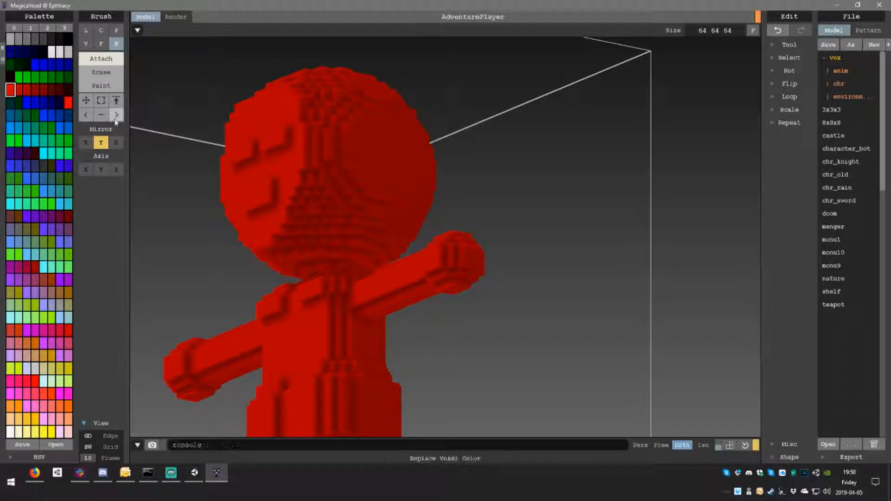
- Rework the voxel rows on the lower side of the head with the face brush, undoing the first attempt
left_click(100, 43)
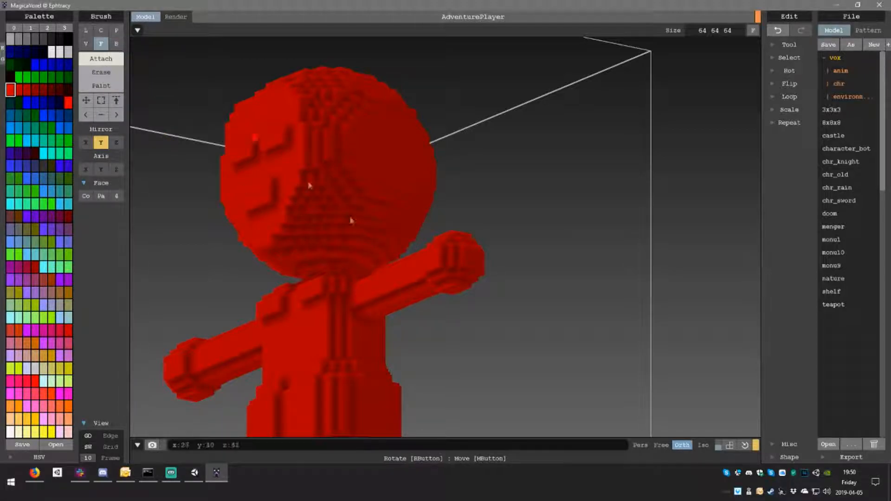
right_click_drag(372, 223, 352, 237)
key("ctrl+z")
left_click(363, 250)
key("b")
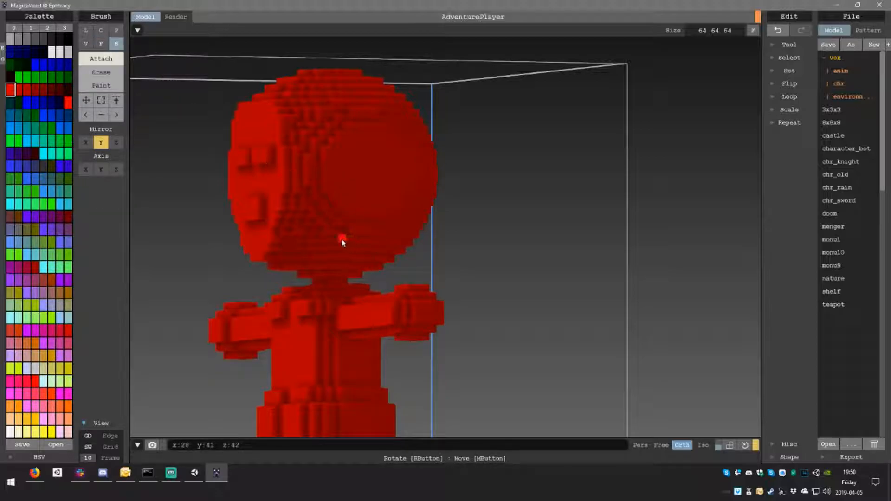
- Refine the stepped voxel rows under the cheeks and jaw to narrow the chin
right_click_drag(392, 235, 350, 233)
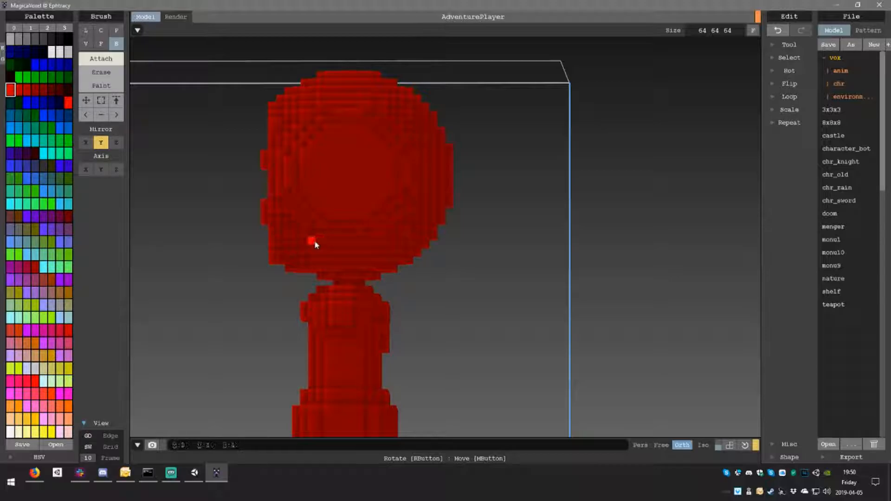
right_click_drag(312, 246, 364, 244)
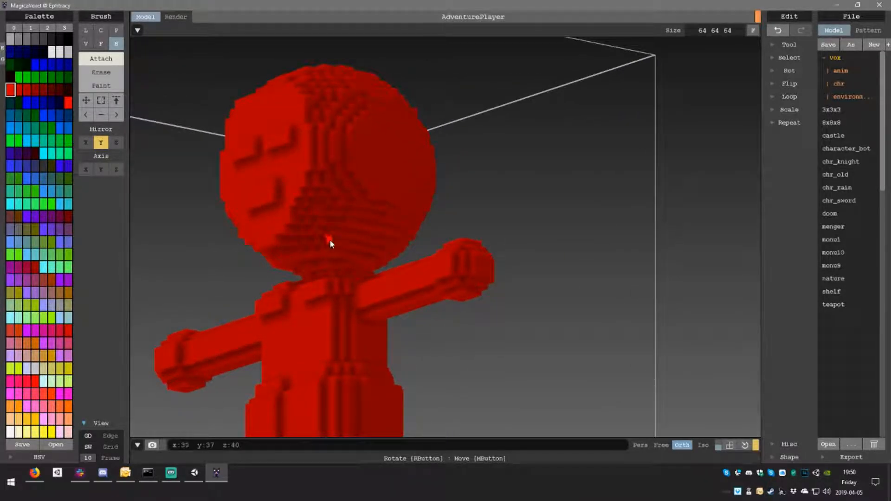
right_click_drag(345, 242, 322, 249)
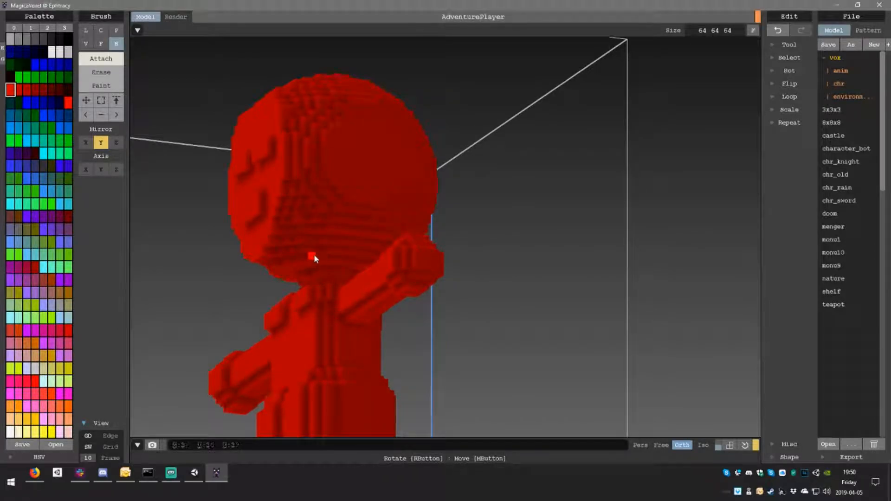
right_click_drag(328, 259, 396, 227)
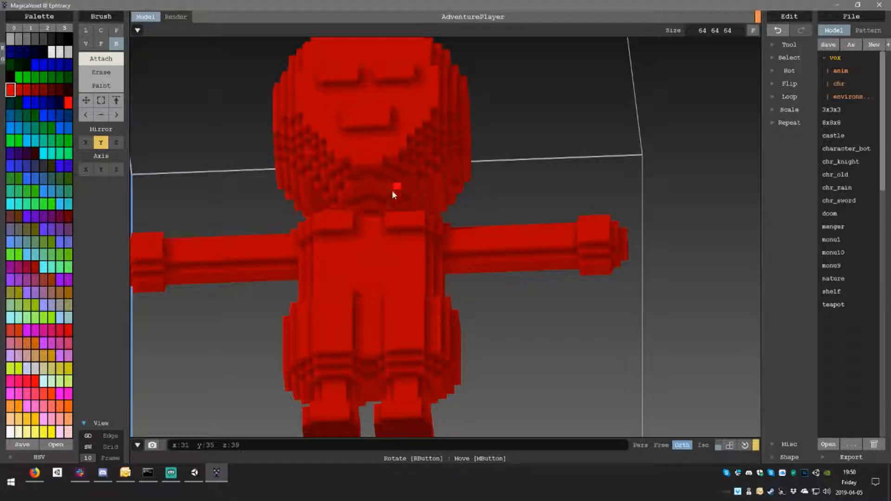
right_click_drag(388, 182, 446, 181)
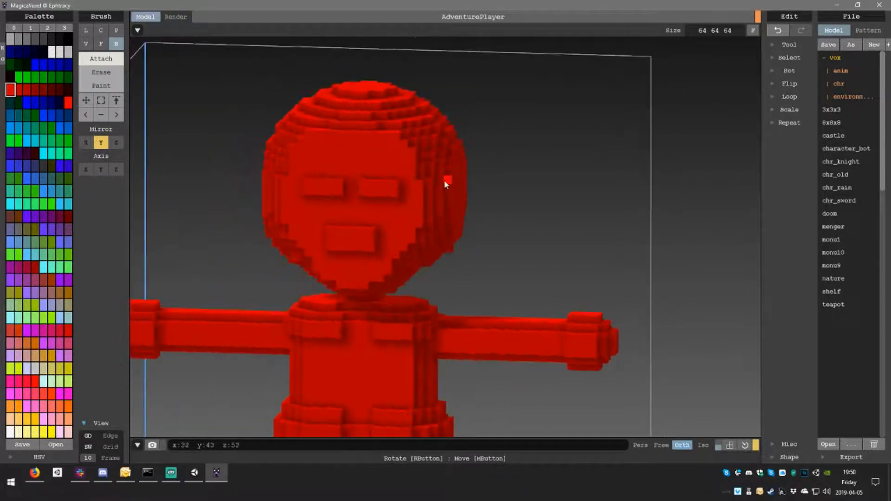
right_click_drag(417, 228, 460, 208)
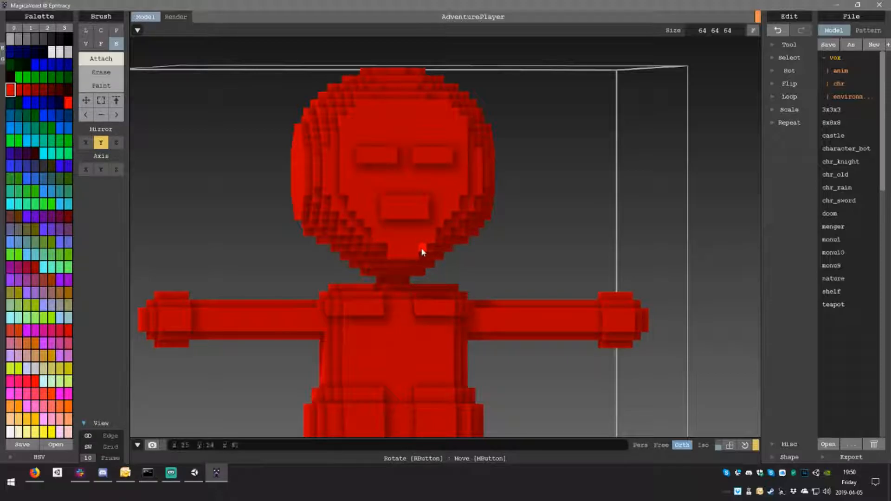
right_click_drag(422, 260, 535, 222)
- Reshape the top edge of the face into a stepped, rounded hairline above the eyes
right_click_drag(534, 264, 413, 179)
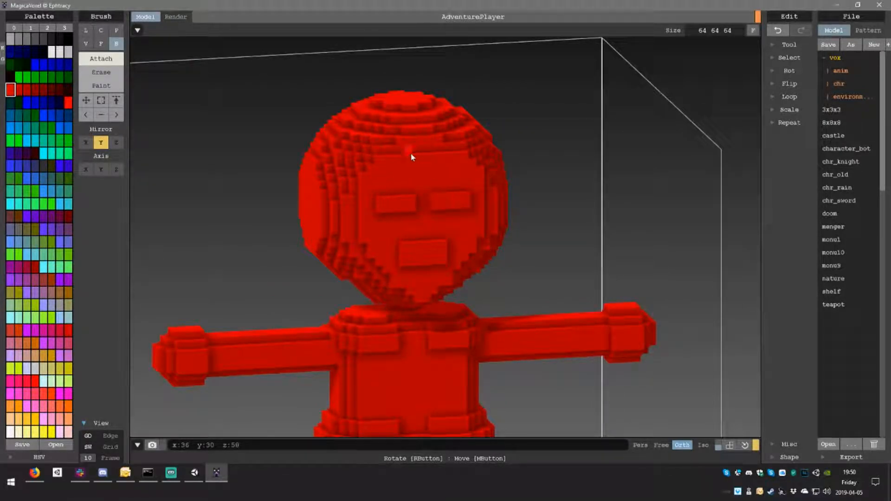
right_click_drag(429, 154, 420, 171)
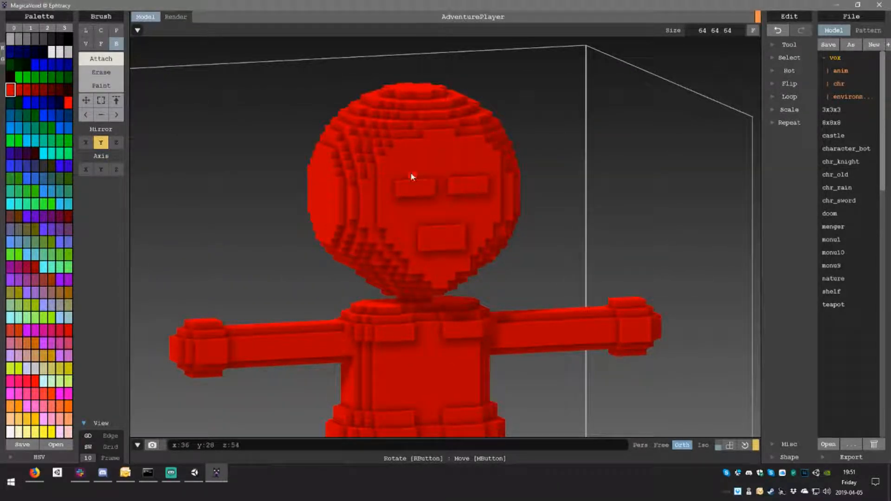
right_click_drag(436, 174, 405, 164)
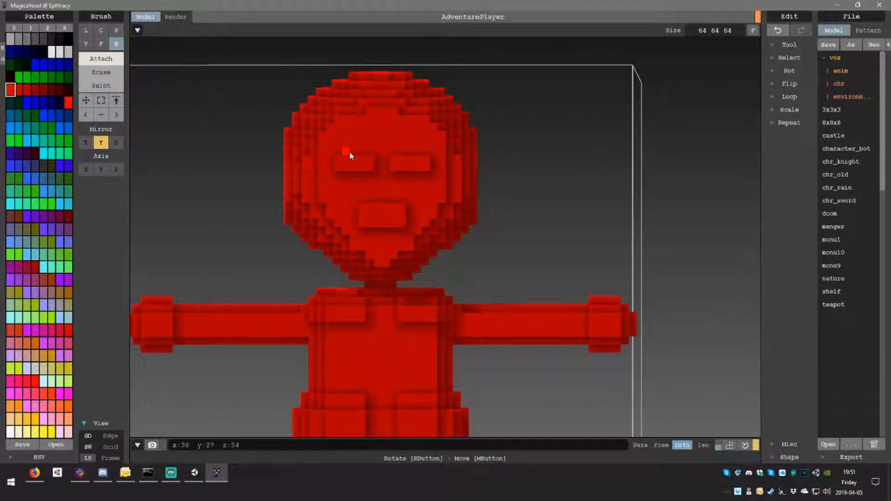
- Refine the facial features with rounded eye tops, a downward-tapering smiling mouth and a small nose block
right_click_drag(436, 193, 376, 222)
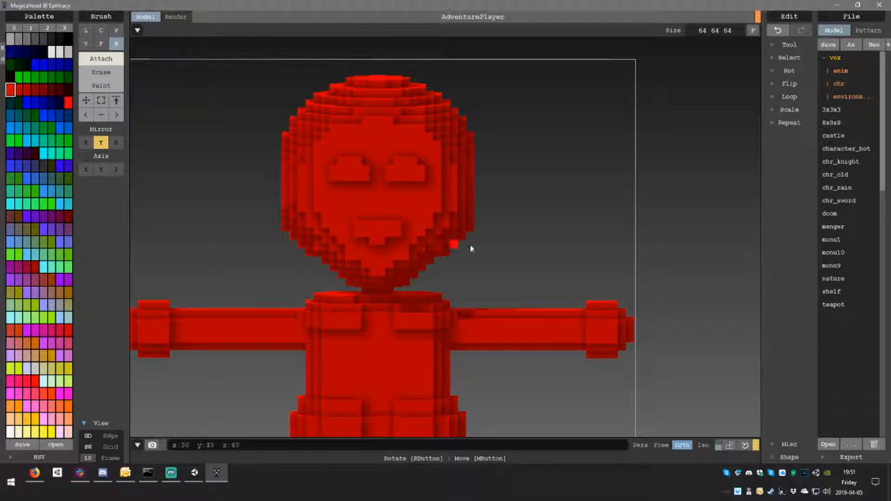
right_click_drag(408, 250, 471, 241)
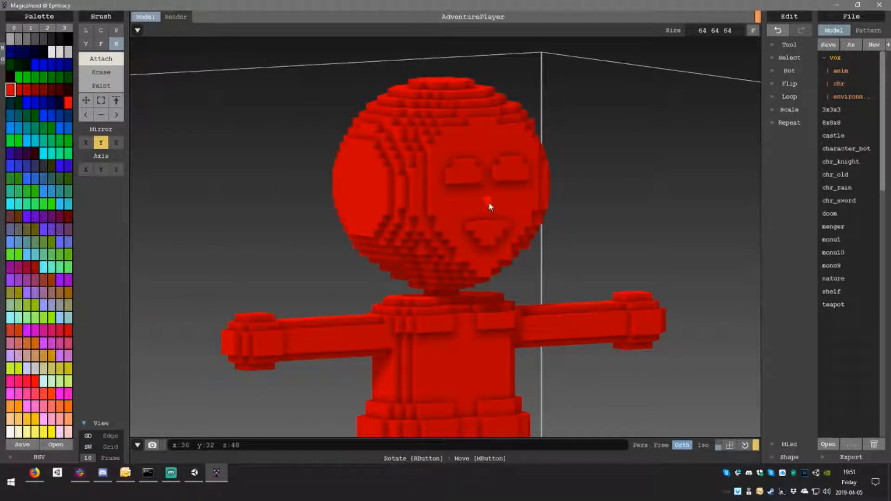
right_click_drag(488, 204, 385, 206)
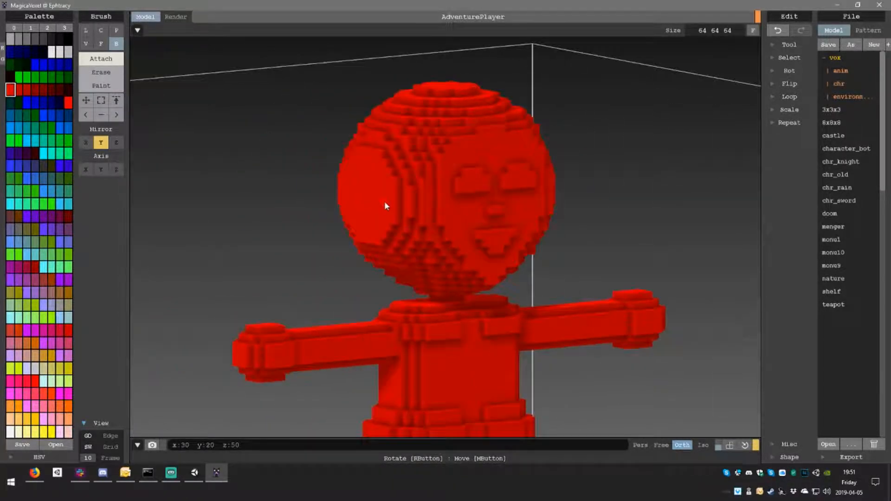
- Taper the lower back and sides of the head towards the neck, redoing one misplaced voxel edit
right_click_drag(468, 160, 569, 129)
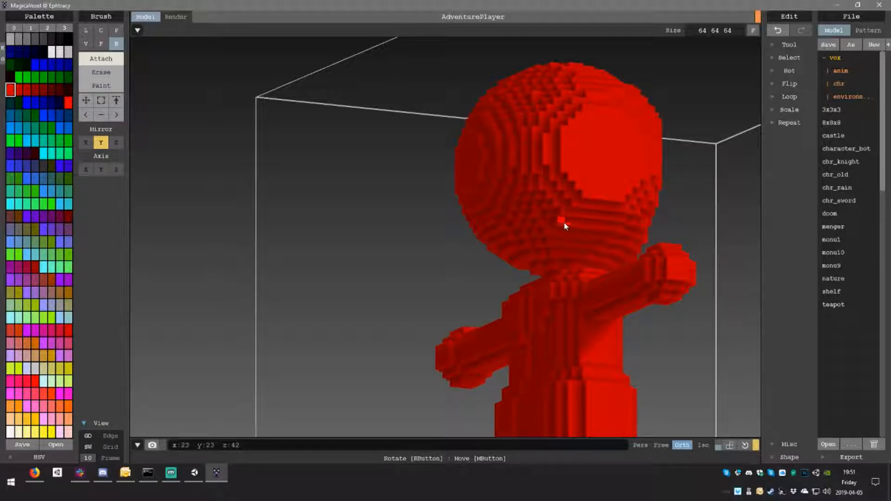
right_click_drag(606, 209, 539, 262)
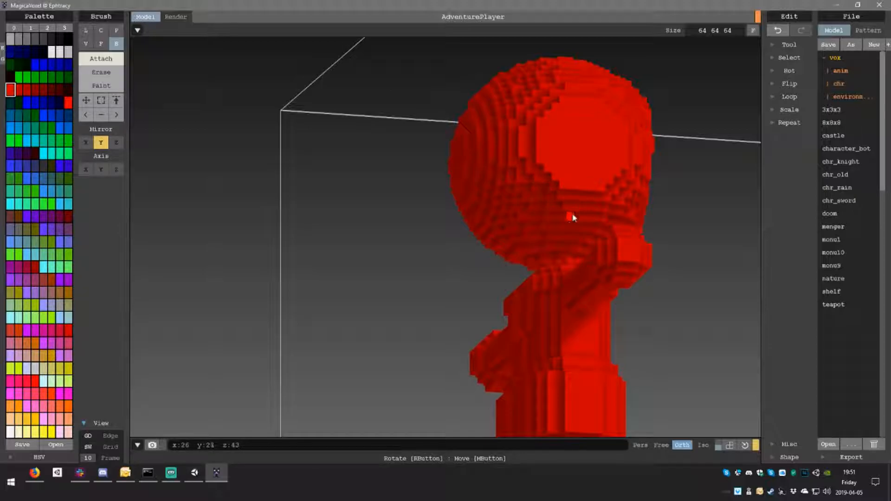
key("ctrl+z")
left_click(584, 228)
right_click_drag(583, 228, 505, 227)
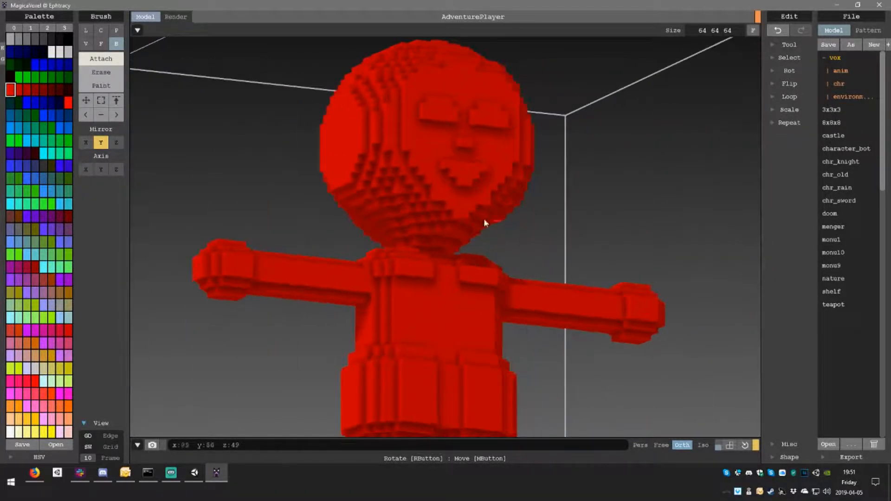
right_click_drag(404, 215, 392, 211)
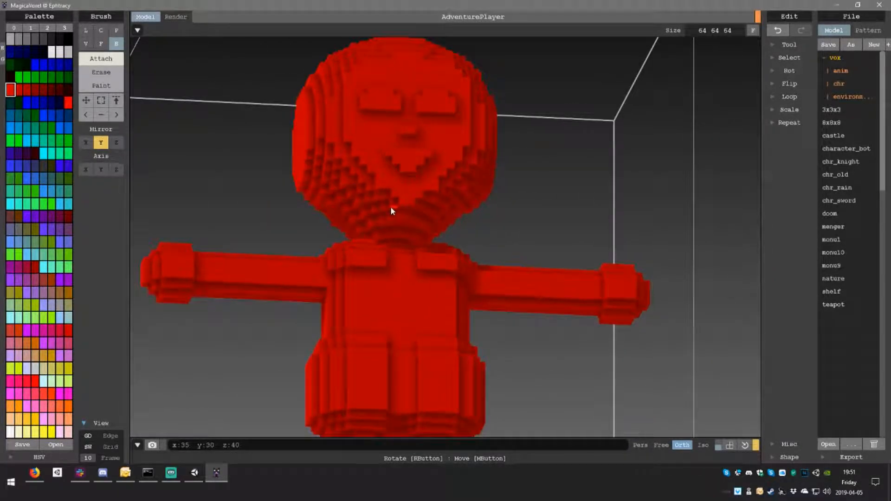
- Rework the voxel rows along the lower edge of the flat round patches on both sides of the head into a stepped taper
key("ctrl+z")
right_click_drag(332, 199, 432, 215)
key("ctrl+y")
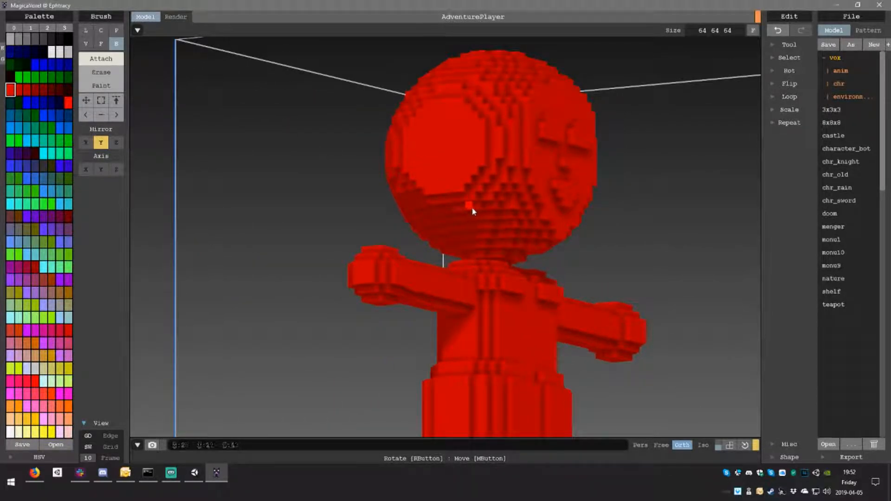
right_click_drag(501, 214, 522, 231)
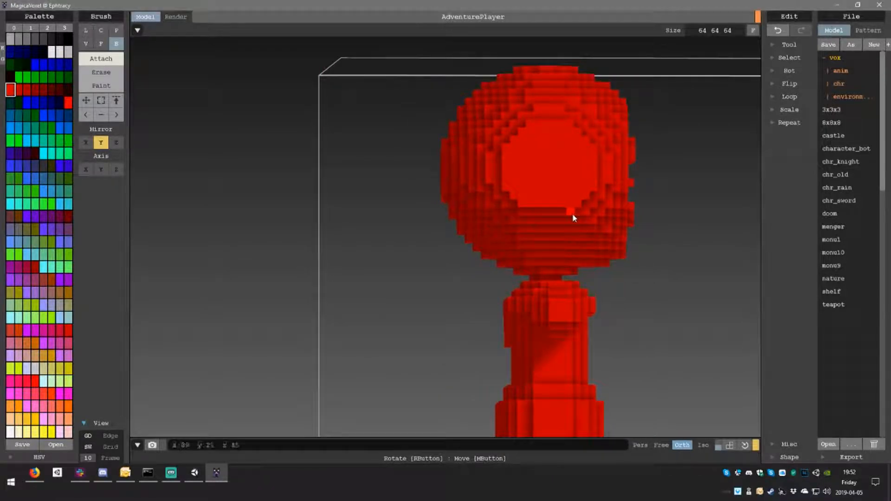
mouse_move(544, 208)
left_mouse_down()
mouse_move(577, 207)
mouse_move(570, 221)
left_mouse_up()
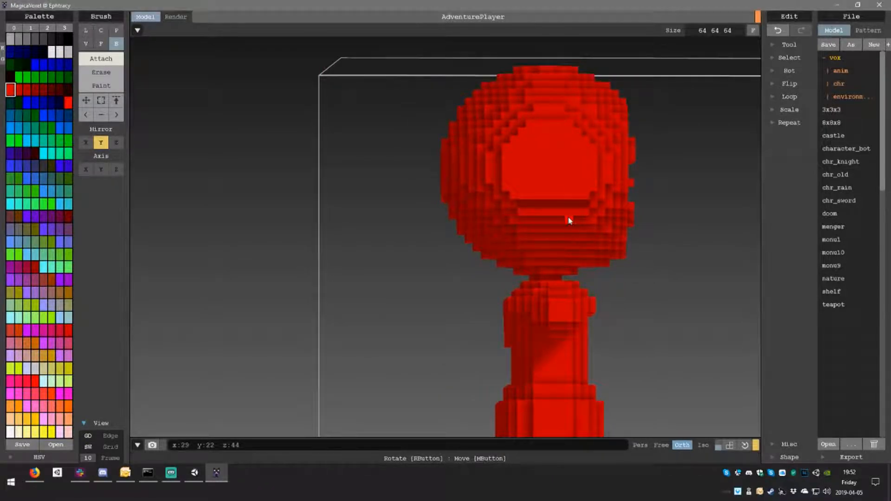
key("ctrl+z")
right_click_drag(520, 205, 562, 205)
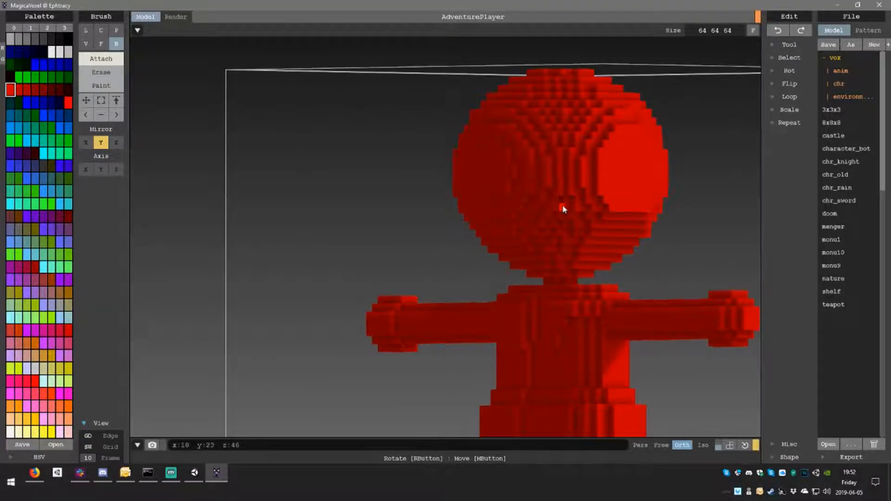
left_click_drag(613, 210, 652, 213)
right_click_drag(652, 217, 514, 201)
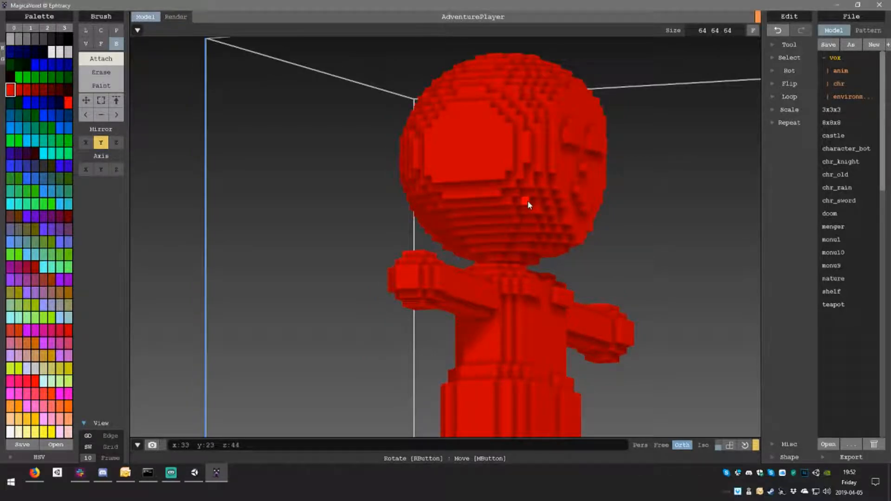
right_click_drag(549, 167, 519, 245)
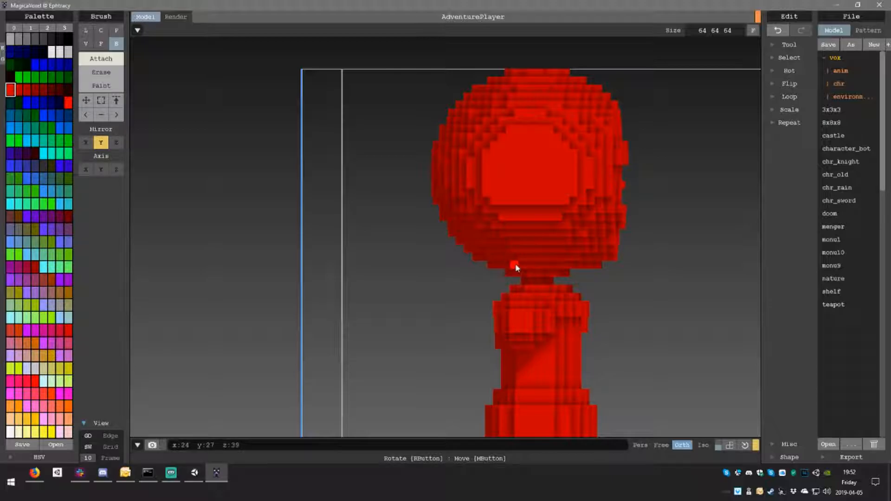
- Enlarge the two raised chest blocks and join them at the middle to form stepped pectoral muscles
right_click_drag(521, 265, 410, 320)
scroll(460, 284, "down", 5)
scroll(399, 335, "up", 6)
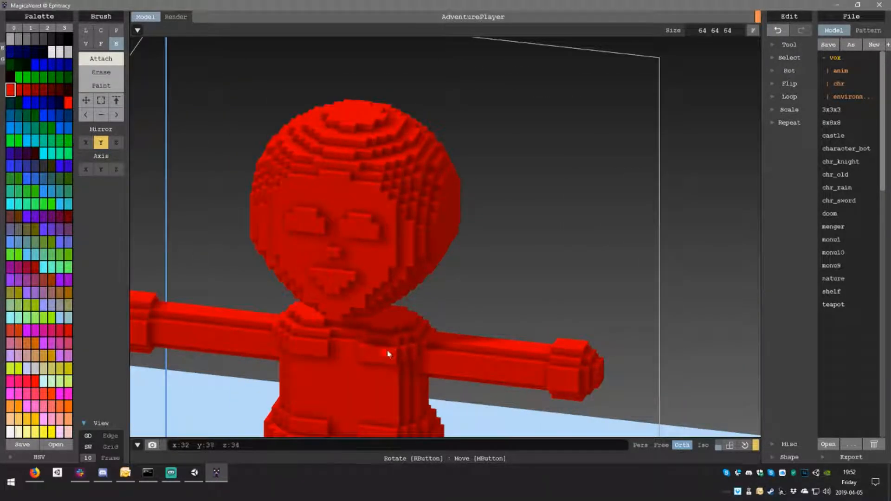
right_click_drag(432, 262, 419, 231)
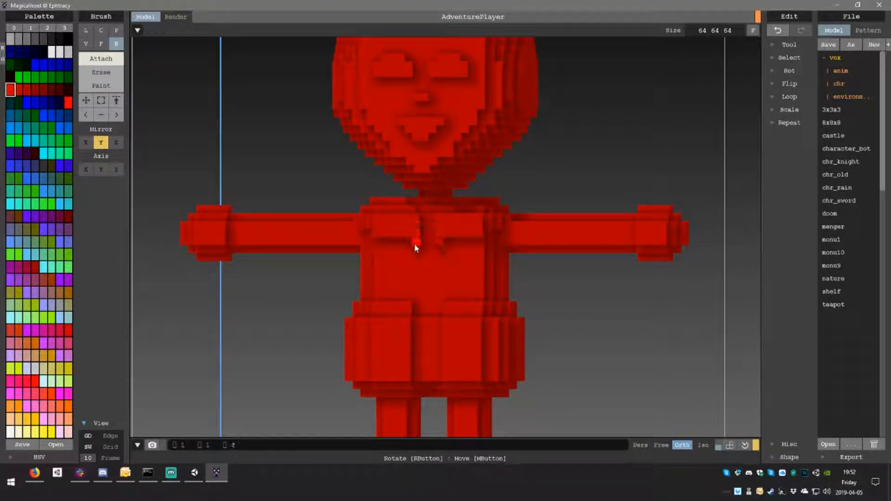
right_click_drag(416, 248, 437, 237)
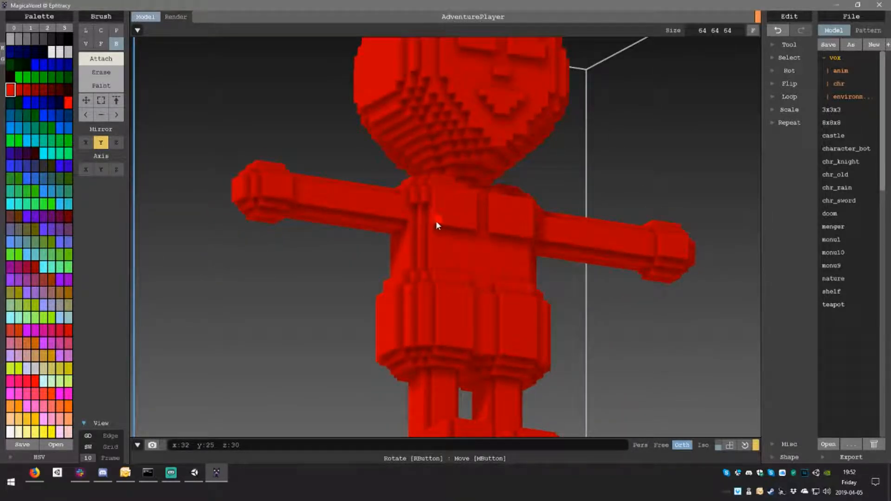
right_click_drag(440, 192, 422, 235)
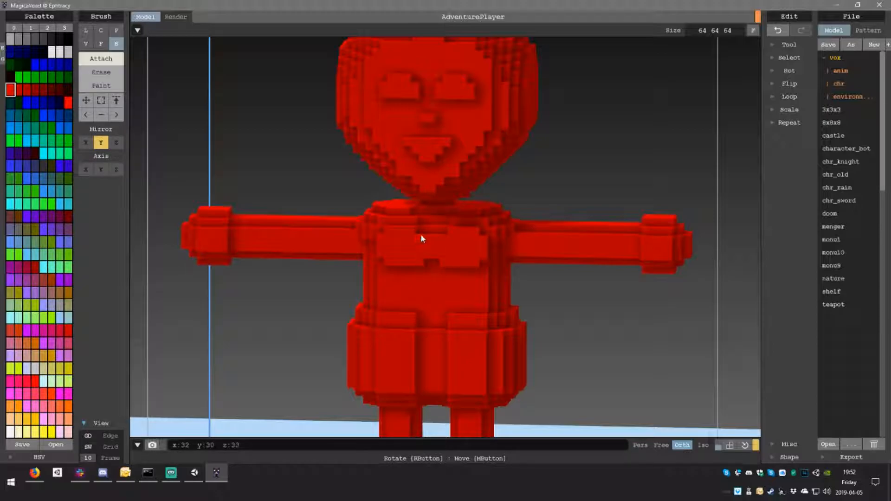
right_click_drag(478, 263, 488, 242)
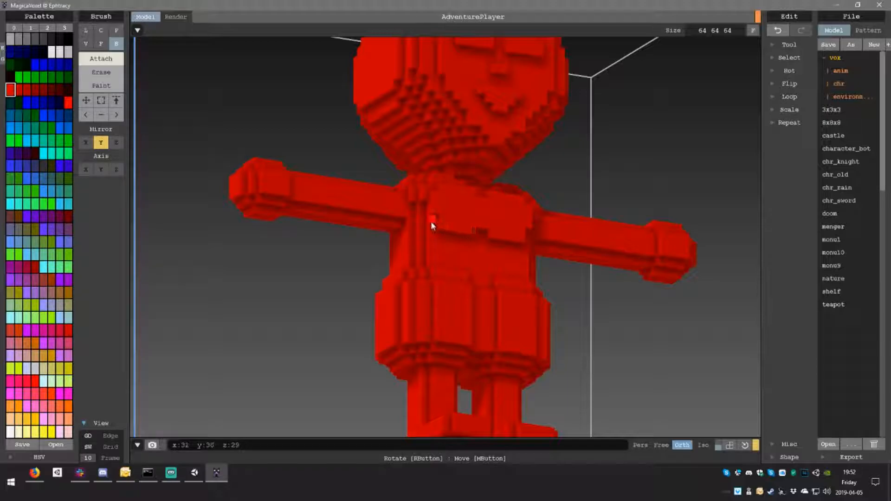
- Build mirrored abdominal muscle blocks below the chest, separated by horizontal gaps and a central vertical groove
right_click_drag(476, 247, 514, 279)
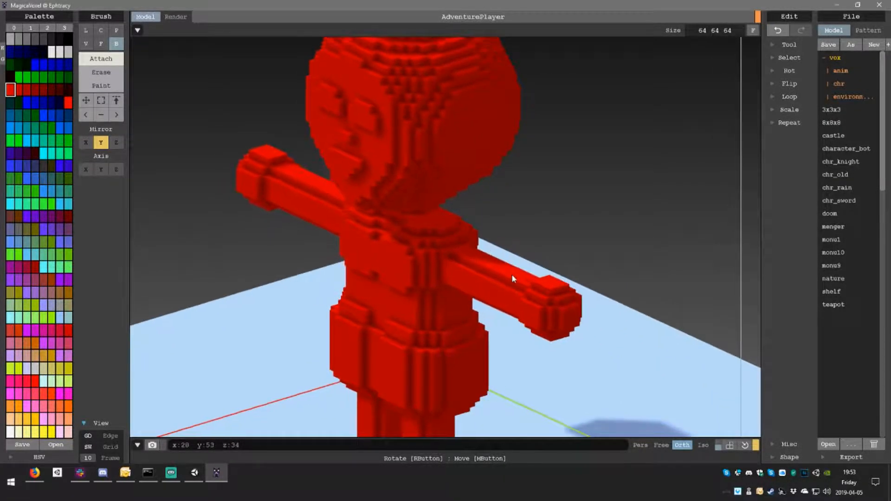
right_click_drag(443, 259, 470, 260)
scroll(454, 254, "down", 5)
scroll(471, 260, "up", 5)
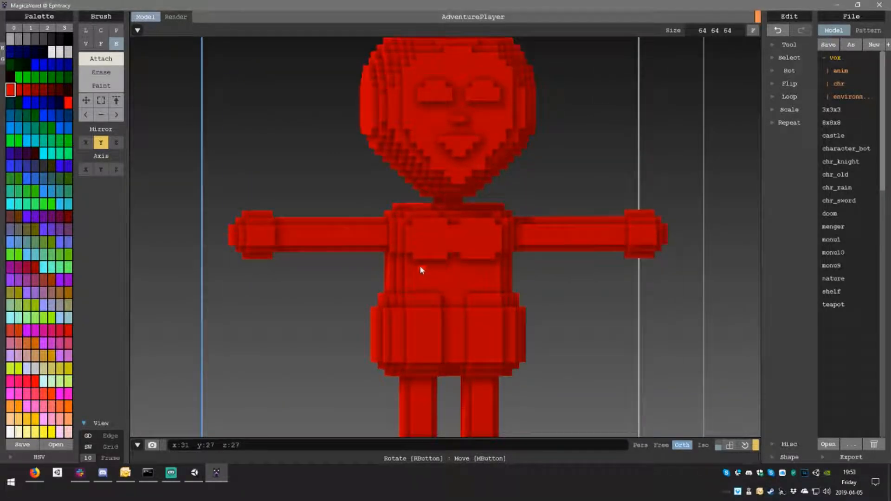
left_click_drag(417, 269, 441, 282)
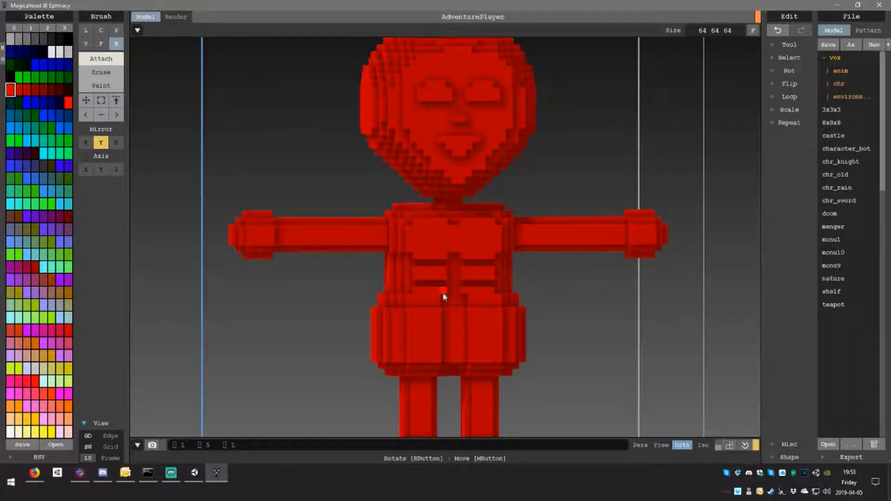
right_click_drag(443, 294, 482, 320)
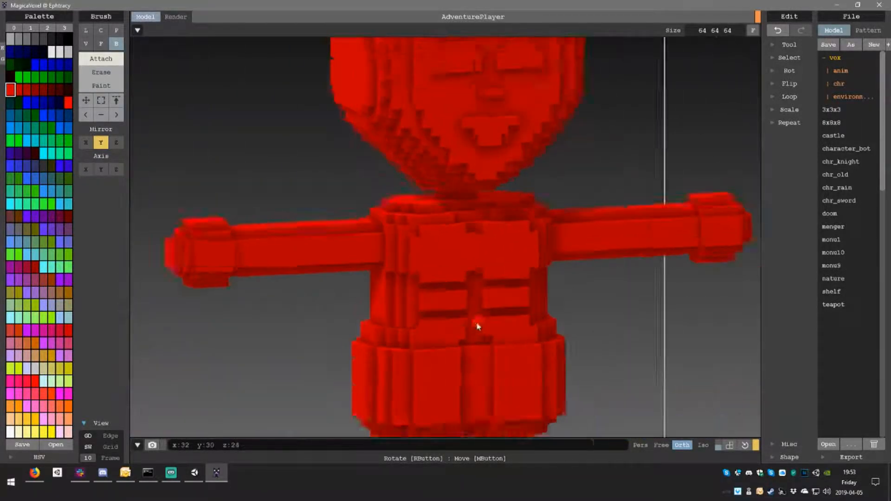
- Examine the torso and overall body proportions of the figure from the front, back and sides
scroll(481, 321, "up", 3)
right_click_drag(469, 362, 462, 281)
scroll(486, 347, "down", 5)
scroll(501, 314, "up", 3)
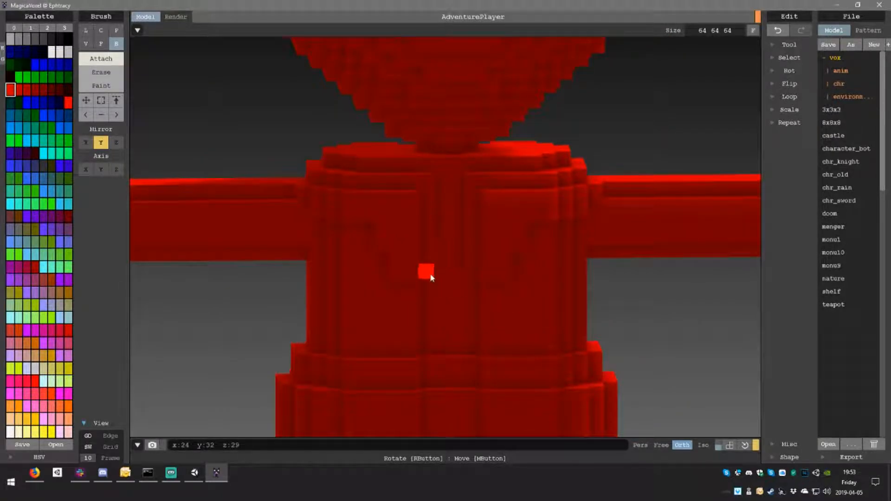
right_click_drag(455, 338, 373, 329)
scroll(452, 353, "down", 4)
scroll(376, 337, "down", 3)
right_click_drag(481, 312, 449, 312)
scroll(451, 312, "up", 5)
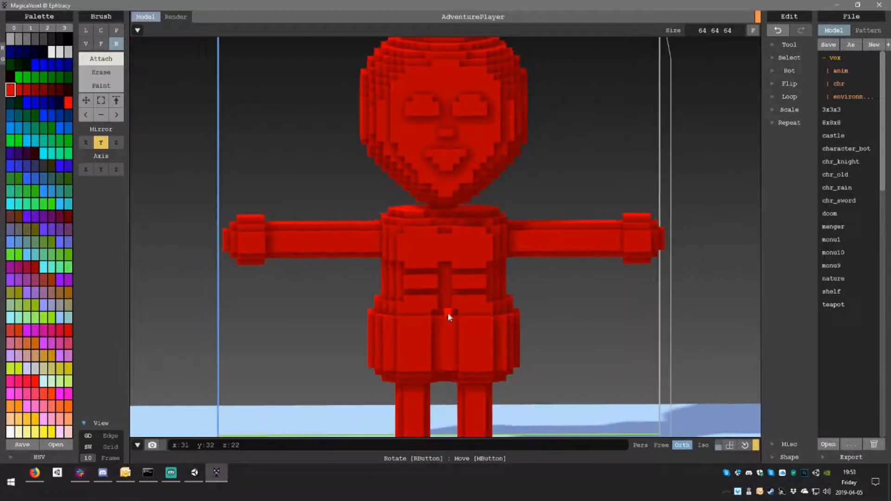
mouse_move(442, 307)
right_mouse_down()
mouse_move(531, 308)
mouse_move(427, 305)
right_mouse_up()
scroll(506, 309, "down", 5)
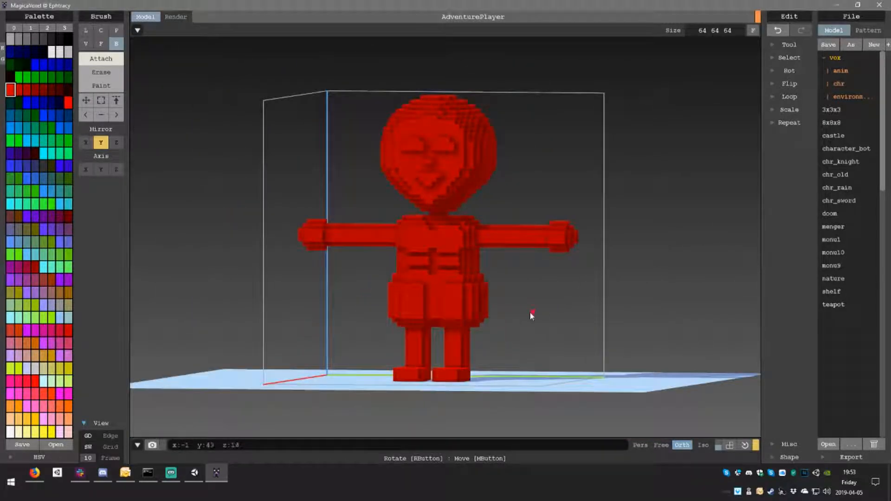
scroll(517, 318, "up", 6)
scroll(509, 324, "down", 5)
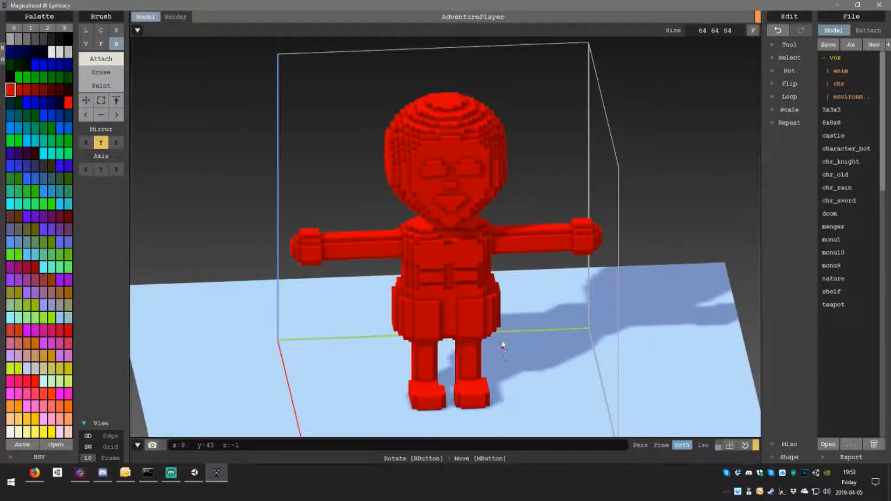
right_click_drag(496, 307, 476, 296)
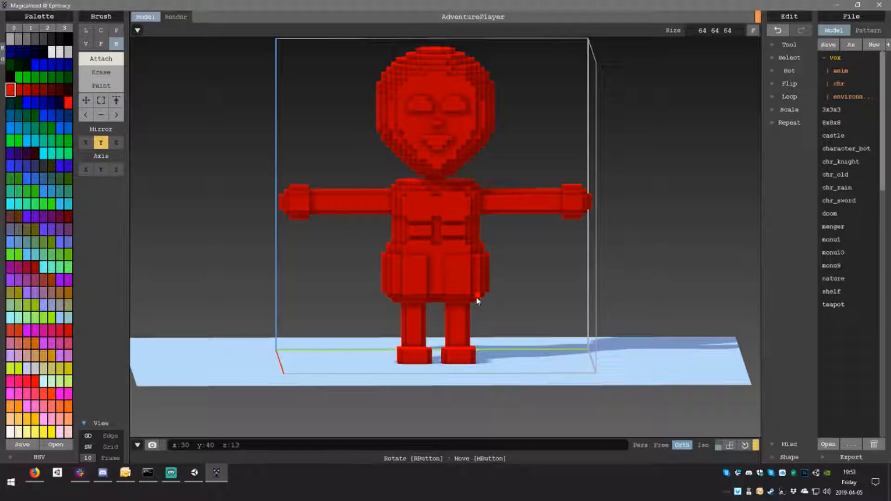
right_click_drag(566, 183, 563, 182)
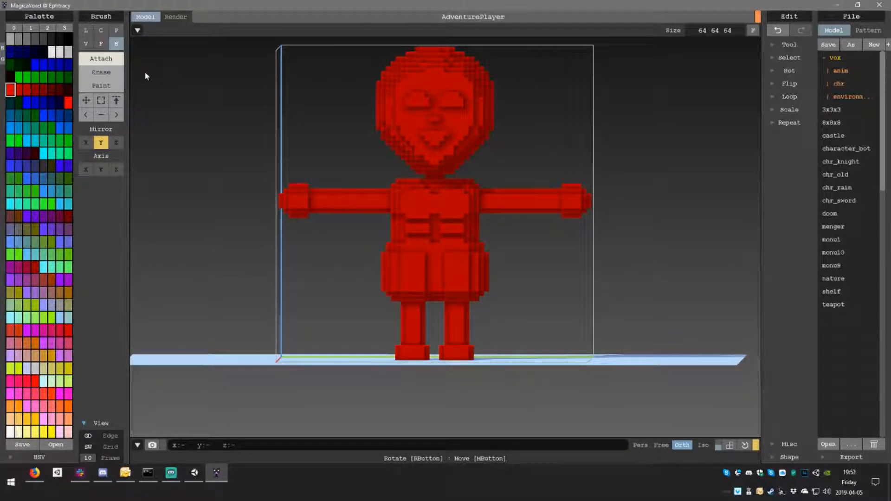
- Shorten both arms by selecting each hand with a rectangular selection and moving it inward towards the body
left_click(101, 100)
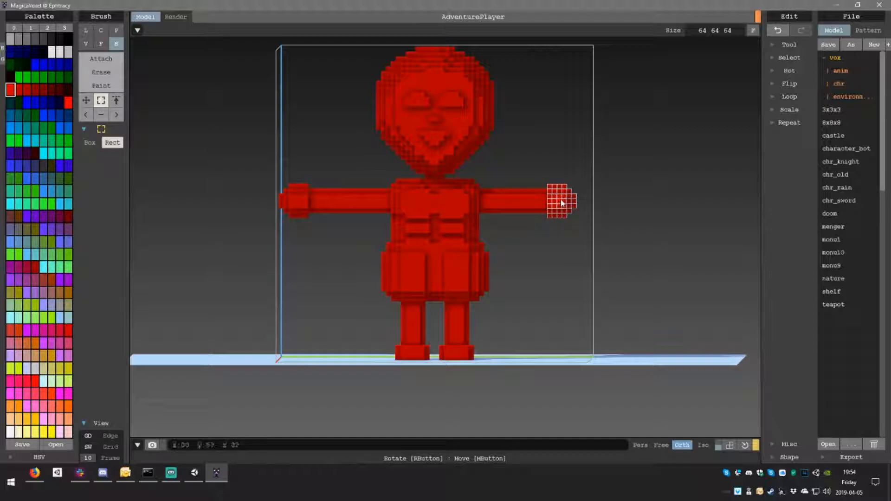
left_click_drag(277, 158, 309, 207)
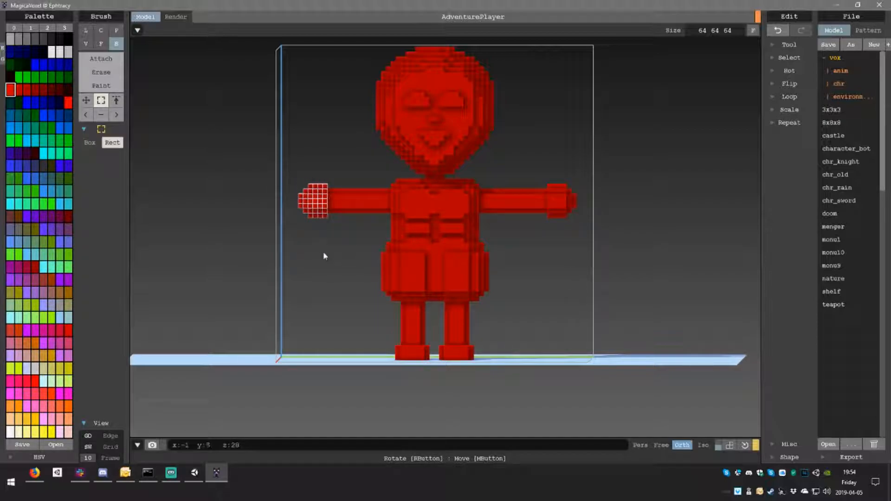
right_click_drag(340, 240, 343, 235)
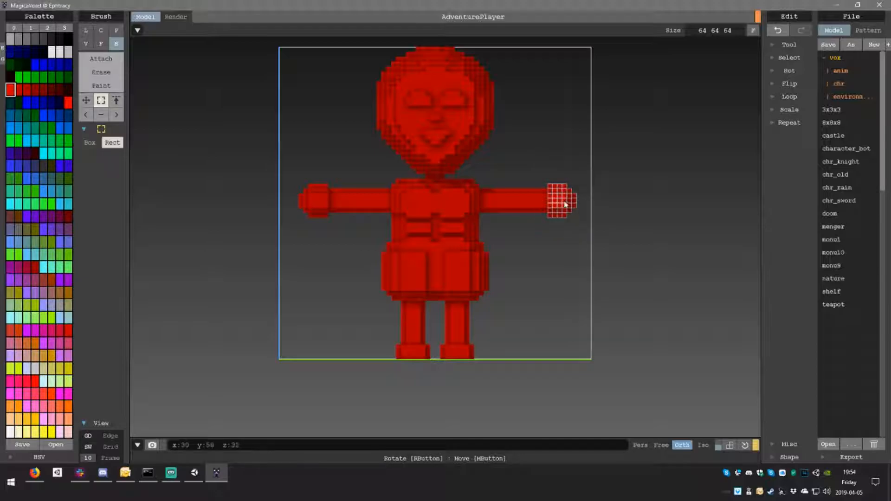
- Round off both feet by trimming their upper edges in steps and narrow the ankles where the legs meet the feet
right_click_drag(539, 241, 529, 278)
scroll(512, 346, "up", 4)
right_click_drag(513, 346, 464, 313)
scroll(488, 371, "up", 3)
scroll(419, 359, "up", 2)
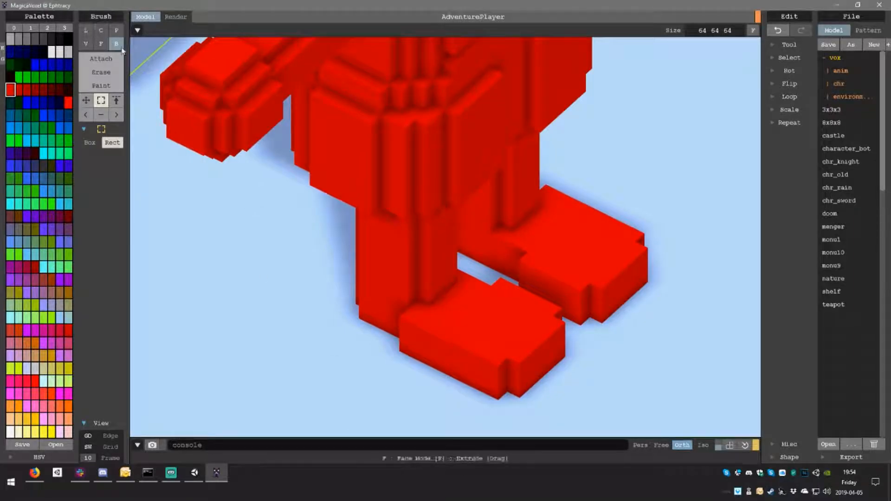
left_click(113, 63)
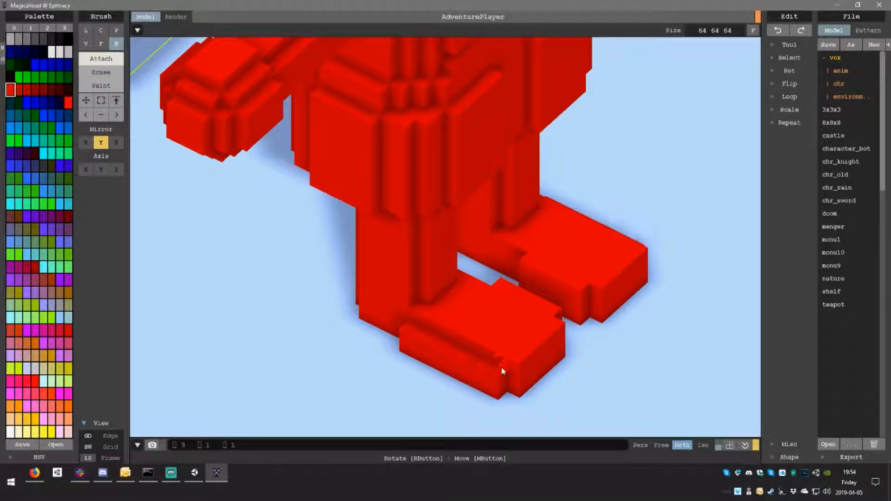
right_click_drag(572, 328, 401, 286)
right_click_drag(480, 274, 445, 298)
scroll(422, 288, "up", 3)
scroll(446, 298, "up", 3)
scroll(445, 295, "up", 4)
scroll(494, 282, "down", 8)
right_click_drag(494, 281, 603, 245)
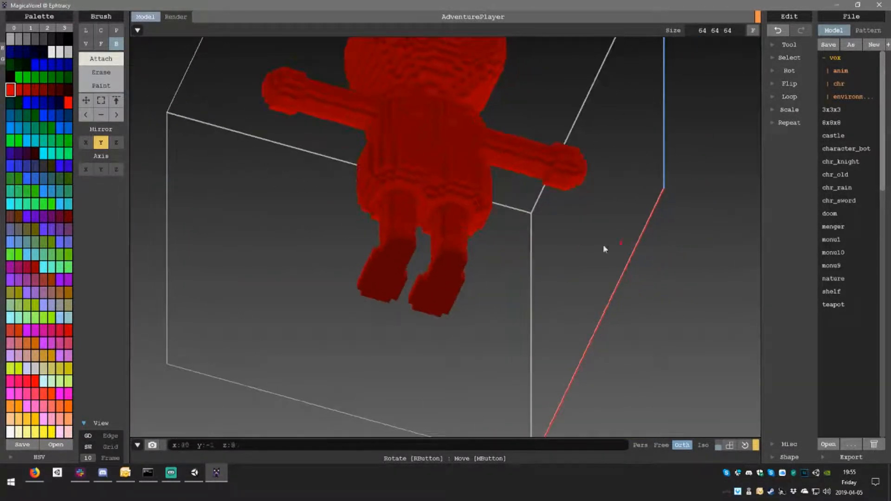
- Examine the soles, legs and underside of the hips from below and from several sides
scroll(418, 204, "up", 6)
scroll(339, 218, "down", 5)
right_click_drag(350, 204, 477, 183)
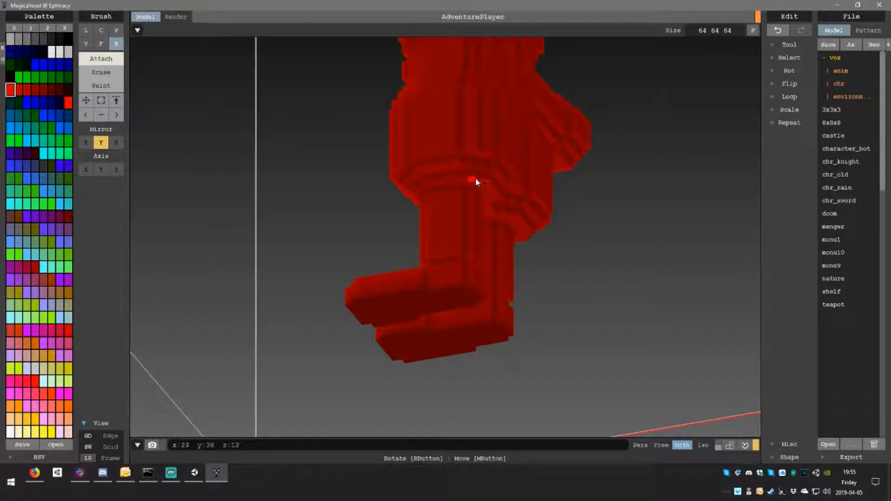
right_click_drag(526, 195, 345, 233)
right_click_drag(394, 248, 415, 174)
right_click_drag(365, 237, 470, 258)
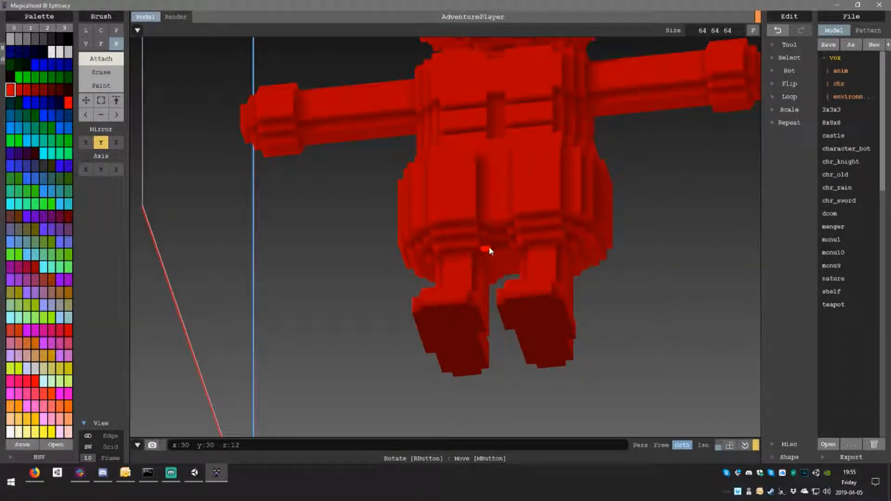
right_click_drag(485, 246, 517, 223)
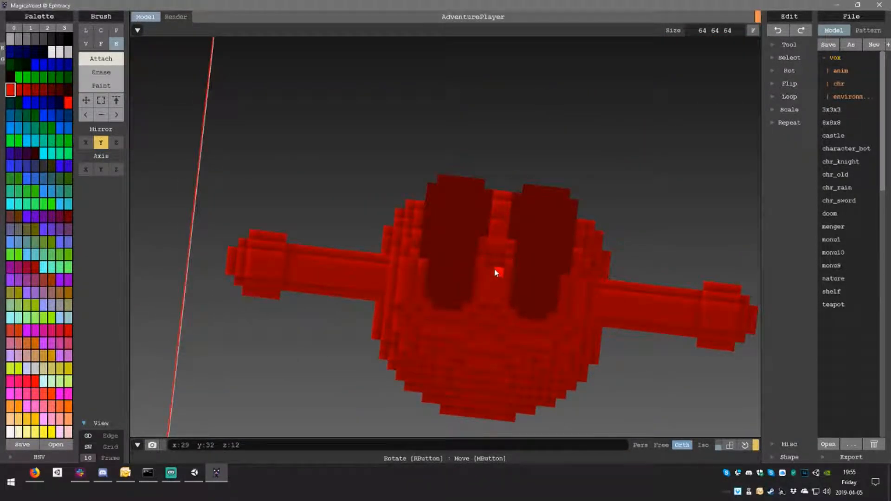
right_click_drag(533, 259, 463, 256)
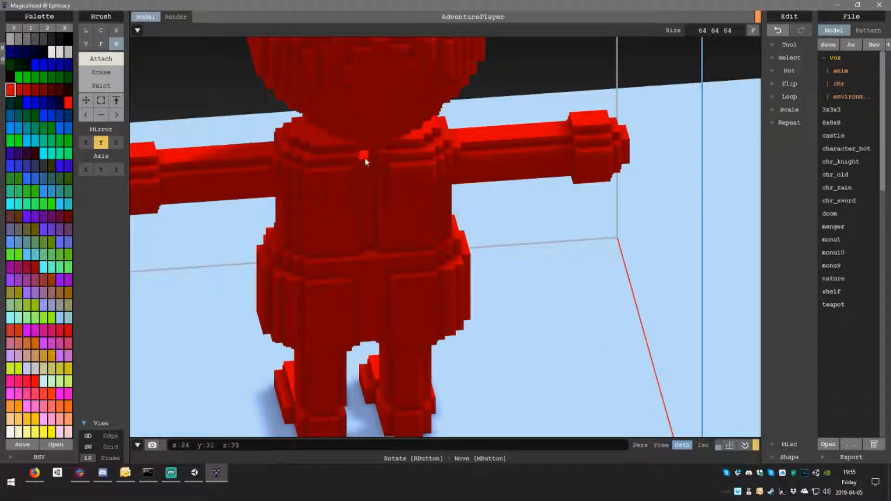
- Narrow both wrists where the arms meet the hands and check the figure from the back and front
right_click_drag(436, 247, 580, 203)
scroll(407, 206, "down", 5)
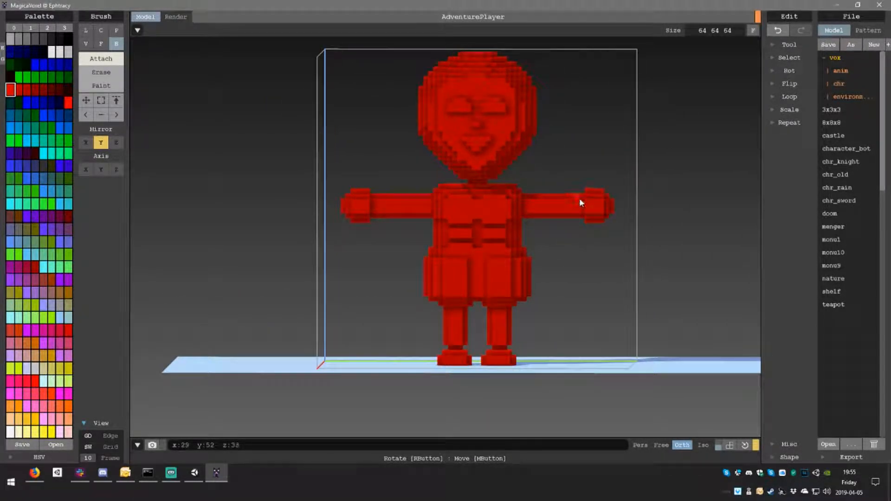
left_click_drag(580, 201, 584, 214)
right_click_drag(620, 226, 310, 228)
scroll(310, 228, "up", 3)
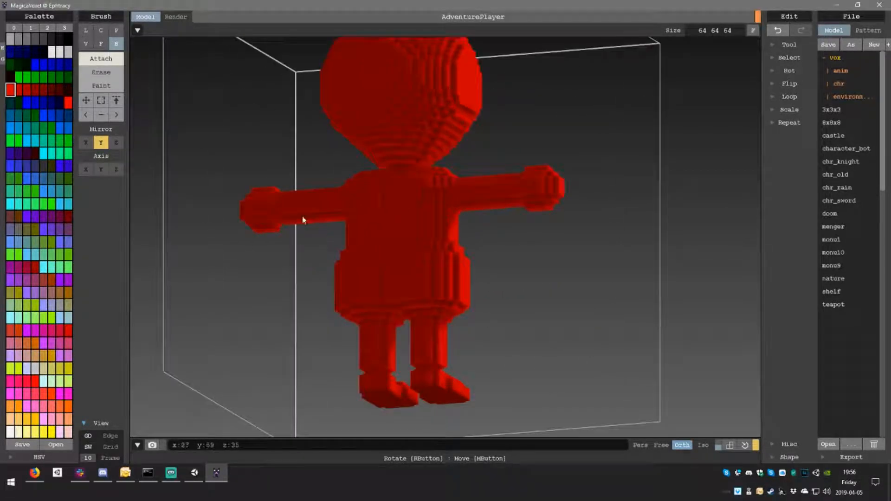
right_click_drag(327, 198, 324, 247)
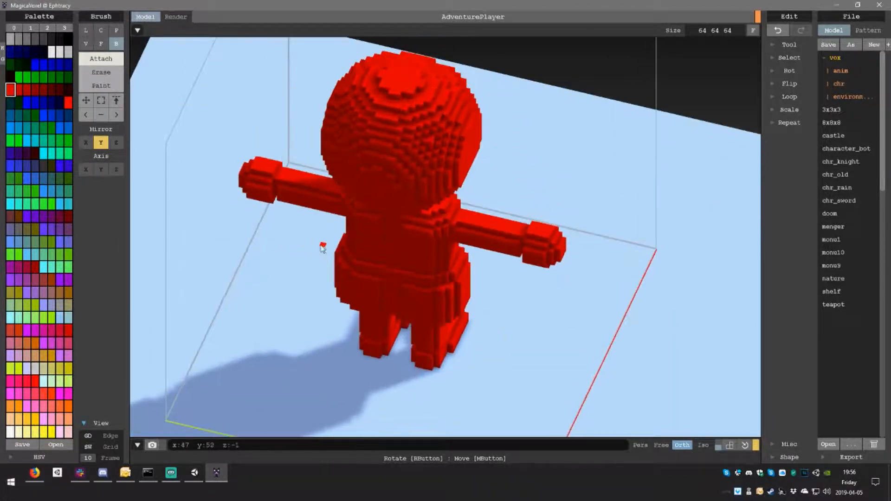
right_click_drag(281, 179, 484, 169)
scroll(484, 169, "down", 3)
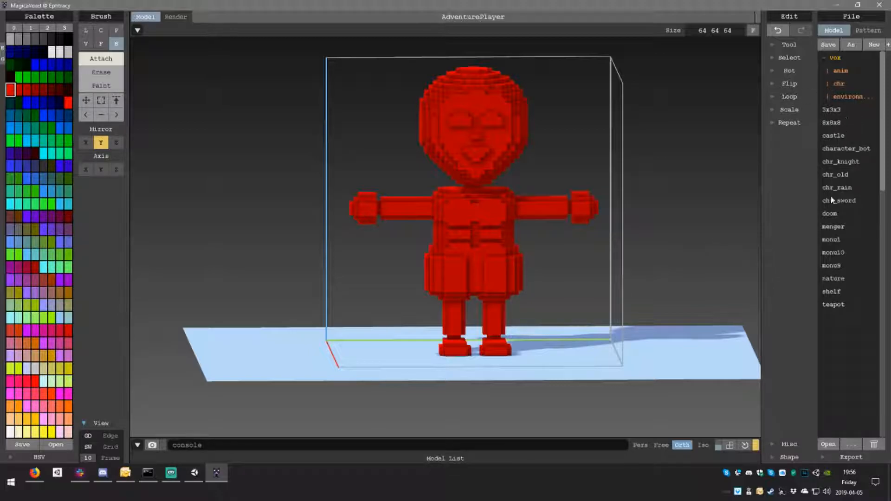
- Reveal the export options and export the AdventurePlayer model as a PLY mesh
left_click(852, 457)
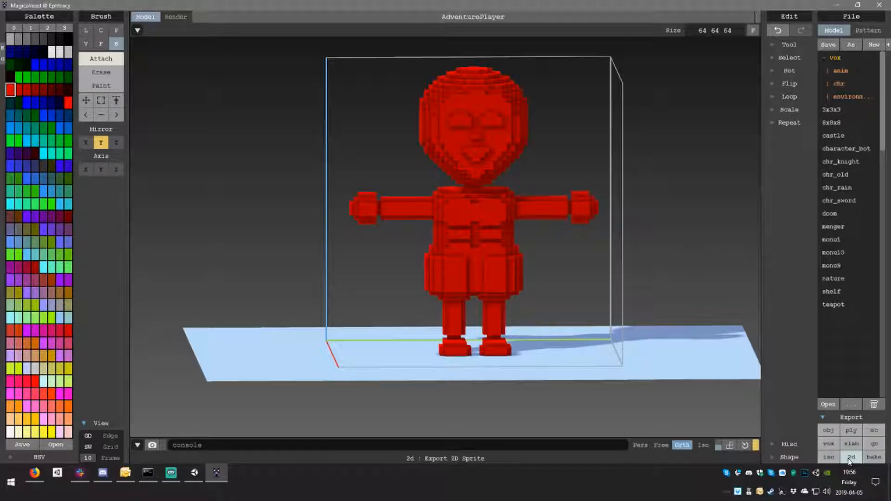
left_click(852, 430)
left_click(837, 5)
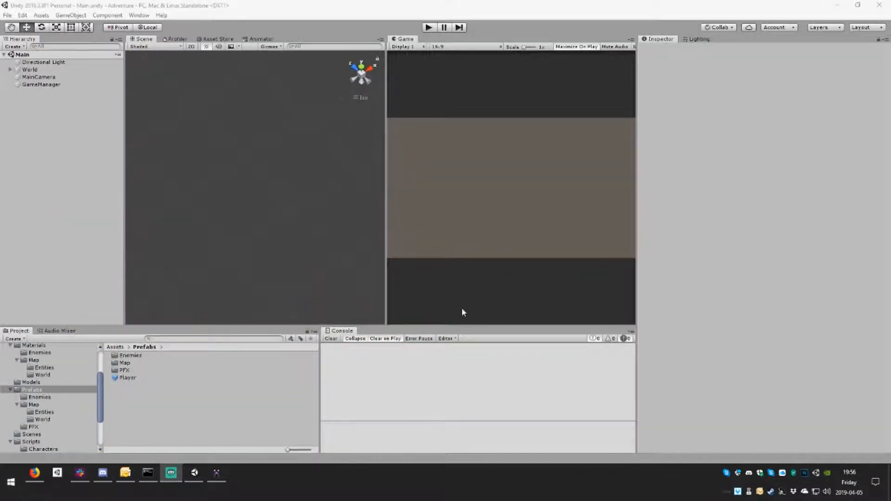
- In Unity, open the characters model from the Models folder for editing in Blender
left_click(36, 383)
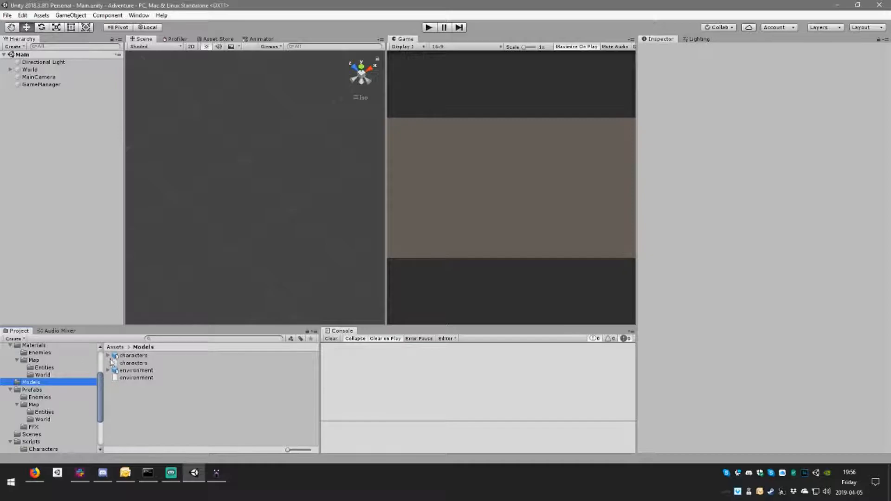
left_click(129, 356)
double_click(128, 357)
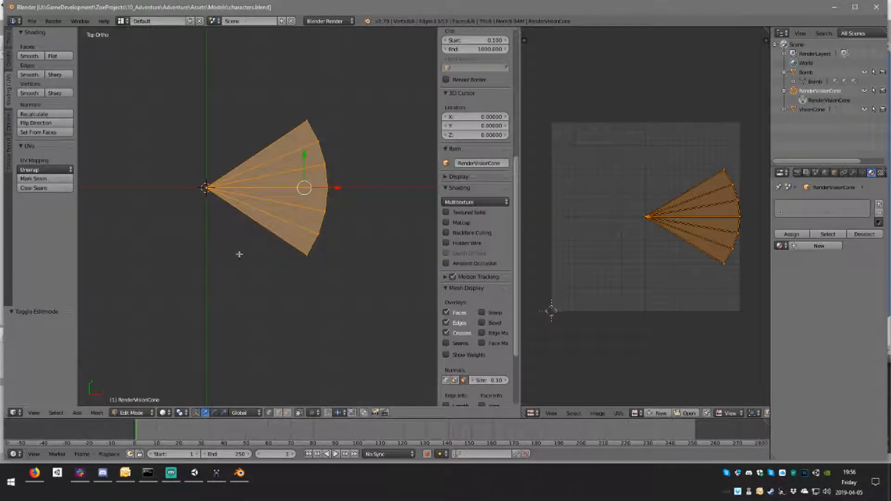
- Leave Edit Mode on the vision cone, check the layers holding existing characters and switch to an empty layer
key("Tab")
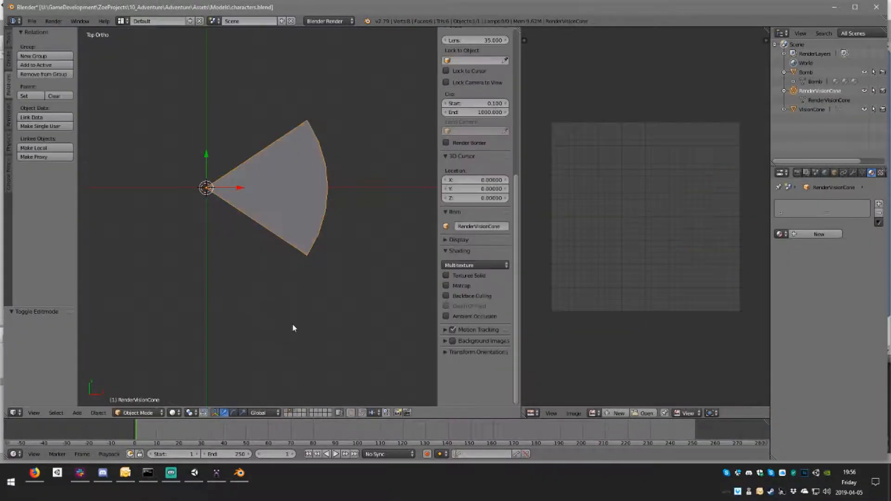
left_click(296, 411)
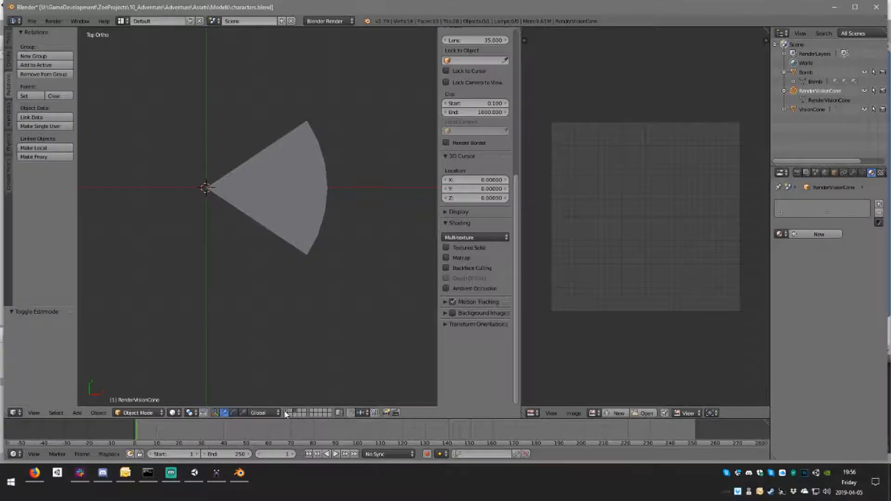
left_click(287, 411)
scroll(315, 163, "down", 3)
middle_click_drag(297, 223, 286, 182)
scroll(284, 186, "up", 3)
mouse_move(273, 257)
middle_mouse_down()
mouse_move(312, 250)
mouse_move(278, 264)
middle_mouse_up()
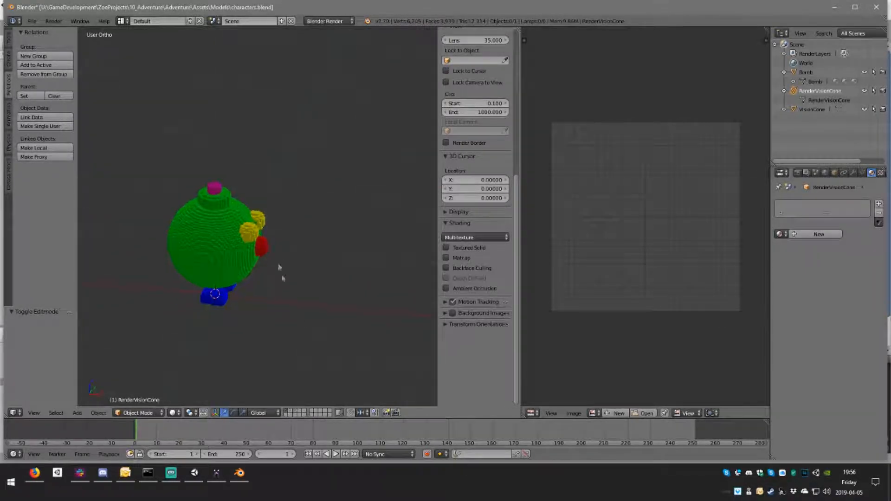
left_click(302, 413)
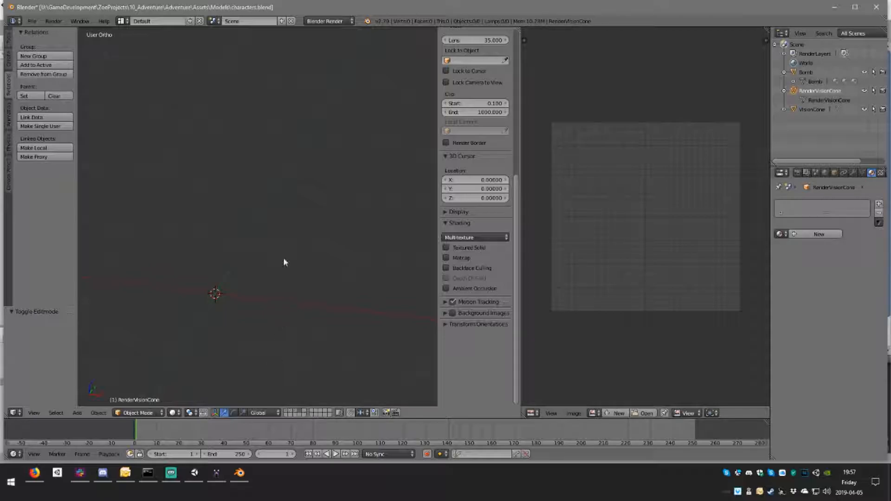
- Maximize the Blender window and start a Stanford PLY import
double_click(184, 6)
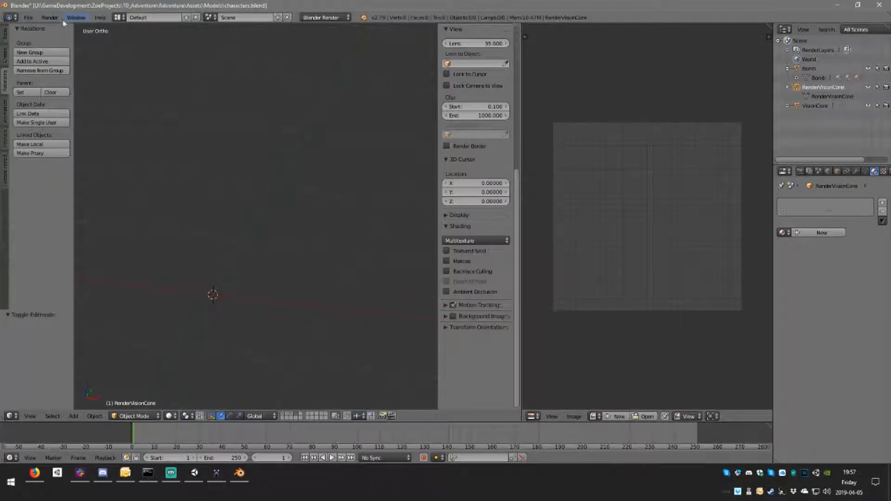
left_click(29, 17)
mouse_move(86, 194)
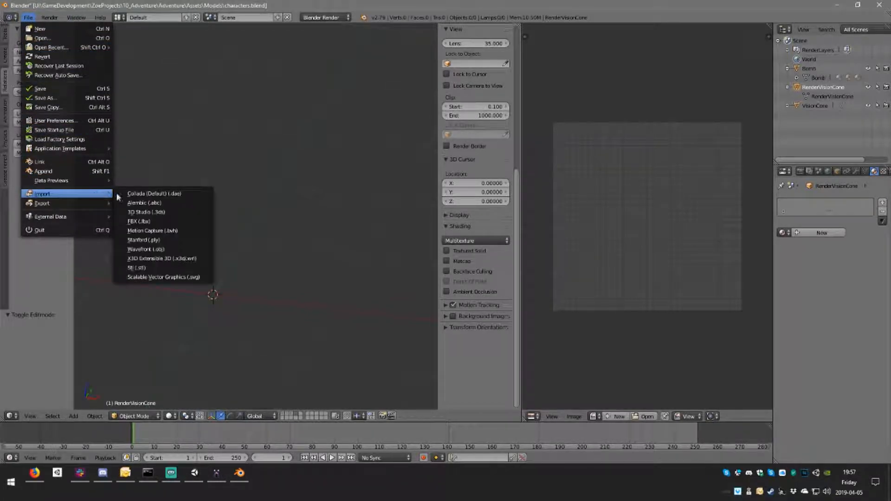
left_click(183, 240)
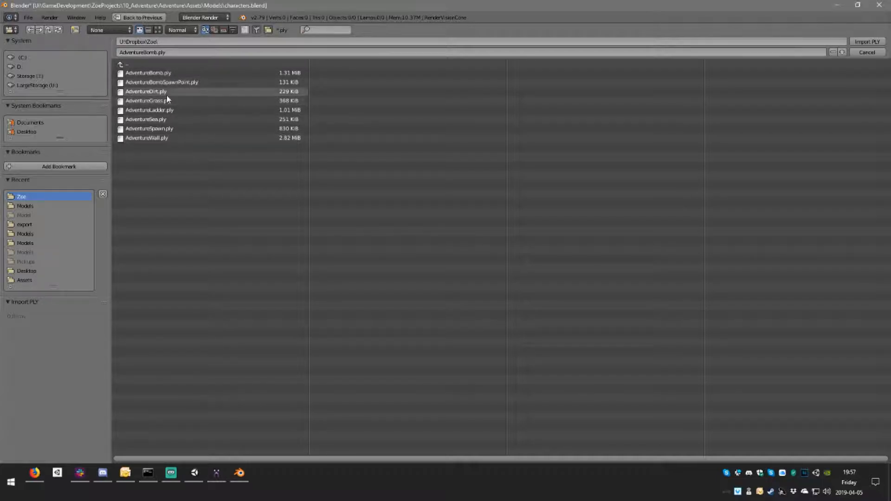
- Switch back to MagicaVoxel and export AdventurePlayer as a PLY mesh into the folder holding the other Adventure PLY files
left_click(216, 473)
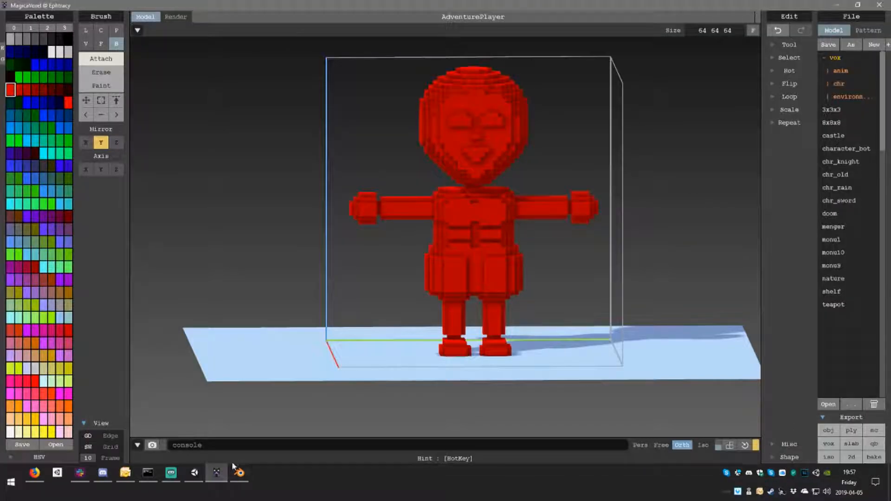
left_click(851, 430)
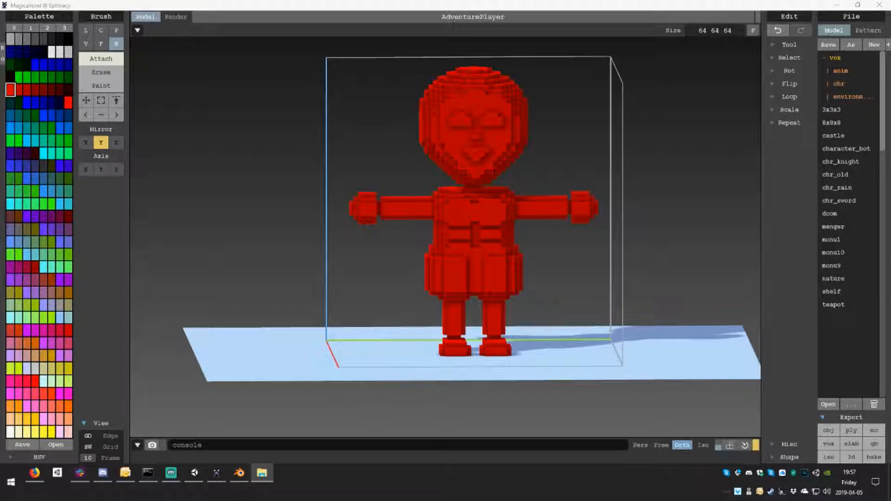
left_click(499, 115)
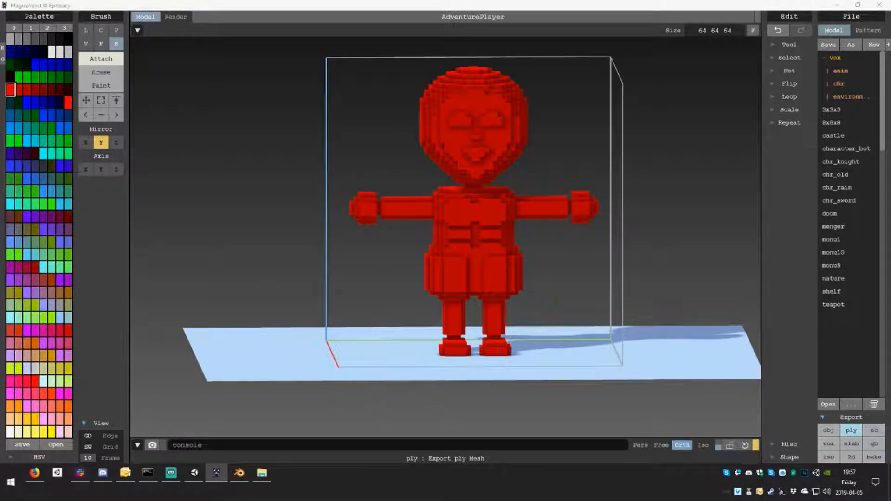
key("alt+Tab")
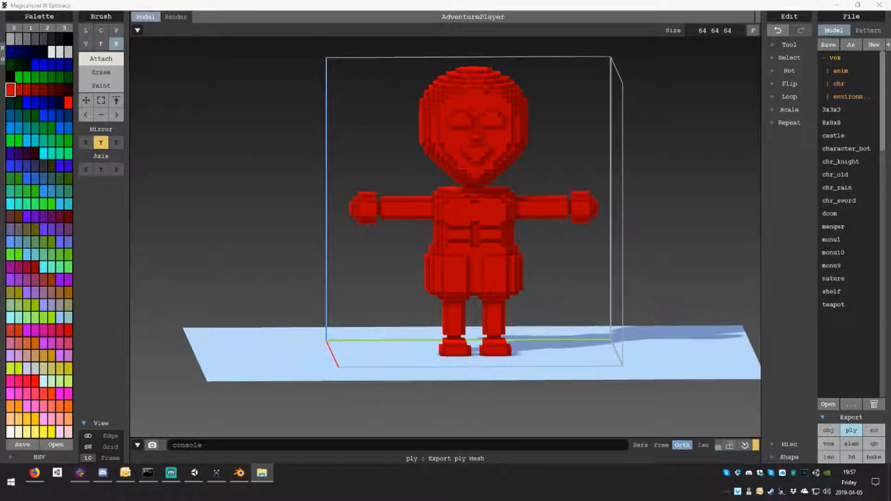
key("alt+Tab")
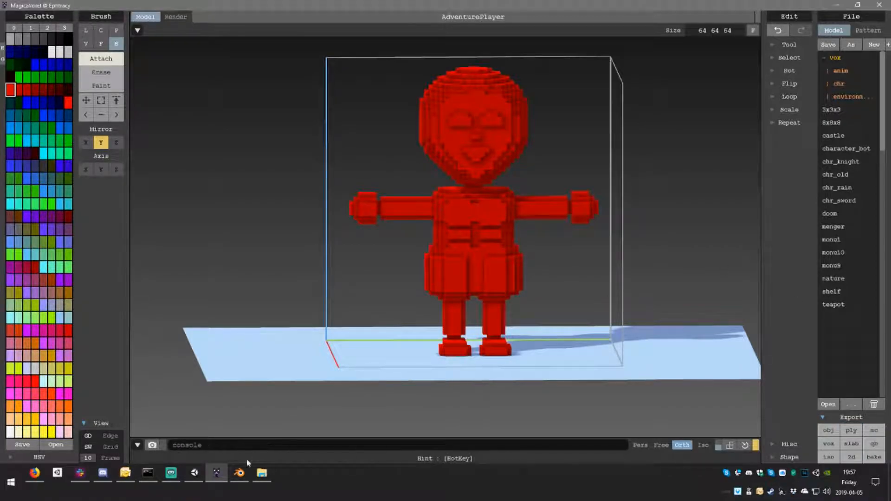
- Return to Blender, reload the import folder's file list and import AdventurePlayer.ply
left_click(240, 473)
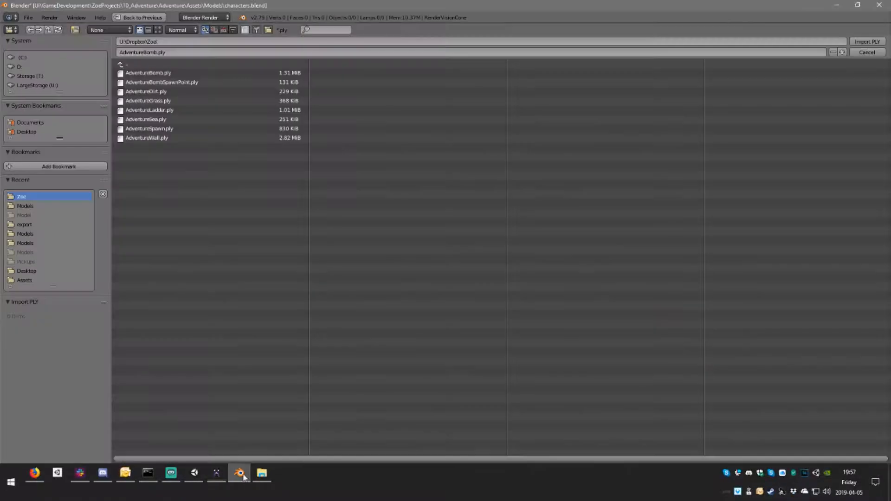
left_click(123, 64)
left_click(146, 316)
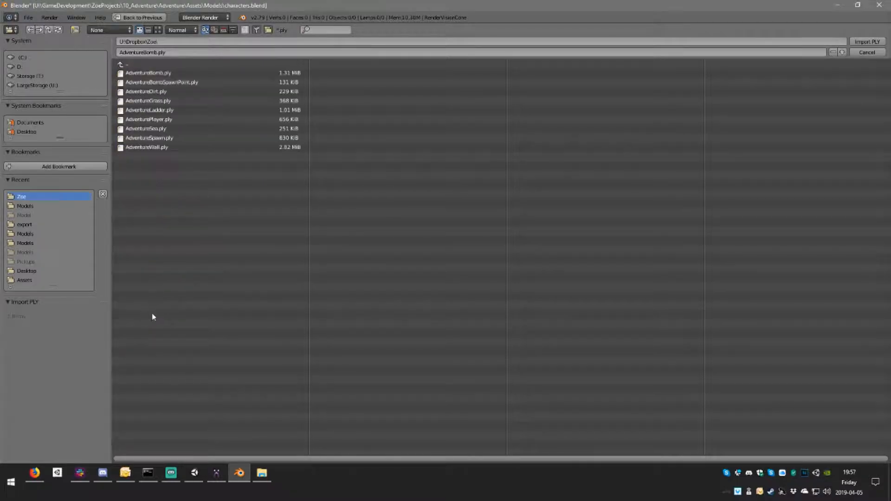
double_click(169, 119)
scroll(311, 191, "down", 12)
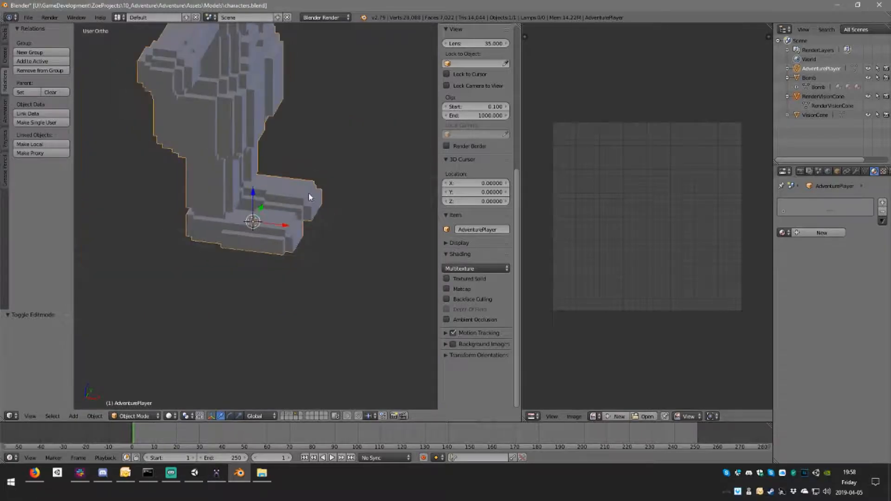
- Join the UV editor area into the 3D view and bring up the character's transform dimensions
left_click(491, 183)
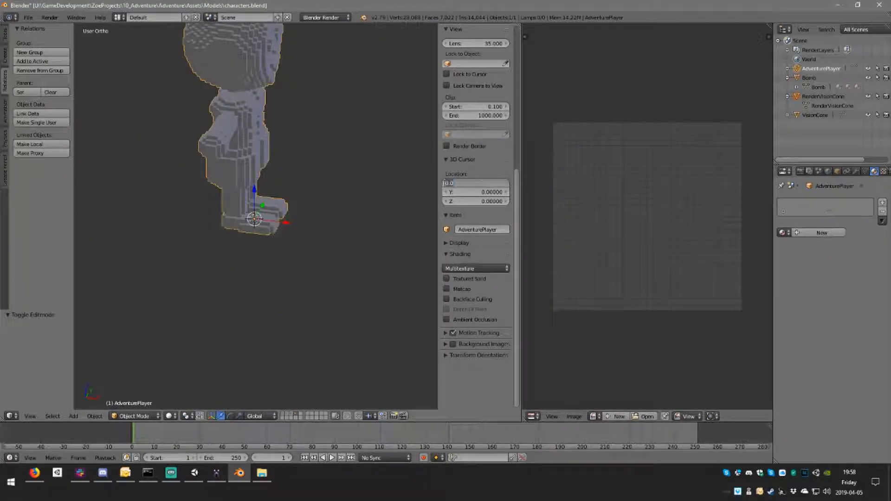
key("Return")
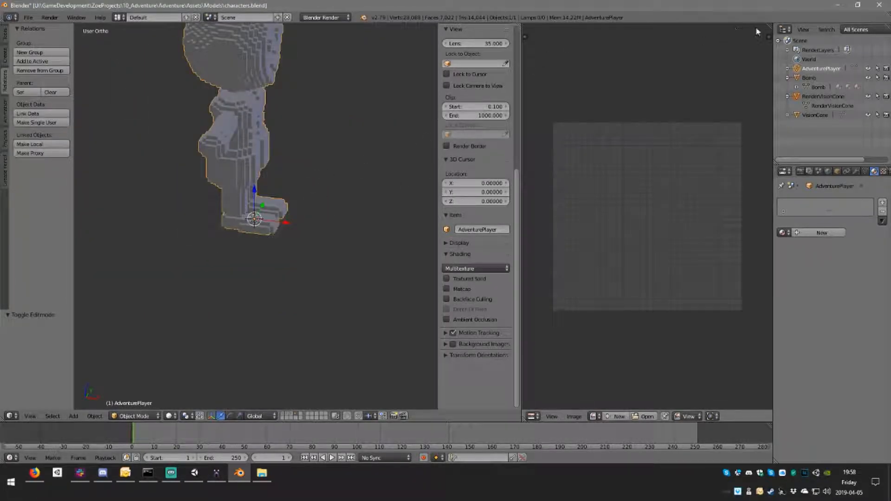
right_click(521, 79)
right_click(521, 79)
left_click(504, 87)
left_click(580, 102)
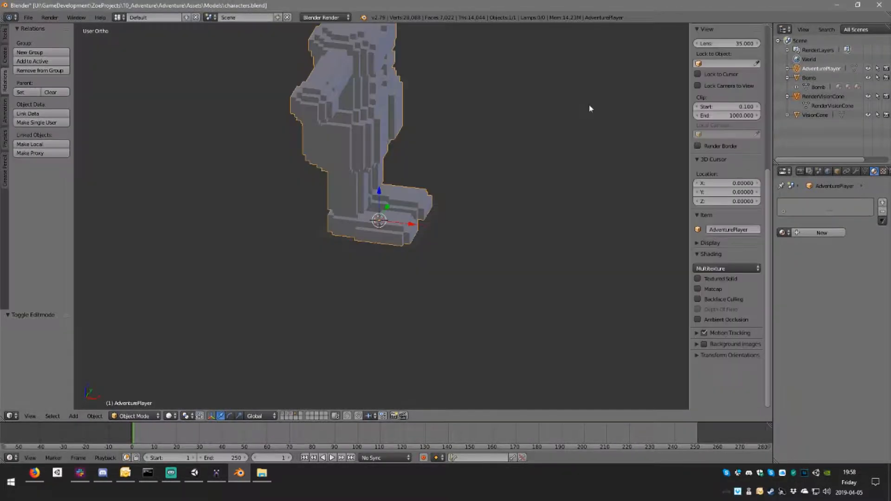
middle_click_drag(472, 116, 588, 139)
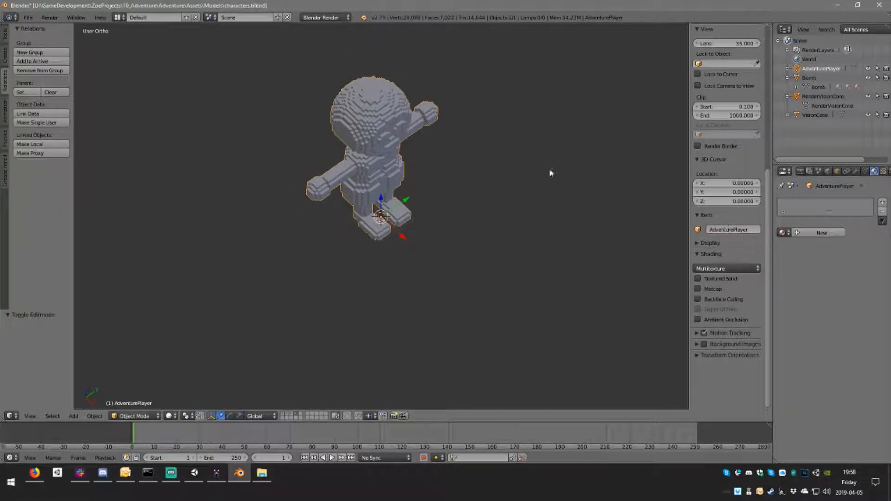
scroll(724, 190, "up", 10)
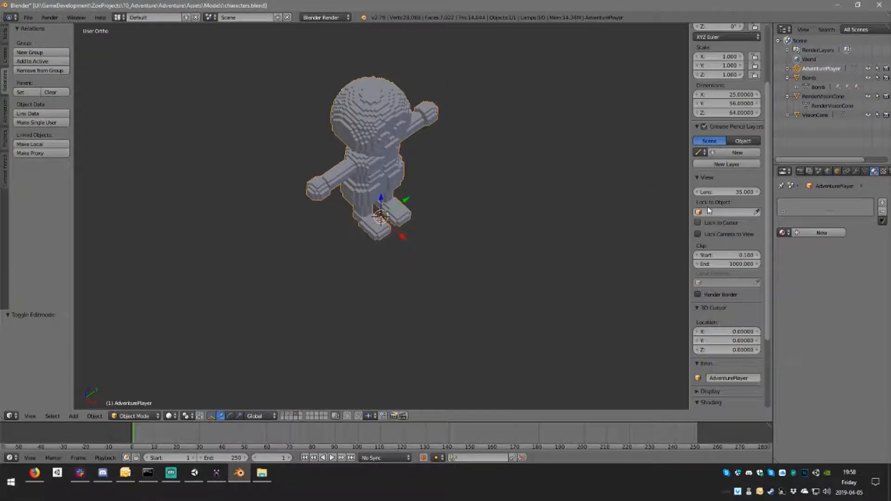
- Try to set the character's X dimension to 39 and undo the change
left_click(737, 177)
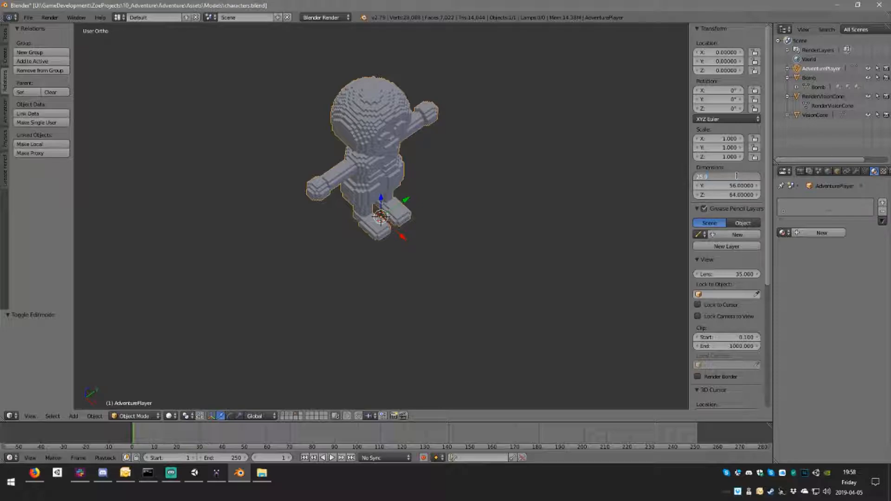
type("39")
key("Return")
key("ctrl+z")
- Scale the character down by dividing each of its X, Y and Z dimensions by 64
left_click(740, 177)
type("/64")
key("Return")
left_click(738, 185)
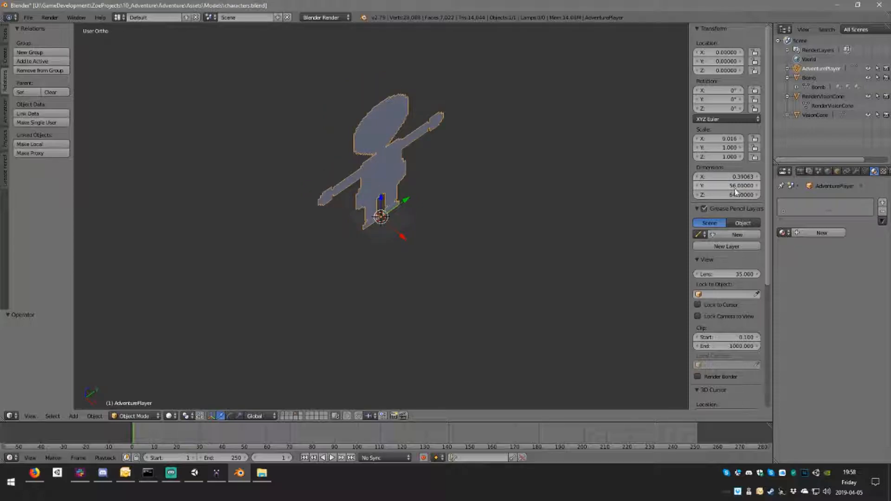
type("/64")
key("Return")
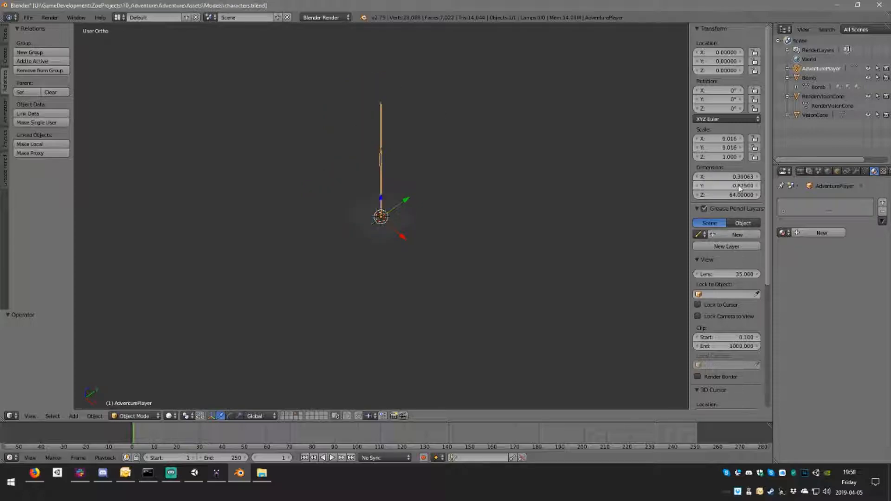
left_click(740, 195)
left_click(740, 197)
type("/64")
key("Return")
- Enter Edit Mode on AdventurePlayer and merge its duplicate vertices with Remove Doubles
scroll(362, 241, "up", 20)
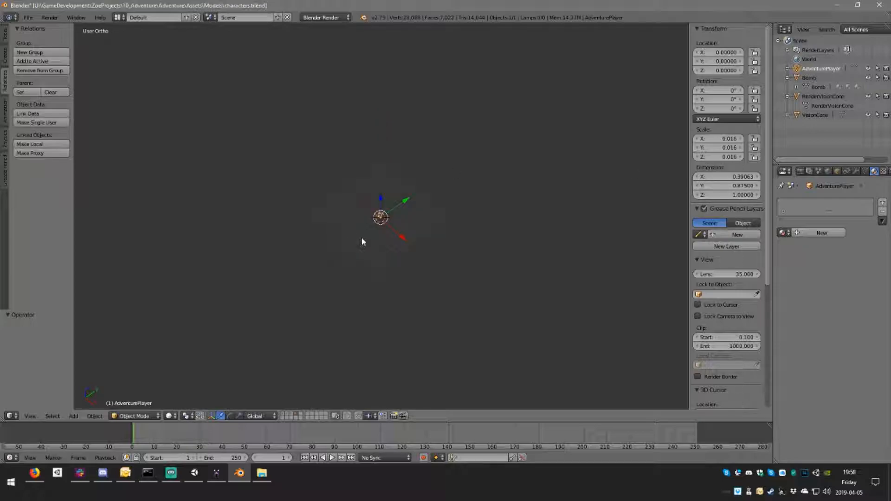
middle_click_drag(411, 261, 450, 257)
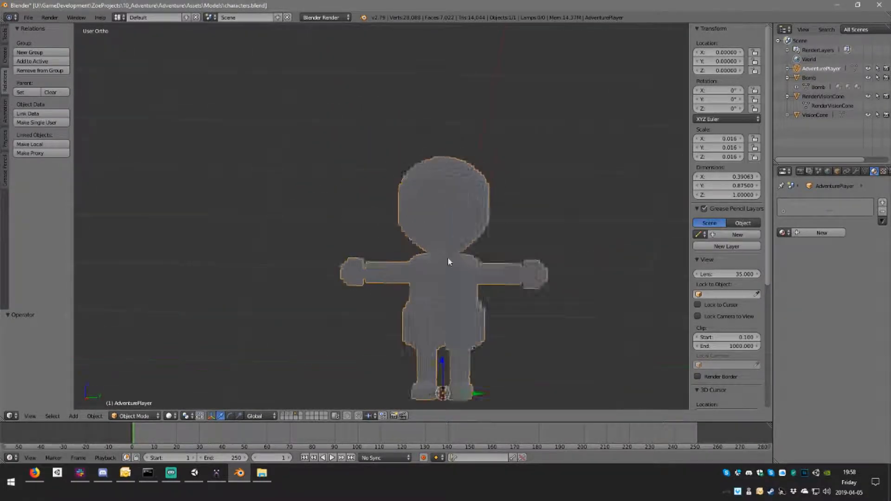
scroll(447, 283, "up", 4)
middle_click_drag(446, 308, 477, 318)
scroll(476, 316, "down", 3)
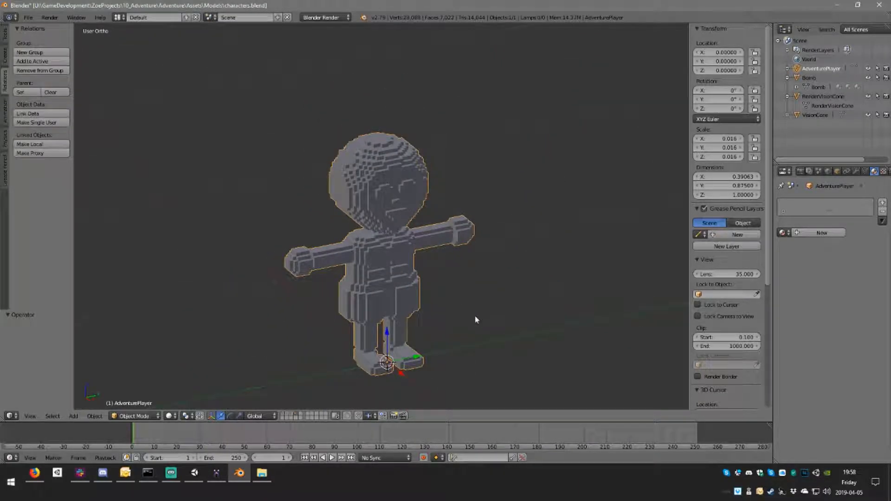
key("Tab")
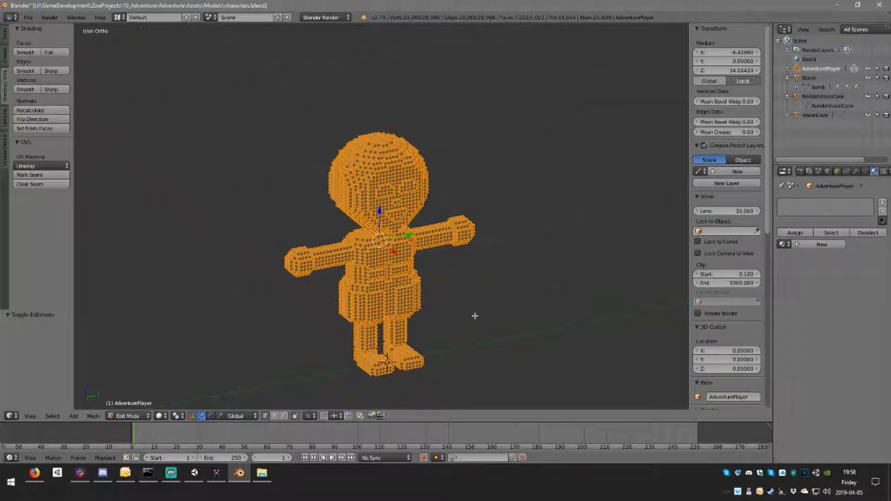
key("space")
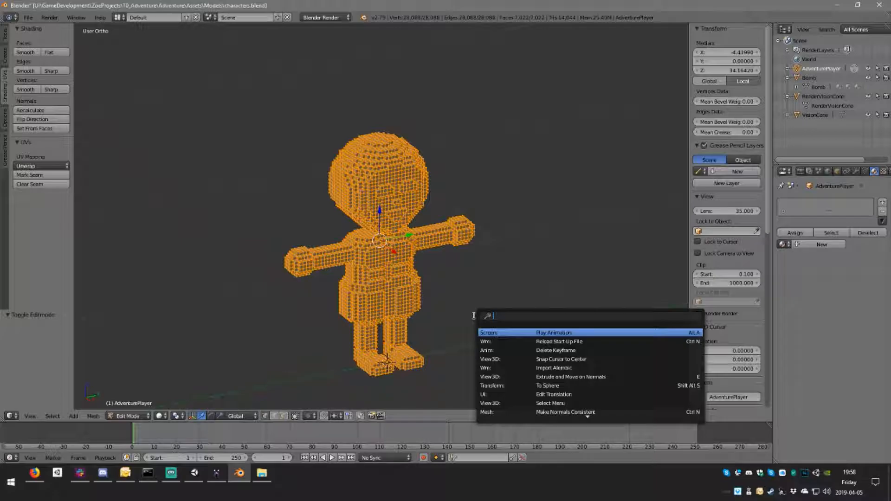
type("remov")
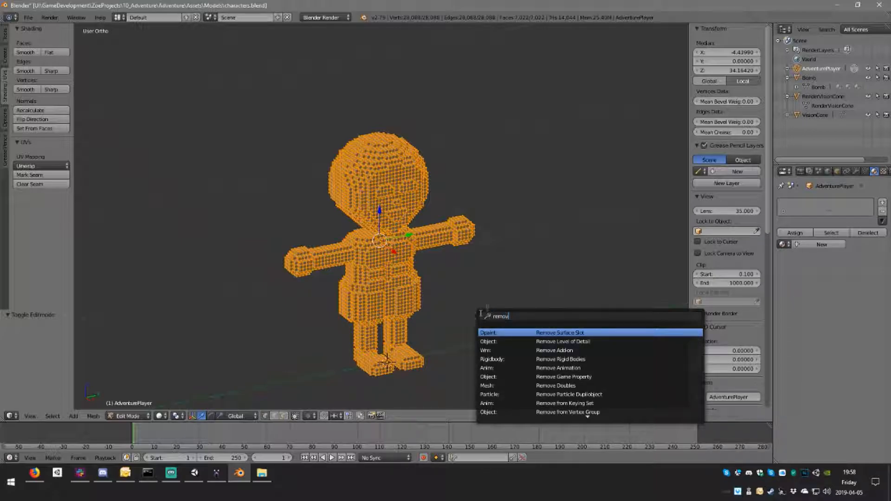
left_click(561, 386)
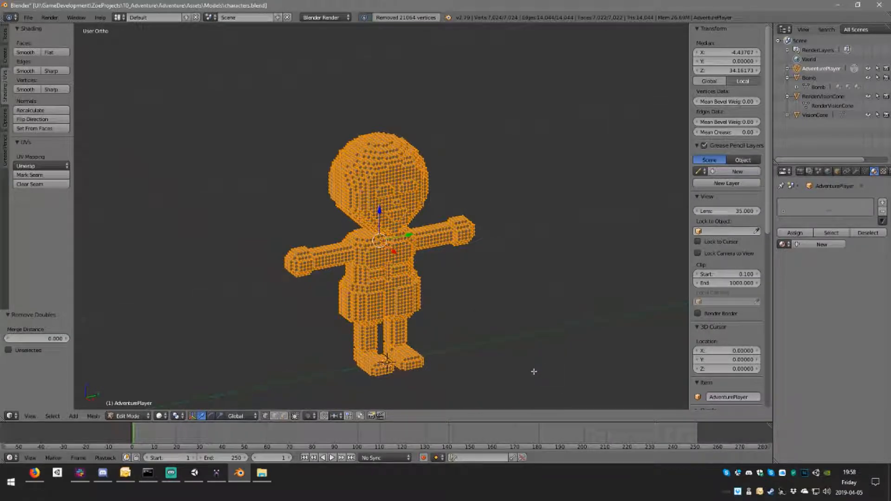
- Run Limited Dissolve on the whole selected AdventurePlayer mesh and check the simplified geometry on the head and body
key("space")
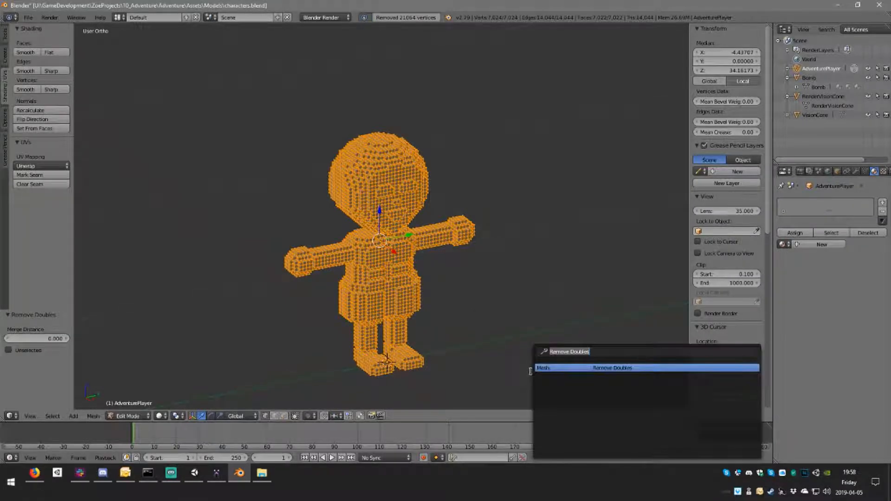
type("limited")
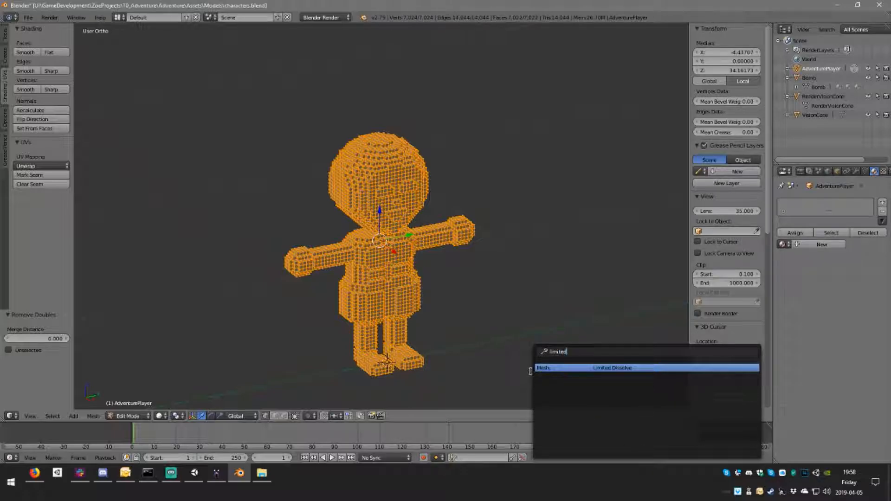
left_click(623, 368)
middle_click_drag(535, 278, 509, 298)
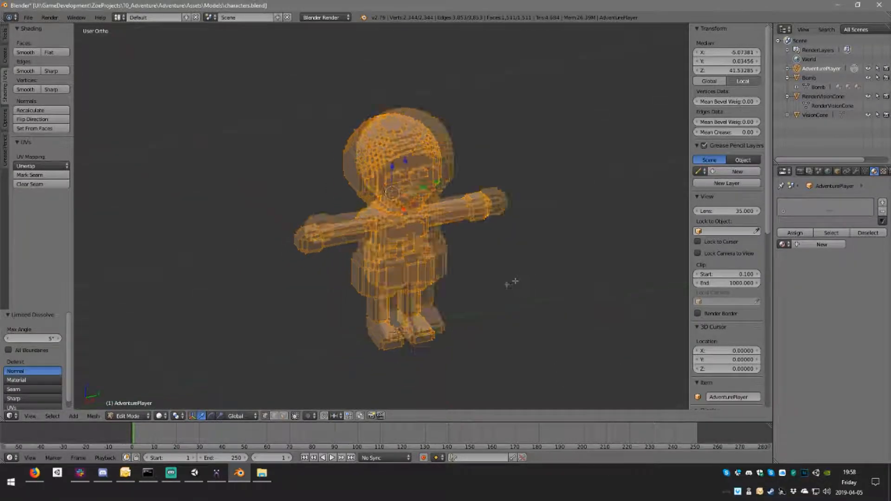
scroll(500, 307, "up", 4)
scroll(501, 300, "down", 4)
scroll(496, 304, "up", 4)
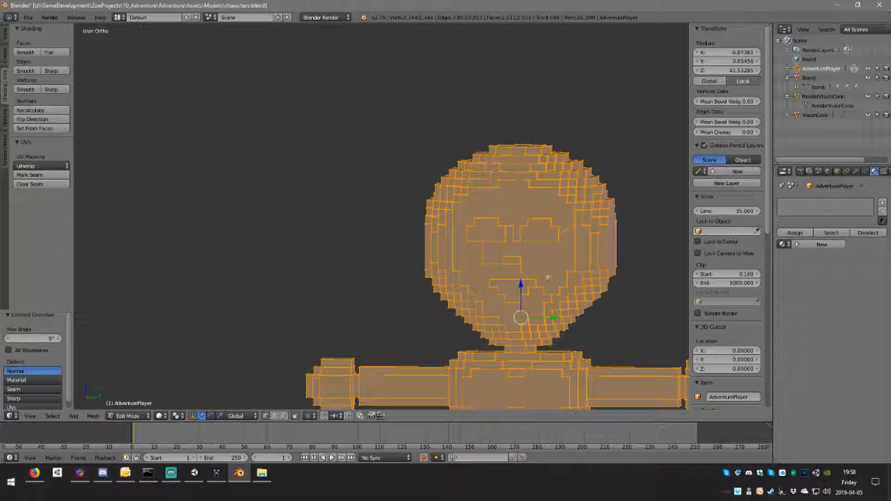
scroll(581, 272, "down", 3)
middle_click_drag(585, 272, 551, 223, "shift")
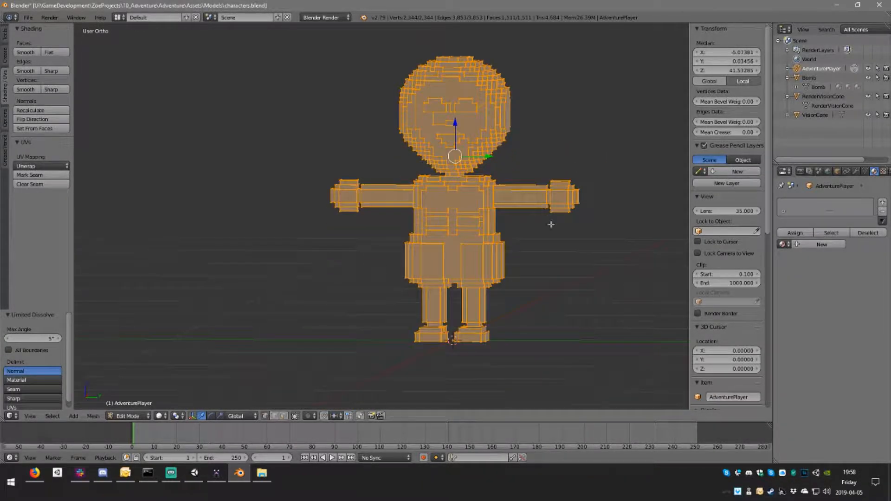
- Delete the ring of ankle faces joining each leg to its foot, on both legs
key("a")
scroll(557, 269, "up", 4)
scroll(519, 194, "up", 4)
mouse_move(519, 194)
middle_mouse_down()
mouse_move(553, 238)
mouse_move(525, 279)
mouse_move(508, 203)
middle_mouse_up()
middle_click_drag(508, 203, 471, 220)
middle_click_drag(454, 254, 500, 249)
right_click(460, 257, "alt")
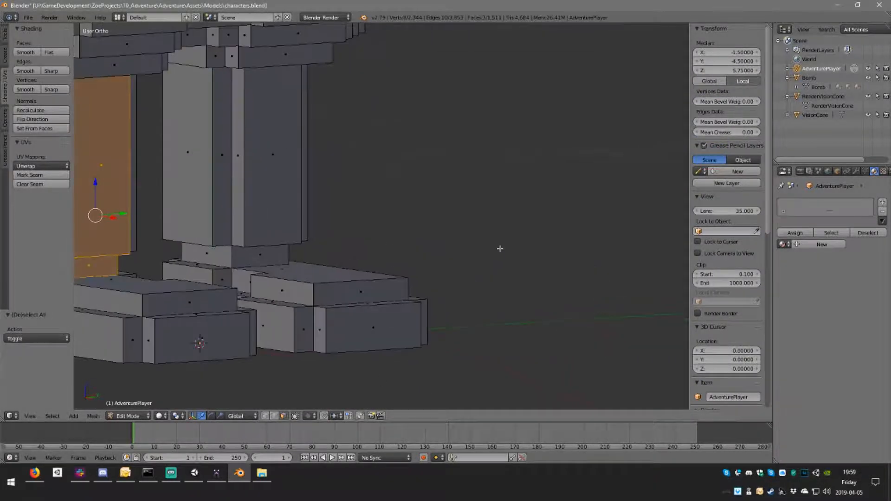
middle_click_drag(264, 266, 435, 260, "shift")
right_click(228, 261, "alt")
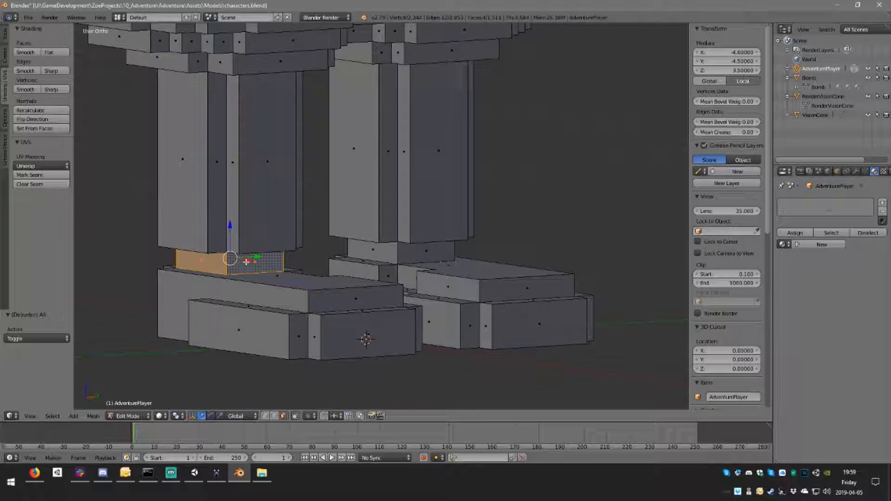
key("x")
left_click(241, 282)
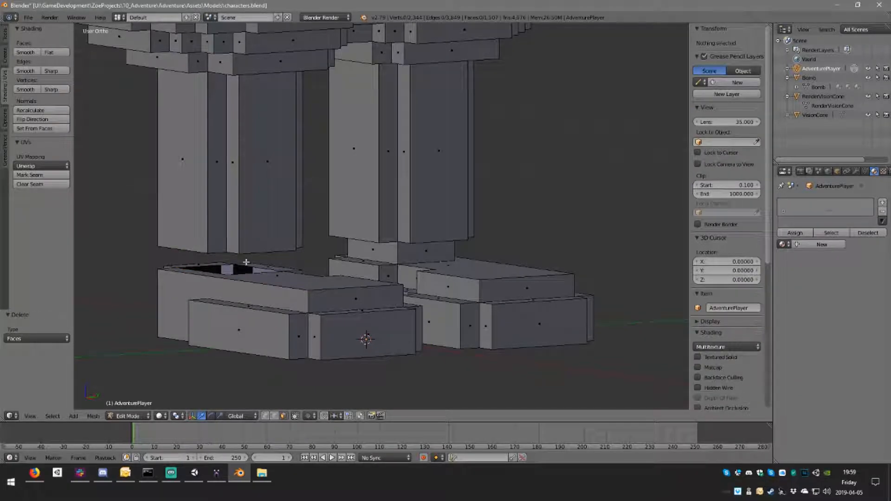
right_click(406, 251, "alt")
key("x")
left_click(409, 251)
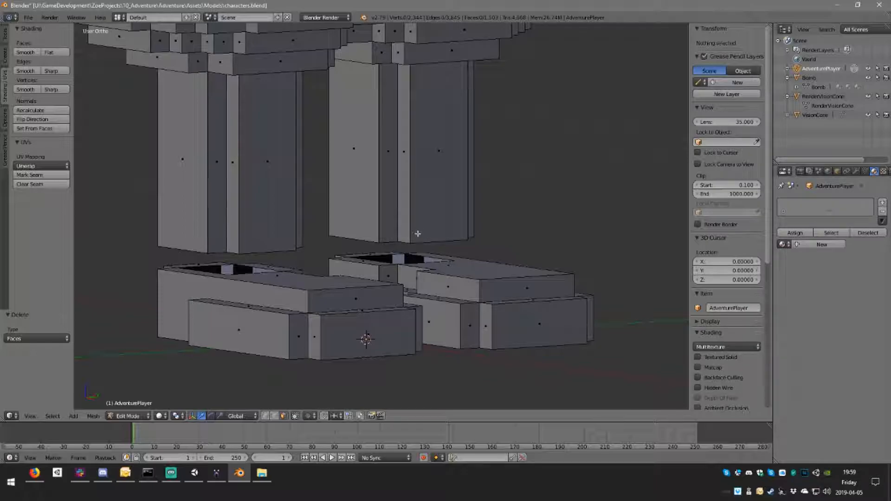
- Delete the top faces around the ankle opening of the character's right foot
middle_click_drag(419, 234, 405, 241)
right_click(388, 223)
right_click(383, 185, "shift")
mouse_move(328, 198)
middle_mouse_down()
mouse_move(333, 193)
mouse_move(320, 194)
middle_mouse_up()
right_click(143, 224, "shift")
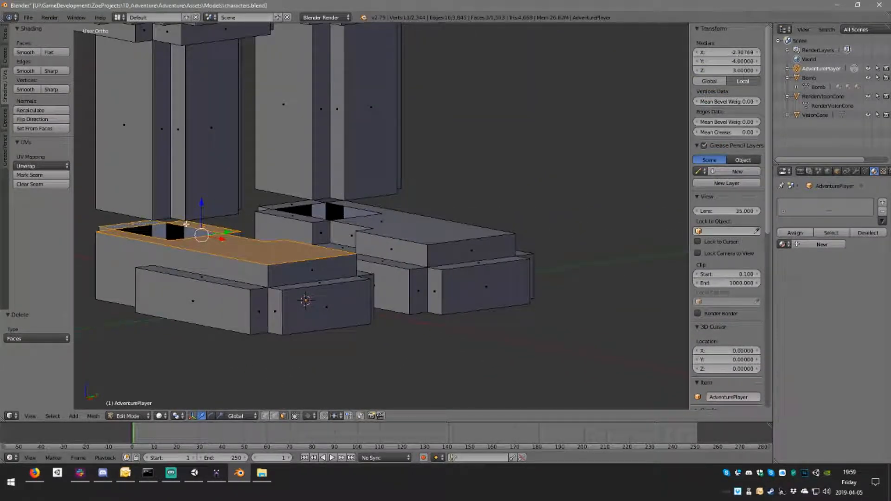
key("x")
left_click(190, 223)
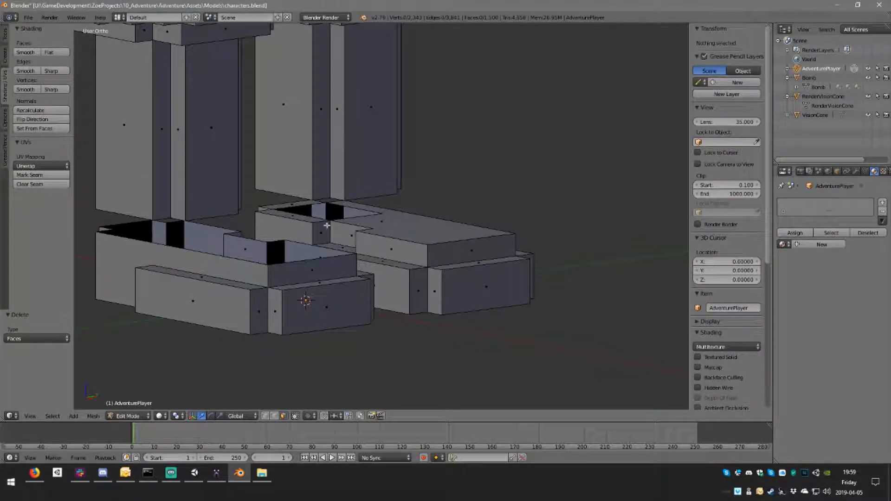
- Delete the top faces around the ankle opening of the character's left foot
right_click(411, 230)
right_click(411, 231)
right_click(306, 217, "shift")
right_click(305, 206, "shift")
key("x")
left_click(305, 208)
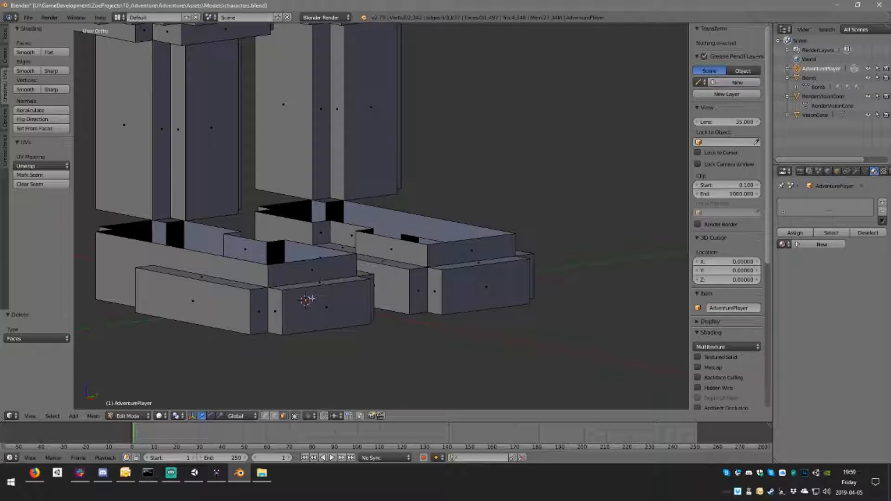
- Select the entire mesh and run Limited Dissolve on it again
key("a")
key("a")
key("a")
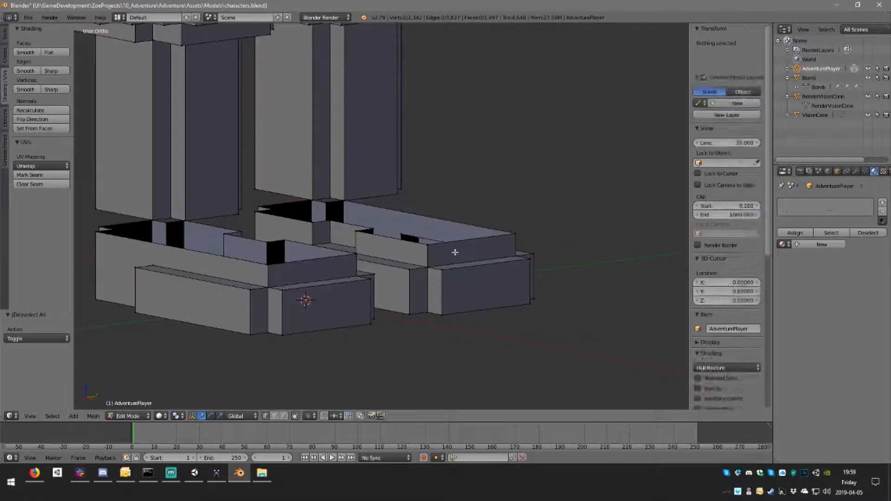
key("space")
key("Return")
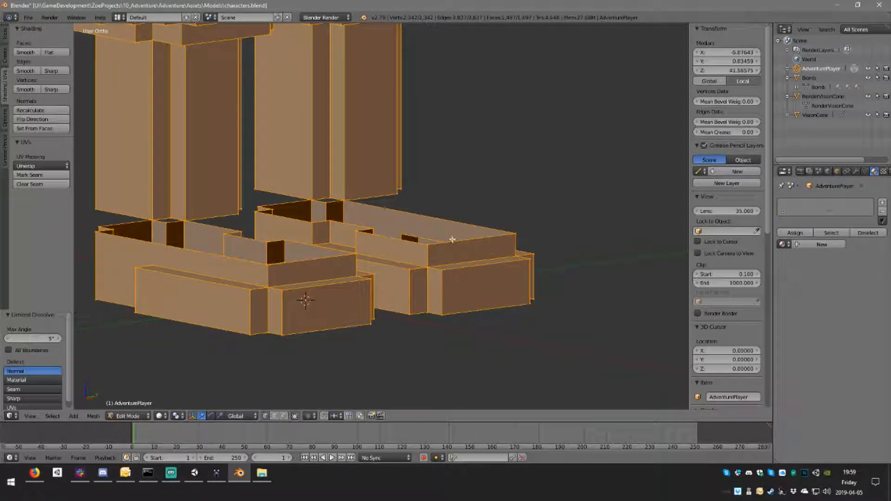
- Fill the open tops of both feet with a face each
right_click(457, 241, "alt")
key("a")
middle_click_drag(458, 241, 243, 321)
key("a")
key("a")
- Fill the open ankle ends at the bottom of both legs with a face each
scroll(457, 236, "up", 3)
key("x")
left_click(250, 318)
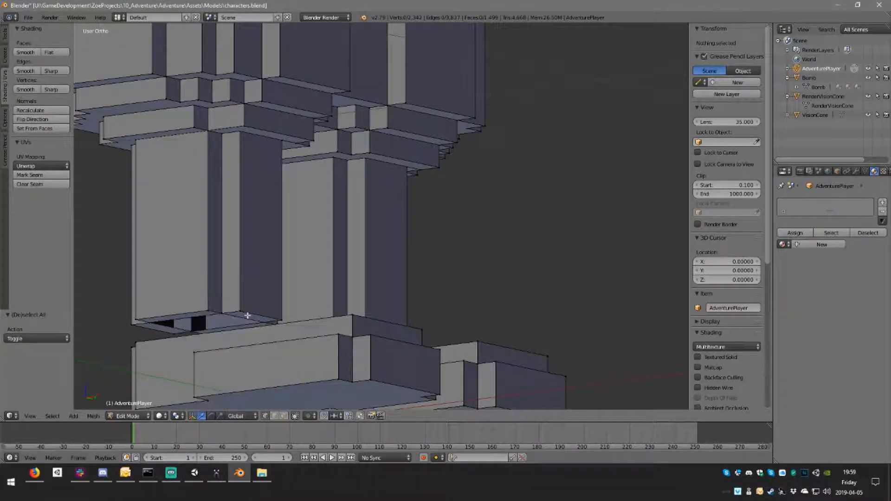
right_click(239, 317, "alt")
key("f")
key("a")
middle_click_drag(239, 316, 222, 323)
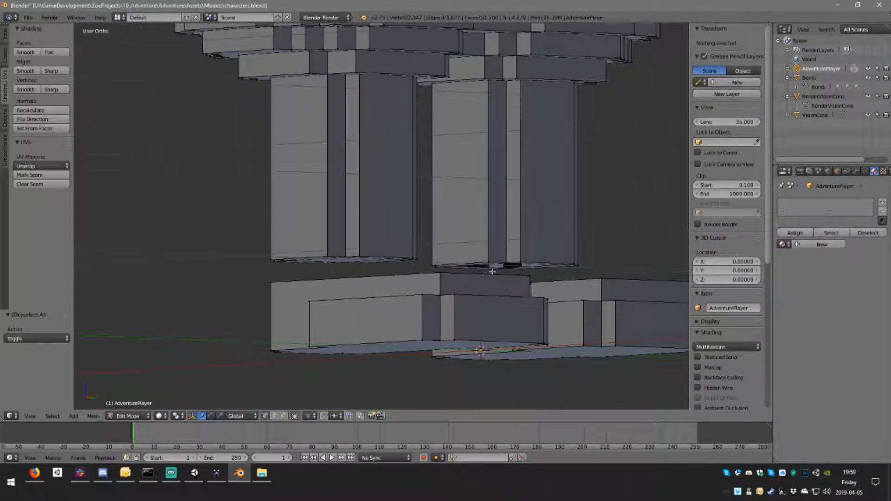
middle_click_drag(524, 263, 523, 268)
right_click(530, 281, "alt")
key("f")
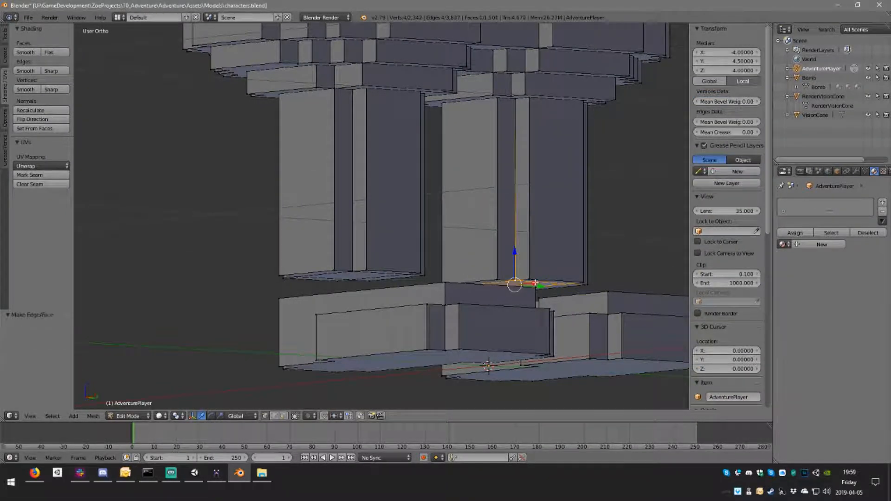
key("a")
- Show both legs in wireframe from the right orthographic view
middle_click_drag(528, 236, 521, 246)
scroll(522, 228, "down", 3)
middle_click_drag(524, 207, 430, 284, "shift")
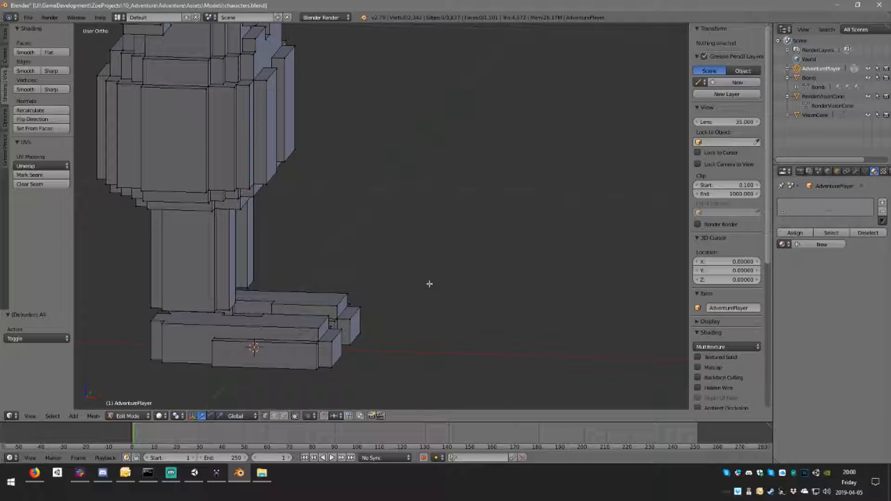
middle_click_drag(420, 215, 396, 186)
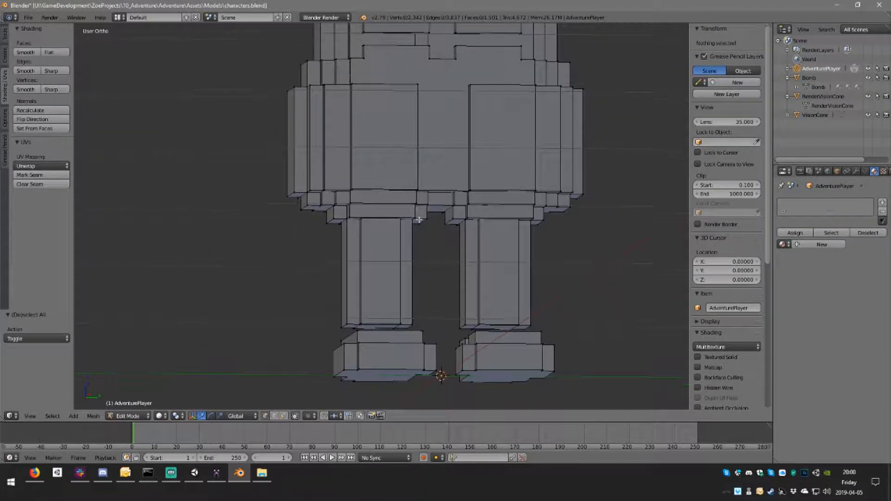
scroll(427, 249, "up", 2)
middle_click_drag(428, 249, 318, 187, "shift")
scroll(319, 186, "up", 2)
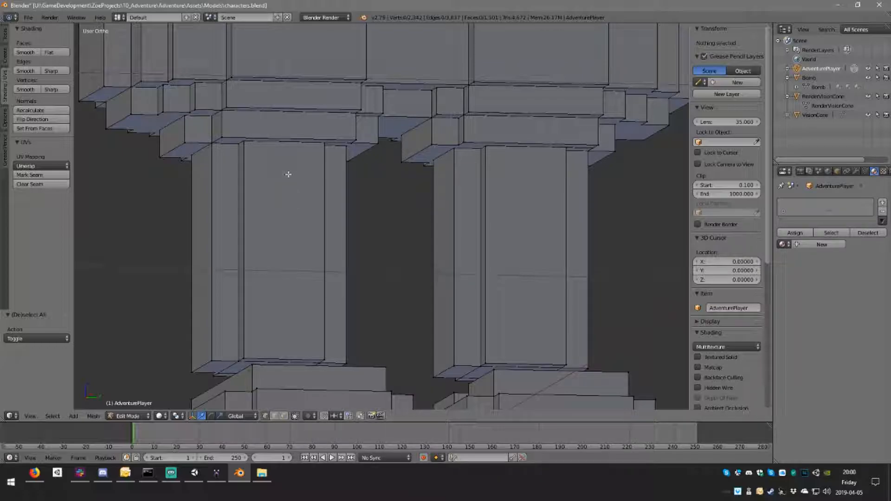
key("KP_1")
key("KP_3")
key("z")
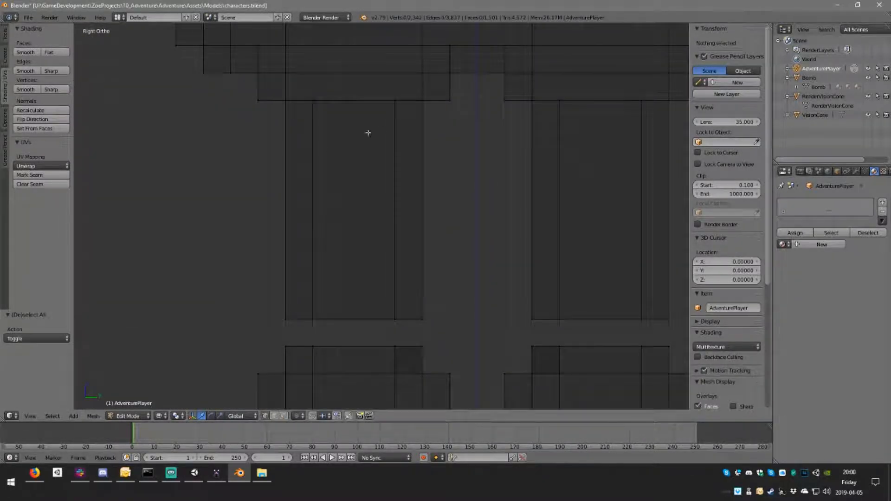
middle_click_drag(400, 126, 339, 138, "shift")
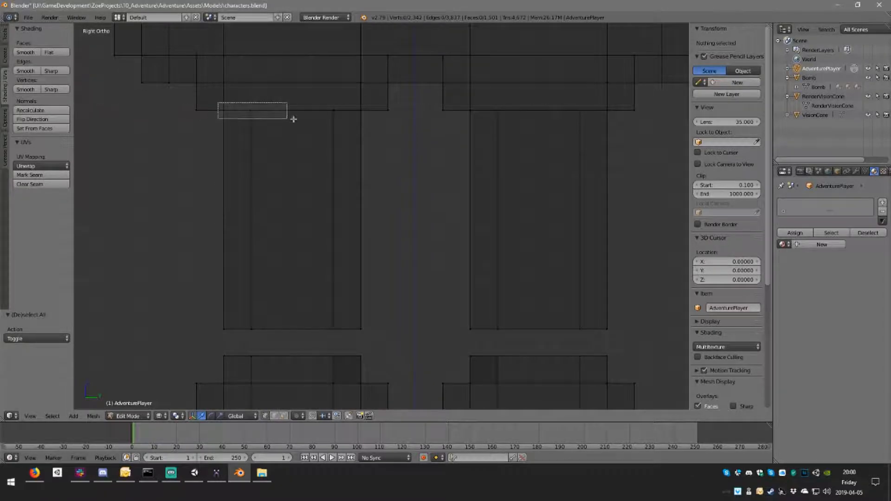
- Add a centred horizontal loop cut halfway up each leg
left_click_drag(367, 120, 364, 123)
key("a")
left_click(266, 203)
right_click(516, 223)
key("a")
left_click(500, 225)
right_click(537, 219)
key("a")
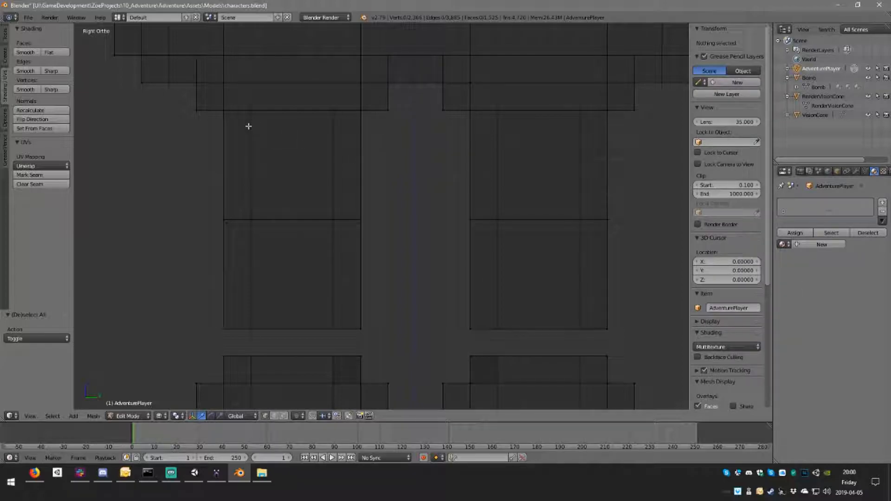
- Delete the faces forming the upper half of both legs, keeping the vertices along the loop cuts
key("b")
left_click_drag(189, 145, 660, 177)
key("x")
left_click(659, 177)
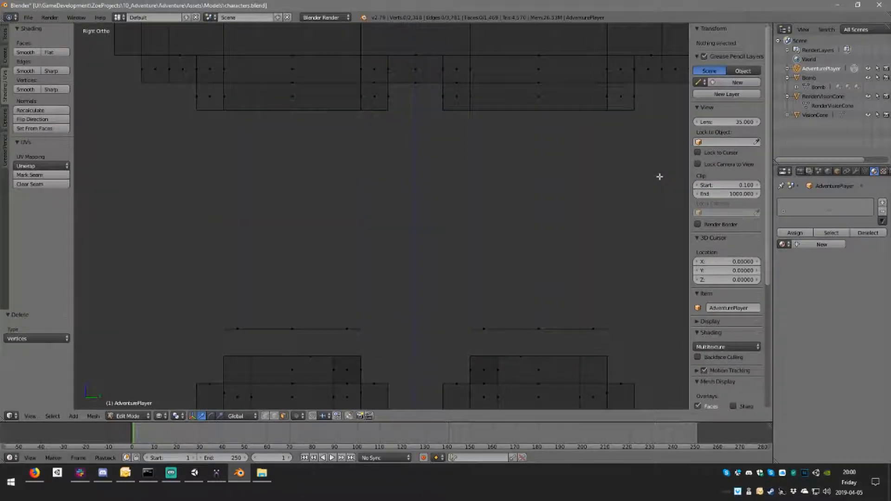
key("ctrl+z")
key("f")
key("a")
key("z")
key("a")
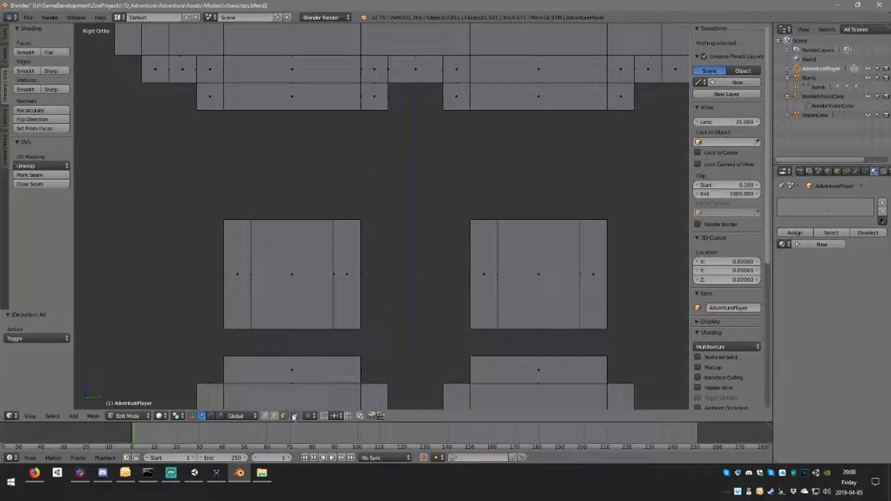
- Move the top vertices of both shortened legs up along Z to just below the underside of the shorts
key("z")
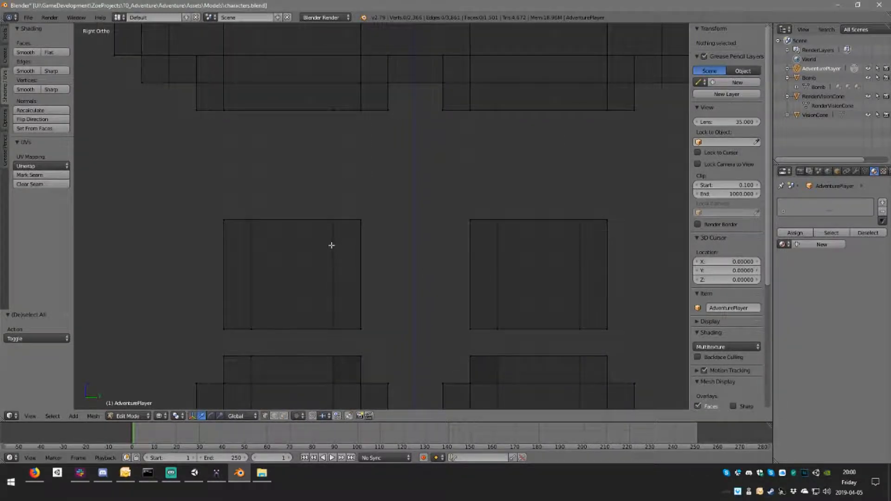
left_click_drag(201, 196, 645, 245)
left_click_drag(415, 104, 417, 85)
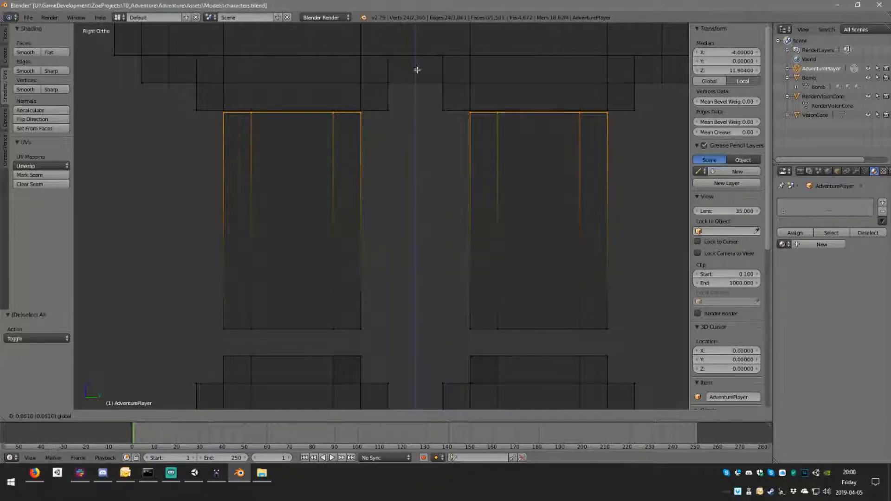
key("a")
key("z")
- Fill the open tops of both legs beneath the shorts with a face each
scroll(568, 212, "down", 3)
scroll(440, 203, "up", 1)
mouse_move(439, 203)
middle_mouse_down()
mouse_move(491, 175)
mouse_move(428, 202)
middle_mouse_up()
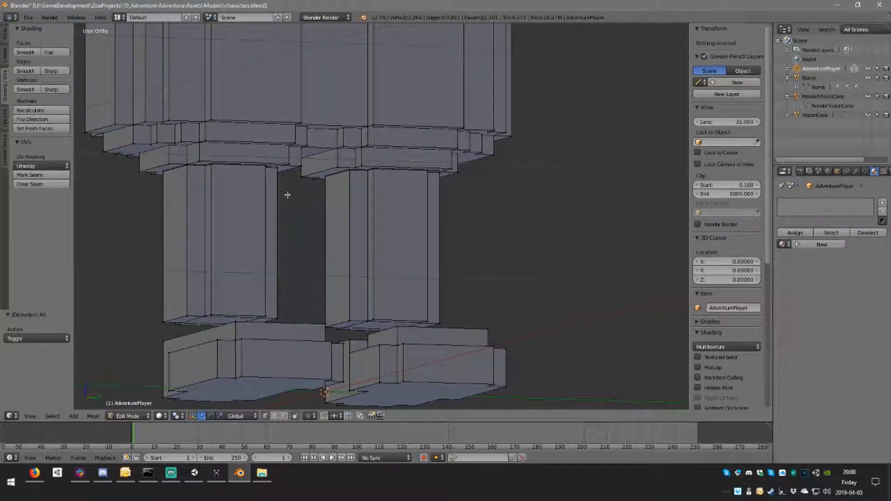
right_click(230, 166, "alt")
middle_click_drag(230, 167, 267, 193)
key("z")
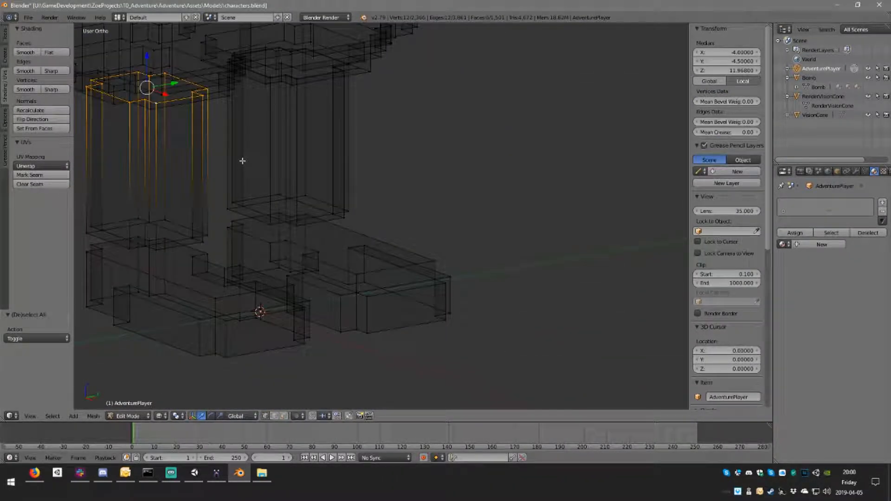
key("a")
key("z")
key("z")
middle_click_drag(313, 92, 307, 87)
right_click(315, 88, "alt")
key("f")
key("a")
key("z")
key("z")
- Delete the stray edges on the underside of the character's right leg and refill the opening with one face
mouse_move(369, 202)
middle_mouse_down()
mouse_move(346, 278)
mouse_move(325, 254)
middle_mouse_up()
key("z")
scroll(336, 265, "up", 2)
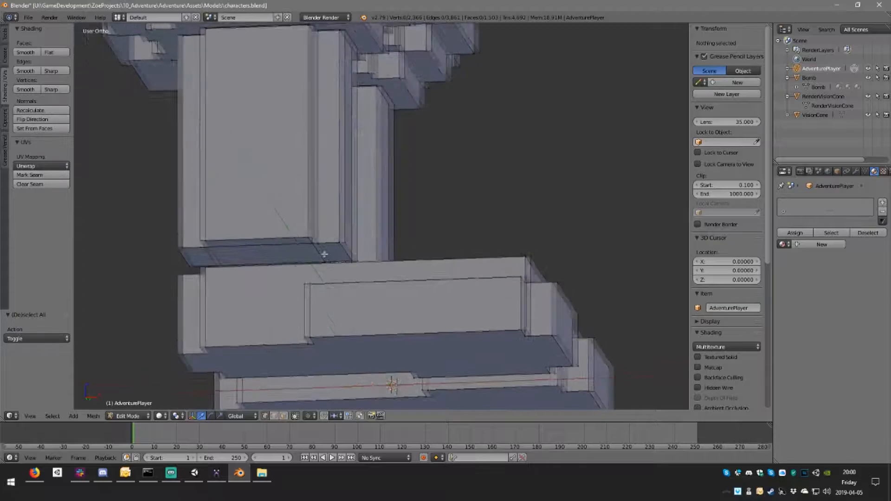
right_click(272, 242)
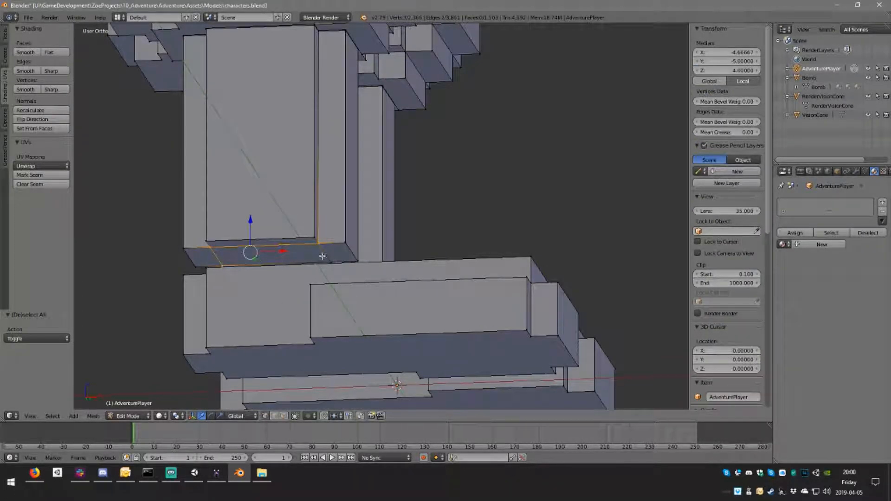
key("x")
key("e")
right_click(292, 243, "alt")
key("f")
key("a")
- Delete the stray edges on the underside of the character's left leg and refill the opening with one face
middle_click_drag(501, 230, 525, 227)
right_click(522, 242)
left_click_drag(523, 241, 506, 256)
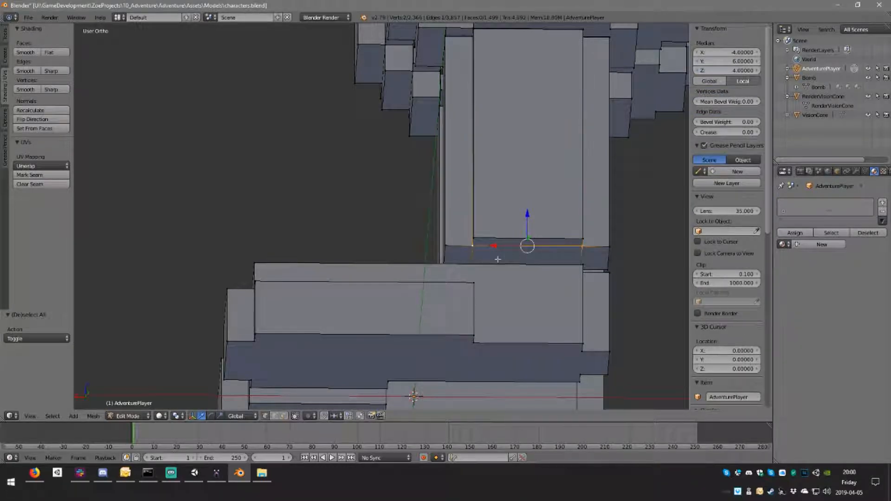
middle_click_drag(487, 258, 492, 201)
scroll(491, 202, "up", 2)
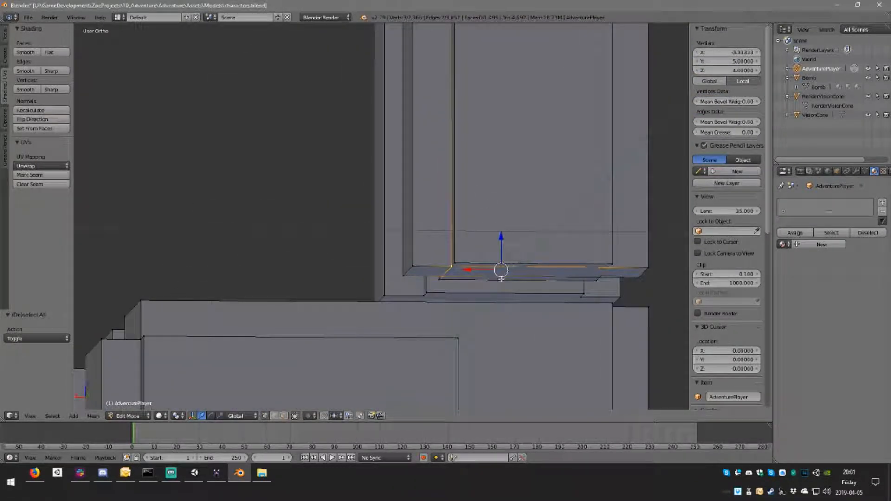
key("x")
key("e")
right_click(573, 258, "alt")
key("f")
key("a")
- Examine the mesh around the character's torso, waist and shorts
middle_click_drag(507, 125, 572, 151)
scroll(567, 164, "down", 4)
middle_click_drag(454, 143, 436, 181, "shift")
scroll(399, 173, "down", 3)
middle_click_drag(384, 169, 390, 197)
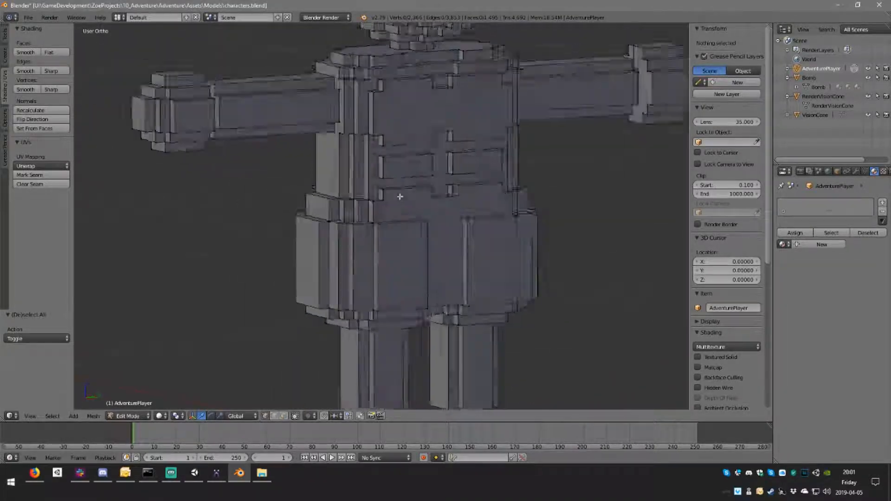
scroll(390, 196, "up", 3)
scroll(324, 174, "up", 3)
scroll(378, 246, "down", 3)
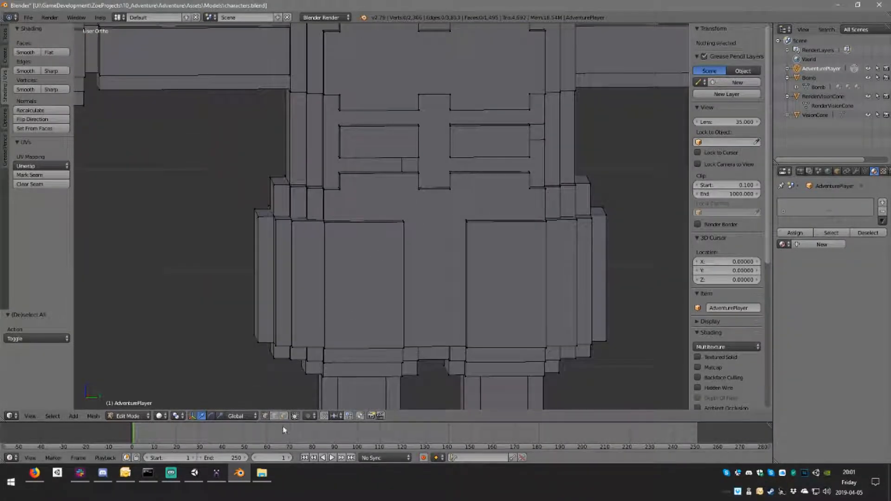
- Delete the T-shaped front face between the torso and the two front panels of the shorts
right_click(437, 244)
key("x")
left_click(437, 244)
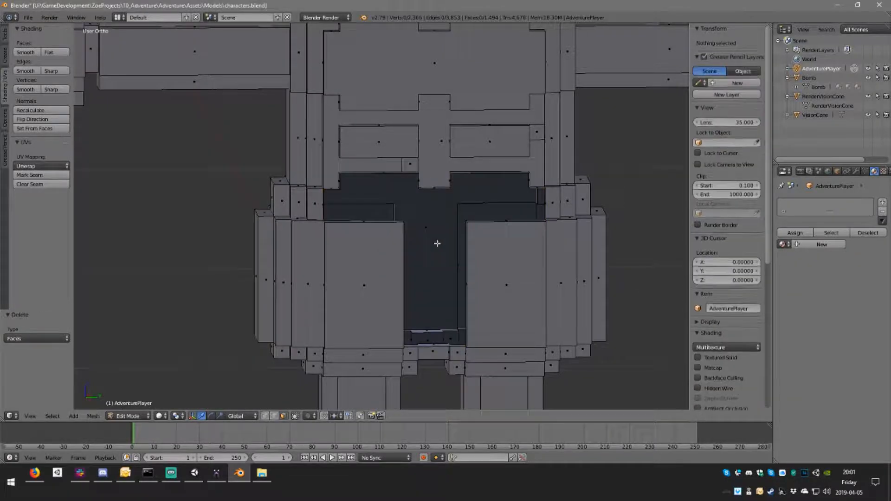
- Duplicate the horizontal ledge faces around the waist above the shorts and lower the copy to Z 23.36
middle_click_drag(449, 212, 419, 195)
key("KP_1")
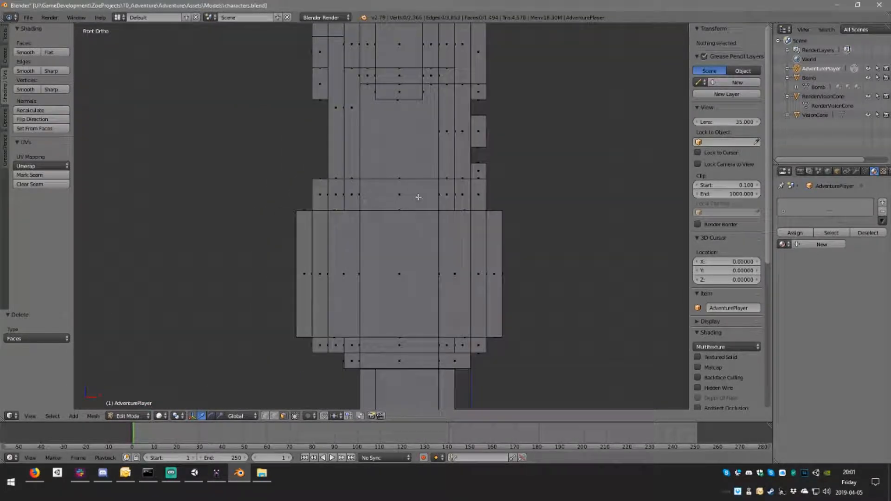
key("z")
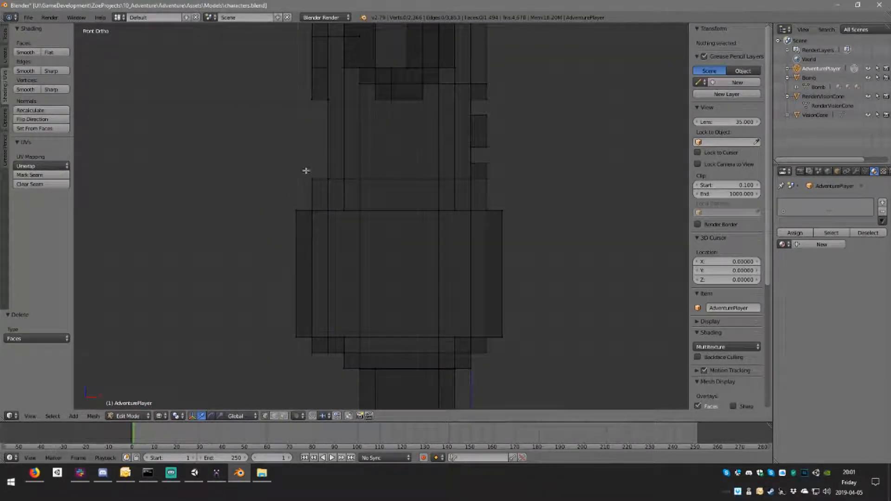
left_click_drag(476, 189, 476, 190)
middle_click_drag(501, 185, 422, 200)
key("z")
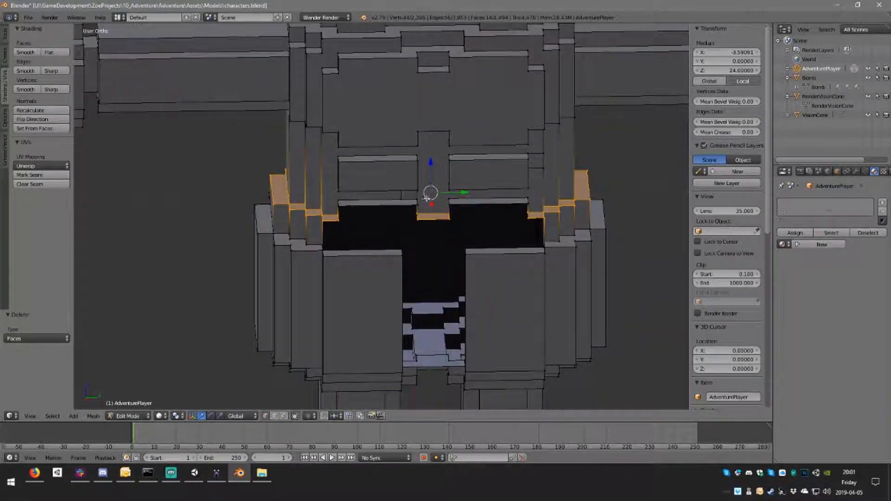
middle_click_drag(485, 219, 467, 201)
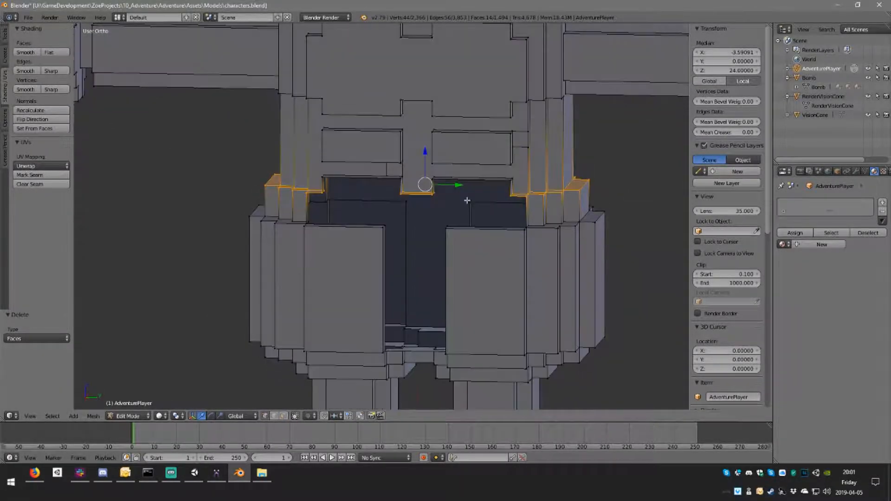
key("KP_1")
key("KP_3")
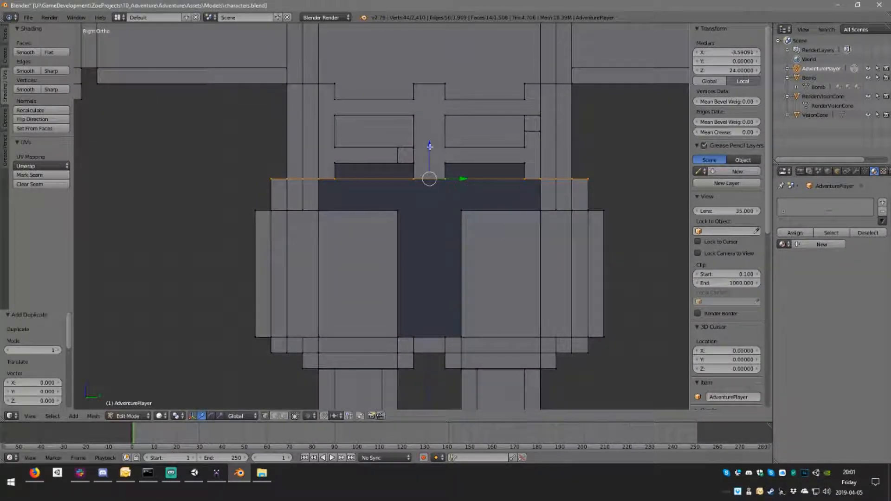
key("Tab")
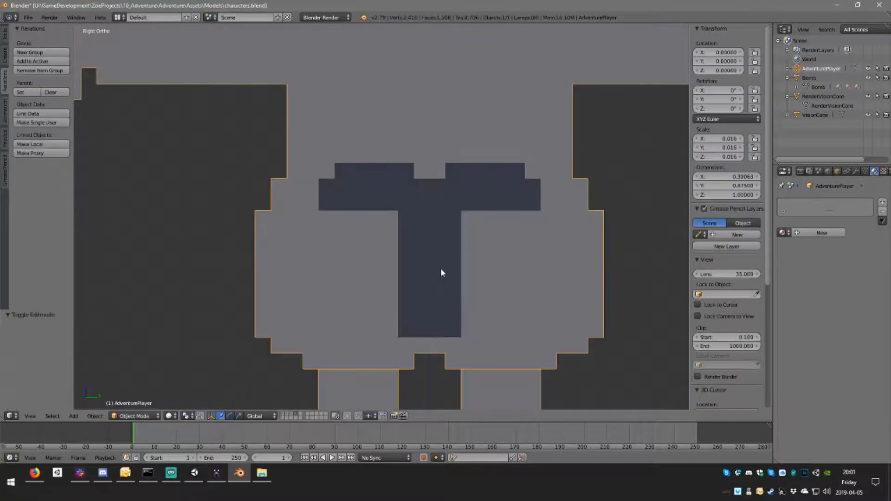
key("Tab")
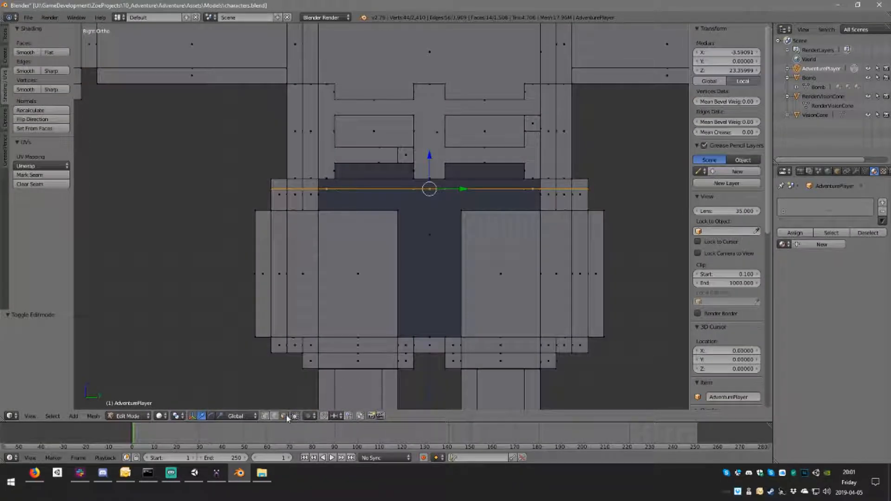
- Delete the vertical band faces around the waist between the ledge and the top of the shorts
key("a")
key("z")
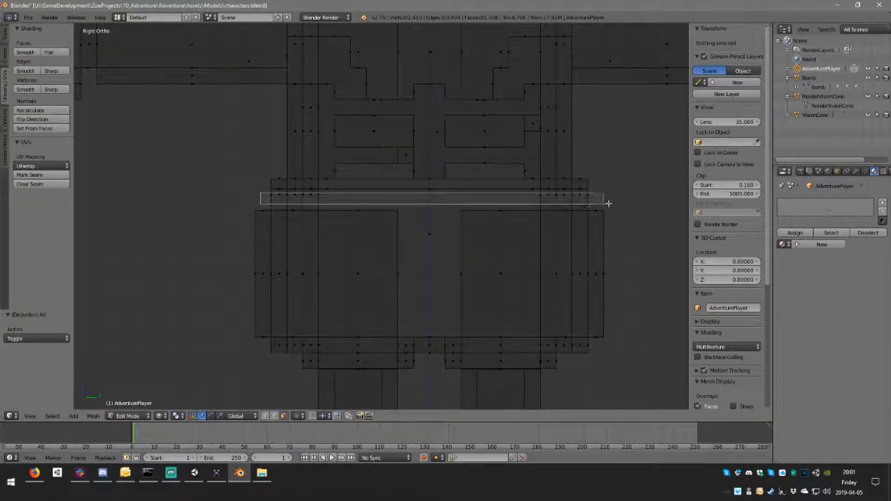
left_click_drag(589, 207, 629, 198)
key("x")
left_click(627, 198)
key("z")
- Delete the T-shaped face on the back of the shorts
middle_click_drag(628, 198, 344, 198)
right_click(344, 245)
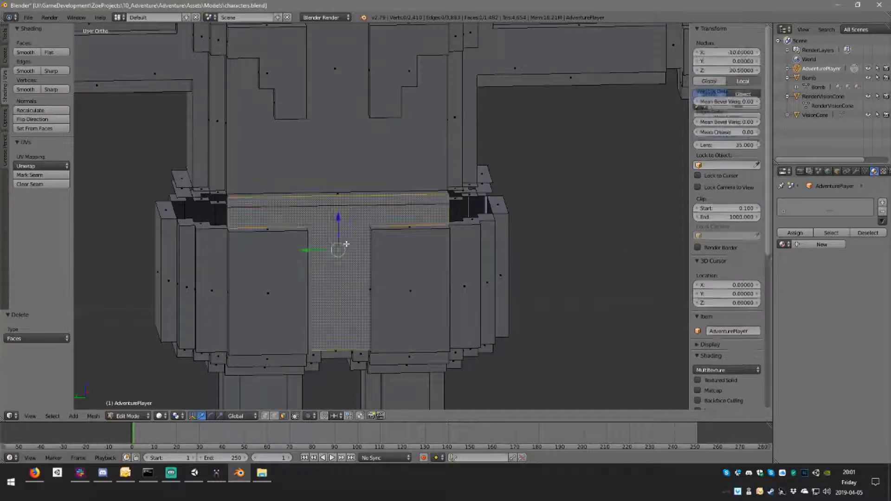
key("x")
left_click(361, 243)
- Fill the central opening between the two back panels of the shorts with a rectangular face
mouse_move(529, 212)
middle_mouse_down()
mouse_move(418, 193)
mouse_move(348, 421)
middle_mouse_up()
left_click(267, 416)
middle_click_drag(383, 251, 441, 260)
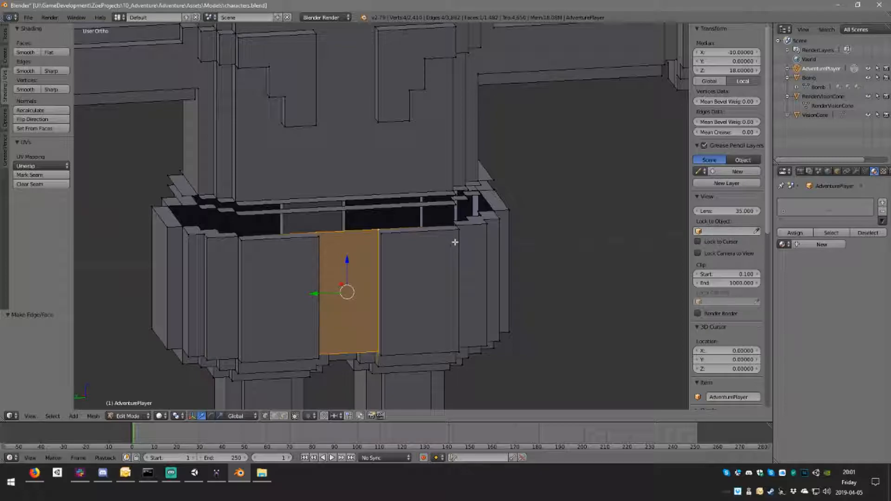
middle_click_drag(396, 236, 241, 229)
key("a")
key("space")
left_click(434, 280)
key("a")
right_click(289, 243, "alt")
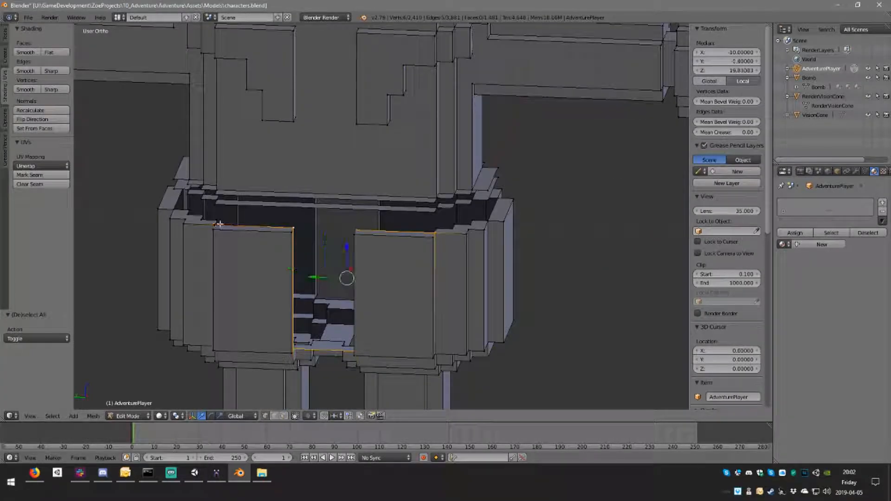
key("a")
- Fill the central opening between the two front panels of the shorts with a face
middle_click_drag(473, 234, 345, 250)
right_click(371, 246, "alt")
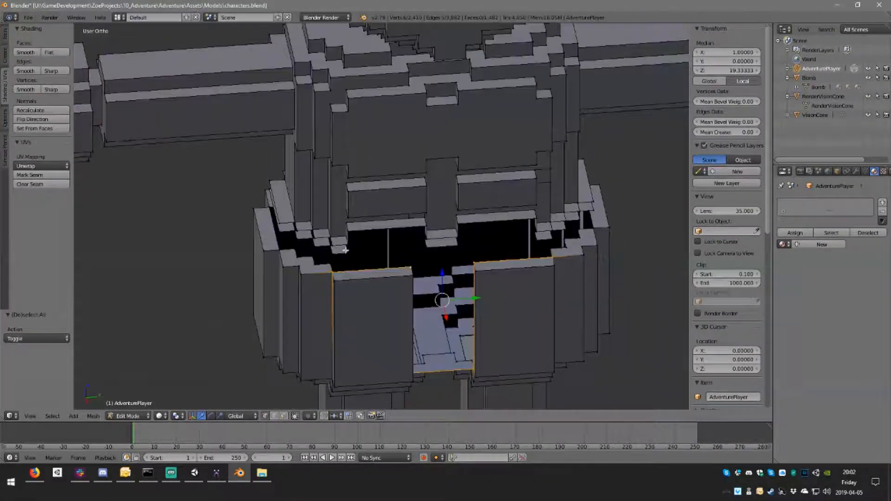
key("a")
middle_click_drag(554, 258, 531, 193)
- Connect the lowered ledge's front centre tab to the front corners on both sides with an edge each
right_click(472, 200)
scroll(531, 194, "up", 3)
middle_click_drag(576, 173, 496, 224, "shift")
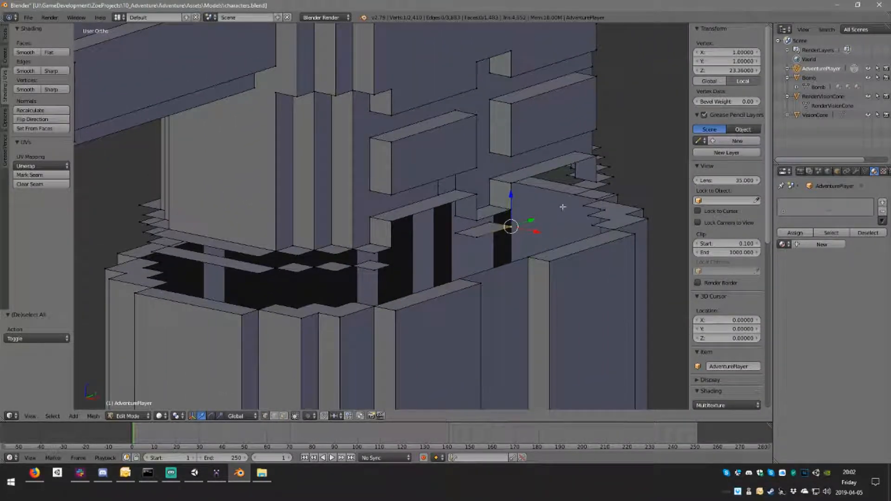
middle_click_drag(605, 188, 548, 208)
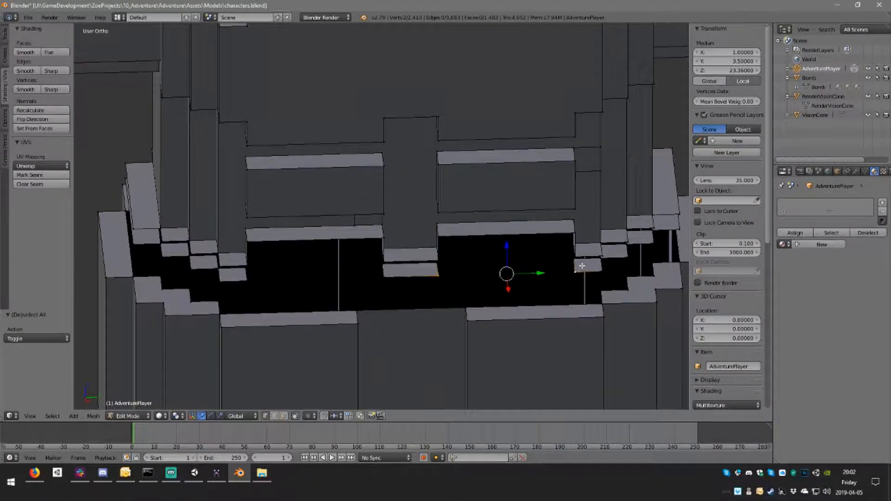
middle_click_drag(582, 269, 601, 270)
key("f")
key("a")
middle_click_drag(415, 272, 433, 274)
right_click(433, 271)
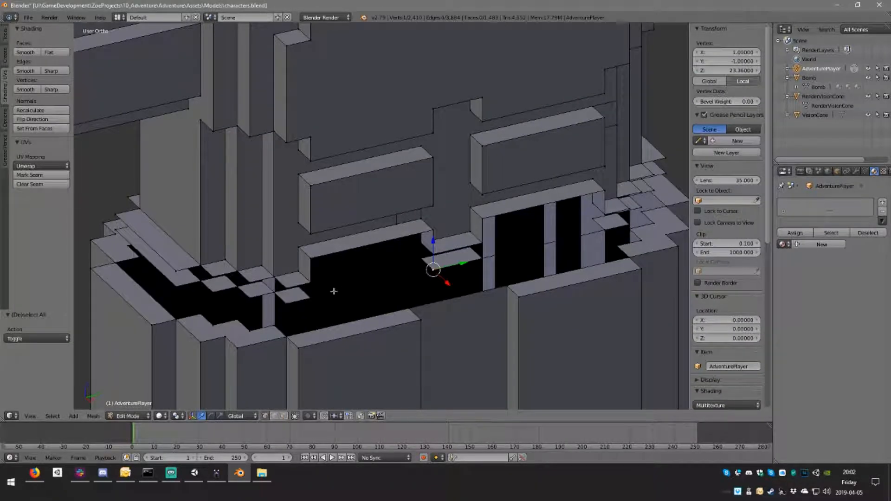
key("f")
key("a")
- Delete the two rear vertices of the lowered ledge's front centre tab
middle_click_drag(368, 296, 508, 224)
right_click(512, 224)
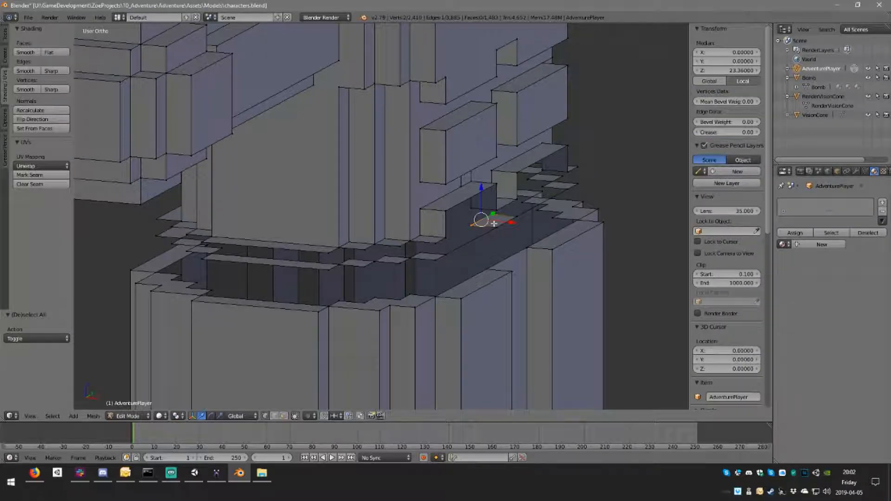
key("x")
left_click(494, 223)
middle_click_drag(538, 231, 452, 244)
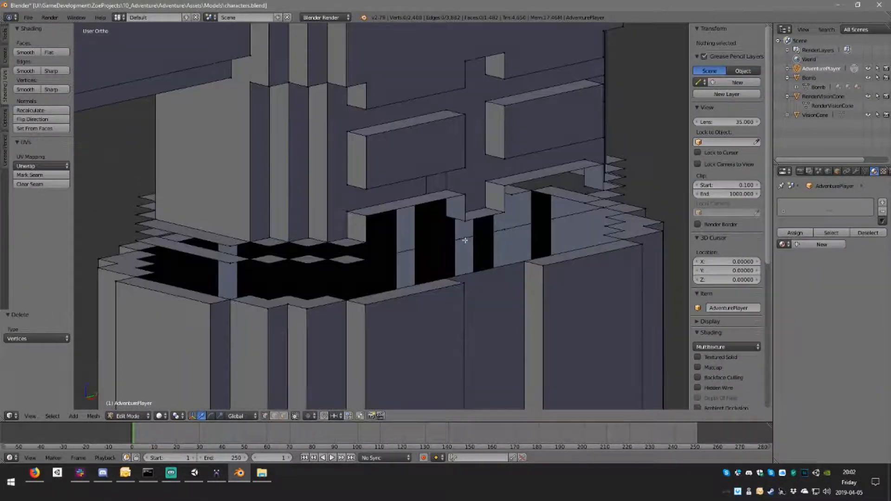
- Try to fill the front gap between the lowered waist outline and the top of the shorts
right_click(452, 245, "alt")
middle_click_drag(371, 297, 358, 324)
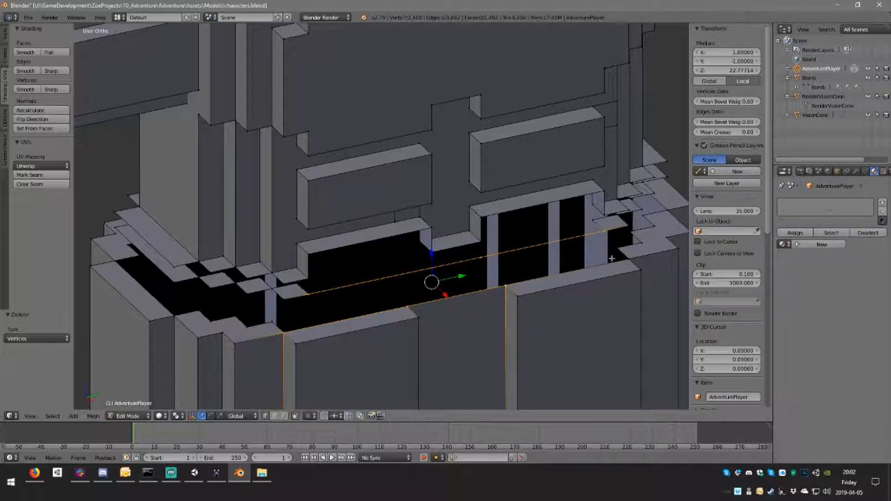
key("alt+f")
key("a")
middle_click_drag(632, 259, 534, 246)
mouse_move(498, 298)
middle_mouse_down()
mouse_move(569, 298)
mouse_move(458, 278)
mouse_move(524, 302)
mouse_move(561, 296)
middle_mouse_up()
right_click(561, 292, "alt")
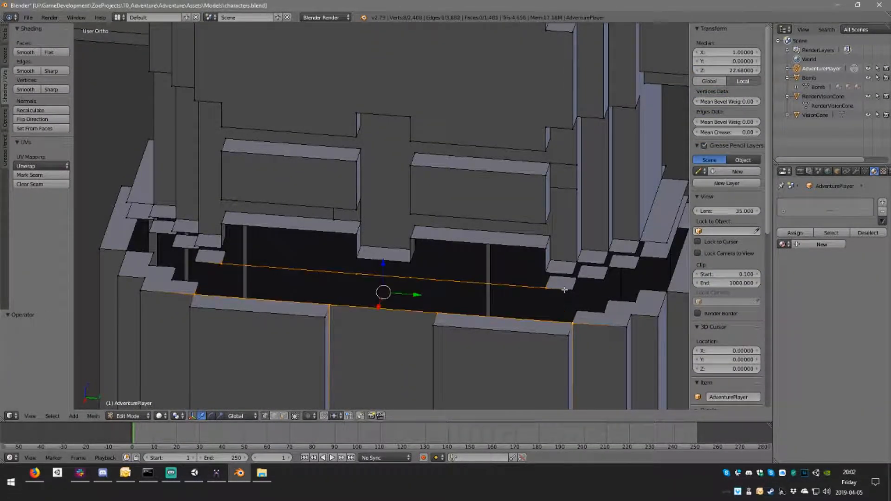
middle_click_drag(518, 287, 541, 286)
key("a")
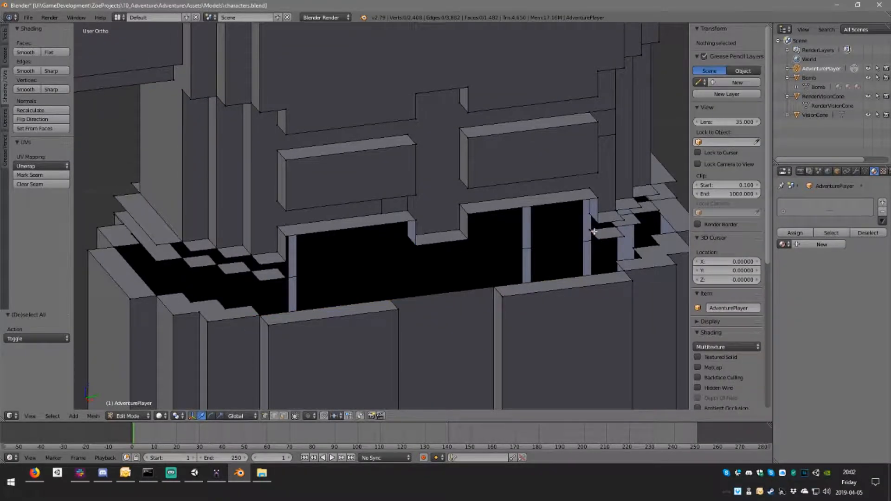
- Delete the inner corner vertices of the lowered ledge along the front corners, sides and back of the waist
right_click(593, 236)
middle_click_drag(596, 238, 477, 300)
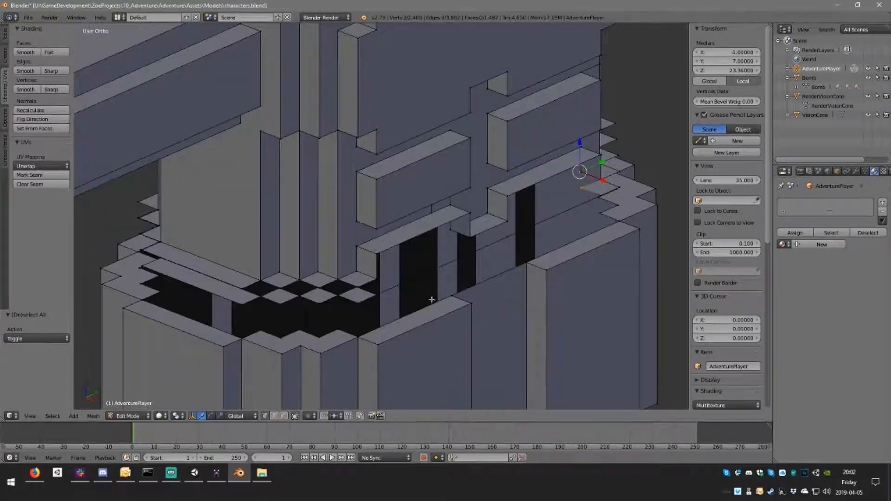
middle_click_drag(353, 290, 379, 277)
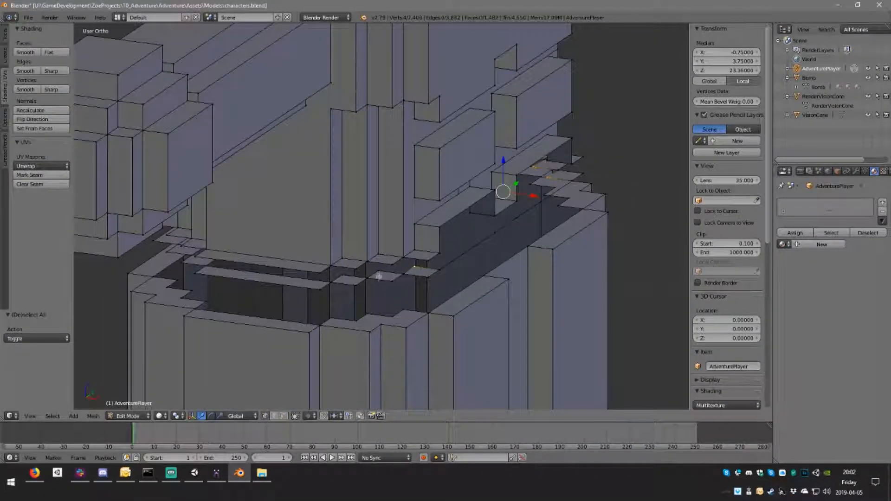
middle_click_drag(320, 282, 371, 286)
right_click(338, 279, "shift")
middle_click_drag(279, 278, 394, 282)
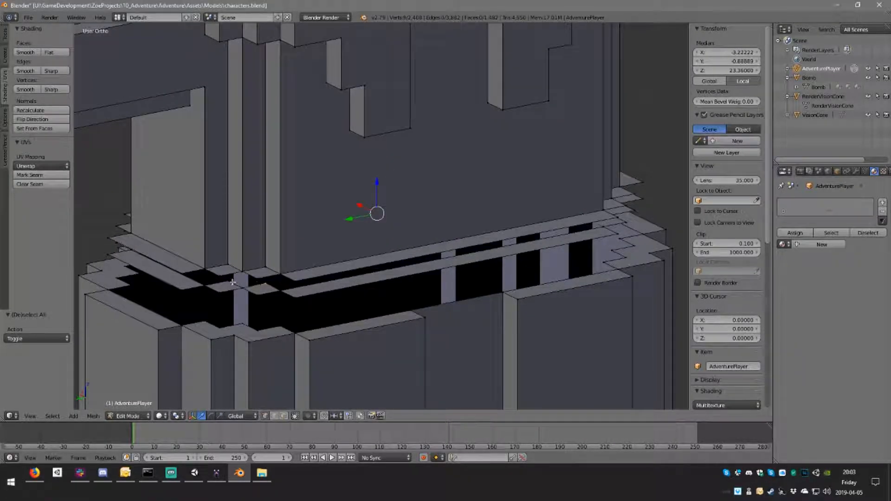
key("x")
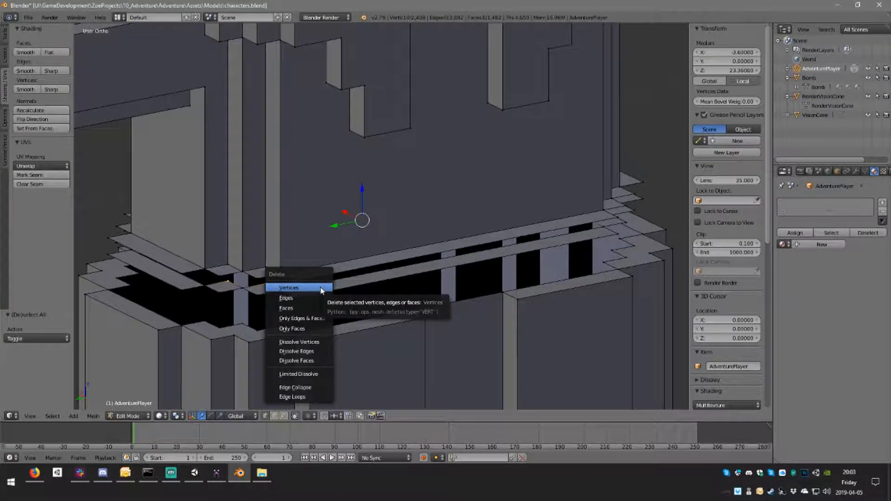
left_click(322, 290)
- Delete the inner edge of the lowered ledge strip beneath the character's arm
middle_click_drag(322, 290, 355, 297)
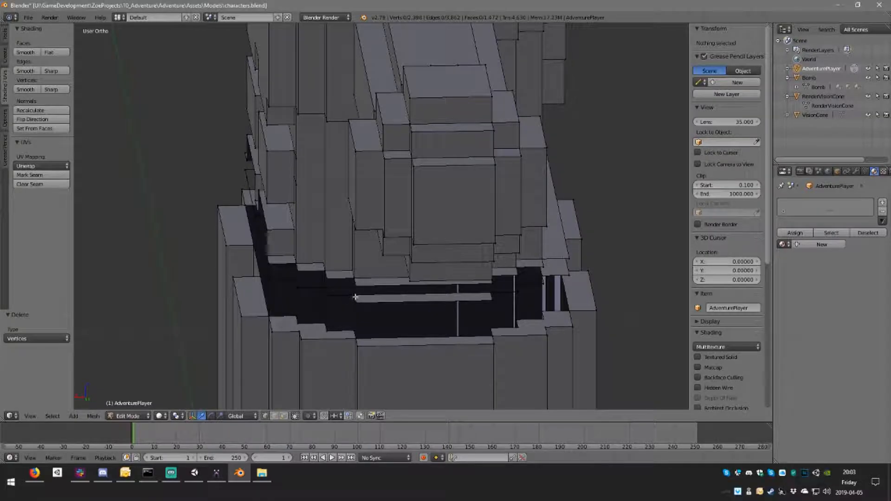
right_click(355, 298)
right_click(494, 293, "shift")
key("x")
key("e")
- Delete the inner edges of the remaining lowered ledge strips around the waist
middle_click_drag(580, 255, 394, 274)
scroll(468, 263, "up", 3)
right_click(141, 274)
middle_click_drag(141, 274, 418, 304)
right_click(511, 298, "shift")
key("x")
key("e")
right_click(418, 304)
right_click(541, 278, "shift")
key("x")
key("e")
- Delete the leftover inner vertices of the lowered ledge, leaving only its outer outline
middle_click_drag(551, 284, 376, 283)
right_click(362, 285)
middle_click_drag(466, 263, 511, 267)
key("x")
key("v")
- Fill the front gap between the waist outline and the shorts above the character's left front panel and the centre panel
right_click(502, 272)
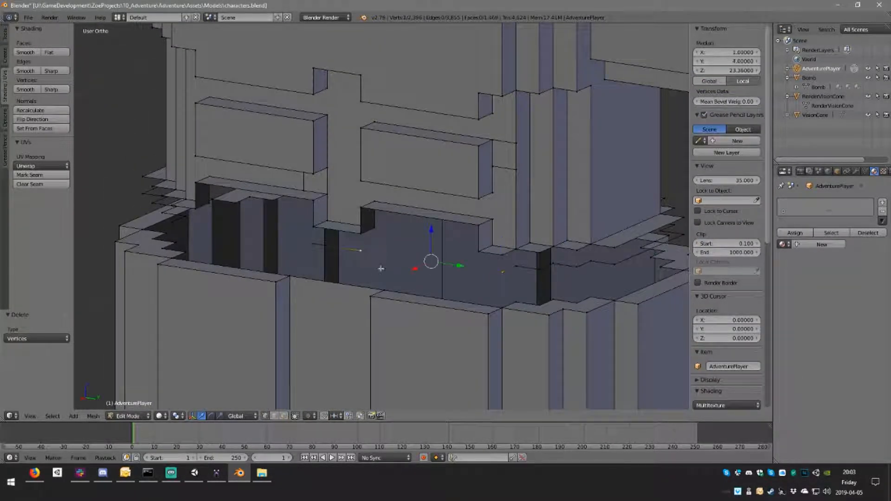
right_click(496, 307, "shift")
key("f")
key("a")
middle_click_drag(382, 294, 367, 306)
right_click(415, 241)
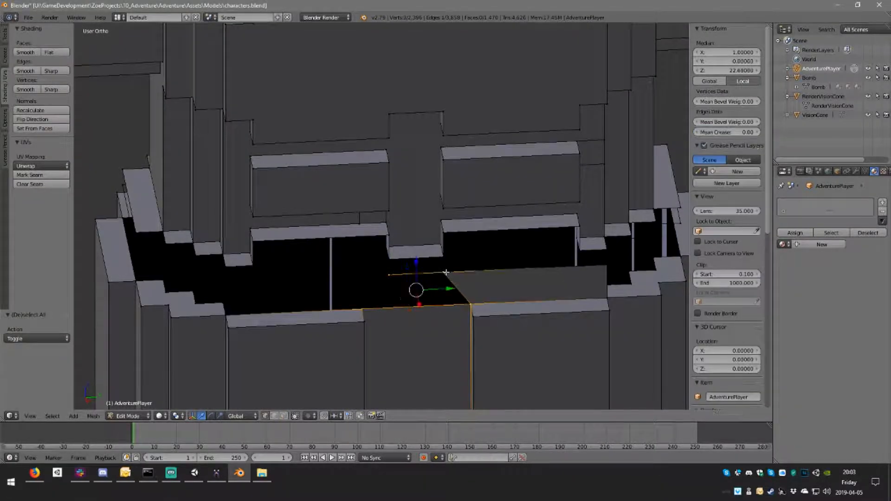
key("f")
- Fill the remaining front gap above the character's right front panel with a face up to the waist outline
right_click(388, 275)
middle_click_drag(388, 275, 367, 262)
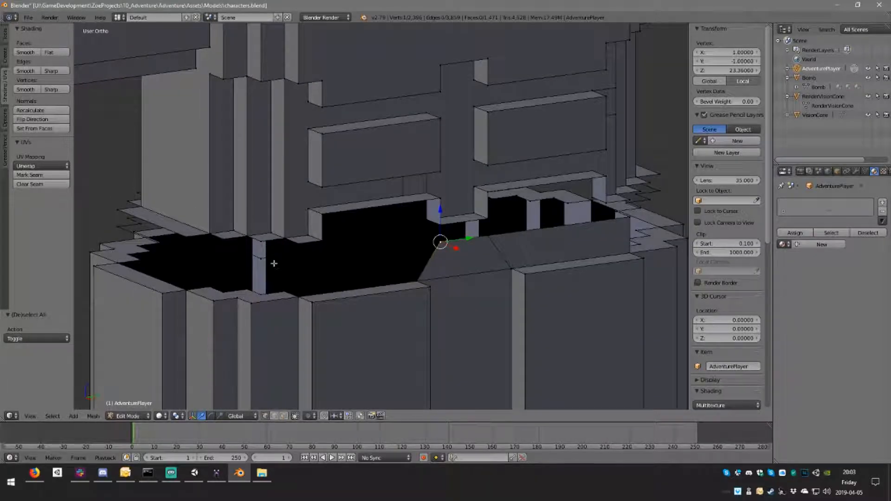
middle_click_drag(308, 264, 269, 272)
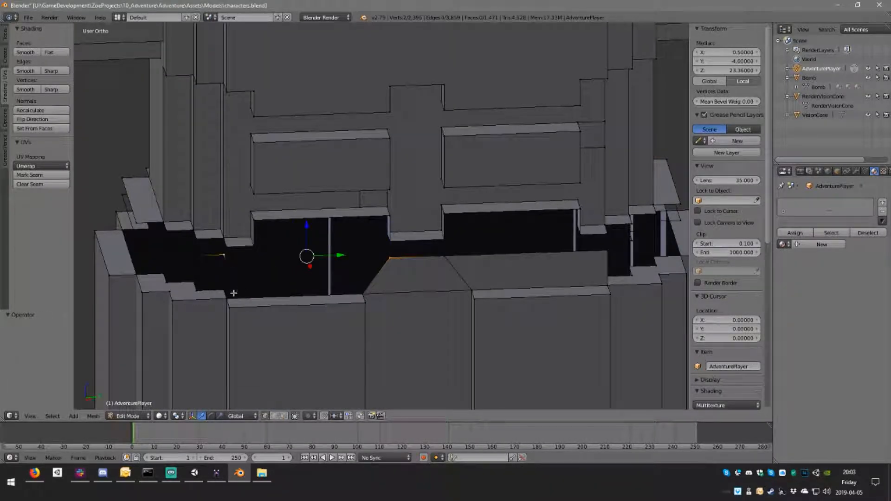
right_click(360, 294, "shift")
key("f")
key("a")
middle_click_drag(236, 289, 410, 241)
key("ctrl+z")
key("ctrl+z")
key("f")
key("a")
- Select the open waist outline and the shorts' top edges around the sides and back and join them with Bridge Edge Loops
middle_click_drag(464, 242, 420, 270)
right_click(312, 270, "alt")
middle_click_drag(302, 274, 295, 294)
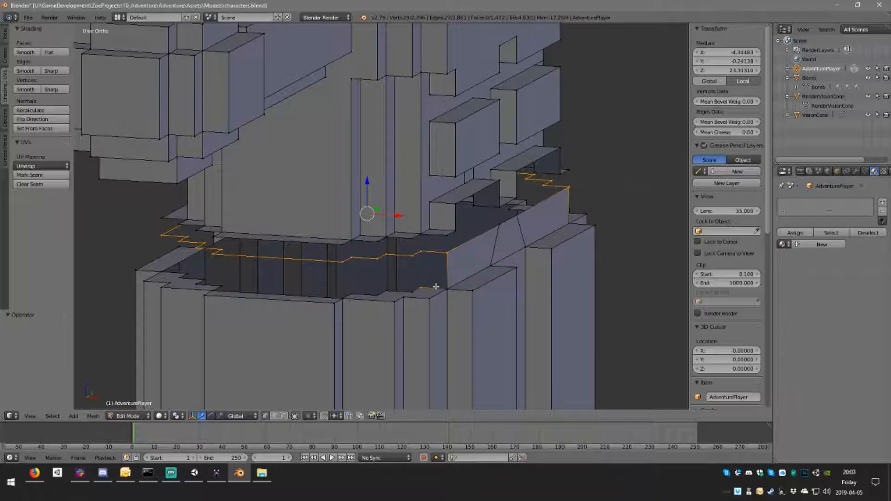
middle_click_drag(388, 280, 457, 304)
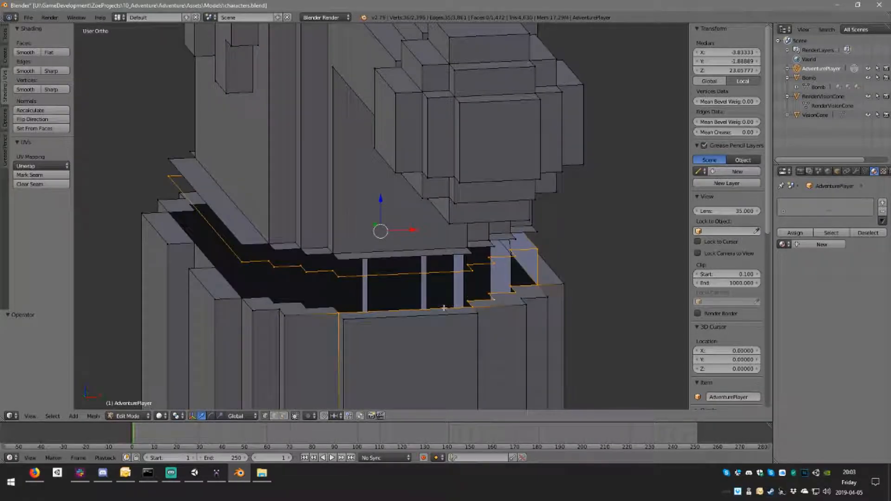
middle_click_drag(258, 292, 326, 295)
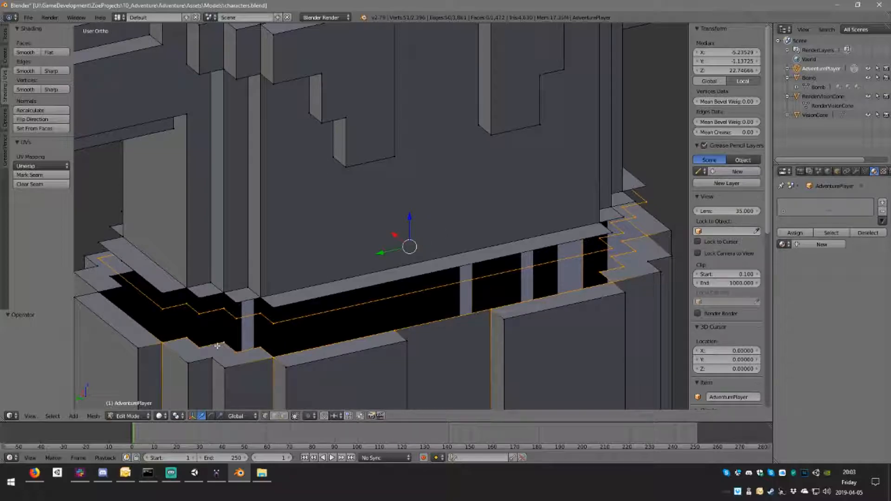
middle_click_drag(227, 335, 381, 325)
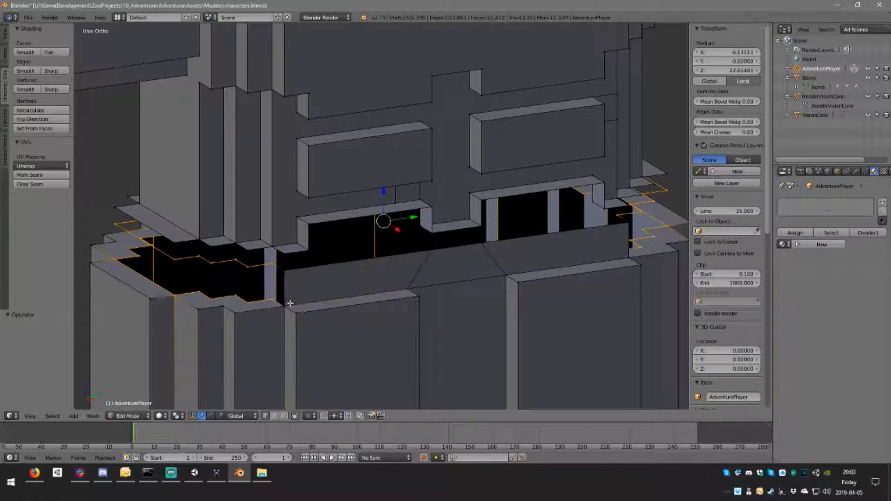
key("w")
left_click(292, 305)
middle_click_drag(313, 307, 367, 293)
middle_click_drag(282, 282, 401, 276)
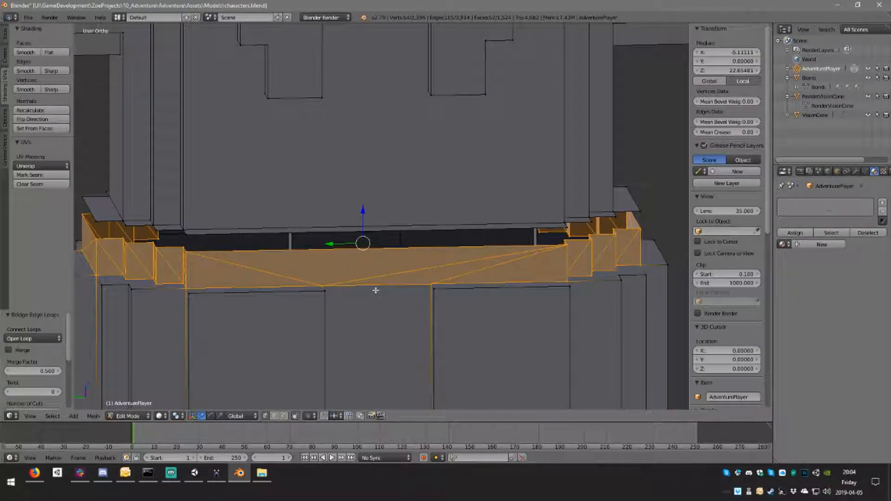
- Undo the last edge bridge and add two cuts across the long back edge of the waist outline
key("ctrl+z")
middle_click_drag(413, 291, 338, 260)
key("a")
key("ctrl+r")
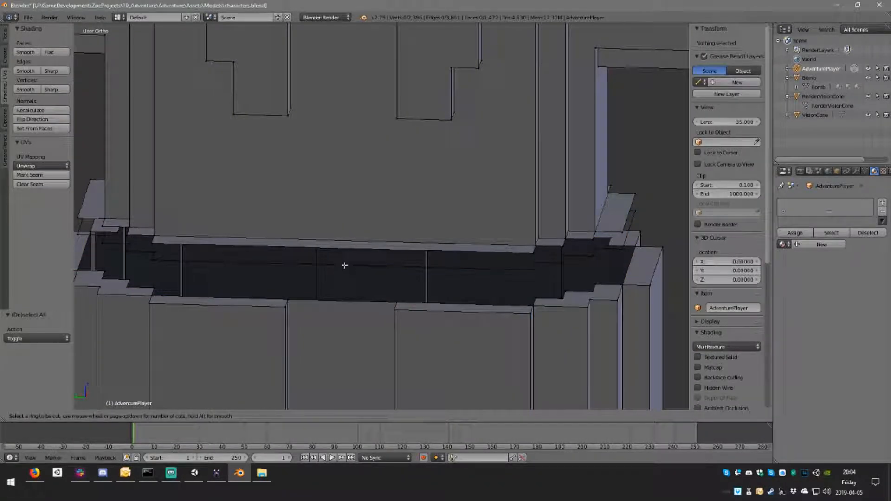
left_click(344, 265)
left_click(344, 265)
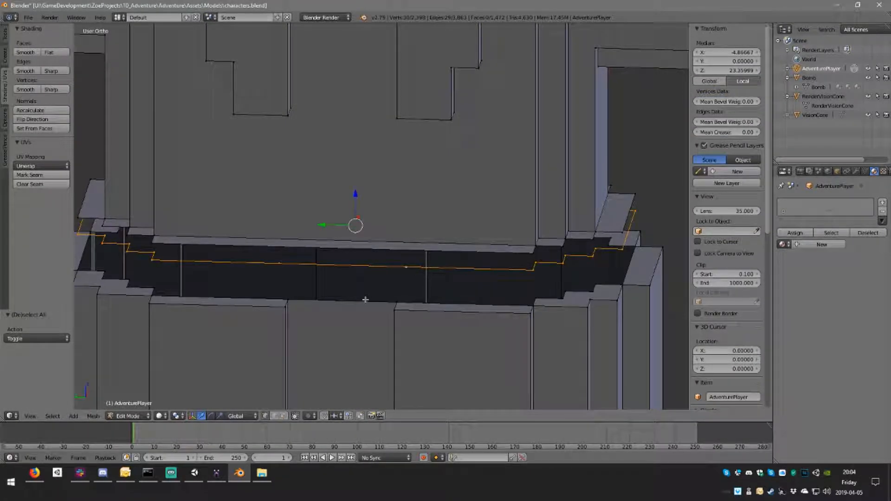
- Select the side and back edges of the waist outline and shorts, excluding the front corner vertices, and join them with Bridge Edge Loops
middle_click_drag(563, 301, 480, 338)
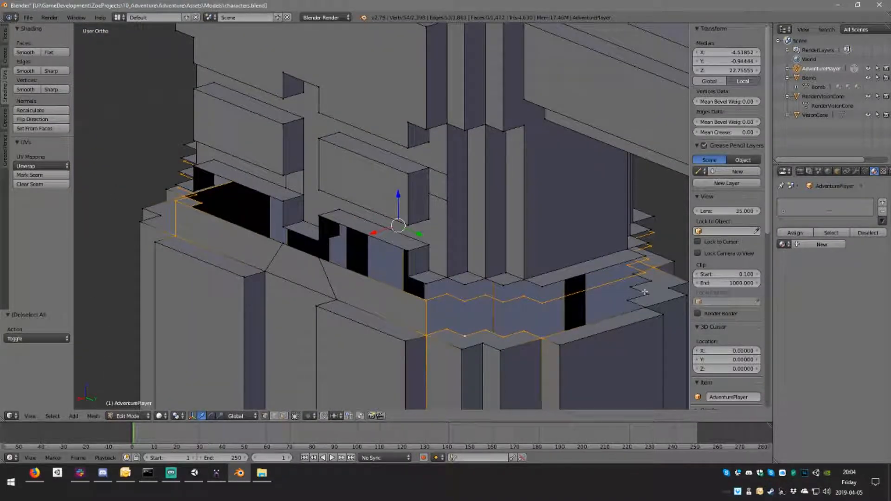
right_click(423, 329, "shift")
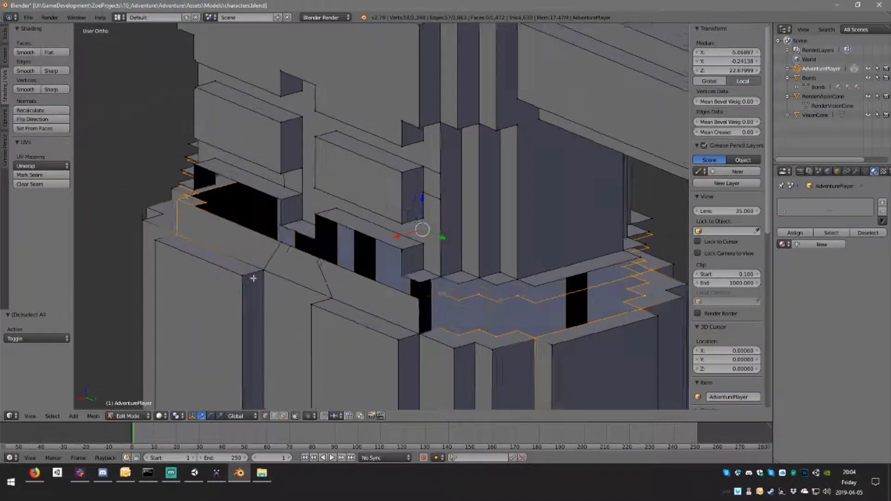
middle_click_drag(422, 328, 344, 294)
middle_click_drag(338, 334, 406, 283)
key("w")
left_click(405, 283)
key("a")
- Fill the narrow gaps at both front corners between the front faces and the bridged sides of the waist
middle_click_drag(335, 279, 269, 249)
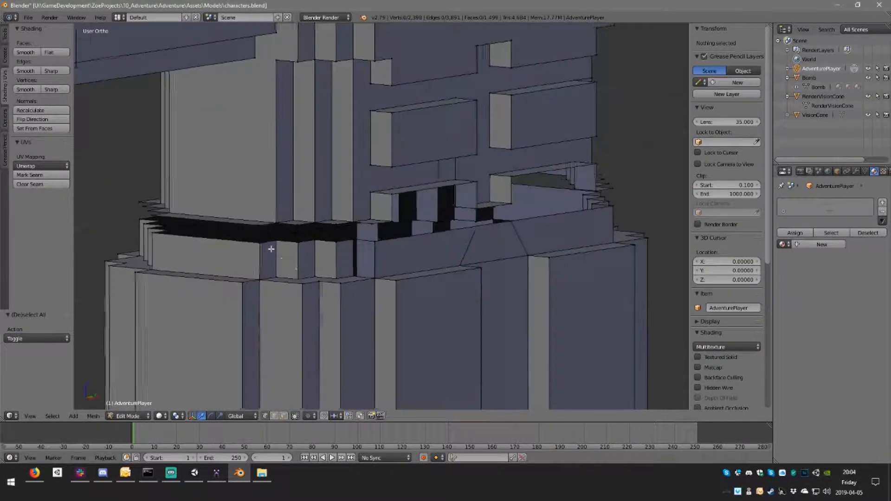
right_click(342, 274)
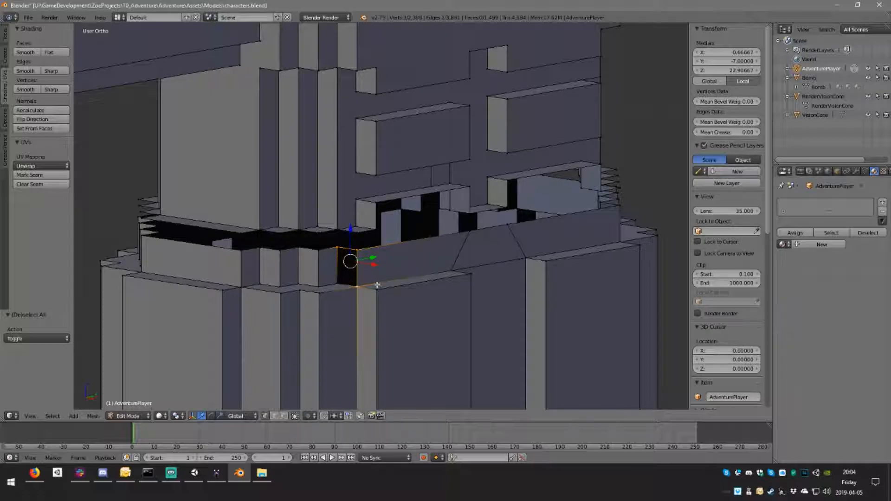
key("f")
key("a")
middle_click_drag(480, 249, 369, 267)
right_click(401, 323)
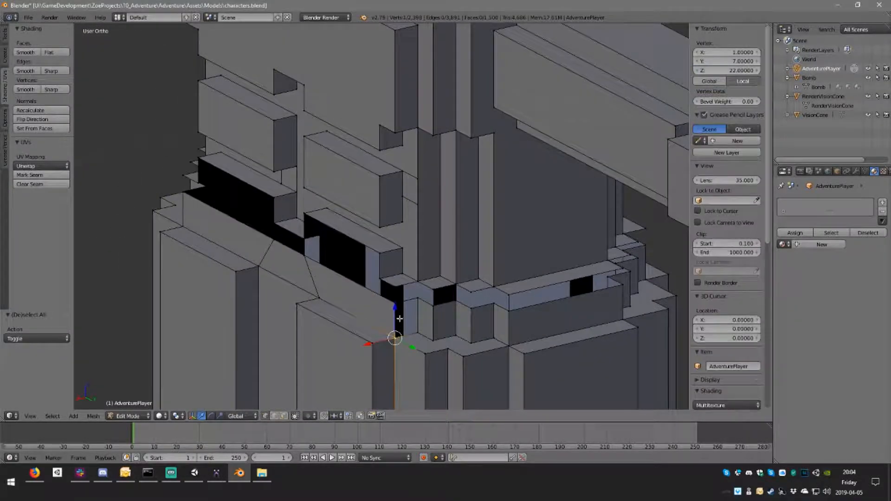
right_click(421, 332, "shift")
key("f")
key("a")
- Select the upper edge loop of the waist band and raise it vertically to meet the bottom of the torso
middle_click_drag(400, 338, 414, 301)
right_click(413, 301, "alt")
key("KP_1")
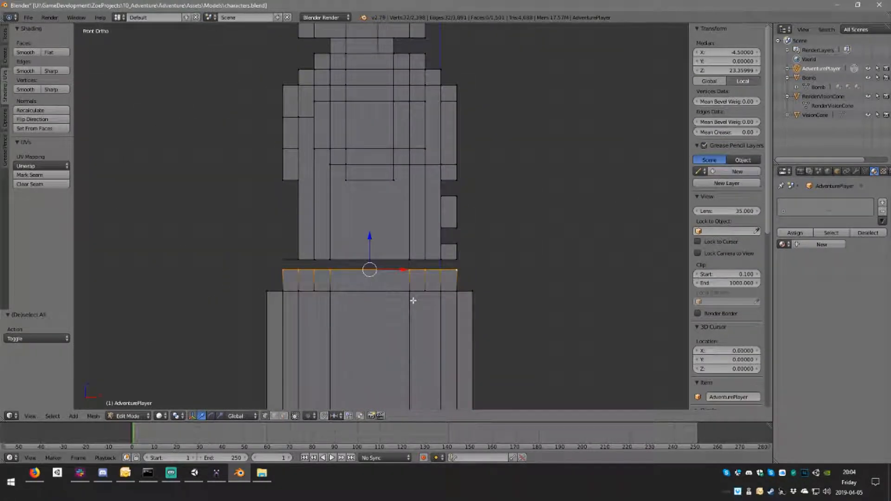
scroll(389, 225, "up", 4)
left_click_drag(359, 295, 359, 273)
mouse_move(359, 279)
middle_mouse_down()
mouse_move(507, 295)
mouse_move(462, 296)
mouse_move(466, 285)
mouse_move(437, 281)
middle_mouse_up()
key("z")
key("z")
key("a")
key("z")
key("z")
- Select the outer corner vertex of the open lower block on the character's right side of the torso front
scroll(436, 281, "down", 4)
middle_click_drag(378, 268, 395, 276)
scroll(439, 269, "up", 4)
scroll(413, 277, "up", 3)
right_click(418, 274)
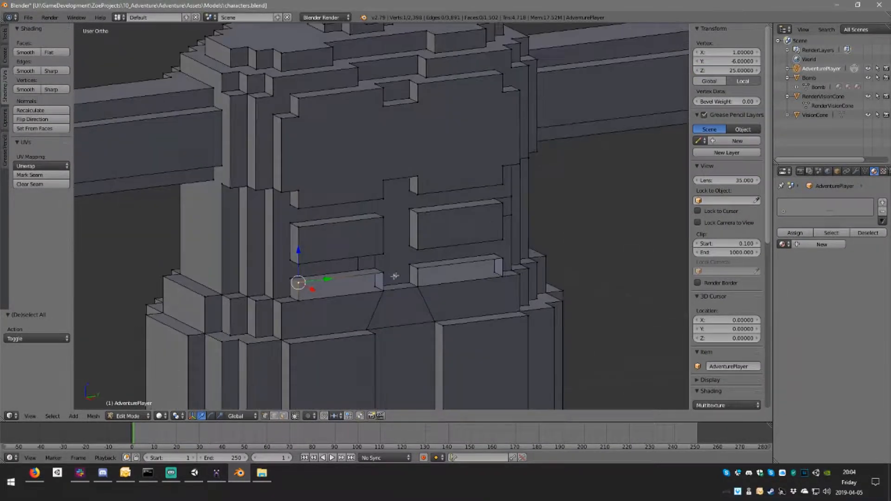
right_click(339, 278, "alt")
key("z")
scroll(376, 278, "up", 3)
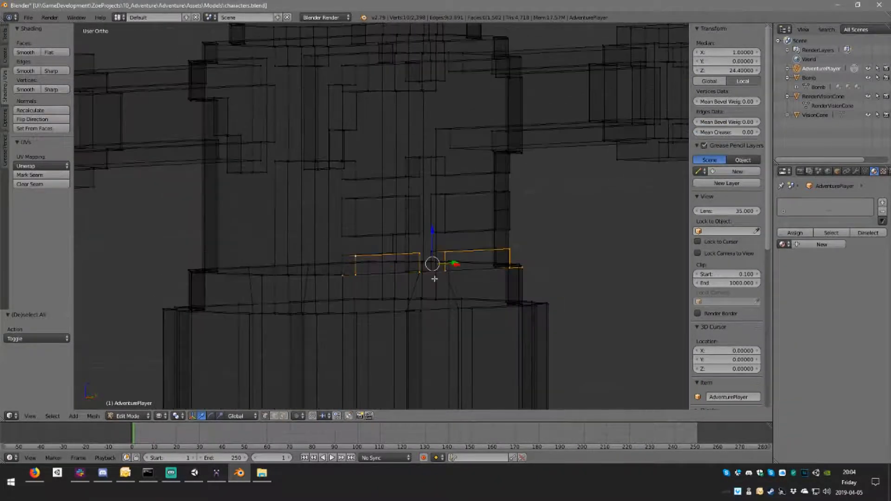
key("a")
key("a")
scroll(373, 280, "down", 4)
key("a")
key("z")
- Select all faces of the character's hips, legs and feet in wireframe using face selection and Select Linked
key("KP_1")
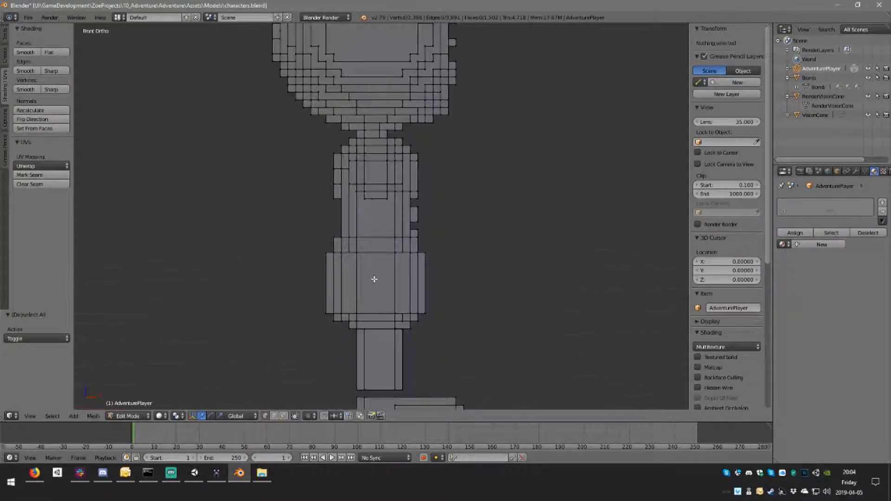
scroll(454, 308, "down", 2)
key("z")
key("b")
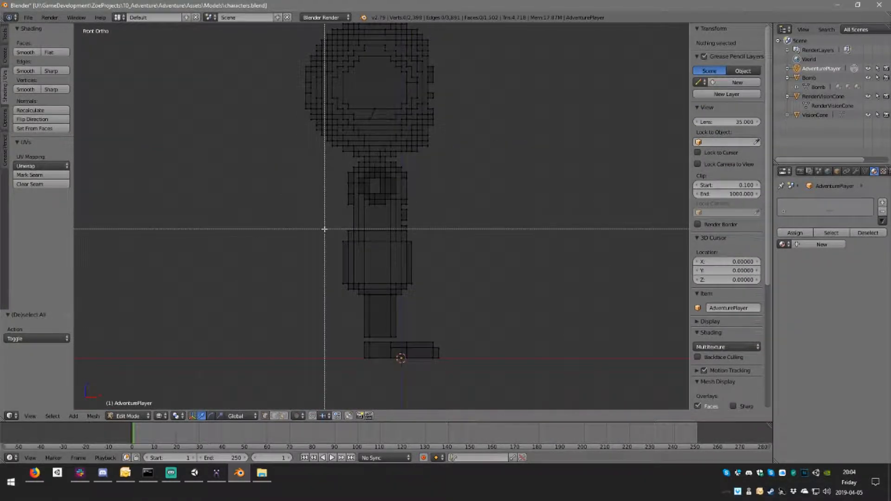
left_click(284, 415)
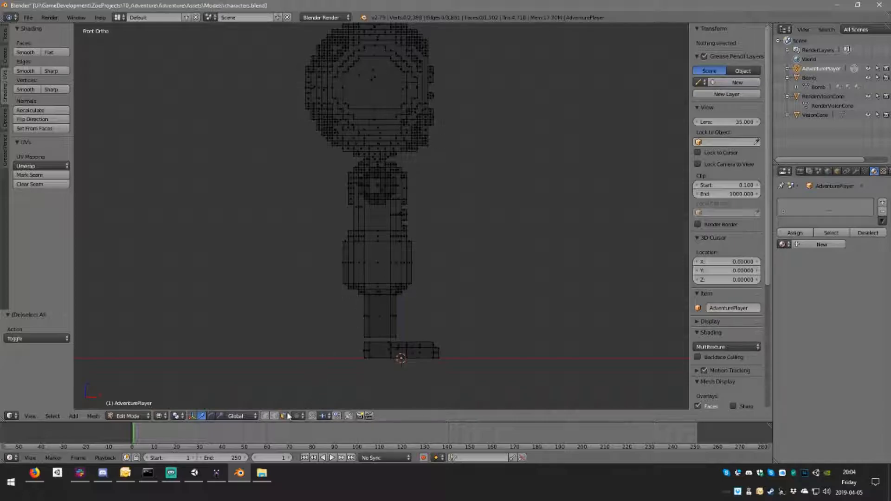
right_click(373, 263)
key("l")
middle_click_drag(386, 334, 362, 322)
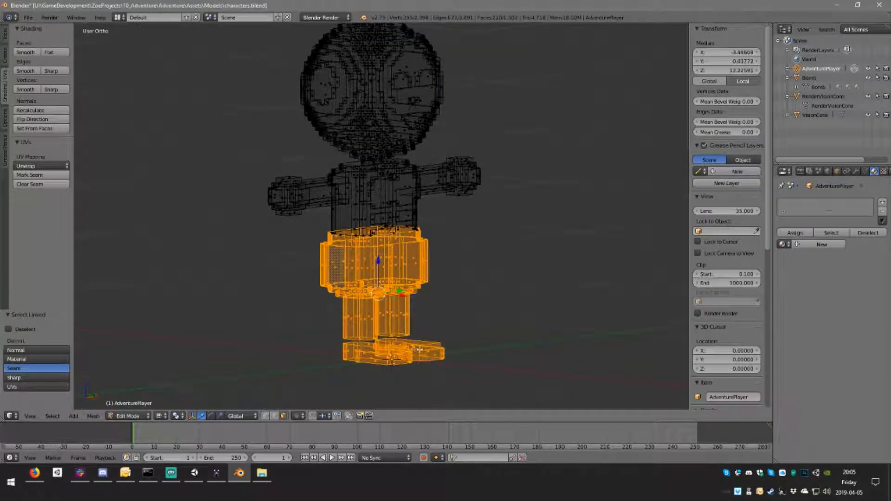
- Separate the selected hips, legs and feet from AdventurePlayer into their own object
key("Tab")
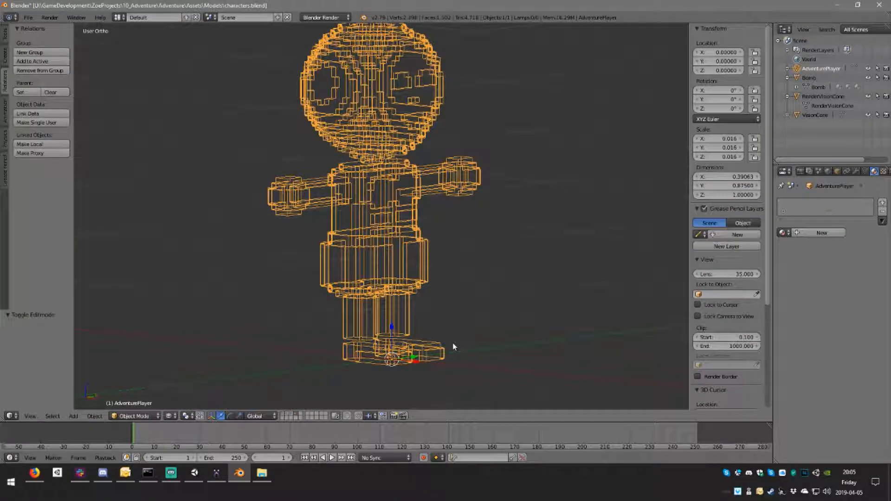
key("Tab")
key("p")
left_click(437, 344)
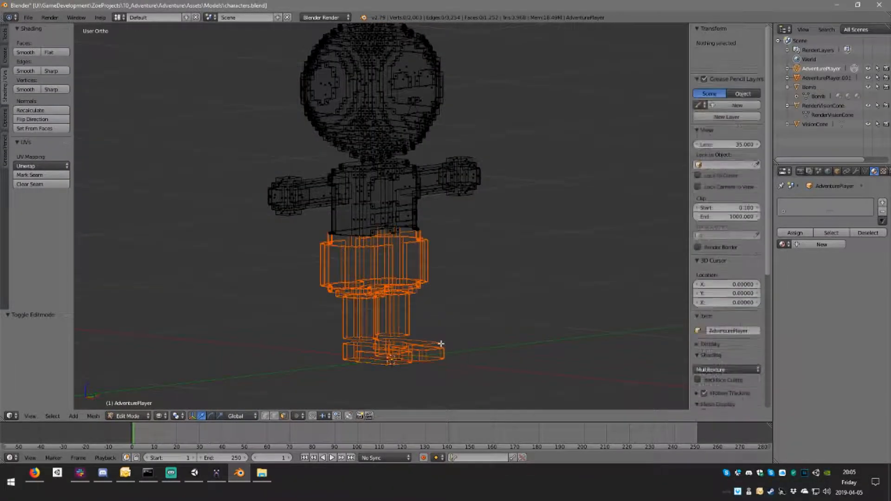
- Move the separated lower body object to a different layer and keep only the upper body's layer visible
key("Tab")
right_click(401, 327)
key("m")
left_click(498, 341)
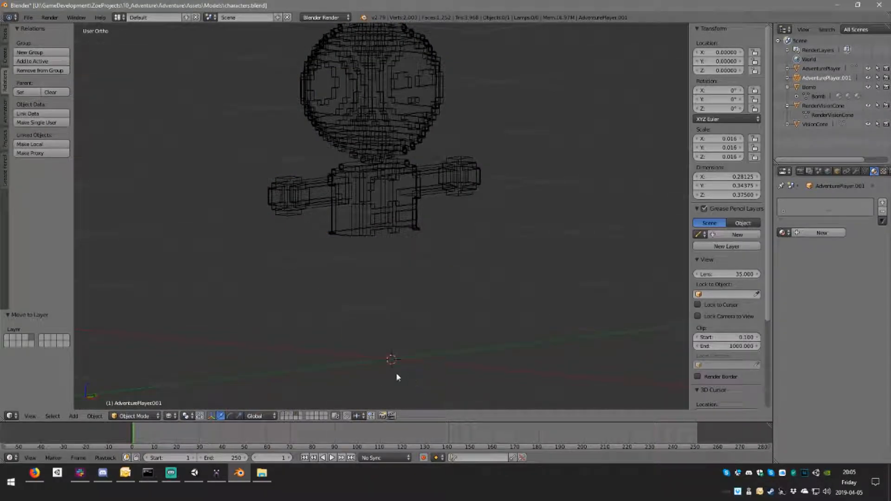
left_click(303, 413)
left_click(296, 413)
- Open the upper body mesh for editing in solid shading with vertex selection
right_click(421, 219)
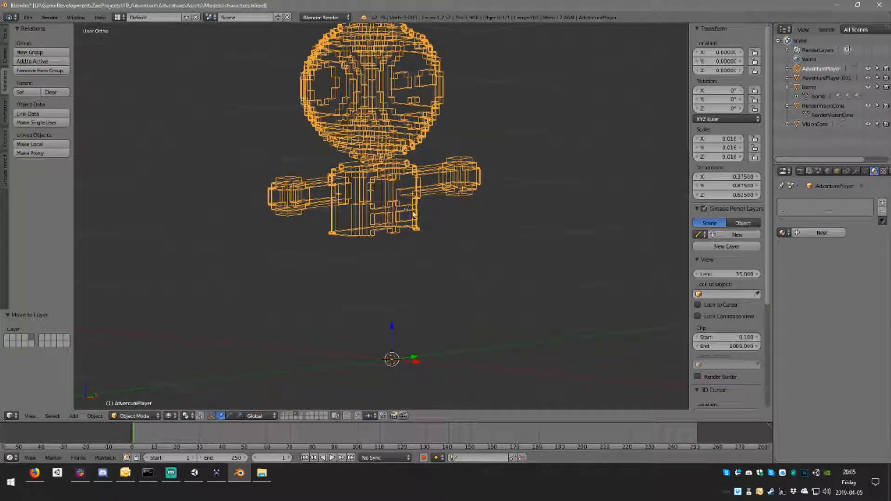
key("Tab")
key("z")
mouse_move(424, 219)
middle_mouse_down()
mouse_move(396, 227)
mouse_move(401, 217)
mouse_move(411, 357)
middle_mouse_up()
scroll(403, 256, "up", 6)
left_click(296, 416)
left_click(267, 416)
middle_click_drag(334, 372, 344, 348)
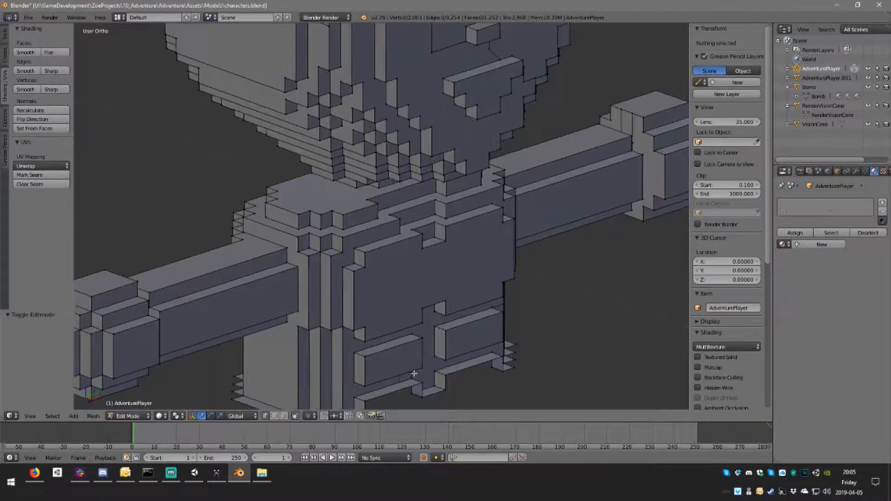
- Fill the missing front faces of the two lowest raised blocks on the torso
right_click(395, 393, "alt")
middle_click_drag(395, 394, 415, 314, "shift")
key("a")
right_click(386, 335)
right_click(441, 310, "shift")
key("a")
right_click(517, 285)
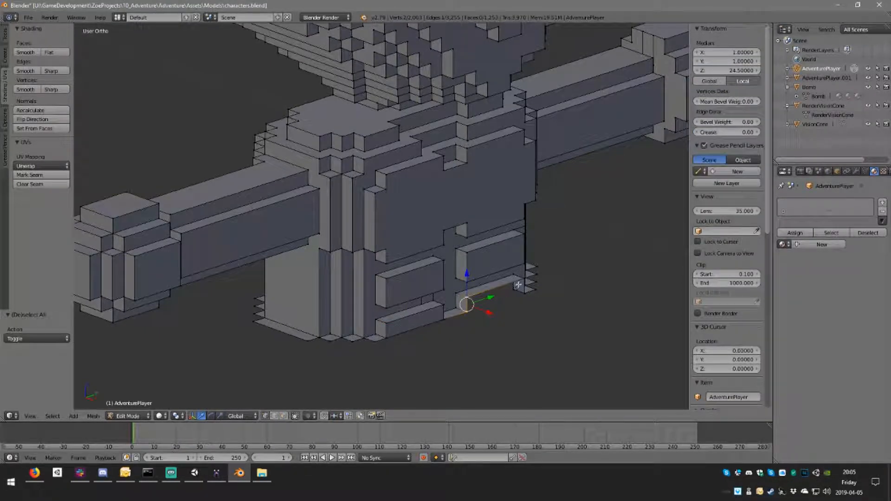
key("a")
middle_click_drag(543, 312, 511, 344)
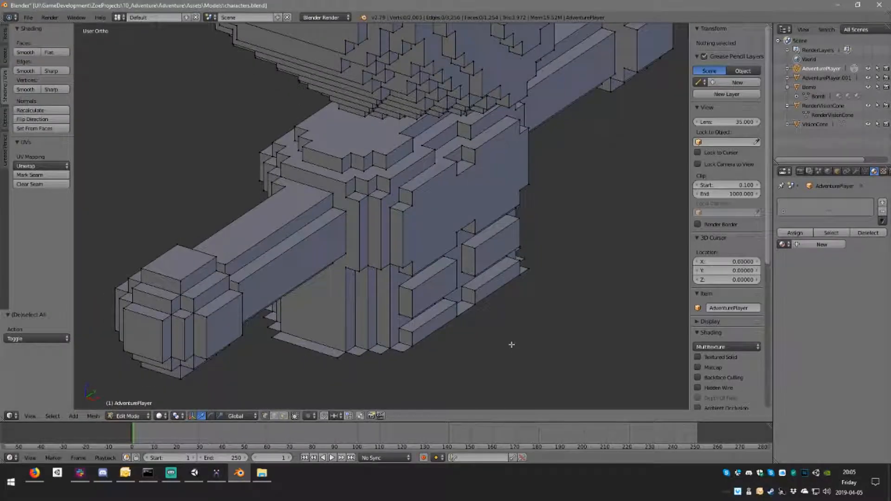
- Delete the leftover ledge geometry protruding around the torso's lower rim
right_click(329, 355)
scroll(342, 358, "up", 2)
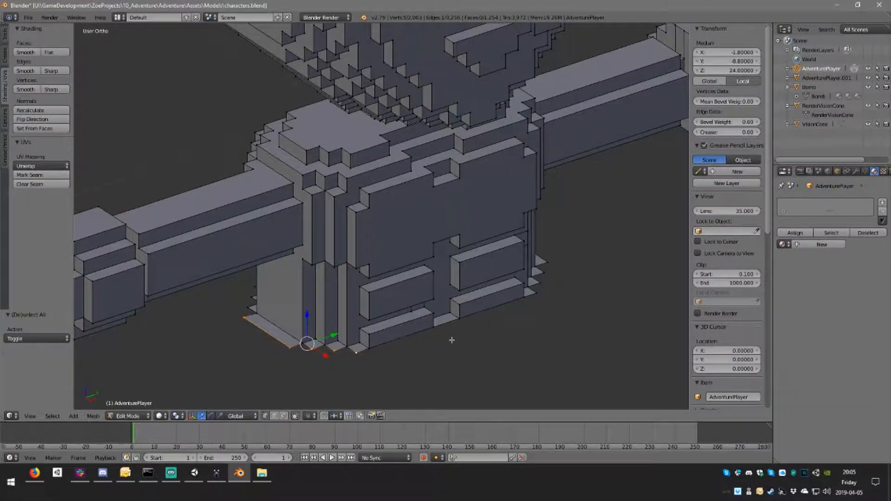
middle_click_drag(431, 347, 390, 340)
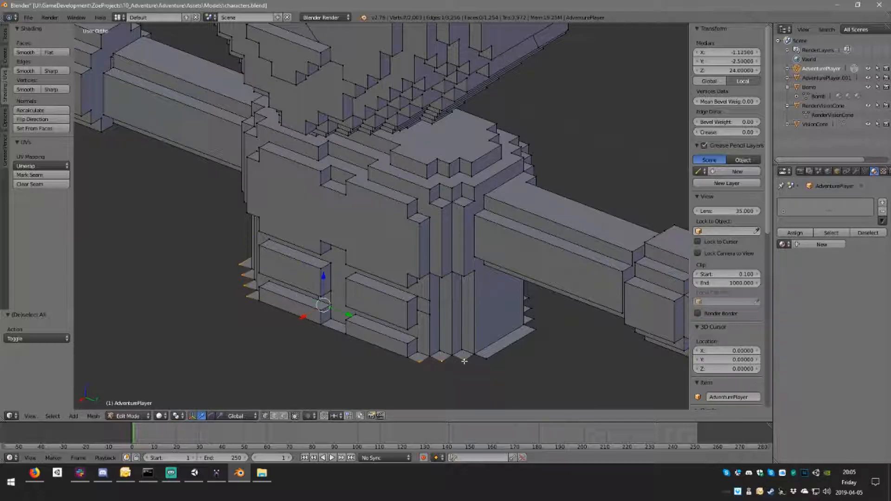
right_click(534, 332, "shift")
middle_click_drag(534, 333, 454, 346)
right_click(370, 368, "shift")
key("x")
left_click(520, 334)
- Delete the edge joining the two lowest blocks at the torso's bottom front
middle_click_drag(506, 329, 346, 394)
key("Tab")
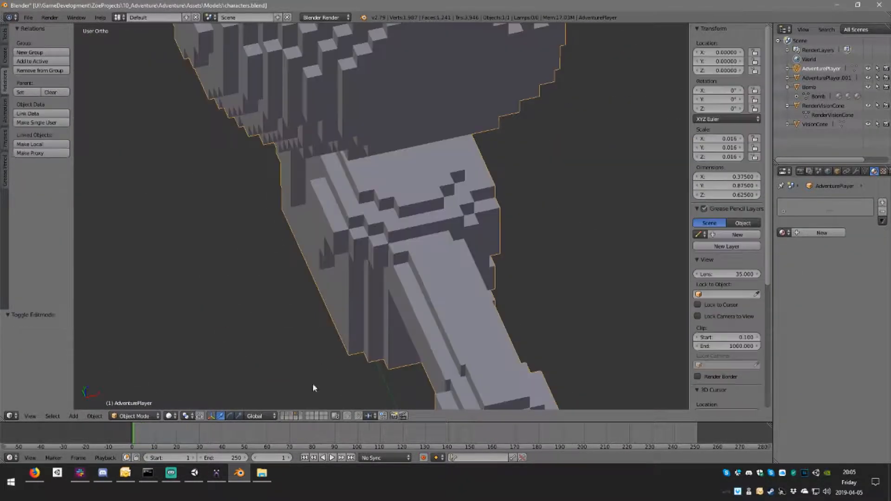
left_click(297, 413, "shift")
middle_click_drag(331, 329, 392, 324)
key("Tab")
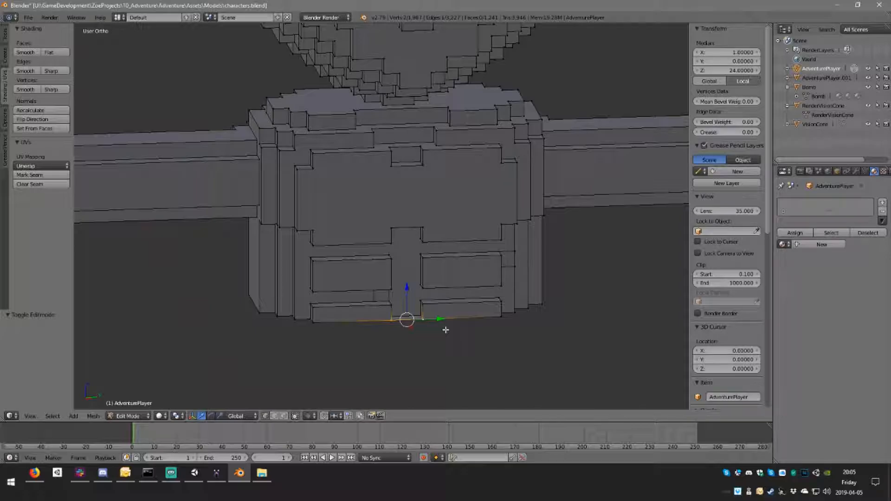
key("x")
left_click(429, 332)
- Close the torso's open underside with a single face along its boundary and leave mesh editing
middle_click_drag(465, 320, 418, 273)
key("a")
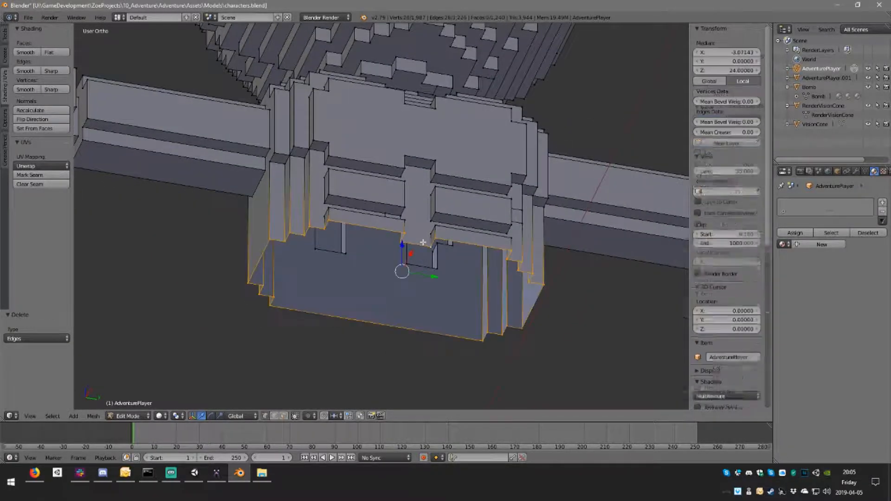
key("a")
middle_click_drag(473, 266, 454, 333)
key("Tab")
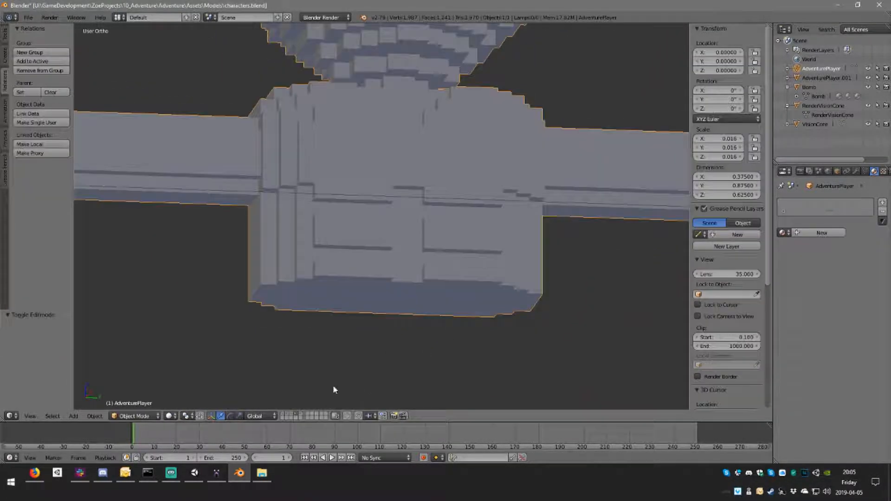
- Show the lower body's layer together with the upper body
left_click(300, 413, "shift")
middle_click_drag(346, 396, 408, 385)
key("a")
- Examine how the upper and lower body parts fit together from several angles
middle_click_drag(460, 327, 448, 221)
right_click(466, 246)
key("z")
key("z")
scroll(448, 221, "down", 3)
right_click(400, 297)
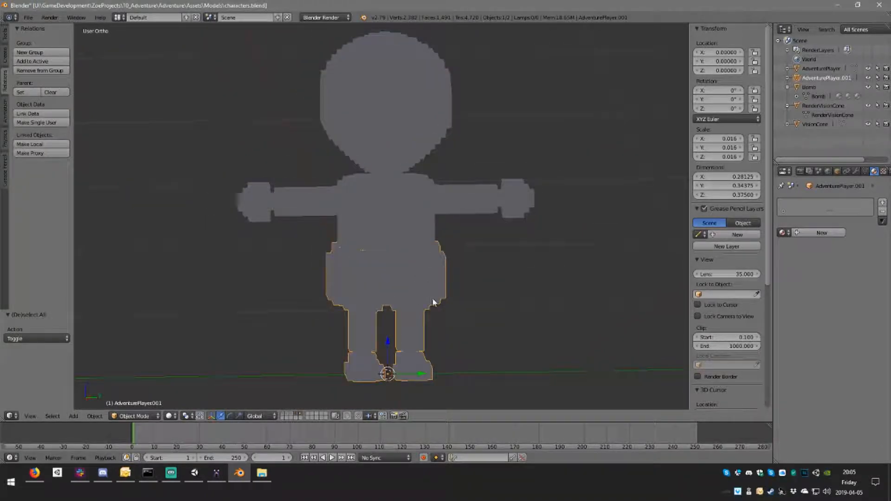
scroll(433, 300, "up", 2)
middle_click_drag(432, 298, 412, 326)
scroll(411, 326, "down", 2)
key("KP_3")
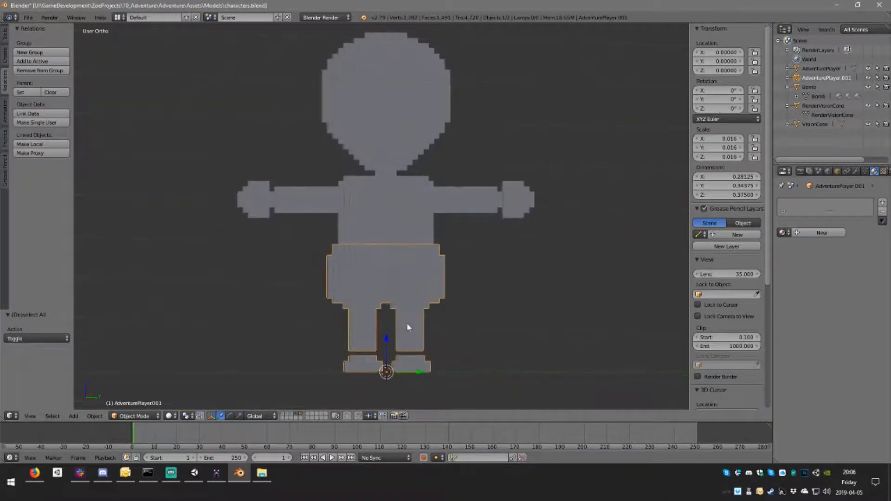
middle_click_drag(413, 325, 418, 289)
scroll(438, 216, "up", 2)
middle_click_drag(469, 219, 431, 251)
scroll(469, 267, "up", 2)
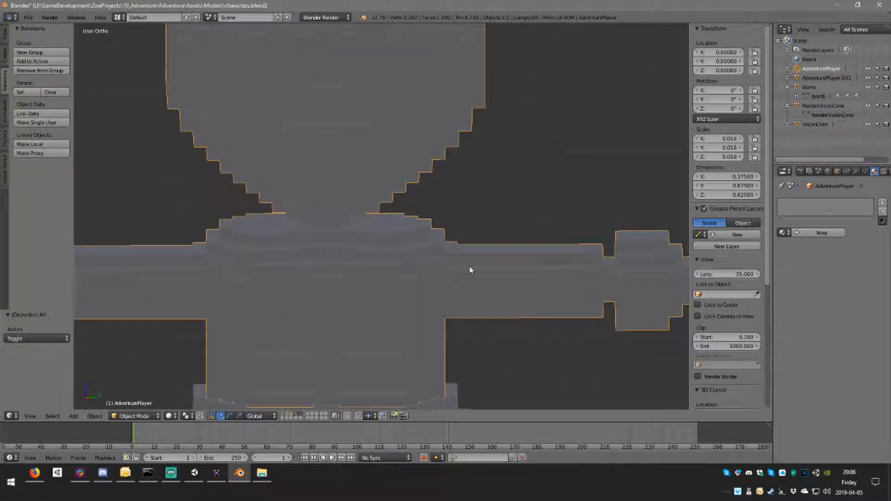
- Delete the torso's side face surrounding the character's right arm
key("Tab")
middle_click_drag(427, 224, 525, 248)
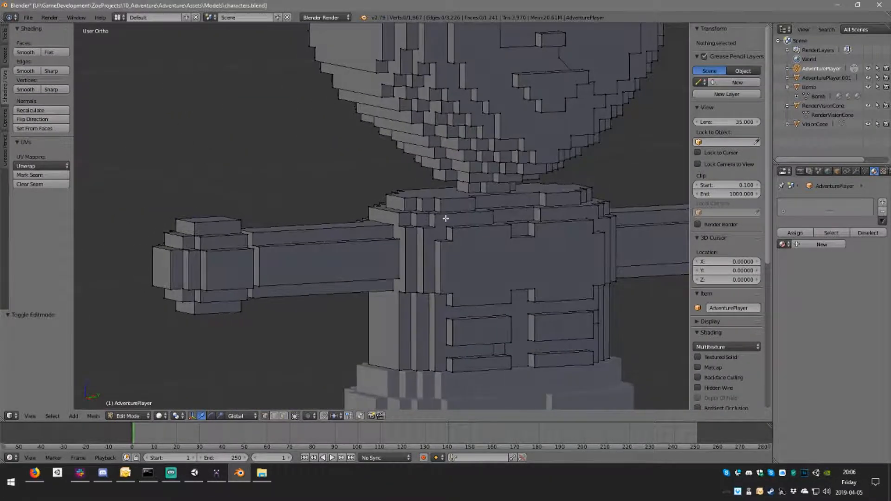
right_click(394, 301)
middle_click_drag(394, 288, 544, 260)
mouse_move(456, 250)
middle_mouse_down()
mouse_move(487, 259)
mouse_move(395, 242)
mouse_move(392, 226)
mouse_move(450, 254)
middle_mouse_up()
key("x")
left_click(395, 242)
scroll(450, 254, "up", 4)
scroll(439, 290, "down", 2)
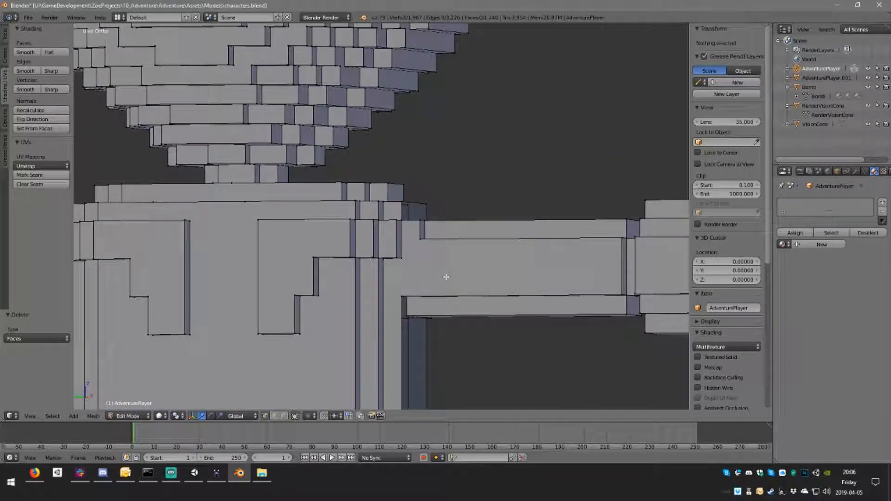
- Delete the back face of the right arm together with its connected strip down the torso
scroll(447, 277, "down", 2)
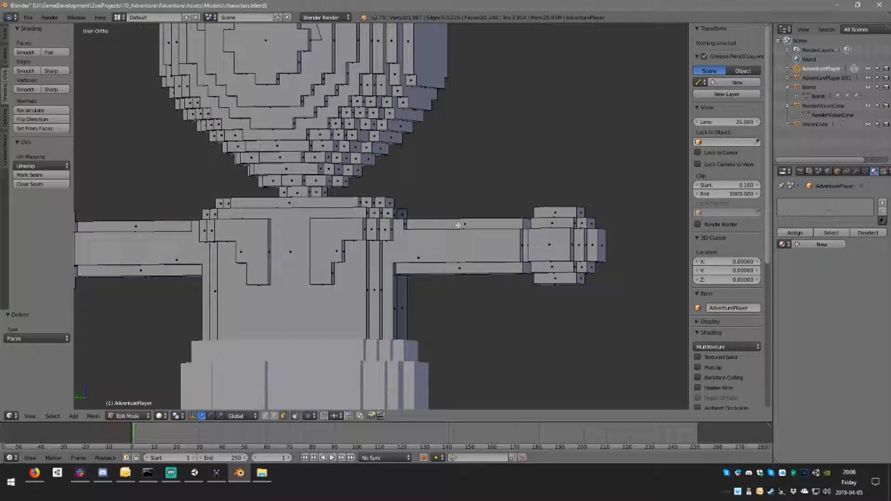
right_click(450, 244)
key("g")
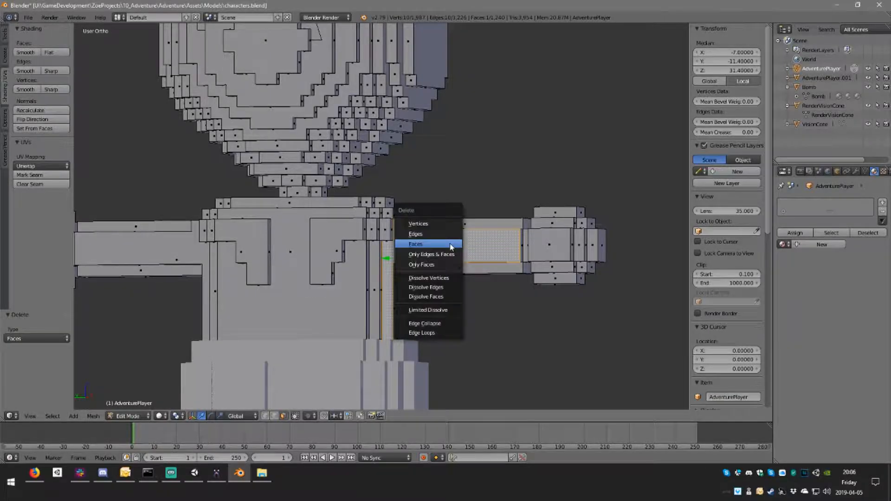
left_click(452, 244)
middle_click_drag(448, 249, 407, 239)
scroll(292, 278, "down", 3)
scroll(412, 245, "down", 3)
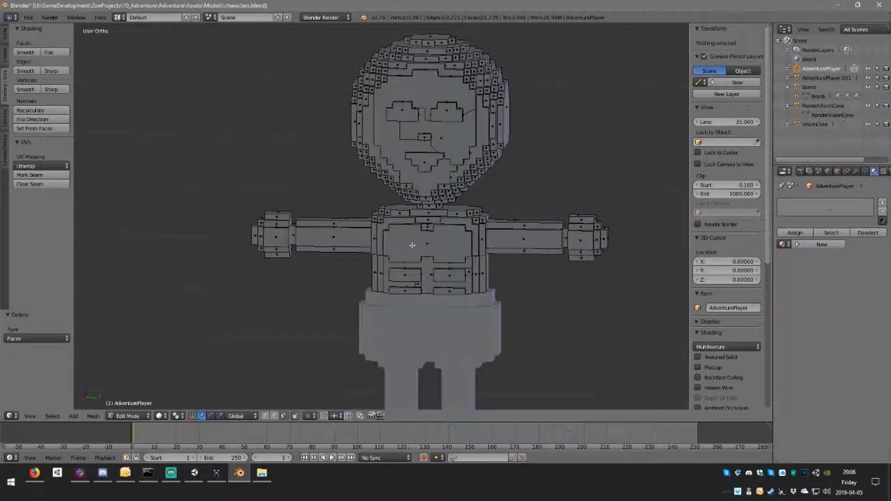
- Delete the recessed faces around the raised blocks on the lower front of the torso
right_click(419, 230)
scroll(406, 170, "up", 6)
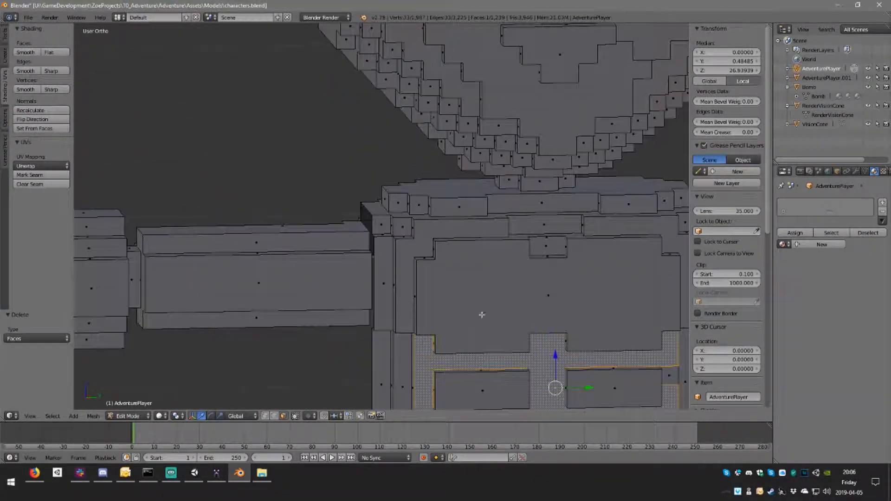
right_click(586, 214, "shift")
middle_click_drag(586, 214, 563, 205)
key("x")
left_click(564, 204)
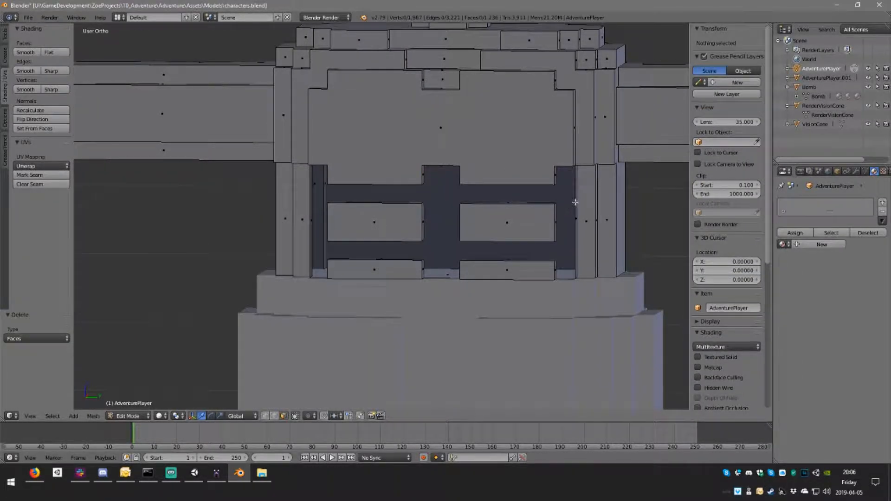
- Apply Limited Dissolve to the whole upper body mesh with a 5° maximum angle, then clear the selection
key("a")
scroll(567, 212, "down", 3)
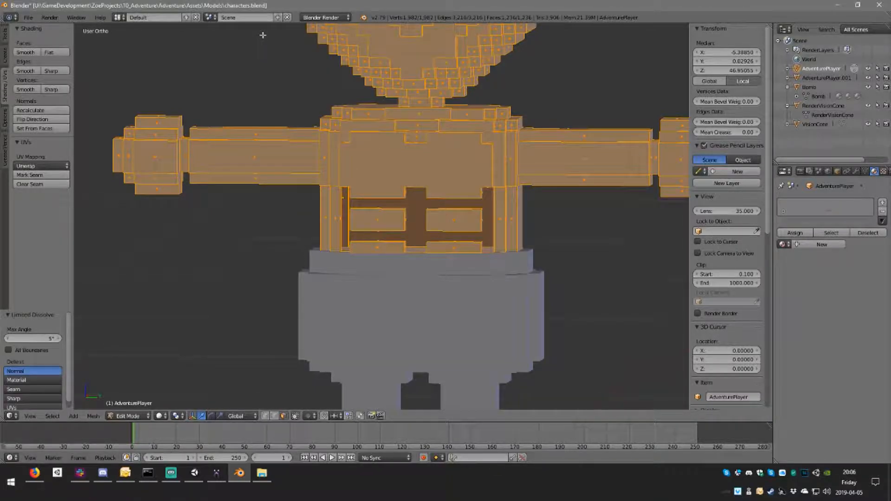
key("a")
- Fill the opening around the torso's lower front blocks with one face along its edge loop
middle_click_drag(381, 218, 398, 234)
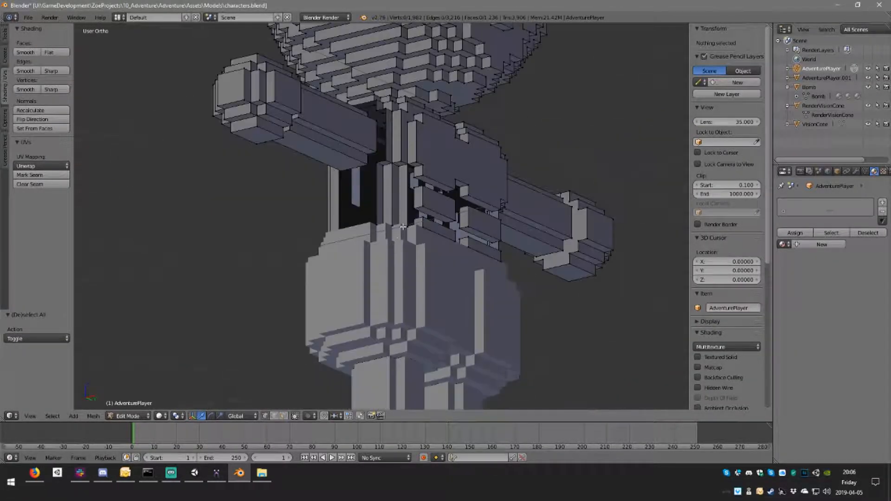
right_click(409, 189, "alt")
middle_click_drag(474, 164, 417, 185)
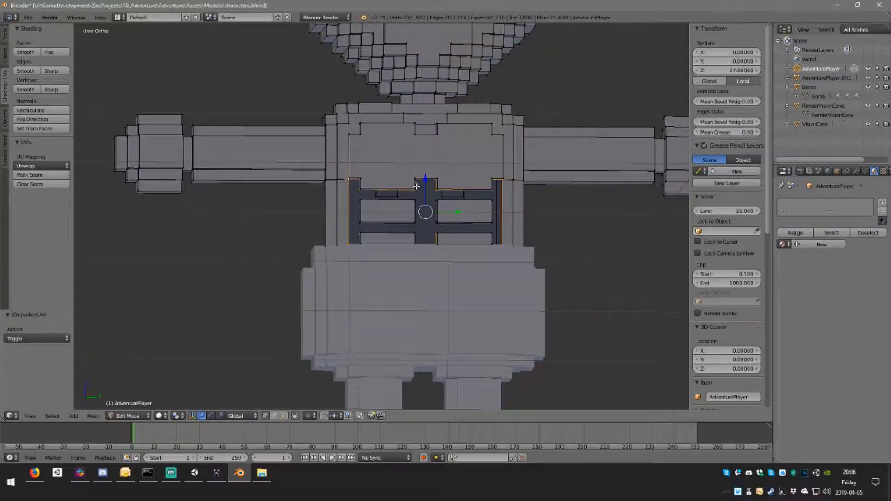
key("a")
scroll(418, 223, "up", 3)
middle_click_drag(422, 222, 469, 203)
scroll(469, 186, "down", 2)
middle_click_drag(468, 172, 318, 197)
scroll(454, 223, "up", 4)
scroll(348, 212, "down", 3)
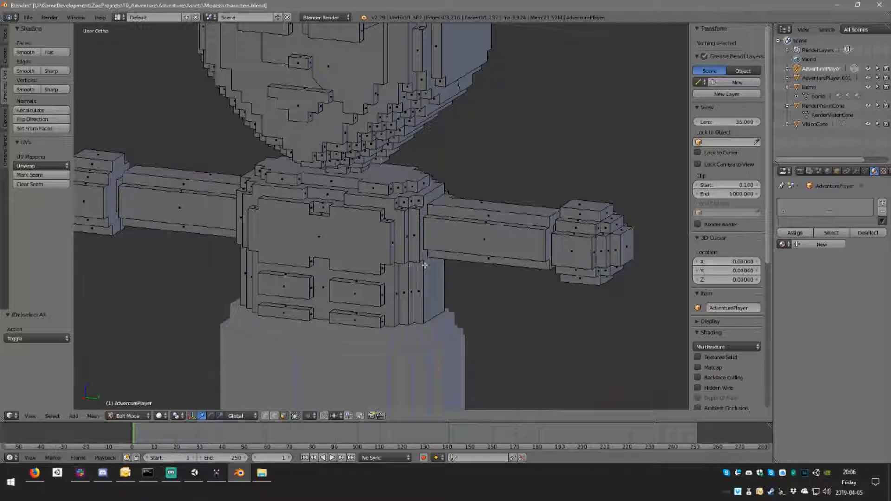
- Delete the back face of the left arm and the torso side face around it
right_click(432, 272)
middle_click_drag(480, 264, 418, 260)
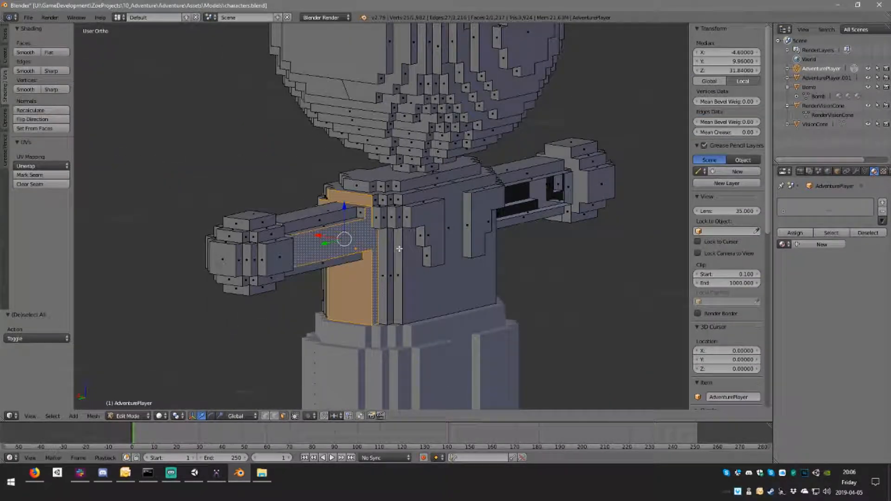
key("x")
left_click(399, 249)
middle_click_drag(422, 236, 409, 269)
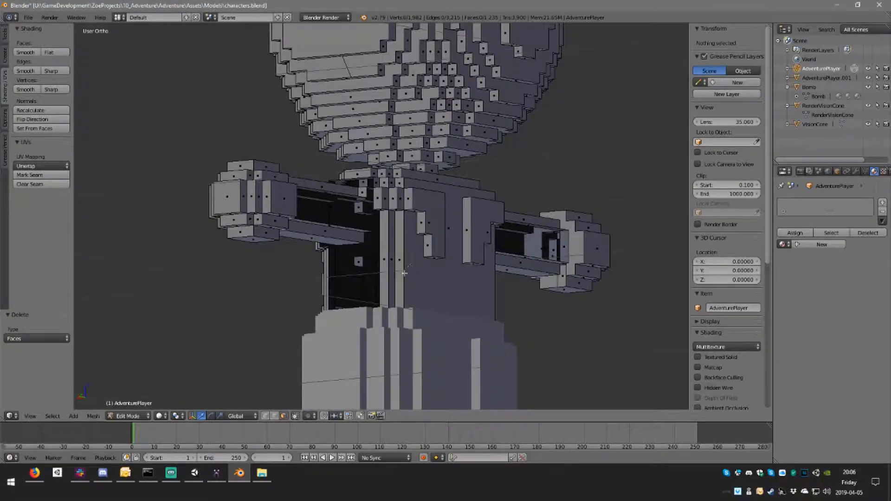
scroll(351, 324, "up", 3)
middle_click_drag(339, 316, 354, 371)
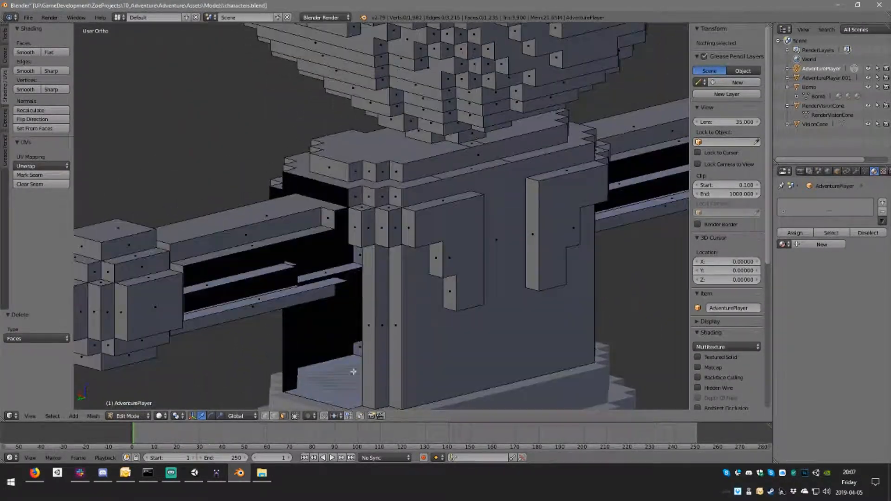
- Examine the openings where the arms meet the torso from the back and front, with vertex selection active
left_click(265, 417)
middle_click_drag(393, 183, 364, 156)
scroll(325, 174, "up", 2)
middle_click_drag(286, 193, 454, 191)
scroll(312, 232, "down", 4)
scroll(454, 189, "down", 2)
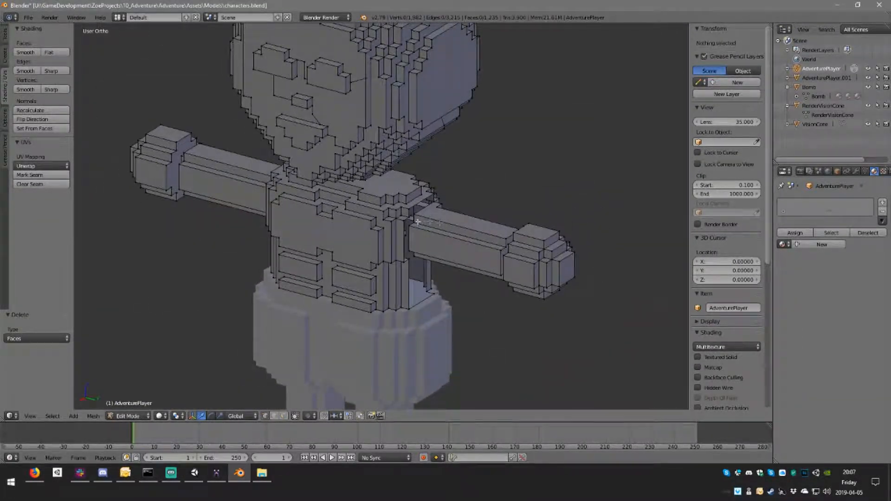
middle_click_drag(452, 223, 522, 220)
scroll(367, 224, "up", 3)
right_click(345, 220)
- Select both arms with their hands in a wireframe right view and separate them into their own object
key("KP_3")
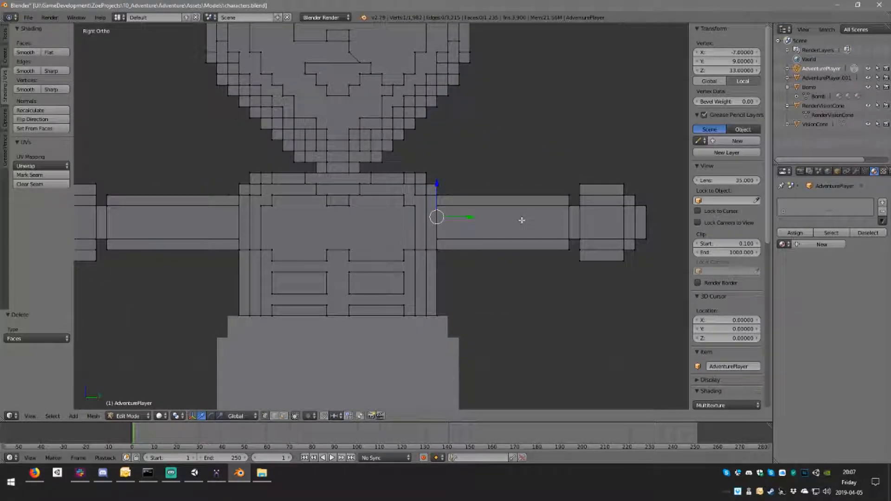
scroll(538, 227, "down", 4)
key("z")
key("a")
scroll(469, 195, "up", 3)
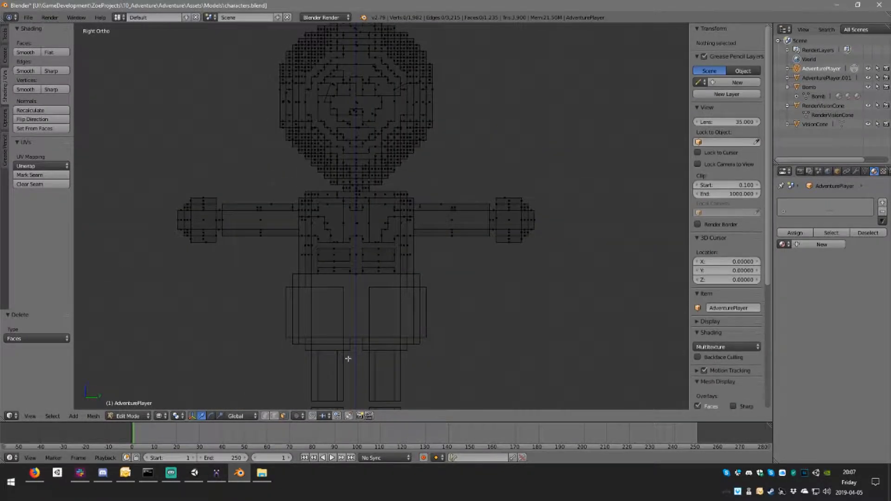
key("a")
key("a")
left_click_drag(446, 166, 664, 275)
scroll(664, 276, "down", 3)
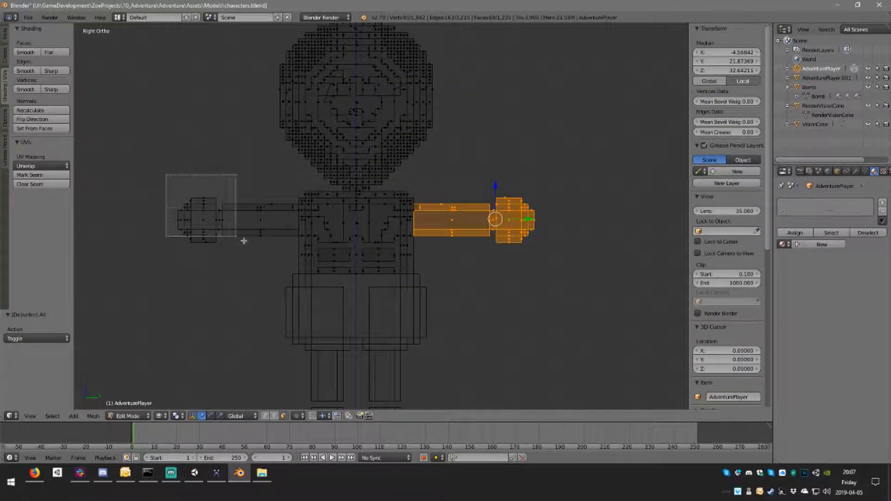
left_click_drag(292, 256, 298, 259)
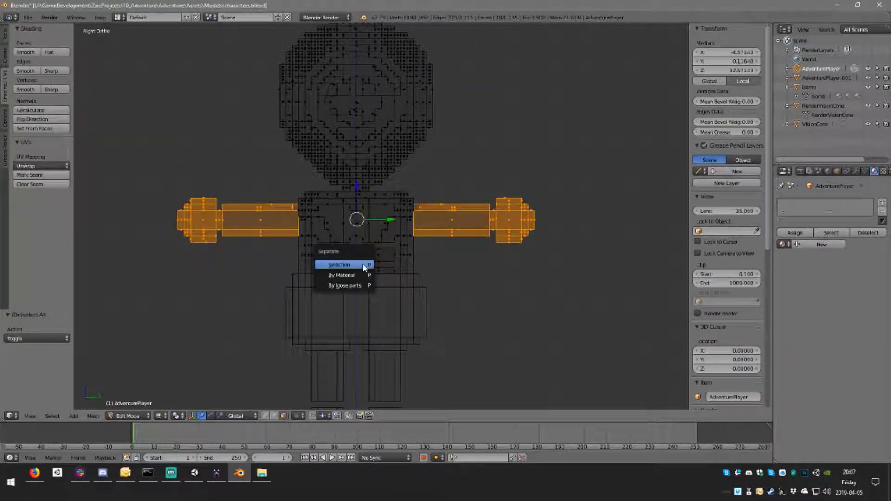
left_click(364, 267)
key("Tab")
- Move the separated arms object to an empty layer, show only that layer, and open the arms mesh for editing
right_click(472, 230)
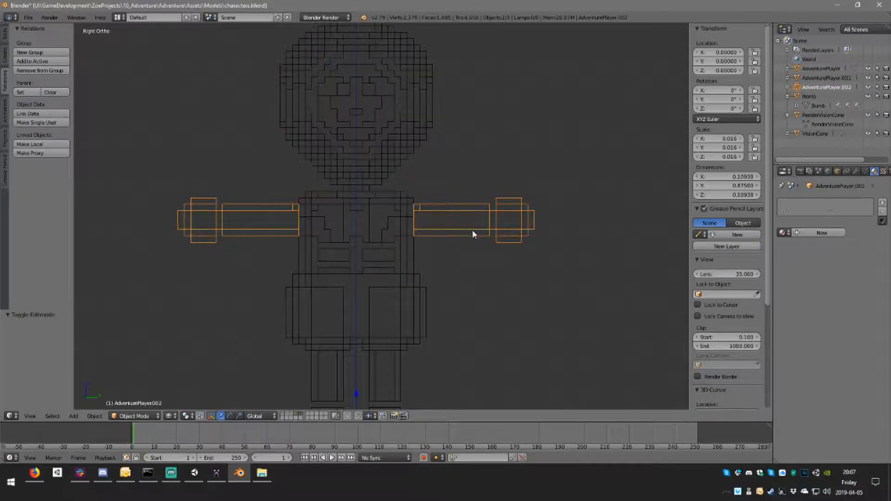
key("m")
left_click(581, 251)
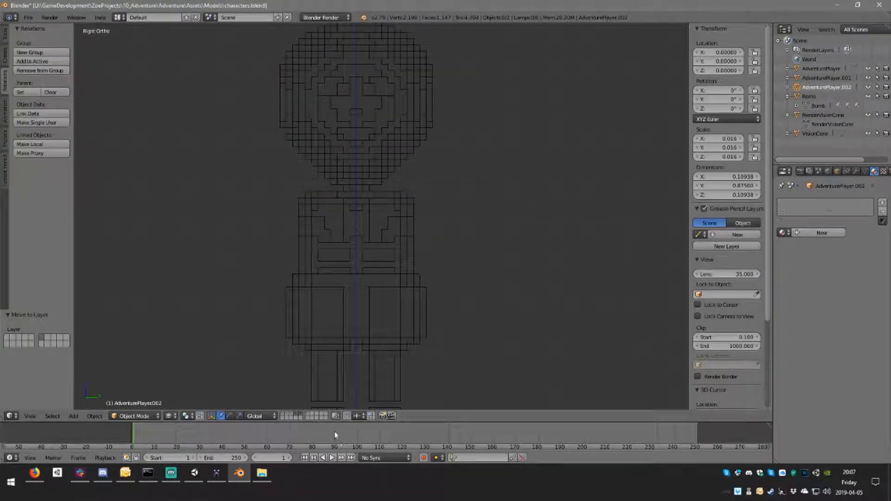
left_click(310, 415)
key("Tab")
- Fill the missing back face and the open shoulder end of the left arm in solid shading
mouse_move(472, 239)
middle_mouse_down()
mouse_move(485, 242)
mouse_move(411, 257)
middle_mouse_up()
key("z")
scroll(410, 257, "up", 5)
middle_click_drag(285, 269, 460, 297, "shift")
scroll(435, 263, "up", 2)
right_click(422, 266)
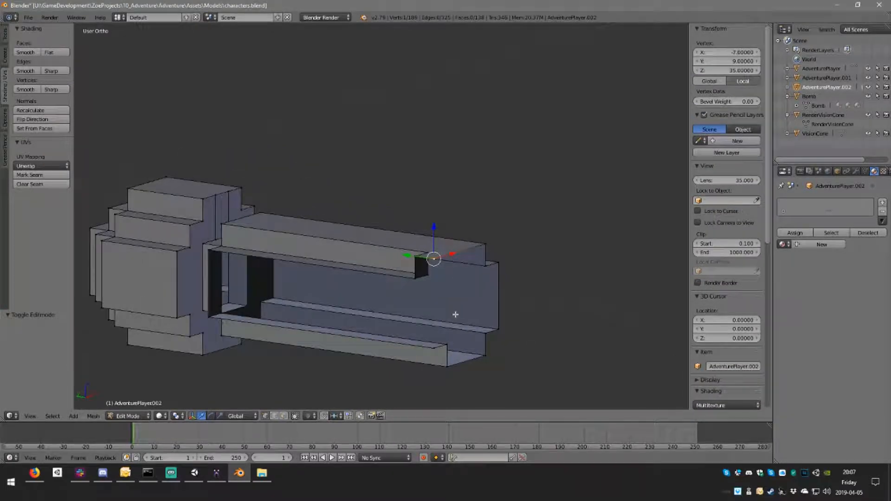
right_click(491, 347, "shift")
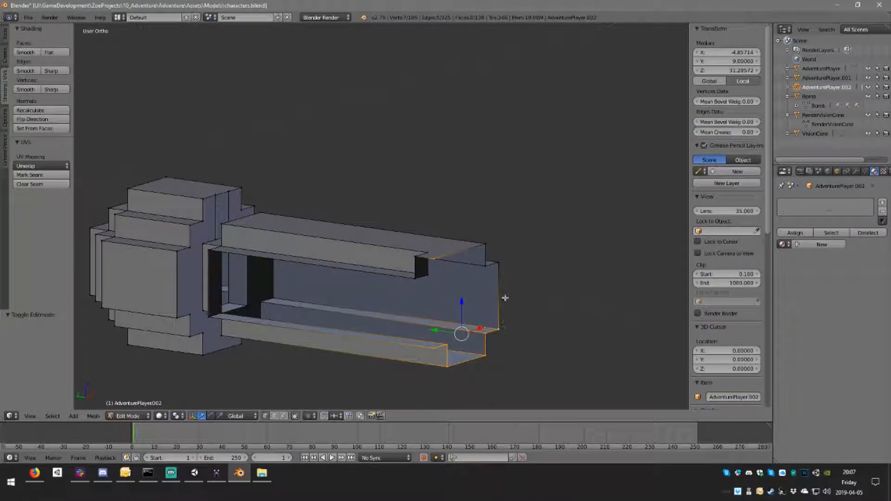
key("f")
key("a")
right_click(436, 285, "alt")
key("f")
key("a")
- Try to fill the opening at the right arm's shoulder end, then undo the fill
scroll(438, 288, "down", 4)
middle_click_drag(437, 288, 498, 265)
middle_click_drag(253, 204, 367, 237, "shift")
middle_click_drag(367, 237, 300, 241)
right_click(340, 222, "alt")
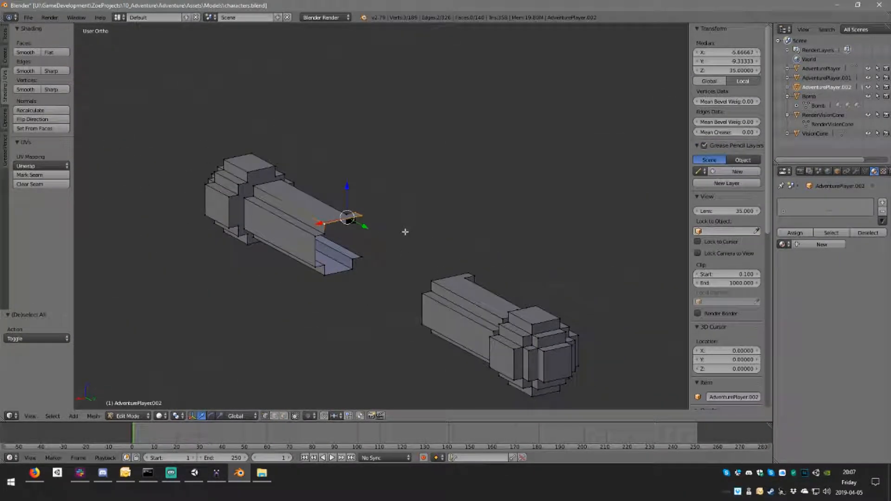
middle_click_drag(434, 238, 369, 239)
key("f")
key("a")
middle_click_drag(567, 275, 543, 256)
key("ctrl+z")
key("ctrl+z")
- Fill the right arm's back opening and shoulder end with faces
middle_click_drag(564, 305, 533, 280)
key("a")
right_click(573, 279, "alt")
key("f")
key("a")
- Select both wrist connectors between the forearms and hands in a wireframe right view and delete their faces
scroll(502, 269, "down", 3)
middle_click_drag(454, 256, 546, 226)
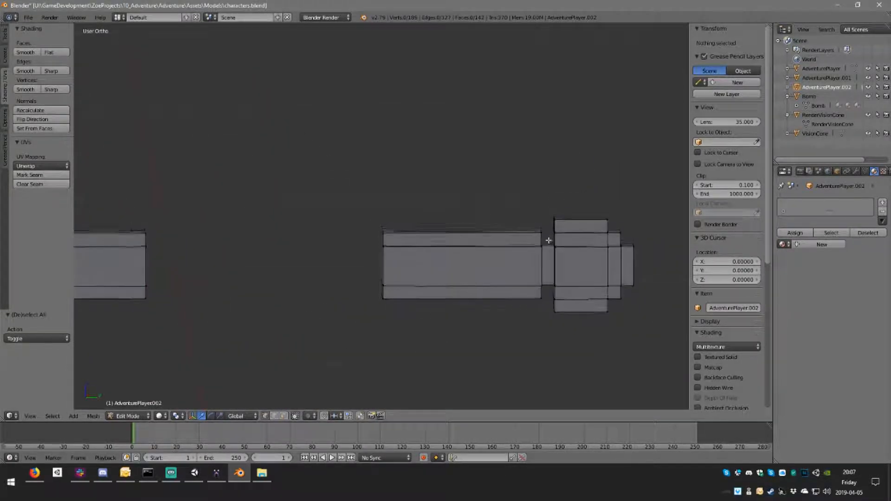
key("KP_1")
key("KP_3")
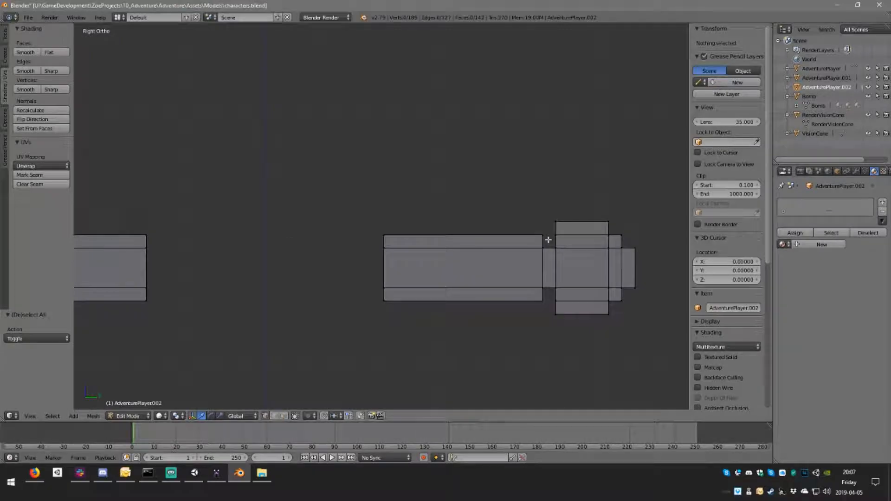
scroll(548, 239, "down", 3)
scroll(310, 403, "down", 1, "shift")
key("z")
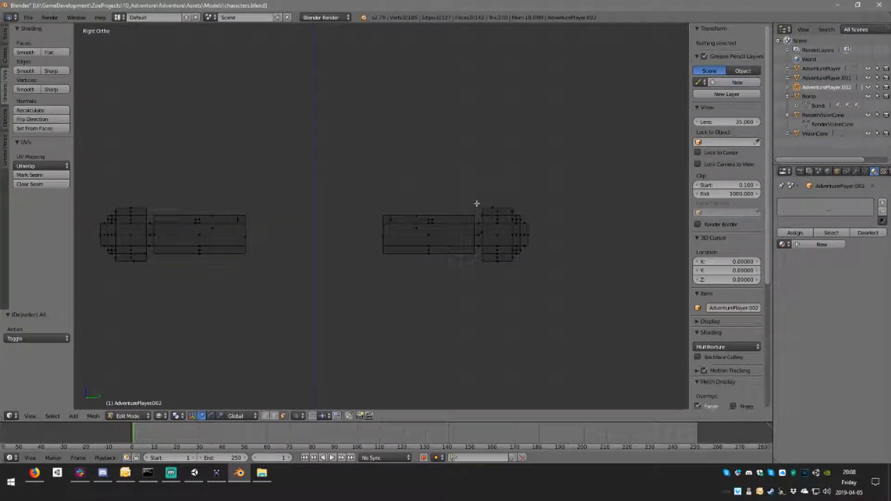
left_click_drag(482, 251, 483, 253)
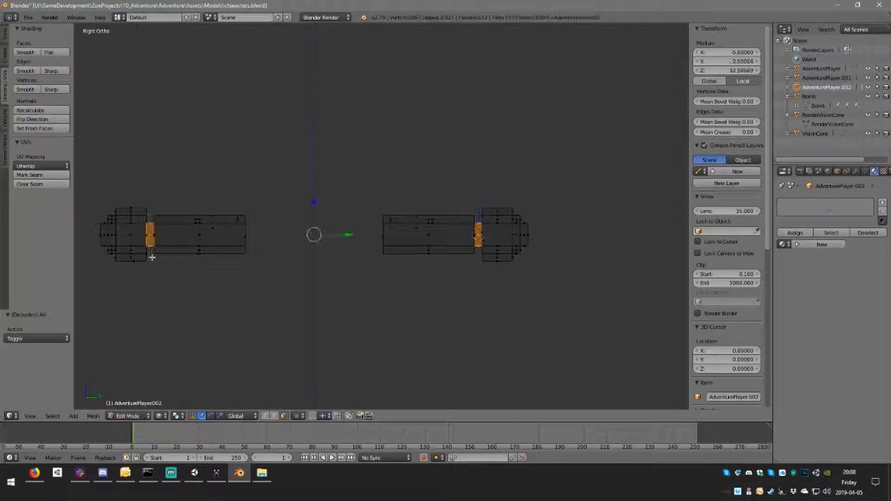
key("x")
left_click(171, 261)
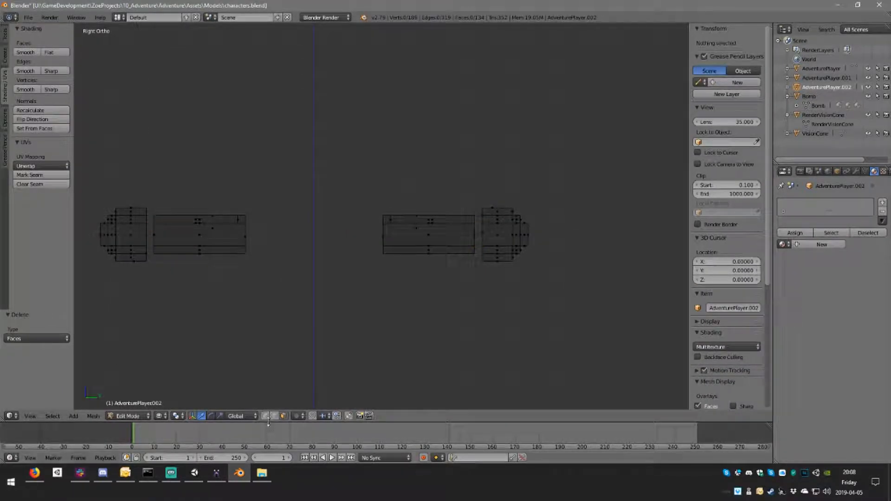
- Delete the vertices around the wrist opening on the inner side of the right hand
middle_click_drag(297, 314, 333, 250)
key("a")
key("a")
scroll(333, 250, "up", 1)
key("z")
scroll(332, 250, "up", 2)
middle_click_drag(283, 280, 300, 262)
middle_click_drag(258, 303, 316, 261, "shift")
right_click(284, 309, "alt")
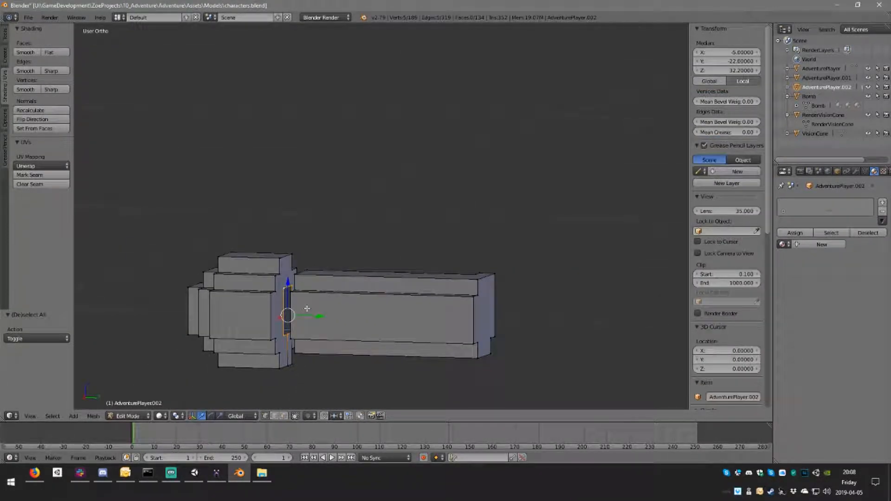
left_click(306, 288)
middle_click_drag(304, 301, 302, 296)
key("space")
key("Escape")
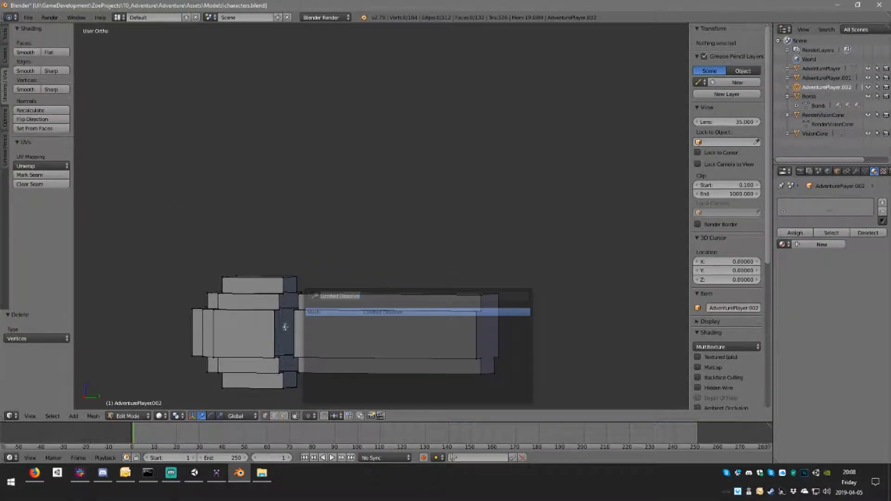
- Delete the left hand's wrist-opening vertices and apply Limited Dissolve to the whole arms mesh with a 5° maximum angle
key("a")
middle_click_drag(445, 325, 176, 251, "shift")
key("a")
middle_click_drag(518, 253, 564, 248)
right_click(567, 249, "alt")
key("a")
key("a")
key("space")
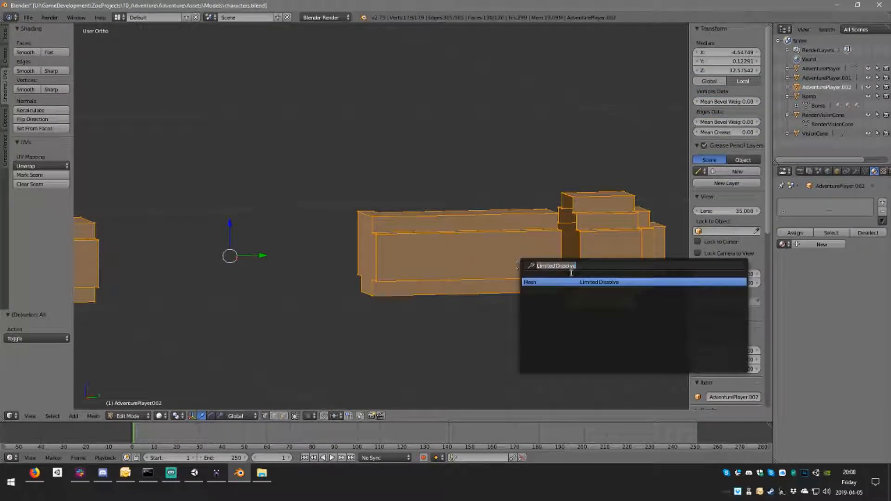
left_click(575, 283)
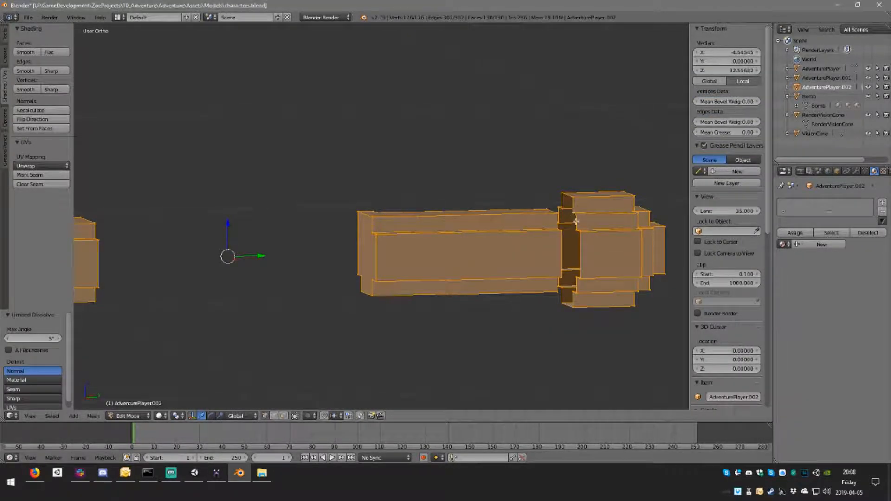
- Fill the open inner side of the left hand with one face along its edge loop
key("a")
right_click(579, 253, "alt")
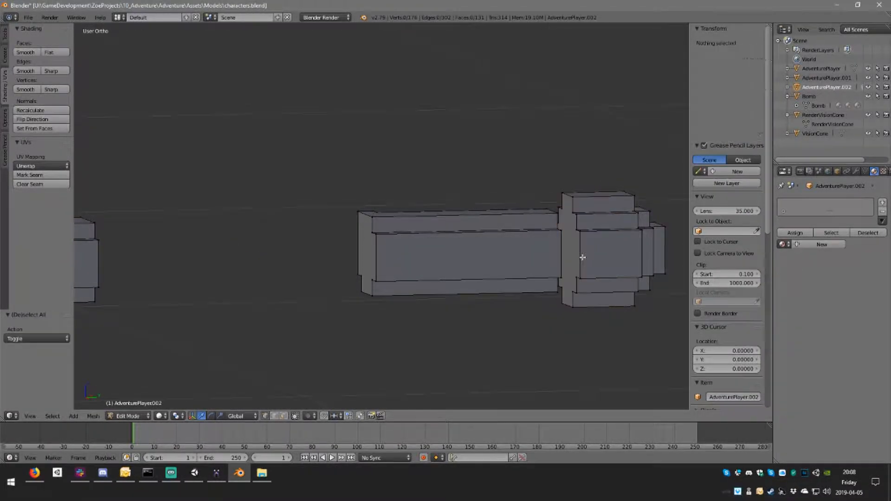
key("a")
- Try to delete the edge loop selected at the left arm's wrist end, then undo the deletion
middle_click_drag(579, 253, 554, 262)
right_click(647, 255, "alt")
middle_click_drag(647, 255, 284, 280)
key("x")
left_click(621, 255)
key("ctrl+z")
scroll(283, 279, "up", 2)
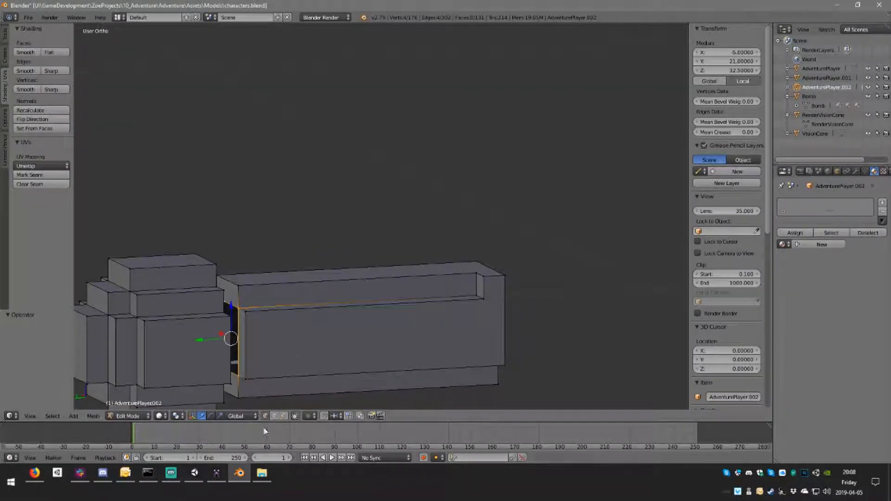
- Delete the leftover faces at the left arm's wrist end using face selection
left_click(285, 416)
right_click(229, 291)
middle_click_drag(423, 312, 514, 301)
scroll(378, 324, "down", 3)
scroll(343, 316, "up", 1)
scroll(343, 316, "up", 2)
middle_click_drag(271, 344, 376, 343)
key("f")
- Delete the remaining stray faces in the wrist gaps of the right and left arms
right_click(615, 323)
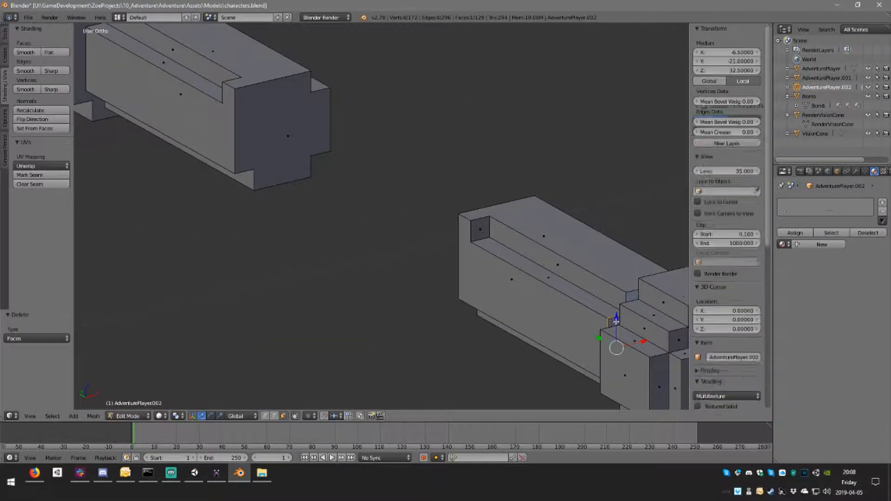
key("x")
key("f")
middle_click_drag(621, 327, 270, 270)
right_click(268, 275)
key("x")
left_click(301, 278)
- Apply Limited Dissolve with a 5° maximum angle to all of the cleaned-up arm geometry
key("a")
key("space")
key("Return")
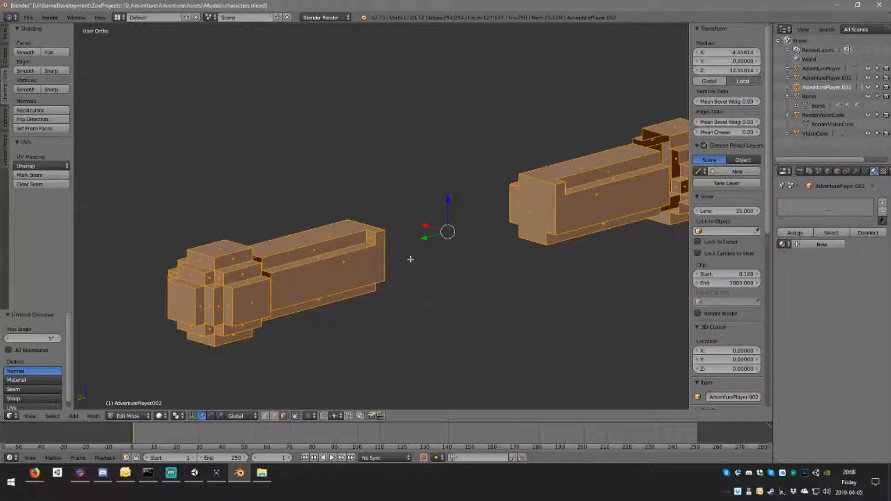
- Fill the open wrist ends of both forearms and the inner side of the right hand, then clear the selection
right_click(261, 257, "alt")
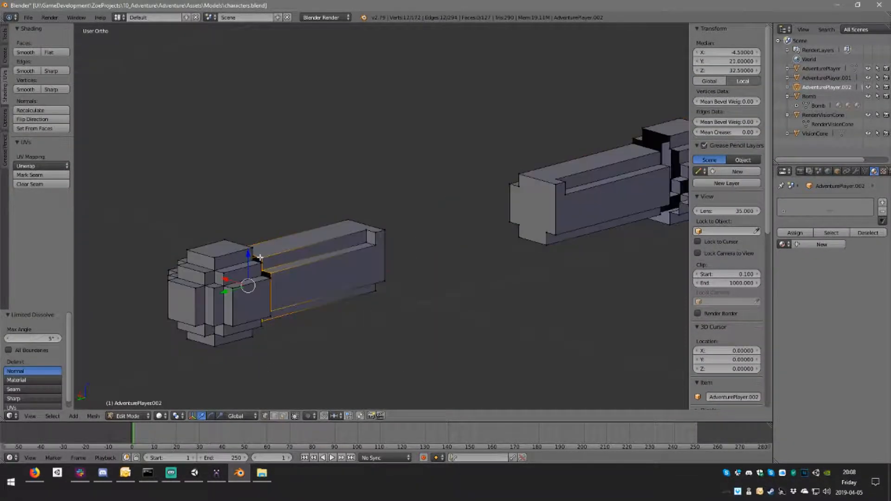
key("a")
middle_click_drag(324, 268, 570, 200)
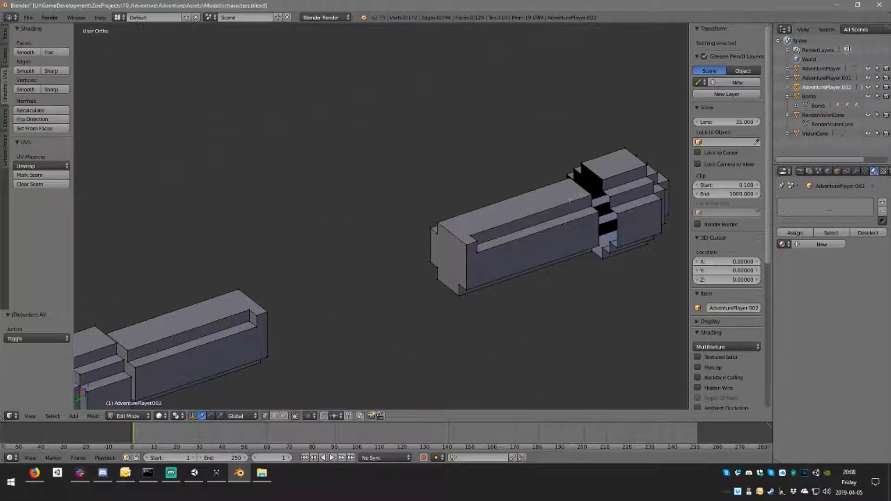
right_click(596, 175, "alt")
key("f")
key("a")
scroll(525, 239, "down", 4)
middle_click_drag(525, 239, 492, 201)
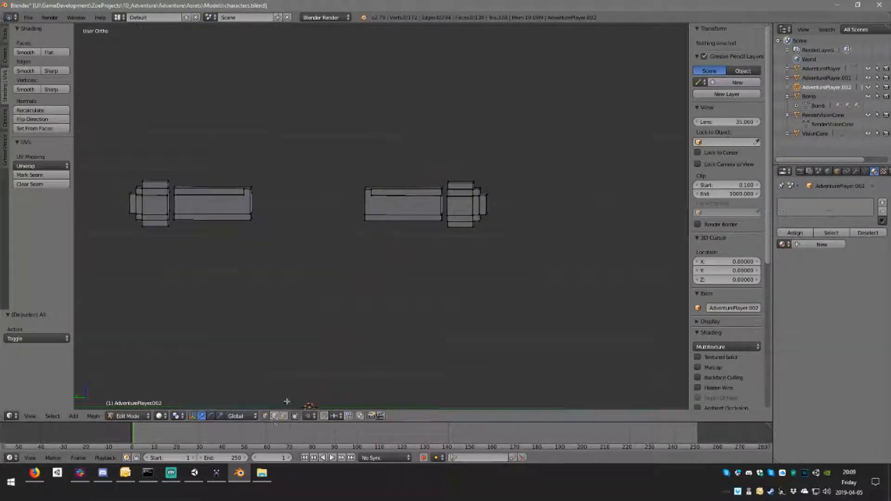
- Leave the arms mesh, switch to the layer with the head and torso, and open the upper body mesh for editing
key("Tab")
left_click(297, 414, "shift")
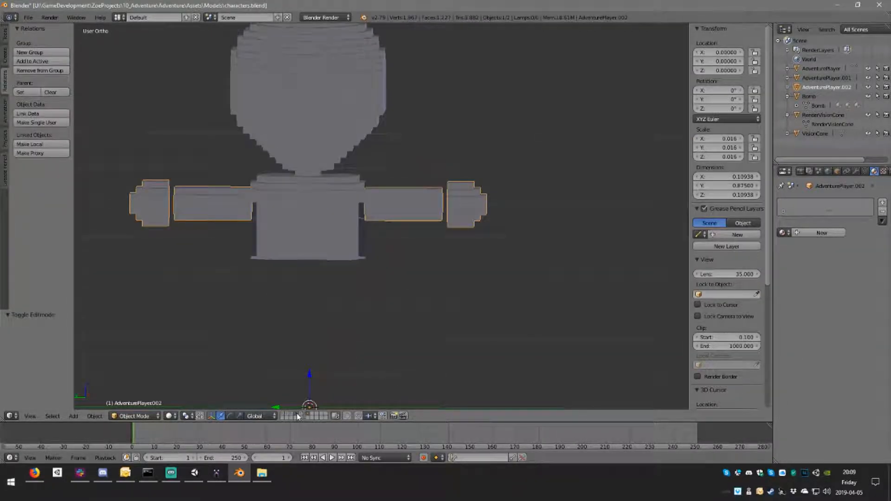
left_click(297, 414, "shift")
left_click(297, 414, "shift")
left_click(297, 417)
key("Tab")
middle_click_drag(354, 221, 489, 303)
scroll(424, 285, "up", 2)
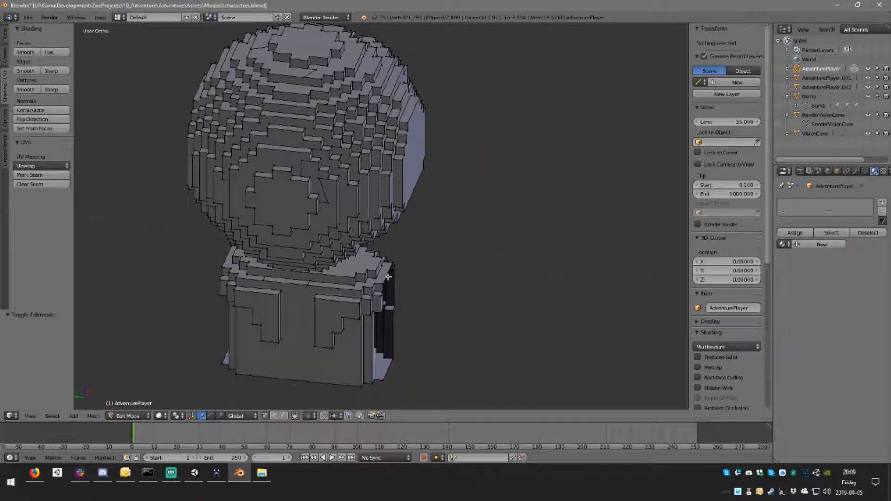
- Try to fill the torso's open side along its edge loop, then undo the fill
right_click(379, 305, "alt")
middle_click_drag(438, 288, 438, 242)
key("f")
key("a")
key("ctrl+z")
key("ctrl+z")
- Close the torso's open right side with faces, starting from the vertices at its lower back corner
scroll(370, 393, "up", 2)
middle_click_drag(371, 392, 404, 335)
right_click(375, 355)
right_click(364, 356, "shift")
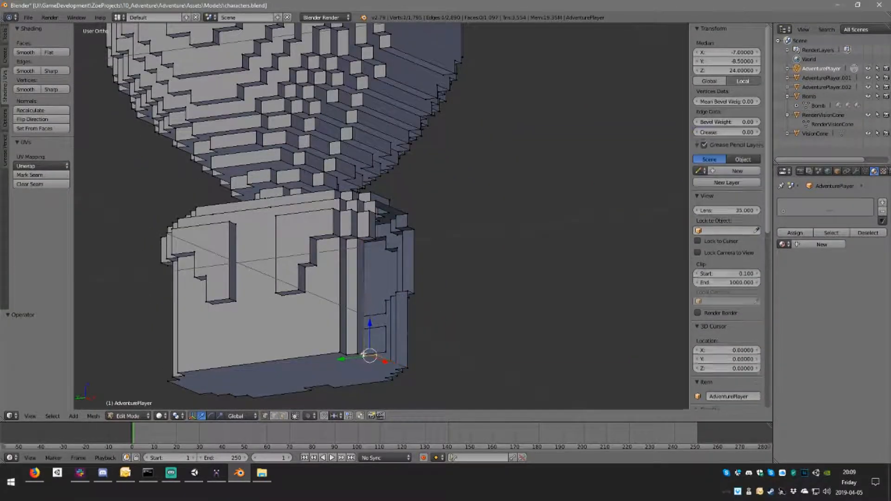
middle_click_drag(374, 239, 528, 243)
key("a")
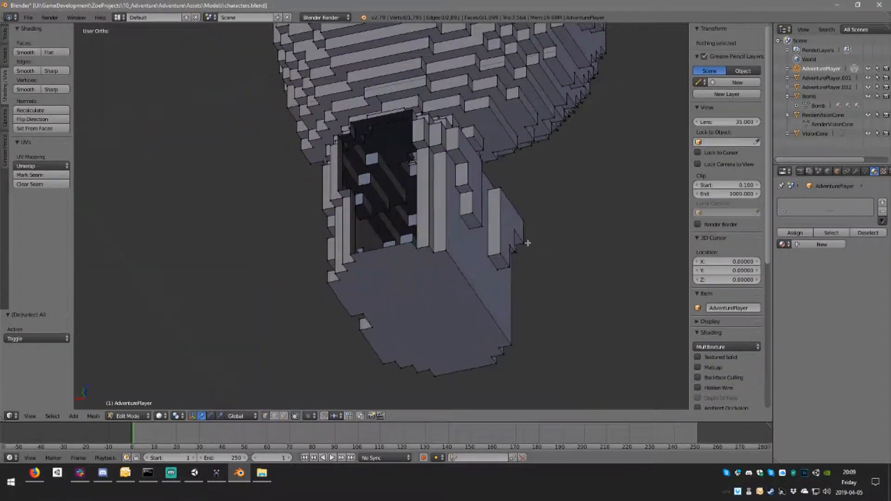
- Close the torso's open left side with faces in the same way
middle_click_drag(430, 166, 374, 189)
right_click(299, 189)
right_click(304, 192, "shift")
middle_click_drag(302, 350, 408, 278)
key("a")
right_click(411, 280)
middle_click_drag(425, 285, 401, 287)
key("a")
- Delete the short vertical edge at the upper back corner of the torso's filled left side
middle_click_drag(464, 285, 432, 291)
scroll(418, 283, "down", 3)
middle_click_drag(395, 251, 409, 284)
scroll(442, 260, "up", 3)
right_click(343, 262)
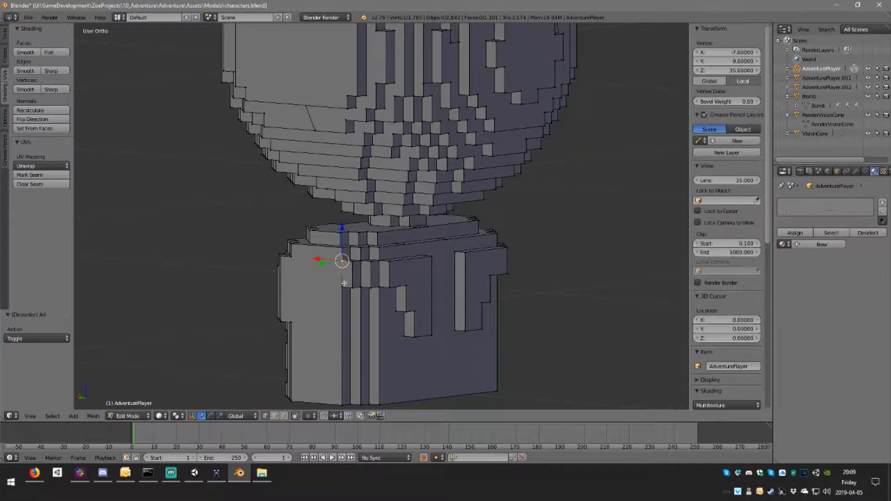
right_click(343, 287, "shift")
left_click(368, 296)
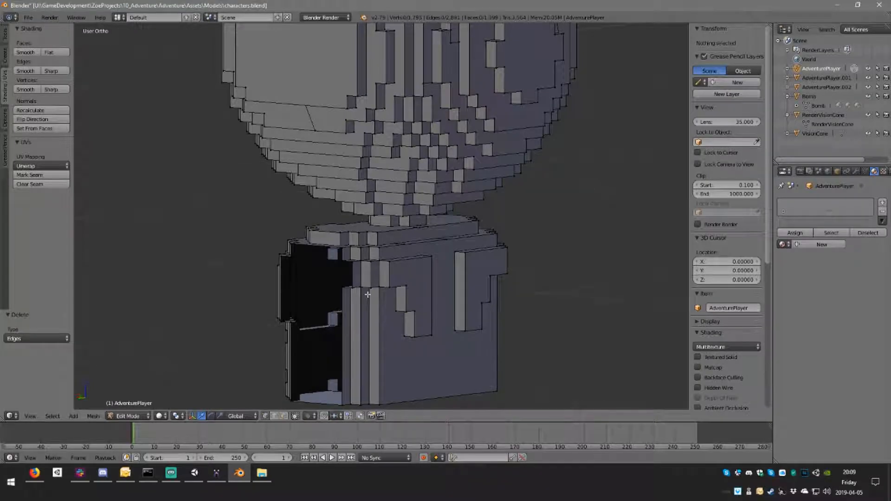
- Fill the torso's open left side with a single face along its edge loop
right_click(344, 307, "alt")
key("f")
key("a")
- Delete the two short vertical edges at the upper corner of the torso's right side and fill the opening along its edge loop
middle_click_drag(473, 289, 358, 282)
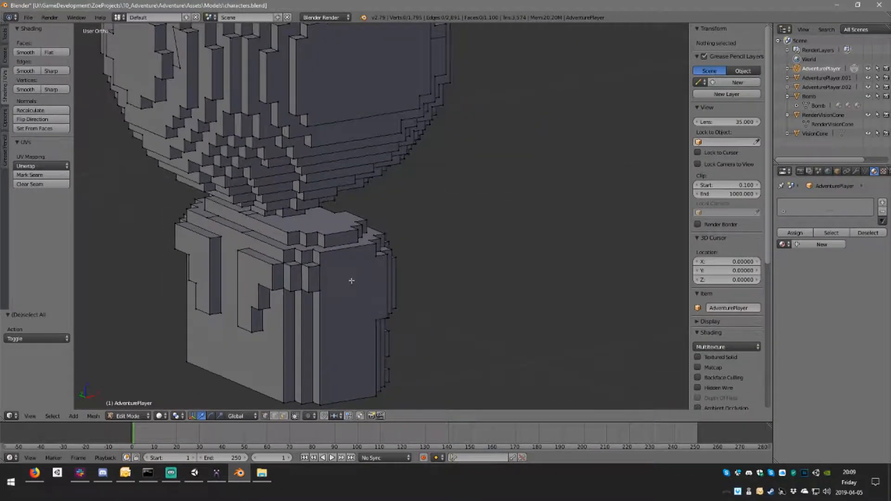
right_click(321, 267)
right_click(323, 291, "shift")
key("x")
left_click(324, 291)
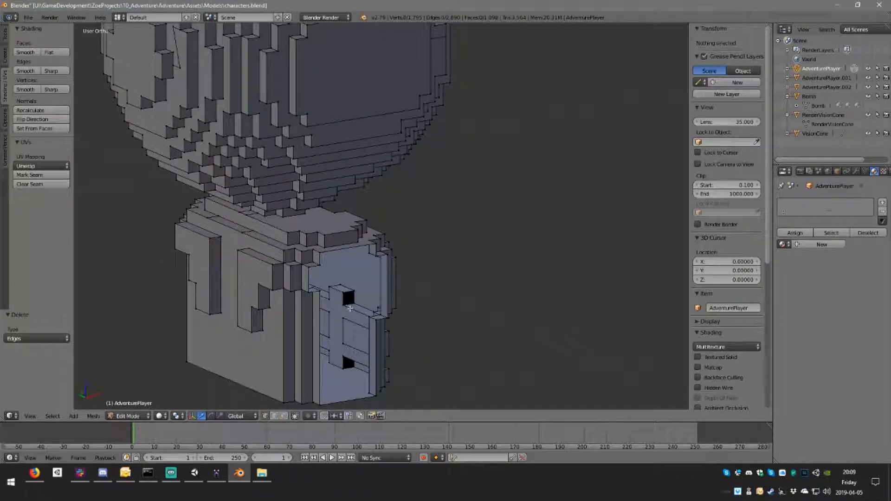
right_click(319, 322, "alt")
key("f")
key("a")
- Delete the narrow horizontal ledge face that runs around the torso just below its top block
middle_click_drag(410, 314, 450, 220)
scroll(338, 261, "down", 3)
scroll(449, 220, "up", 6)
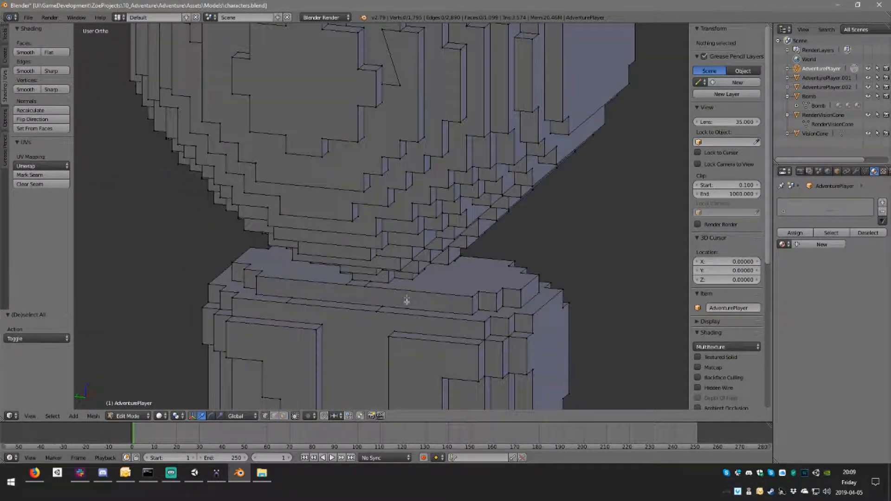
right_click(369, 308, "alt")
key("x")
left_click(419, 315)
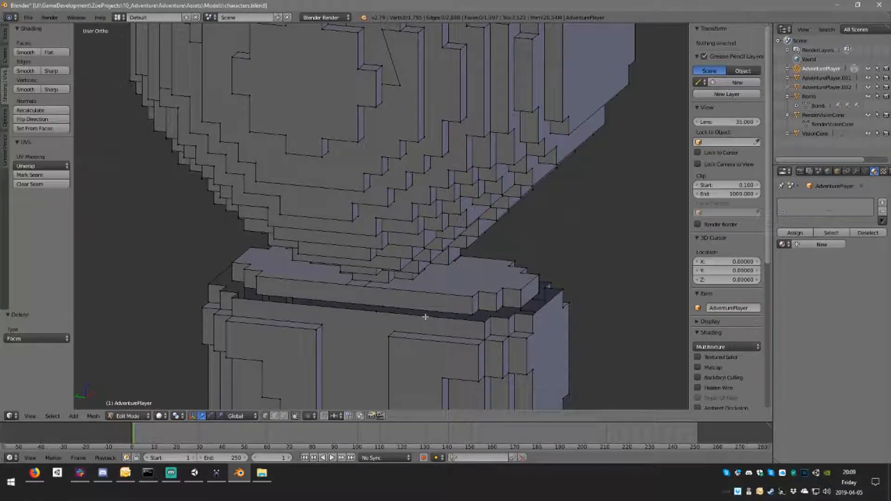
- Run Limited Dissolve on the whole mesh and fill the open torso ledge with a face along its edge loop
key("a")
key("space")
left_click(444, 332)
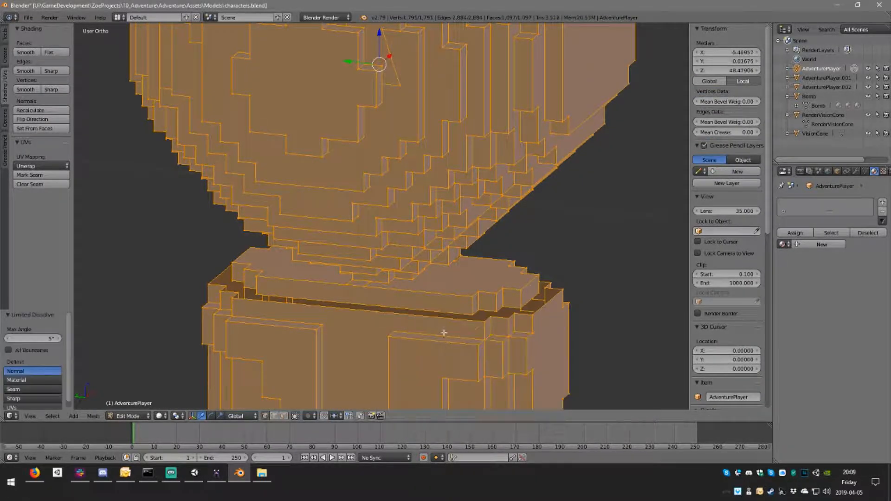
key("a")
right_click(413, 316, "alt")
key("f")
key("a")
- Delete the torso's top face around the neck
mouse_move(534, 312)
middle_mouse_down()
mouse_move(433, 304)
mouse_move(463, 297)
mouse_move(341, 296)
mouse_move(383, 295)
mouse_move(391, 286)
middle_mouse_up()
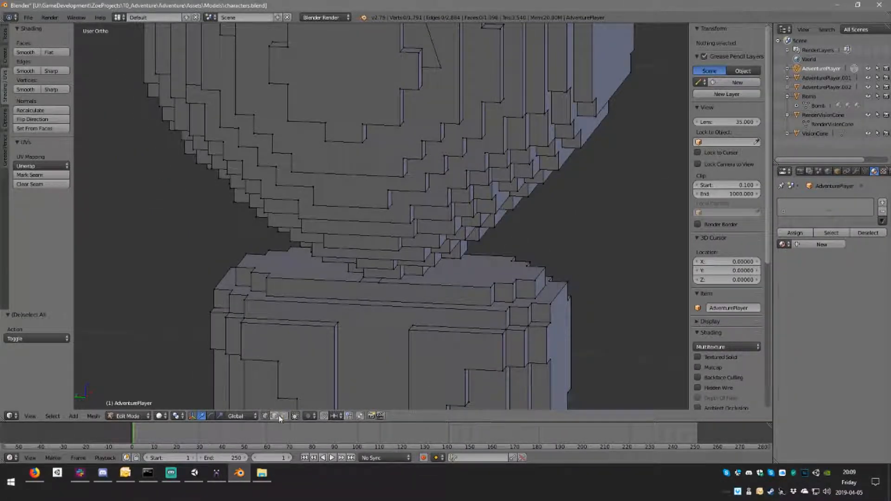
right_click(465, 276)
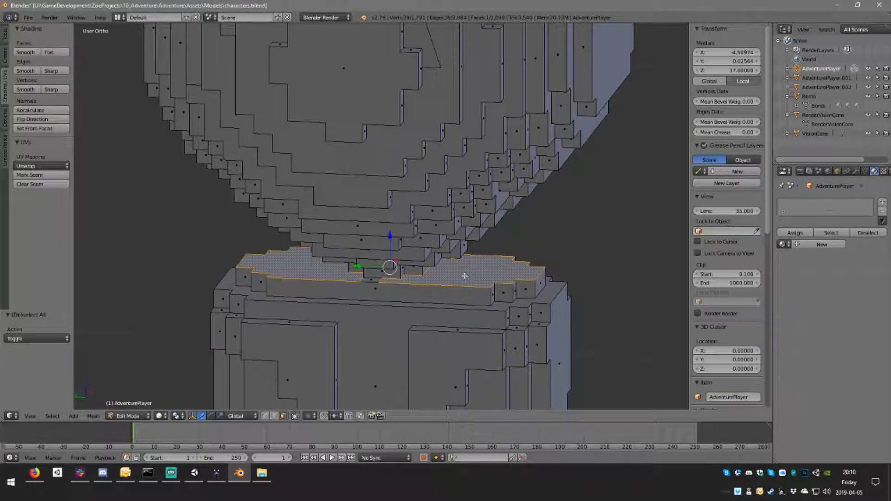
key("x")
left_click(399, 285)
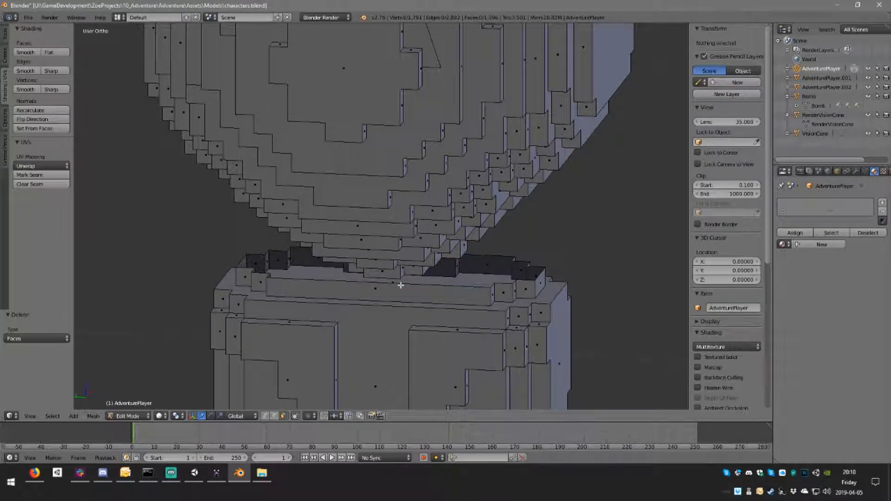
- Run Limited Dissolve on the whole mesh and fill the torso's open top along its edge loop
key("a")
key("space")
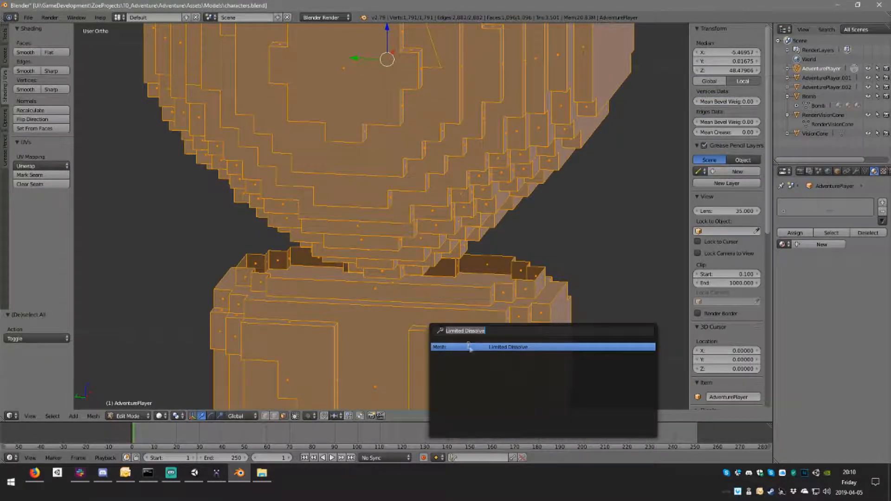
left_click(470, 347)
key("a")
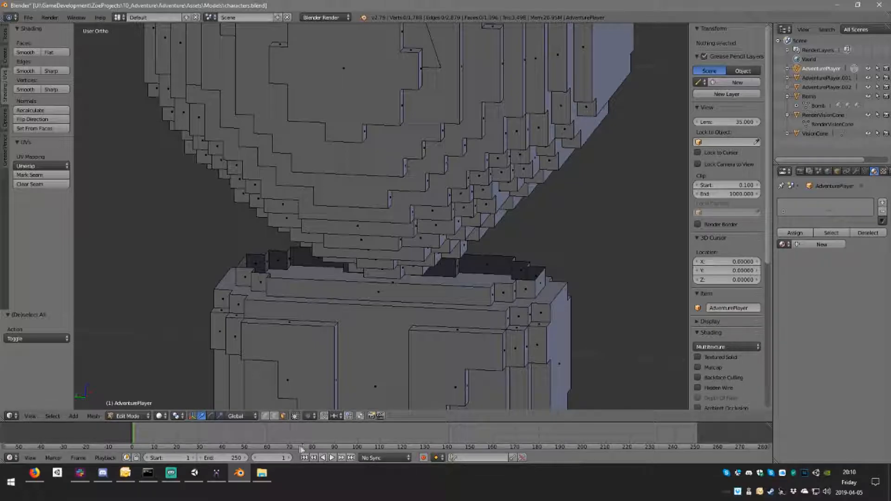
left_click(266, 418)
right_click(466, 277, "alt")
key("f")
key("a")
- Delete the row of neck faces connecting the head to the torso, using a front wireframe view
middle_click_drag(504, 281, 345, 264)
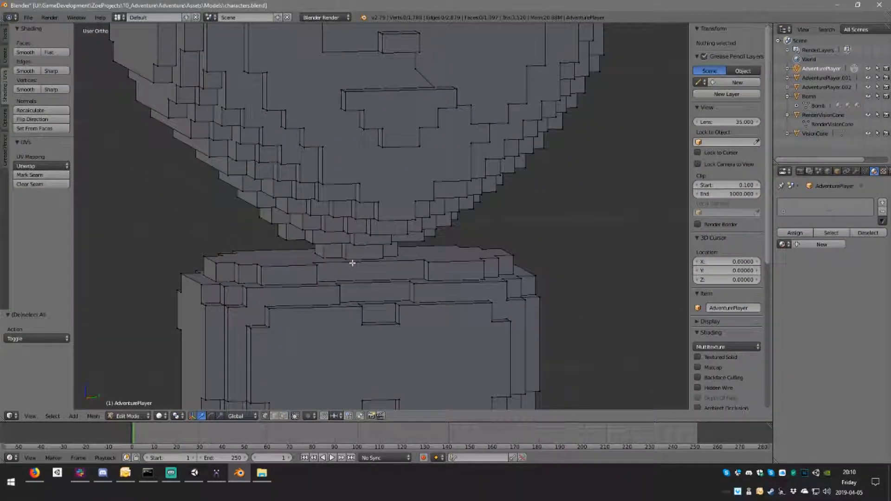
key("KP_1")
key("z")
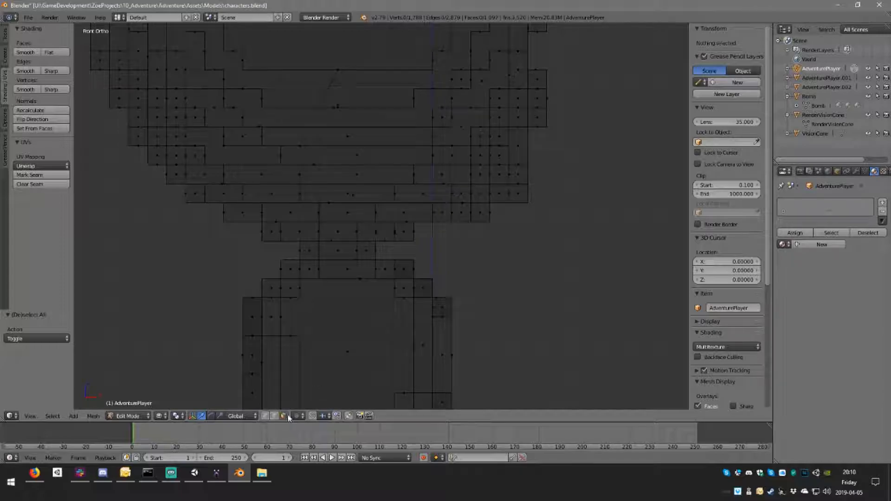
left_click_drag(393, 249, 397, 256)
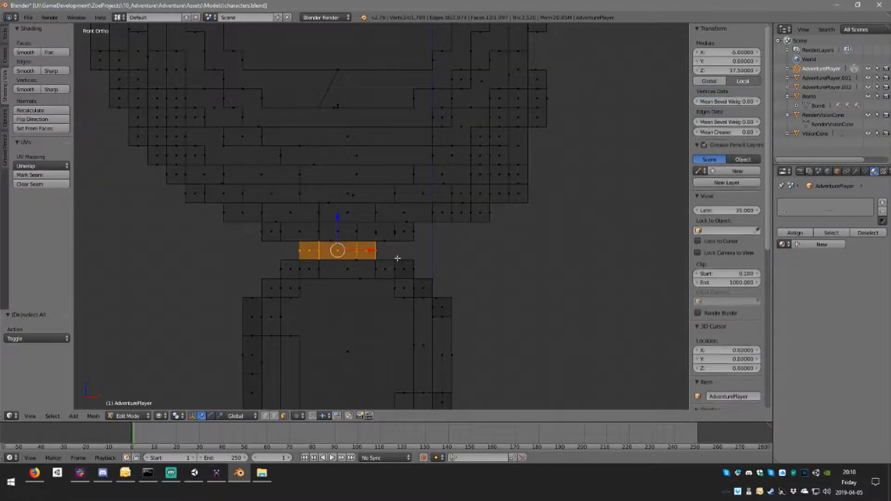
key("x")
left_click(398, 263)
mouse_move(364, 305)
middle_mouse_down()
mouse_move(400, 275)
mouse_move(372, 293)
mouse_move(386, 274)
mouse_move(349, 259)
mouse_move(362, 279)
mouse_move(358, 242)
mouse_move(278, 239)
middle_mouse_up()
key("z")
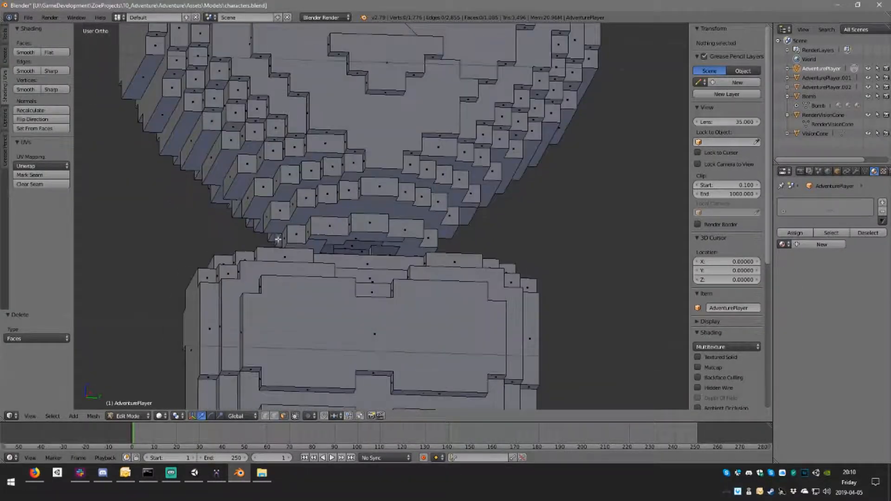
- Delete the remaining faces on the head's underside around the neck hole
right_click(357, 234)
middle_click_drag(357, 234, 355, 239)
key("x")
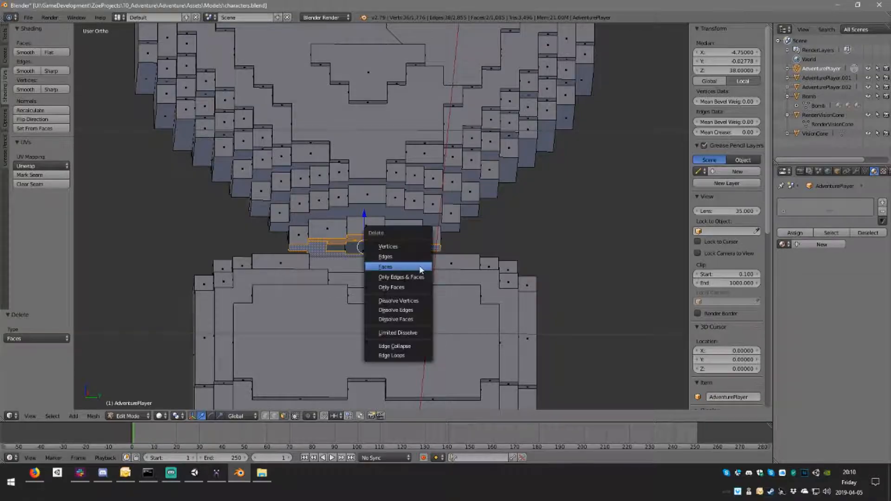
left_click(420, 261)
- Run Limited Dissolve on the whole mesh and fill the hole in the head's underside with a face
key("space")
key("Escape")
key("a")
key("a")
key("a")
key("space")
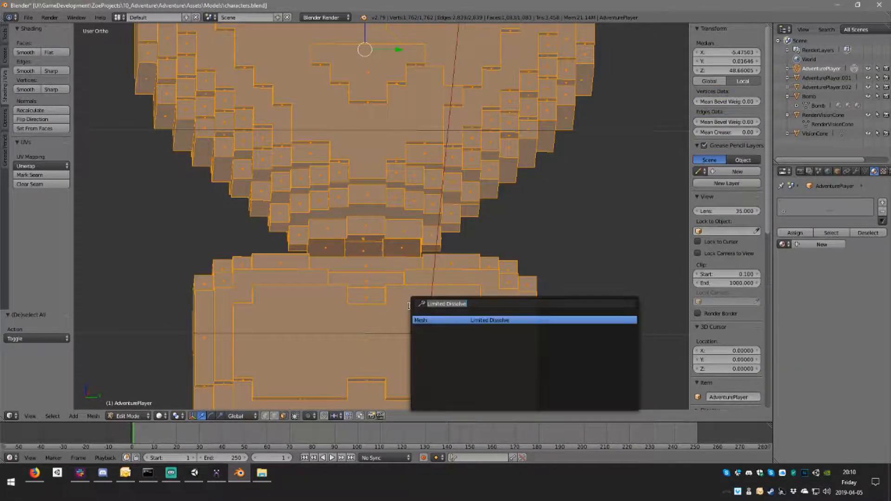
key("Return")
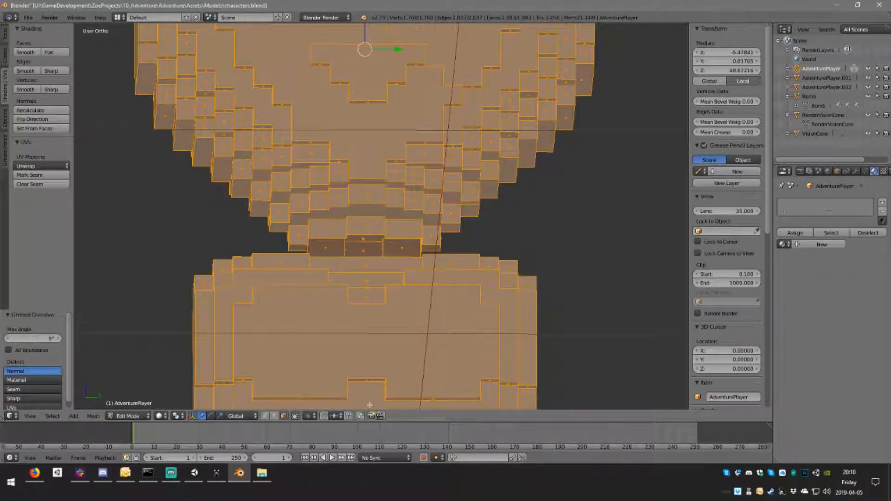
key("a")
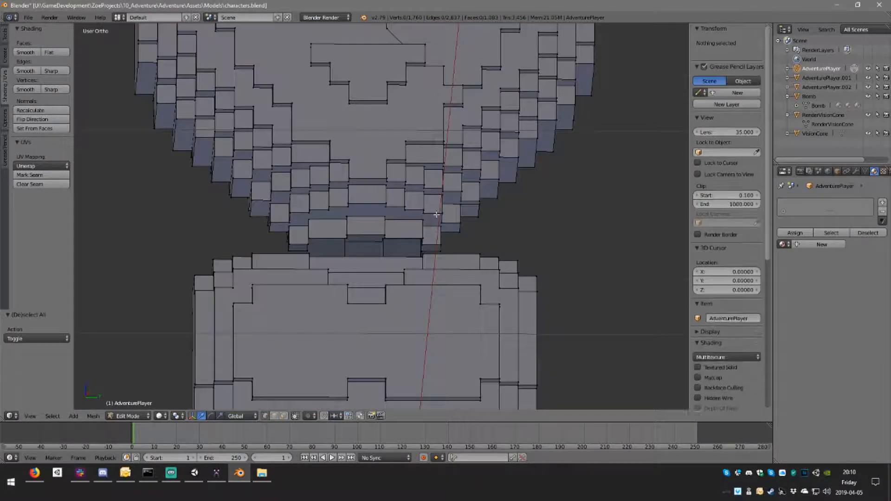
right_click(364, 235, "alt")
key("f")
key("a")
- Delete the two flat faces surrounding the eyes, nose and mouth on the front of the head
middle_click_drag(415, 195, 418, 222)
scroll(421, 220, "down", 4)
middle_click_drag(421, 191, 397, 267)
middle_click_drag(397, 267, 396, 243)
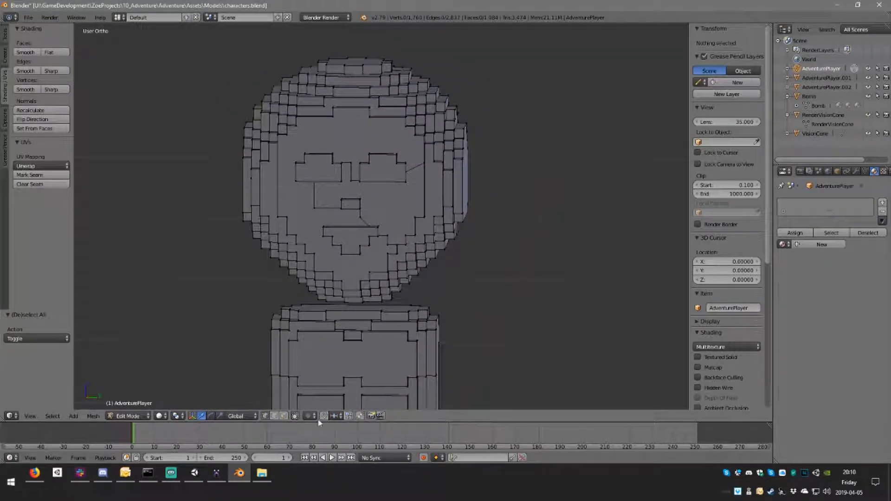
right_click(367, 201)
right_click(317, 224, "shift")
key("x")
left_click(367, 220)
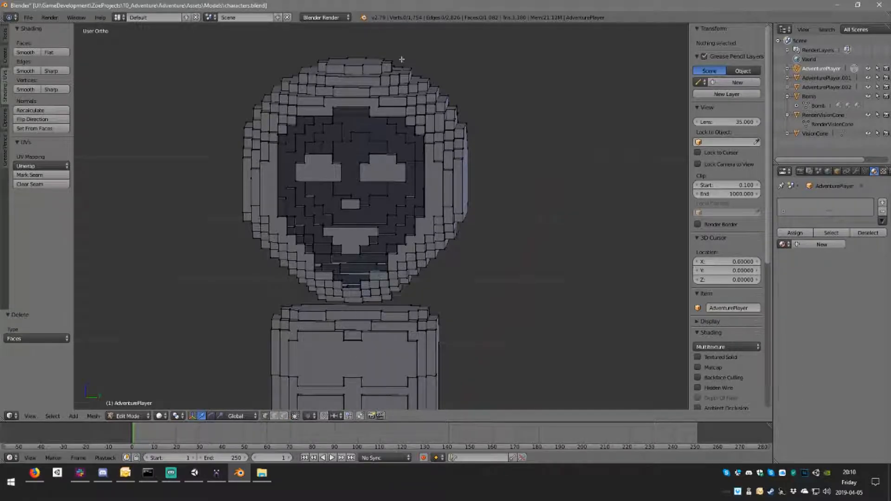
- Run Limited Dissolve on the whole mesh and fill the open front of the head along its outer edge loop
key("a")
key("space")
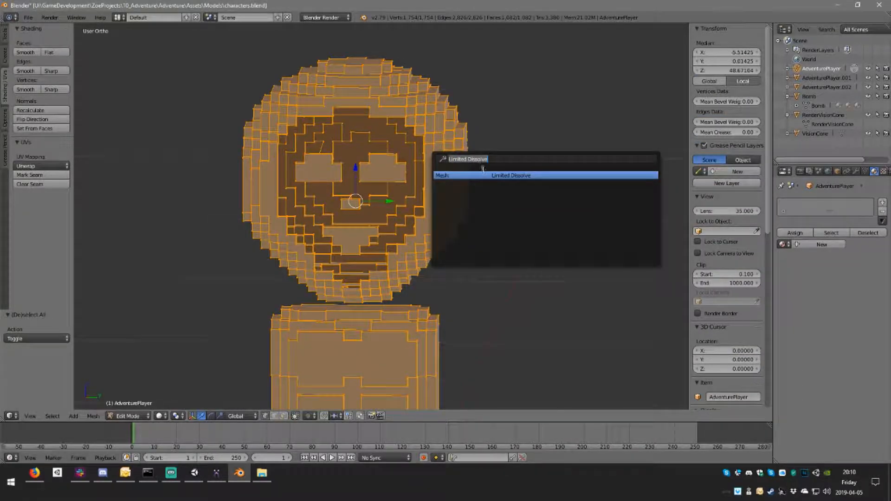
key("Return")
key("a")
middle_click_drag(405, 120, 325, 202)
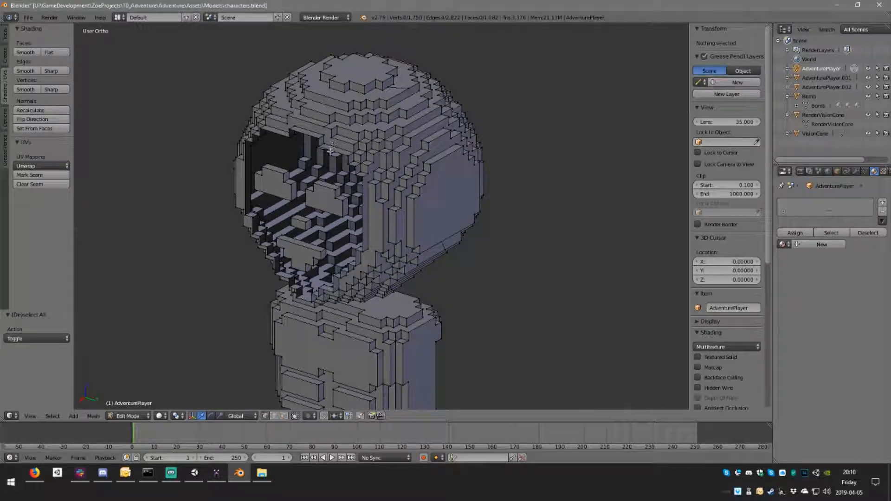
right_click(331, 151, "alt")
key("f")
key("a")
- Delete the ring-shaped faces surrounding the large flat panels on both sides of the head
scroll(440, 212, "up", 6)
scroll(419, 210, "down", 1)
right_click(394, 225)
right_click(313, 86)
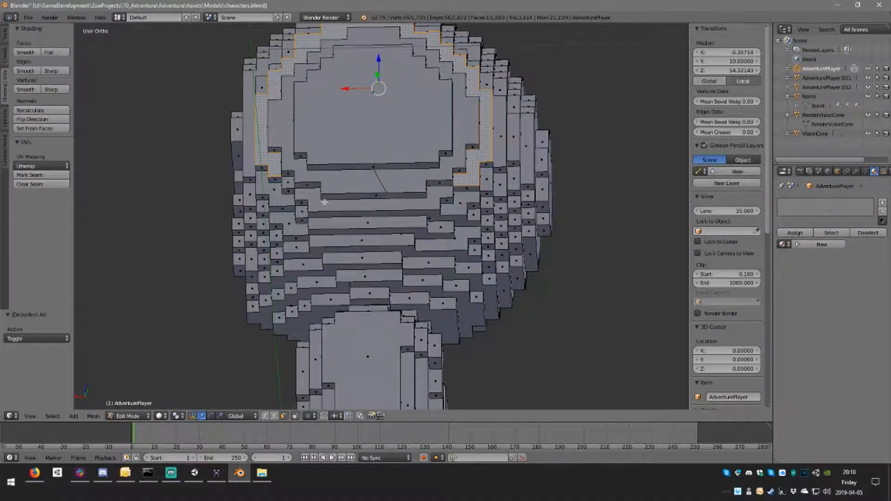
middle_click_drag(445, 165, 297, 213)
right_click(415, 185, "shift")
middle_click_drag(462, 231, 419, 210)
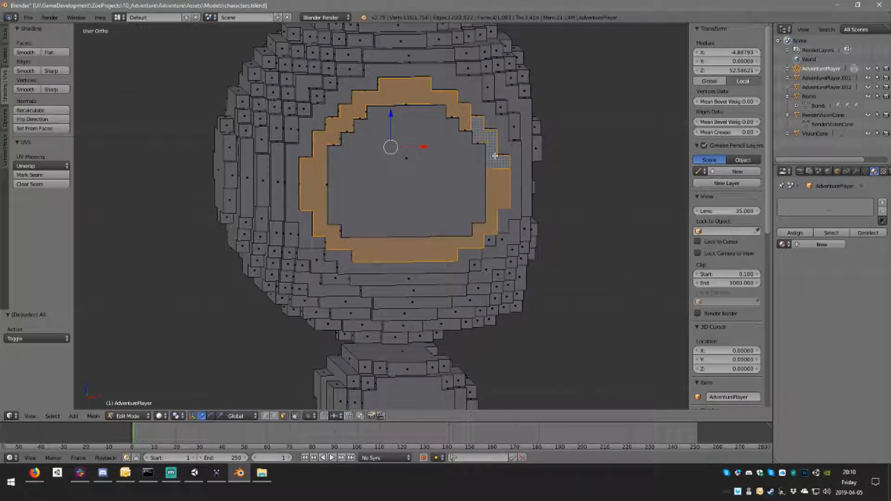
key("x")
left_click(496, 158)
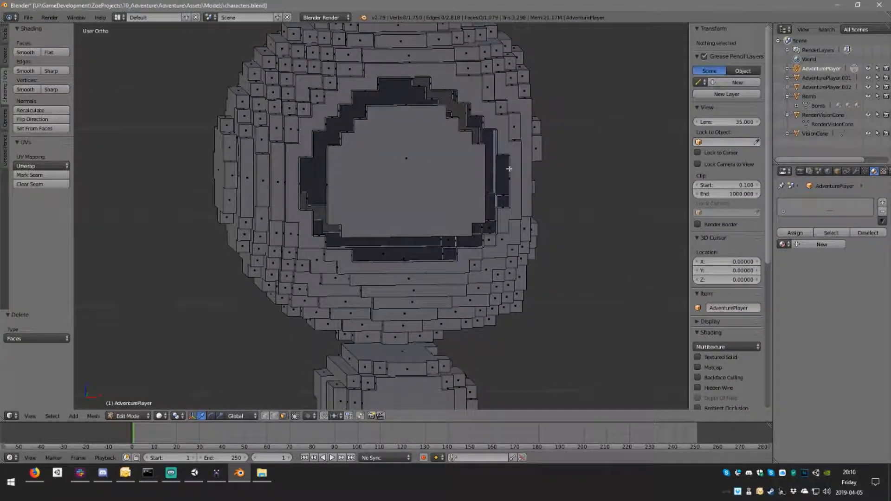
- Run Limited Dissolve on the whole mesh and fill the ring opening on one side of the head
key("a")
key("space")
key("Return")
key("a")
right_click(392, 78, "alt")
key("f")
key("a")
- Fill the matching ring opening on the opposite side of the head
middle_click_drag(344, 93, 397, 94)
right_click(290, 71, "alt")
right_click(292, 73, "alt")
key("f")
key("a")
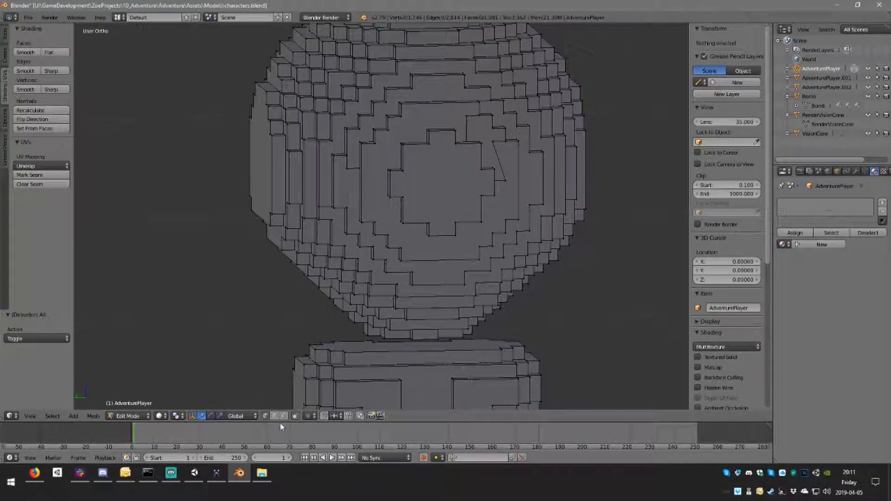
- Delete the ring-shaped faces and their stray pieces around the central panel on the back of the head
right_click(491, 141)
right_click(511, 178, "shift")
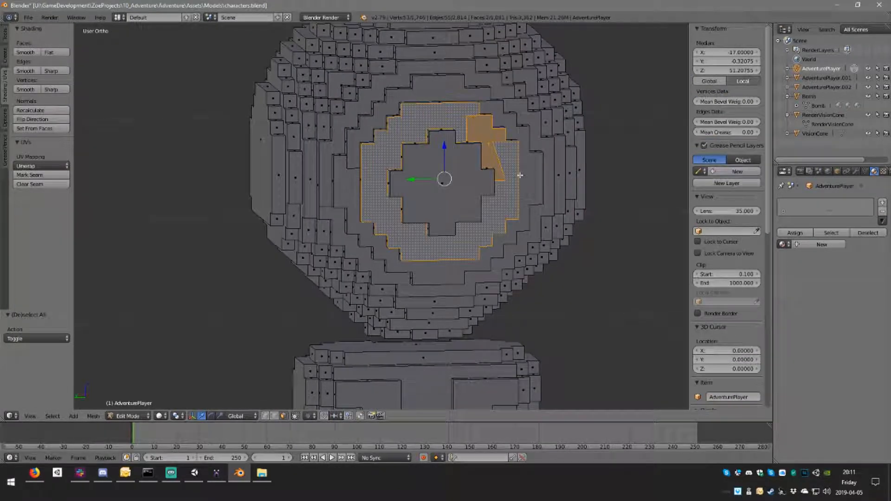
right_click(502, 126, "shift")
middle_click_drag(506, 127, 455, 242)
right_click(483, 85, "shift")
right_click(511, 133, "shift")
key("x")
key("f")
- Run Limited Dissolve on the whole mesh and fill the innermost ring on the back of the head
key("a")
key("space")
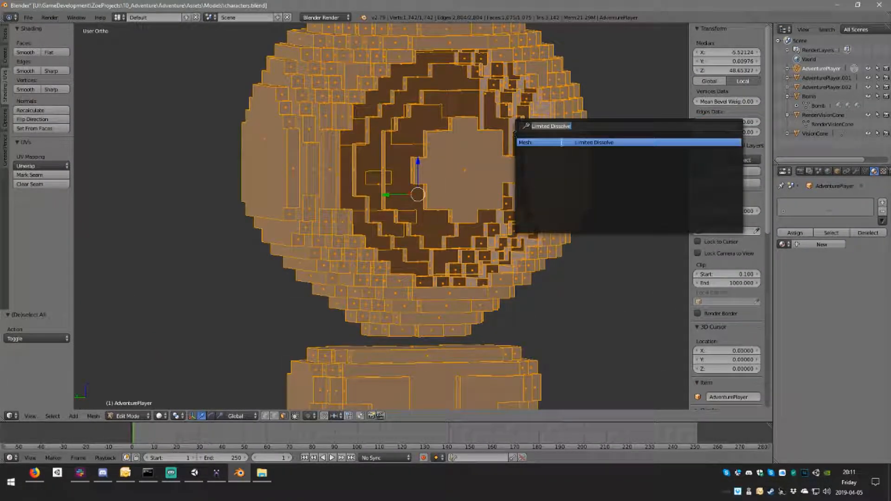
left_click(562, 142)
key("a")
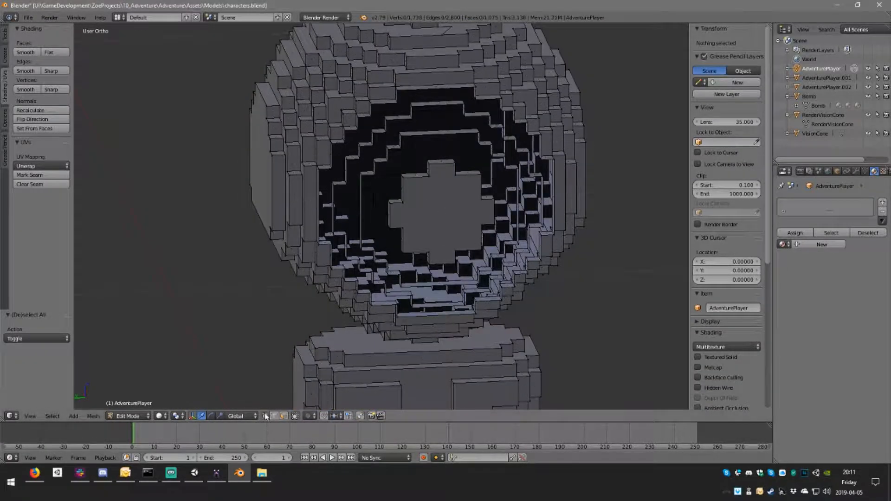
right_click(445, 134, "alt")
key("f")
key("a")
- Fill the two outer ring openings on the back of the head along their edge loops
right_click(442, 105, "alt")
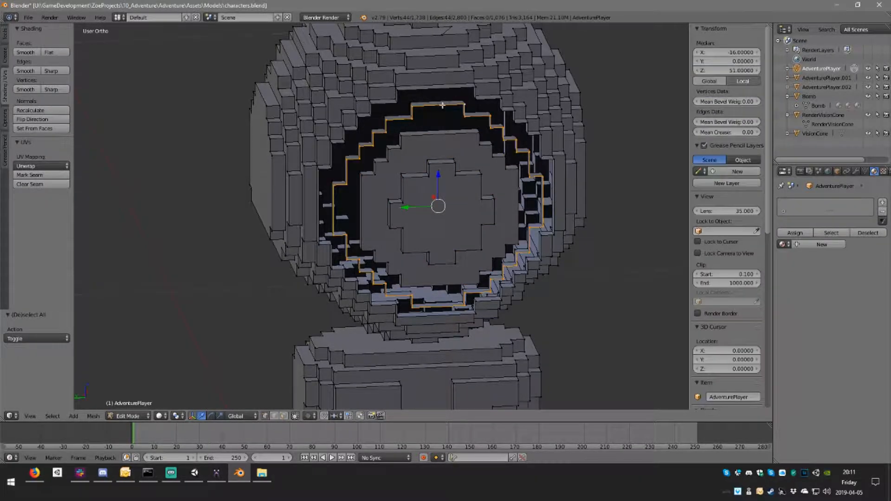
key("f")
key("a")
right_click(449, 89, "alt")
key("f")
key("a")
- Delete the six stepped ring faces surrounding the central panel on top of the head
middle_click_drag(456, 172, 379, 277)
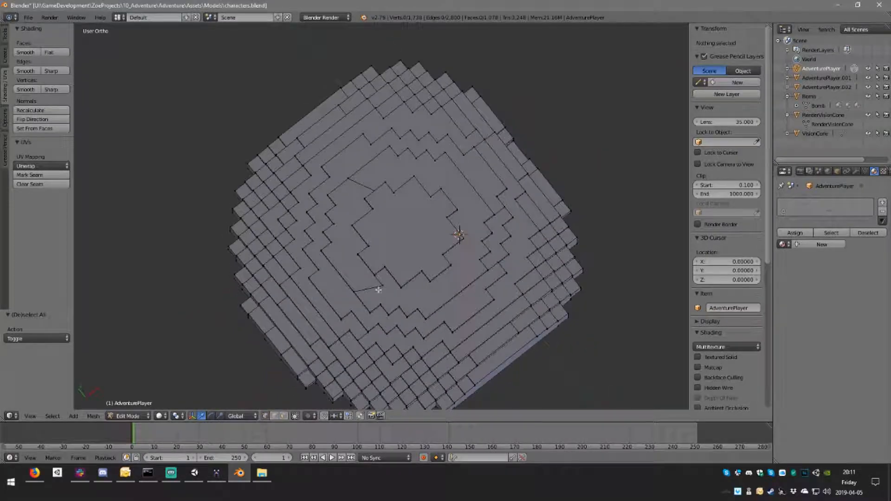
right_click(357, 232)
right_click(413, 230, "shift")
middle_click_drag(407, 172, 364, 143)
key("ctrl+z")
right_click(405, 226, "shift")
right_click(365, 157, "shift")
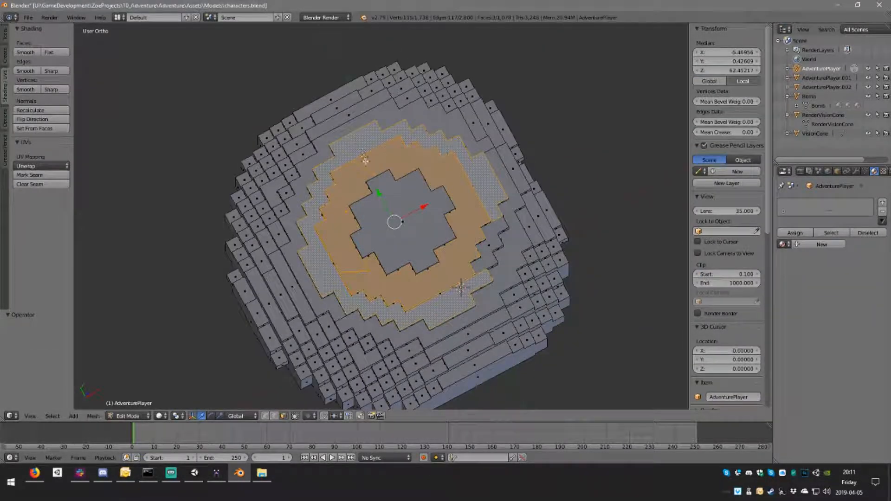
mouse_move(488, 249)
middle_mouse_down()
mouse_move(465, 246)
mouse_move(459, 258)
mouse_move(498, 249)
mouse_move(482, 240)
middle_mouse_up()
right_click(506, 219, "shift")
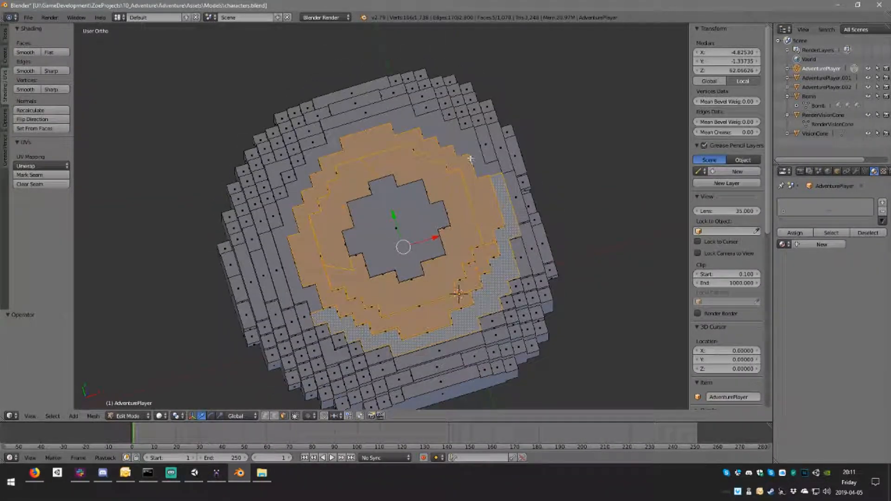
middle_click_drag(458, 294, 441, 149)
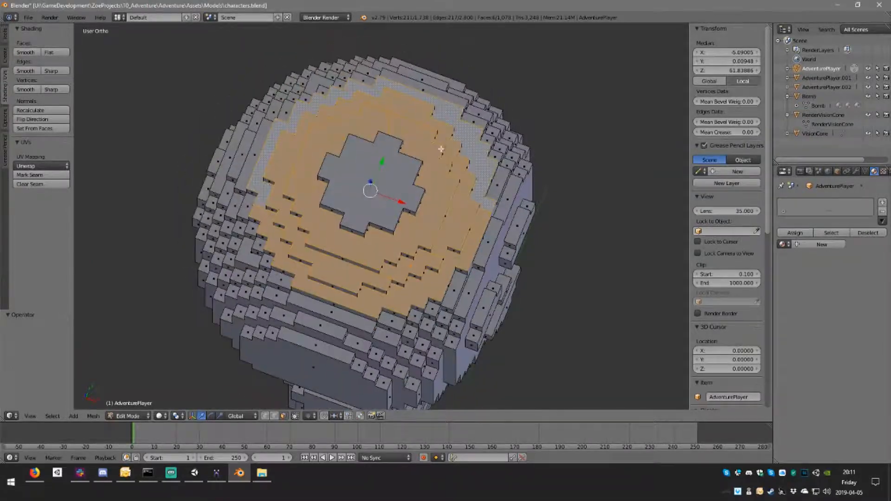
key("x")
left_click(441, 149)
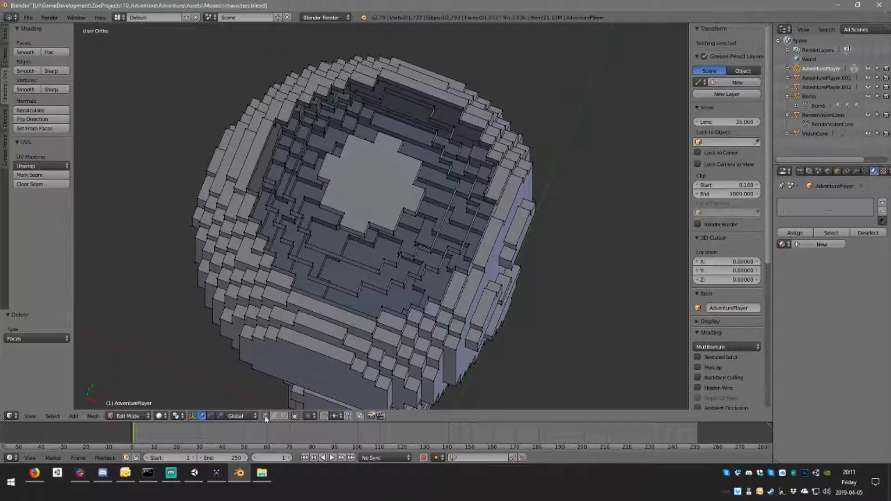
- Select the whole mesh and run Limited Dissolve on it
middle_click_drag(274, 399, 323, 279)
key("a")
key("a")
key("a")
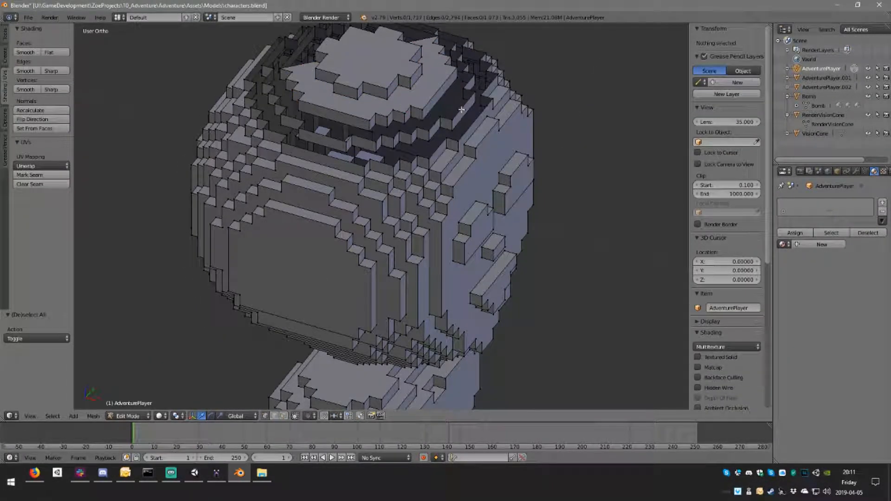
key("space")
key("Return")
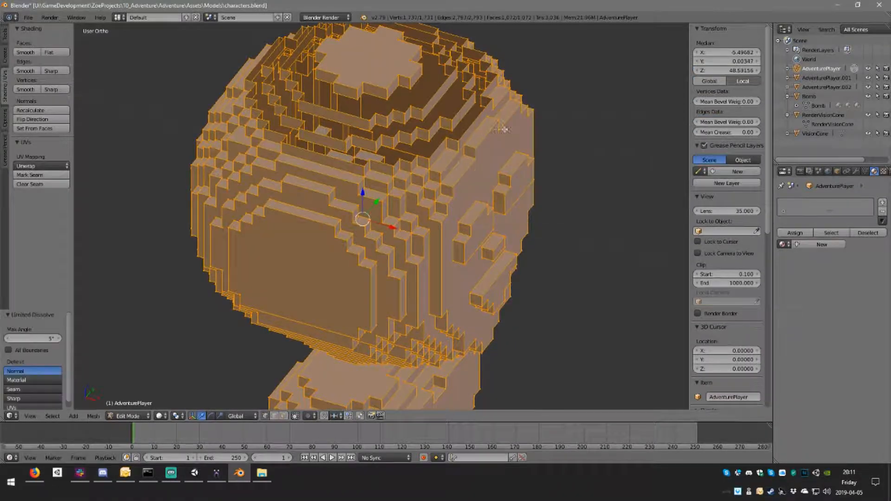
- Fill the three ring openings around the central panel on top of the head along their edge loops
key("a")
right_click(438, 91, "alt")
key("f")
key("a")
right_click(464, 107, "alt")
key("f")
key("a")
right_click(480, 119, "alt")
key("f")
key("a")
middle_click_drag(500, 130, 397, 83)
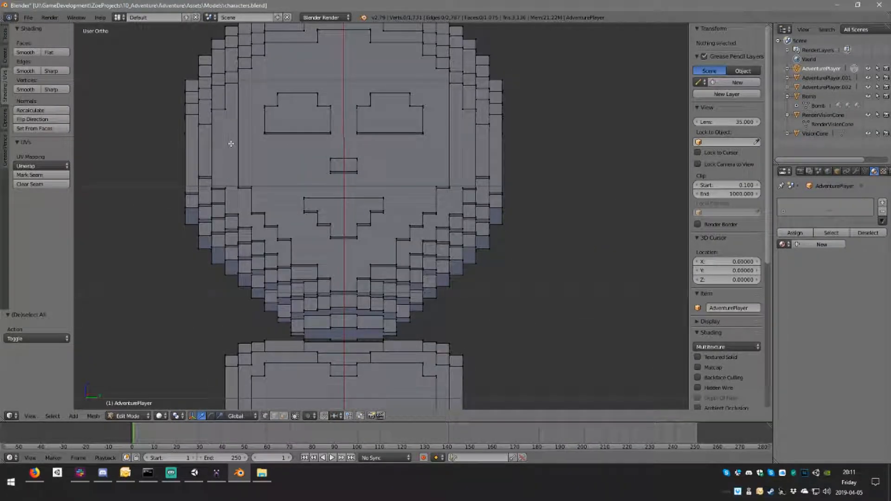
- Examine the eye, nose and mouth geometry on the front of the head from several angles
middle_click_drag(420, 194, 365, 230)
right_click(314, 93)
middle_click_drag(315, 95, 342, 75)
right_click(306, 172)
middle_click_drag(306, 171, 281, 171)
right_click(389, 227)
middle_click_drag(390, 228, 490, 188)
key("a")
scroll(439, 207, "down", 6)
middle_click_drag(439, 208, 407, 240)
- Leave mesh editing, show the layer holding the shorts, legs and feet, and join that object with the head and torso
key("KP_1")
key("Tab")
key("KP_3")
scroll(381, 364, "up", 2)
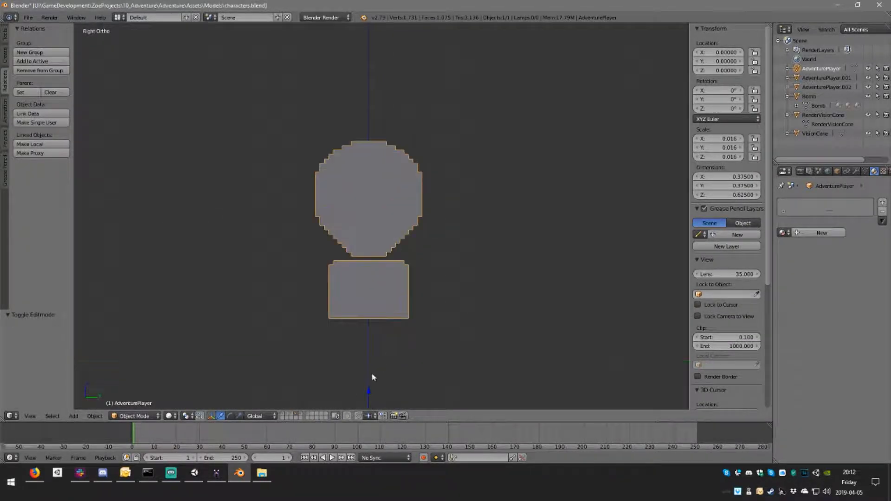
left_click(302, 416, "shift")
middle_click_drag(367, 371, 393, 338)
key("KP_3")
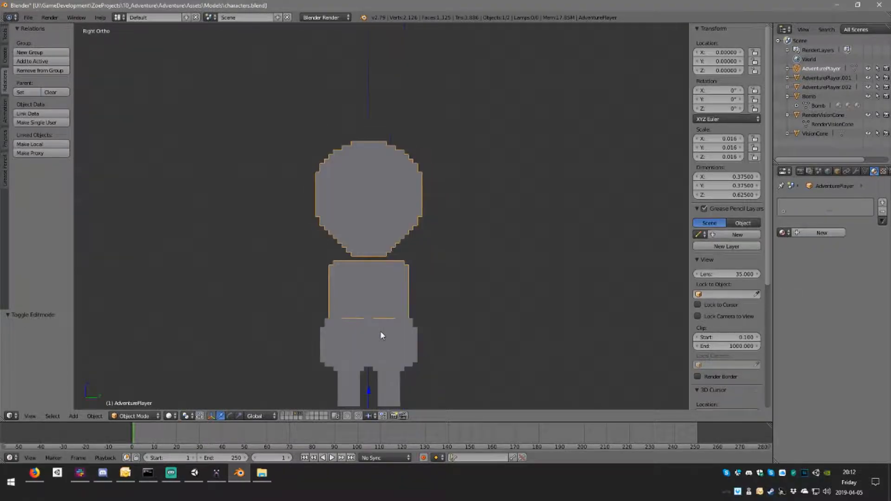
right_click(417, 343)
middle_click_drag(418, 344, 423, 274, "shift")
scroll(422, 316, "up", 2)
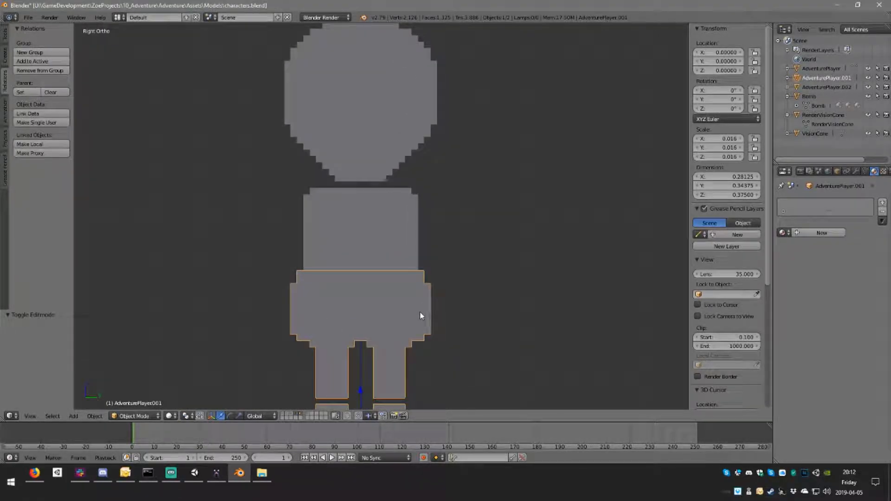
key("ctrl+j")
key("a")
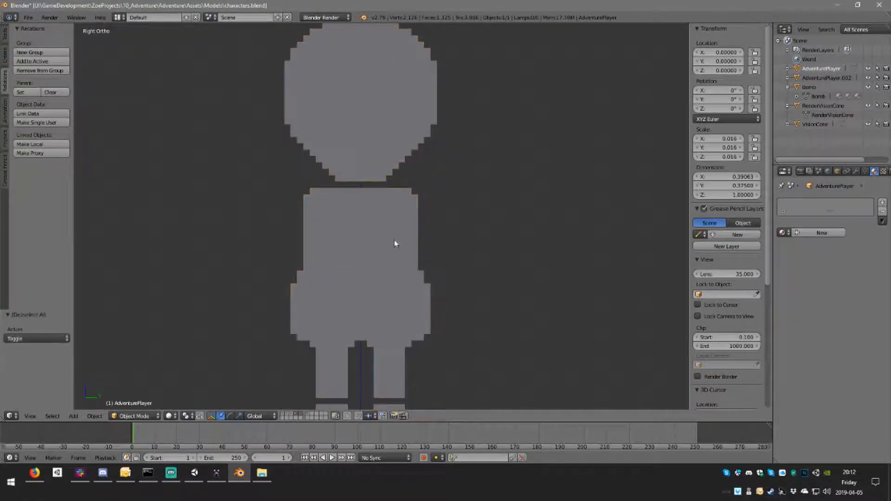
- Show the layer holding the arms and hands, join them into the AdventurePlayer object, and open its mesh for editing
left_click(309, 415, "shift")
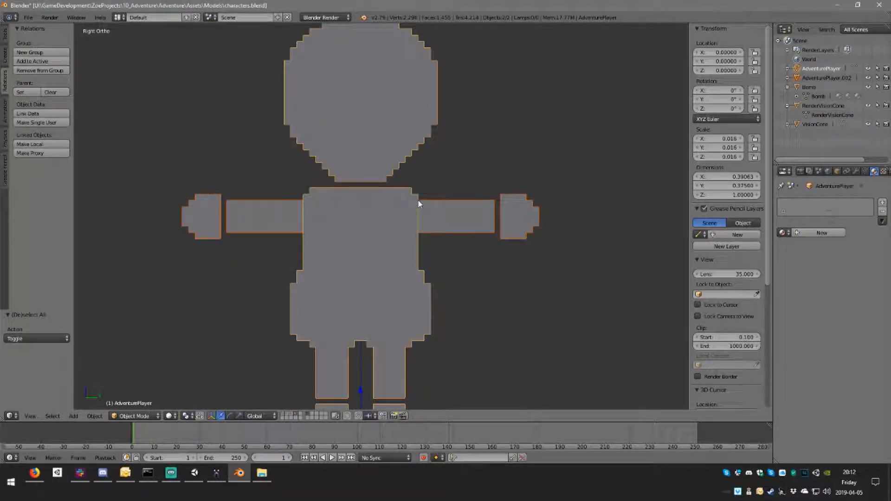
left_click(299, 415)
left_click(305, 415)
key("Tab")
- Examine the joined character's mesh in wireframe from the front and at an angle
middle_click_drag(381, 233, 404, 250)
scroll(403, 249, "down", 2)
middle_click_drag(366, 276, 424, 206)
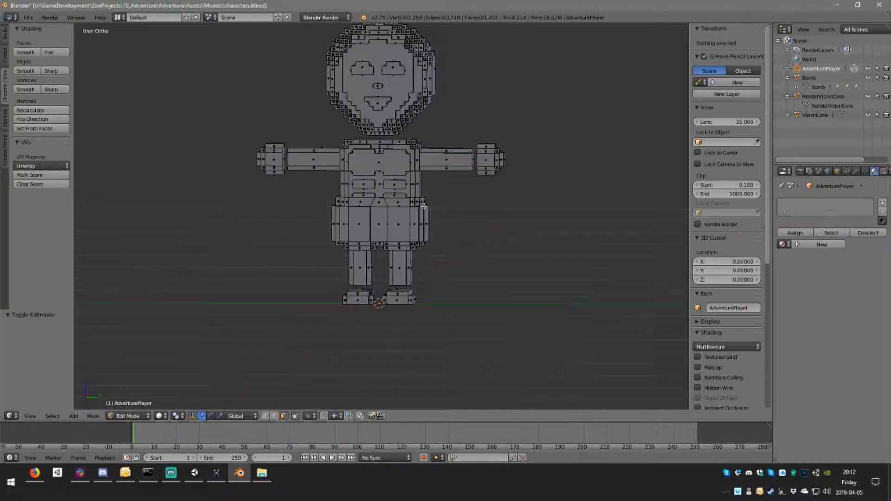
key("KP_1")
scroll(457, 290, "up", 3)
middle_click_drag(502, 267, 412, 313)
key("z")
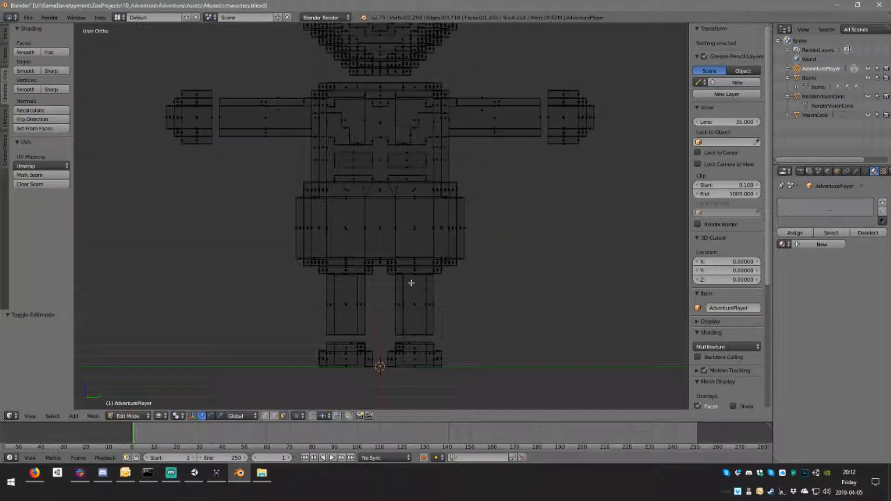
key("a")
middle_click_drag(395, 347, 448, 339)
key("Tab")
key("z")
- Add a material slot with the existing green material A to the character and open its mesh for editing
left_click(883, 204)
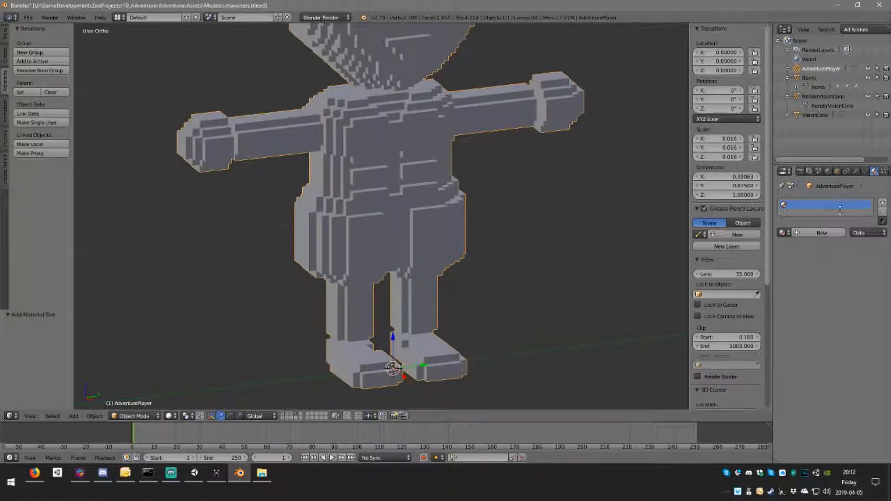
left_click(783, 233)
left_click(729, 249)
mouse_move(581, 233)
middle_mouse_down()
mouse_move(609, 221)
mouse_move(547, 227)
mouse_move(581, 232)
middle_mouse_up()
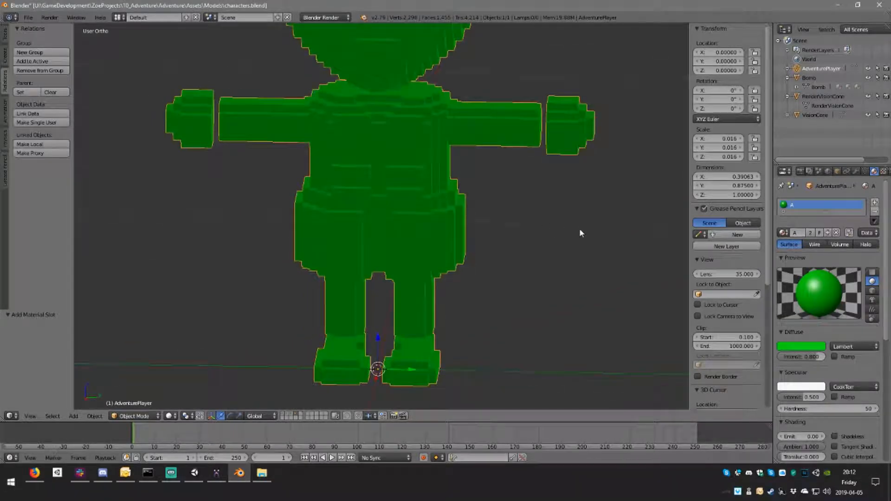
scroll(539, 209, "down", 2)
middle_click_drag(527, 184, 518, 221, "shift")
key("a")
middle_click_drag(511, 206, 492, 221)
scroll(495, 213, "up", 2)
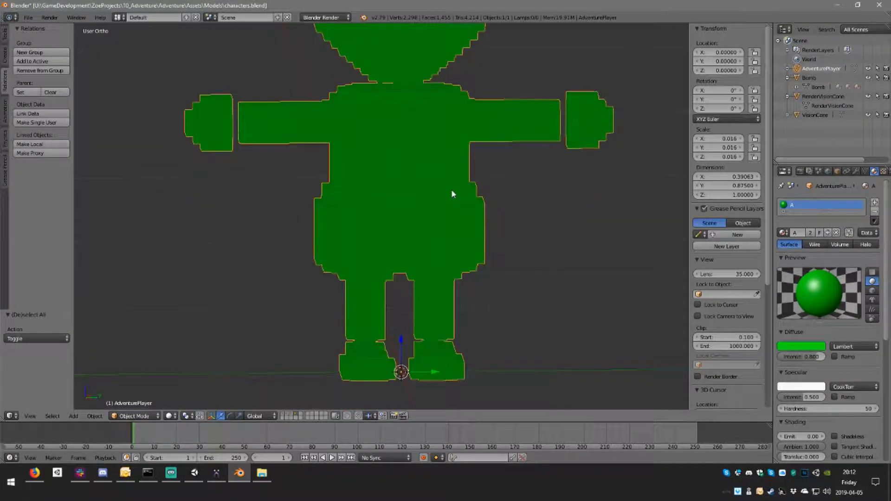
key("Tab")
middle_click_drag(454, 193, 464, 214)
key("KP_1")
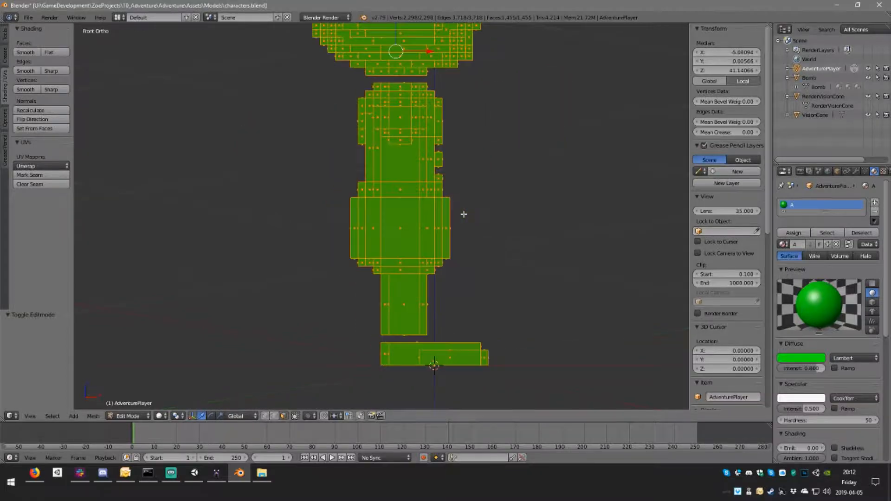
key("a")
key("b")
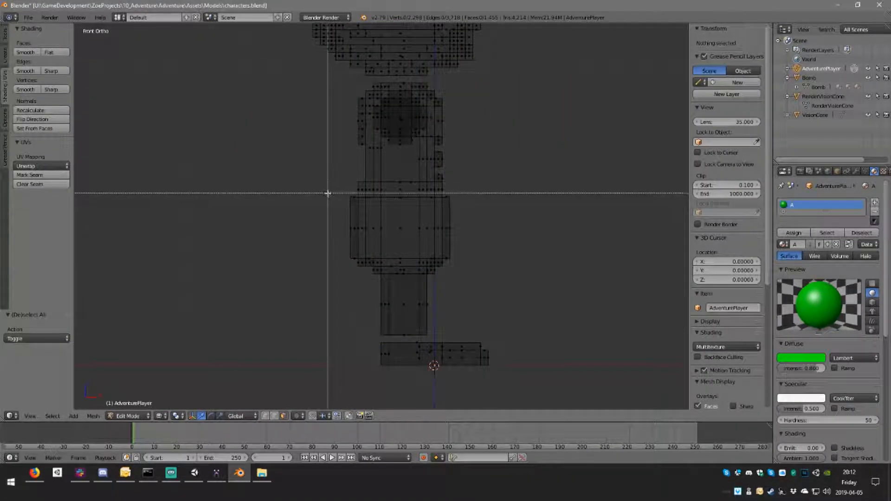
left_click_drag(334, 185, 486, 258)
middle_click_drag(499, 249, 438, 245)
key("b")
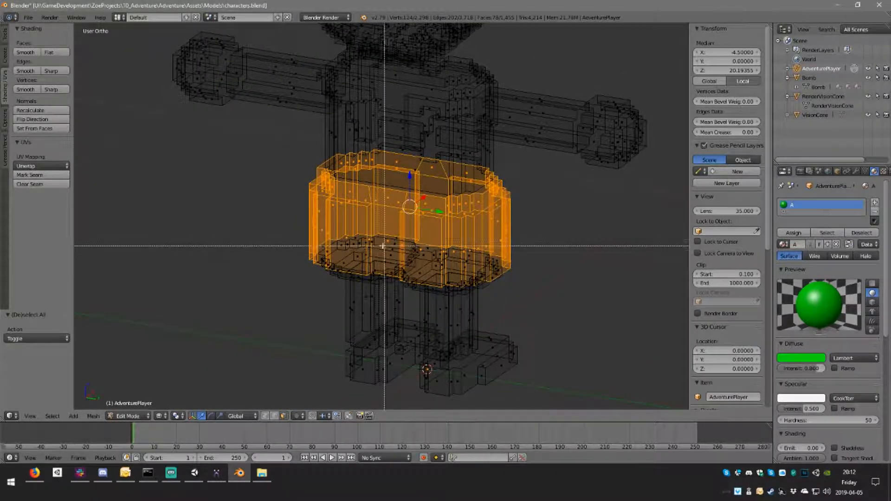
key("KP_1")
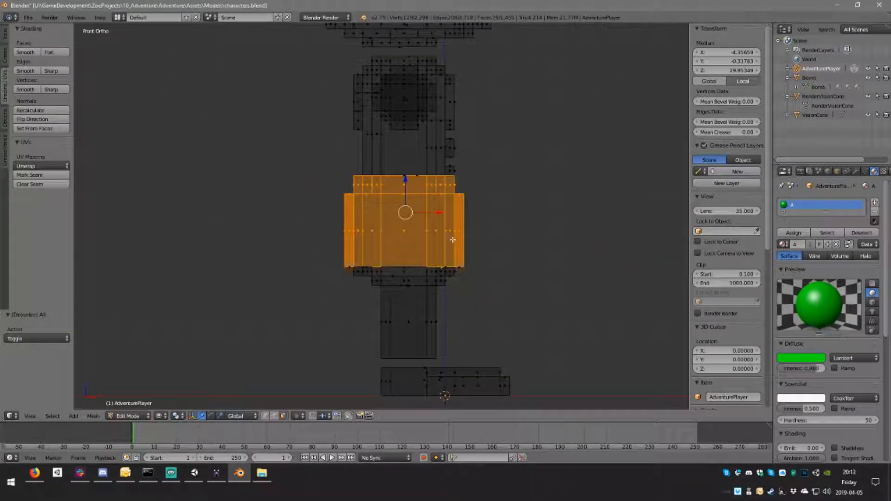
key("z")
- Delete the faces on the underside of the shorts that surround the tops of both legs
scroll(448, 246, "up", 3)
mouse_move(431, 296)
middle_mouse_down()
mouse_move(376, 280)
mouse_move(365, 258)
mouse_move(433, 282)
middle_mouse_up()
right_click(363, 266)
right_click(398, 286, "shift")
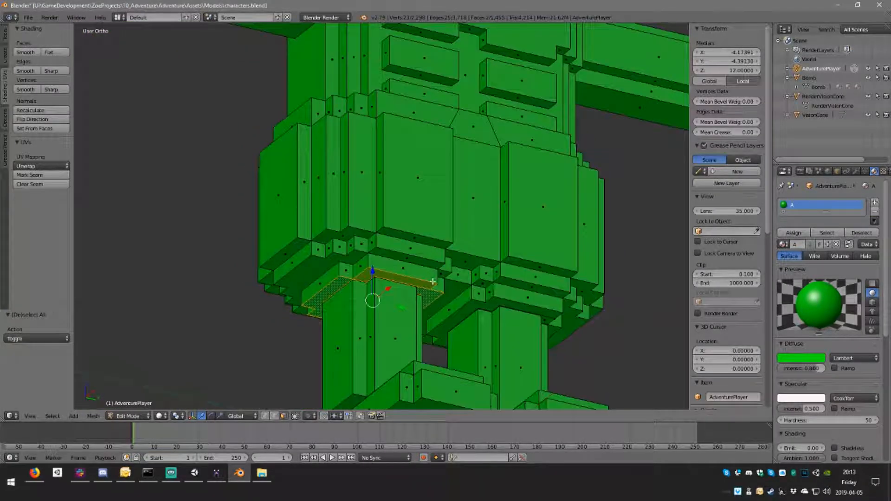
key("x")
left_click(433, 282)
right_click(544, 313)
middle_click_drag(550, 315, 516, 313)
- Dissolve redundant edges across the entire character mesh with Limited Dissolve
key("a")
key("a")
key("space")
type("limited")
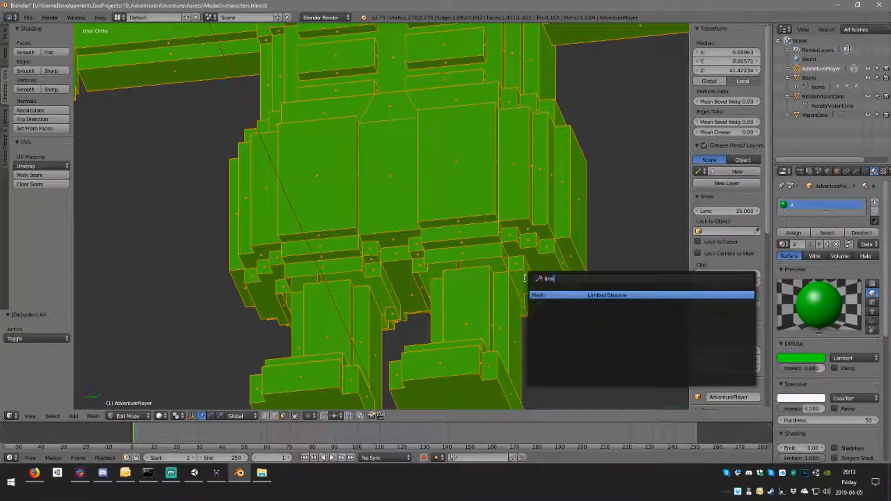
key("Return")
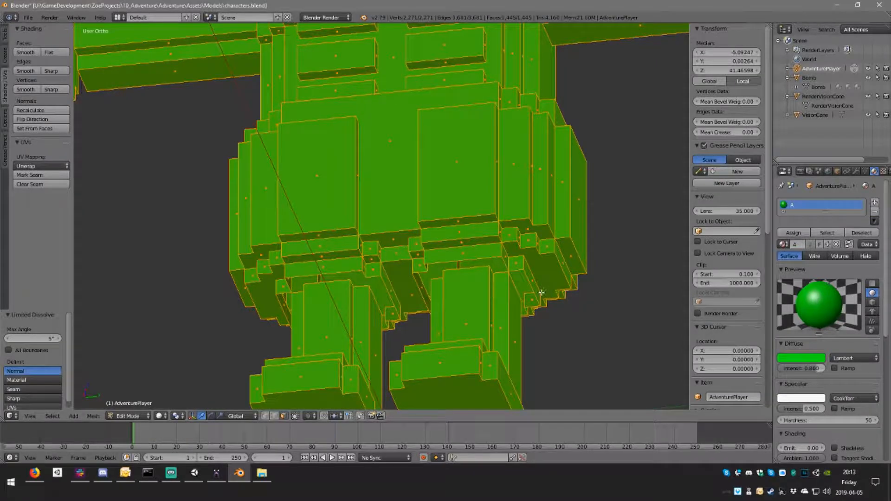
middle_click_drag(544, 291, 478, 329)
- Fill both leg openings on the underside of the shorts along their edge loops
key("a")
left_click(265, 417)
right_click(350, 268, "alt")
key("f")
key("a")
right_click(492, 266, "alt")
key("f")
key("a")
middle_click_drag(548, 267, 520, 294)
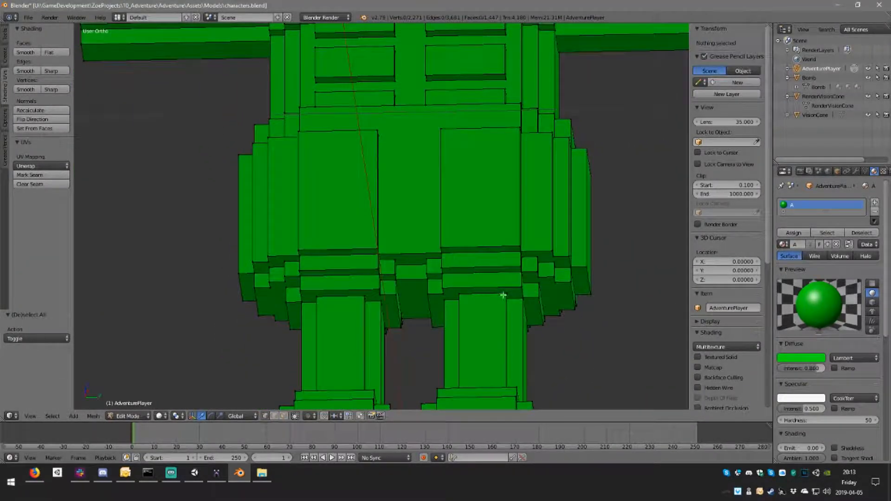
- Select all linked geometry of the shorts and assign it the red material B in a new material slot
left_click(285, 417)
right_click(355, 195)
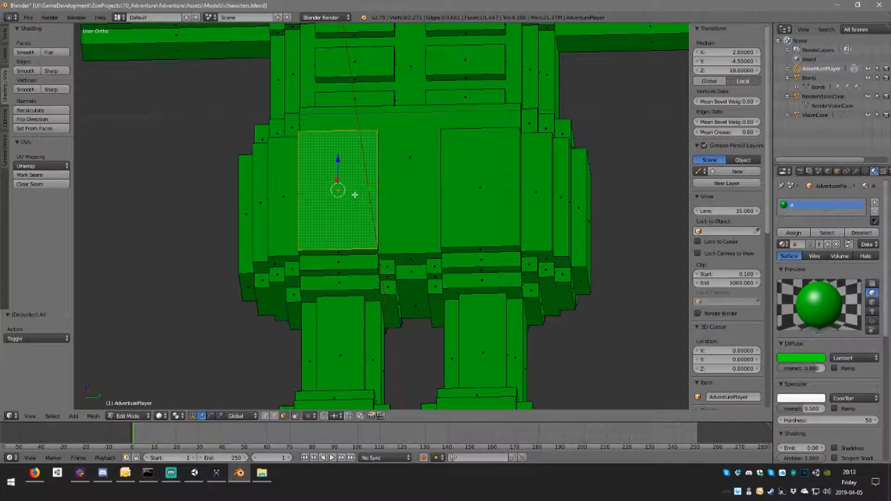
key("l")
middle_click_drag(429, 223, 435, 261)
scroll(472, 252, "down", 3)
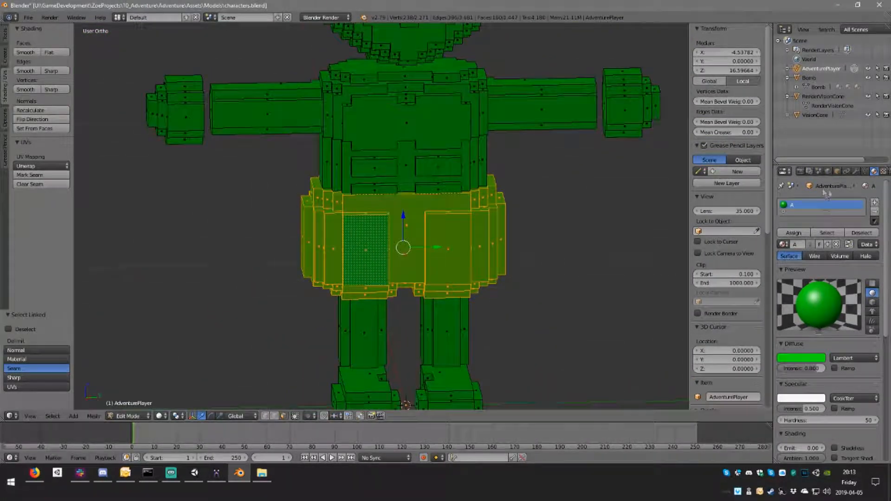
left_click(874, 204)
left_click(782, 265)
left_click(692, 294)
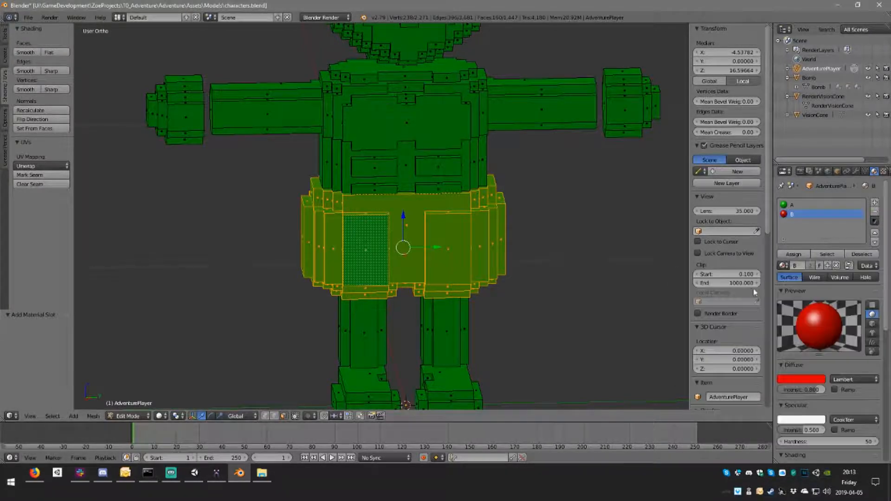
left_click(795, 258)
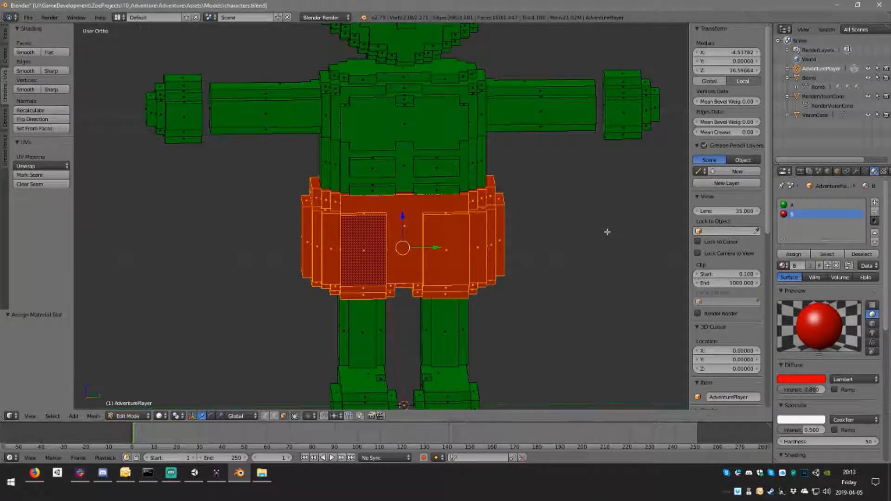
key("a")
- Select both complete feet and assign them the blue material C in a new material slot
middle_click_drag(607, 234, 418, 278)
scroll(558, 213, "down", 3)
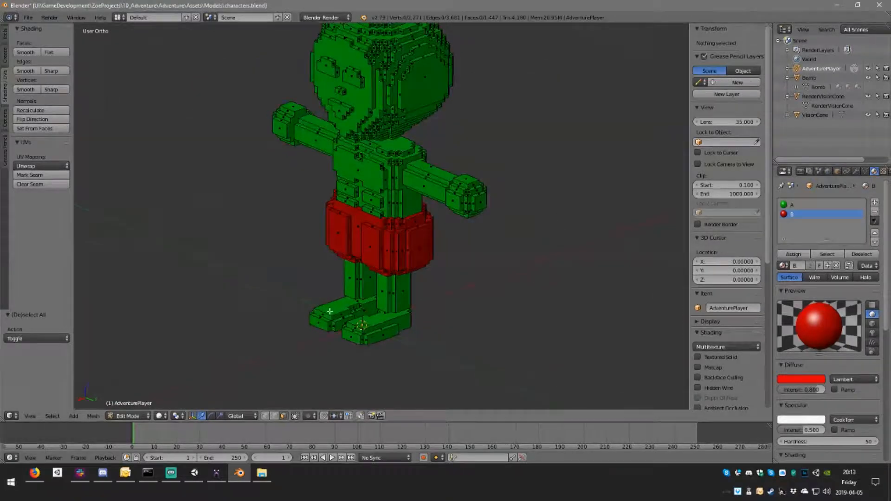
right_click(374, 320)
key("l")
key("l")
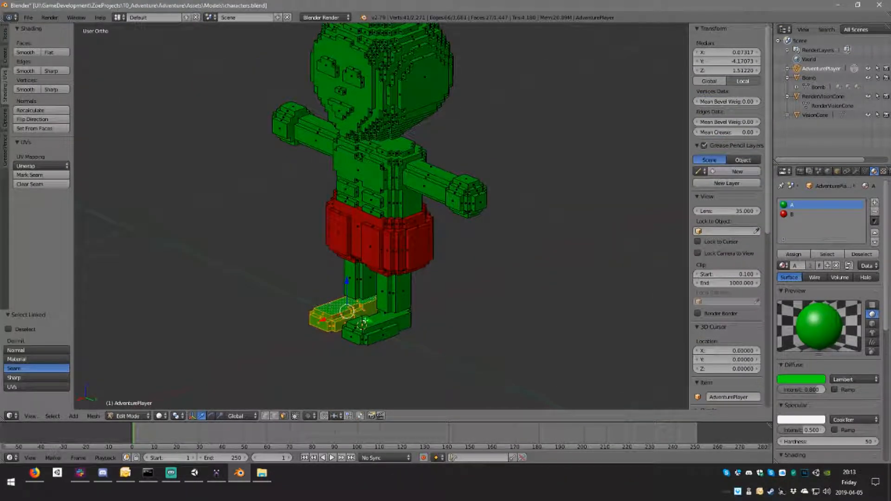
left_click(874, 203)
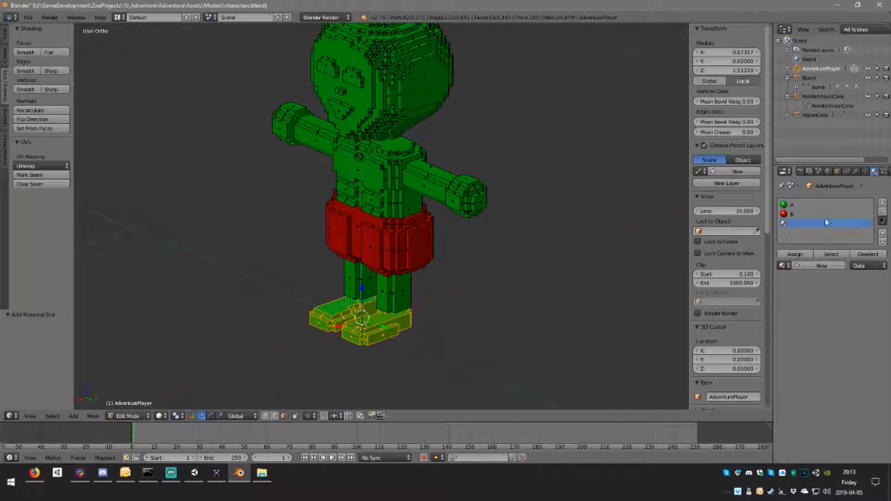
left_click(782, 266)
left_click(709, 300)
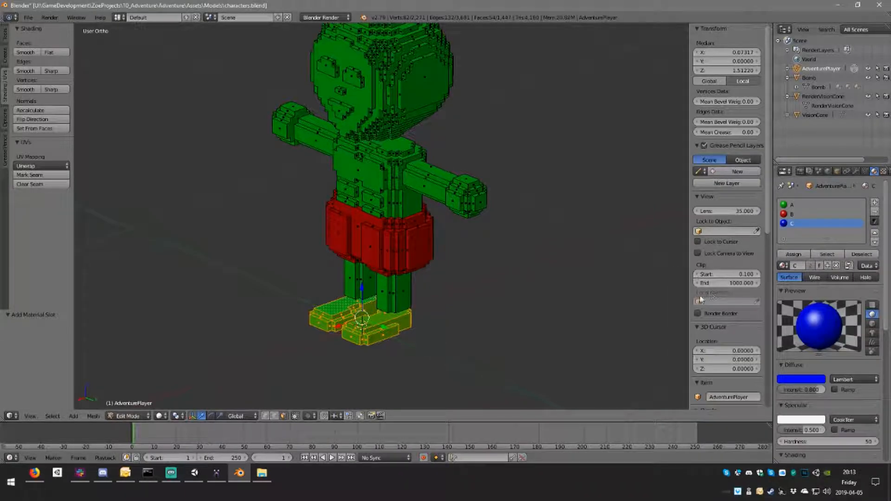
left_click(794, 255)
key("a")
middle_click_drag(464, 195, 517, 193)
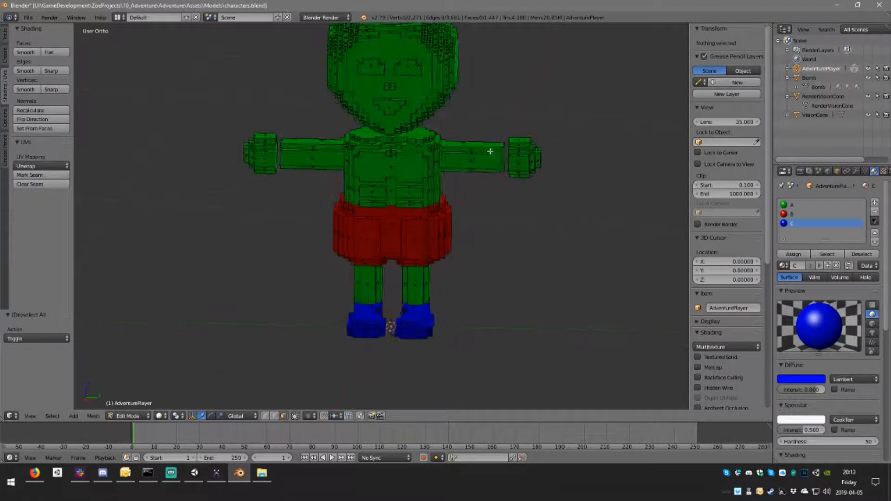
scroll(514, 242, "up", 2)
middle_click_drag(509, 253, 478, 235)
right_click(393, 158)
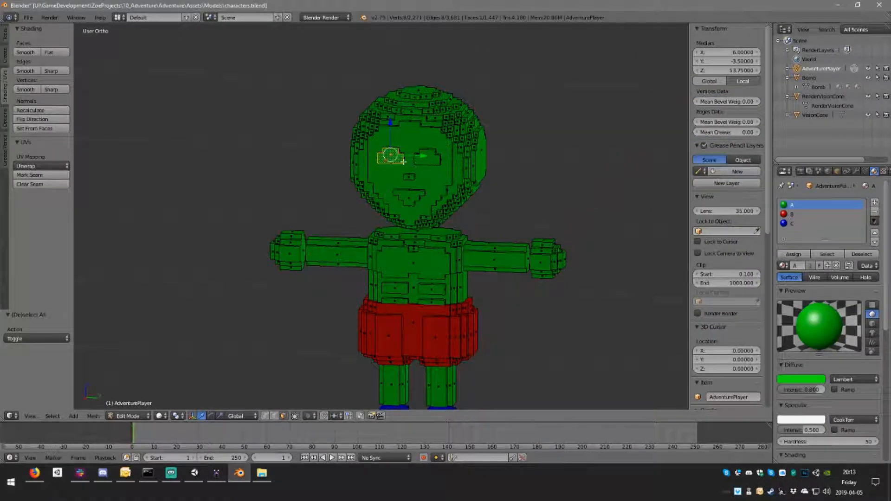
key("l")
key("l")
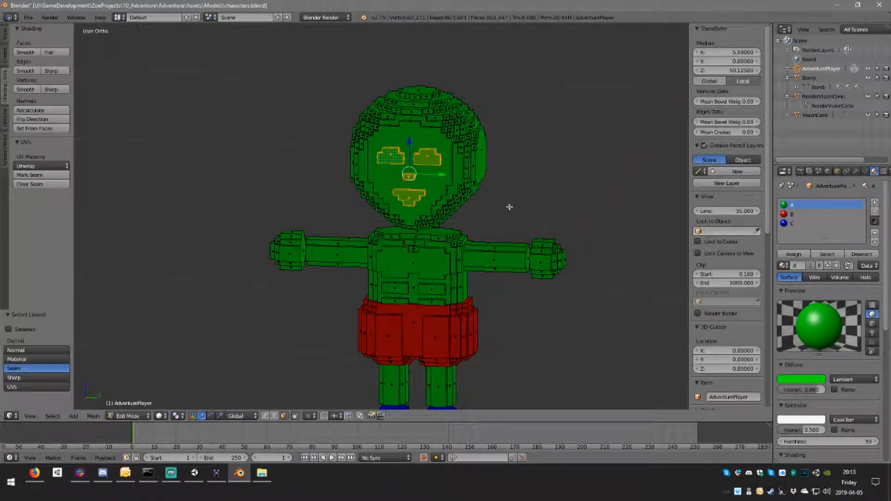
- Select both complete eyes on the face and assign them the yellow material D in a new material slot
middle_click_drag(477, 172, 530, 228)
middle_click_drag(529, 229, 511, 219)
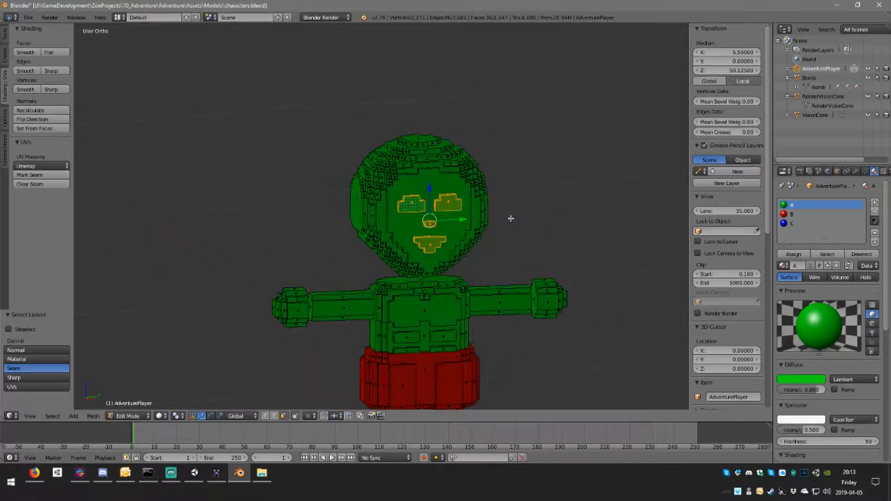
scroll(503, 227, "up", 2)
right_click(419, 203)
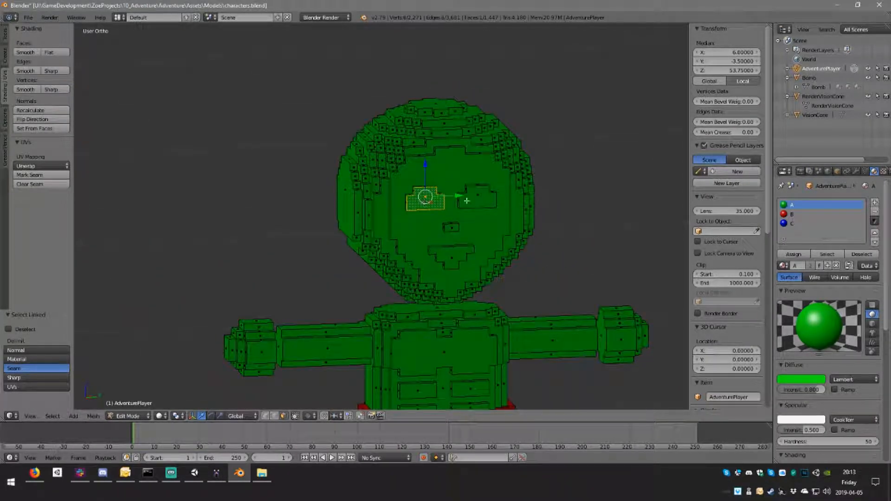
key("l")
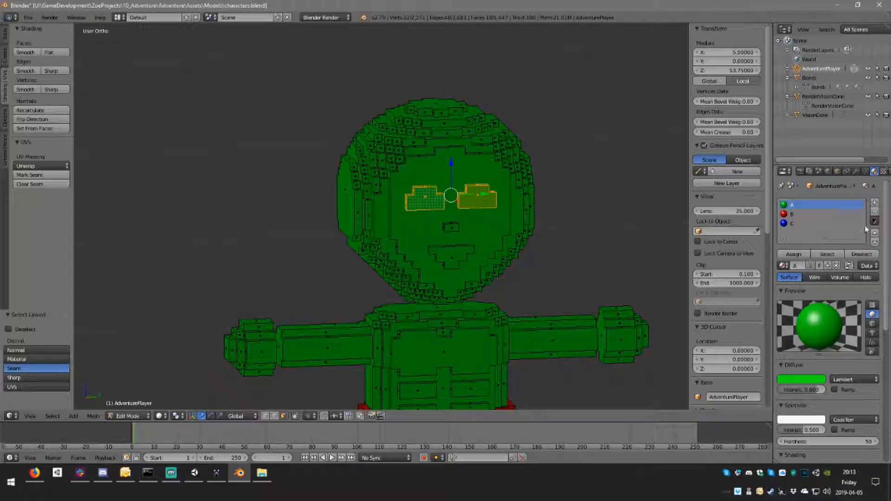
left_click(875, 203)
left_click(783, 265)
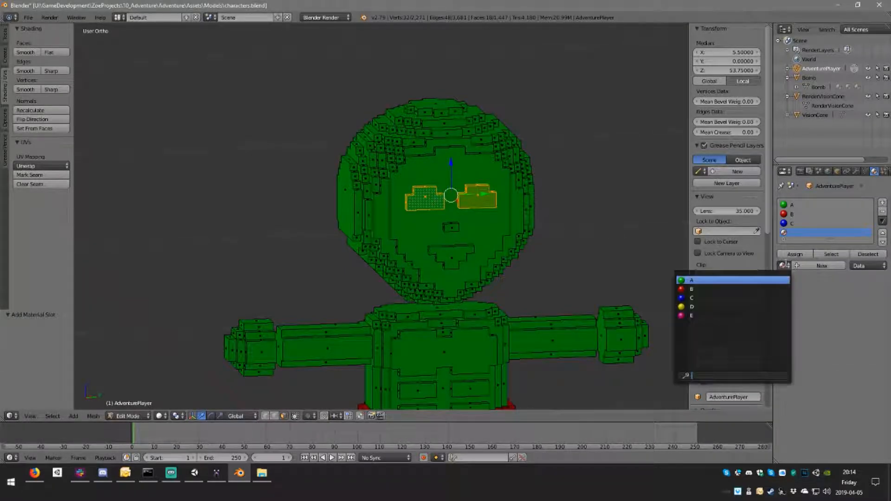
left_click(696, 298)
left_click(791, 254)
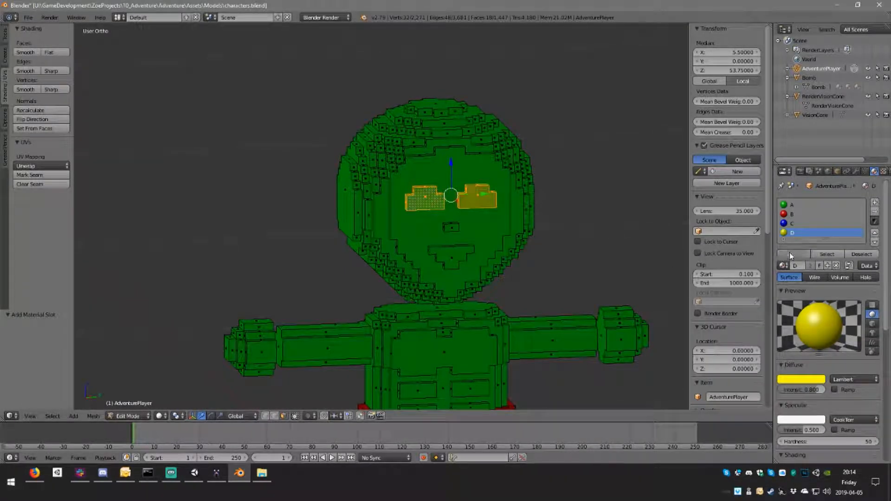
- Select the complete mouth, assign it the magenta material E in a new material slot, and deselect everything
right_click(455, 230)
middle_click_drag(456, 230, 494, 237)
key("l")
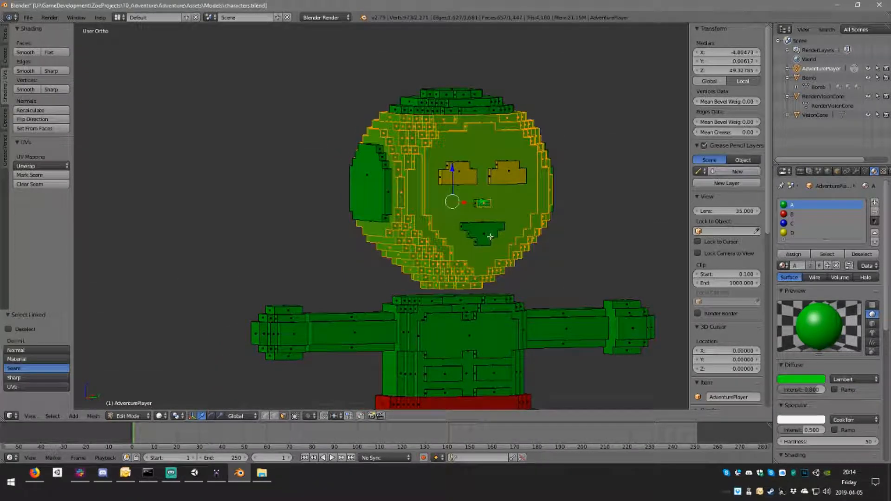
left_click(485, 206)
right_click(485, 205)
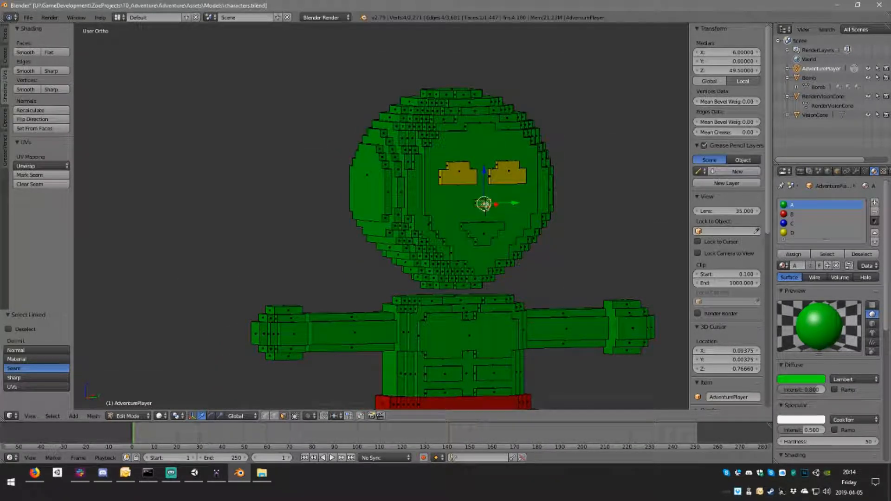
right_click(484, 234, "shift")
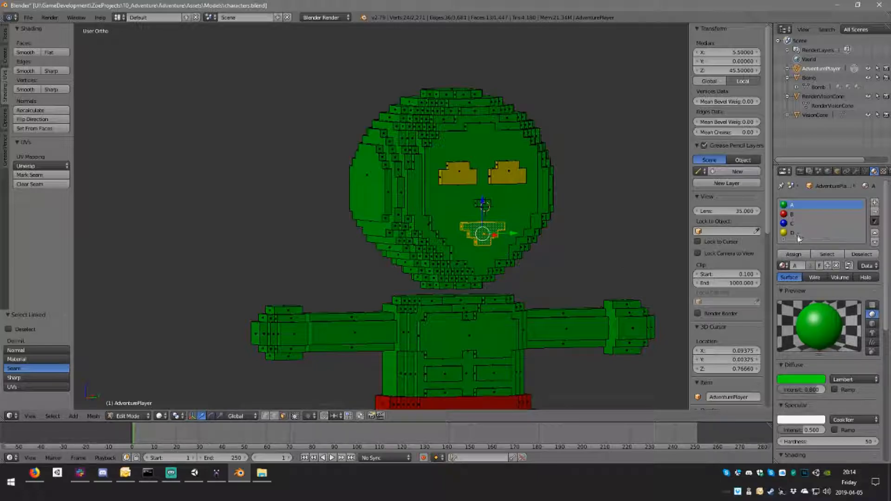
left_click(875, 204)
left_click(783, 272)
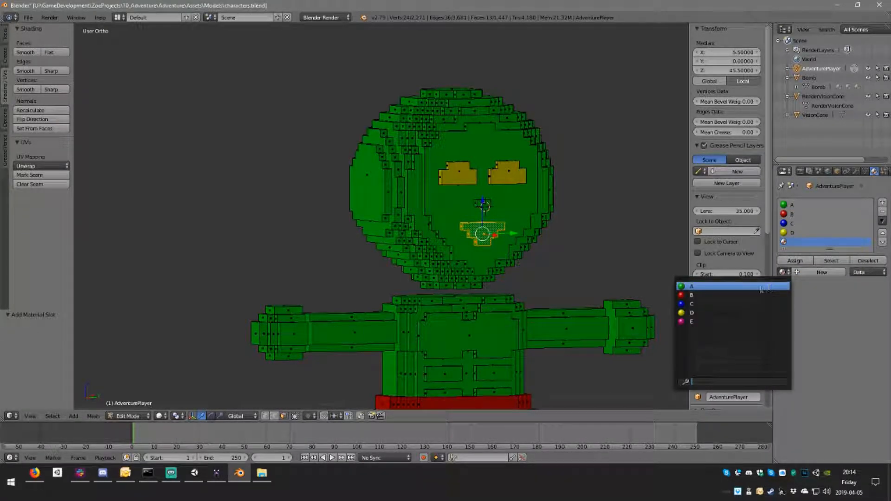
left_click(713, 321)
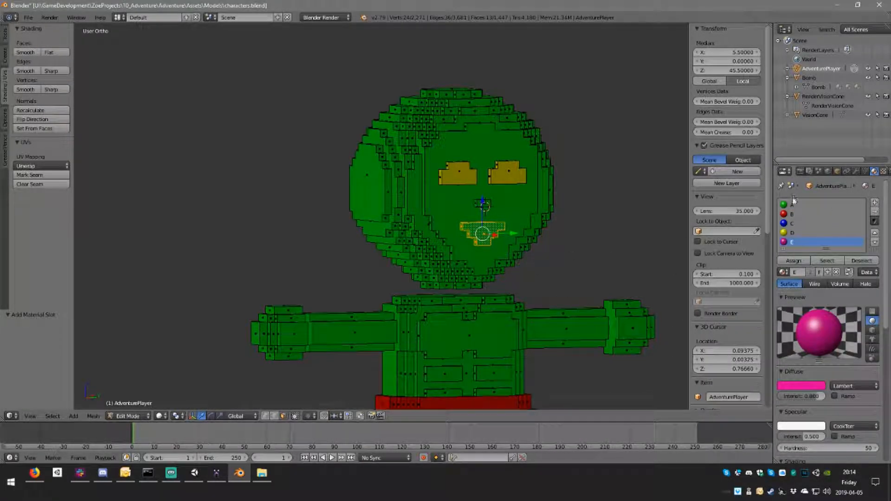
left_click(793, 260)
middle_click_drag(586, 222, 536, 205)
key("a")
- Examine the coloured character in Object and Edit Mode from several angles, including the Front and Right orthographic views
scroll(522, 208, "down", 3)
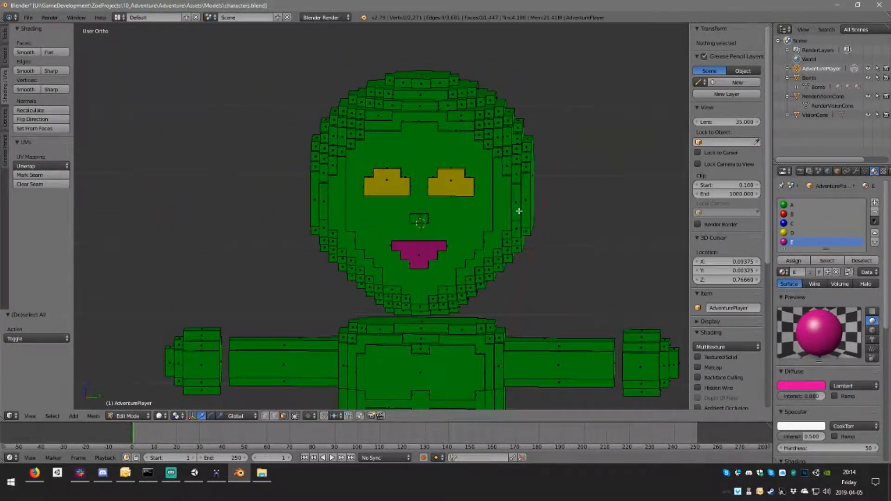
scroll(519, 206, "down", 2)
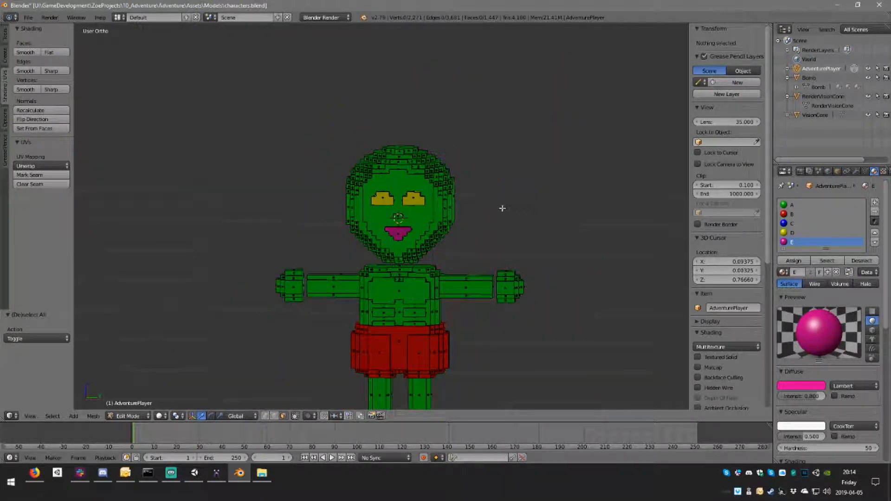
middle_click_drag(521, 258, 513, 215)
key("Tab")
scroll(427, 280, "up", 4)
middle_click_drag(469, 281, 453, 222)
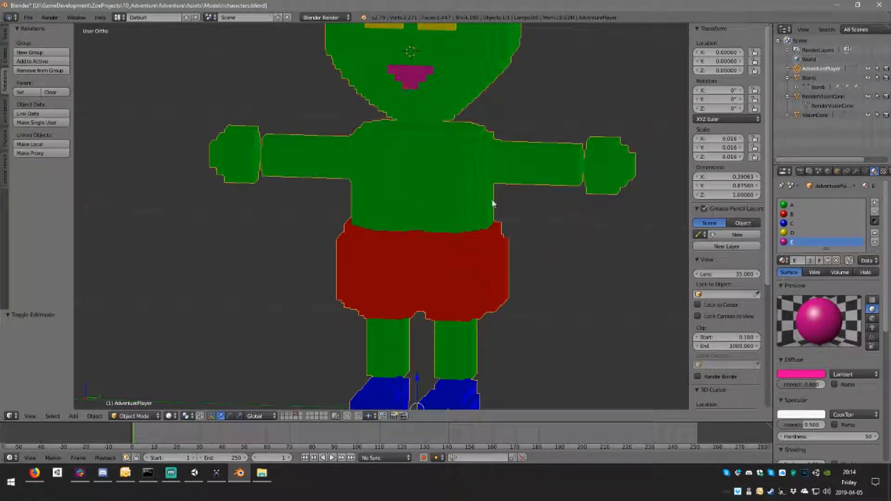
scroll(534, 199, "down", 4)
middle_click_drag(533, 199, 556, 201)
key("Tab")
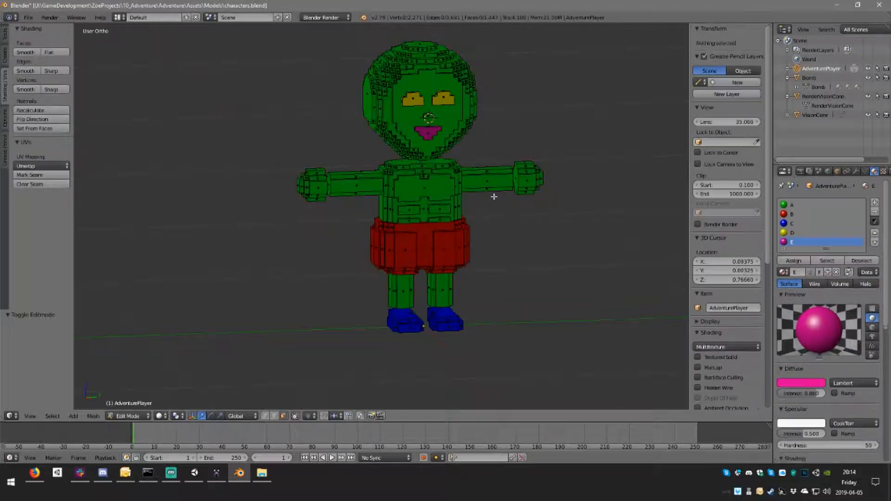
key("a")
key("a")
key("a")
key("Tab")
key("Tab")
right_click(424, 188)
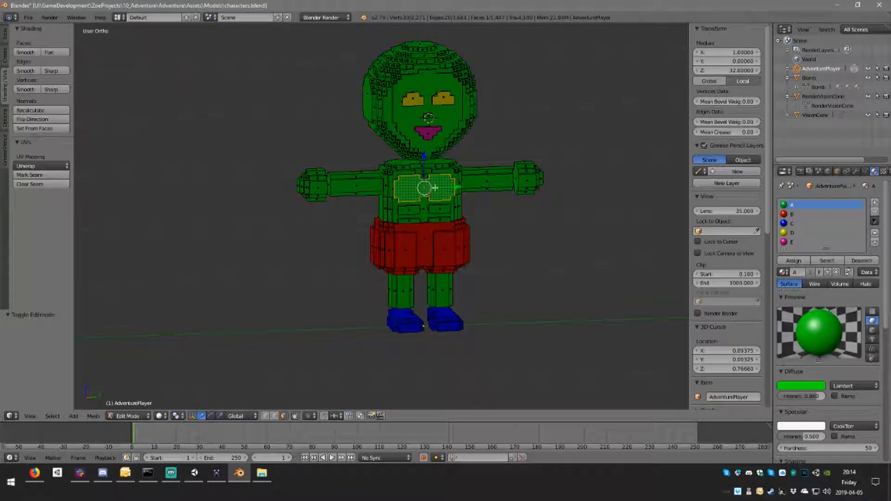
key("Tab")
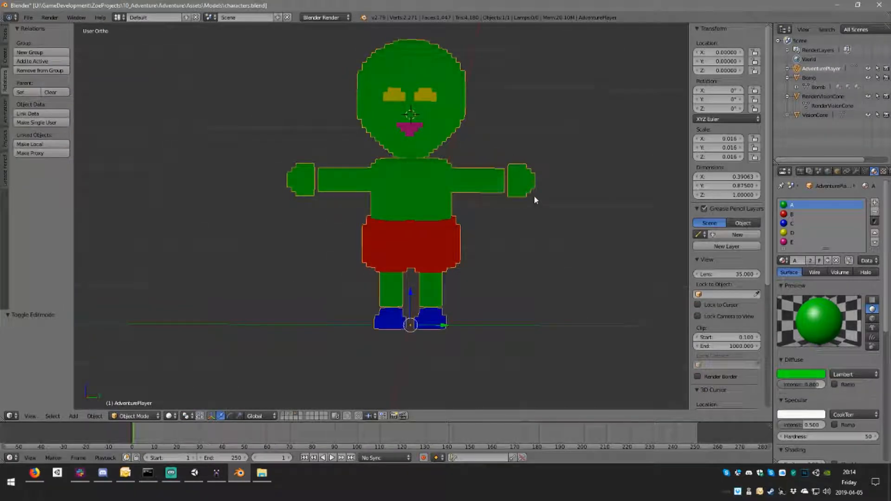
key("KP_1")
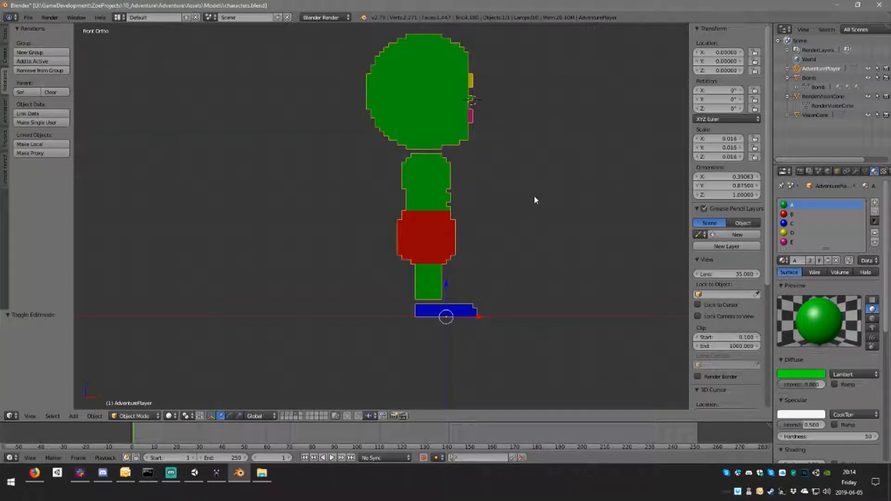
key("KP_3")
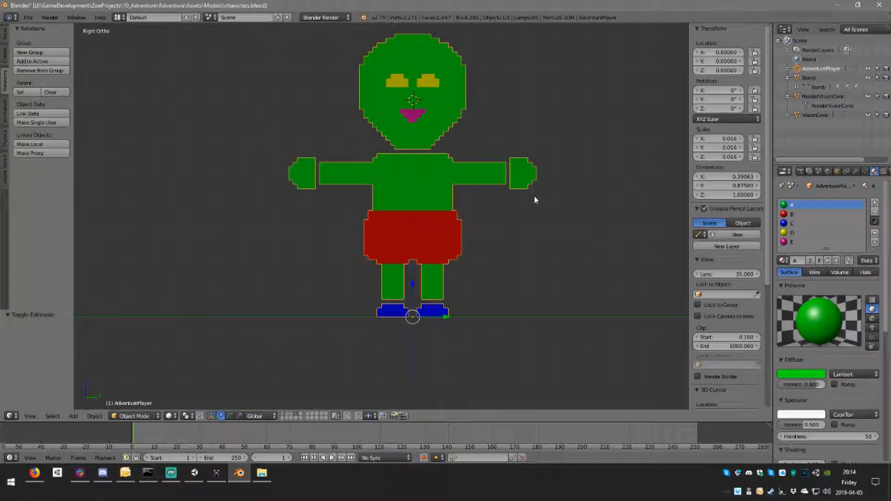
middle_click_drag(552, 120, 562, 145)
key("KP_3")
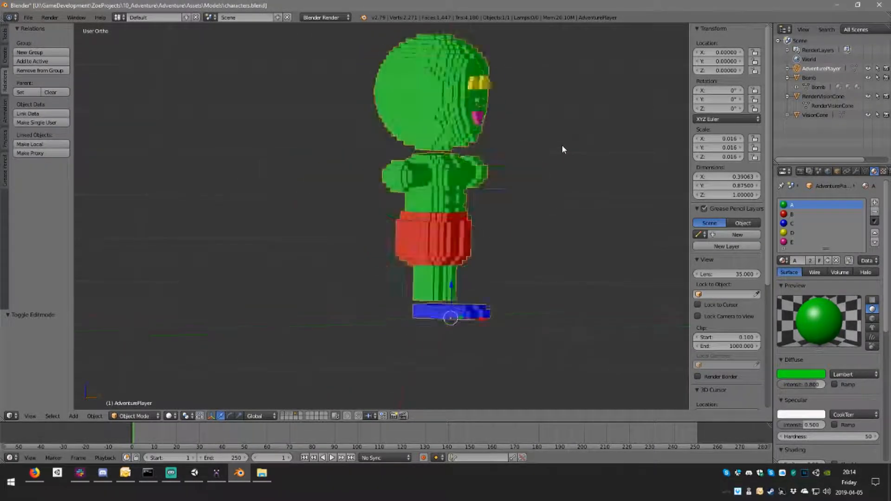
- Save the file and rename the AdventurePlayer object to Player, finishing in Object Mode
key("ctrl+s")
left_click(557, 178)
double_click(823, 68)
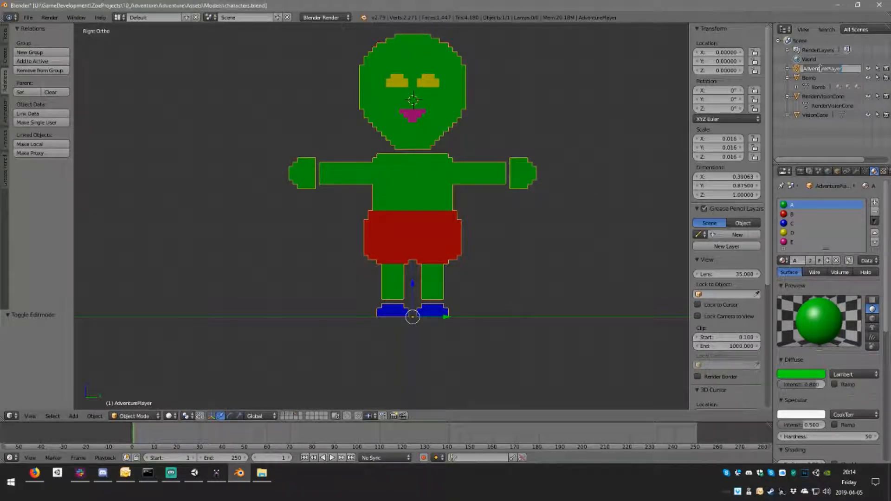
type("Player")
key("Return")
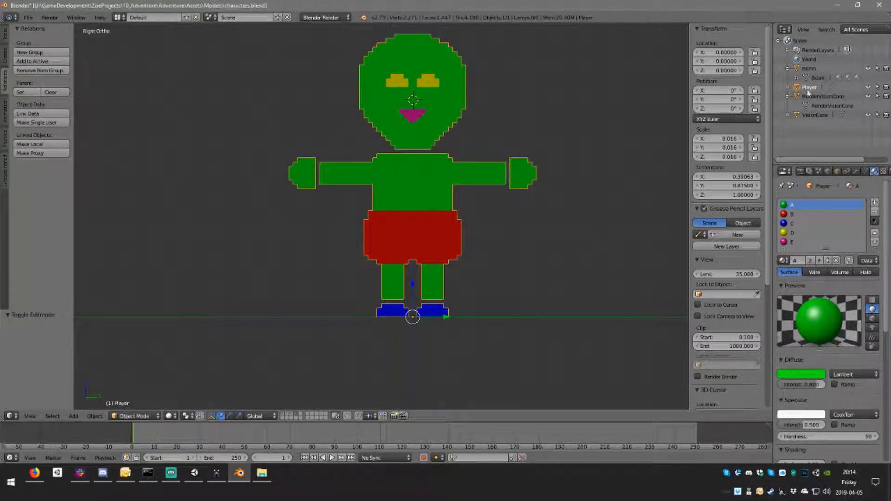
double_click(831, 96)
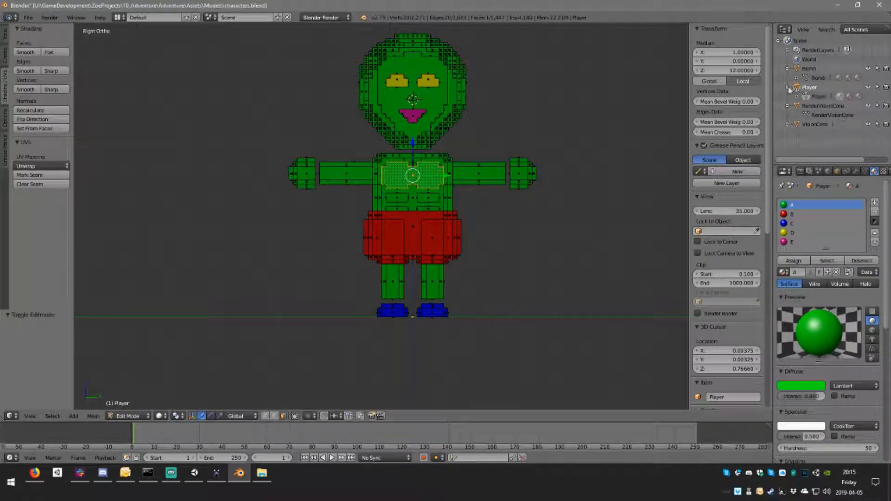
middle_click_drag(613, 139, 584, 174)
key("Tab")
middle_click_drag(541, 222, 561, 214)
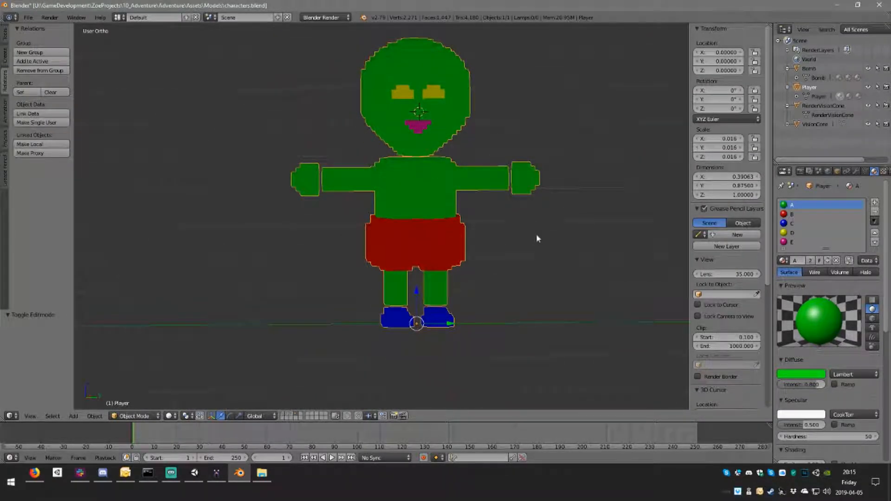
key("shift+a")
mouse_move(533, 281)
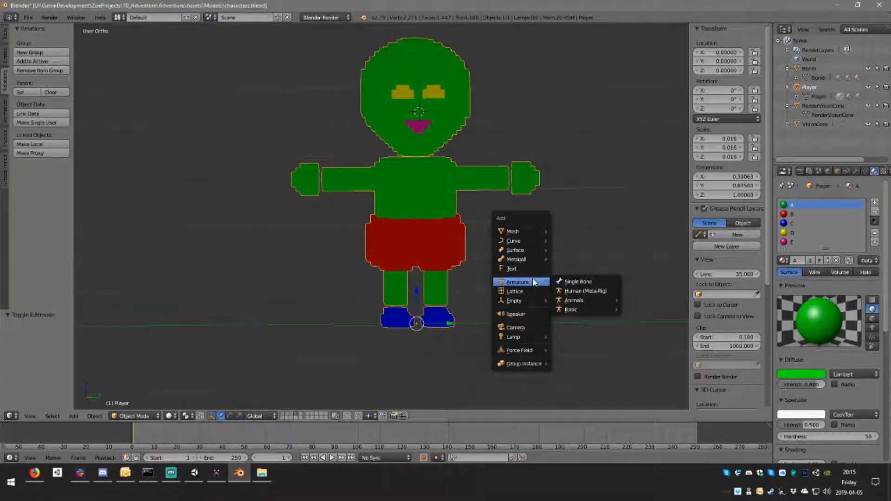
left_click(595, 291)
middle_click_drag(589, 277, 484, 221)
scroll(513, 240, "down", 6)
key("ctrl+z")
- Apply the location, rotation and scale transforms of the Player object
scroll(484, 221, "up", 5)
scroll(459, 226, "down", 3)
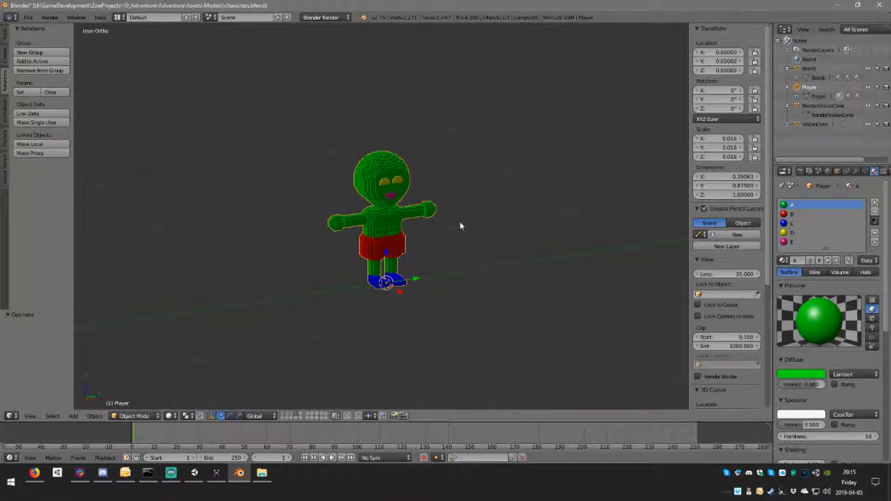
key("ctrl+a")
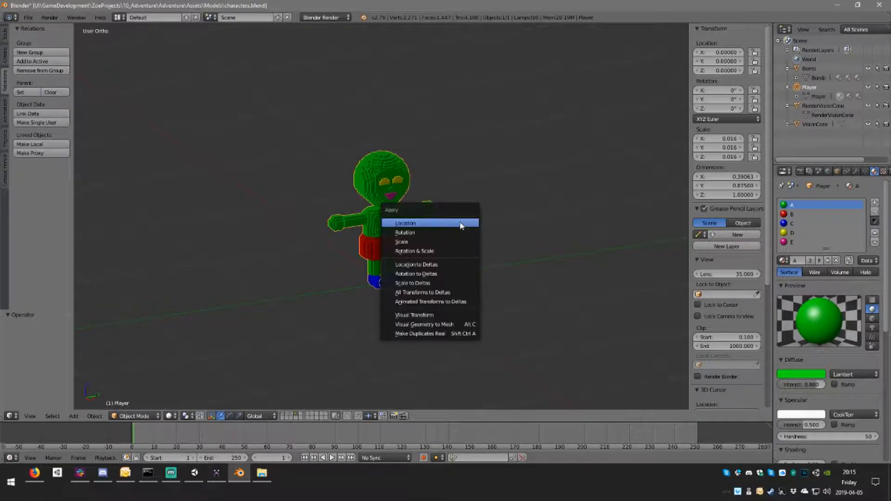
left_click(458, 225)
key("ctrl+a")
left_click(447, 234)
key("ctrl+a")
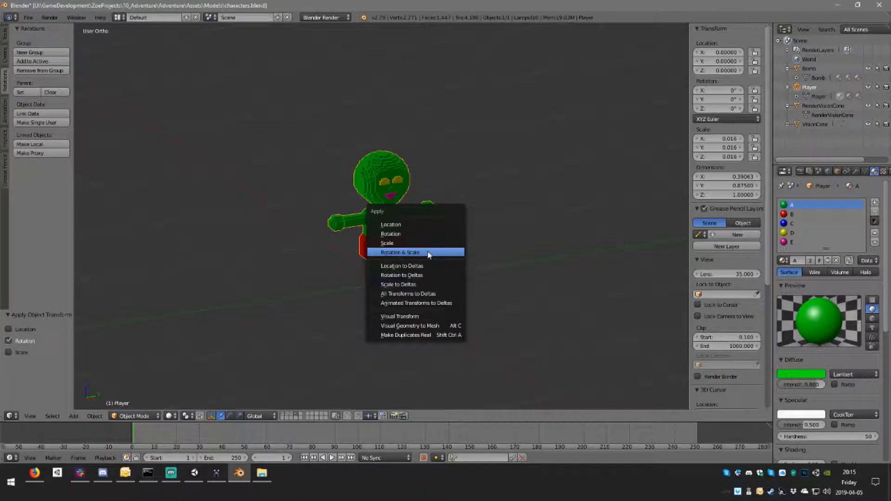
left_click(445, 253)
middle_click_drag(561, 229, 545, 228)
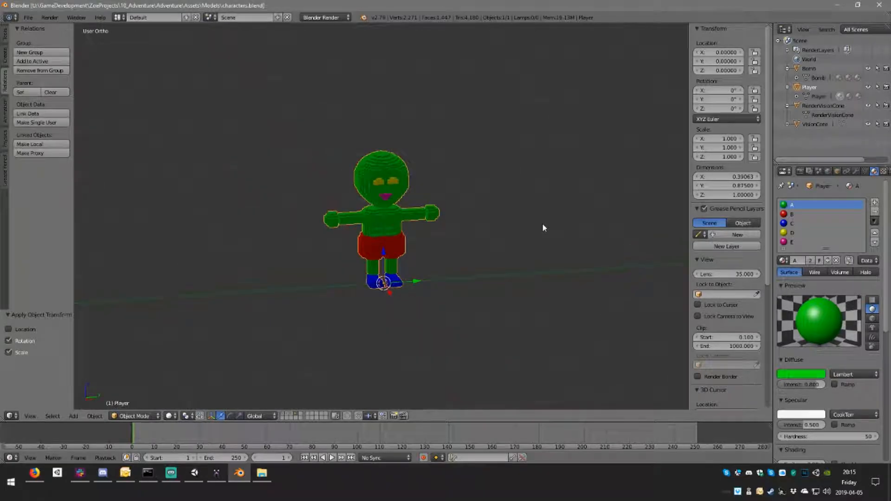
- Add a Human (Meta-Rig) armature to the scene and keep the layer with the Player character displayed
key("shift+a")
mouse_move(543, 227)
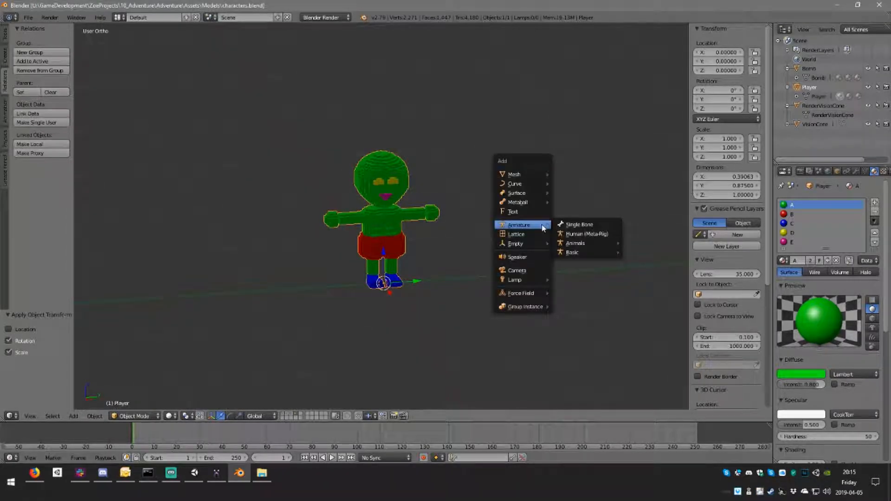
left_click(595, 233)
middle_click_drag(594, 234, 492, 270)
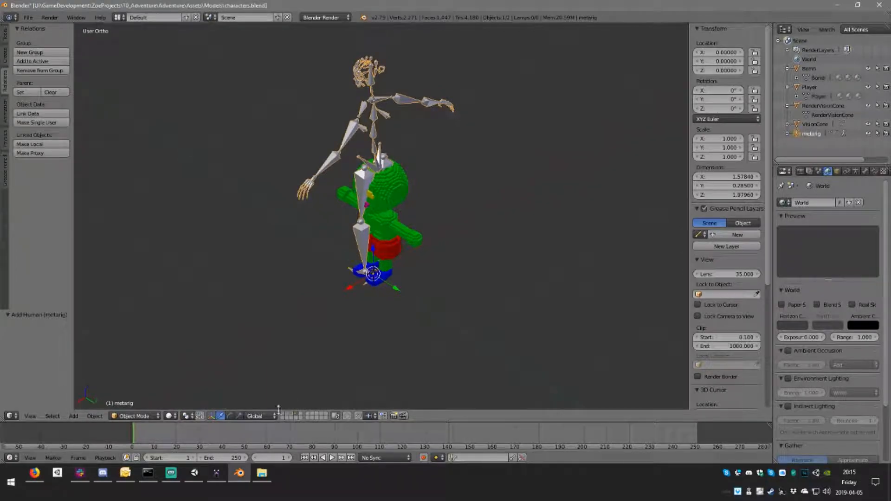
left_click(284, 415)
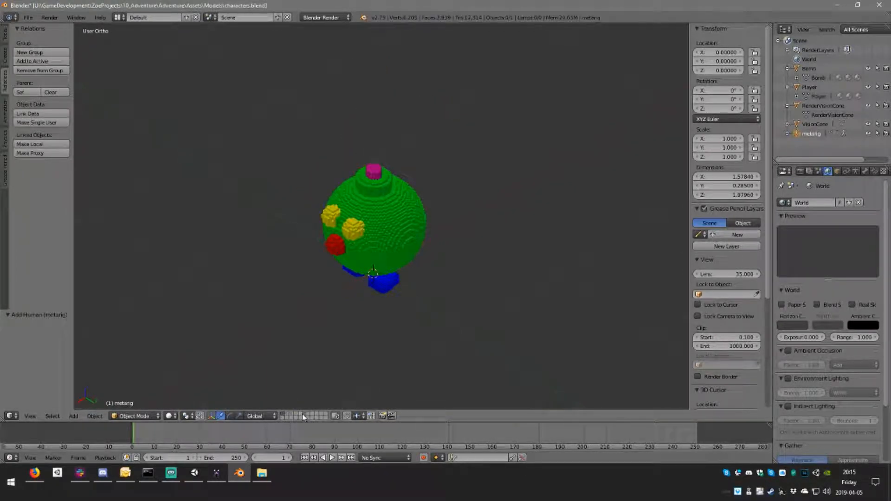
left_click(295, 416)
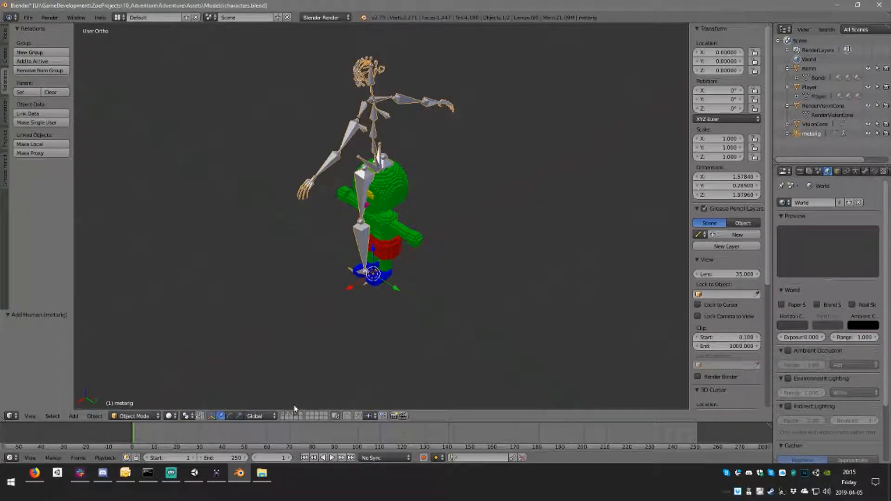
middle_click_drag(380, 134, 469, 211)
key("r")
key("z")
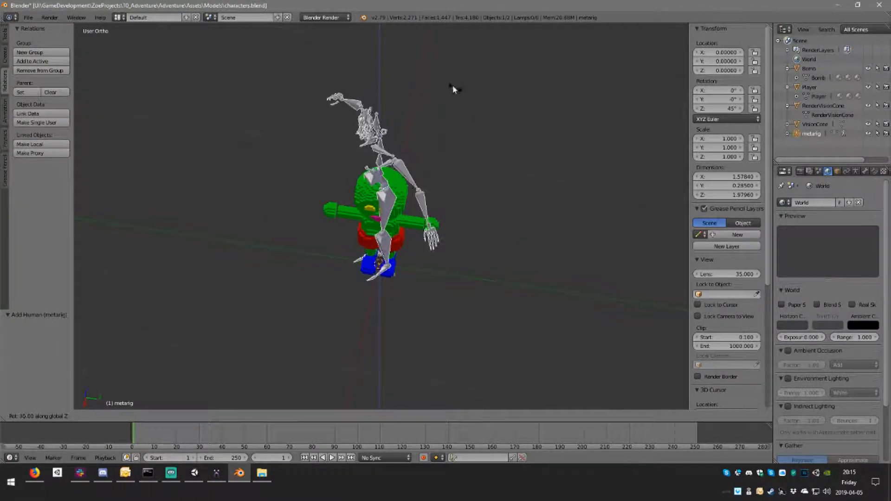
type("-90")
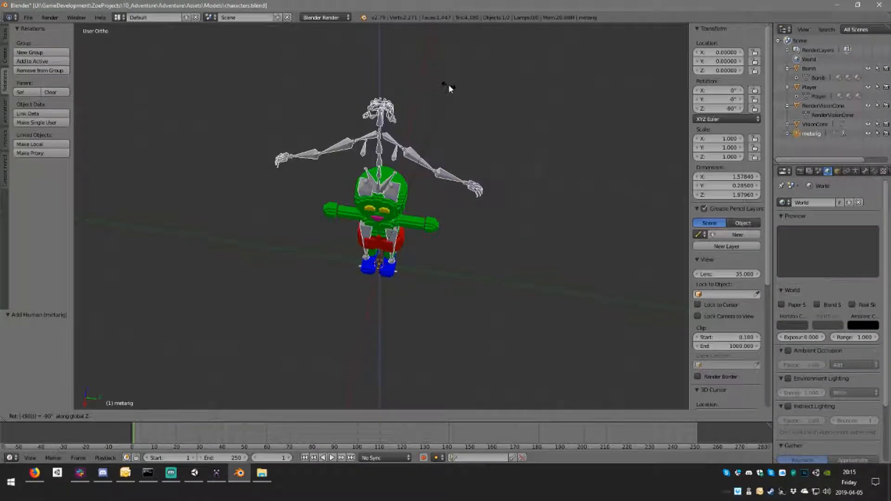
key("Escape")
- Rotate the metarig 90° about the global Z axis and apply its transforms
type("rz90")
key("Return")
mouse_move(469, 91)
middle_mouse_down()
mouse_move(465, 59)
mouse_move(481, 103)
middle_mouse_up()
key("ctrl+a")
left_click(479, 106)
key("ctrl+a")
left_click(483, 69)
- Scale the whole metarig uniformly in Object Mode while comparing its size with the Player mesh in the right orthographic view
scroll(496, 166, "up", 3)
middle_click_drag(497, 140, 474, 139)
key("Tab")
key("KP_1")
key("KP_3")
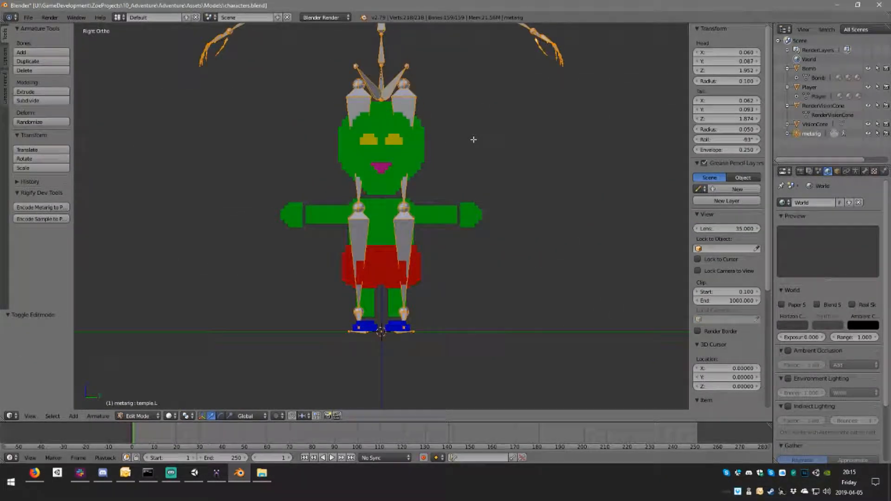
key("Tab")
scroll(474, 139, "down", 3)
scroll(537, 158, "down", 2)
key("s")
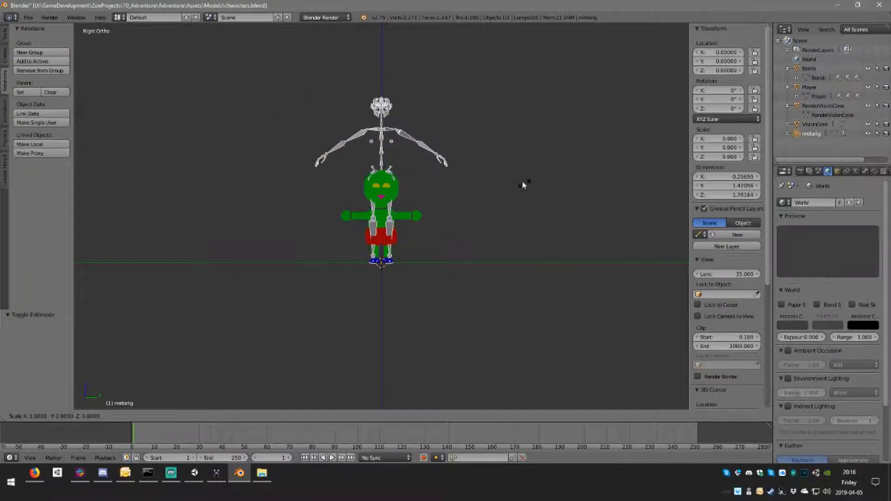
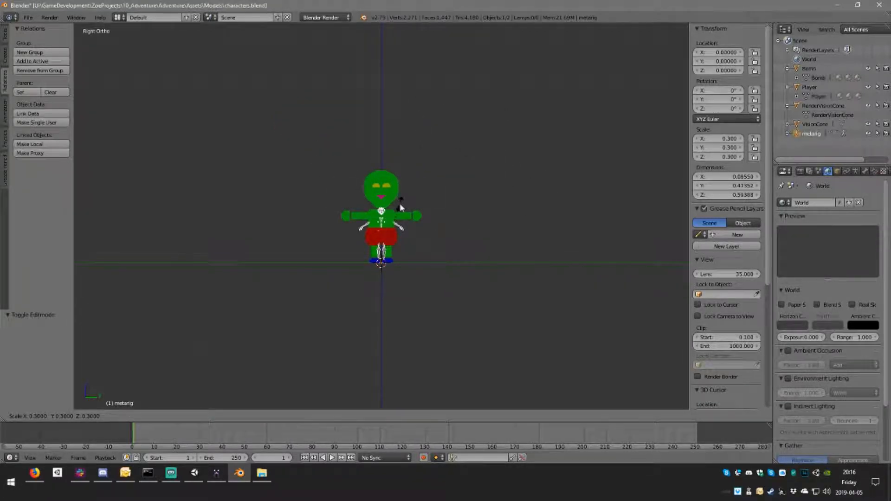
left_click(539, 131)
- Put the metarig in Edit Mode and show it as wireframe in the front orthographic view, focused on the head bones
scroll(478, 148, "up", 4)
middle_click_drag(521, 100, 462, 209, "shift")
key("Tab")
scroll(462, 204, "up", 2)
middle_click_drag(446, 208, 369, 207)
key("KP_1")
key("KP_3")
key("KP_1")
key("z")
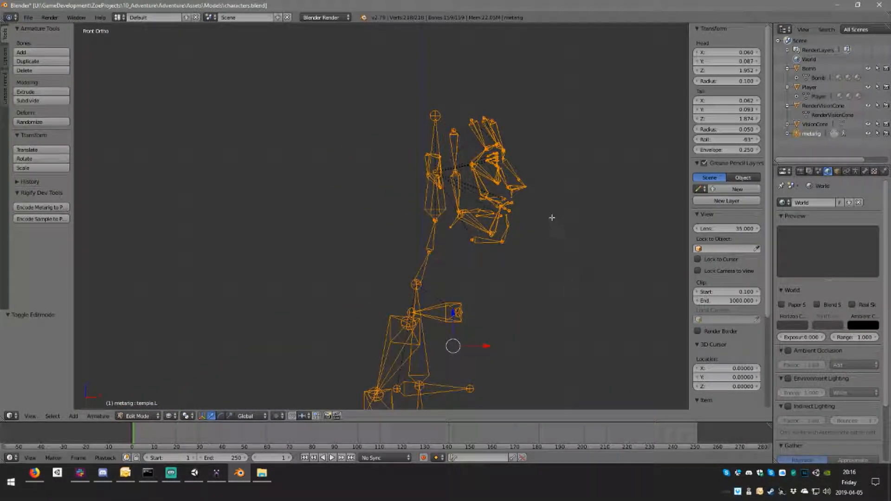
- Box-select the cluster of facial bones in front of the metarig's head and delete them
key("a")
key("b")
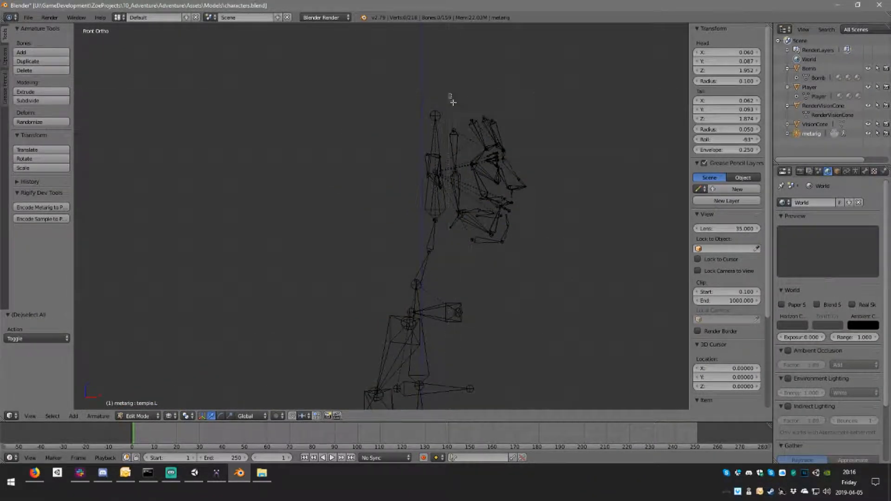
left_click_drag(453, 93, 551, 280)
key("x")
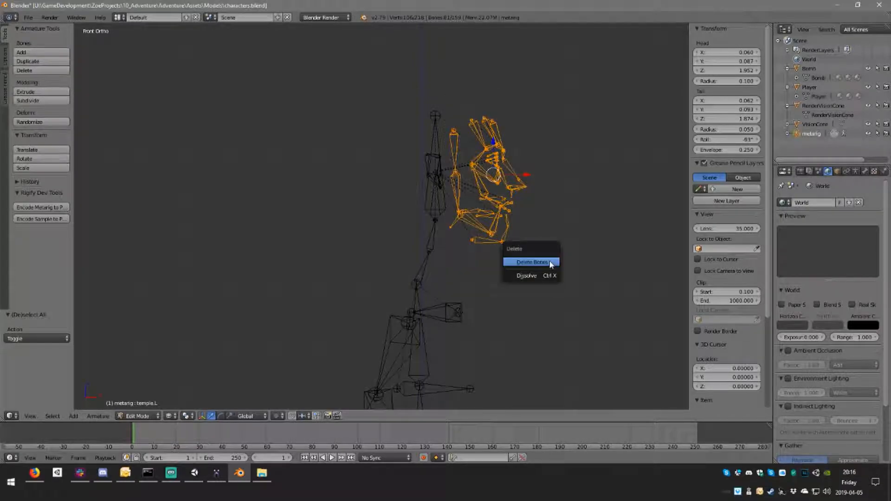
left_click(551, 260)
- Delete the ear bones on both sides of the metarig's head
middle_click_drag(570, 229, 474, 223)
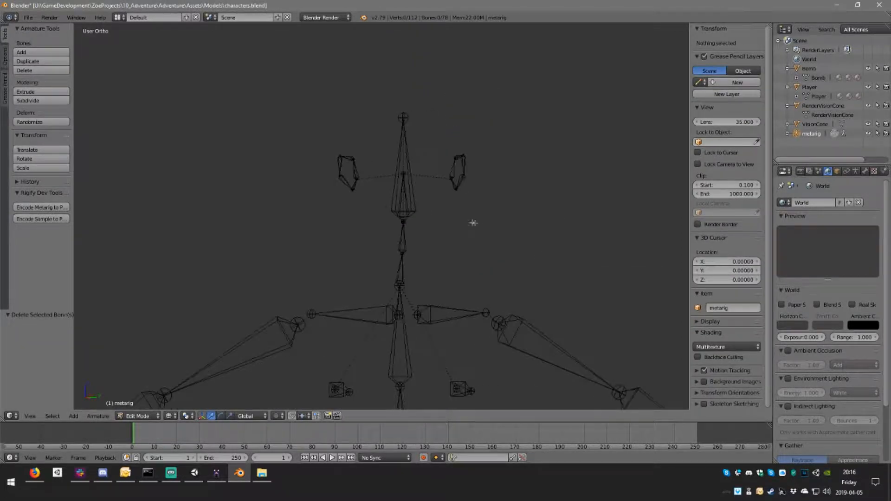
right_click(347, 176)
key("b")
left_click_drag(434, 128, 500, 222)
key("x")
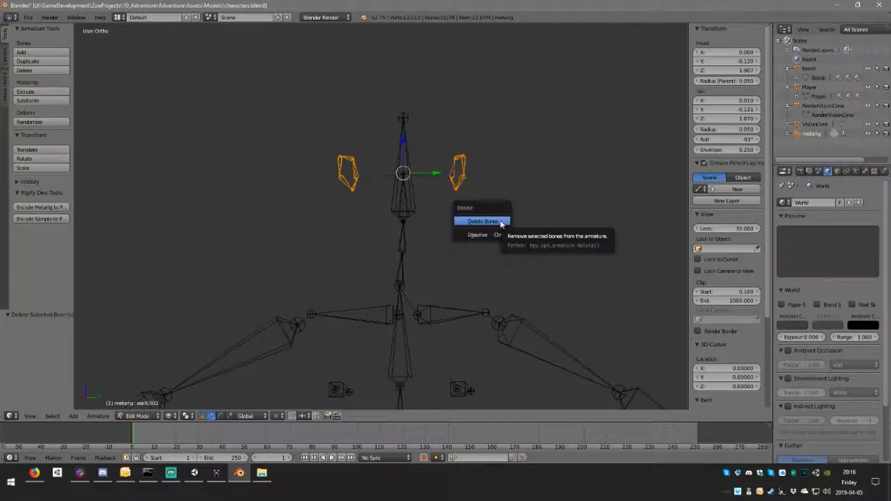
left_click(499, 222)
- Delete the small face bone located inside the metarig's head bone
middle_click_drag(500, 222, 475, 191)
key("a")
right_click(470, 209)
right_click(488, 107)
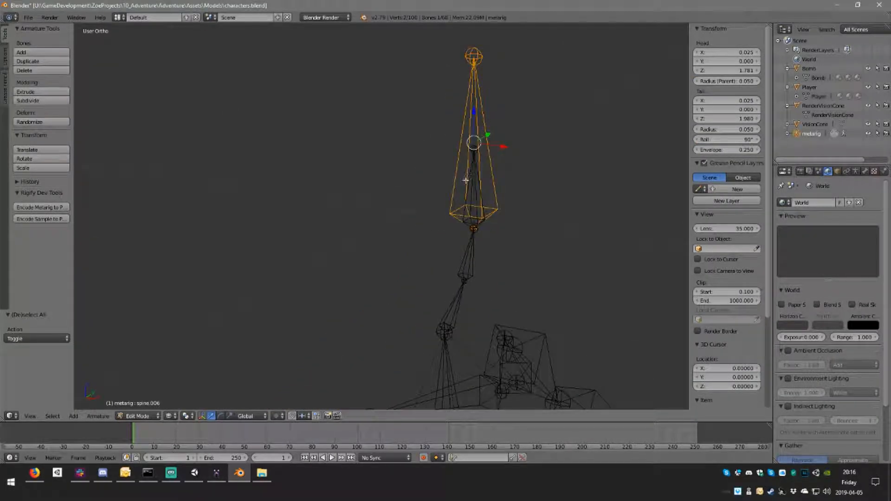
right_click(469, 184)
key("x")
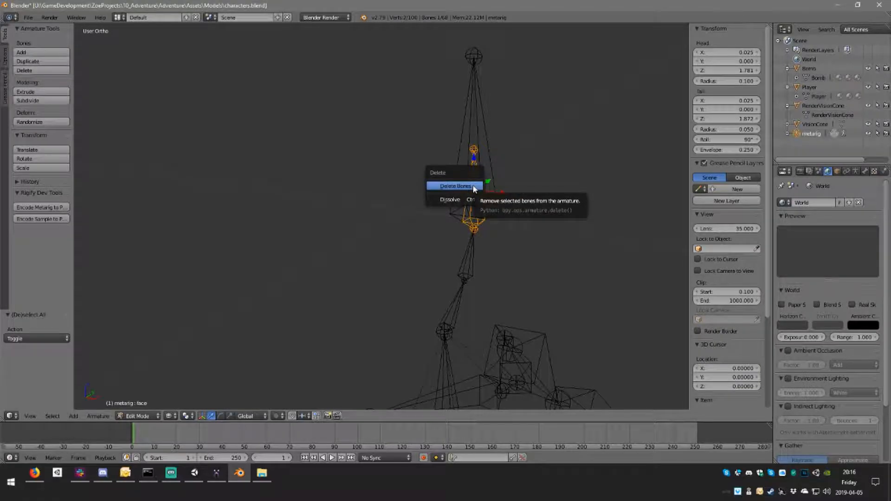
left_click(473, 186)
- Delete the metarig's neck and head bones spine.005, spine.006 and spine.004
middle_click_drag(473, 186, 405, 158)
right_click(405, 159)
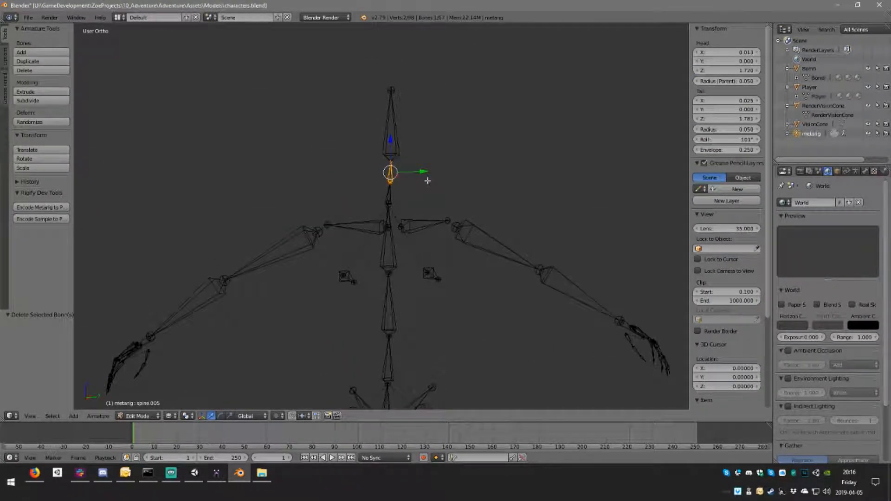
middle_click_drag(414, 183, 389, 195)
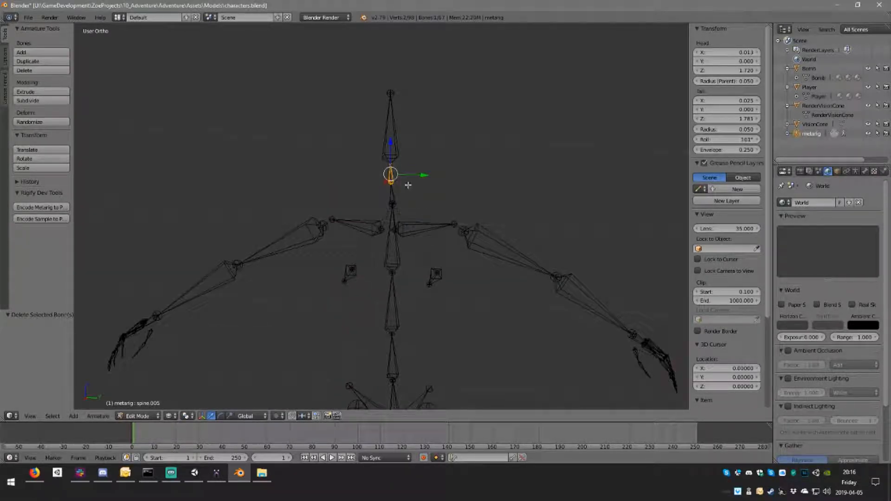
key("x")
left_click(442, 188)
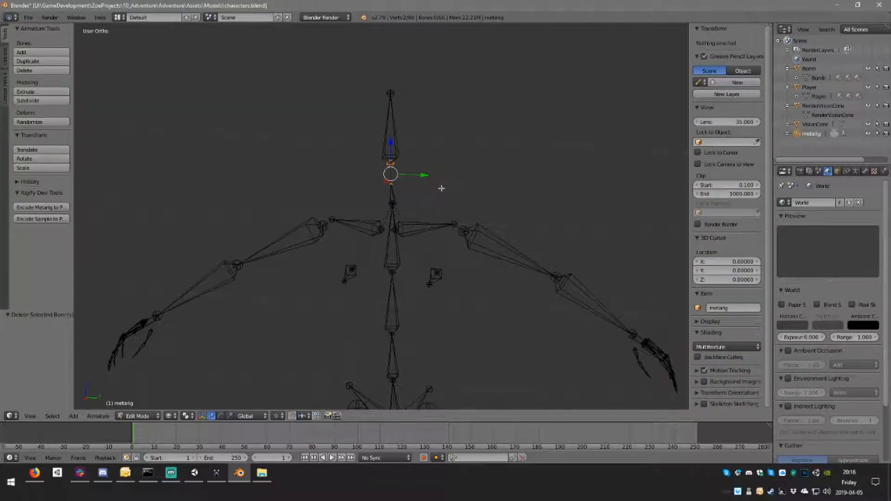
right_click(397, 143)
middle_click_drag(397, 143, 398, 170)
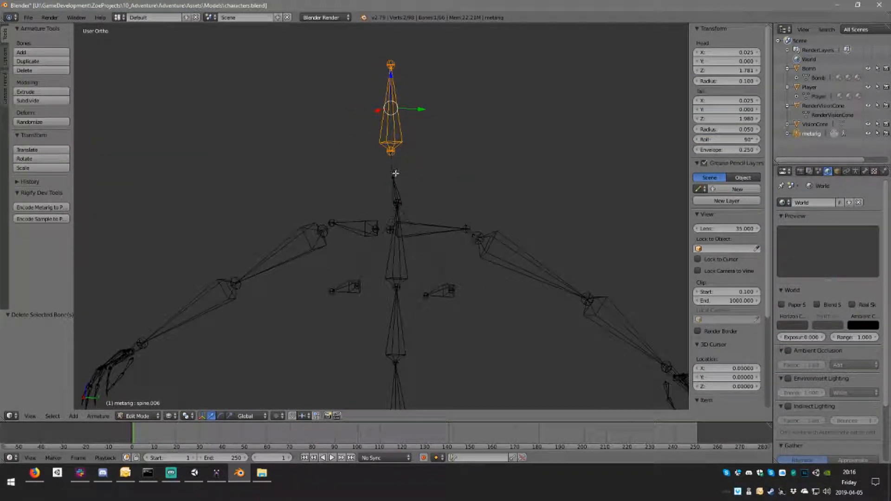
key("x")
left_click(393, 138)
right_click(394, 182)
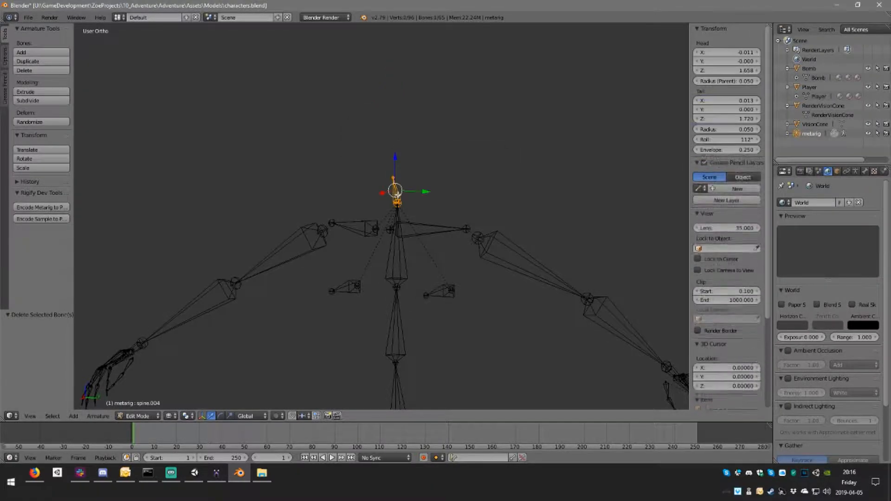
key("x")
left_click(422, 193)
- Delete all hand and finger bones at the end of the metarig's left forearm
scroll(501, 232, "down", 2)
middle_click_drag(547, 250, 469, 272)
scroll(464, 251, "up", 3)
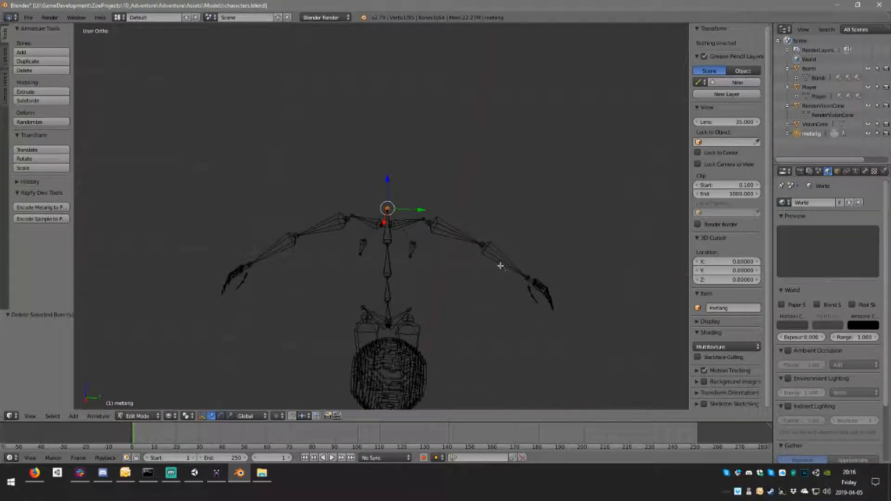
right_click(504, 263)
middle_click_drag(547, 289, 552, 283)
key("a")
key("b")
left_click_drag(521, 254, 562, 321)
key("x")
left_click(562, 321)
- Delete all hand and finger bones at the end of the metarig's right forearm
key("b")
left_click_drag(204, 268, 246, 320)
key("x")
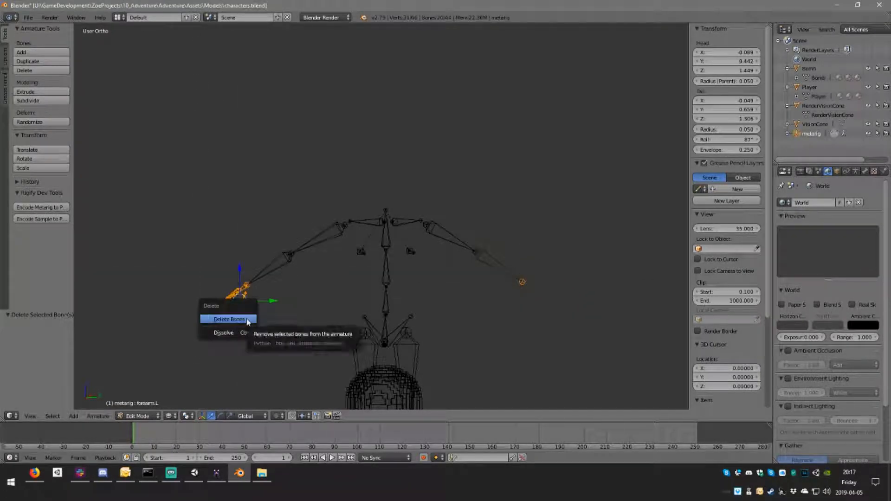
left_click(247, 321)
- Delete the left and right breast bones from the metarig's chest
mouse_move(355, 317)
middle_mouse_down()
mouse_move(396, 294)
mouse_move(353, 314)
middle_mouse_up()
scroll(325, 320, "up", 2)
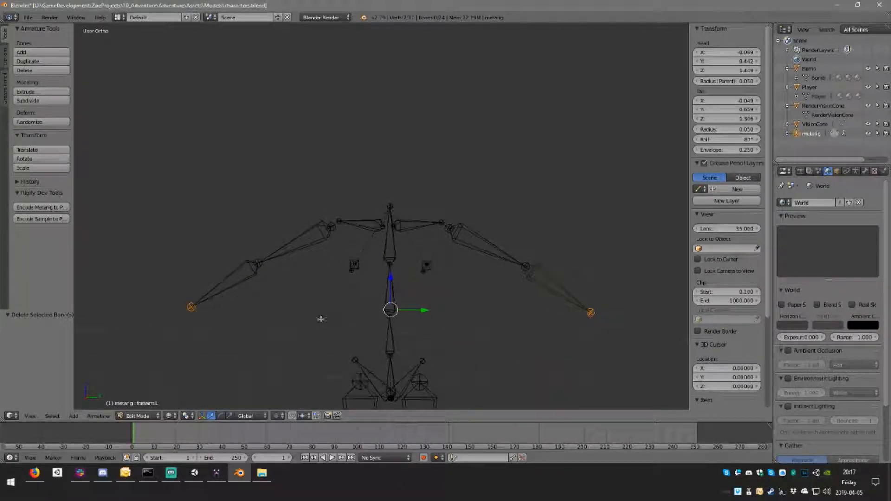
right_click(555, 283)
right_click(482, 254)
scroll(450, 302, "down", 3)
middle_click_drag(425, 259, 459, 273)
right_click(372, 250)
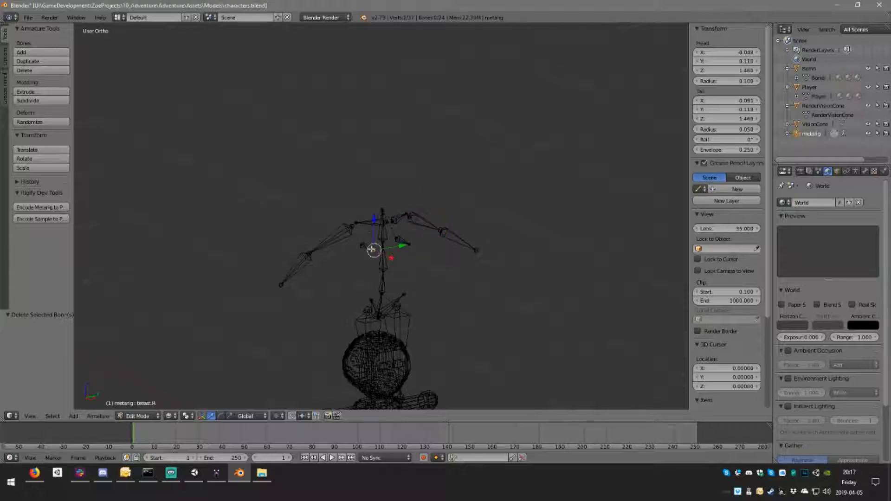
scroll(375, 250, "up", 2)
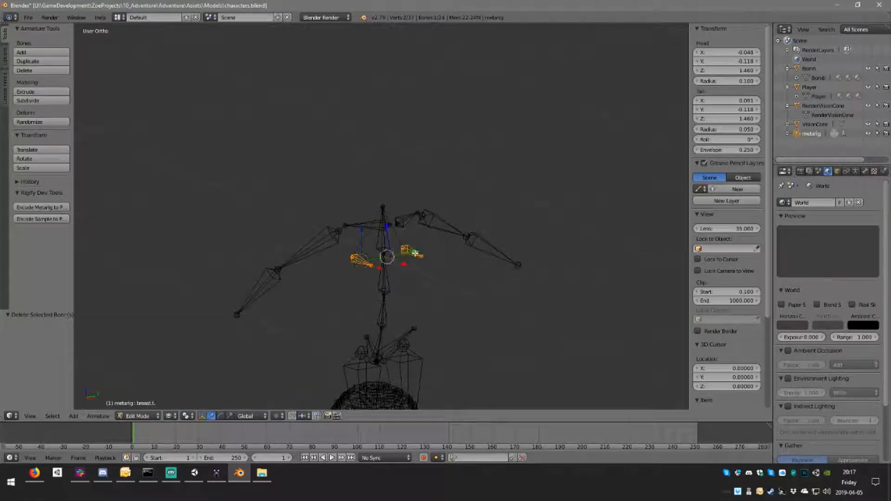
key("x")
left_click(418, 254)
middle_click_drag(418, 254, 423, 278)
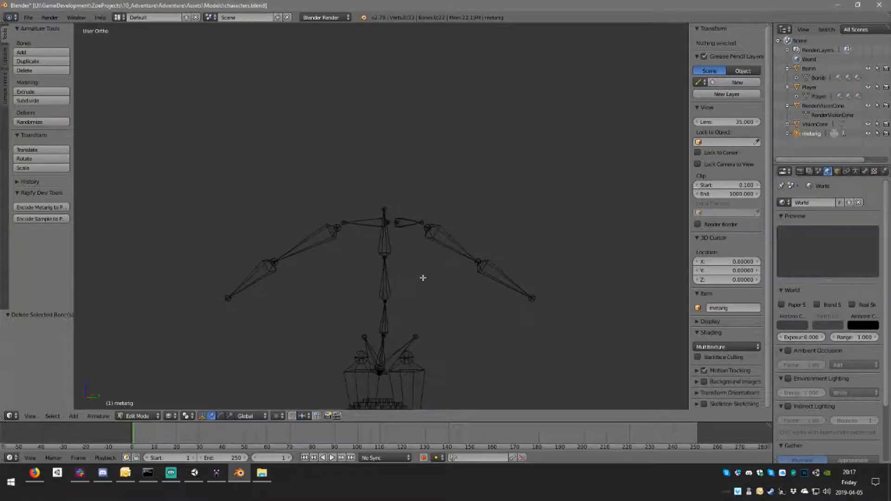
- Delete spine.003 and the two spine bones below it, keeping the lowest spine bone
right_click(383, 254)
right_click(382, 240)
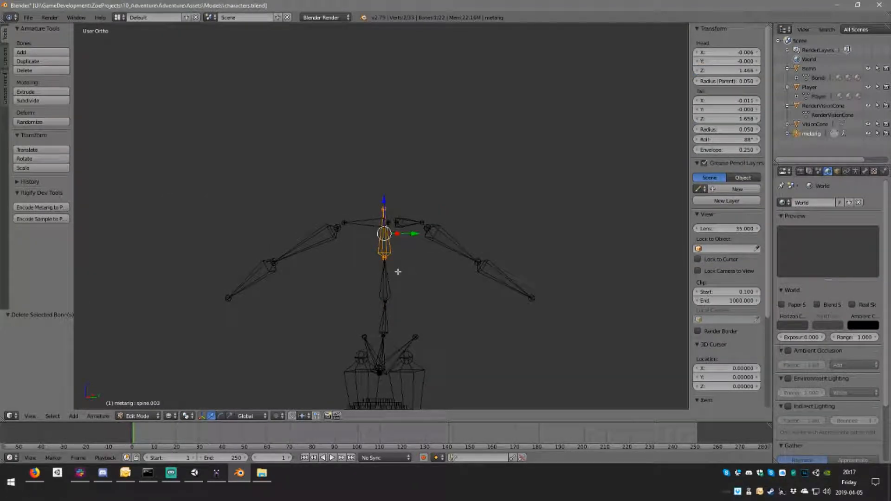
right_click(389, 286, "shift")
right_click(396, 312, "shift")
key("x")
left_click(441, 278)
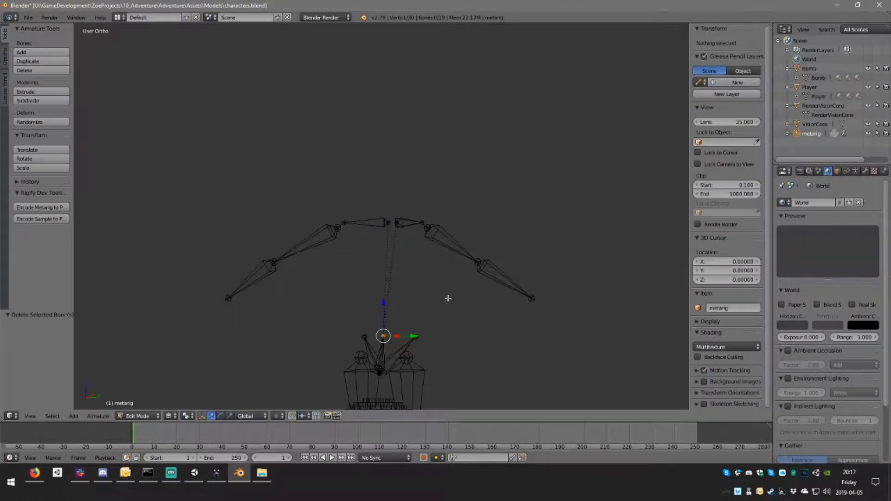
- Delete the left and right pelvis bones of the metarig
scroll(430, 357, "down", 2)
middle_click_drag(430, 357, 432, 217, "shift")
scroll(431, 217, "up", 3)
right_click(394, 156)
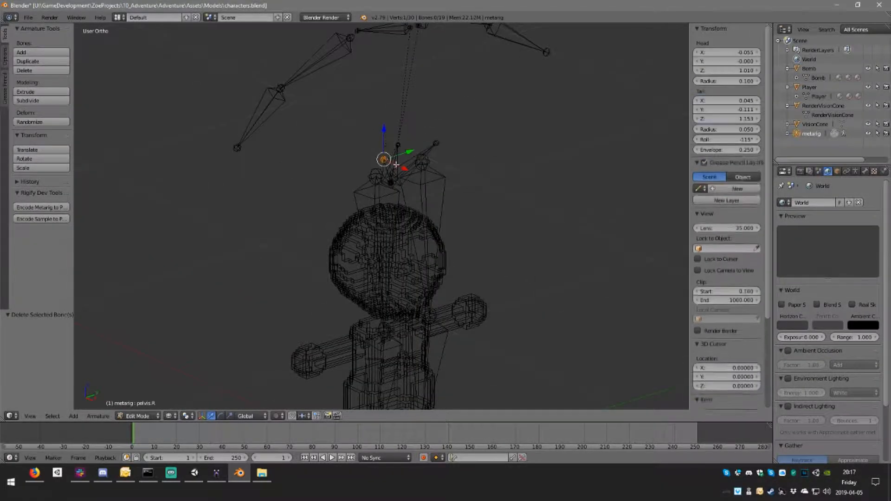
scroll(383, 171, "up", 1)
right_click(383, 171, "shift")
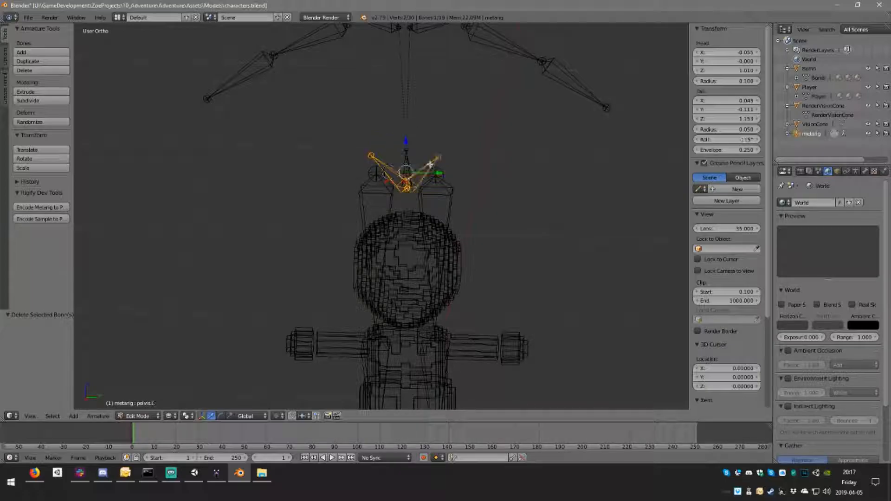
key("x")
left_click(464, 182)
- Delete the left and right thigh bones of the metarig
scroll(478, 218, "down", 3)
middle_click_drag(477, 219, 454, 206)
scroll(441, 209, "up", 2)
right_click(365, 213)
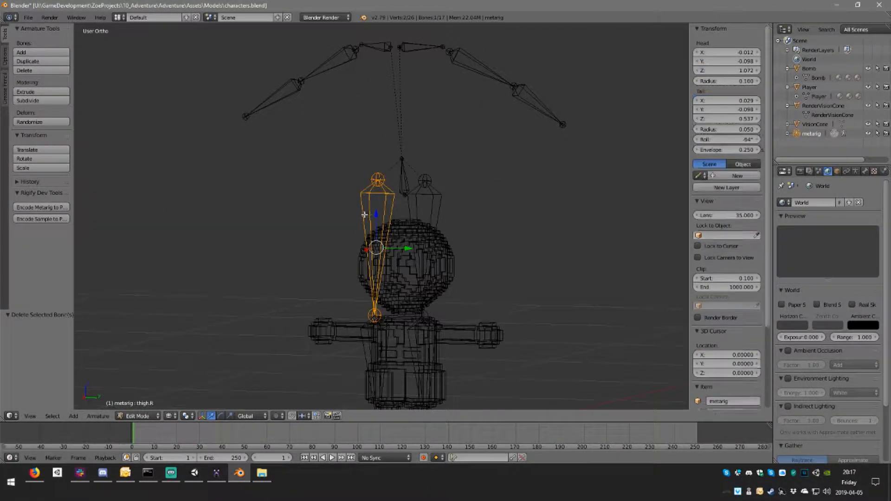
middle_click_drag(377, 214, 411, 215)
right_click(425, 206, "shift")
key("x")
left_click(460, 214)
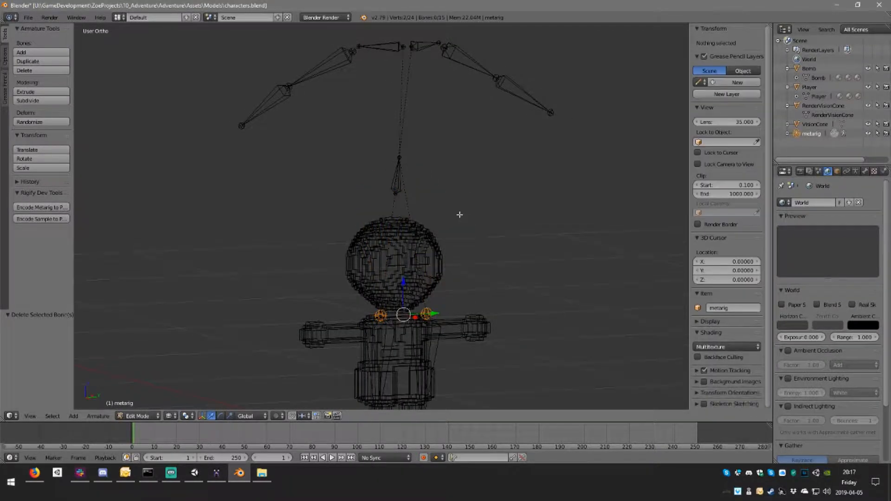
- Delete the toe and heel bones of both feet, leaving the shin and foot bones
middle_click_drag(460, 279, 409, 265)
middle_click_drag(418, 346, 467, 158, "shift")
middle_click_drag(474, 186, 497, 233)
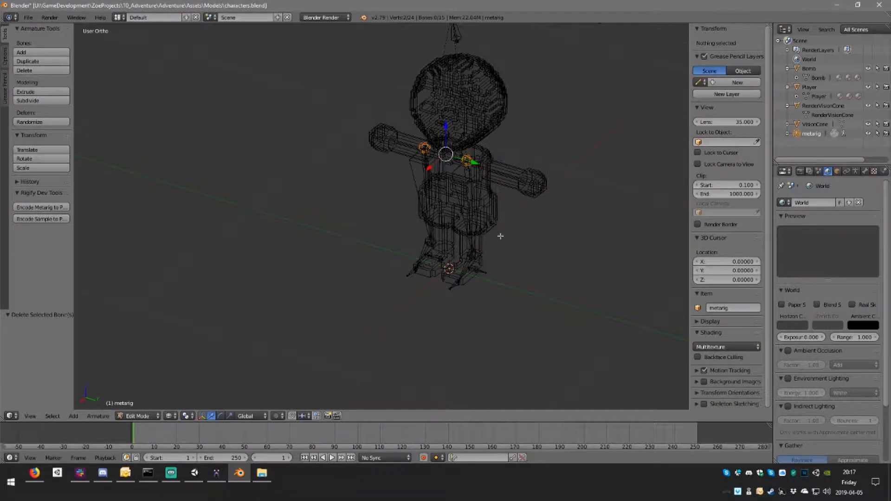
scroll(476, 302, "up", 4)
middle_click_drag(476, 302, 543, 277)
middle_click_drag(457, 249, 470, 276)
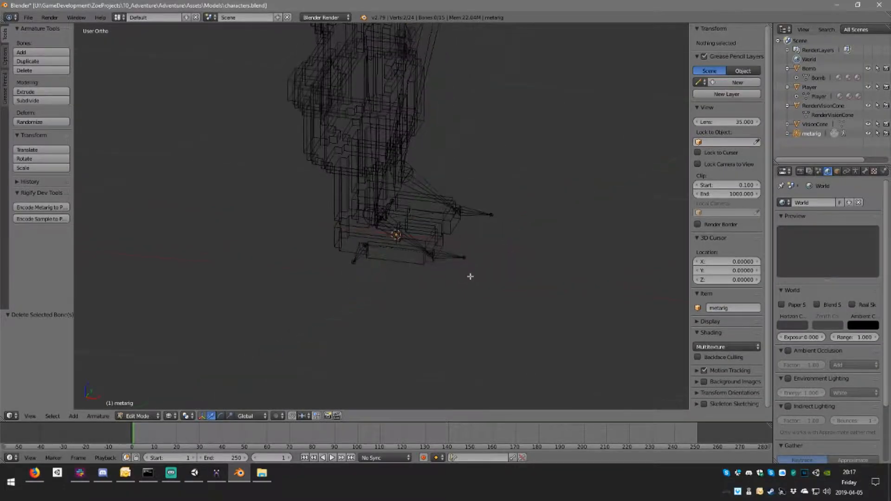
right_click(463, 256)
scroll(464, 256, "up", 1)
right_click(478, 273)
right_click(519, 213, "shift")
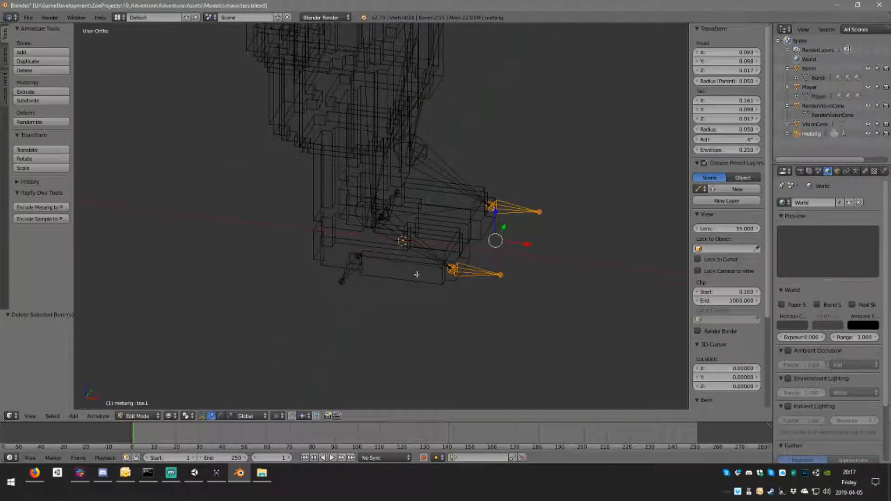
right_click(354, 273, "shift")
middle_click_drag(432, 255, 435, 190)
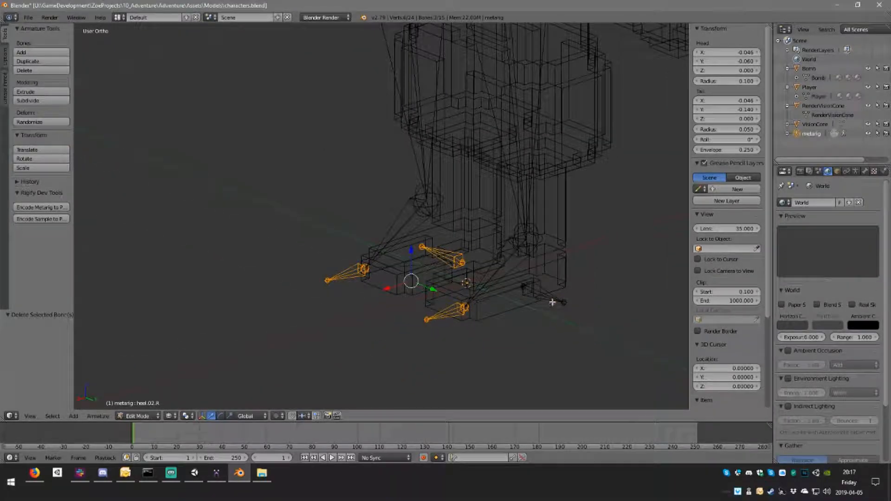
right_click(559, 304, "shift")
key("x")
left_click(560, 303)
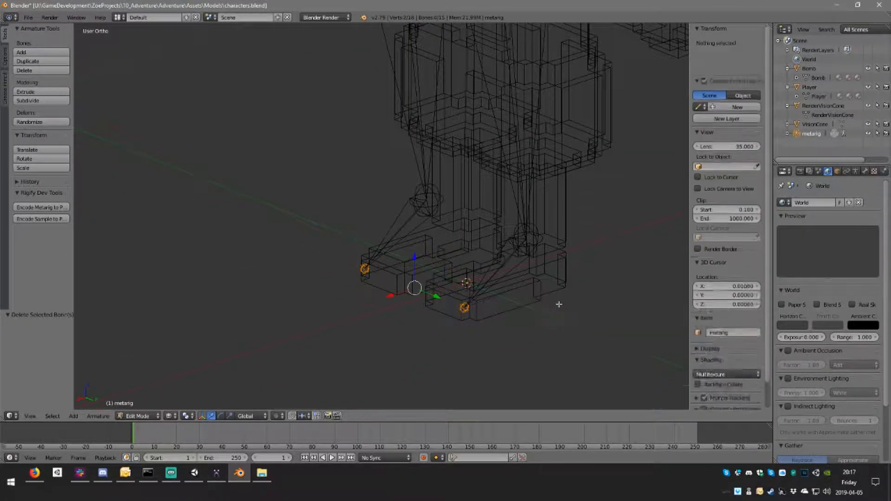
- Return to Object Mode and shrink the reduced metarig by a factor of about 0.292 to fit inside the Player's body
scroll(547, 271, "down", 5)
middle_click_drag(547, 272, 467, 199)
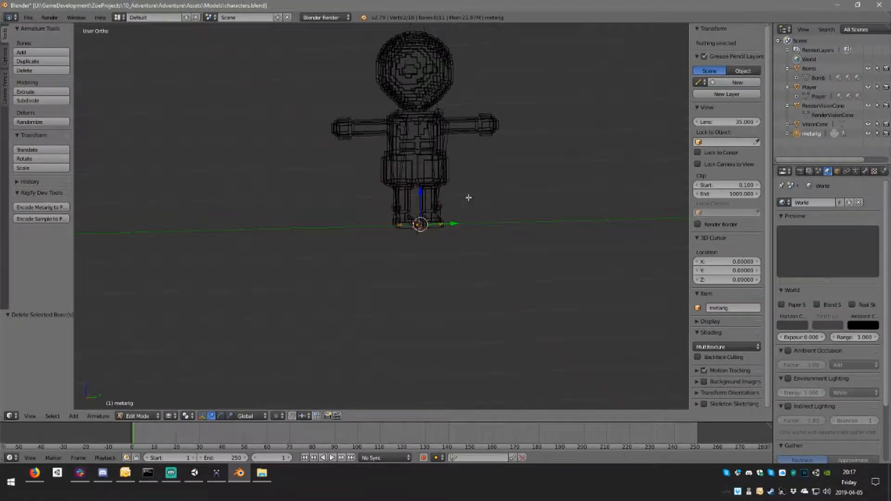
scroll(467, 200, "down", 2)
key("Tab")
middle_click_drag(426, 74, 413, 103)
key("KP_1")
key("KP_3")
scroll(472, 186, "up", 2)
key("s")
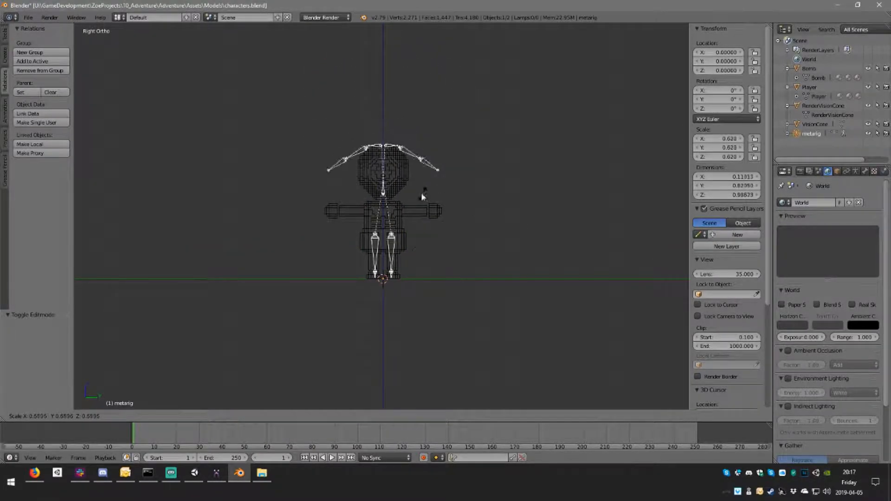
left_click(413, 245)
scroll(434, 237, "up", 3)
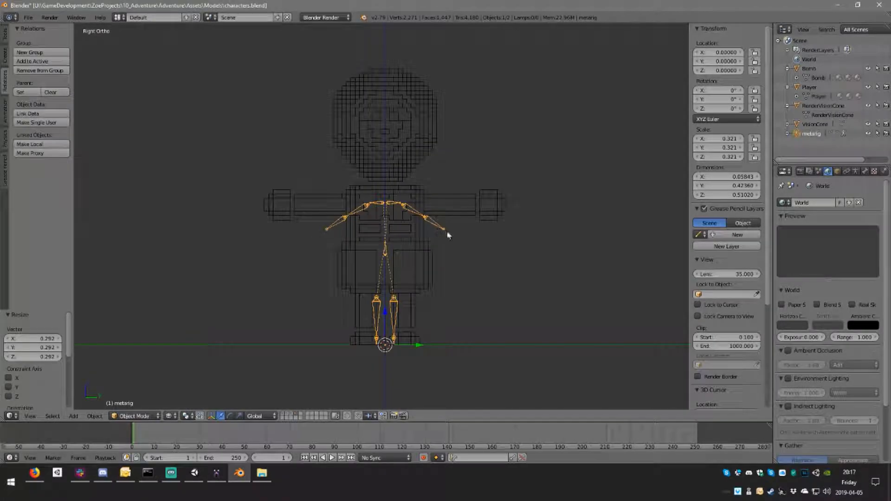
- Enter Edit Mode on the metarig and enable X-Axis Mirror
key("Tab")
scroll(425, 267, "up", 2)
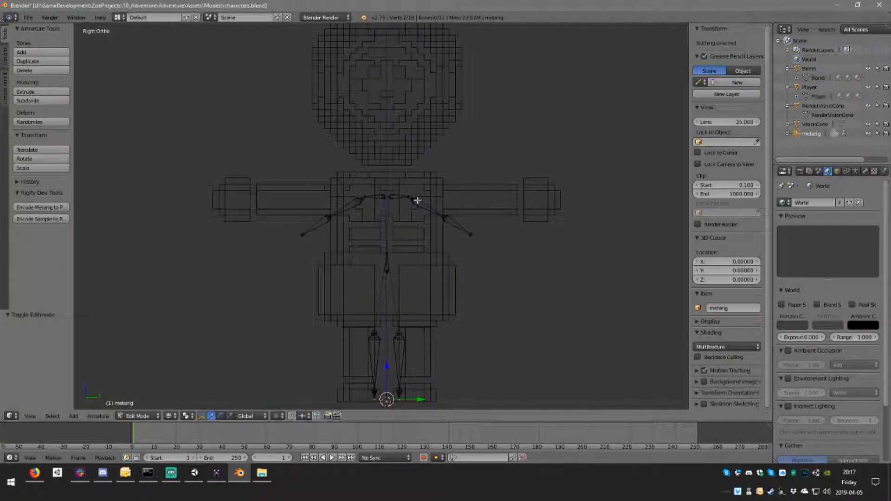
right_click(414, 199)
right_click(394, 197)
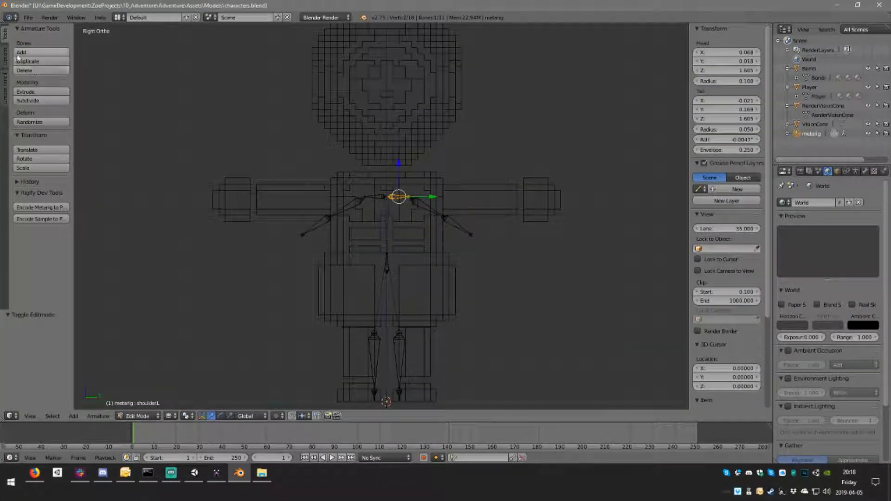
left_click(5, 63)
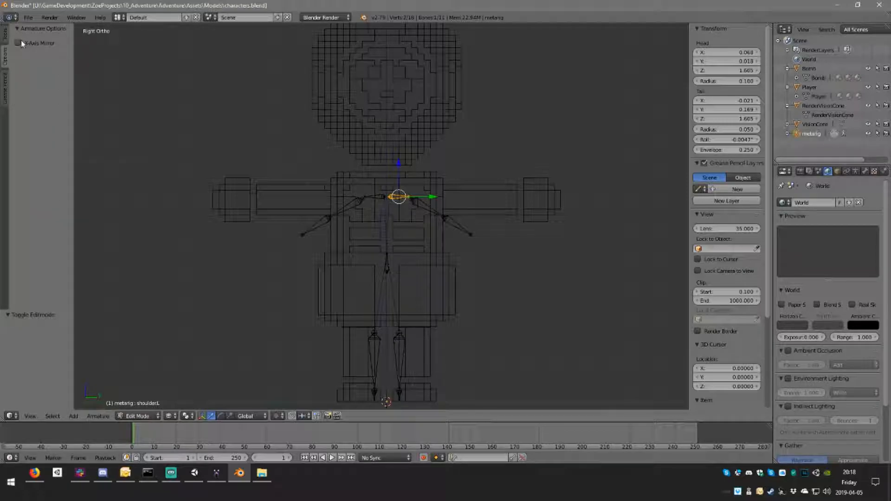
scroll(482, 242, "up", 2)
- Try to move the left elbow joint of the metarig into line with the Player's outstretched arm
right_click(496, 232)
right_click(449, 208)
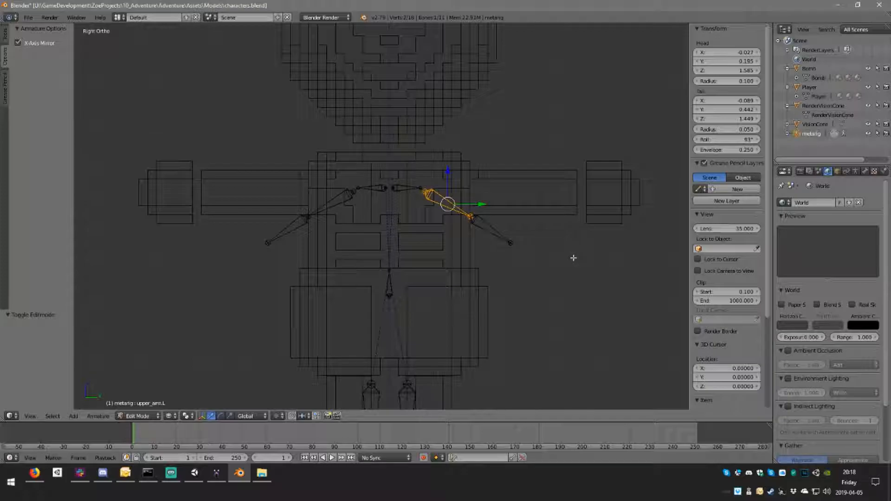
right_click(470, 216)
key("g")
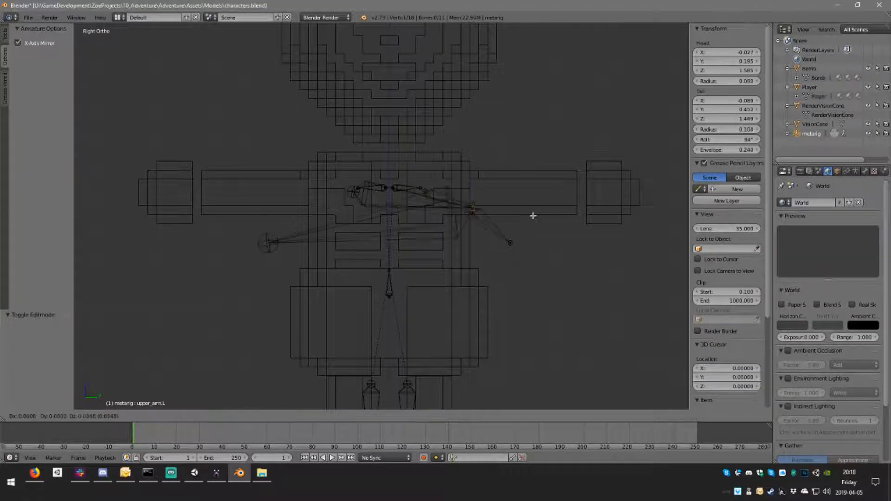
key("Escape")
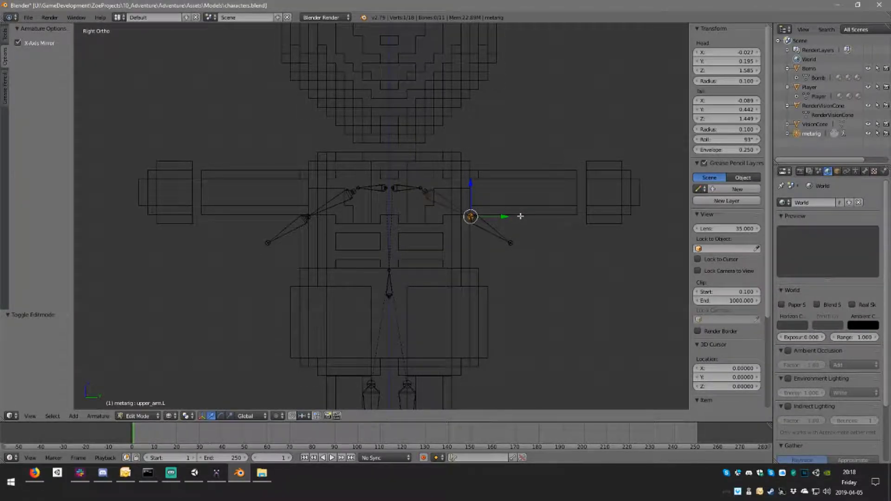
key("g")
right_click(529, 180)
- Try to raise the wrist end of the right forearm bone toward the Player's arm, checking the left wrist joint
middle_click_drag(309, 230, 368, 264)
right_click(260, 267)
middle_click_drag(260, 267, 265, 245)
right_click(267, 242)
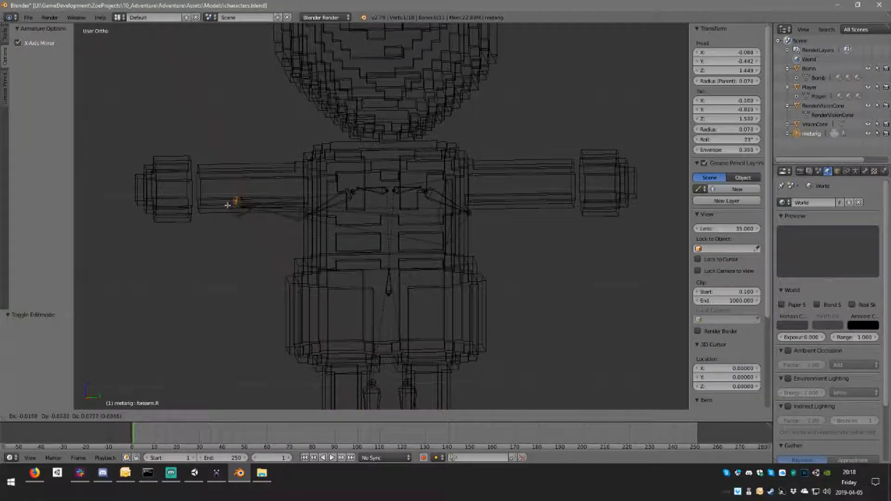
middle_click_drag(511, 242, 503, 243)
right_click(510, 242)
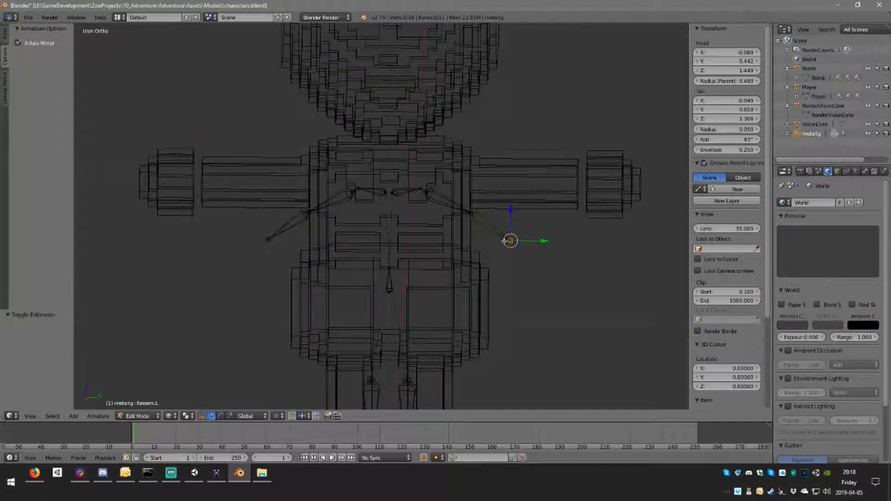
- Delete the left and right forearm bones of the metarig
right_click(493, 230)
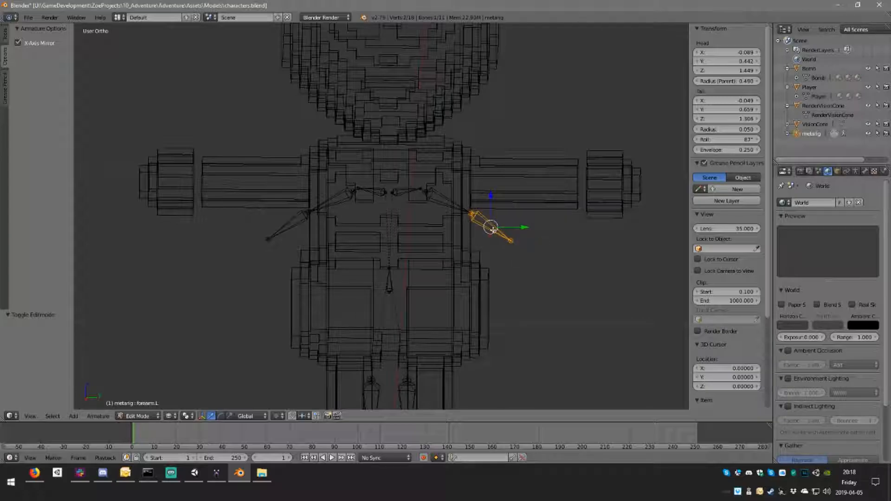
key("x")
left_click(485, 237)
- Try to raise the outer end of the left upper arm bone into the Player's arm
right_click(451, 206)
right_click(476, 214)
key("g")
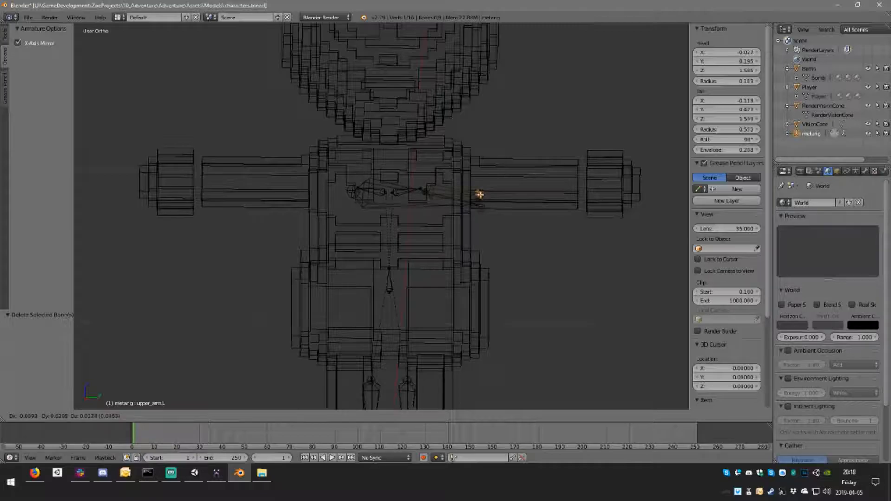
right_click(476, 201)
middle_click_drag(472, 207, 387, 276)
- Try to reposition the left shoulder bone, and select the right upper arm bone
scroll(450, 239, "up", 3)
right_click(419, 172)
key("g")
left_click(412, 258)
right_click(258, 212)
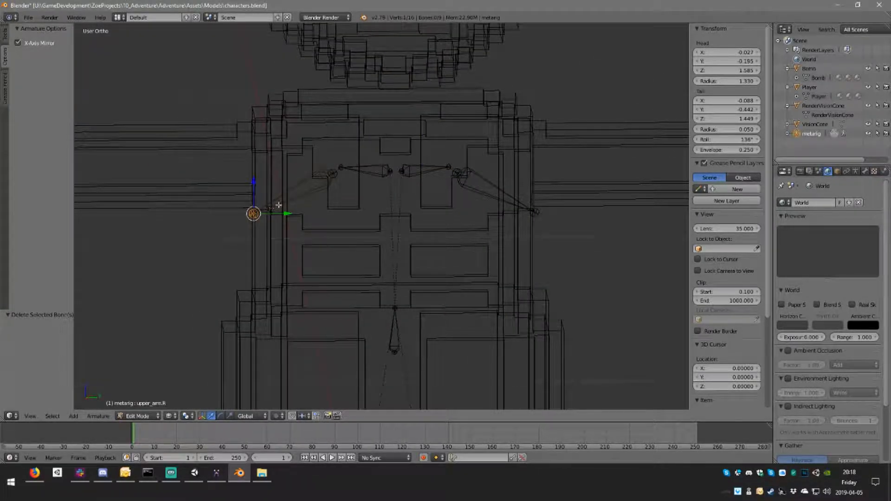
right_click(283, 200)
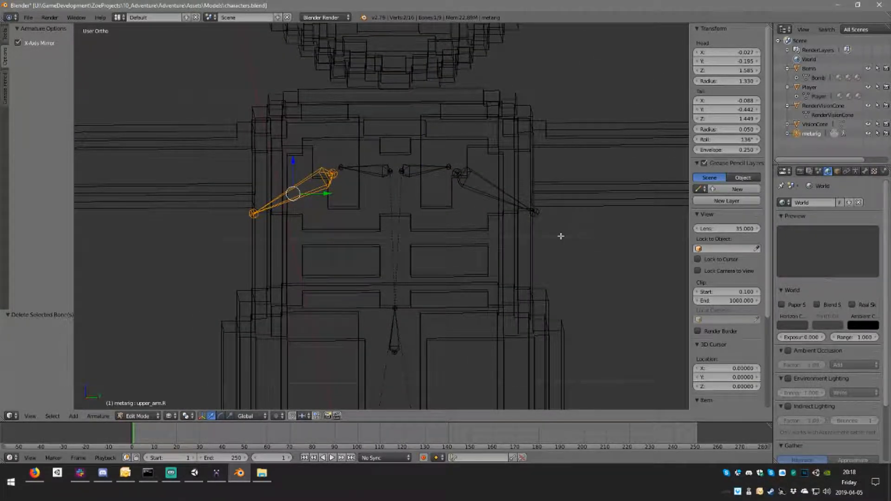
- Return to Object Mode and delete the entire metarig
scroll(435, 214, "down", 3)
scroll(356, 207, "down", 4)
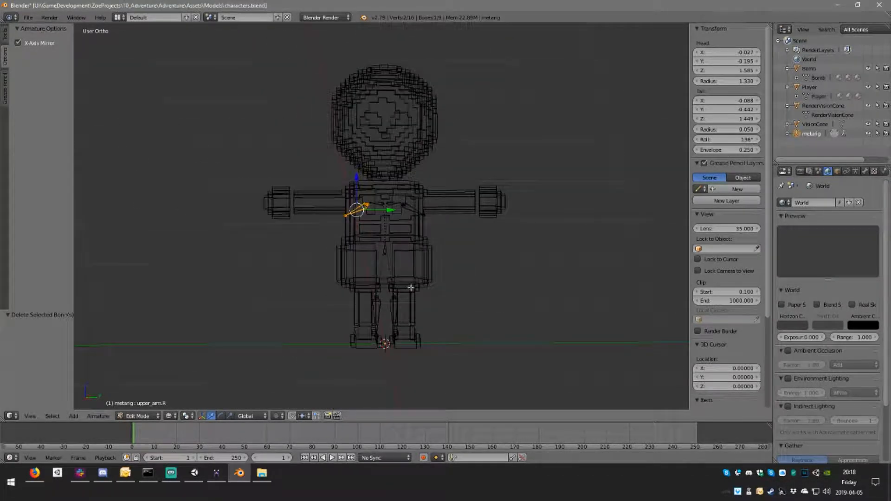
key("Tab")
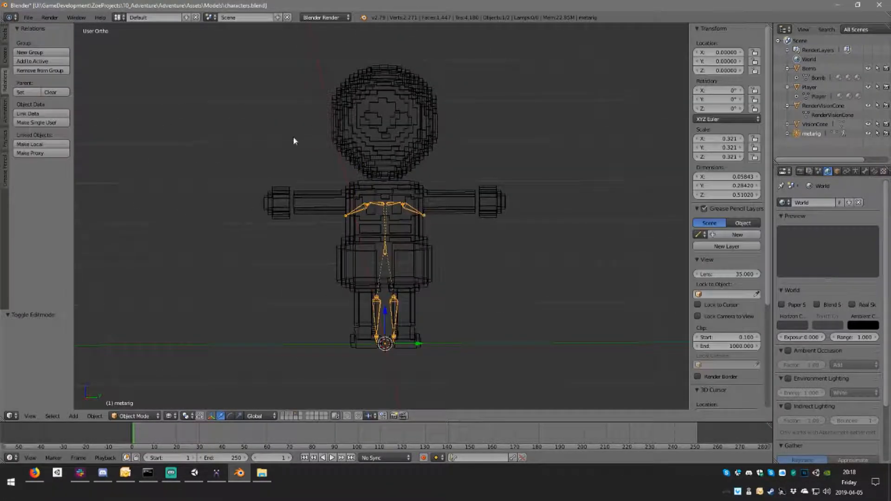
left_click(443, 220)
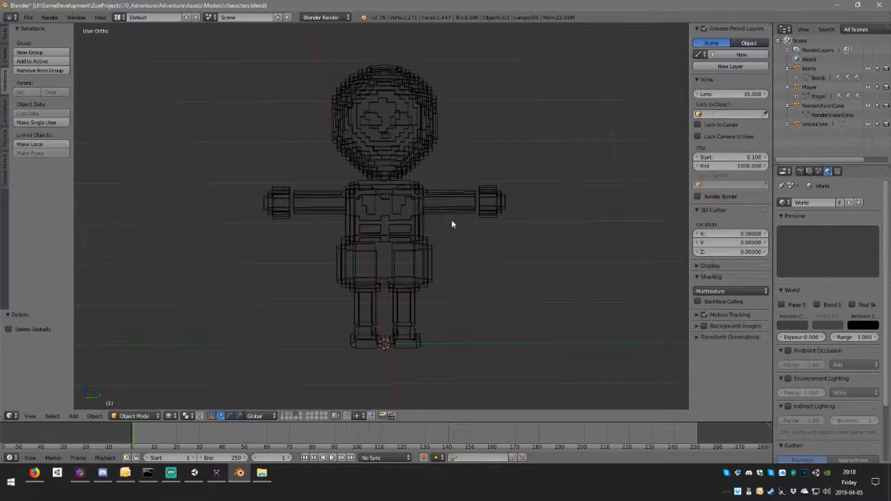
- Add a single-bone armature at the origin between the Player's feet
middle_click_drag(519, 255, 501, 211)
scroll(472, 319, "up", 3)
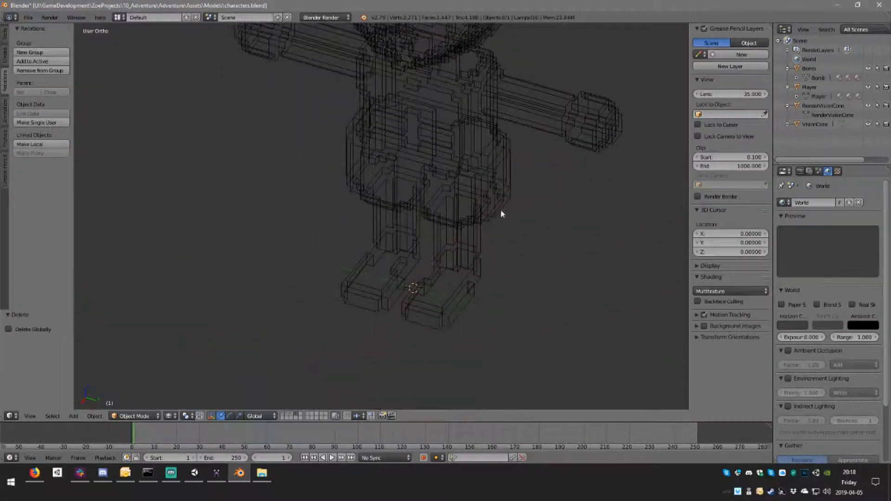
key("KP_1")
key("KP_3")
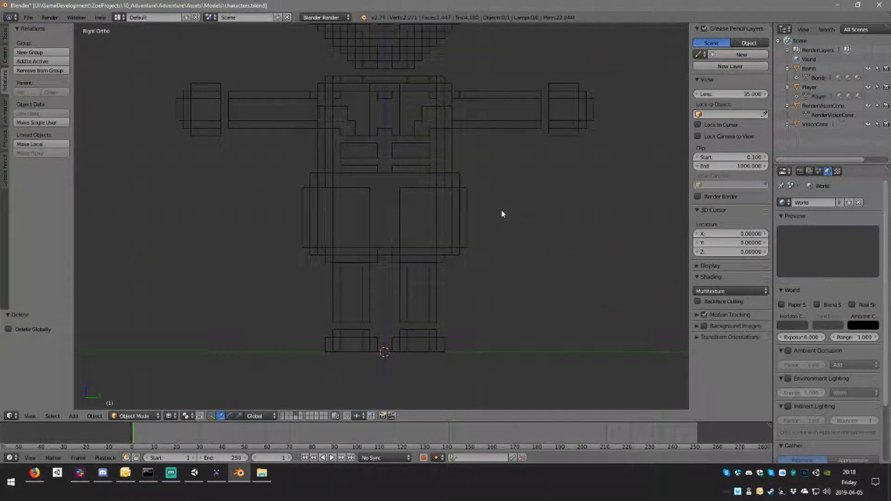
middle_click_drag(454, 337, 473, 226, "shift")
key("shift+a")
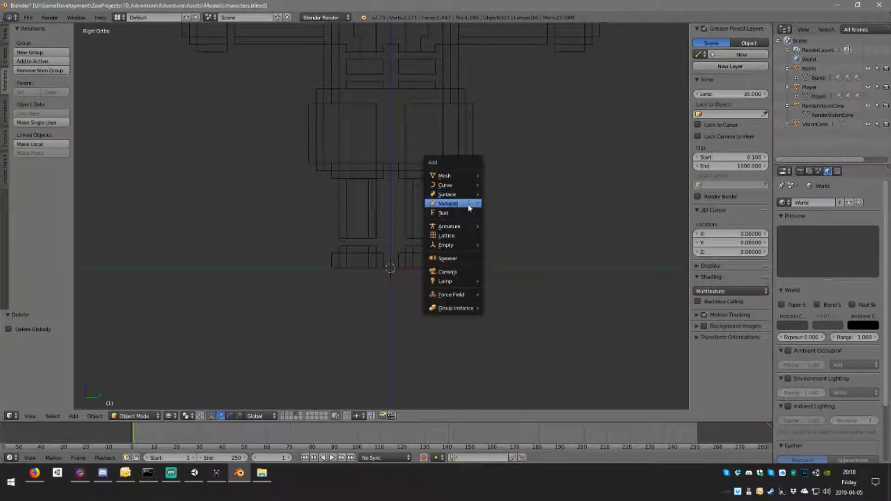
mouse_move(467, 229)
mouse_move(523, 254)
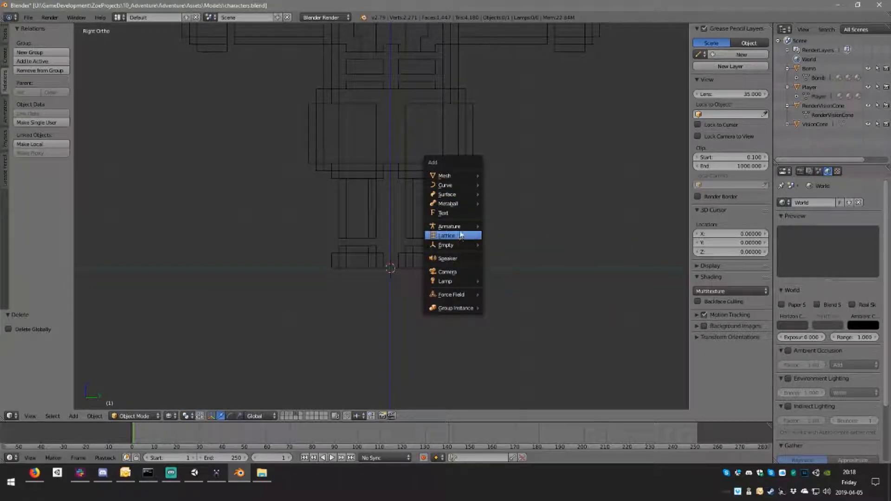
left_click(516, 227)
scroll(464, 197, "down", 4)
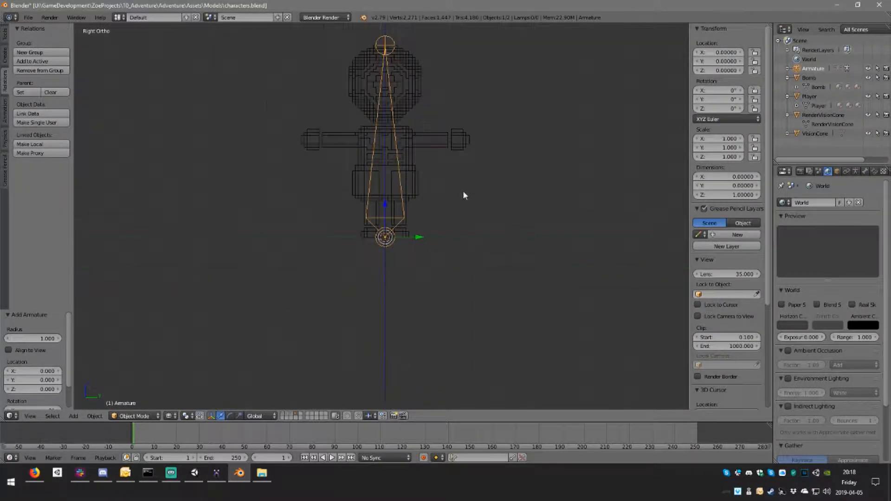
- In Edit Mode, lay the bone nearly flat along the X axis with its tail at about X 0.3
key("Tab")
middle_click_drag(397, 44, 402, 78, "shift")
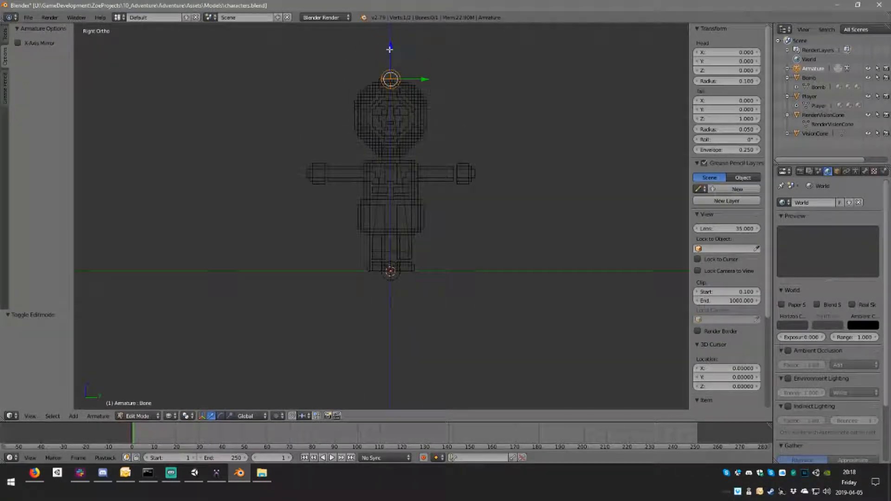
left_click_drag(391, 52, 402, 182)
left_click(395, 208)
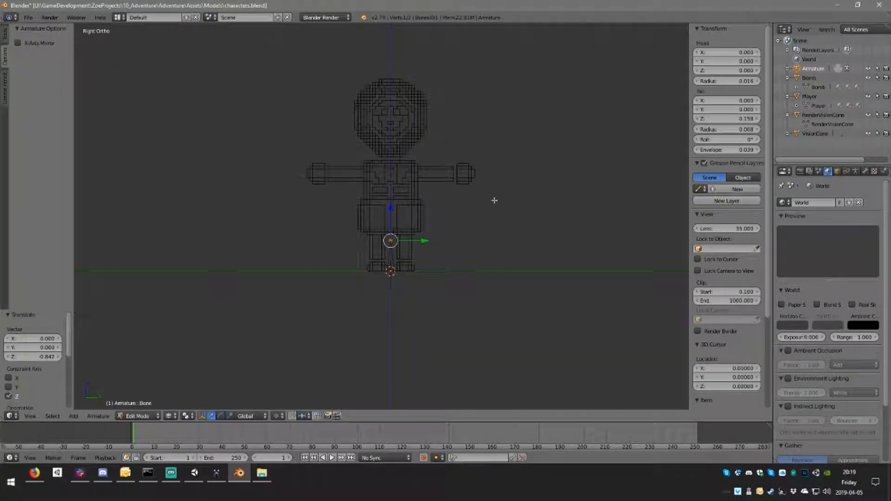
key("KP_1")
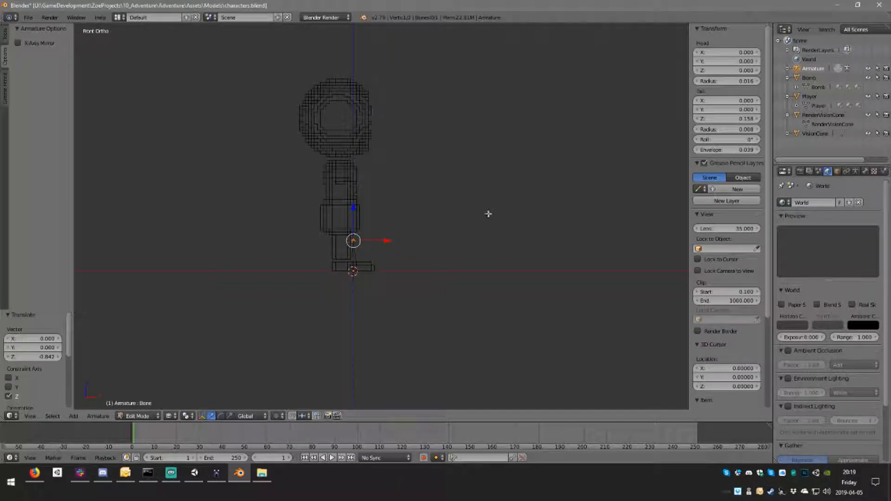
left_click_drag(388, 241, 446, 250)
left_click_drag(412, 206, 417, 236)
left_click(417, 247)
scroll(517, 249, "up", 4)
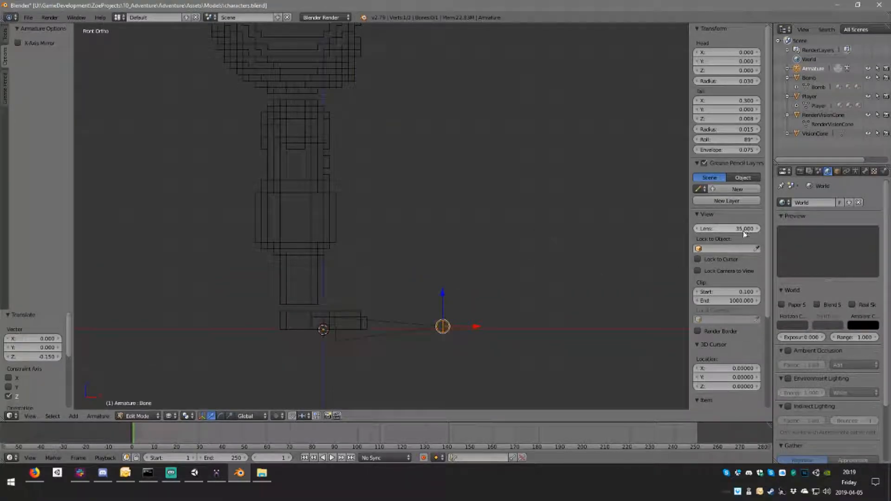
- Set the ground bone's tail Z to 0 and its roll to 90°
left_click(743, 118)
type("0")
key("Return")
middle_click_drag(514, 215, 557, 209)
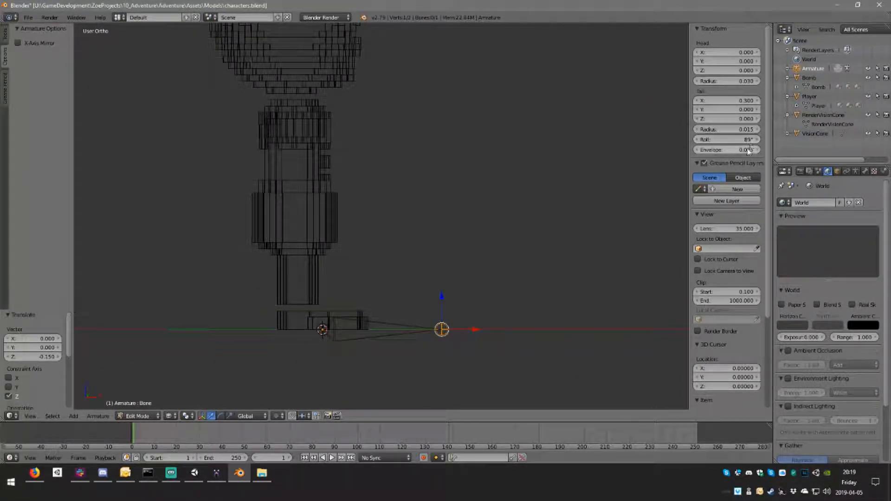
left_click(735, 139)
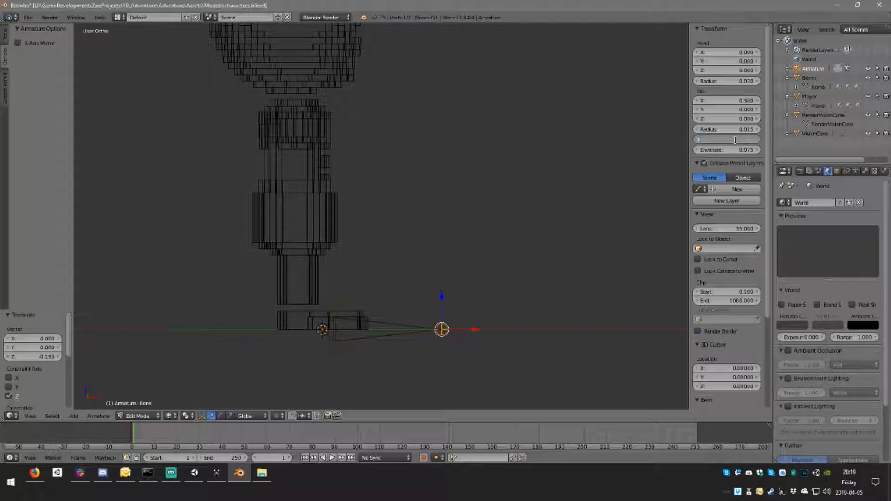
middle_click_drag(524, 214, 418, 268)
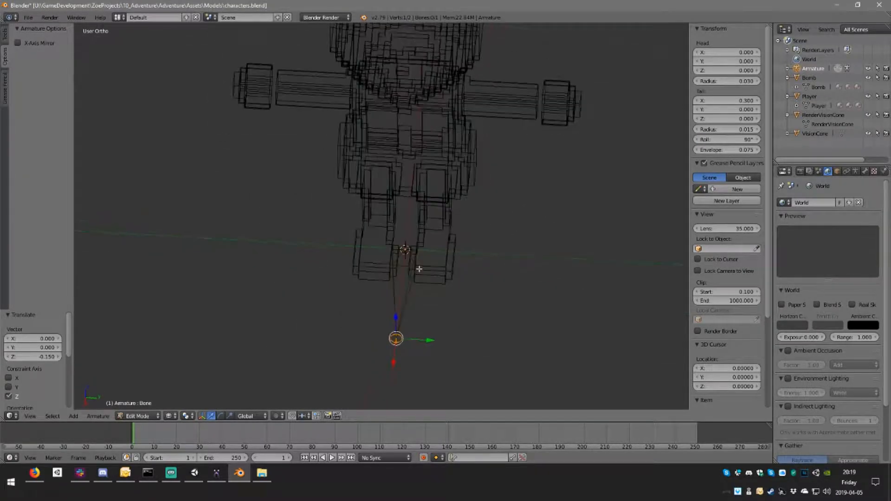
left_click(734, 139)
type("90d")
key("Return")
- Extrude a vertical bone about 0.243 long along Z from the tail of the ground bone
middle_click_drag(645, 169, 450, 291)
right_click(422, 301)
middle_click_drag(455, 301, 501, 253)
right_click(393, 332)
middle_click_drag(459, 302, 409, 256)
key("e")
key("z")
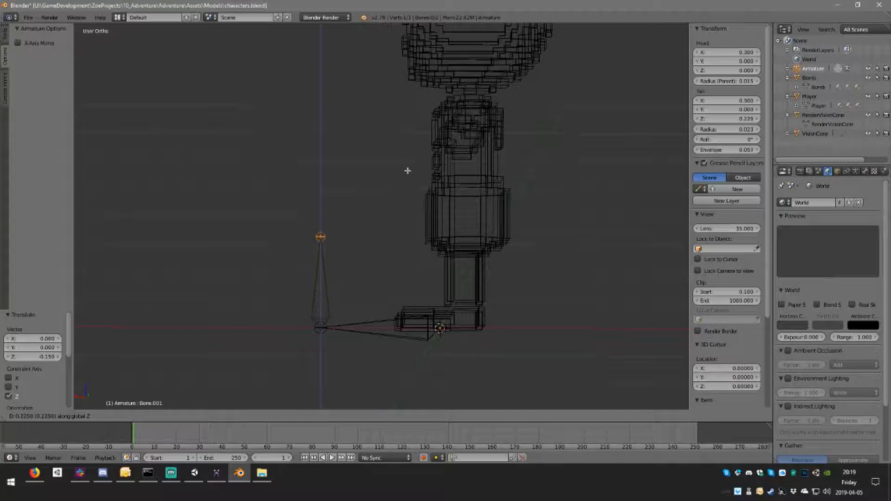
left_click(408, 165)
- Separate the vertical bone from the ground bone into its own armature
middle_click_drag(370, 224, 390, 223)
right_click(329, 277)
key("g")
right_click(368, 224)
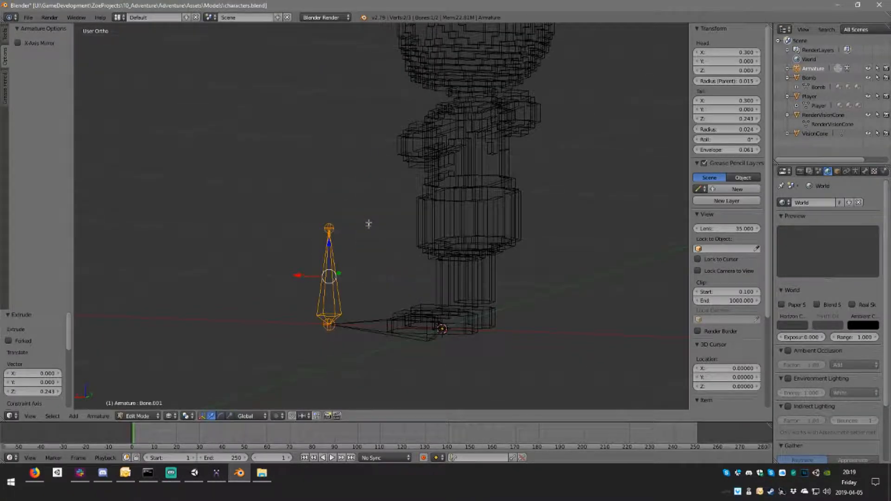
key("p")
left_click(352, 271)
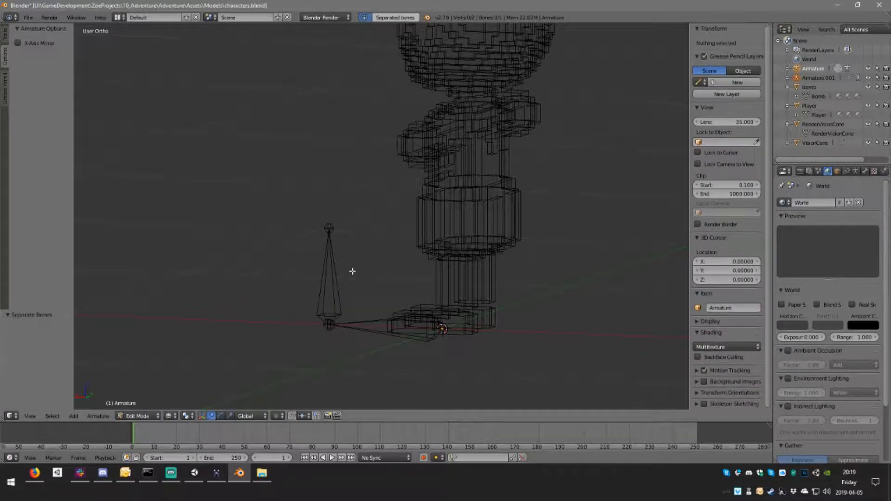
- Return to Object Mode and delete the separated vertical bone's armature, keeping the ground bone
key("Tab")
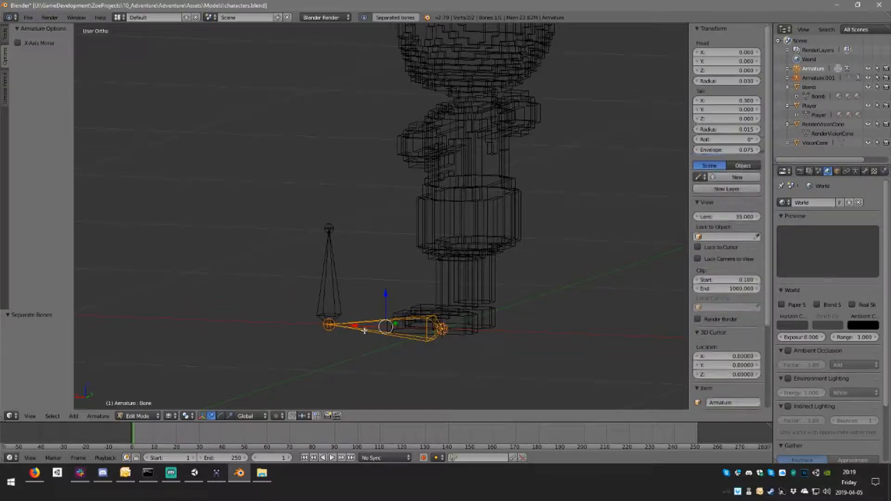
right_click(332, 291)
right_click(365, 330)
right_click(337, 285)
key("x")
left_click(344, 292)
right_click(358, 324)
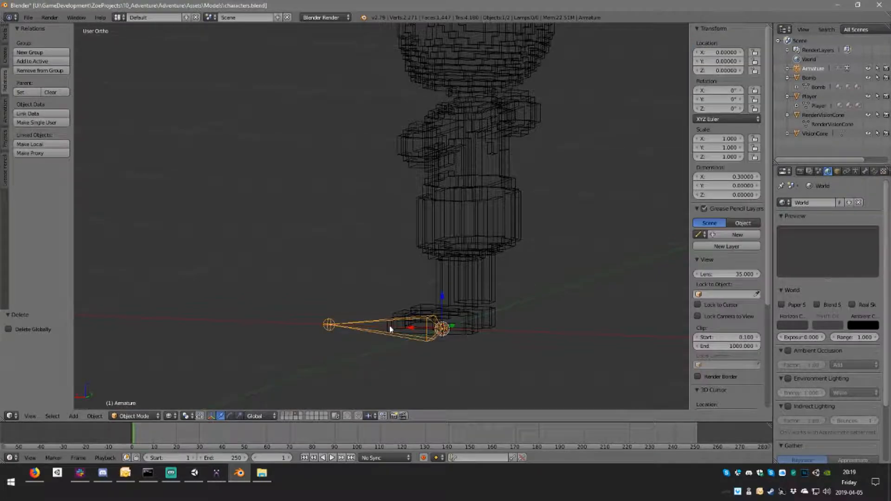
- Add a second single-bone armature at the origin
key("KP_3")
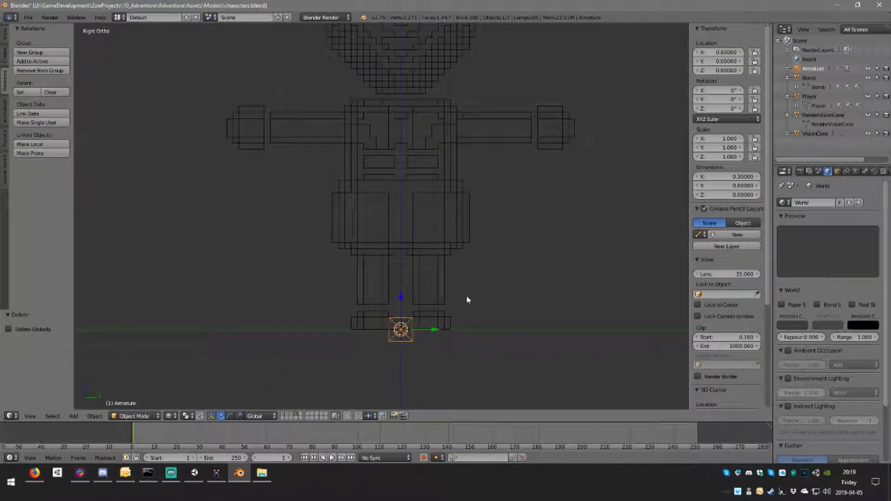
key("shift+a")
mouse_move(469, 290)
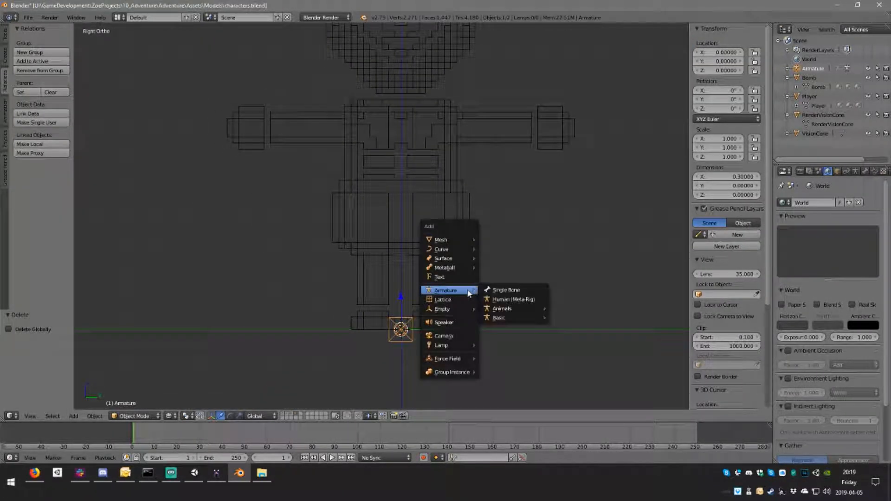
left_click(505, 292)
scroll(461, 154, "down", 6)
- In Edit Mode, shorten the new vertical bone by lowering its tail to about Z 0.4
middle_click_drag(461, 155, 433, 159)
key("Tab")
left_click_drag(390, 102, 390, 181)
middle_click_drag(390, 181, 427, 253)
scroll(428, 252, "up", 6)
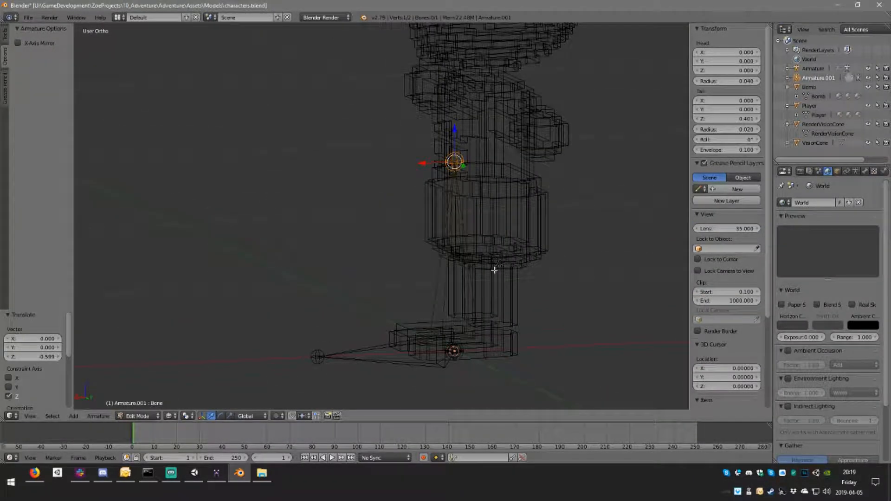
- Return to Object Mode and delete the second single-bone armature
key("Tab")
key("x")
left_click(469, 269)
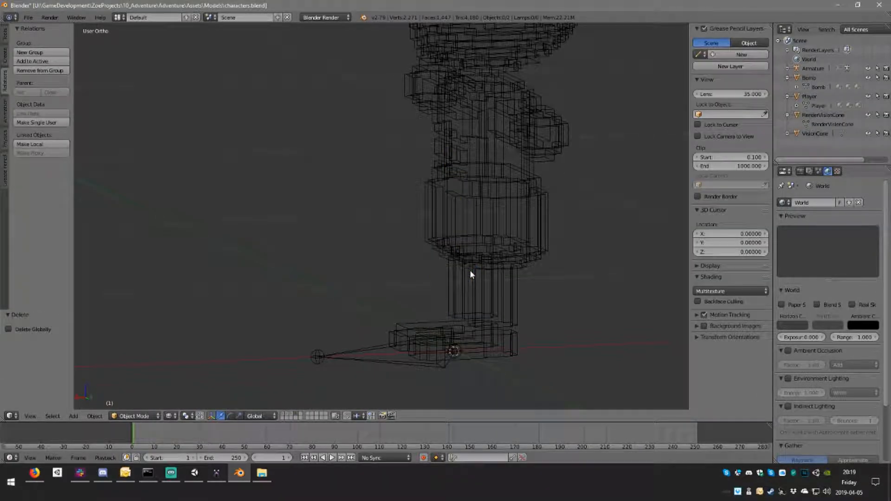
- Add a new vertical bone at the origin inside the ground bone's armature in Edit Mode
right_click(372, 359)
key("Tab")
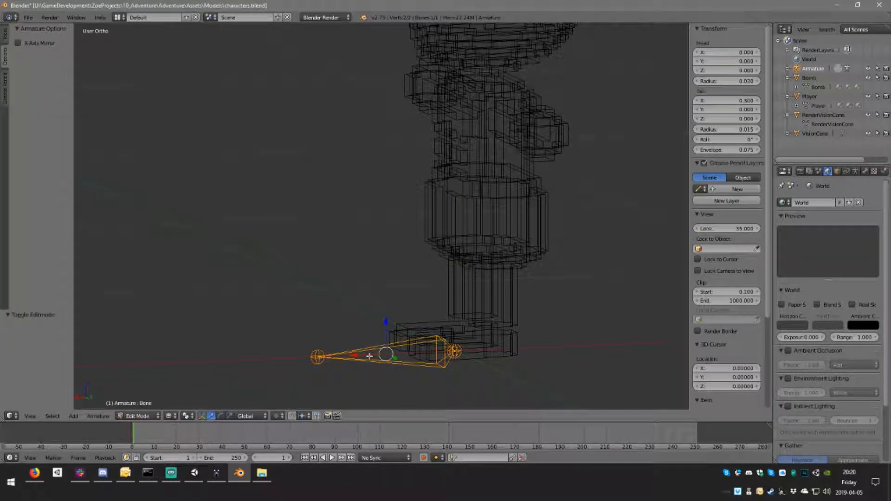
key("shift+a")
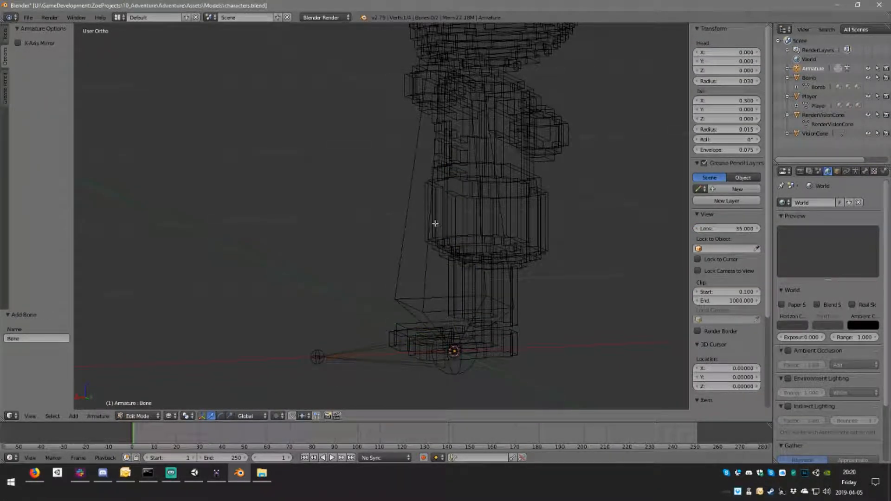
right_click(408, 229)
scroll(409, 232, "down", 2)
key("Tab")
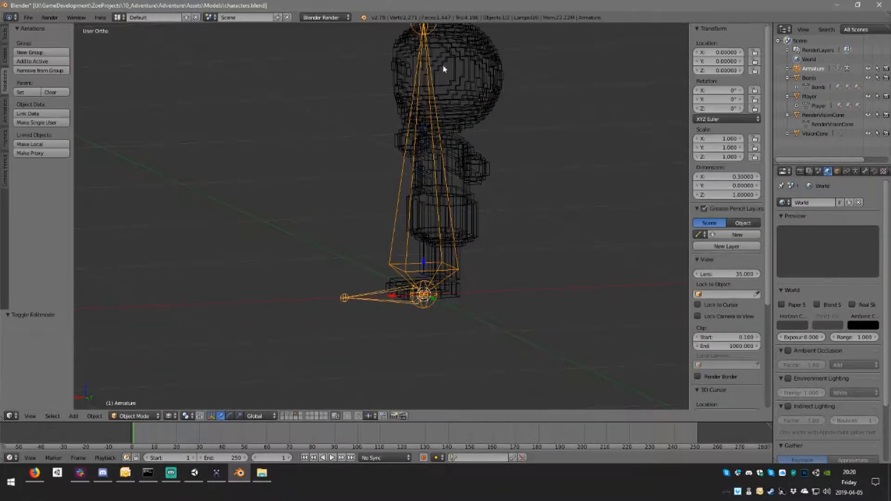
- In Edit Mode, lower the new vertical bone's tail to about Z 0.42
scroll(439, 83, "down", 3)
key("Tab")
right_click(404, 109)
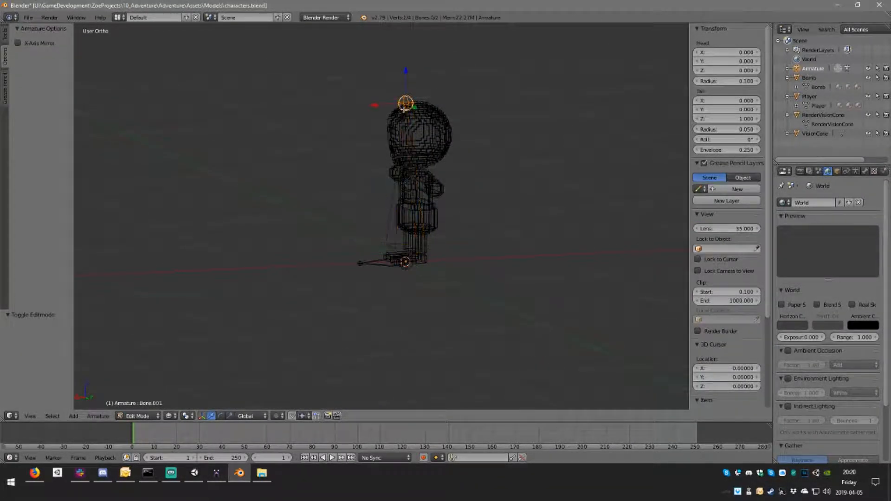
middle_click_drag(415, 77, 404, 69)
left_click_drag(404, 70, 404, 162)
middle_click_drag(405, 164, 449, 179)
key("KP_1")
key("KP_3")
key("KP_1")
scroll(398, 265, "up", 6)
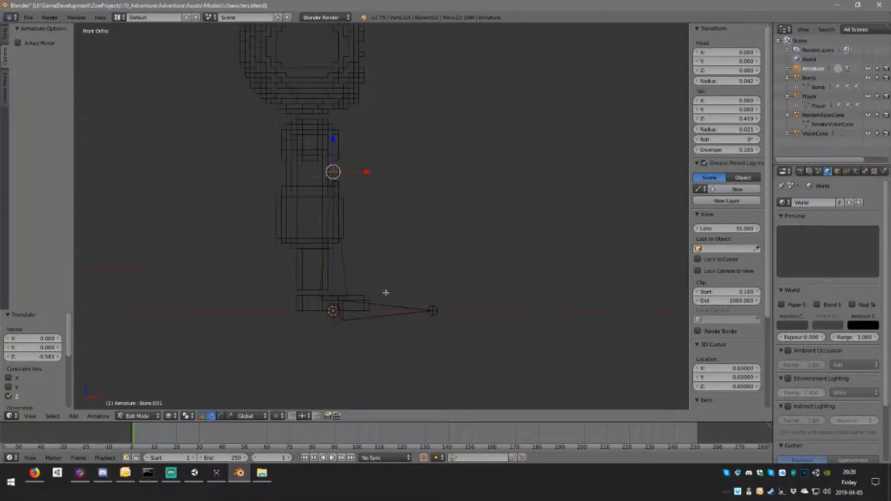
- In Object Mode, move the Player mesh about 0.063 along X to centre it on the vertical bone, and apply its location
key("Tab")
right_click(334, 244)
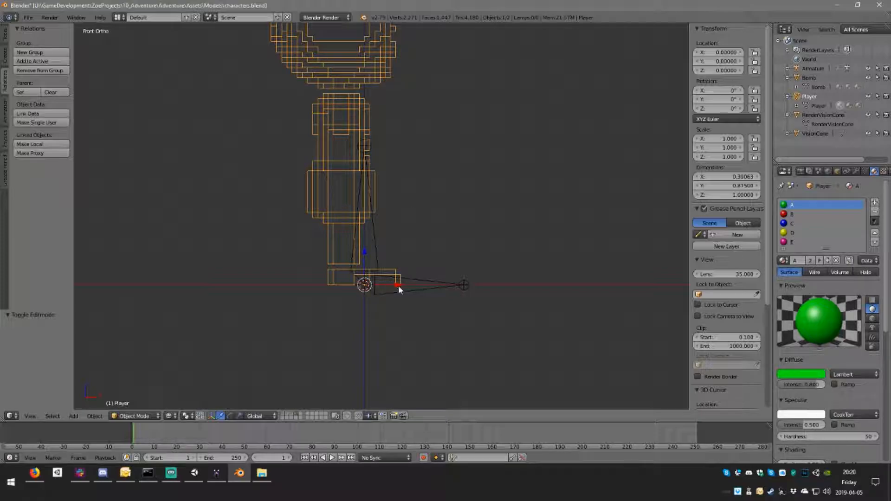
key("g")
key("x")
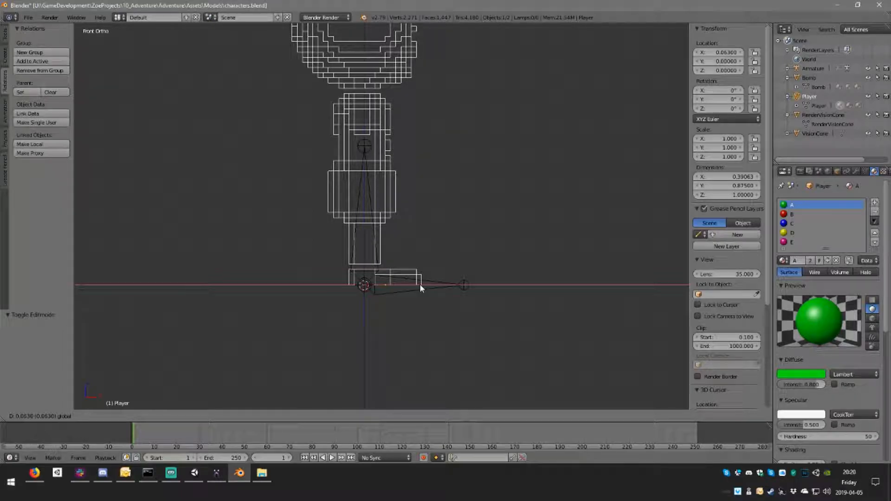
left_click(420, 284)
key("ctrl+a")
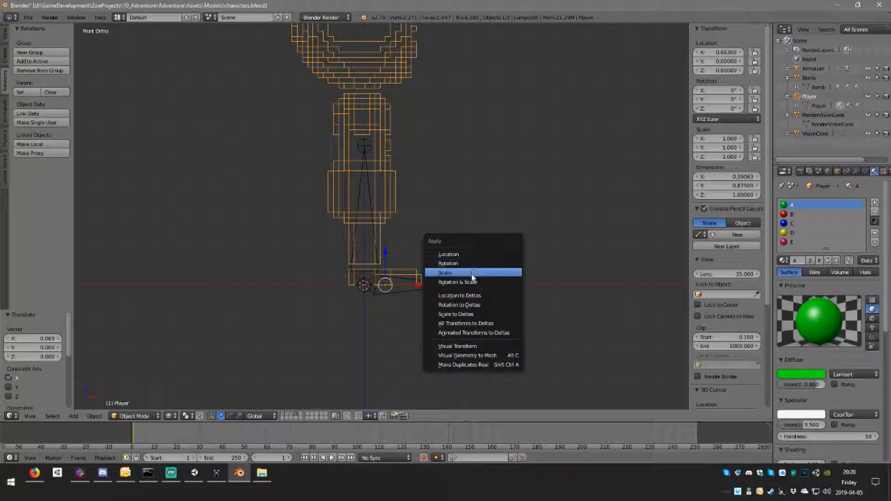
left_click(477, 257)
- In the armature's Edit Mode, raise the whole vertical bone about 0.228 along Z
right_click(449, 284)
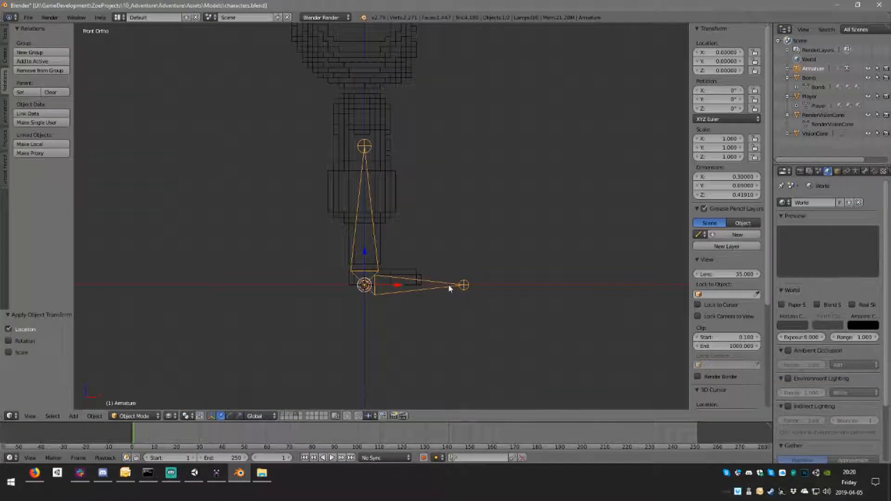
scroll(393, 314, "up", 3)
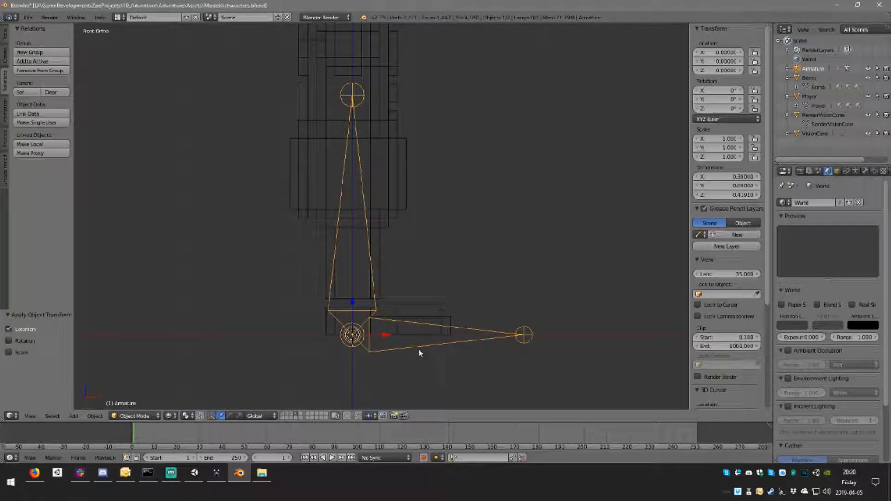
right_click(367, 251)
right_click(371, 278)
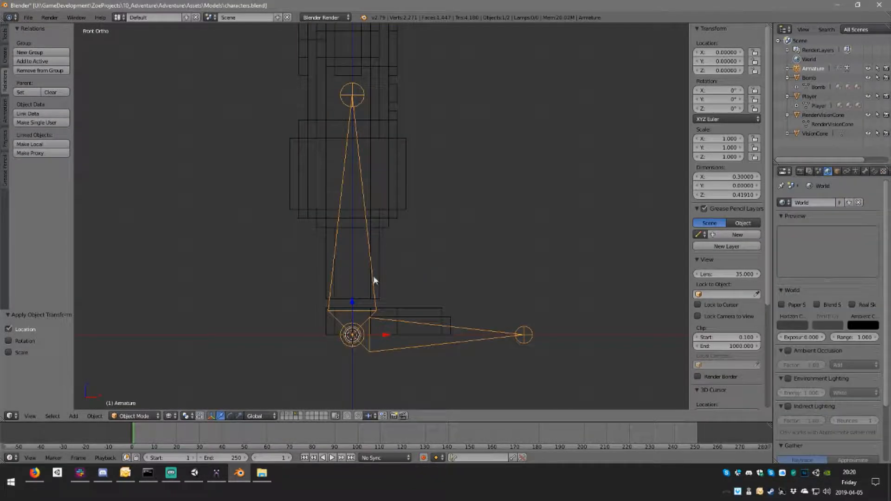
key("Tab")
right_click(354, 334)
right_click(352, 305)
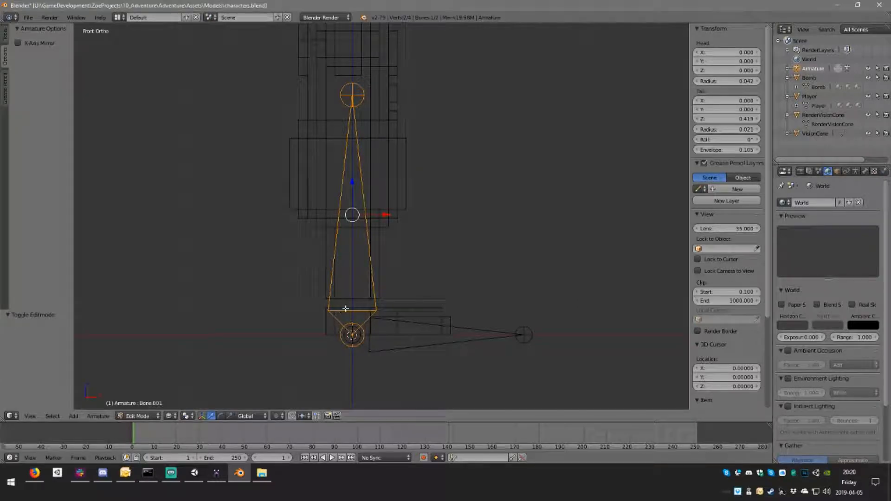
left_click_drag(351, 188, 364, 59)
middle_click_drag(365, 60, 384, 182)
key("KP_3")
key("KP_1")
key("KP_3")
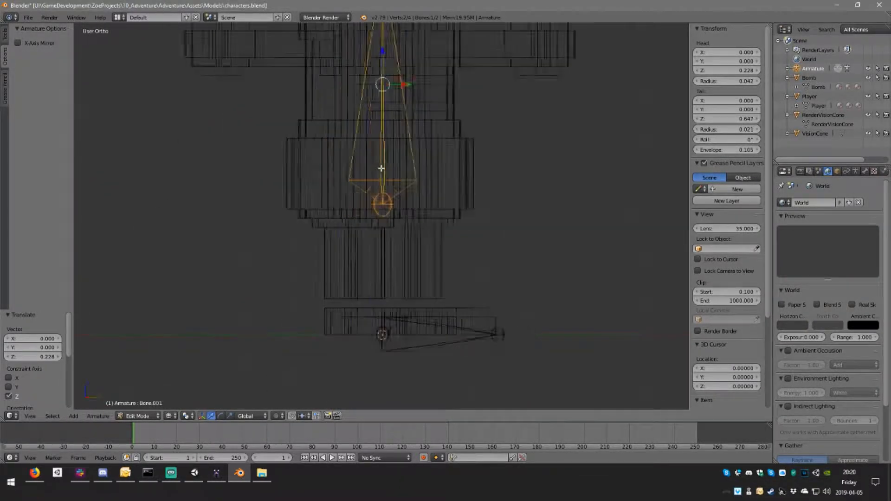
- Fit the vertical bone to the pelvis by placing its head at about Z 0.213 and its tail at about Z 0.372
scroll(382, 168, "down", 4)
scroll(401, 94, "up", 3)
right_click(381, 328)
key("g")
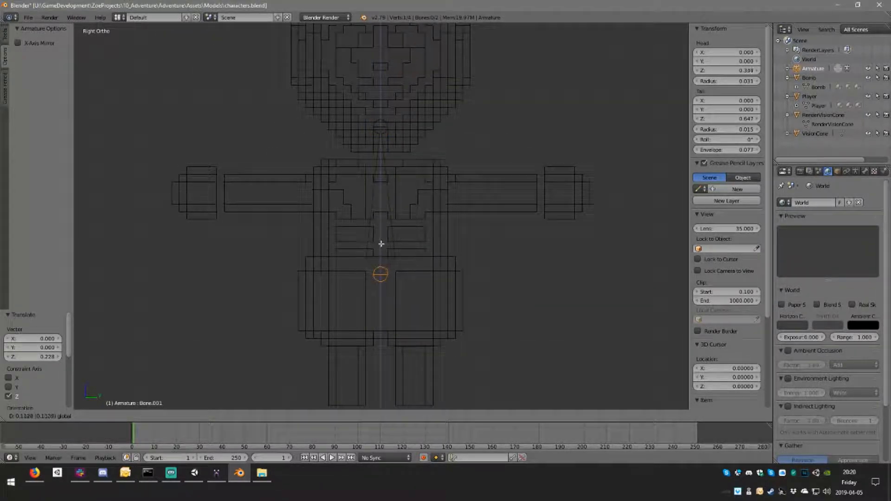
left_click(380, 243)
right_click(380, 120)
left_click_drag(379, 93, 381, 129)
right_click(384, 273)
left_click_drag(384, 245, 384, 323)
right_click(381, 163)
left_click_drag(380, 131, 395, 233)
- Extrude a torso bone about 0.204 straight up along Z from the pelvis bone's tail to the neck
key("e")
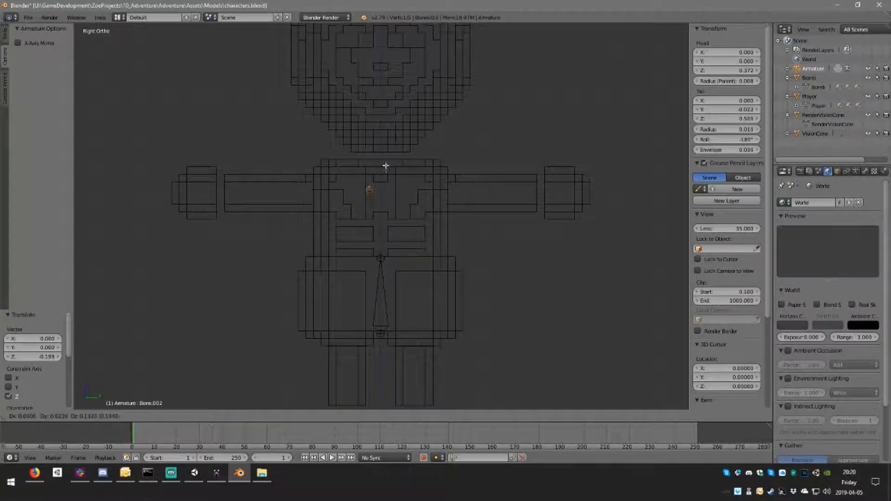
key("z")
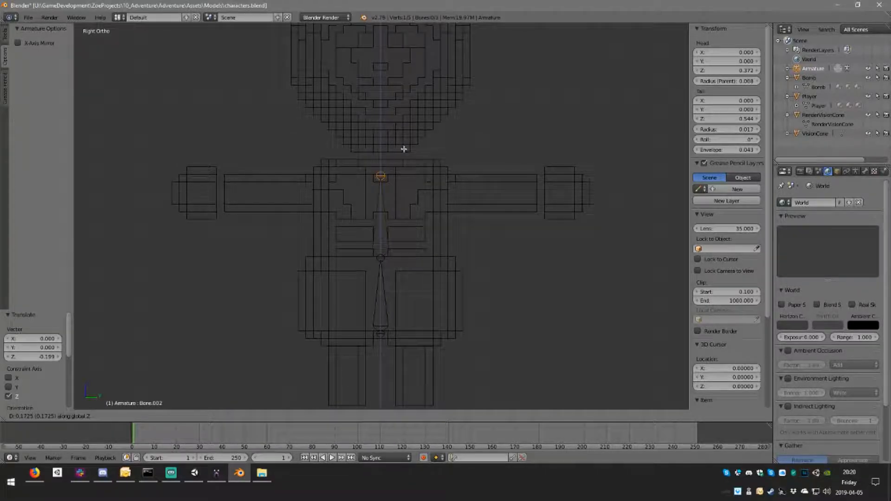
left_click(401, 134)
middle_click_drag(461, 179, 391, 200)
key("KP_1")
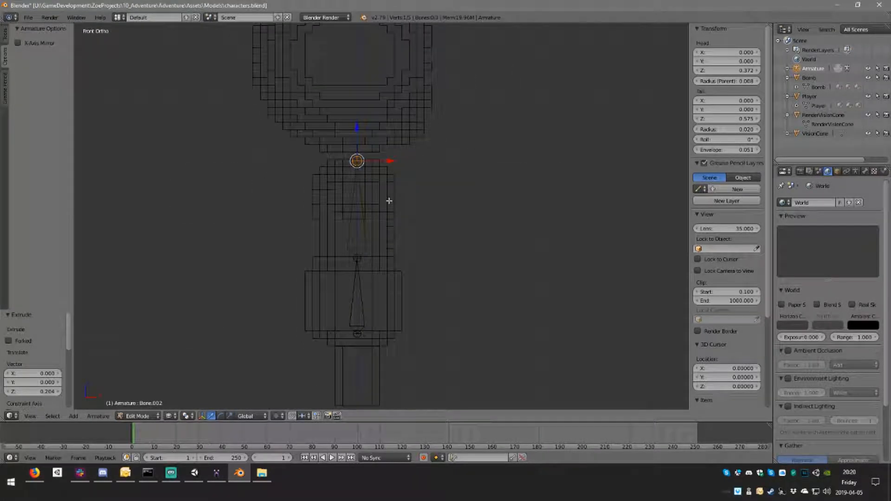
- Extrude a head bone about 0.41 upward from the torso bone's tail to the top of the head
middle_click_drag(383, 124, 405, 175, "shift")
key("e")
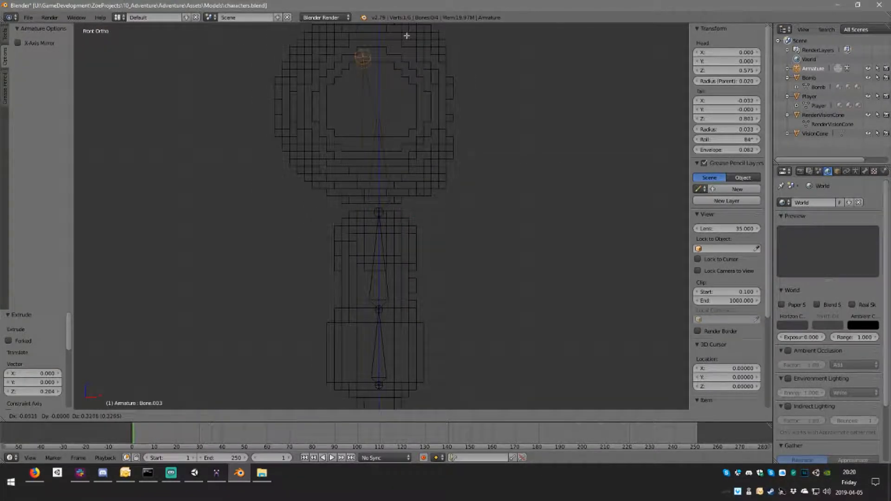
left_click(407, 381)
- Add a separate bone for the leg and move its head into the hip at about Y -0.064, Z 0.299
middle_click_drag(464, 326, 400, 230)
scroll(403, 328, "down", 2)
scroll(344, 319, "down", 1)
key("KP_3")
scroll(399, 303, "up", 3)
scroll(400, 303, "up", 1)
middle_click_drag(403, 300, 402, 279, "shift")
left_click(405, 253)
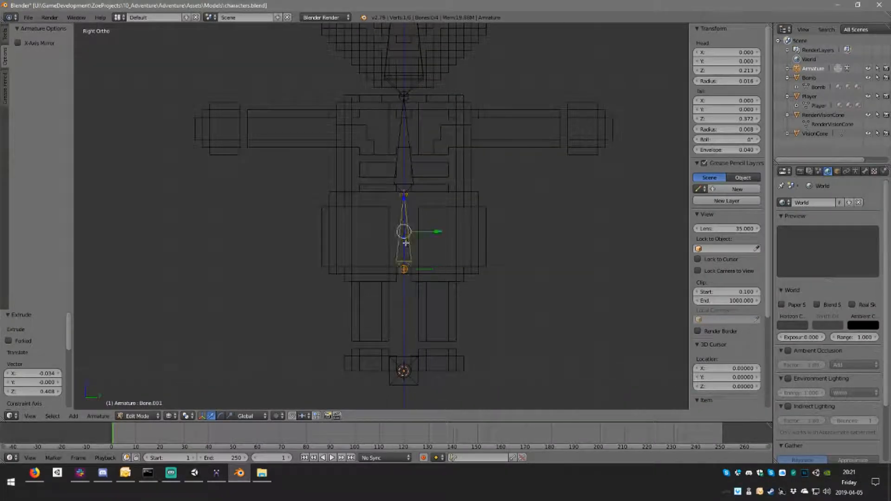
key("shift+a")
right_click(446, 297)
scroll(450, 302, "down", 1)
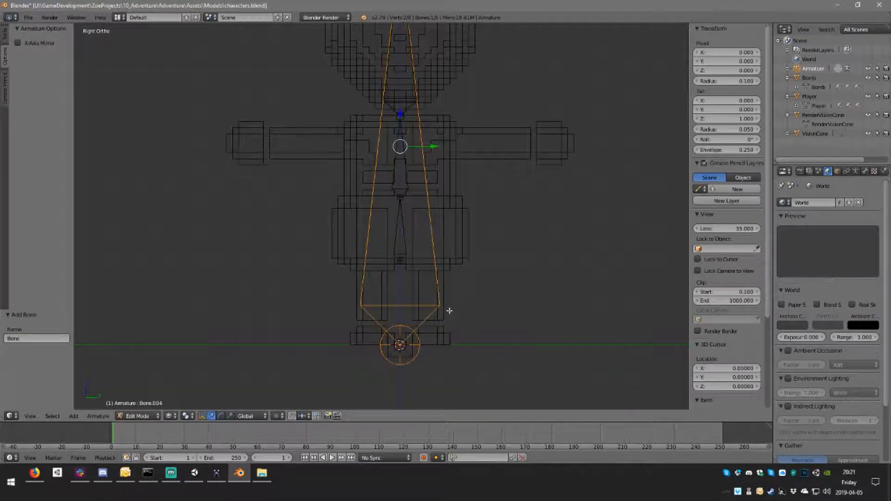
right_click(414, 332)
key("g")
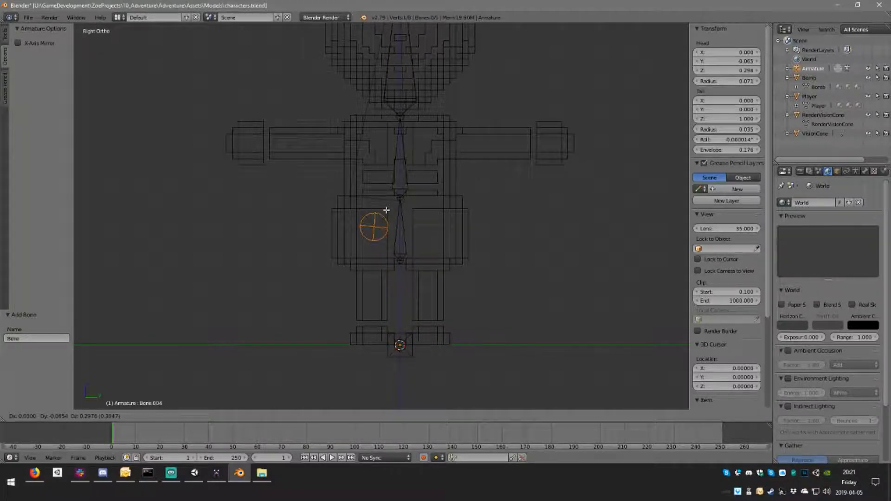
left_click(402, 217)
- Move the leg bone's tail down to the ankle at about Y -0.064, Z 0.076
middle_click_drag(402, 217, 419, 303, "shift")
middle_click_drag(440, 56, 437, 83, "shift")
right_click(420, 65)
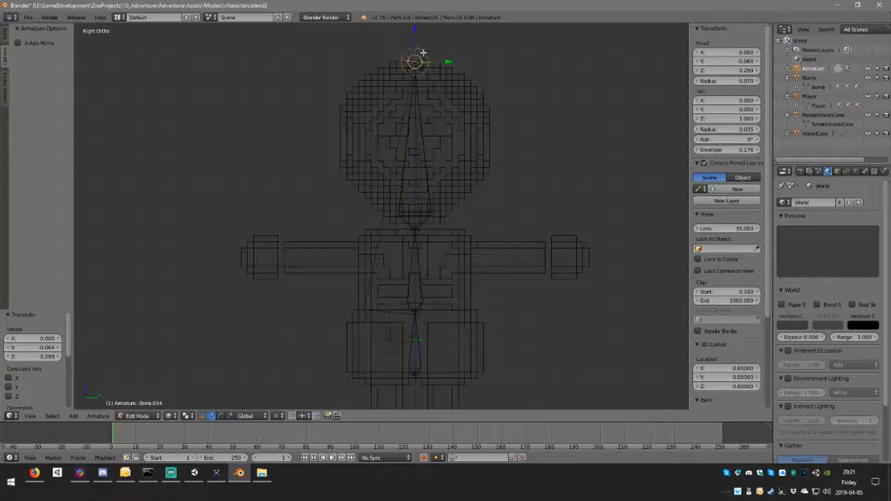
key("g")
left_click(420, 378)
middle_click_drag(420, 378, 415, 133)
key("KP_1")
key("KP_3")
key("g")
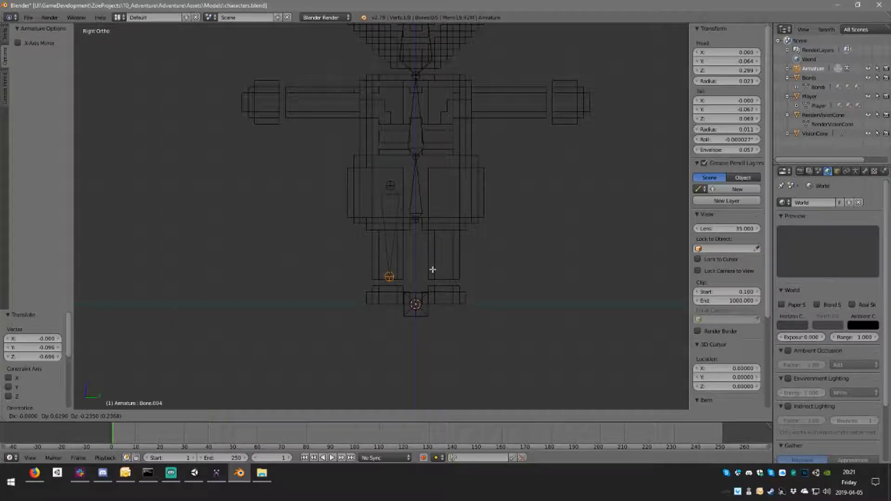
left_click(435, 264)
- Shift the leg bone outward to about Y -0.072 and lower its tail to about Z 0.061
scroll(491, 273, "up", 3)
scroll(488, 308, "up", 3, "shift")
right_click(412, 230)
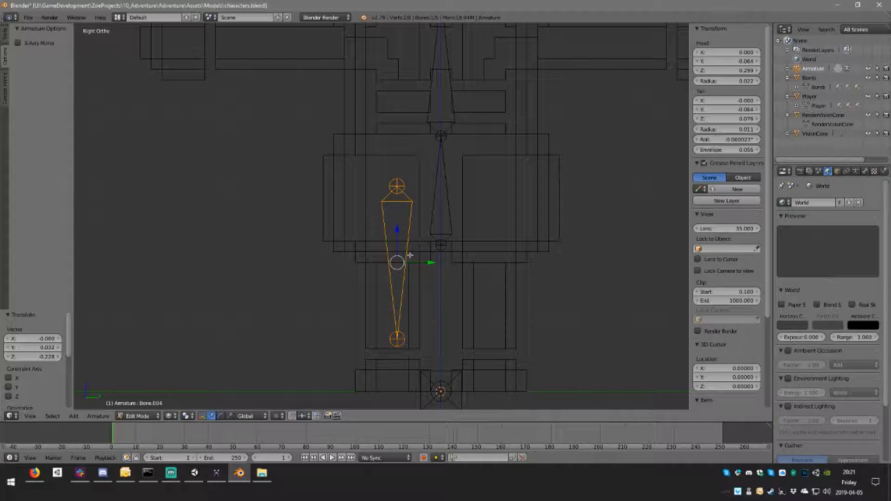
left_click_drag(432, 264, 427, 263)
right_click(393, 344)
left_click_drag(392, 306, 393, 315)
- Enable X-Axis Mirror for the armature and delete the leg bone
left_click(44, 43)
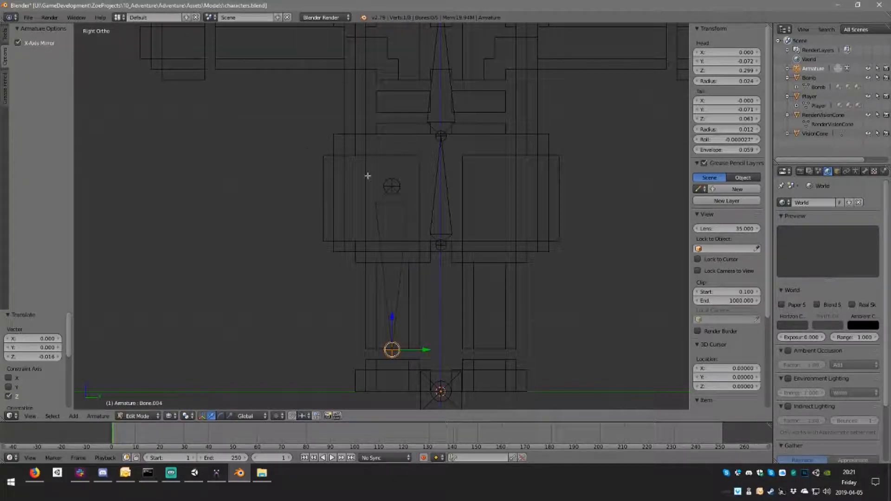
right_click(392, 265)
key("x")
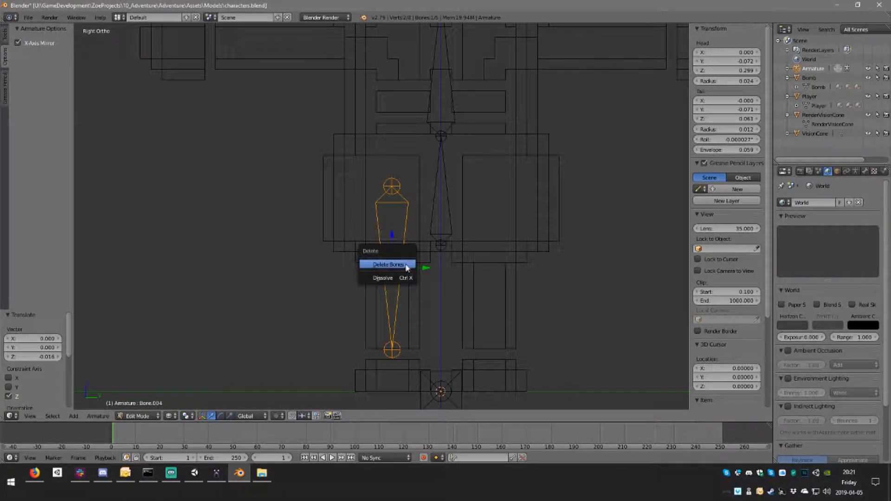
left_click(406, 267)
- Try adding a bone at the origin and moving it sideways with X-Axis Mirror on, and delete it
key("shift+a")
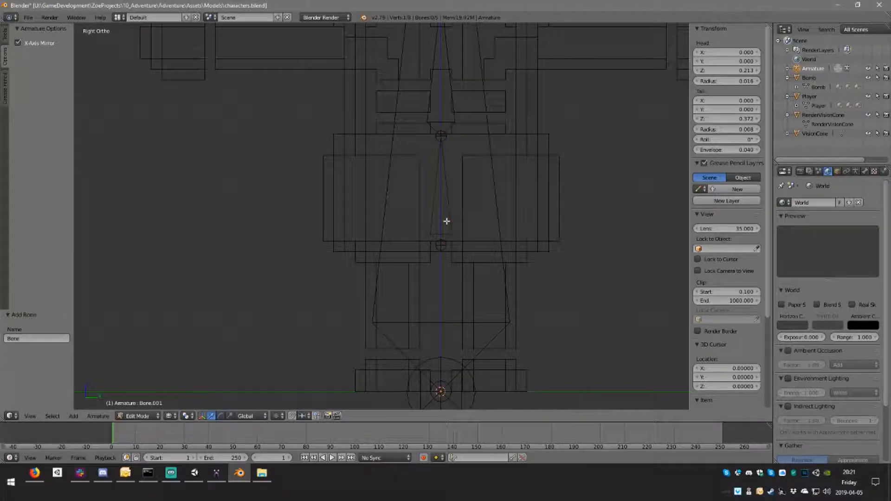
right_click(510, 268)
left_click_drag(474, 57, 420, 60)
key("x")
left_click(477, 102)
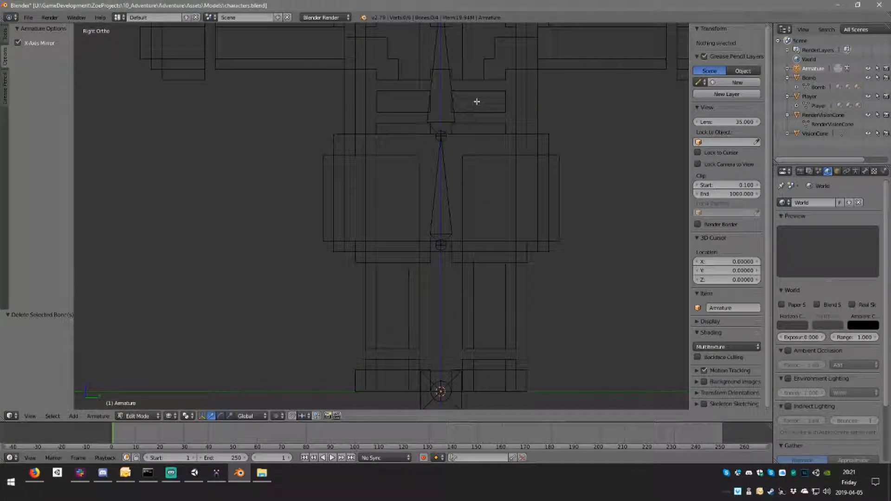
- Try extruding a hip bone sideways and up from the pelvis bone's head by about Y -0.130, Z 0.074, and delete it
right_click(453, 244)
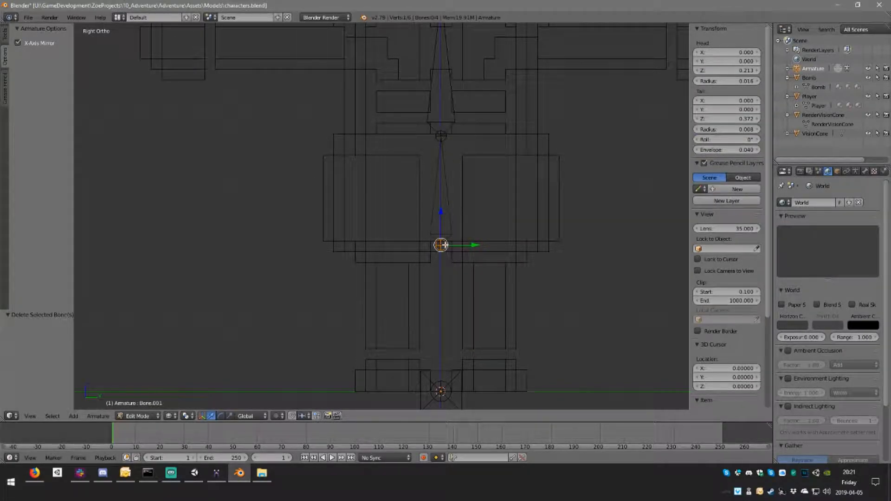
key("e")
left_click(354, 194)
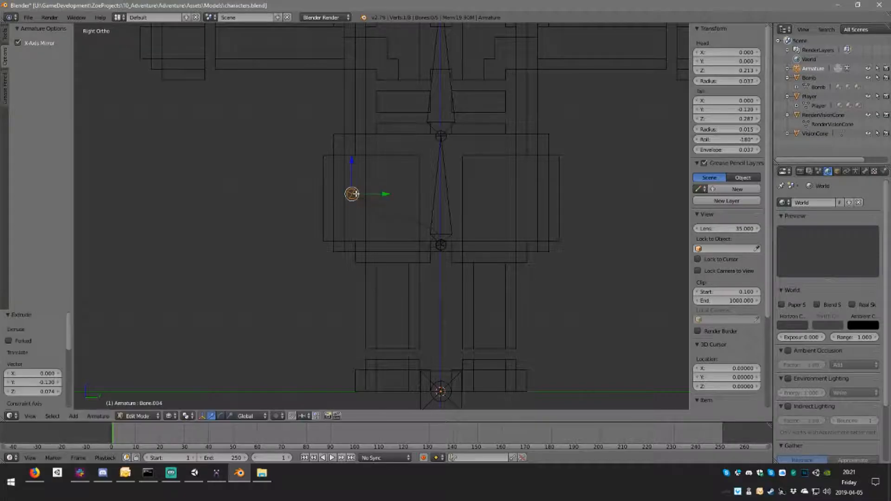
right_click(394, 215)
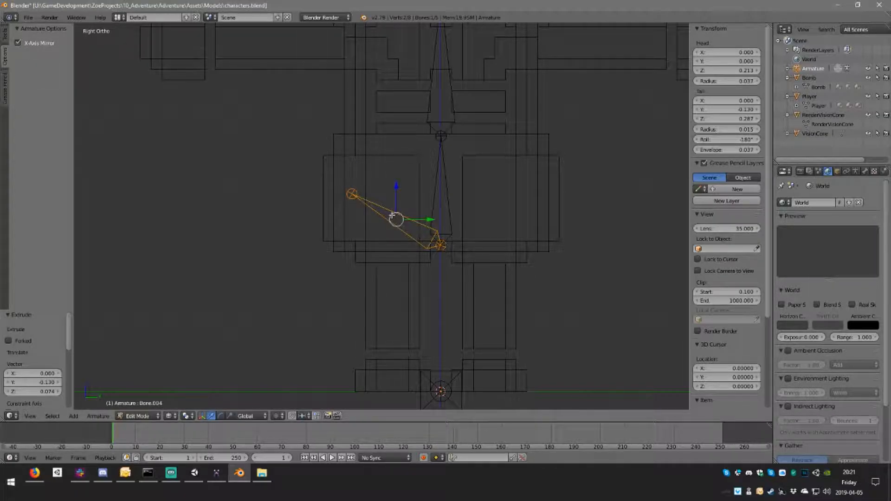
key("x")
left_click(392, 215)
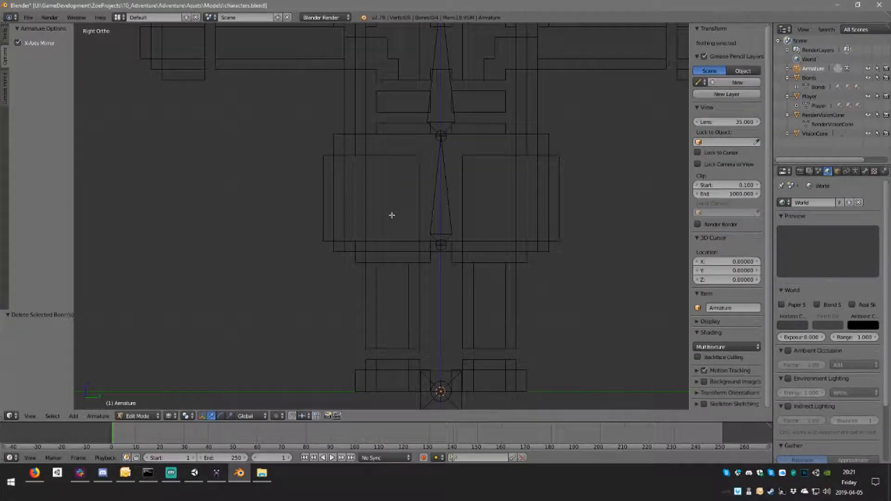
- Try extruding a hip bone from the pelvis bone's head by about Y -0.084, Z 0.076, and undo it
scroll(510, 297, "down", 3)
scroll(480, 279, "up", 3)
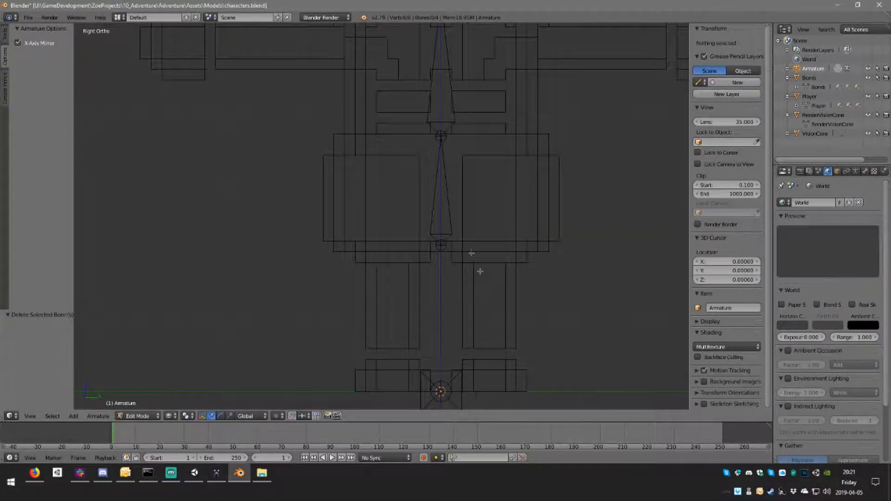
right_click(446, 227)
right_click(441, 245)
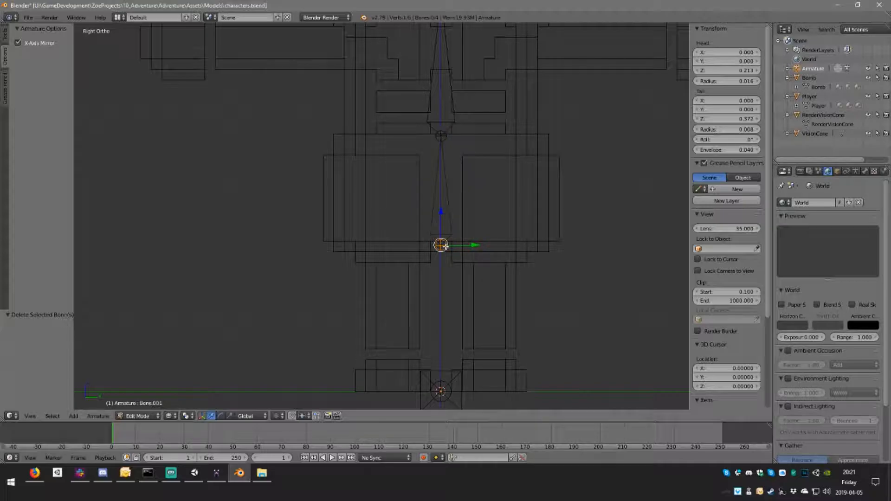
key("e")
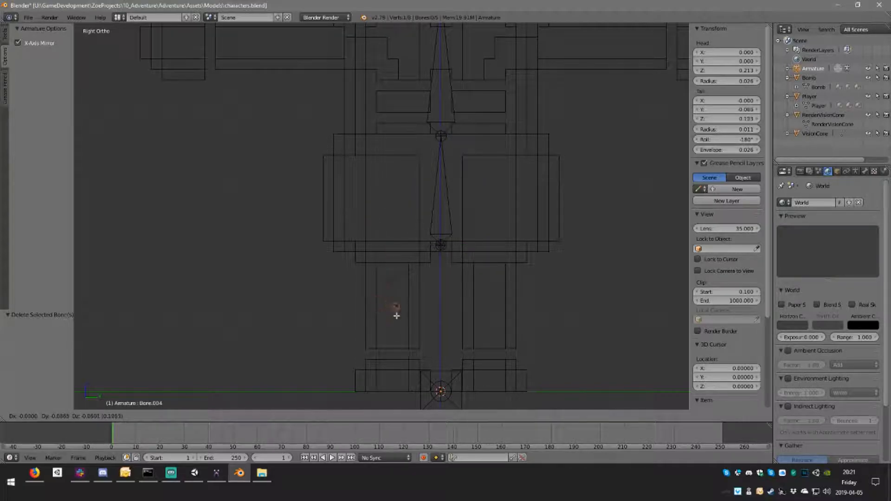
left_click(382, 188)
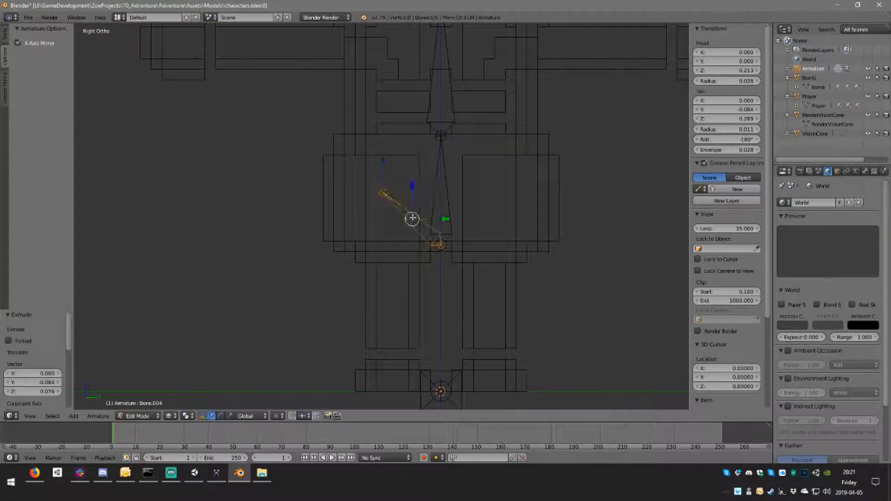
key("ctrl+z")
- Add a new bone and move its head to the top of the leg at about Y -0.068, Z 0.219
key("shift+a")
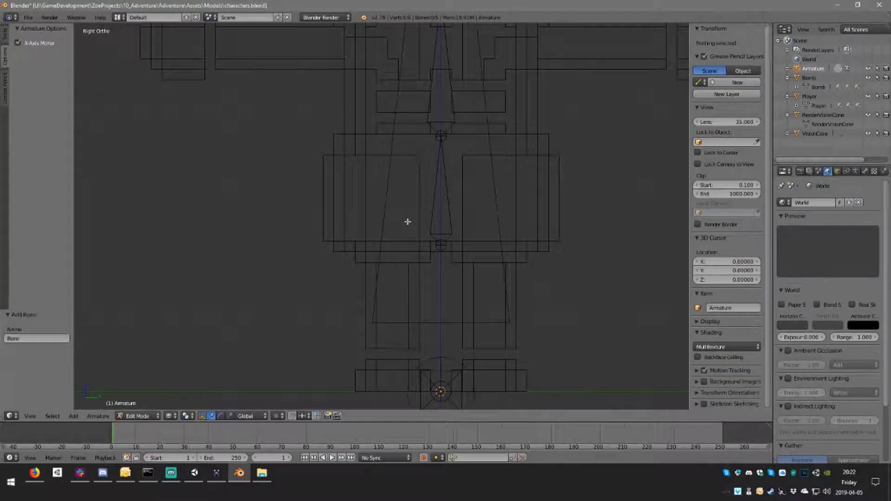
right_click(504, 251)
right_click(472, 373)
key("g")
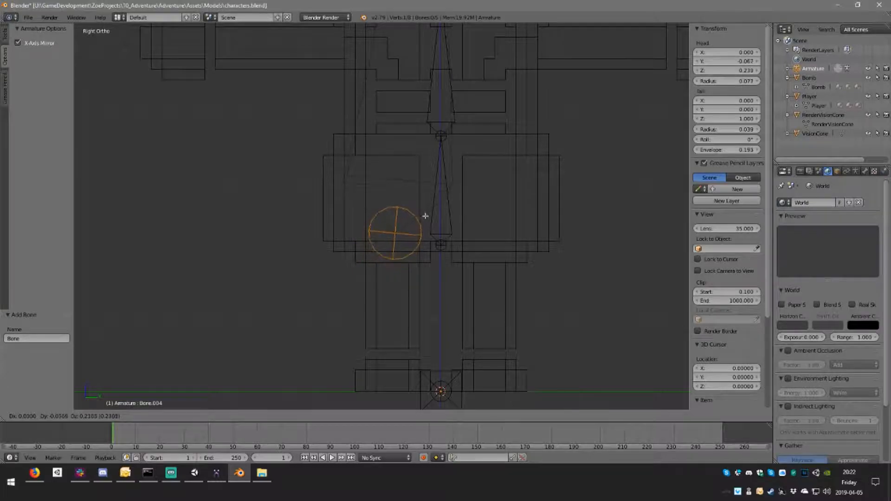
left_click(424, 223)
- Move the new bone's tail down to the ankle at about Y -0.067, Z 0.052
scroll(494, 270, "up", 3)
scroll(493, 270, "down", 4)
right_click(409, 82)
key("g")
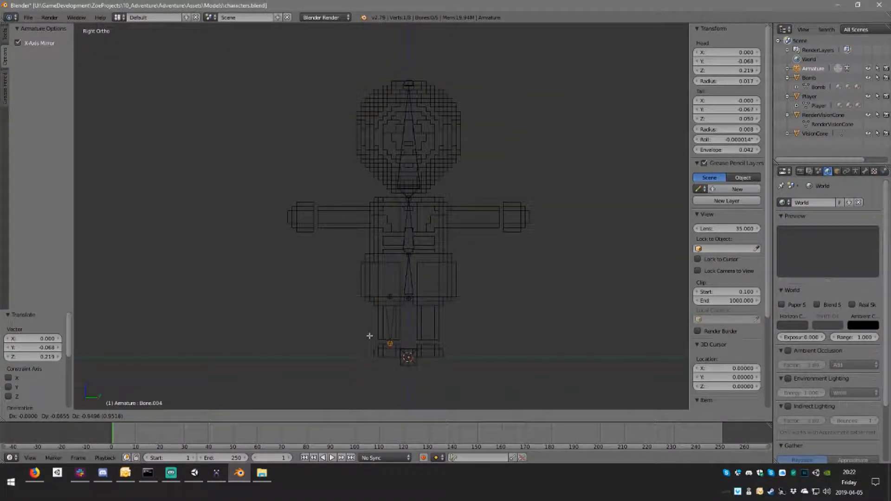
left_click(370, 336)
- Center the leg bone in the leg with head and tail at about Y -0.071, raising the tail to about Z 0.063
scroll(434, 228, "up", 6)
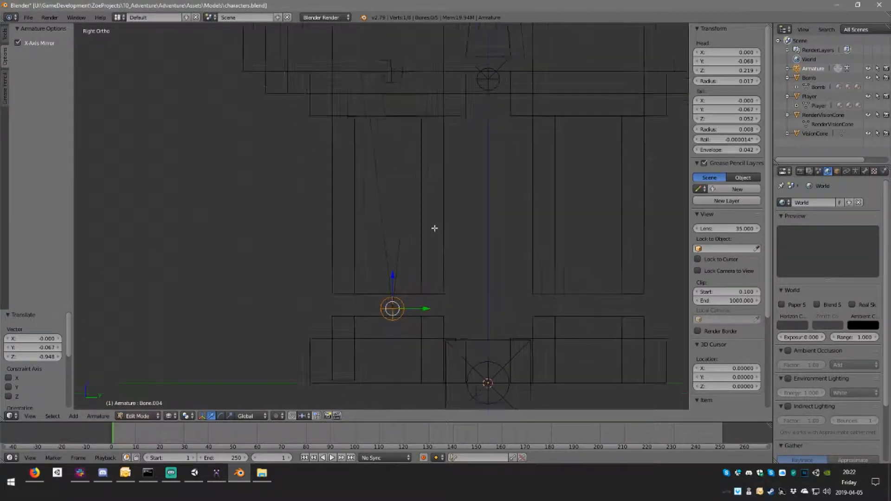
key("g")
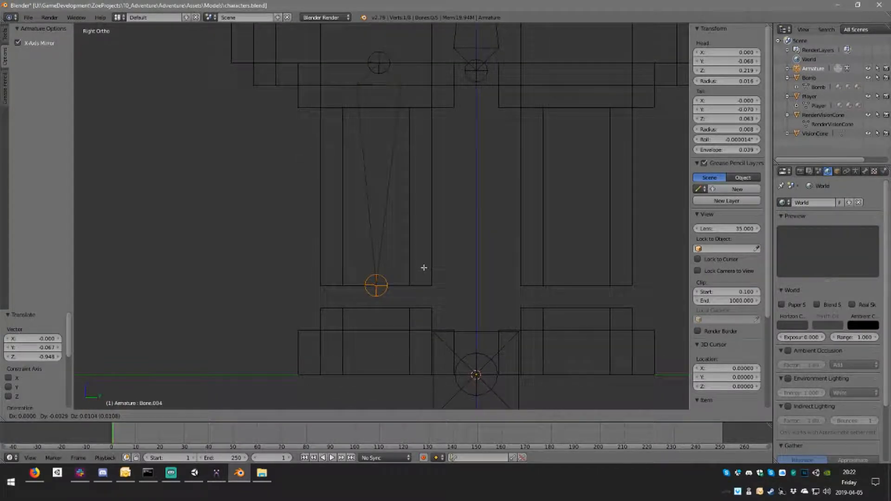
left_click(423, 267)
right_click(388, 63)
key("g")
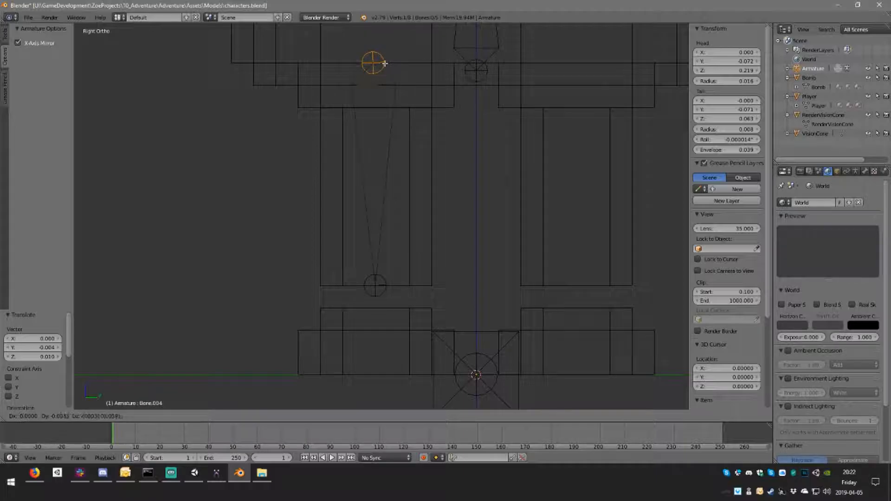
left_click(387, 64)
right_click(377, 285)
key("g")
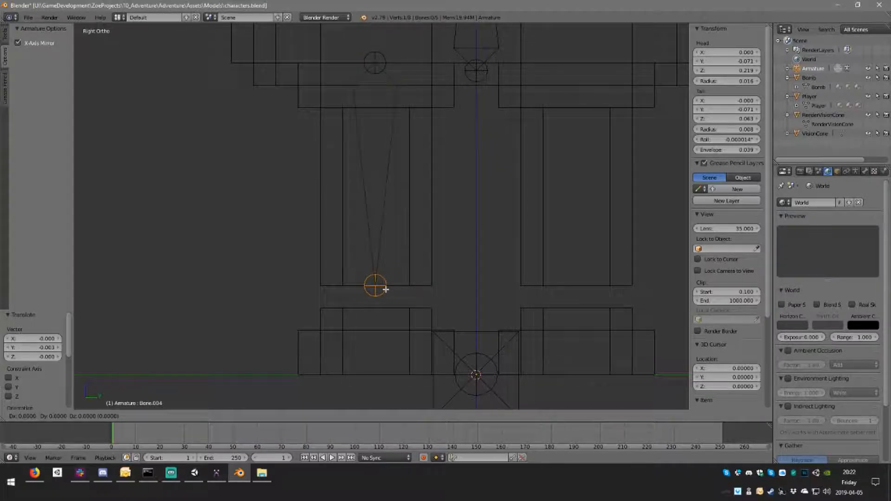
left_click(385, 289)
- Lower the leg bone's tail along Z by about 0.011 into the gap above the foot
scroll(410, 302, "down", 4)
middle_click_drag(425, 268, 399, 242, "shift")
scroll(398, 269, "up", 3)
scroll(399, 242, "up", 3)
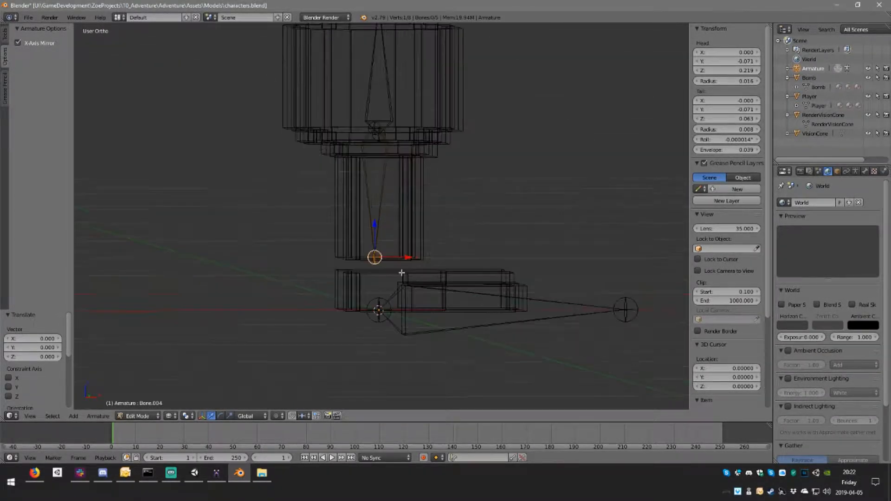
key("ctrl+KP_3")
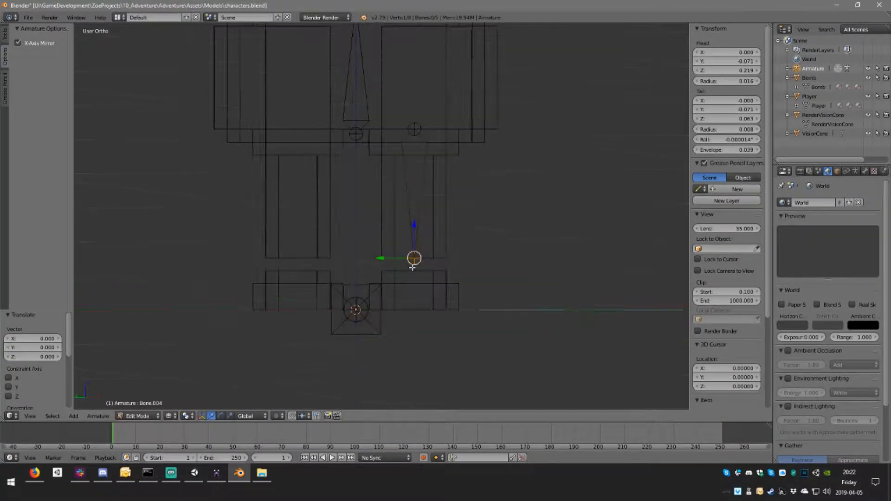
left_click_drag(421, 229, 415, 238)
- Extrude a foot bone forward from the leg bone's tail to the toe by about X 0.158, Z -0.050
key("KP_1")
key("e")
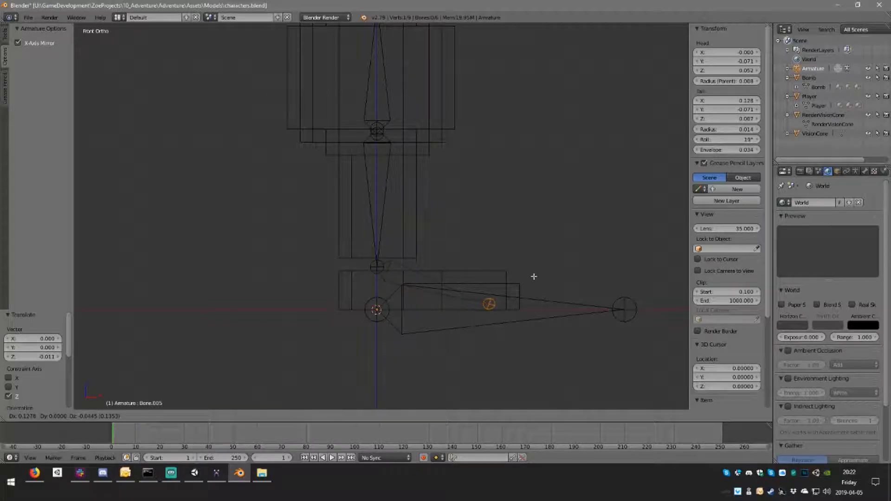
left_click(546, 279)
- Examine the leg and foot bones from several angles, and the character's torso and arms from the side view
middle_click_drag(547, 279, 378, 268)
scroll(329, 244, "down", 3)
key("KP_1")
key("KP_3")
middle_click_drag(387, 197, 387, 268, "shift")
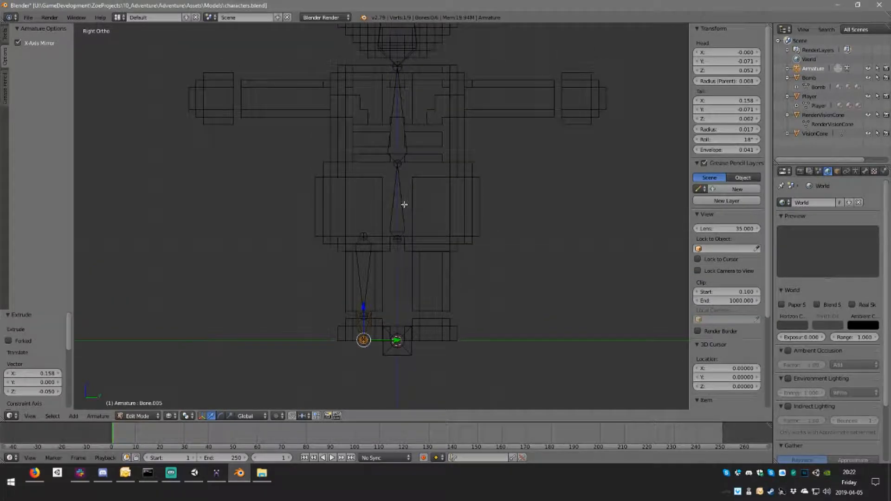
middle_click_drag(405, 204, 413, 231, "shift")
middle_click_drag(385, 129, 365, 171, "shift")
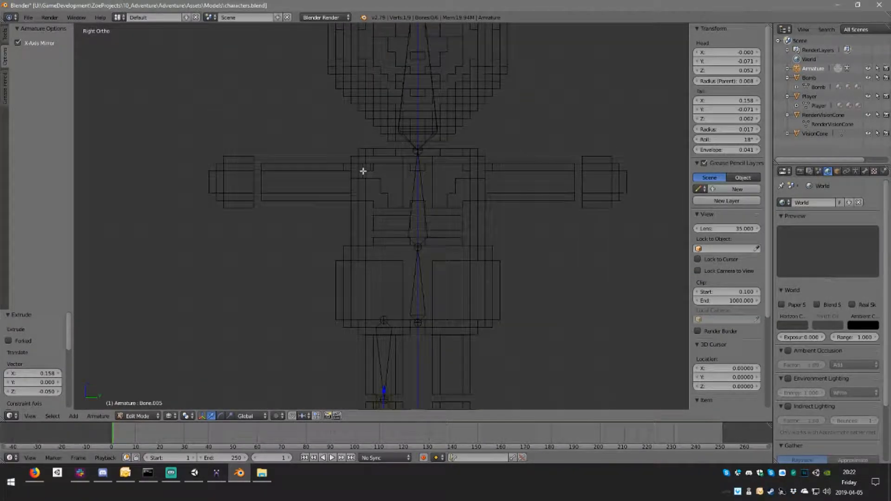
- Add a new bone to the armature and move its base to the shoulder at about Y -0.139, Z 0.508
right_click(422, 162)
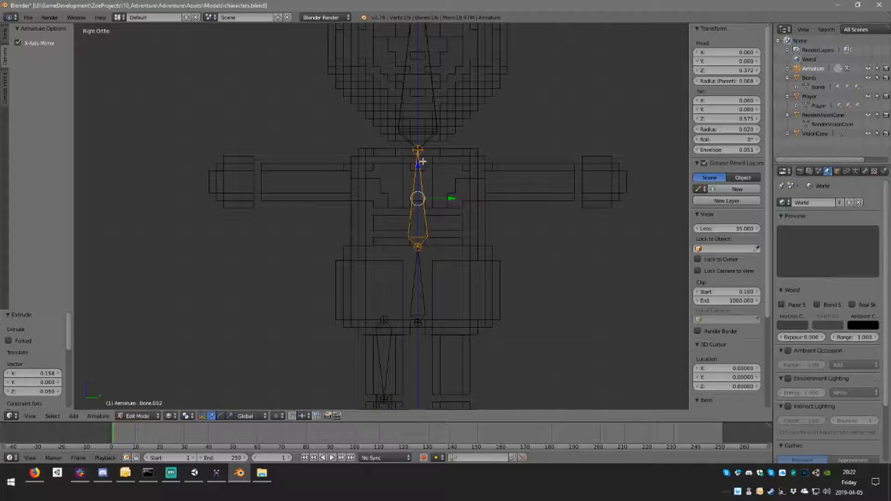
key("shift+a")
scroll(440, 224, "down", 2)
right_click(407, 360)
key("g")
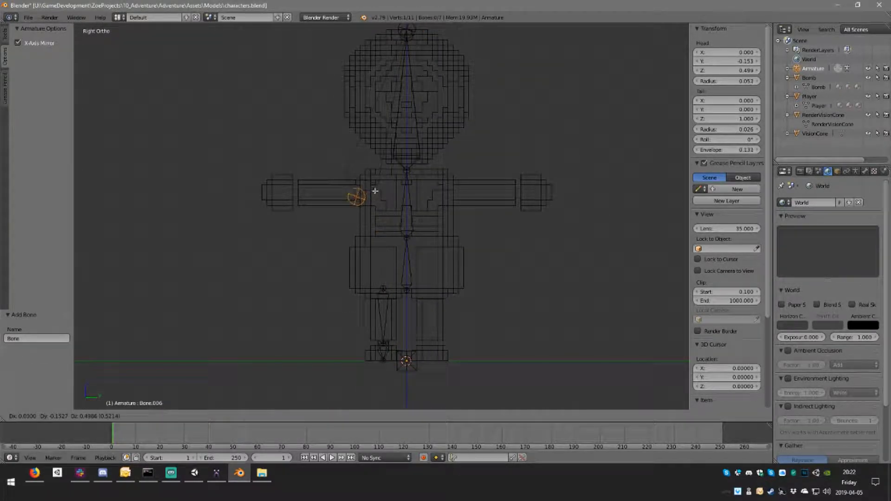
left_click(380, 186)
- Move the new bone's tip to the wrist end of the arm, at about Y -0.328, Z 0.508
middle_click_drag(381, 185, 411, 263, "shift")
right_click(438, 109)
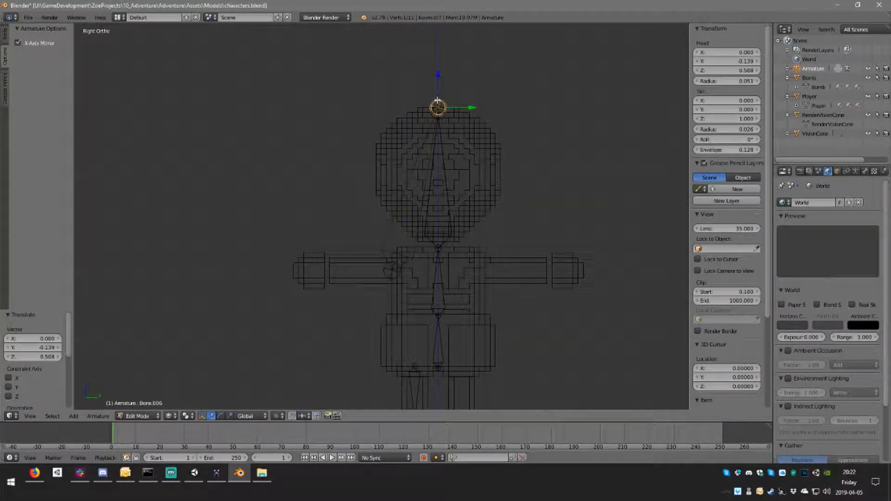
key("g")
left_click(325, 264)
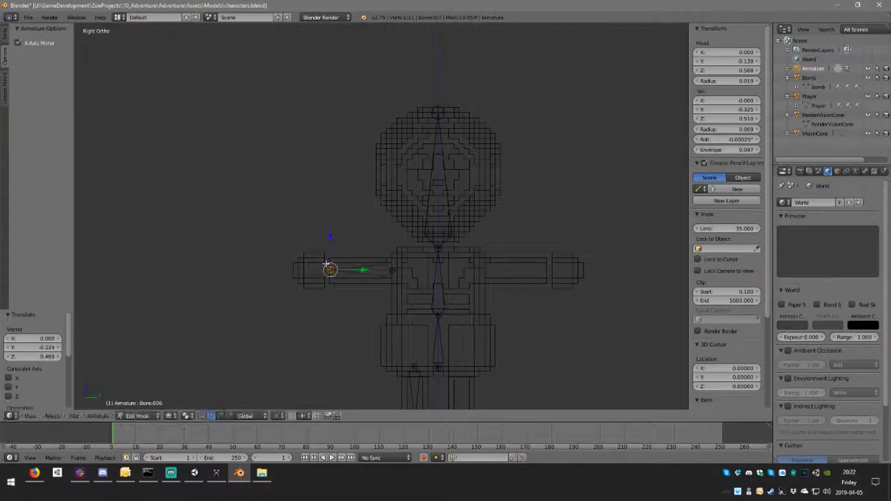
middle_click_drag(362, 275, 451, 218, "shift")
scroll(455, 219, "up", 6)
key("g")
left_click(496, 223)
- Extrude a hand bone about 0.11 long along Y from the wrist joint to the end of the hand
middle_click_drag(560, 204, 365, 233, "shift")
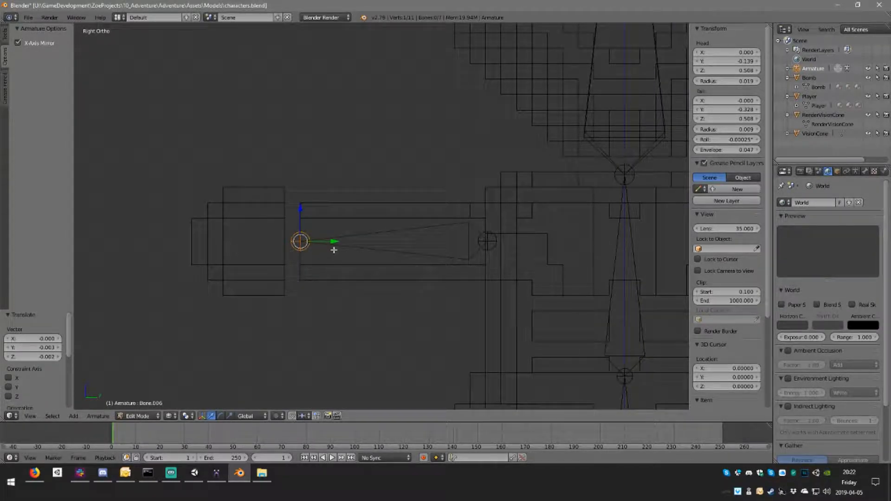
key("e")
left_click(225, 248)
scroll(385, 256, "down", 5)
scroll(323, 228, "up", 3)
right_click(324, 229)
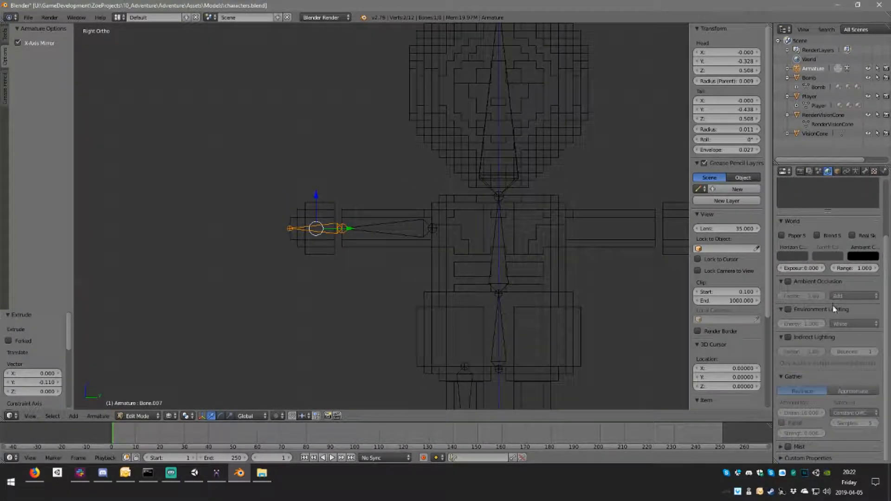
left_click(864, 172)
scroll(847, 335, "down", 1)
left_click(852, 392)
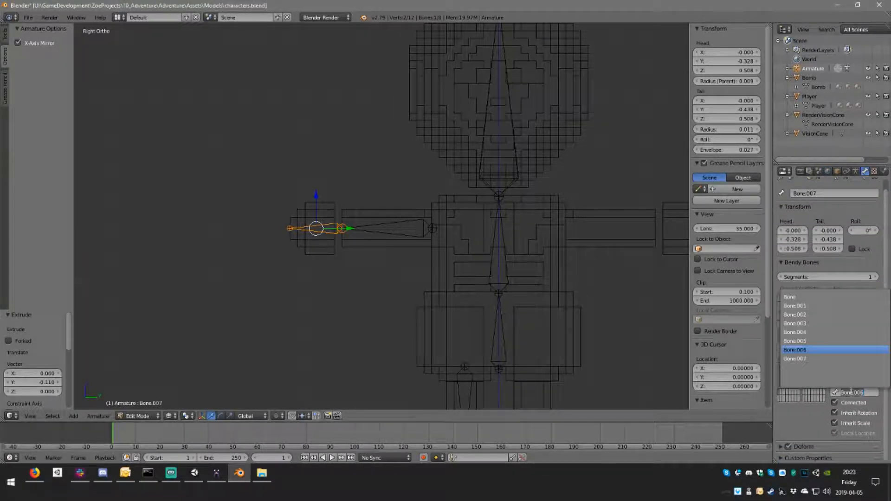
type("i")
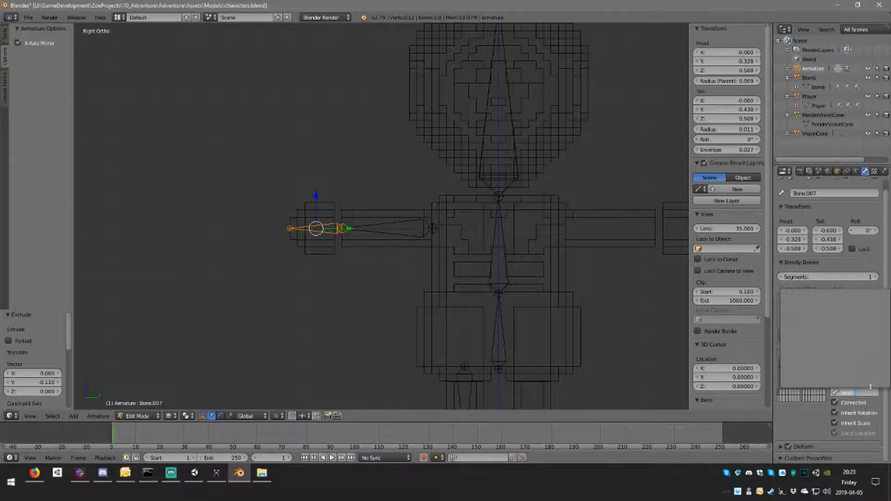
key("Return")
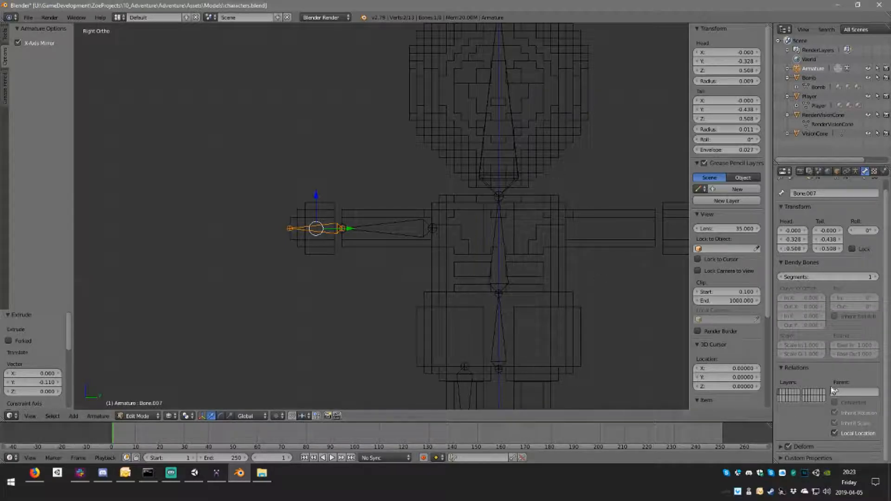
left_click(847, 392)
left_click(847, 393)
left_click(805, 358)
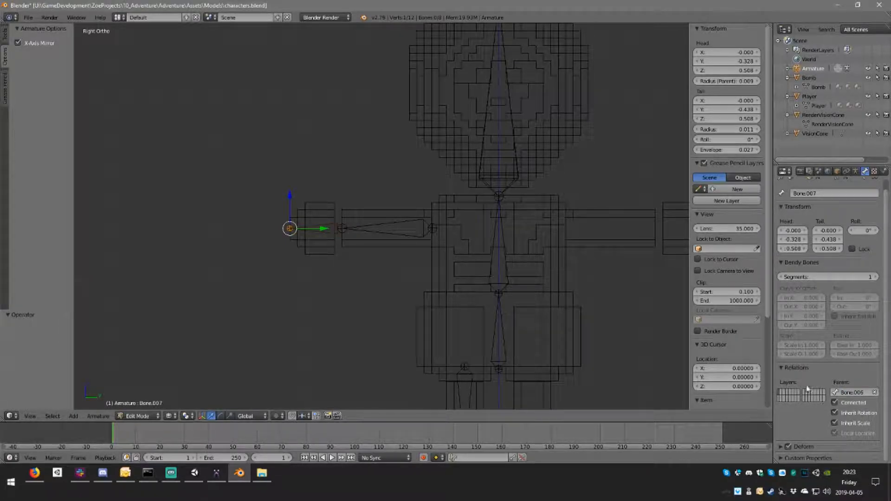
- Rename the hand bone to hand.l
left_click(325, 229)
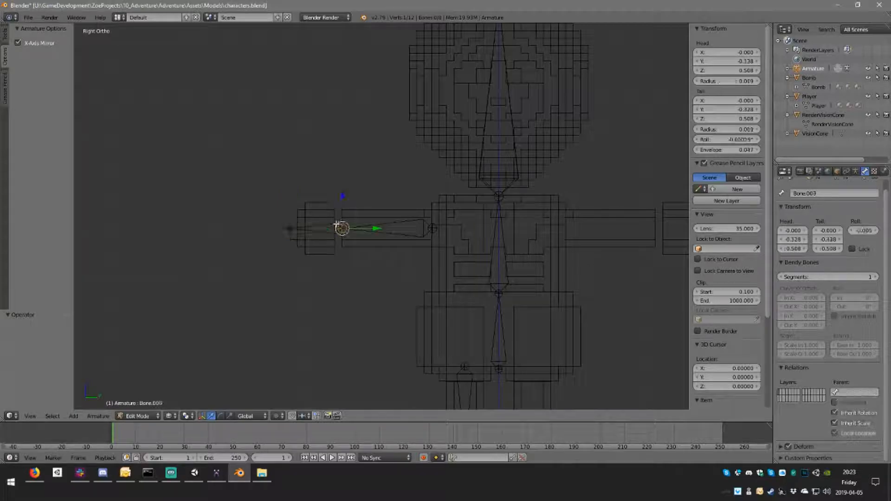
scroll(746, 304, "down", 6)
left_click(733, 308)
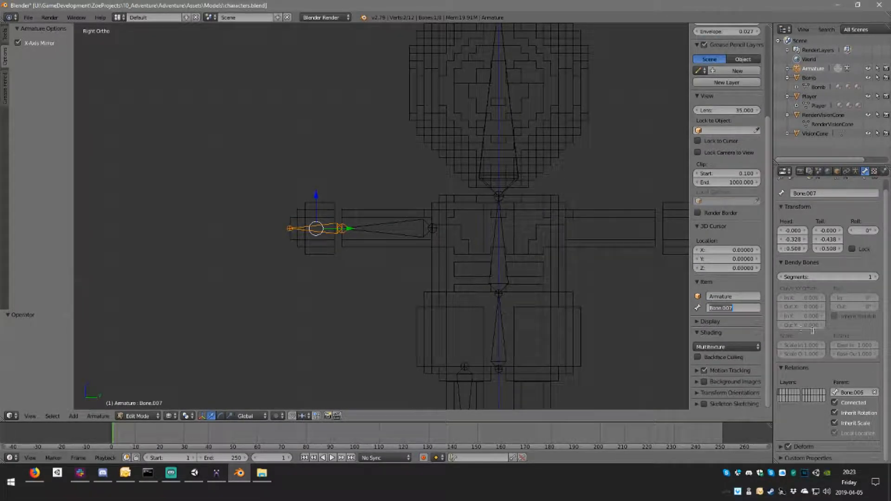
type("B")
key("Return")
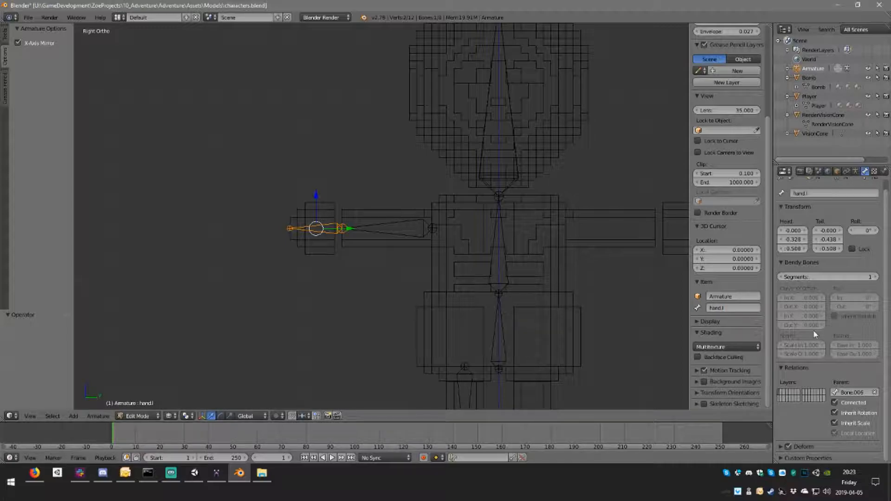
- Rename the hand bone to hand.r
right_click(390, 222)
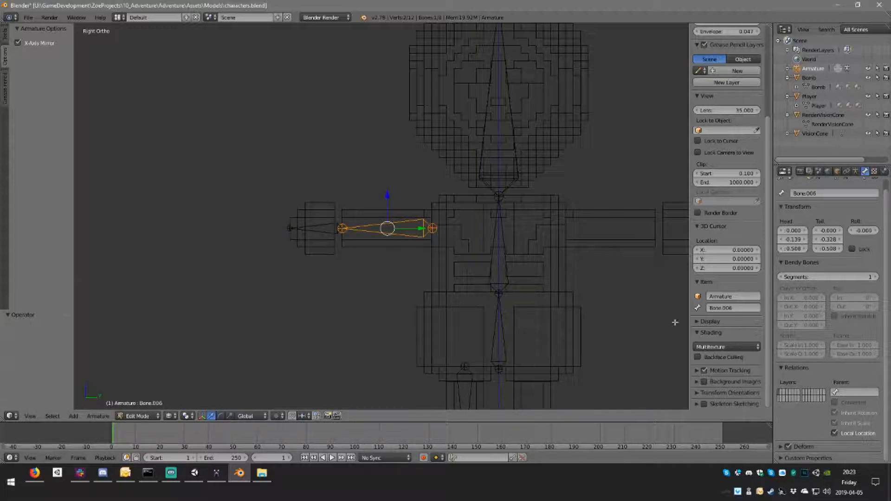
left_click(738, 308)
right_click(328, 223)
right_click(324, 227)
left_click(735, 308)
type("hand.r")
key("Return")
- Show the character in solid shading and turn on X-Ray display for the armature
key("z")
mouse_move(409, 190)
middle_mouse_down()
mouse_move(449, 205)
mouse_move(417, 216)
mouse_move(420, 223)
middle_mouse_up()
key("z")
key("z")
left_click(856, 172)
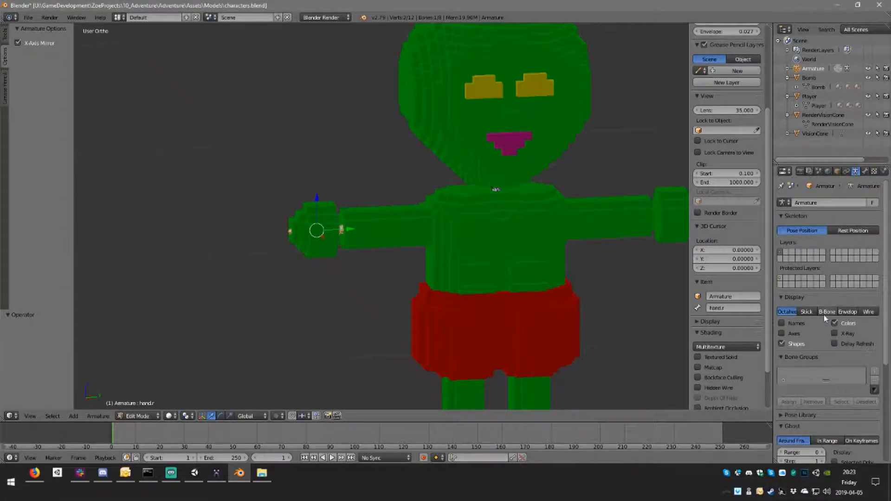
left_click(839, 335)
middle_click_drag(456, 225, 400, 221)
- Rename the arm bone to arm.r
right_click(400, 228)
mouse_move(622, 212)
middle_mouse_down()
mouse_move(597, 213)
mouse_move(614, 223)
middle_mouse_up()
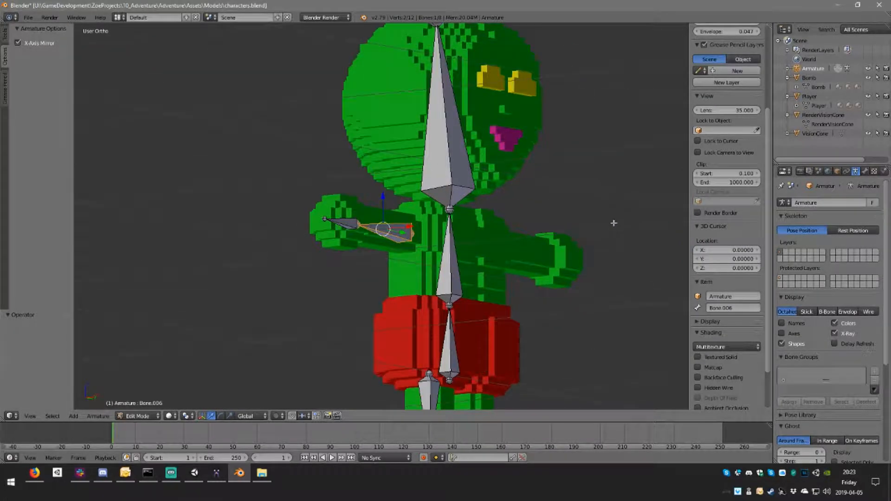
key("KP_3")
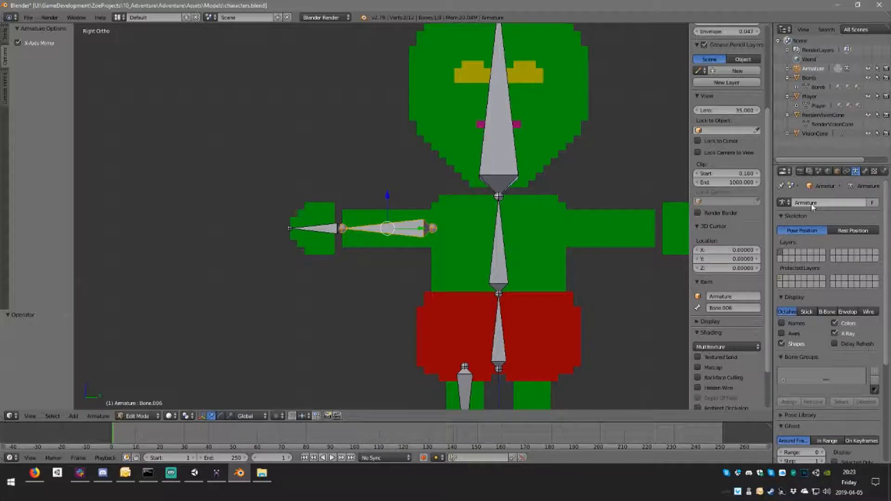
left_click(865, 171)
scroll(762, 343, "down", 3)
left_click(735, 257)
type("a")
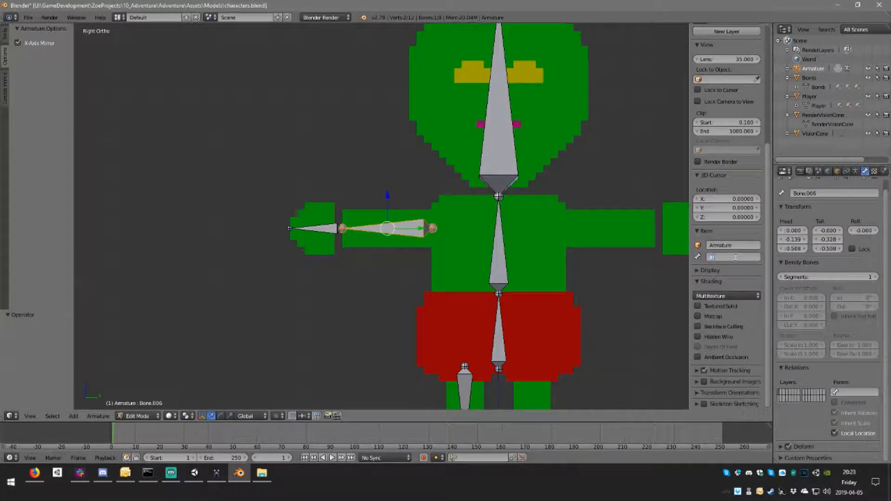
key("Return")
- Rename the leg bone to leg.r
scroll(460, 349, "down", 1)
middle_click_drag(464, 350, 483, 247, "shift")
right_click(476, 265)
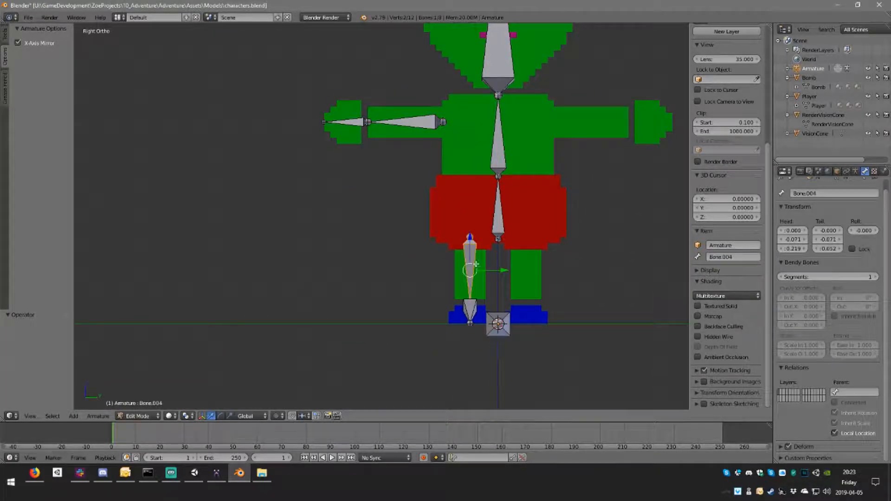
left_click(726, 257)
type("leg.r")
key("Return")
- Rename the foot bone to foot.r
key("bracketright")
left_click(733, 257)
type("foot.r")
key("Return")
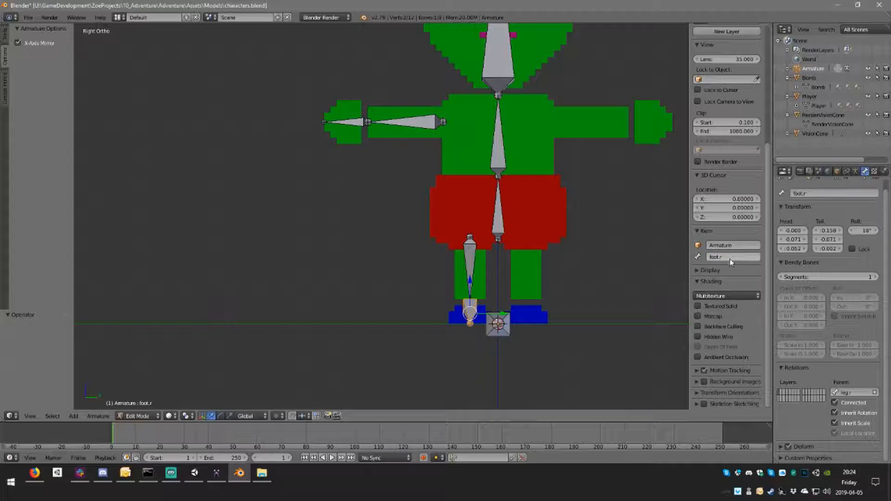
- Rename the root bone at the origin between the feet to control
key("shift+a")
left_click(733, 257)
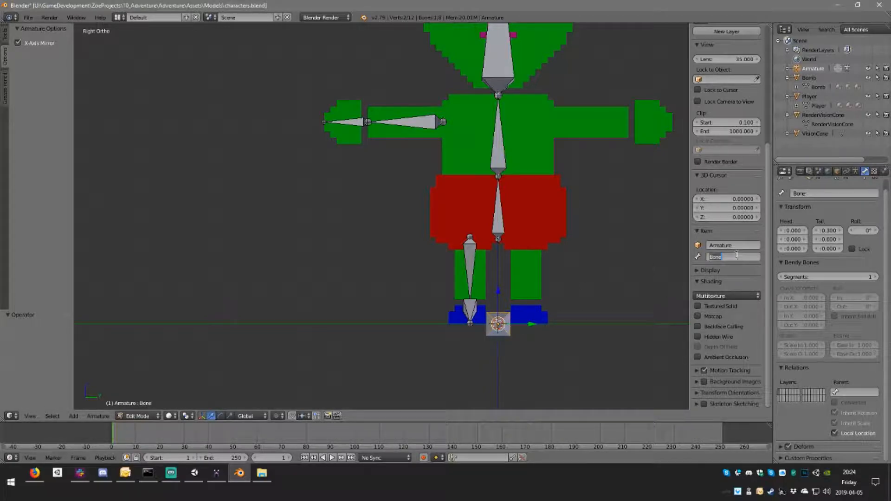
type("control")
key("Return")
- Rename the pelvis bone to hips and the torso bone above it to spine
right_click(500, 222)
left_click(728, 256)
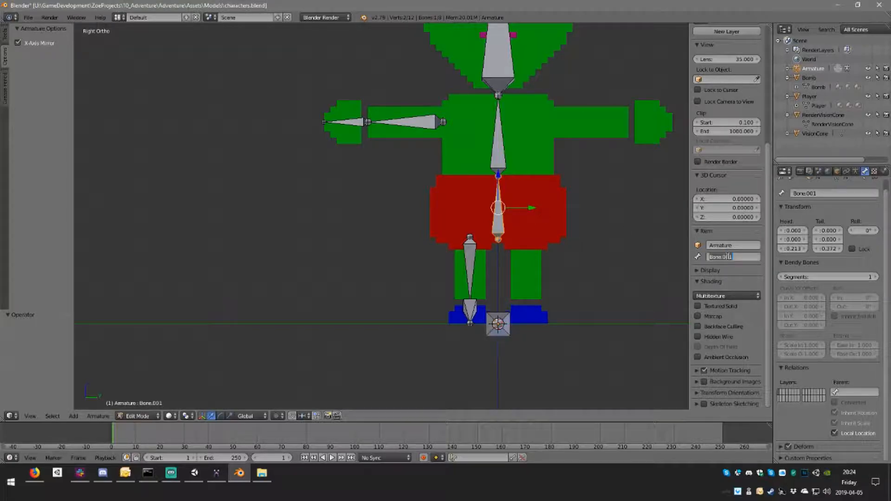
type("hips")
key("Return")
right_click(500, 143)
type("bpine")
key("Return")
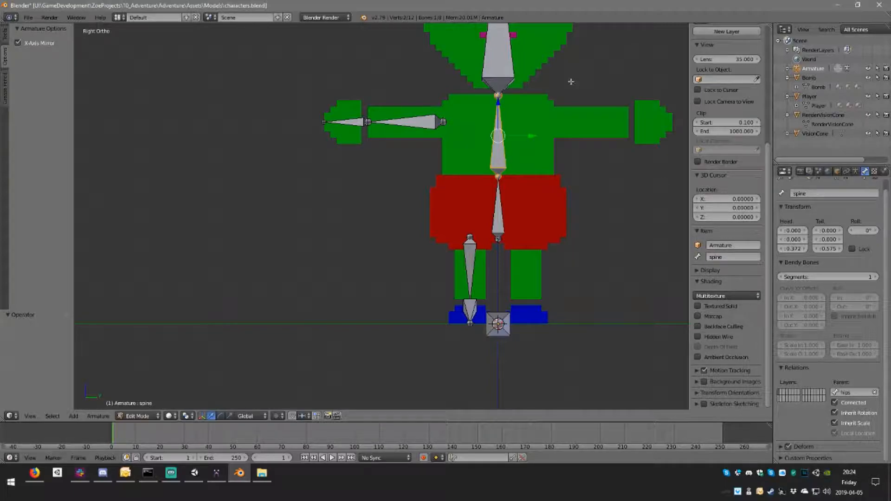
- Rename the bone inside the head to head
middle_click_drag(541, 86, 542, 145, "shift")
right_click(510, 121)
left_click(733, 257)
type("head")
key("Return")
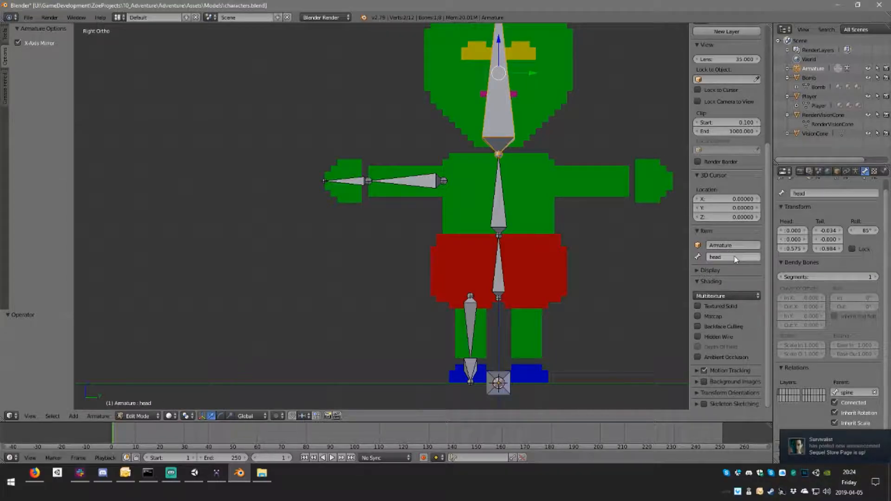
- Set the head bone's roll to 0°
scroll(535, 170, "down", 1)
scroll(535, 170, "up", 2)
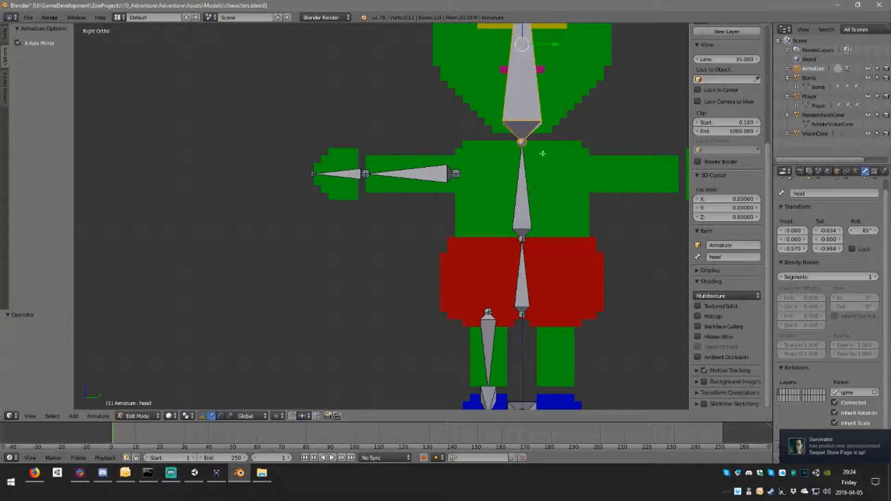
middle_click_drag(524, 99, 492, 146, "shift")
scroll(557, 141, "down", 2)
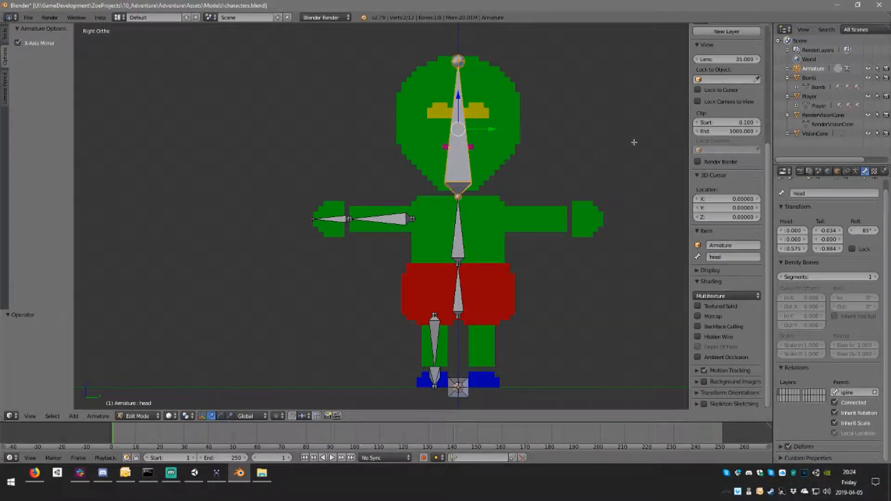
scroll(677, 137, "up", 3)
scroll(677, 137, "down", 4)
scroll(729, 193, "up", 8)
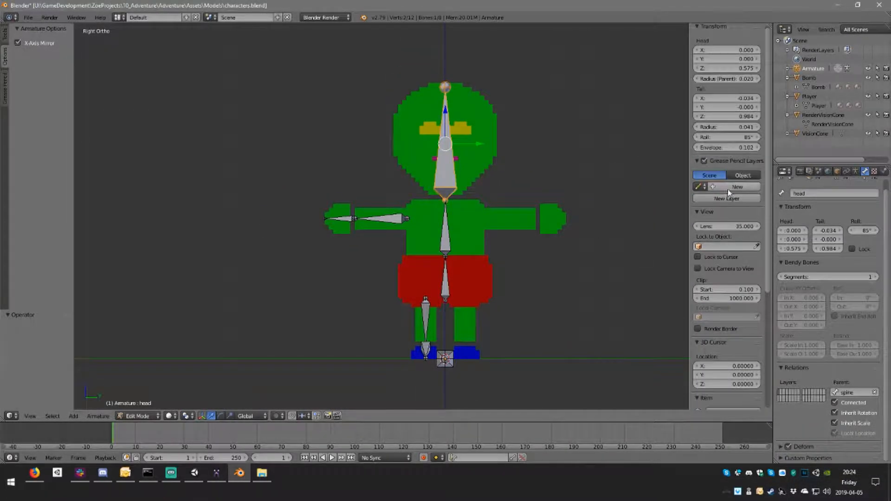
key("a")
key("a")
left_click(419, 268)
left_click(744, 137)
type("0")
key("Return")
right_click(449, 187)
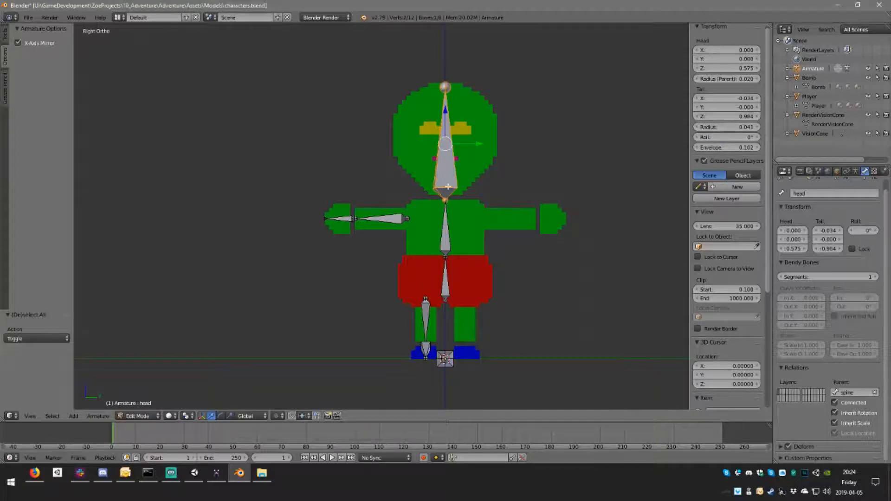
- Try setting the head bone's tail radius and envelope distance to 0
left_click(726, 127)
type("0")
key("Return")
key("ctrl+z")
left_click(735, 148)
type("0")
key("Return")
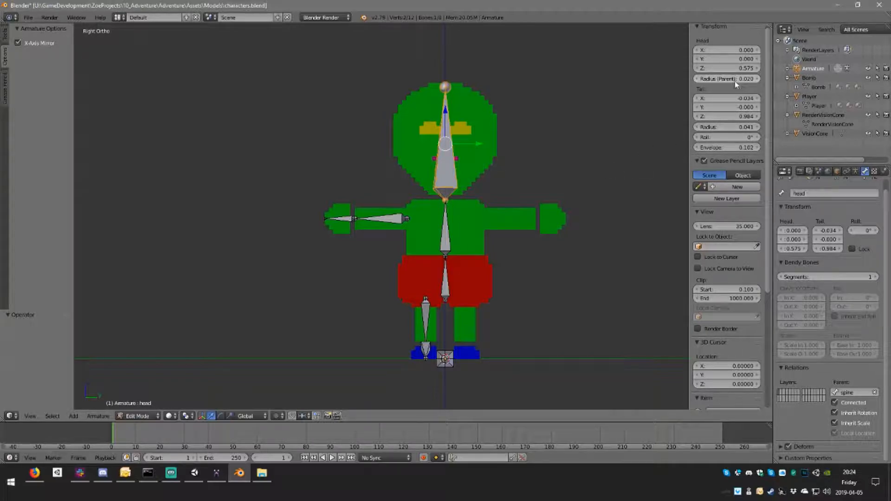
- Compare the spine and hips bones' transform values and set the hips bone's head radius to 0
right_click(445, 229)
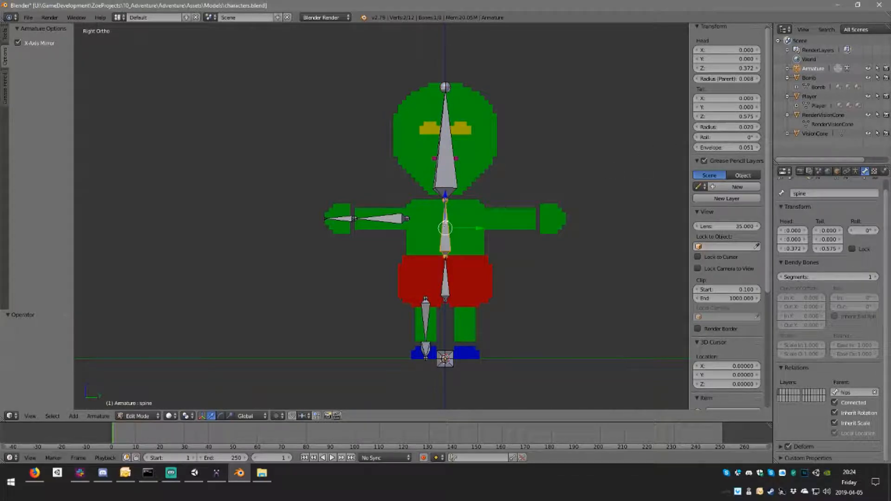
right_click(445, 281)
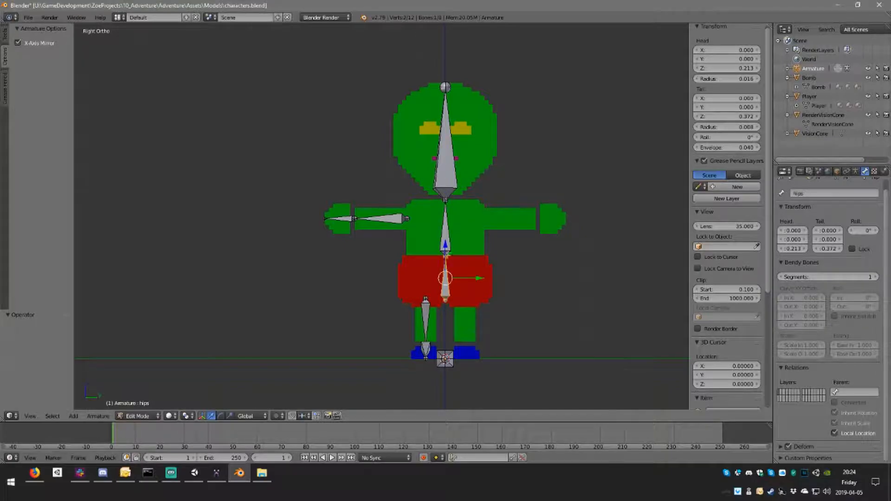
right_click(449, 224)
right_click(454, 291)
left_click(735, 80)
type("0")
key("Return")
- Set the head bone's parent radius to 0
right_click(453, 234)
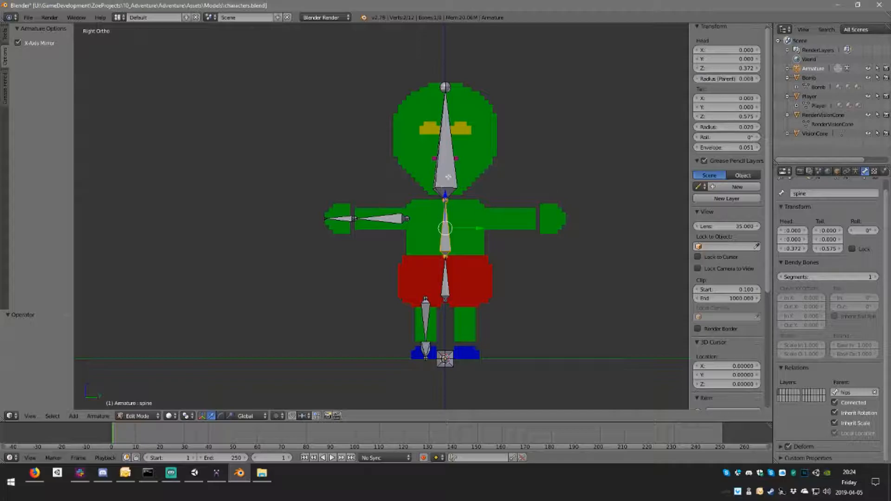
right_click(449, 178)
left_click(732, 79)
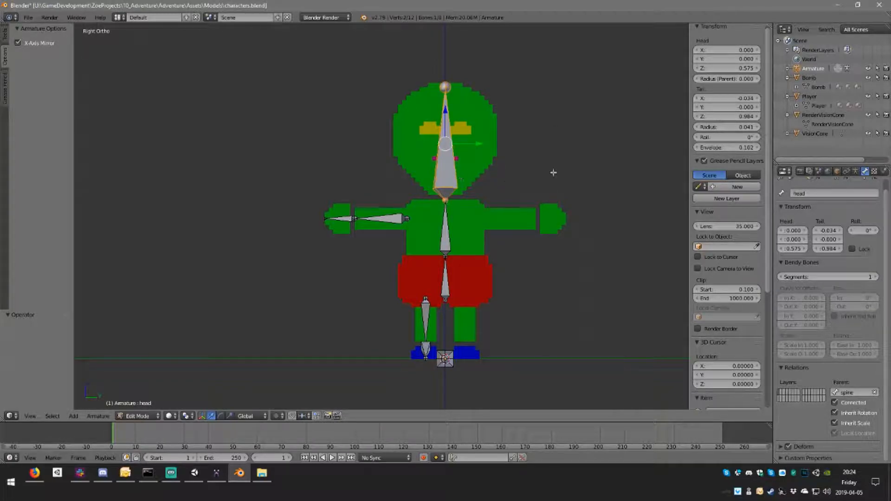
- Undo the recent radius changes on the head and hips bones
key("ctrl+z")
key("ctrl+z")
key("ctrl+z")
key("ctrl+z")
key("ctrl+z")
key("ctrl+z")
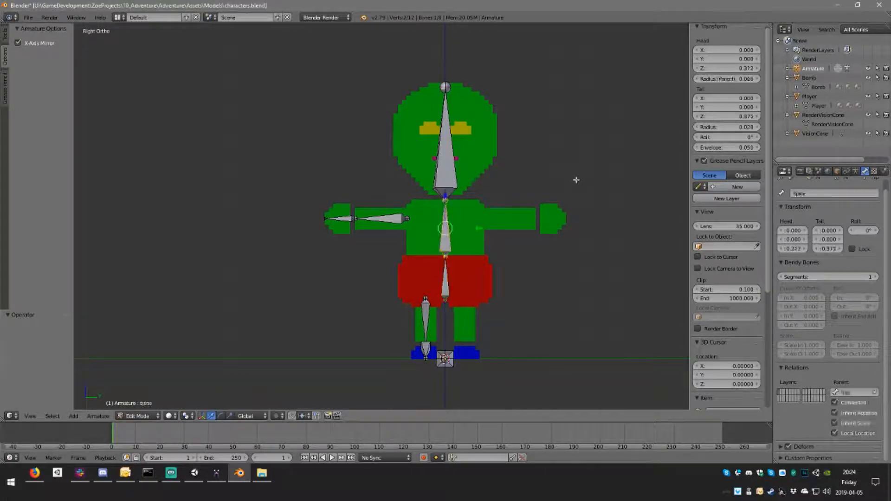
key("ctrl+z")
- Clear the selection and select the arm.r bone, viewing the armature from the right side
key("a")
scroll(485, 332, "up", 2)
middle_click_drag(486, 331, 393, 139, "shift")
right_click(392, 139)
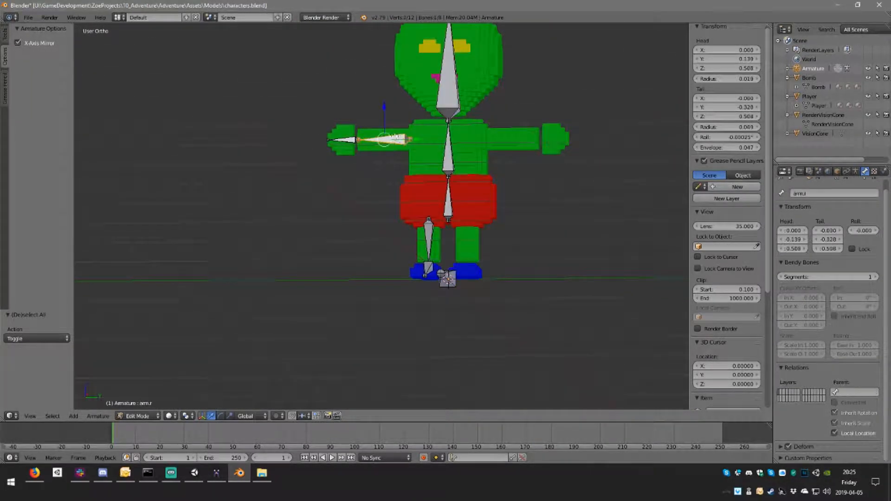
key("KP_1")
key("KP_3")
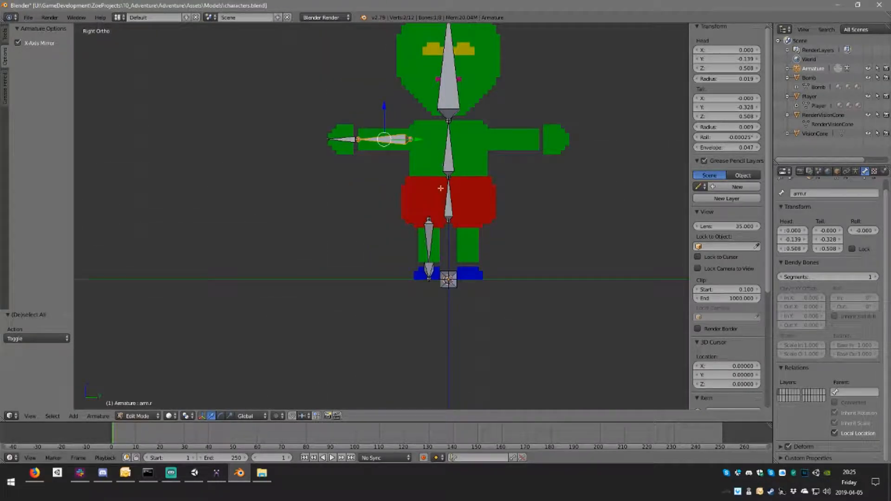
left_click(7, 38)
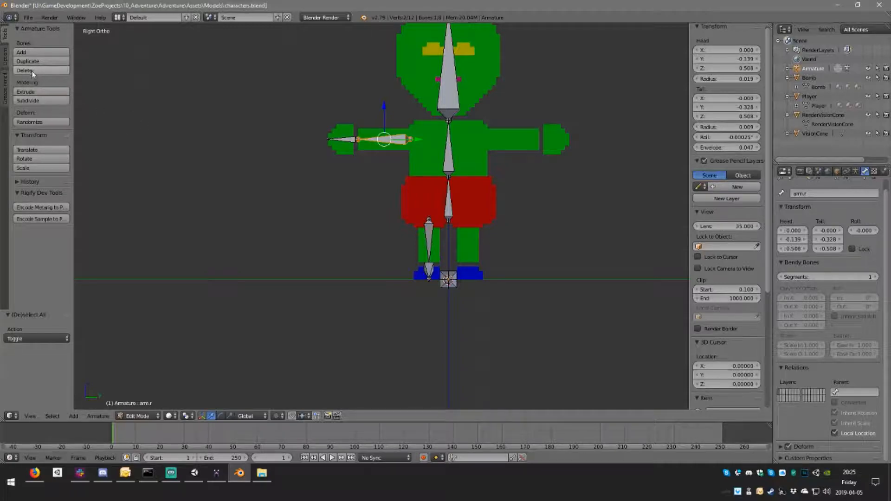
left_click(6, 93)
left_click(3, 58)
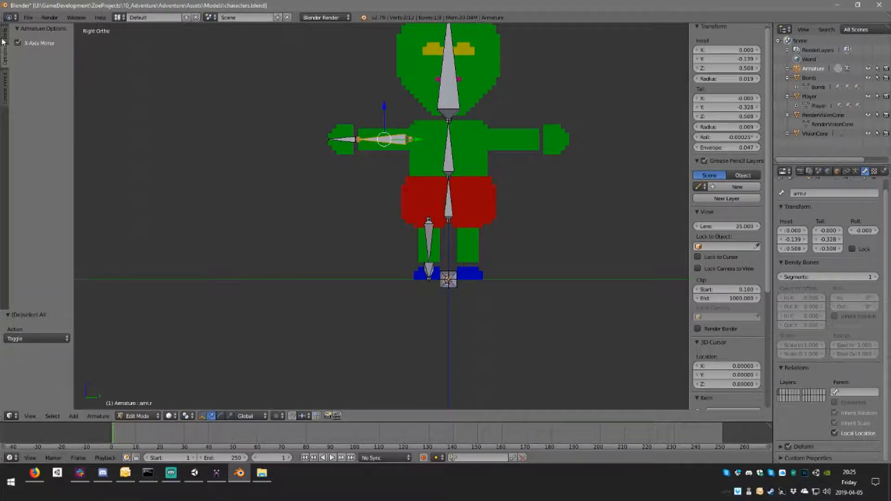
left_click(5, 38)
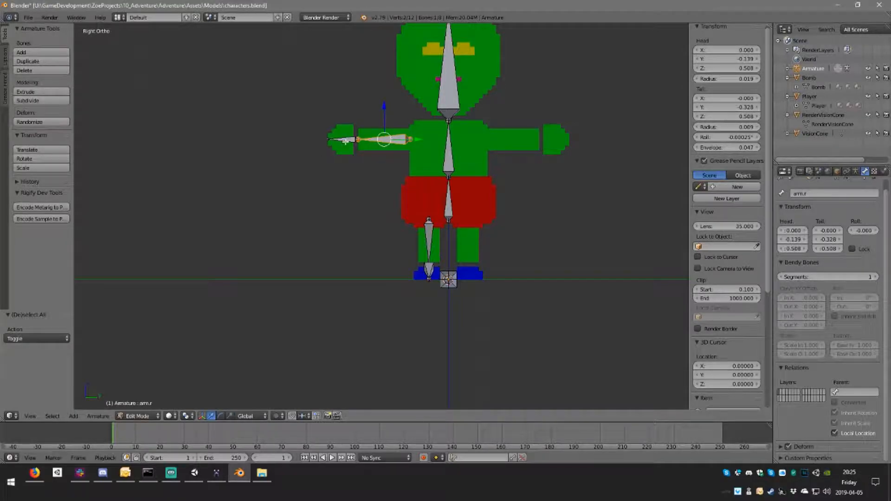
- Add the hand, leg and foot bones on the same side to the selection and duplicate all four bones in place
right_click(346, 140, "shift")
right_click(432, 234, "shift")
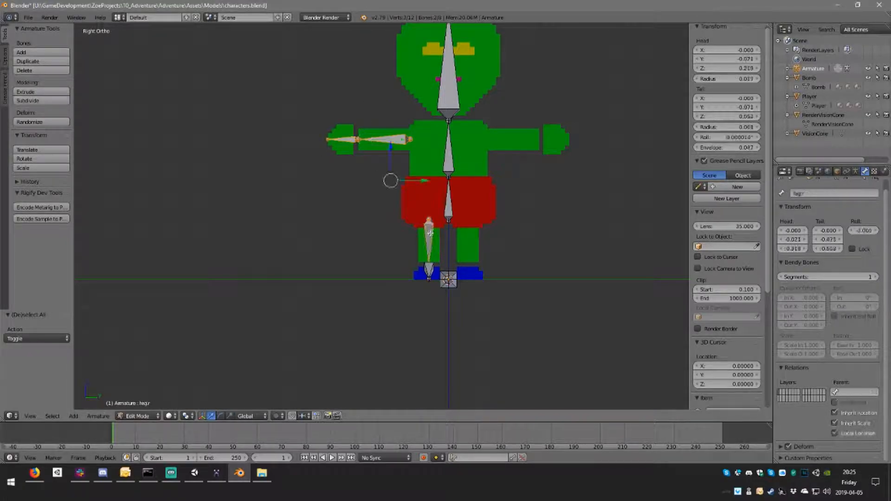
right_click(432, 267, "shift")
right_click(432, 239, "shift")
right_click(429, 271, "shift")
key("ctrl+c")
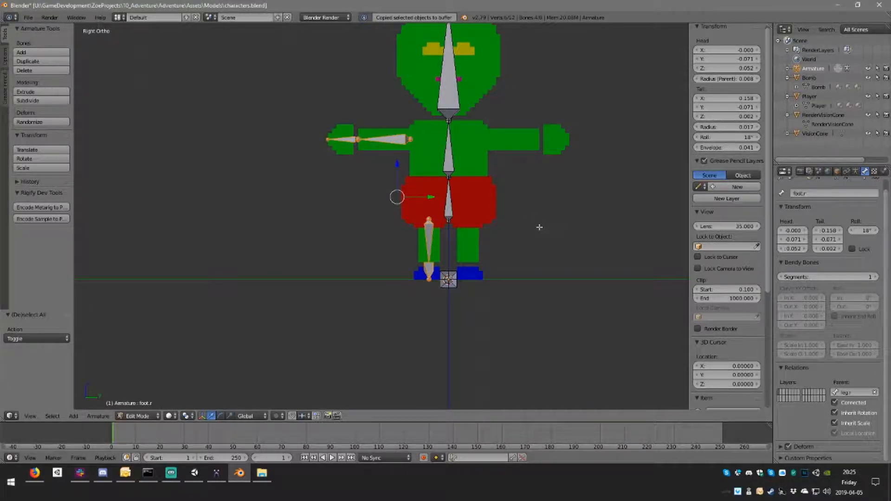
key("shift+d")
key("Escape")
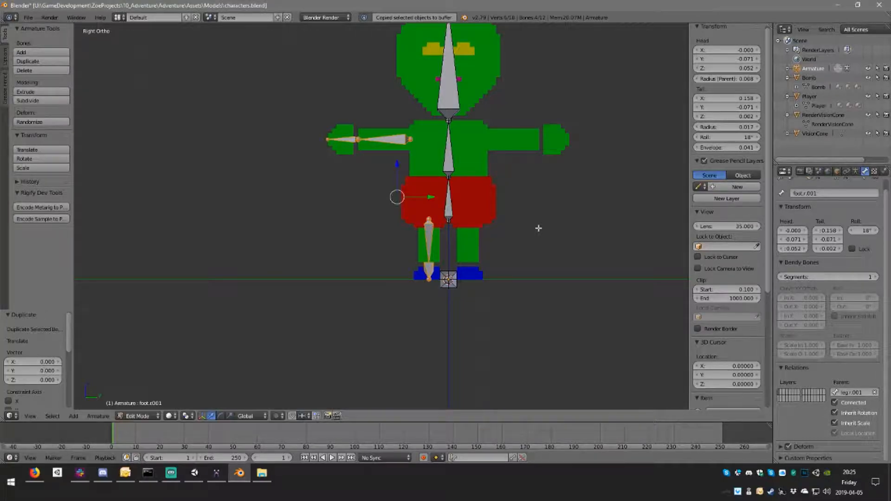
- Try scaling the duplicated limb bones by -1 along the global Y axis
key("s")
type("y-1")
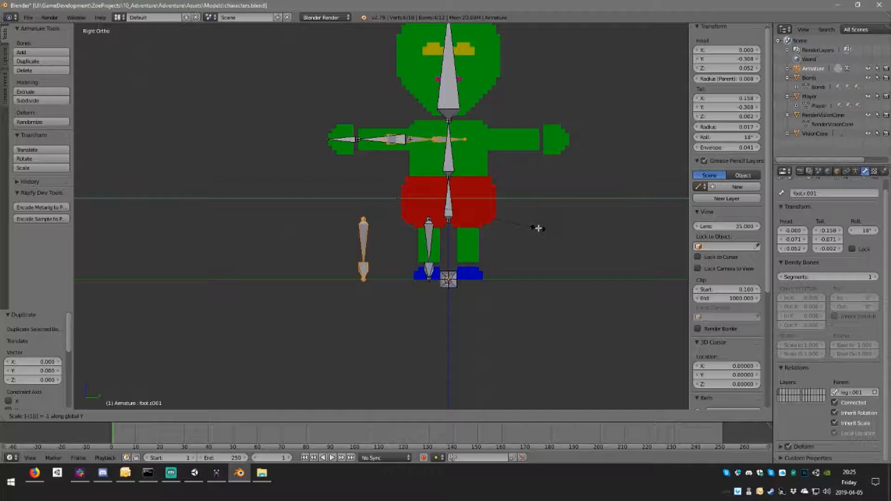
key("Return")
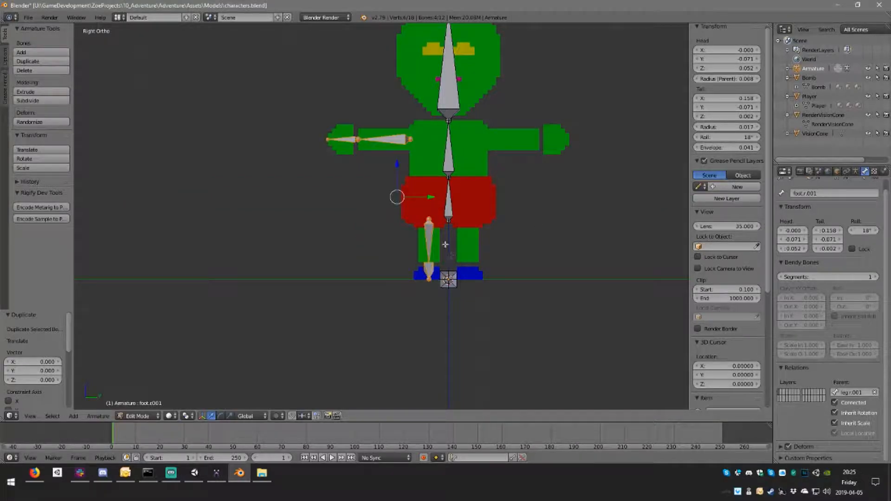
- Set the pivot point to the 3D cursor and mirror the duplicated bones by scaling them by -1 along Y
middle_click_drag(493, 312, 438, 340, "shift")
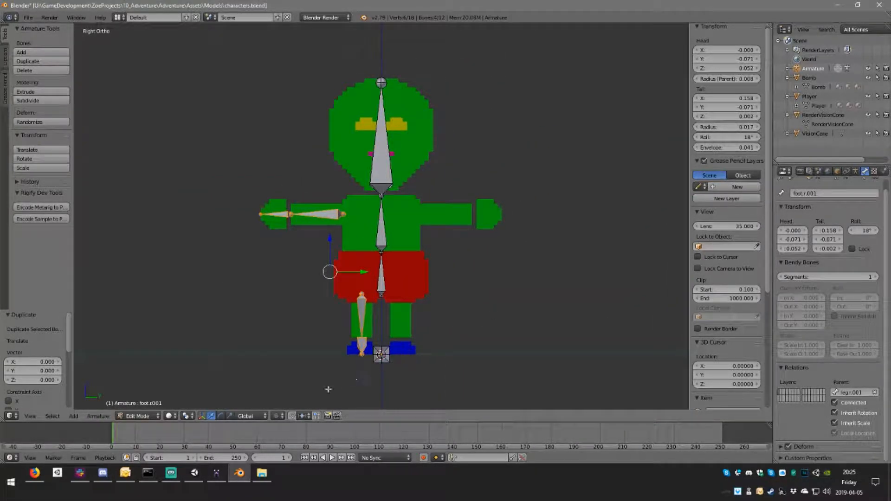
left_click(187, 417)
left_click(227, 396)
type("sy")
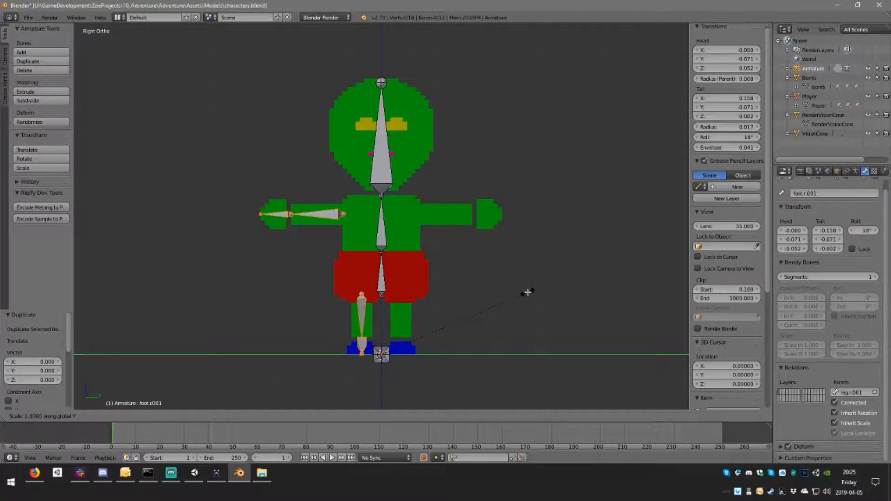
type("-1")
key("Return")
middle_click_drag(509, 244, 453, 161)
scroll(460, 279, "up", 3)
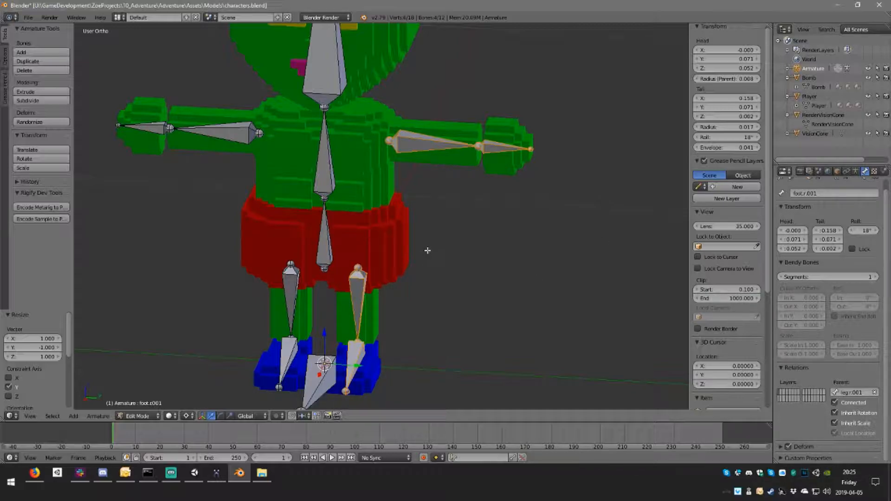
- Rename the mirrored arm bone as arm.l
scroll(39, 329, "down", 3)
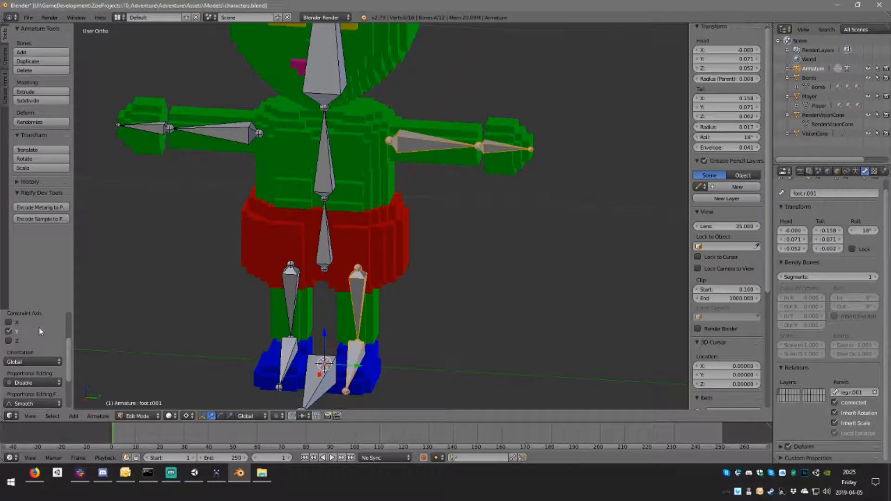
scroll(39, 328, "down", 3)
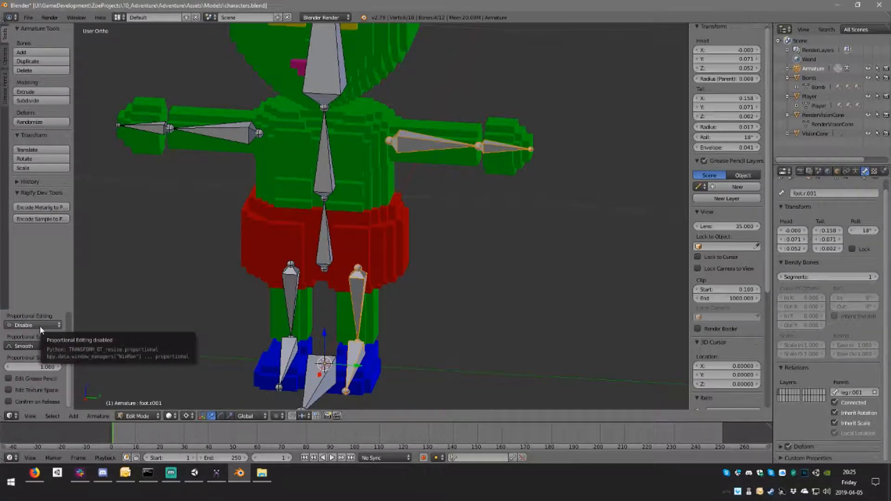
scroll(725, 292, "down", 6)
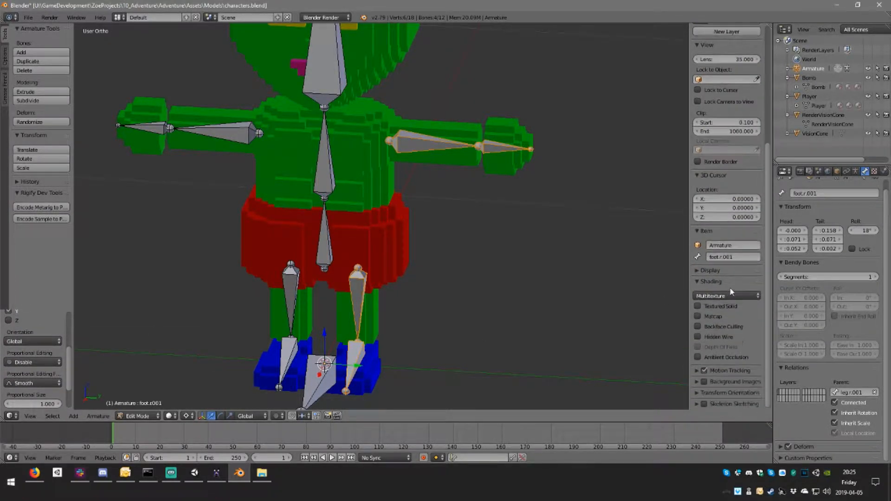
left_click(441, 147)
right_click(420, 145)
left_click(725, 258)
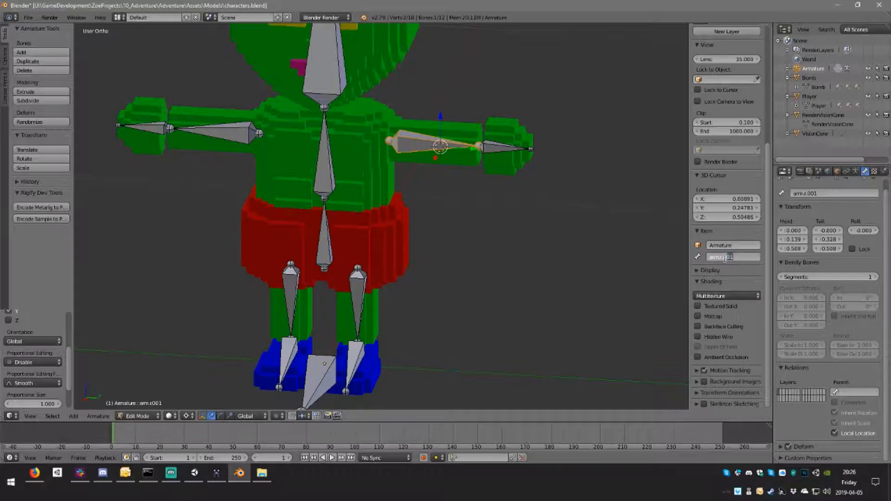
key("Return")
left_click(731, 257)
left_click_drag(721, 257, 769, 256)
type("l")
- Rename the mirrored hand bone as hand.l
right_click(491, 144)
left_click(733, 257)
left_click_drag(723, 258, 789, 257)
type("l")
key("Return")
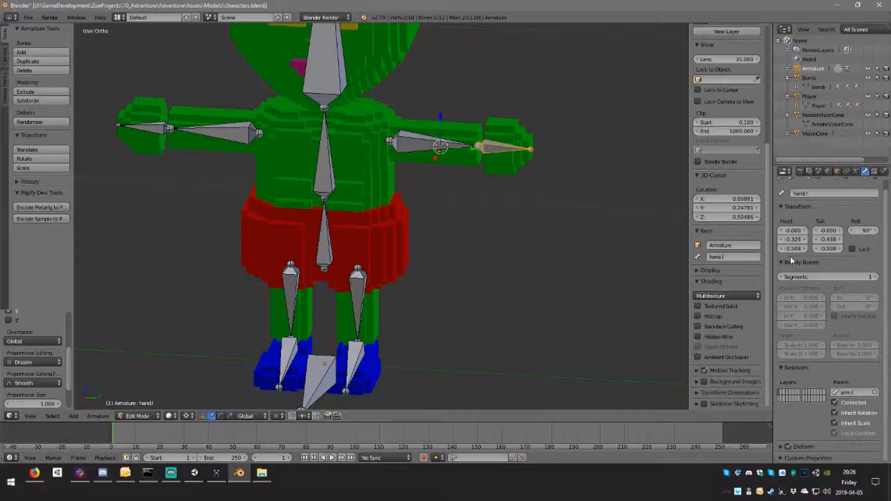
- Rename the mirrored leg and foot bones as leg.l and foot.l
right_click(365, 289)
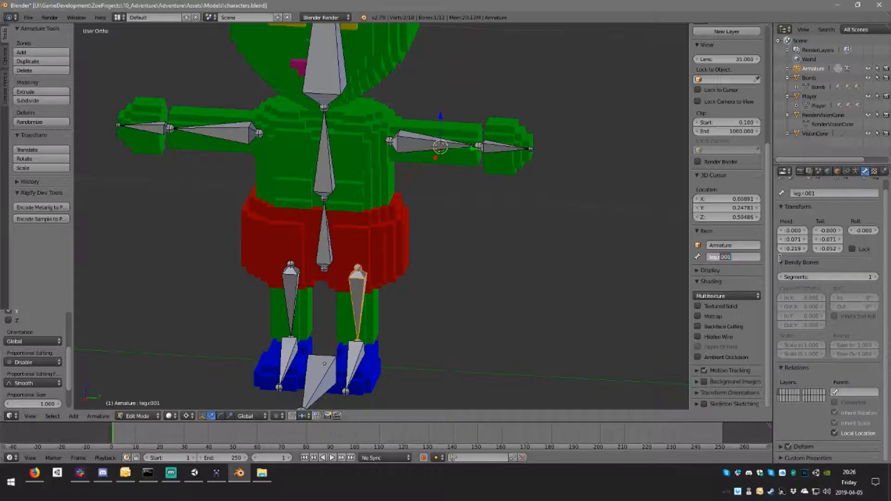
right_click(352, 358)
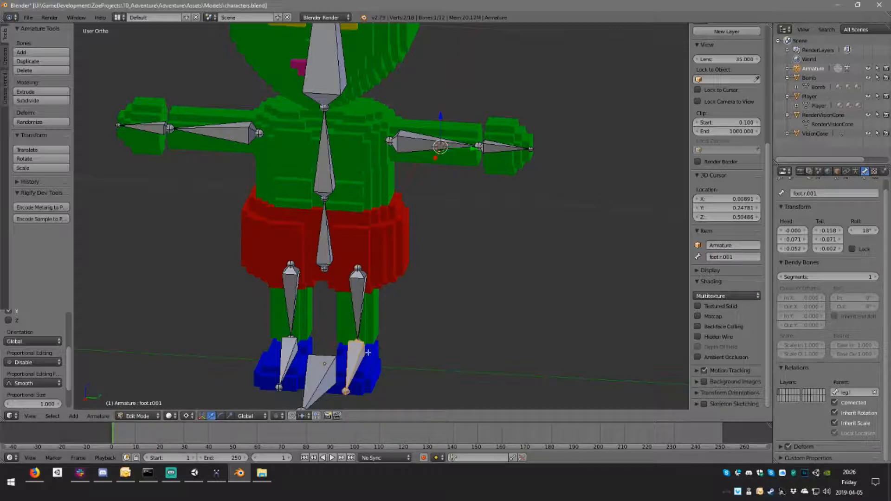
left_click(724, 257)
type("foot.l")
key("Return")
- Try rotating the hand.l bone to test how the mirrored limb behaves
middle_click_drag(382, 276, 509, 170)
right_click(499, 165)
key("r")
key("Escape")
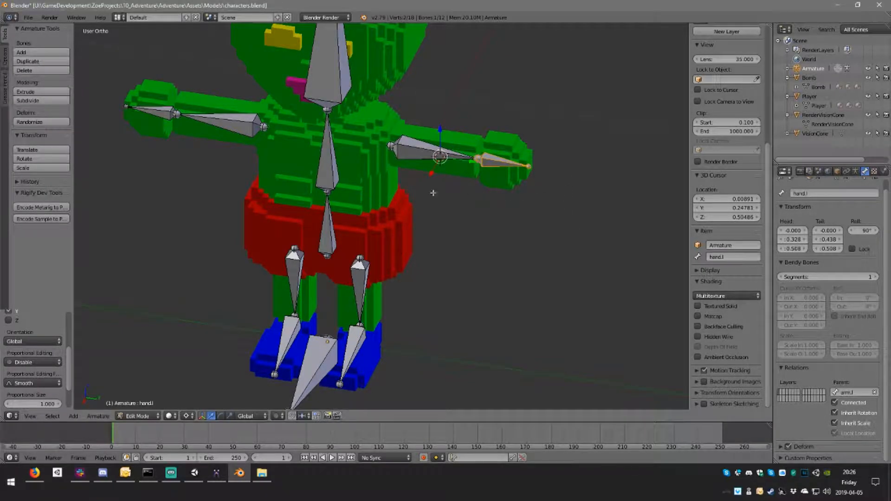
key("r")
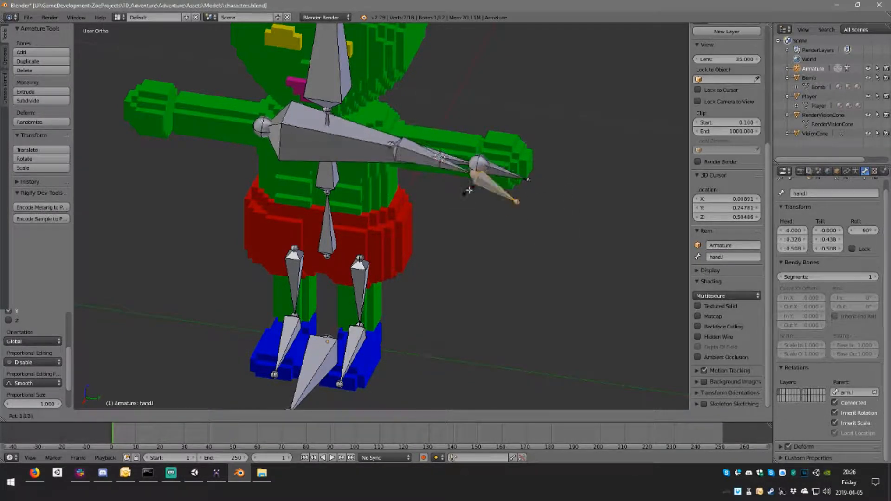
key("Escape")
- Check the parents of the head, spine and hips bones and set the hips bone's parent to control
middle_click_drag(462, 191, 418, 162)
scroll(428, 162, "down", 3)
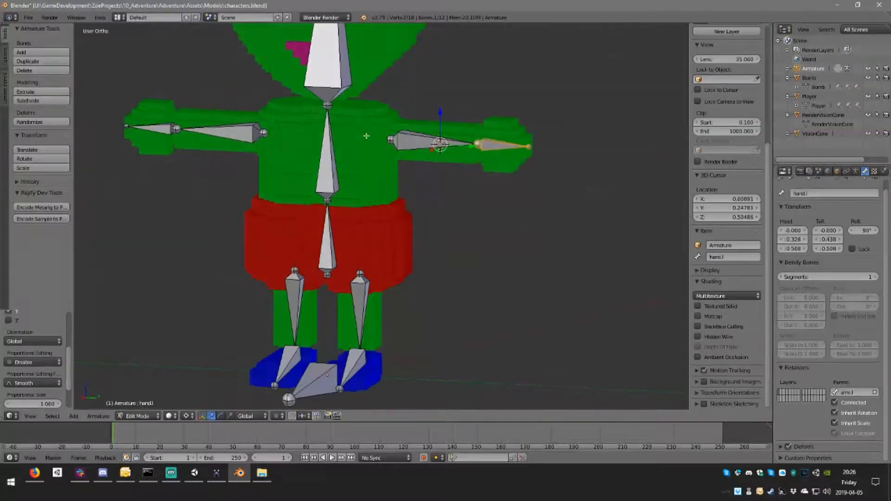
middle_click_drag(368, 151, 349, 143)
right_click(356, 118)
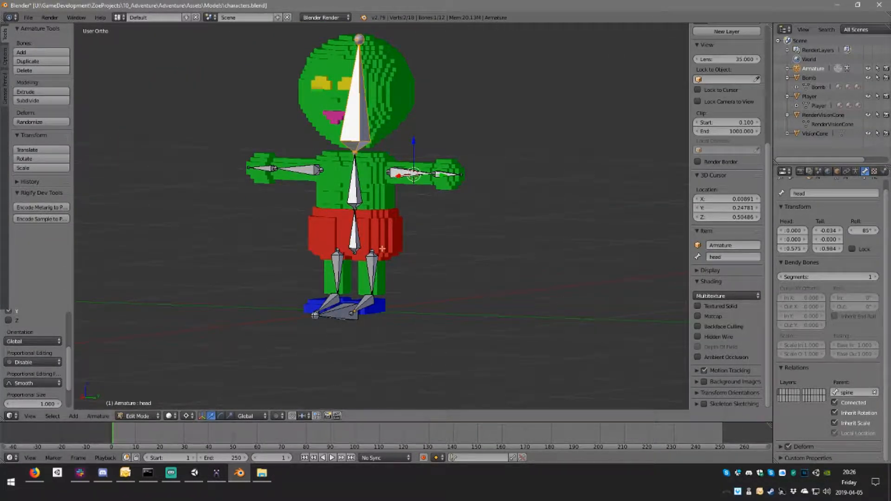
right_click(356, 196)
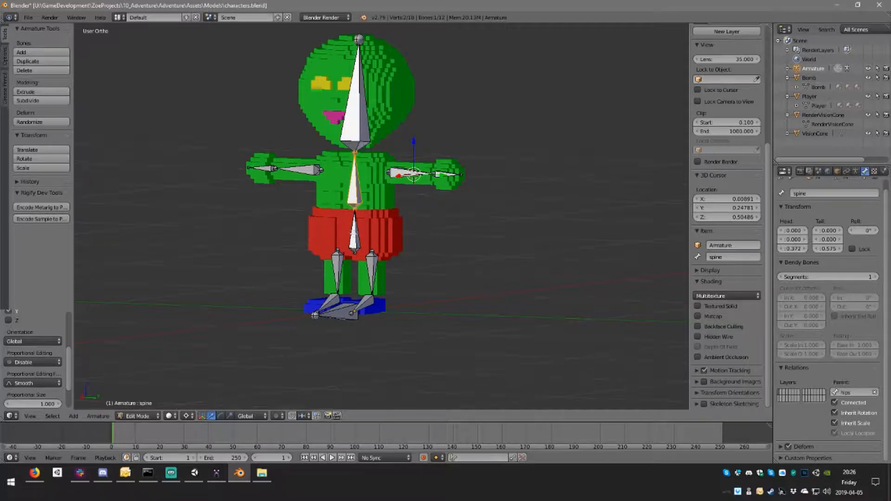
right_click(355, 234)
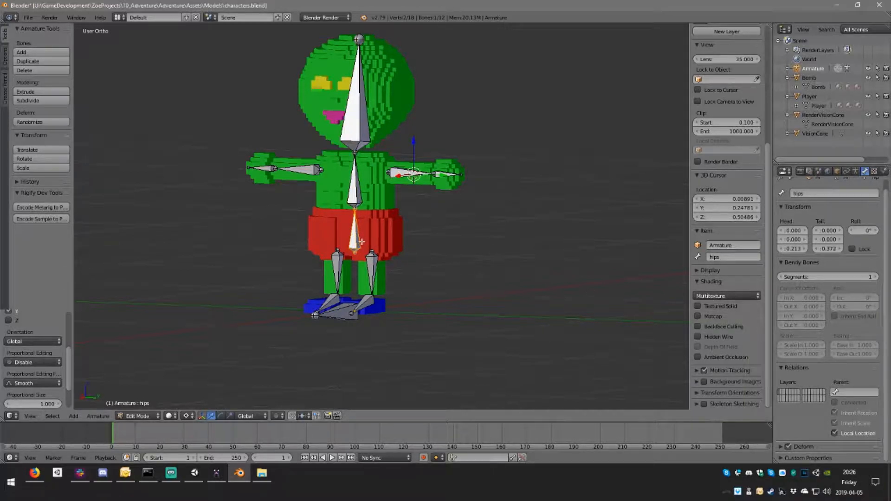
left_click(847, 392)
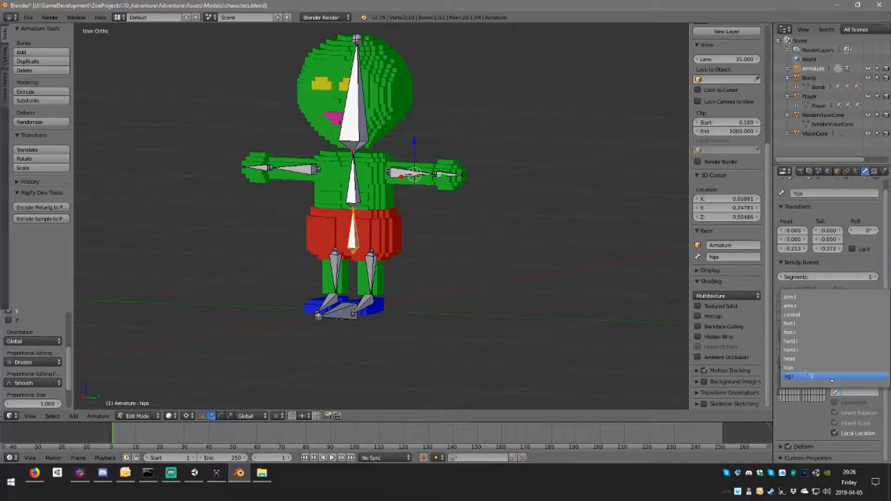
left_click(808, 315)
- Try parenting the spine bone to arm.l with Keep Offset
middle_click_drag(394, 272, 354, 308)
scroll(360, 287, "up", 2)
middle_click_drag(365, 197, 391, 177)
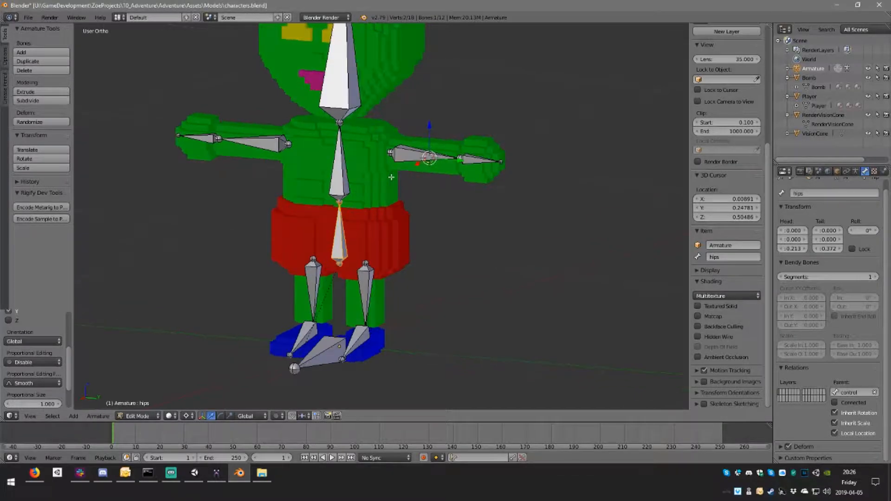
right_click(341, 171)
right_click(432, 160, "shift")
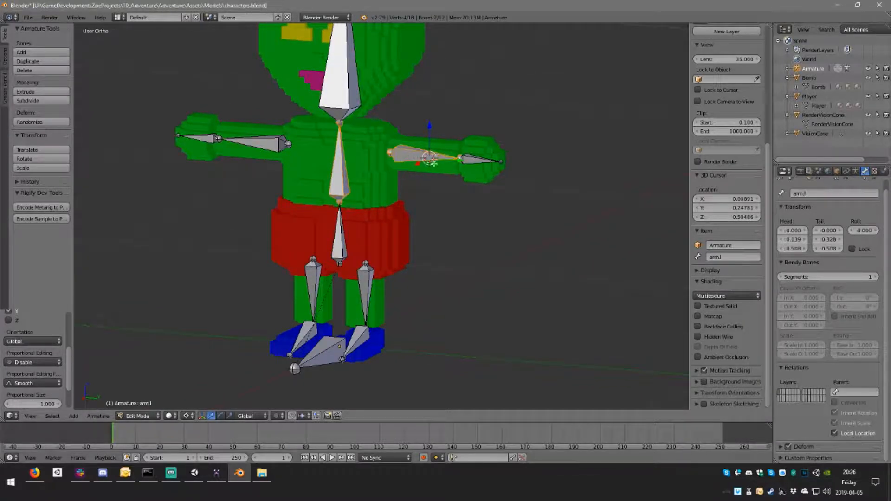
key("ctrl+p")
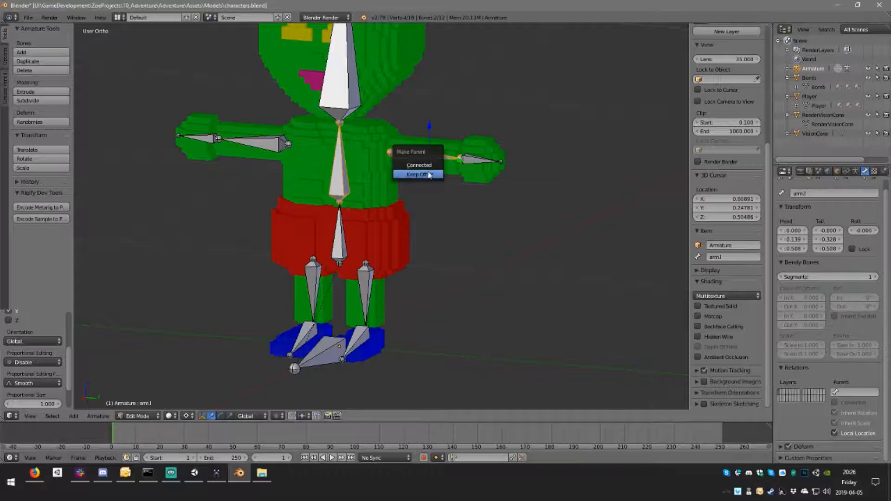
left_click(426, 171)
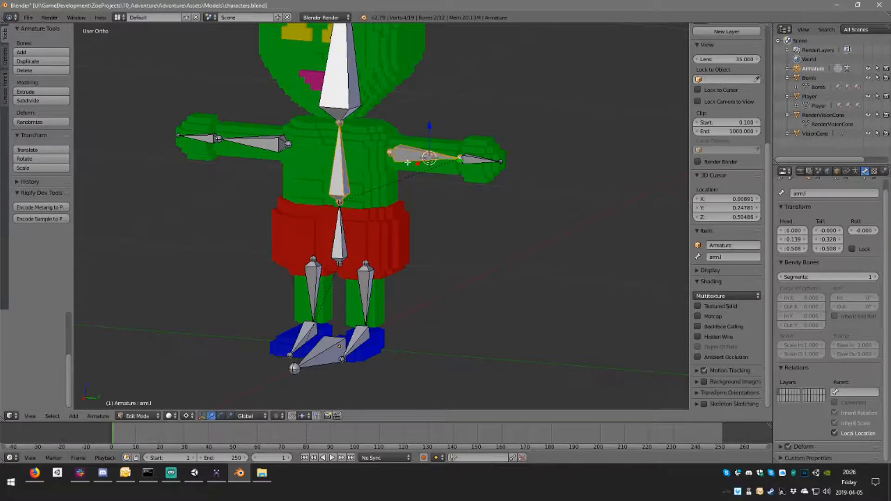
- Parent the arm.l bone to the spine bone with Keep Offset
middle_click_drag(408, 162, 435, 155)
right_click(336, 168, "shift")
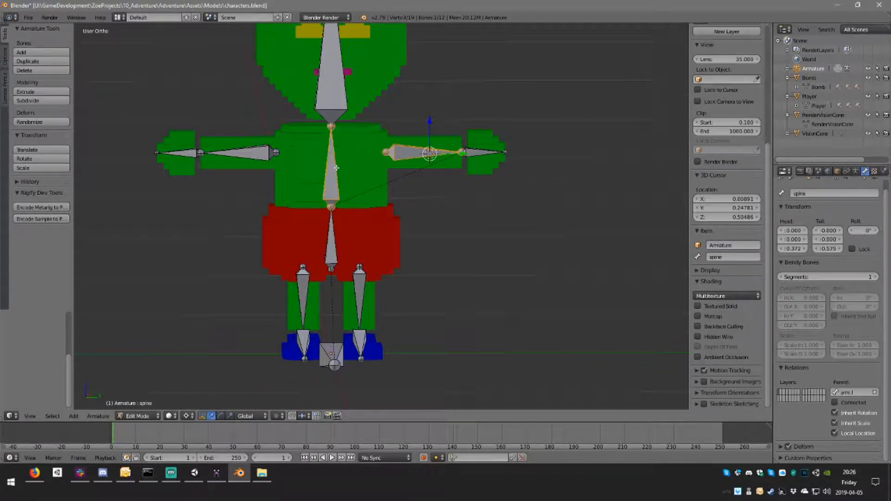
key("ctrl+p")
left_click(348, 175)
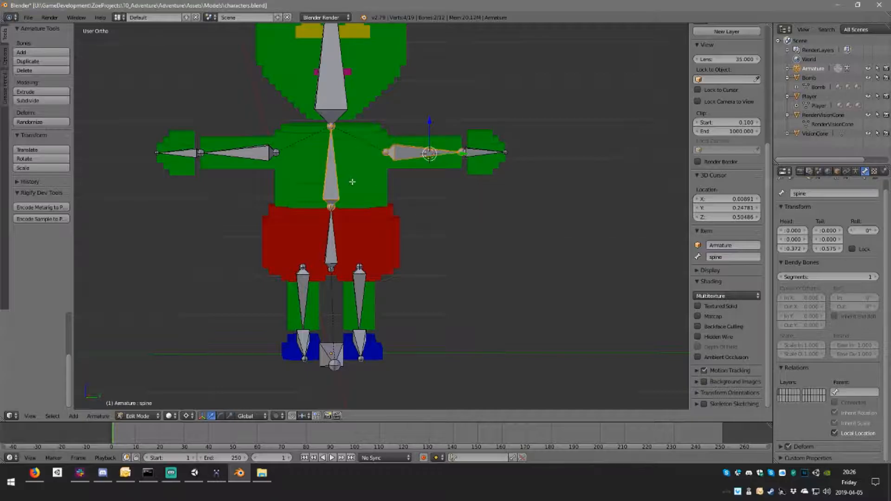
- Try another test rotation of the hand.l bone and turn off X-Axis Mirror in the armature options
middle_click_drag(378, 173, 336, 171)
right_click(485, 160)
key("r")
right_click(503, 182)
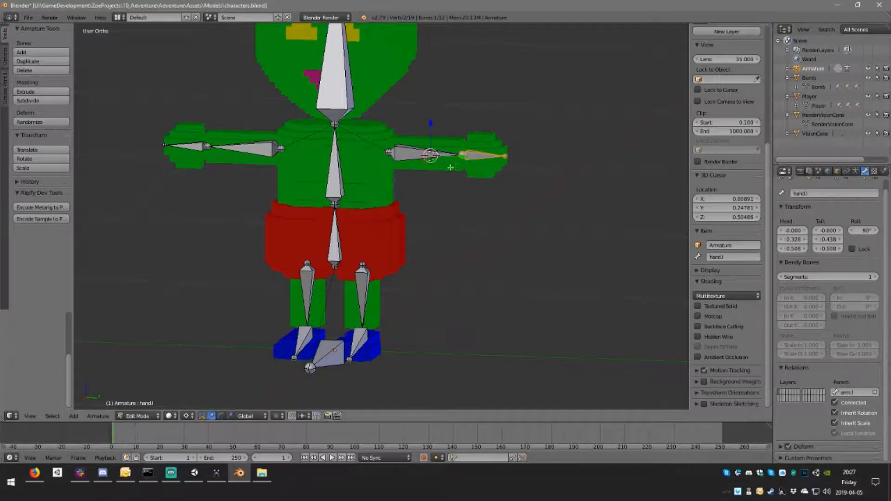
left_click(5, 57)
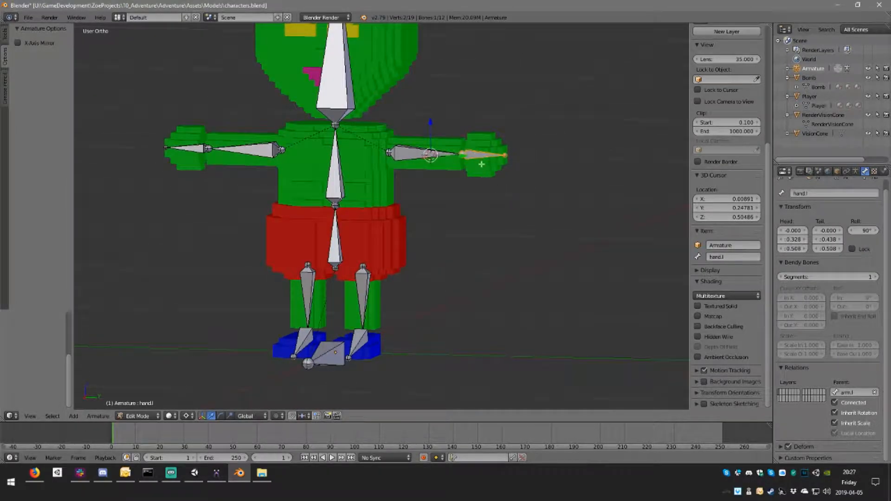
- Test-rotate the hand.l bone with mirroring off
key("r")
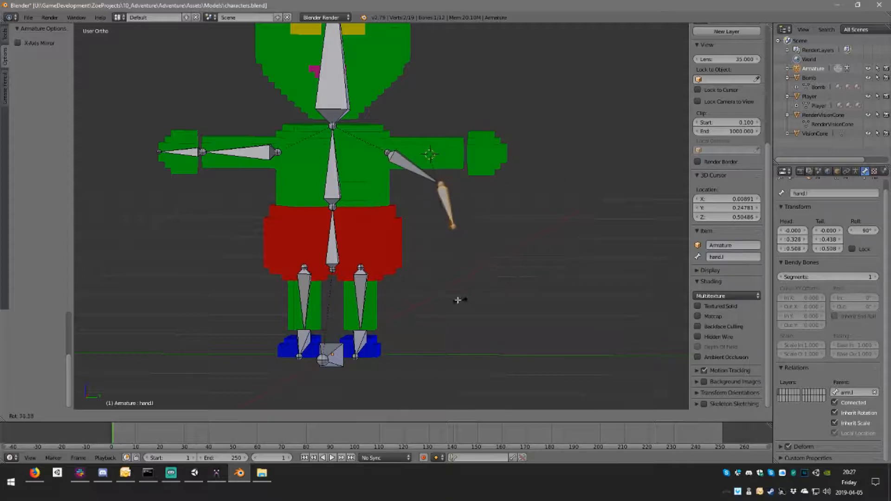
key("Escape")
- Parent the leg.l bone to the hips bone with Keep Offset
middle_click_drag(567, 155, 550, 164)
middle_click_drag(325, 202, 357, 151)
scroll(329, 254, "up", 4)
right_click(367, 309)
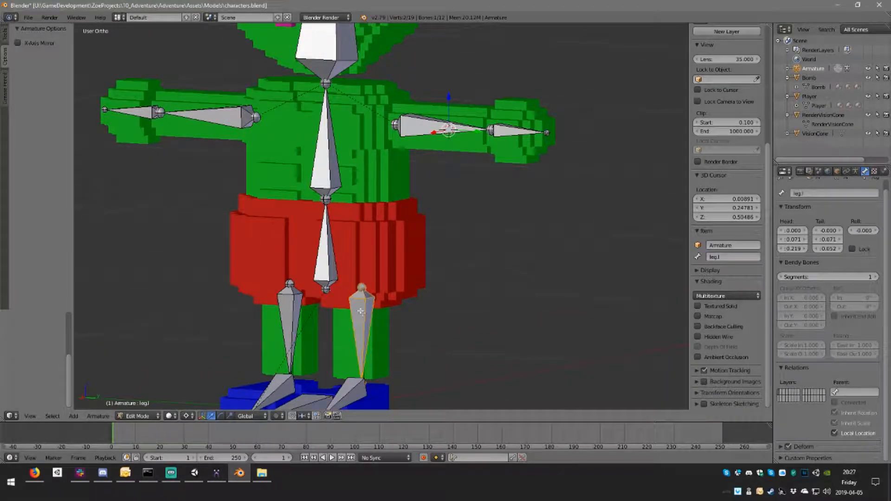
scroll(368, 309, "up", 1)
right_click(327, 272, "shift")
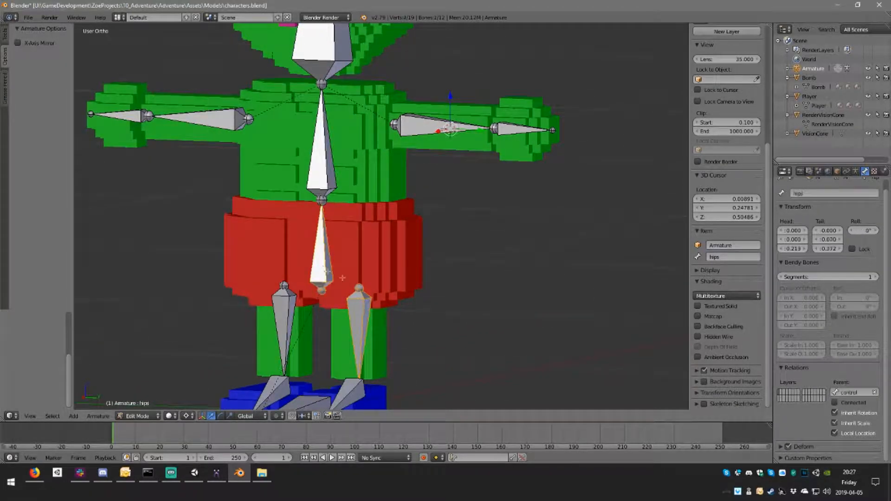
key("ctrl+p")
left_click(386, 298)
- Parent the leg.r bone to the hips bone with Keep Offset
middle_click_drag(407, 320, 395, 320)
right_click(268, 335)
right_click(312, 266, "shift")
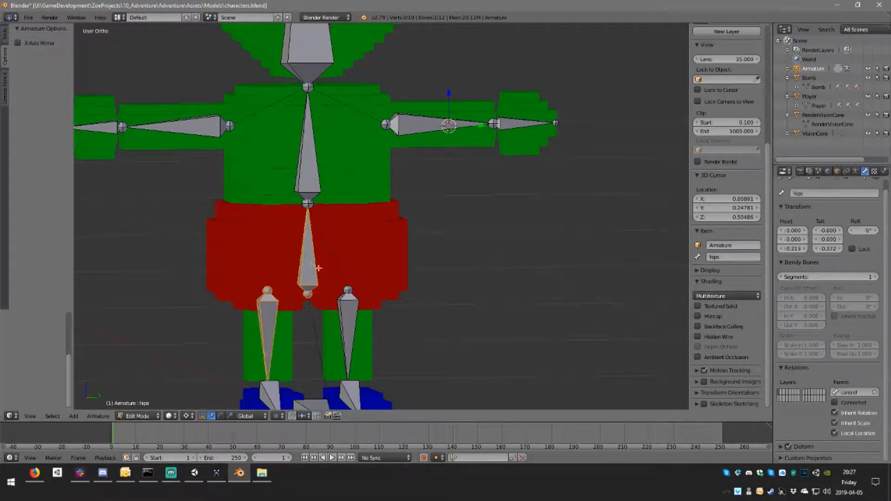
key("ctrl+p")
left_click(340, 285)
- Check the parents assigned to the foot and leg bones on both sides and to the spine bone
middle_click_drag(340, 286, 409, 306)
scroll(326, 300, "down", 3)
right_click(369, 311)
right_click(366, 311)
right_click(365, 311)
right_click(362, 303)
scroll(410, 306, "up", 2)
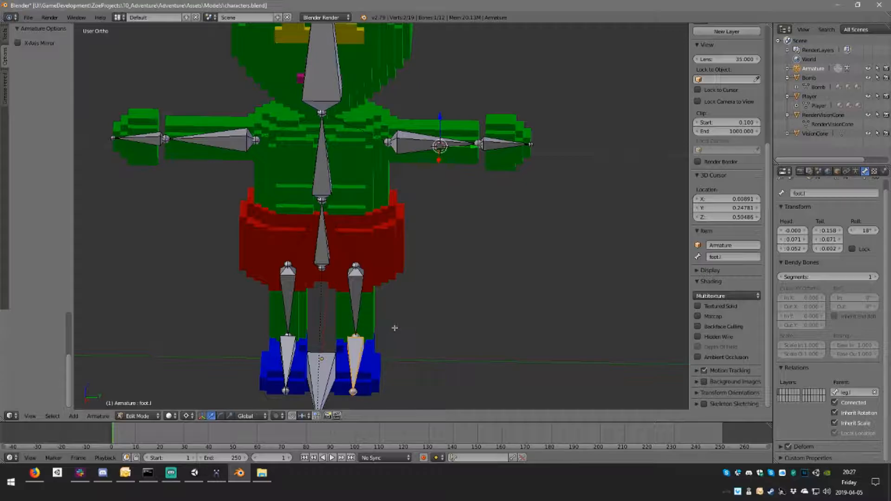
right_click(358, 304)
middle_click_drag(390, 312, 297, 333)
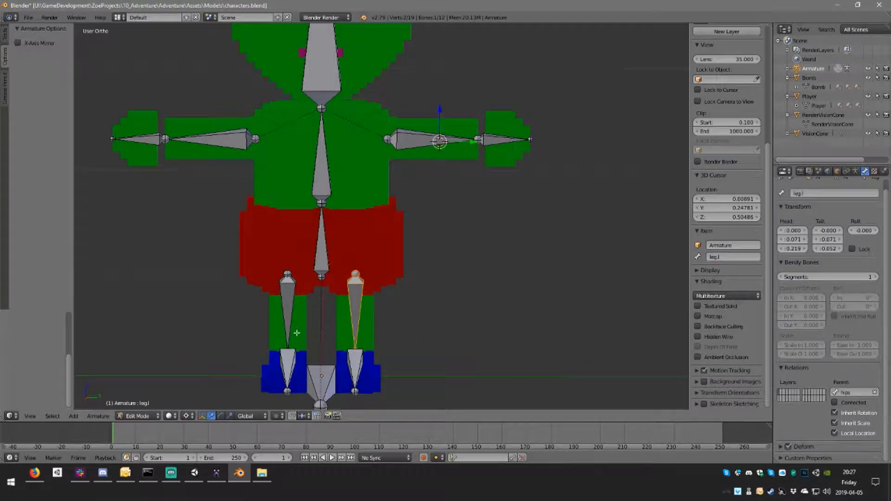
right_click(291, 365)
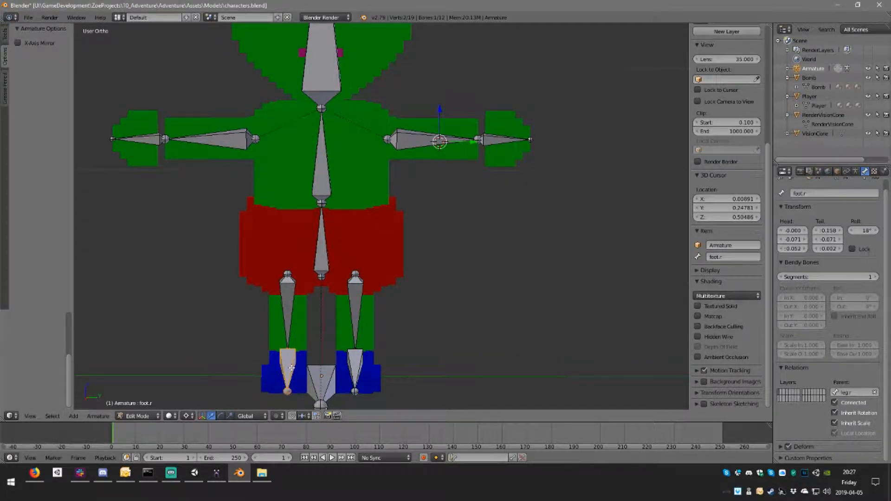
right_click(292, 333)
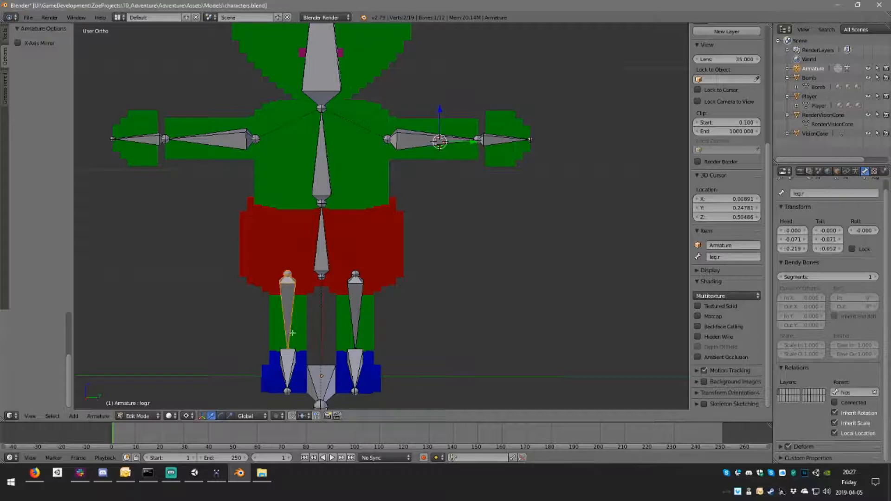
right_click(327, 172)
middle_click_drag(393, 247, 376, 277)
scroll(354, 245, "down", 3)
scroll(365, 254, "down", 2)
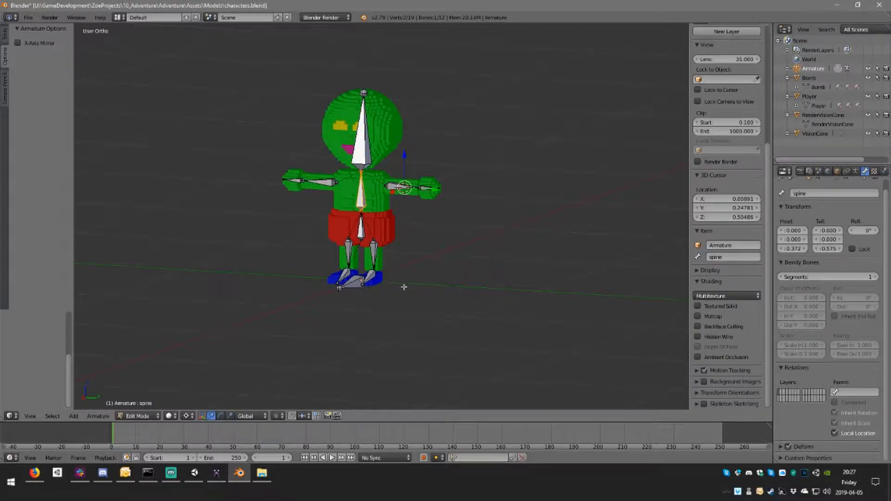
- Switch the armature from Edit Mode to Pose Mode
key("Tab")
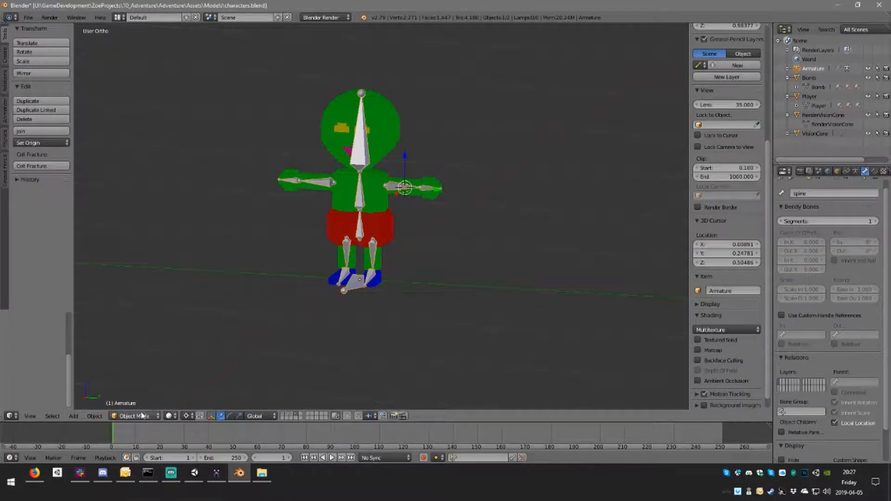
left_click(142, 416)
left_click(135, 383)
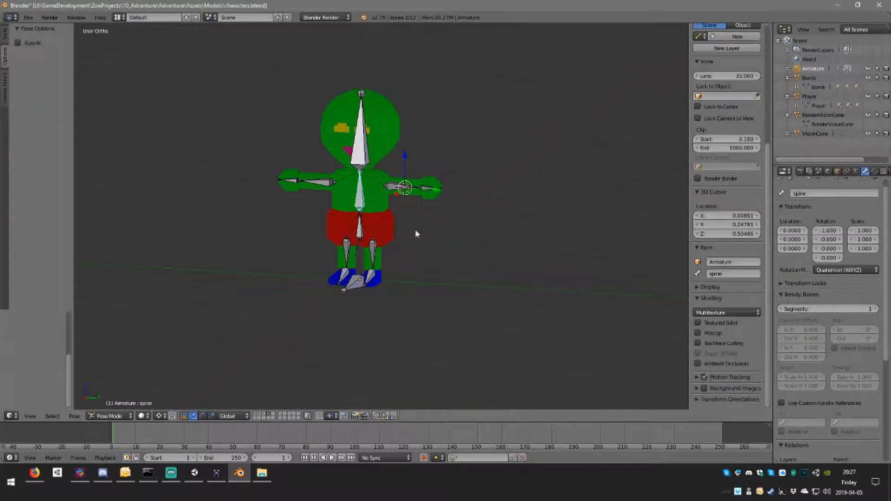
- Test-rotate the hand.l and arm.l bones in Pose Mode without keeping the rotations
right_click(429, 189)
scroll(432, 190, "up", 3)
key("r")
right_click(479, 205)
right_click(422, 161)
key("r")
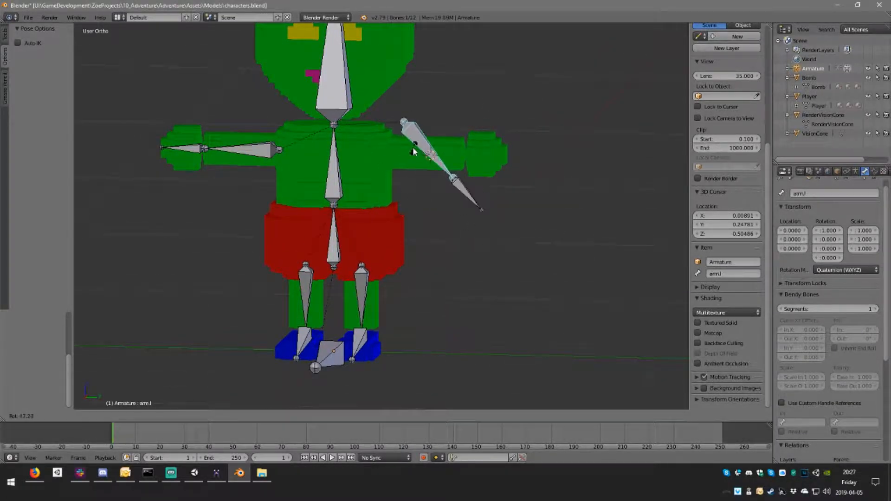
right_click(406, 183)
- Test-rotate the arm.r and hand.r bones without keeping the rotations
right_click(251, 160)
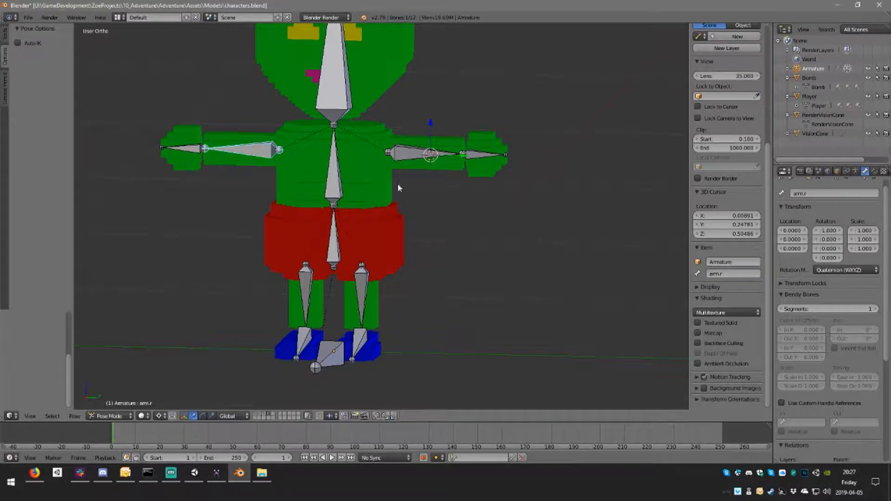
key("r")
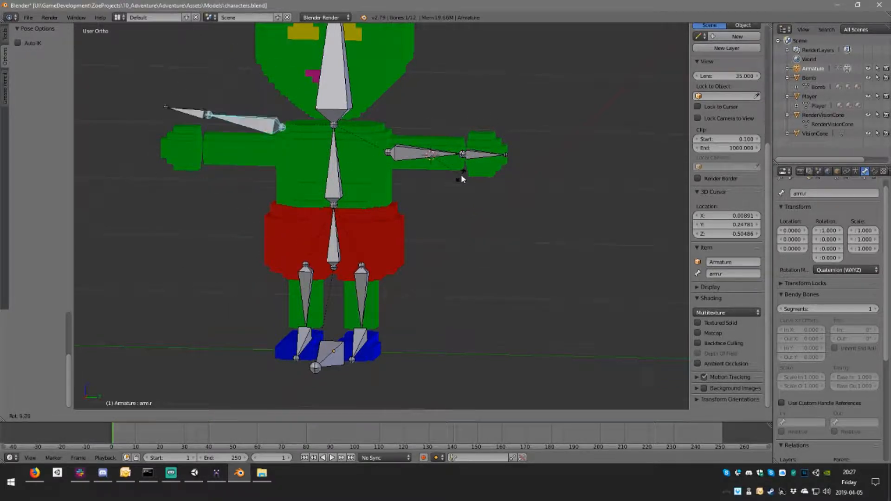
right_click(418, 183)
right_click(205, 155)
key("r")
right_click(418, 183)
right_click(272, 155)
key("r")
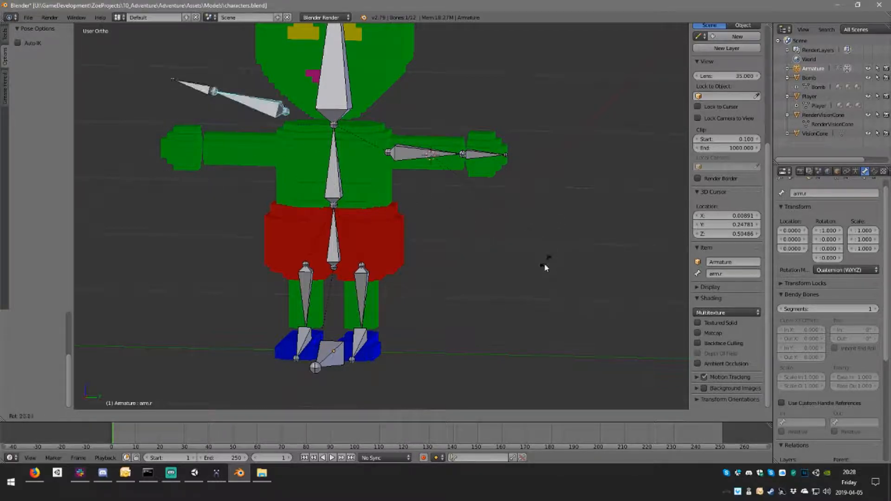
right_click(489, 194)
- Test-rotate the head bone to both sides without keeping the rotation
middle_click_drag(406, 129, 506, 181, "shift")
right_click(436, 134)
key("r")
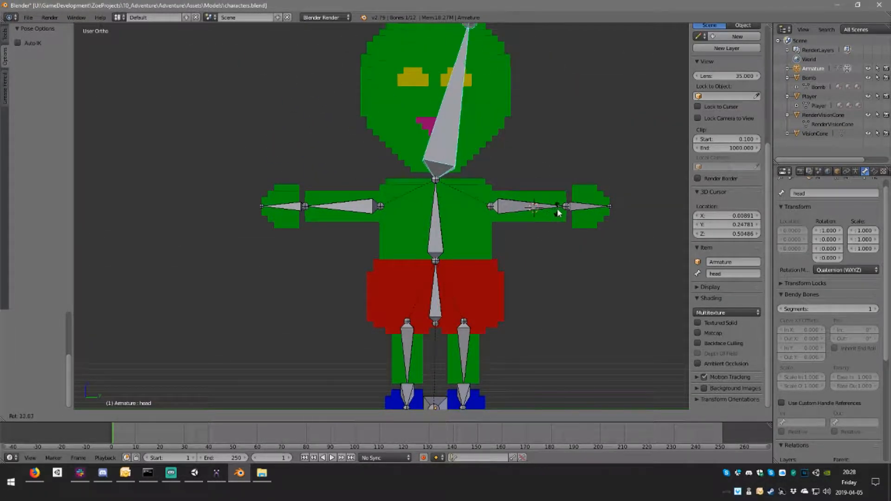
key("Escape")
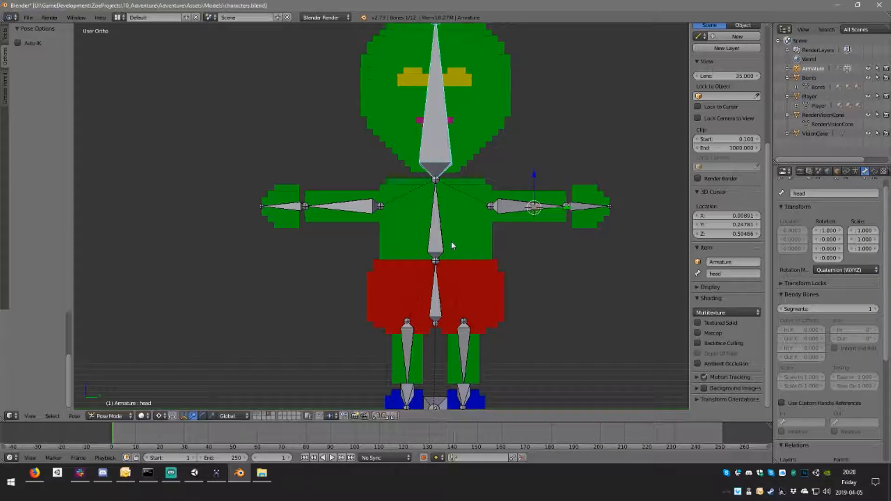
key("r")
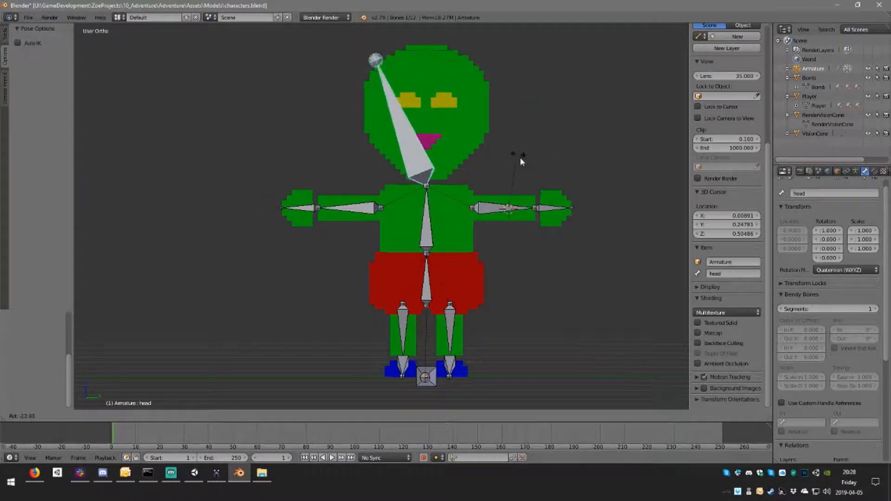
key("Escape")
- Set the pivot point to Median Point and test how the arm.l bone rotates
right_click(512, 209)
key("r")
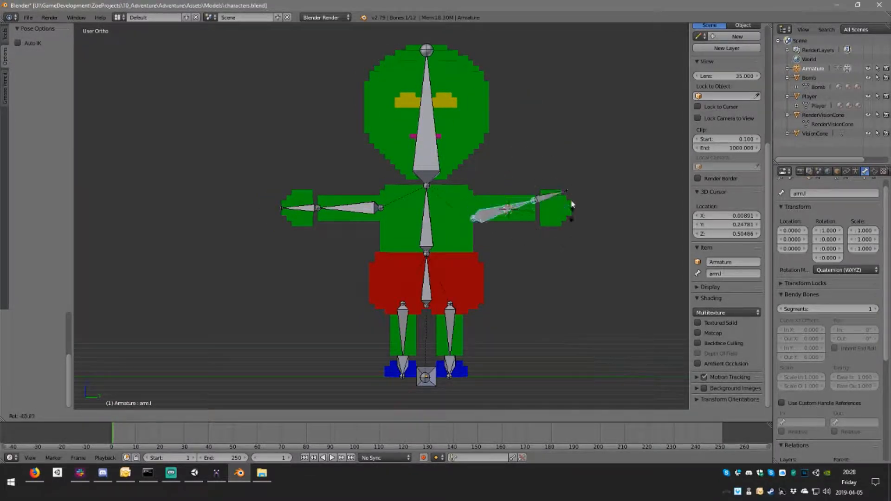
key("Escape")
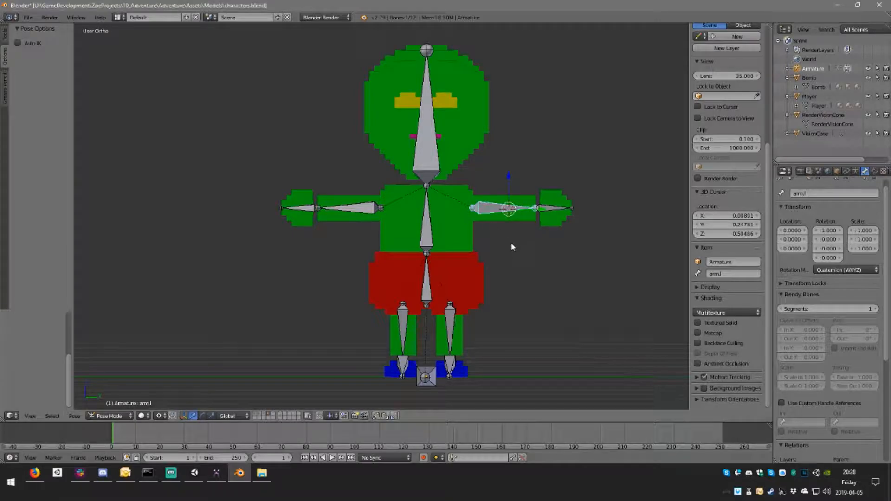
left_click(160, 416)
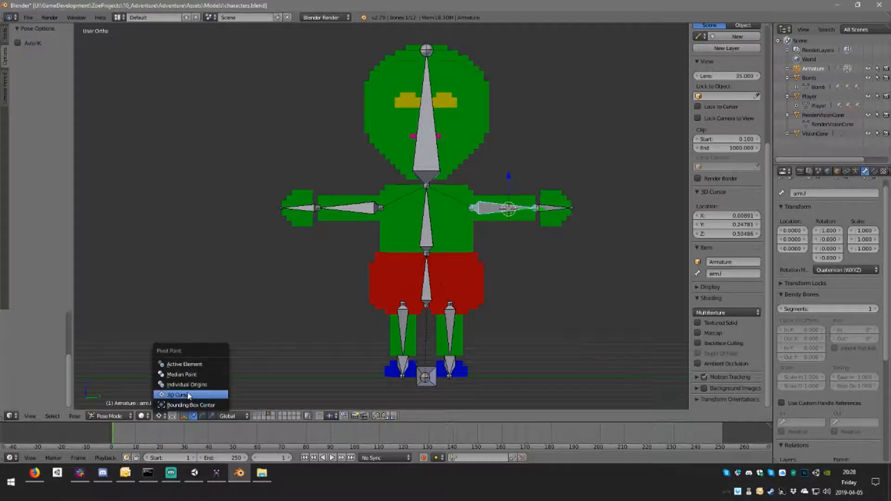
left_click(185, 374)
key("r")
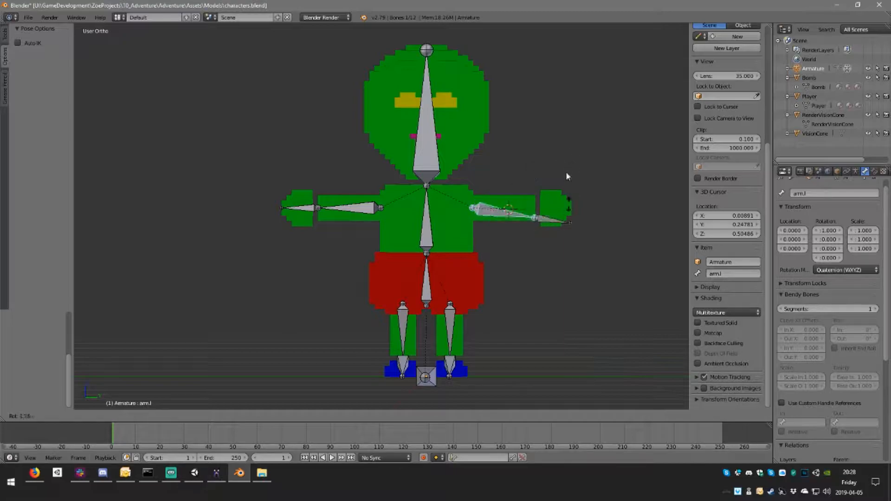
key("Escape")
- Test how the arm.r and hand bones rotate around the new pivot point
key("ctrl+shift+m")
key("r")
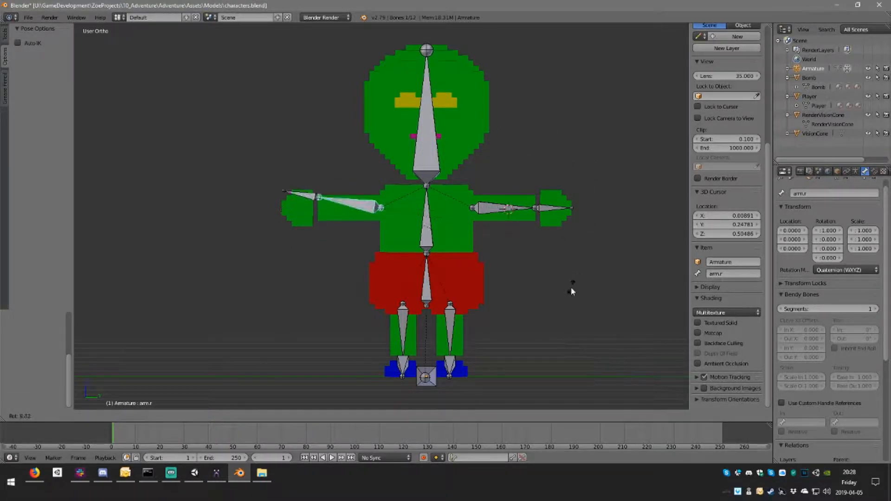
key("Escape")
right_click(316, 215)
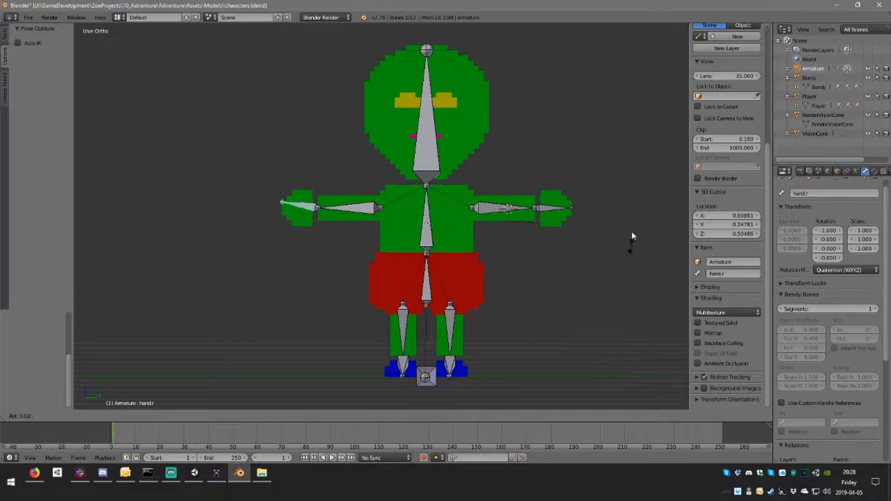
right_click(550, 207)
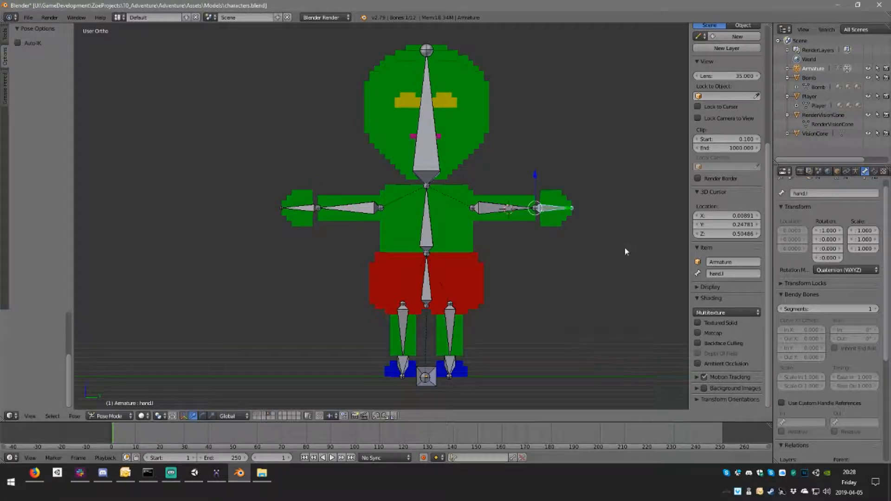
- Test-rotate the left and right leg bones, inspect the foot.l bone from the side, and clear the selection
right_click(444, 334)
key("r")
key("Escape")
right_click(409, 322)
key("r")
key("Escape")
middle_click_drag(558, 329, 549, 285)
right_click(395, 317)
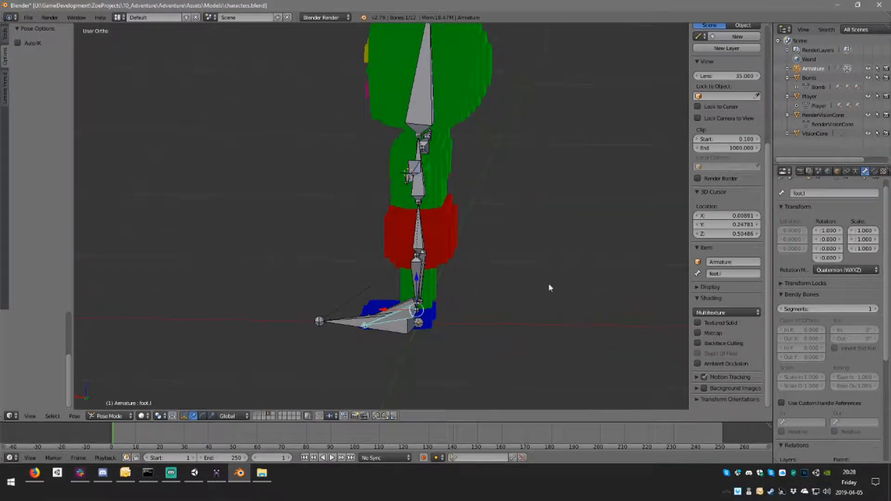
middle_click_drag(458, 253, 511, 221)
key("a")
key("a")
scroll(482, 229, "up", 2)
- Return the armature to Edit Mode and compare the transform values of the arm.l and arm.r bones
key("Tab")
right_click(492, 218)
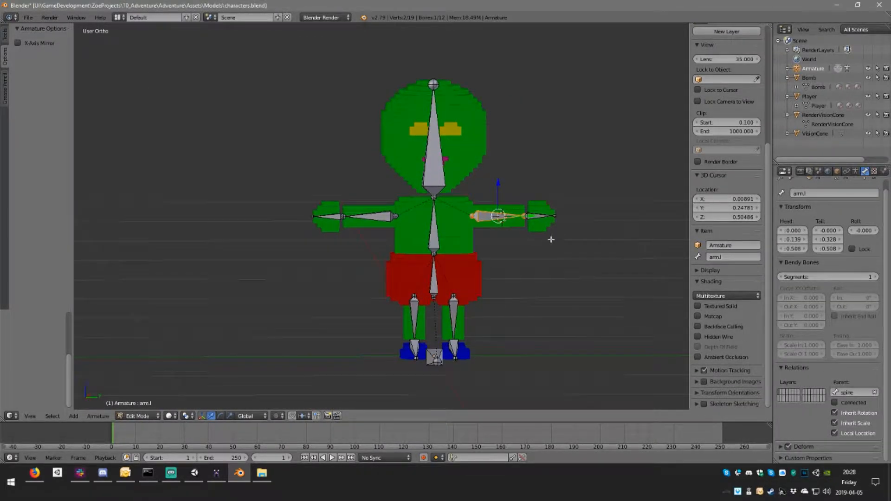
middle_click_drag(551, 241, 527, 250, "shift")
scroll(733, 229, "up", 8)
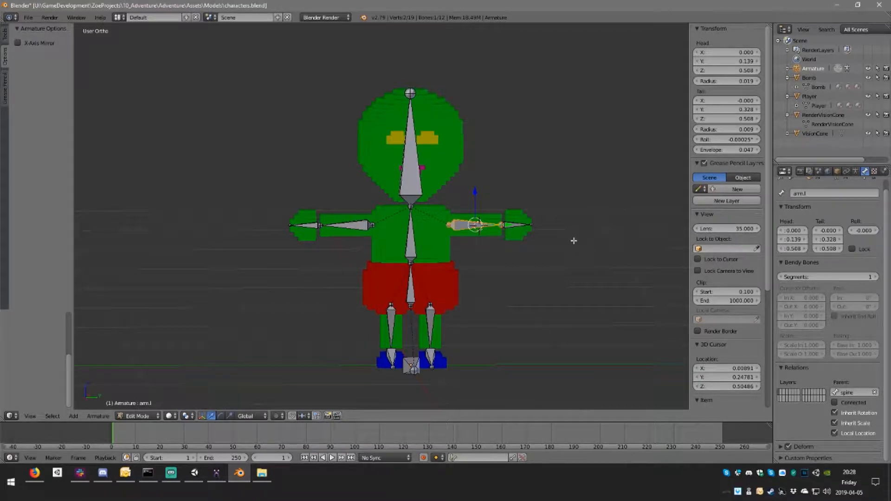
right_click(353, 225)
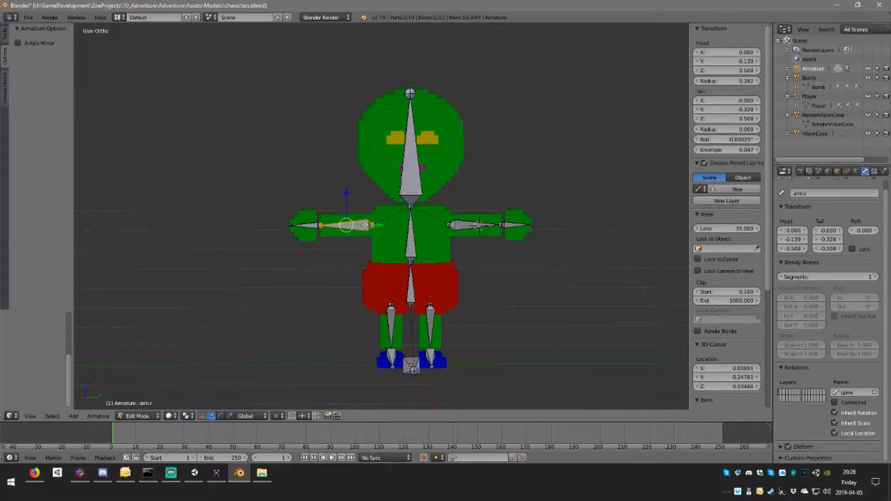
right_click(466, 225)
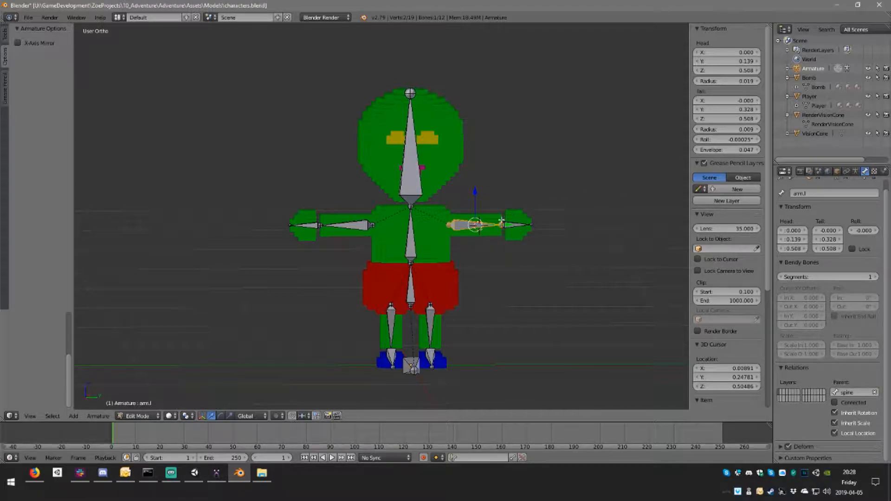
right_click(521, 225)
right_click(476, 225)
right_click(361, 226)
right_click(474, 225)
scroll(590, 223, "up", 3)
scroll(565, 222, "down", 2)
middle_click_drag(560, 251, 500, 149)
middle_click_drag(499, 150, 525, 213)
scroll(535, 191, "up", 2)
right_click(315, 97)
scroll(421, 128, "down", 2)
middle_click_drag(420, 128, 498, 187)
scroll(453, 155, "up", 1)
scroll(422, 162, "down", 3)
- Select the Player mesh together with the armature in Object Mode and parent it using Armature Deform With Automatic Weights
key("Tab")
key("Tab")
key("Tab")
right_click(421, 181)
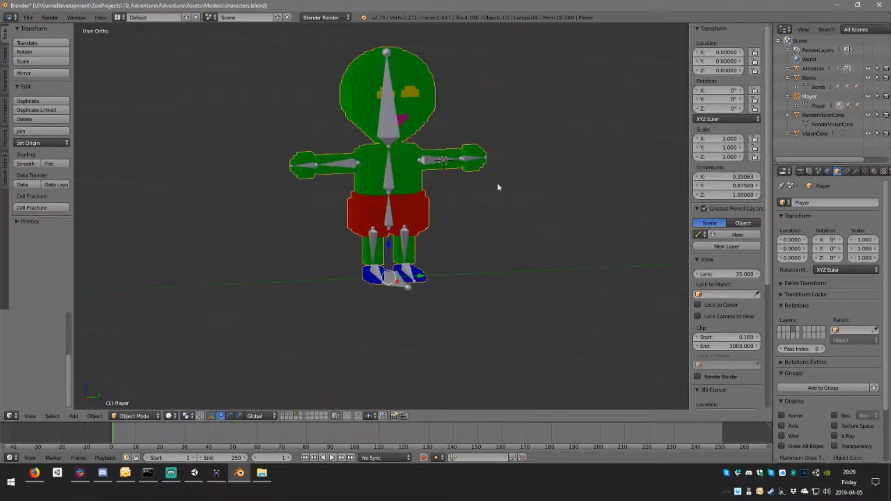
right_click(394, 173, "shift")
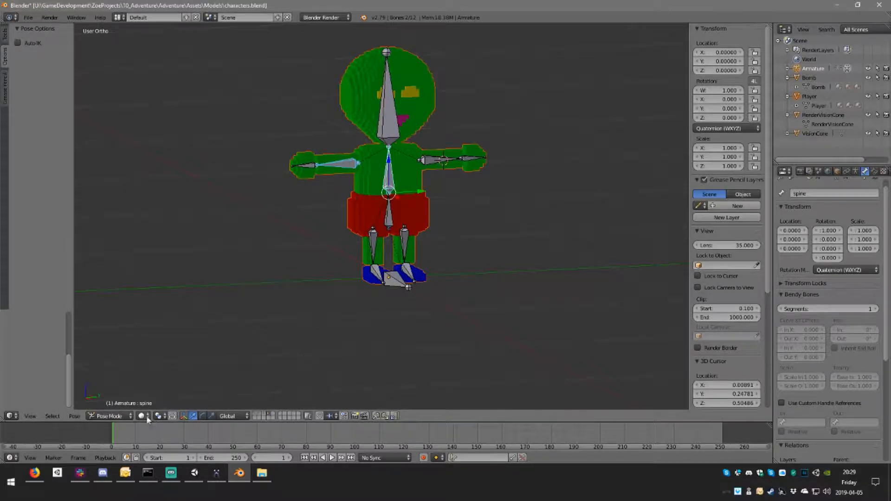
left_click(129, 414)
left_click(112, 405)
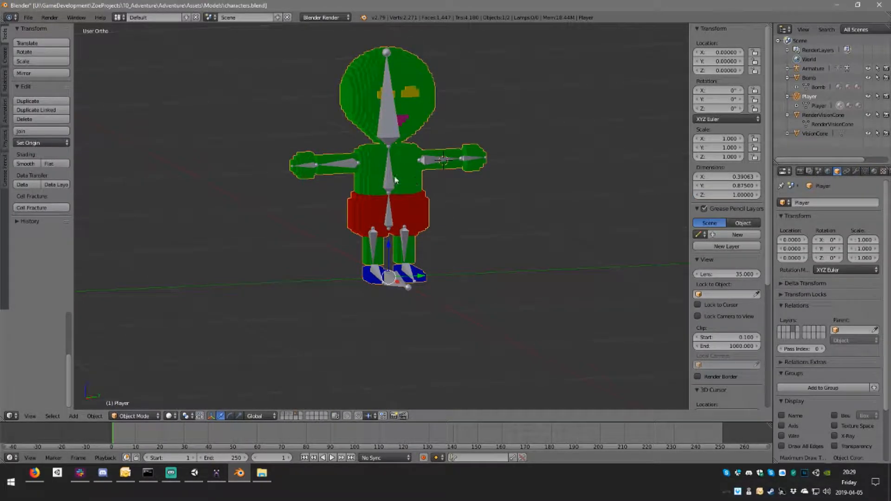
middle_click_drag(453, 193, 468, 203)
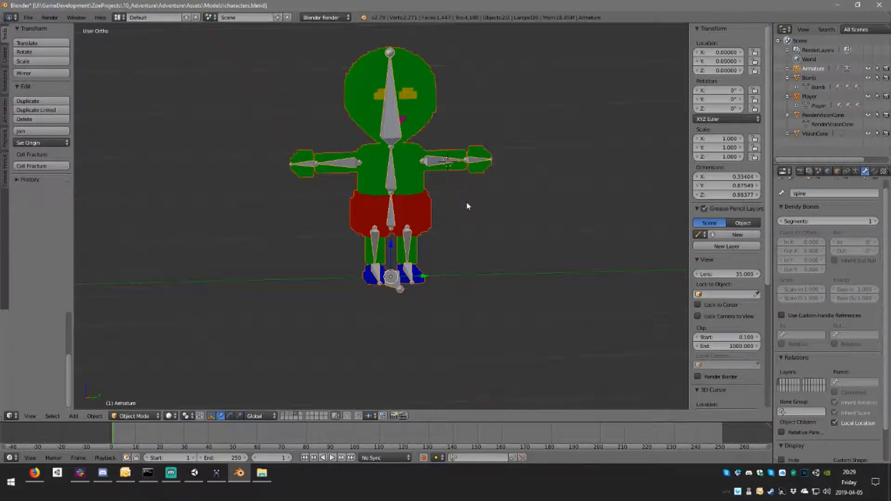
key("ctrl+p")
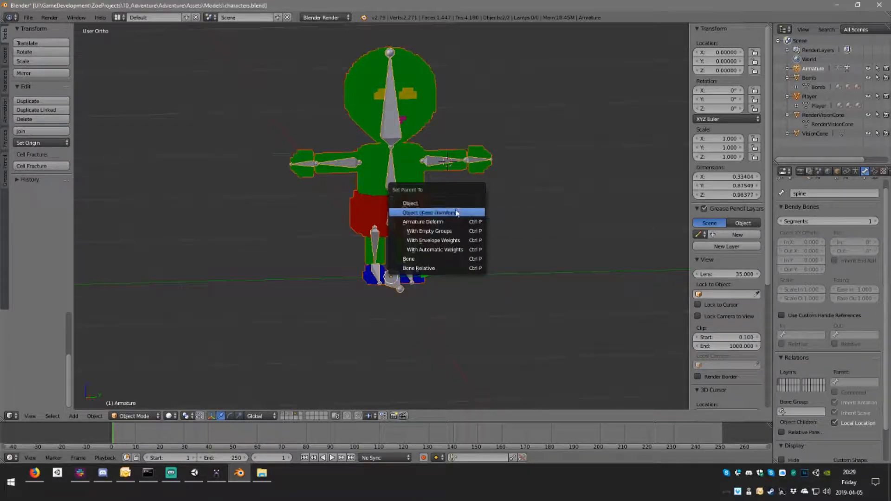
left_click(453, 251)
- Switch the armature to Pose Mode
middle_click_drag(452, 247, 424, 249)
key("Tab")
right_click(412, 251)
scroll(424, 249, "up", 3)
key("Tab")
left_click(153, 415)
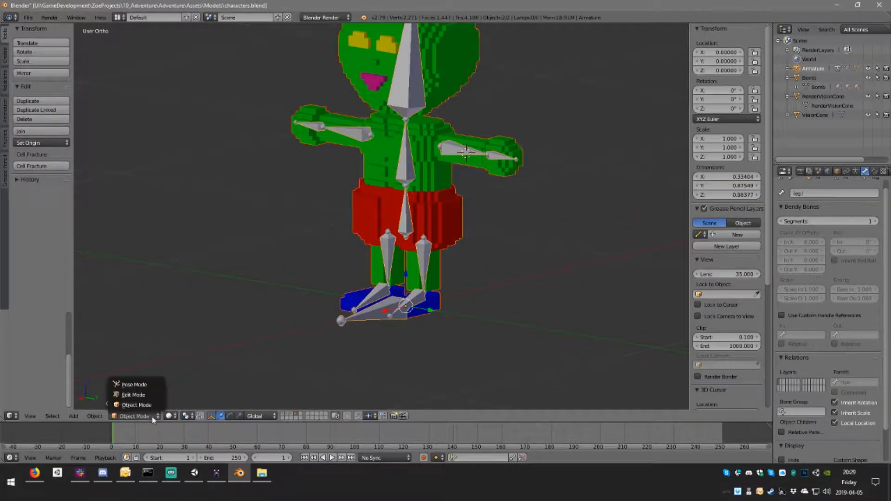
left_click(154, 408)
right_click(342, 313)
right_click(389, 253)
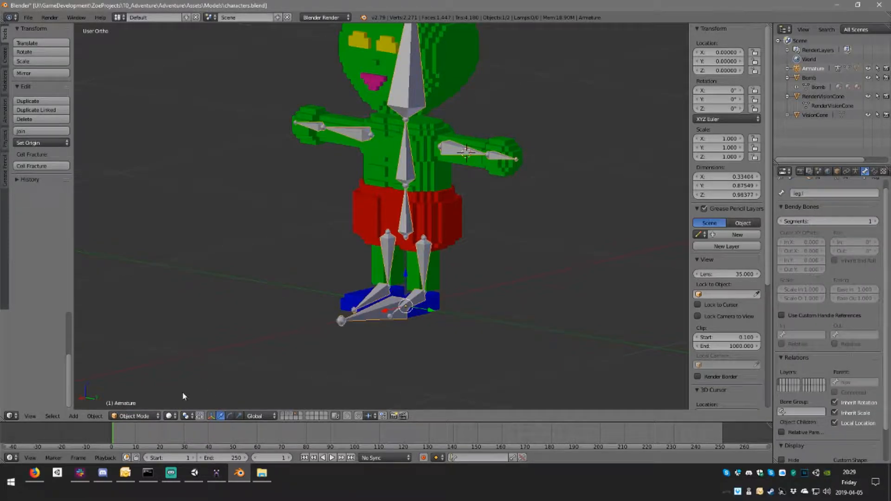
left_click(145, 416)
- Test-rotate the leg.l, leg.r and foot.l bones to check how the mesh deforms, cancelling each rotation
middle_click_drag(338, 307, 356, 300)
middle_click_drag(437, 272, 490, 258)
key("r")
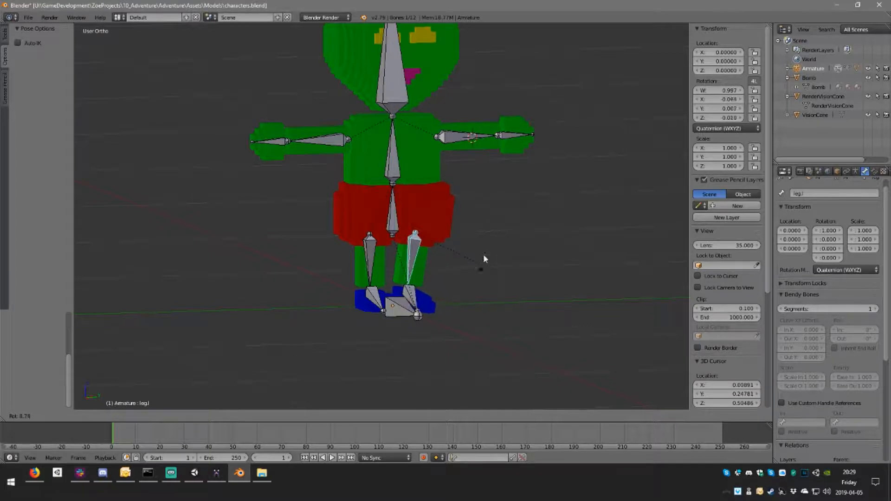
key("Escape")
middle_click_drag(508, 215, 492, 223)
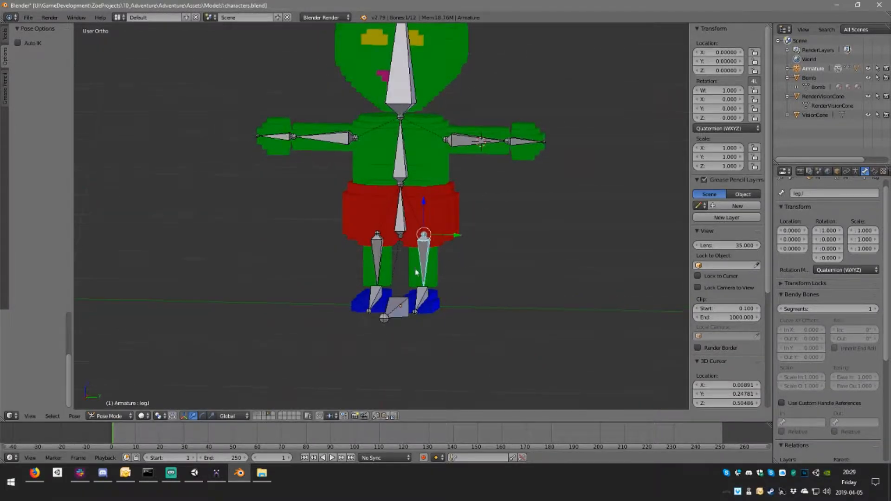
right_click(377, 260)
key("r")
key("Escape")
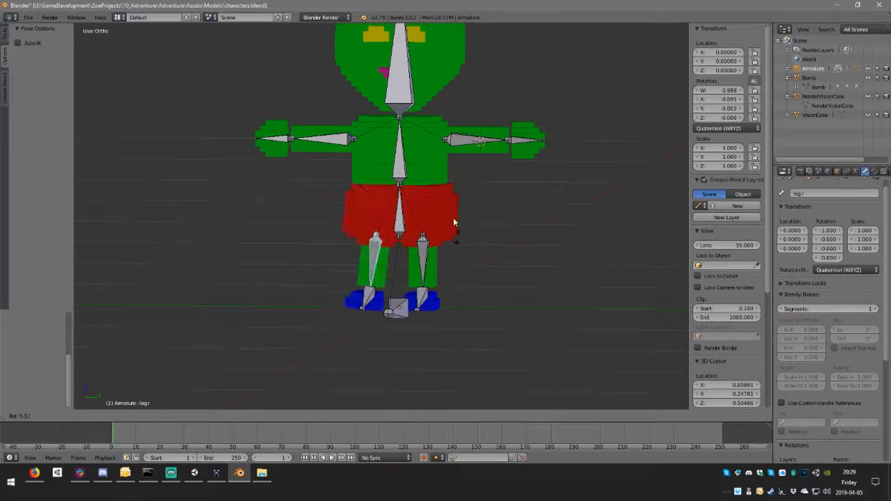
middle_click_drag(438, 279, 475, 302)
right_click(421, 300)
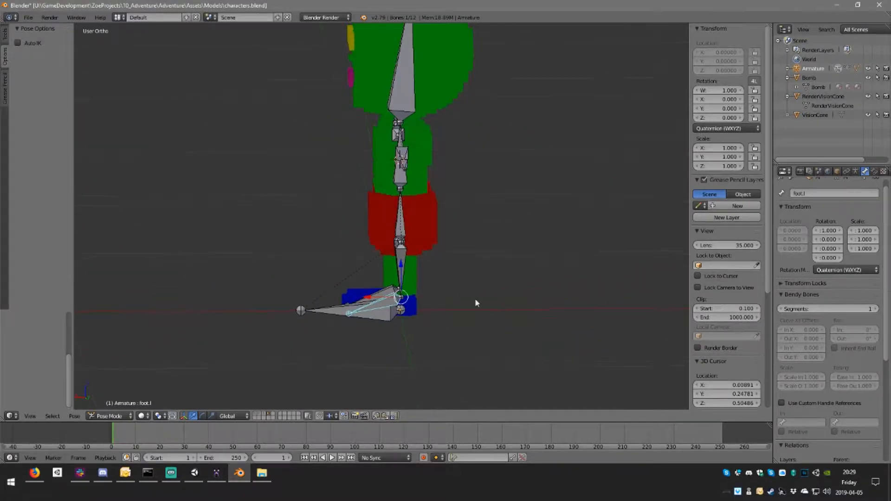
key("r")
right_click(438, 279)
- Test-rotate the arm.l and spine bones to check the torso and arm deformation, cancelling each rotation
middle_click_drag(438, 278, 485, 164)
right_click(477, 146)
key("r")
right_click(468, 168)
key("r")
right_click(475, 157)
right_click(399, 158)
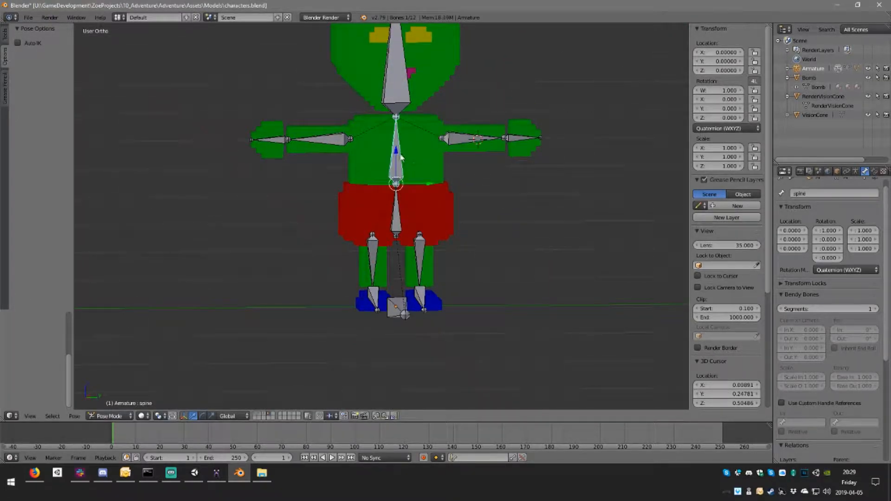
key("r")
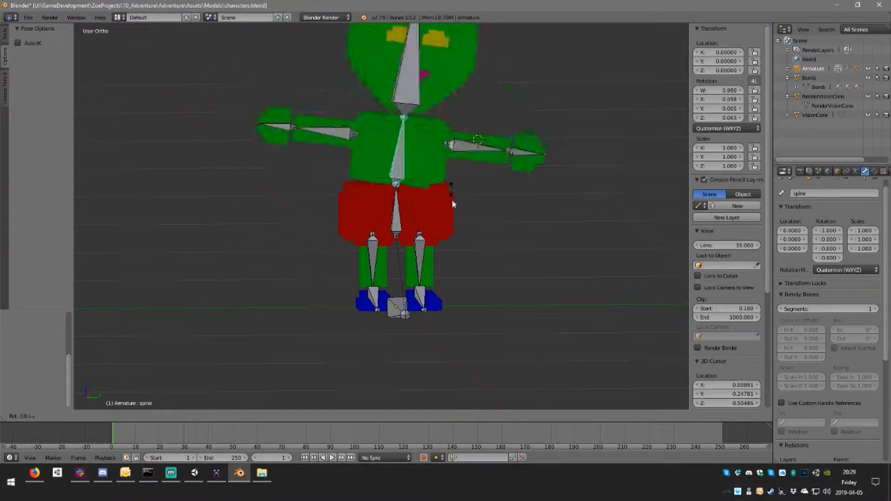
right_click(453, 191)
- Test-rotate the arm.r and head bones, cancelling each rotation
right_click(340, 147)
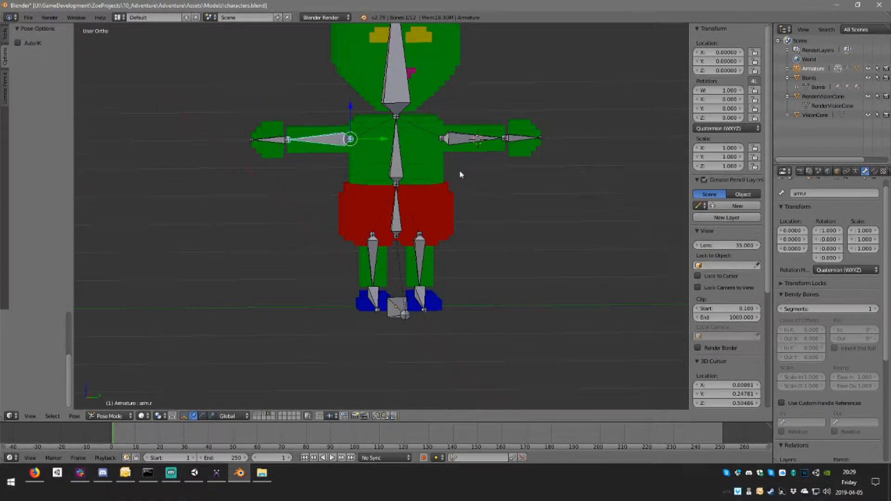
scroll(461, 168, "down", 1)
key("r")
right_click(400, 99)
right_click(399, 98)
key("r")
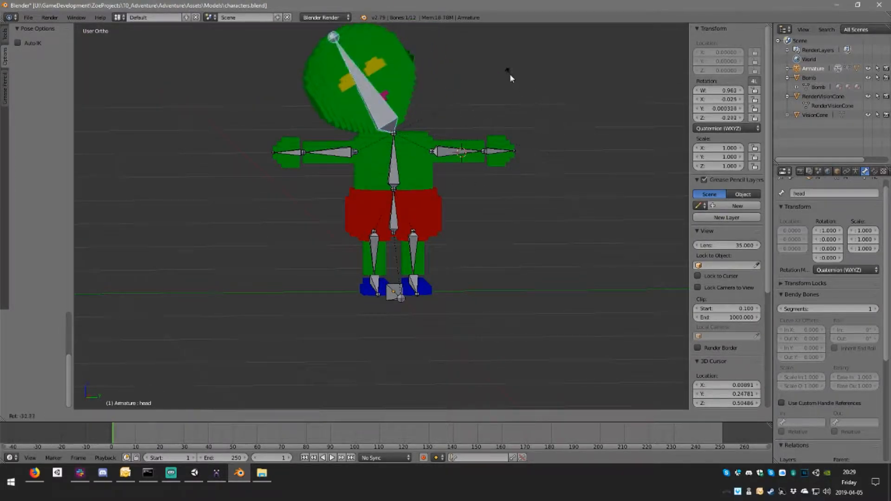
right_click(478, 63)
- Return to Object Mode, select the Player mesh and switch it to Weight Paint mode
middle_click_drag(450, 103, 362, 89)
scroll(449, 99, "up", 4)
middle_click_drag(450, 98, 442, 197)
key("Tab")
key("Tab")
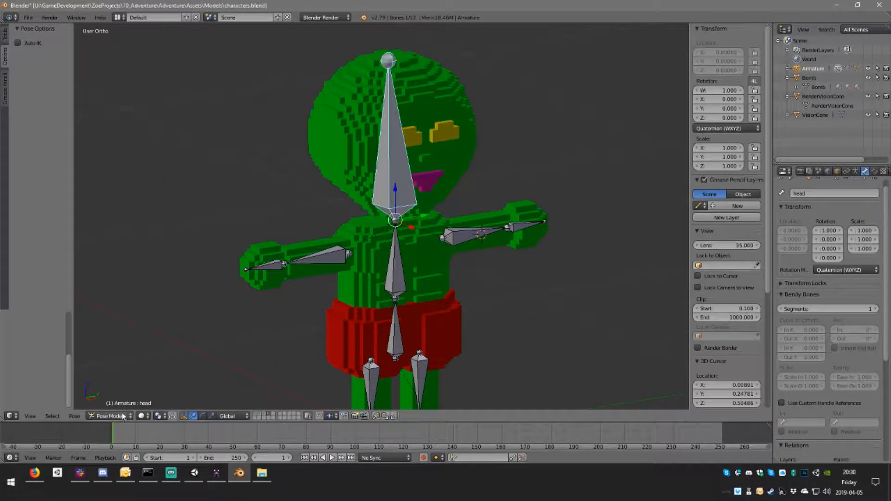
left_click(124, 416)
left_click(122, 405)
right_click(437, 150)
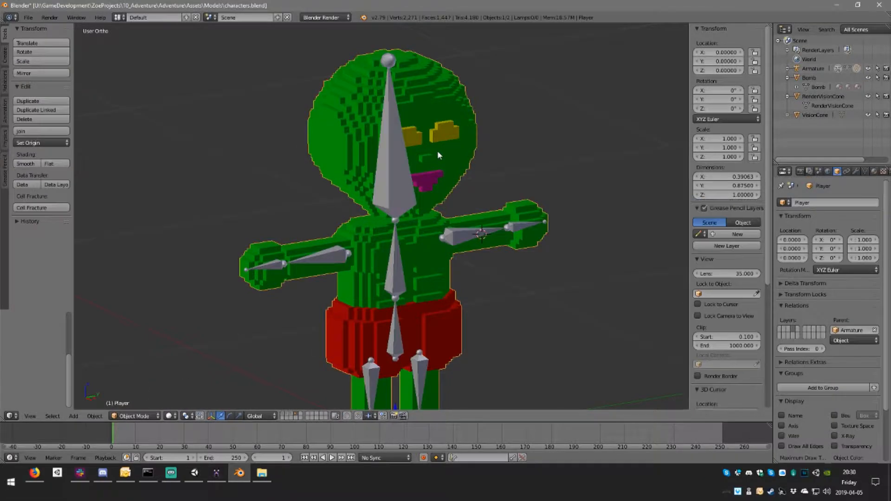
left_click(132, 417)
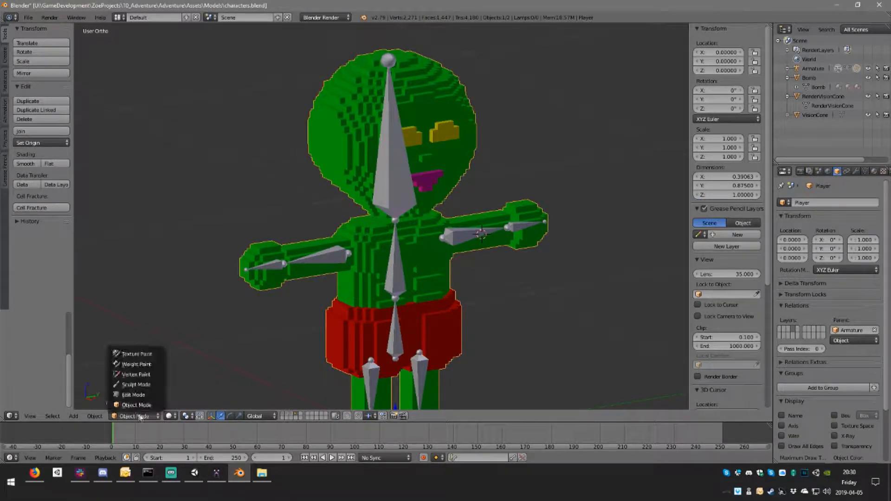
left_click(139, 365)
- Paint head bone weight over the unweighted front of the face, turning on wireframe display
mouse_move(408, 183)
middle_mouse_down()
mouse_move(454, 134)
mouse_move(386, 136)
mouse_move(406, 197)
middle_mouse_up()
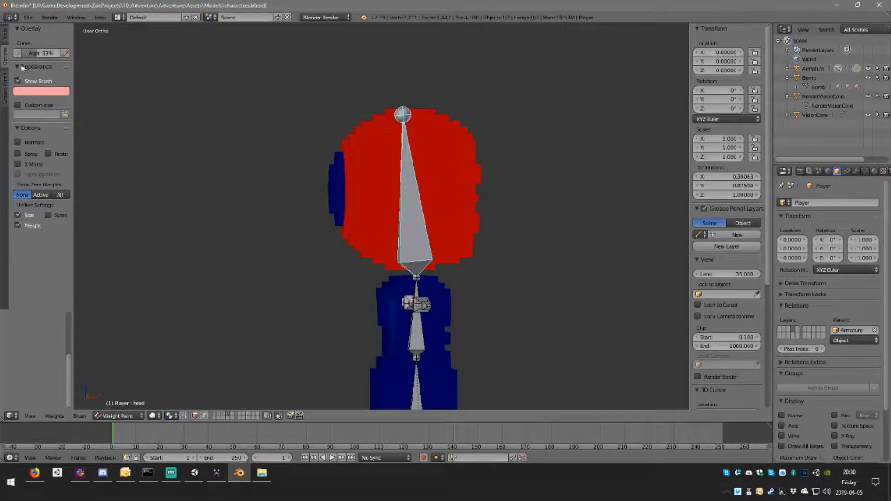
middle_click_drag(298, 175, 326, 179)
mouse_move(352, 182)
left_mouse_down()
mouse_move(342, 161)
mouse_move(353, 161)
left_mouse_up()
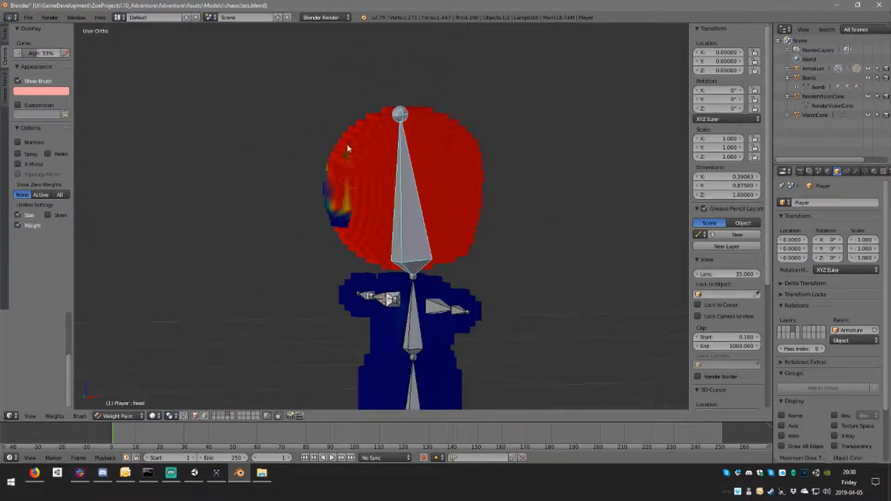
middle_click_drag(351, 192, 370, 209)
key("z")
mouse_move(367, 207)
left_mouse_down()
mouse_move(361, 194)
mouse_move(332, 200)
left_mouse_up()
middle_click_drag(334, 204, 367, 205)
left_click_drag(367, 204, 329, 154)
middle_click_drag(341, 194, 545, 200)
- Select the spine bone and paint its weight across the top of the torso around the neck
middle_click_drag(435, 299, 446, 219, "shift")
right_click(375, 232)
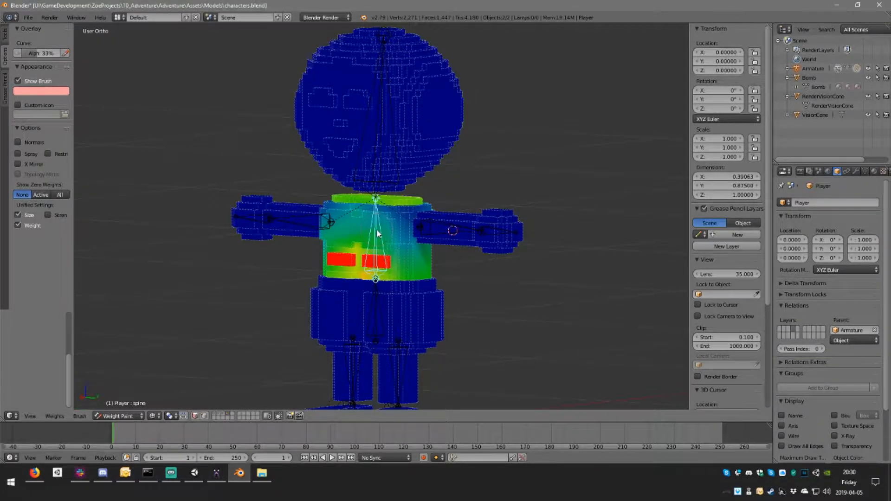
scroll(347, 221, "up", 3)
mouse_move(347, 219)
left_mouse_down()
mouse_move(347, 246)
mouse_move(408, 204)
mouse_move(398, 198)
left_mouse_up()
mouse_move(434, 201)
middle_mouse_down()
mouse_move(444, 223)
mouse_move(408, 194)
mouse_move(378, 223)
middle_mouse_up()
mouse_move(366, 248)
left_mouse_down()
mouse_move(353, 260)
mouse_move(334, 232)
mouse_move(325, 240)
mouse_move(338, 235)
left_mouse_up()
middle_click_drag(338, 235, 351, 224)
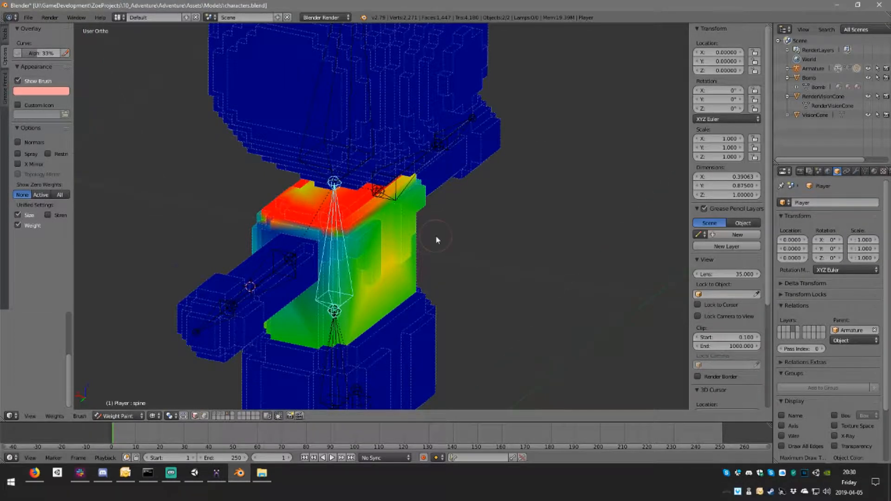
- Paint spine bone weight onto the upper back and the adjoining shoulder edge of the torso
middle_click_drag(436, 236, 383, 220)
scroll(384, 220, "up", 3)
mouse_move(336, 214)
left_mouse_down()
mouse_move(324, 195)
mouse_move(399, 215)
left_mouse_up()
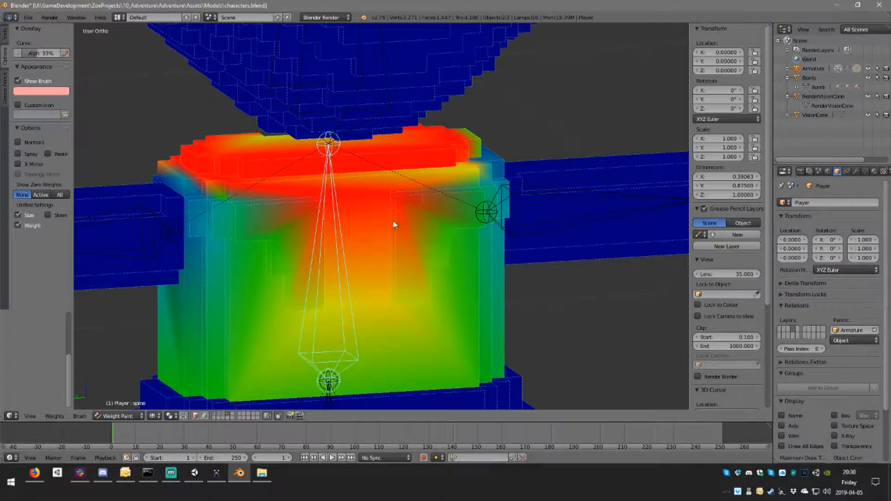
left_click_drag(471, 164, 469, 192)
middle_click_drag(470, 182, 436, 192)
mouse_move(485, 194)
left_mouse_down()
mouse_move(527, 175)
mouse_move(468, 215)
mouse_move(509, 202)
left_mouse_up()
middle_click_drag(558, 176, 476, 250)
- Reduce the brush radius to 5 px and paint spine weight on the front shoulder corner beside arm.r
scroll(502, 291, "up", 2)
middle_click_drag(502, 292, 505, 271)
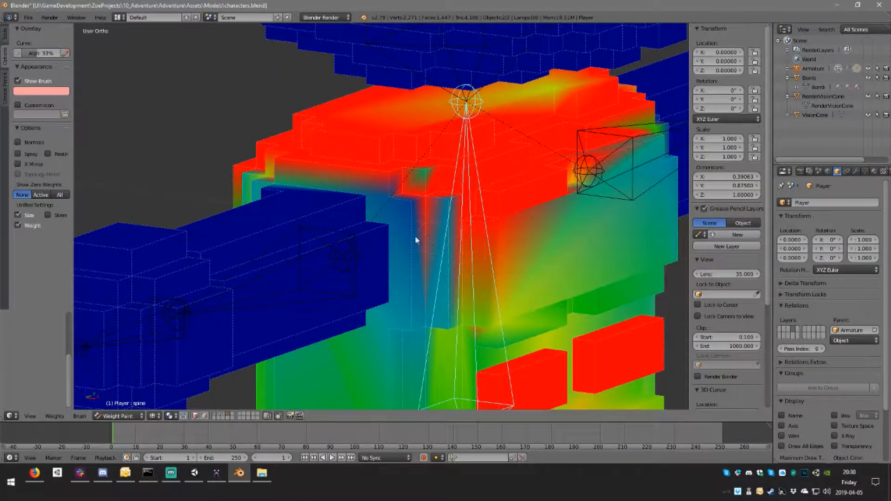
key("f")
left_click(444, 233)
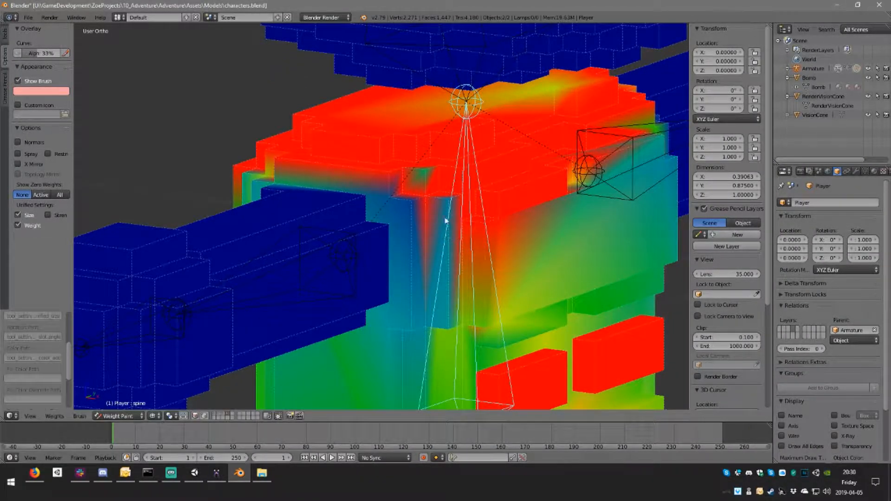
scroll(446, 223, "up", 2)
mouse_move(397, 171)
left_mouse_down()
mouse_move(396, 185)
mouse_move(298, 235)
left_mouse_up()
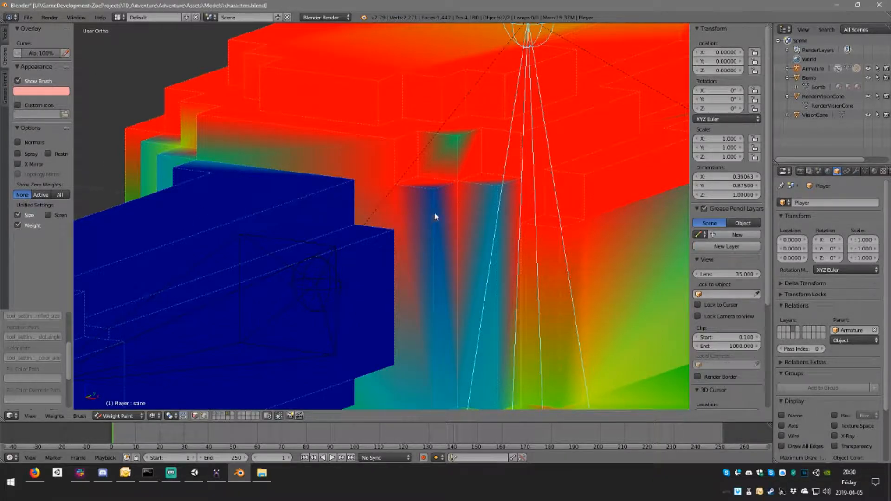
left_click_drag(429, 200, 431, 195)
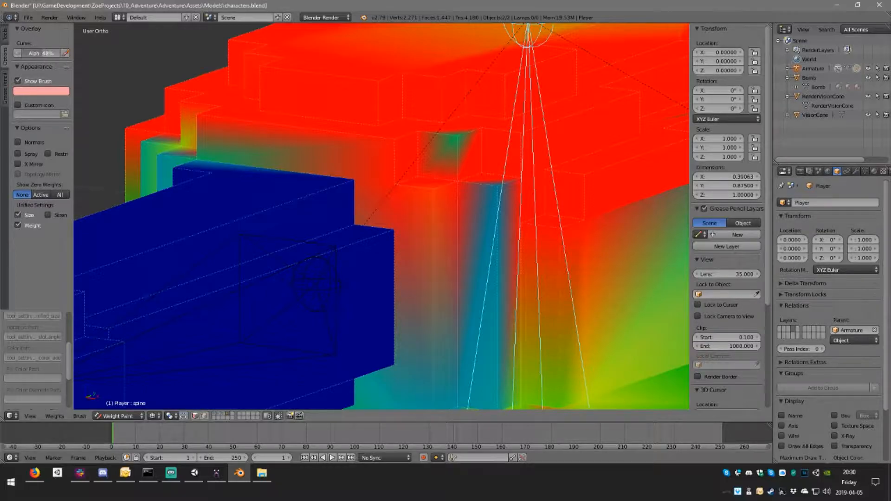
- Show the brush settings and paint spine weight on the remaining unweighted shoulder vertices beside arm.r
left_click(5, 35)
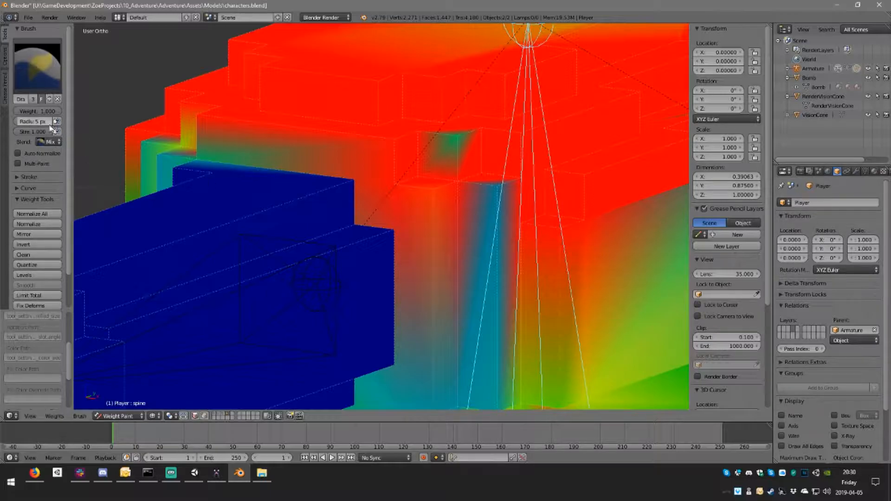
left_click(457, 135)
left_click(457, 136)
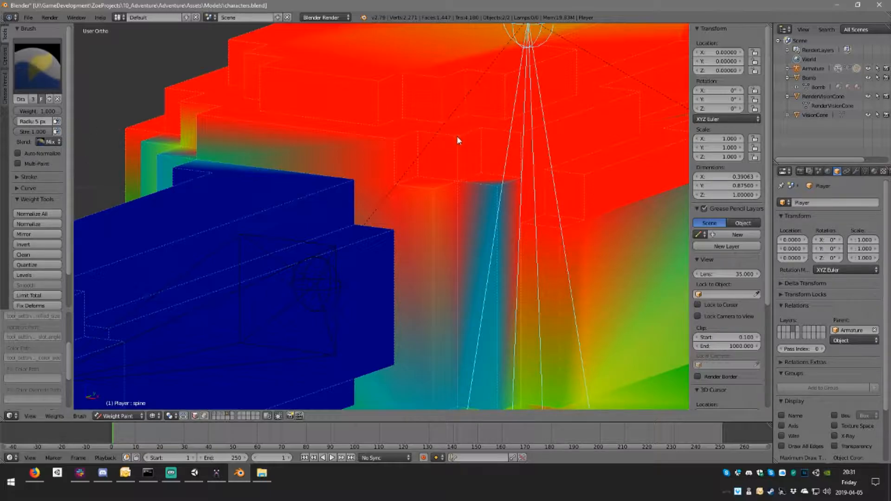
left_click(499, 187)
left_click(499, 190)
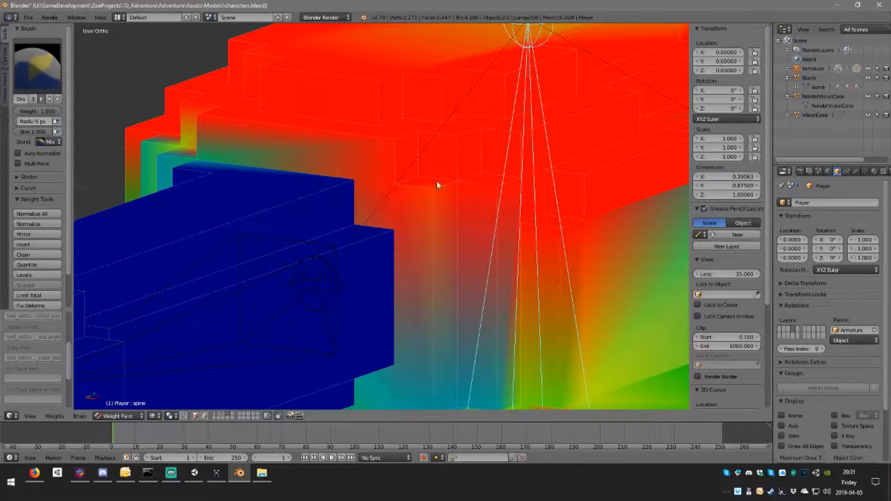
- Paint full spine weight down the front side of the torso beside and below arm.r
scroll(446, 214, "down", 4)
mouse_move(466, 245)
middle_mouse_down()
mouse_move(441, 243)
mouse_move(467, 247)
middle_mouse_up()
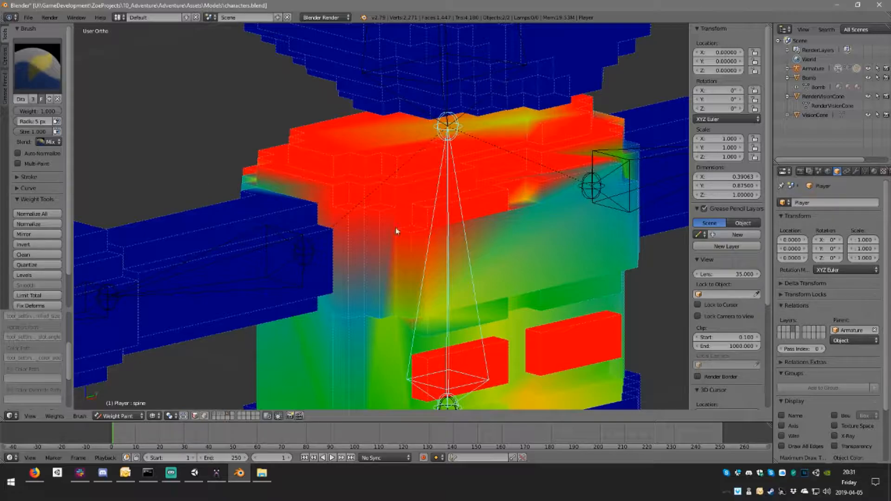
middle_click_drag(356, 239, 367, 231)
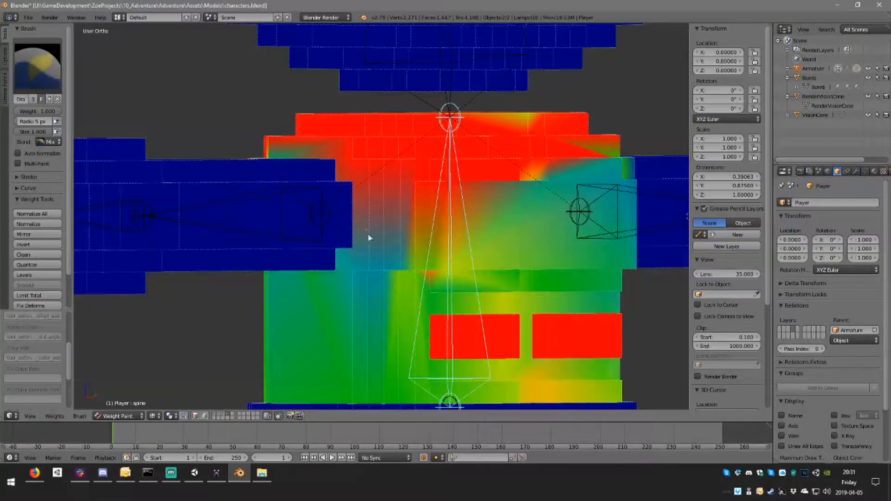
mouse_move(378, 268)
left_mouse_down()
mouse_move(370, 271)
mouse_move(407, 273)
mouse_move(419, 248)
left_mouse_up()
middle_click_drag(394, 196, 477, 225)
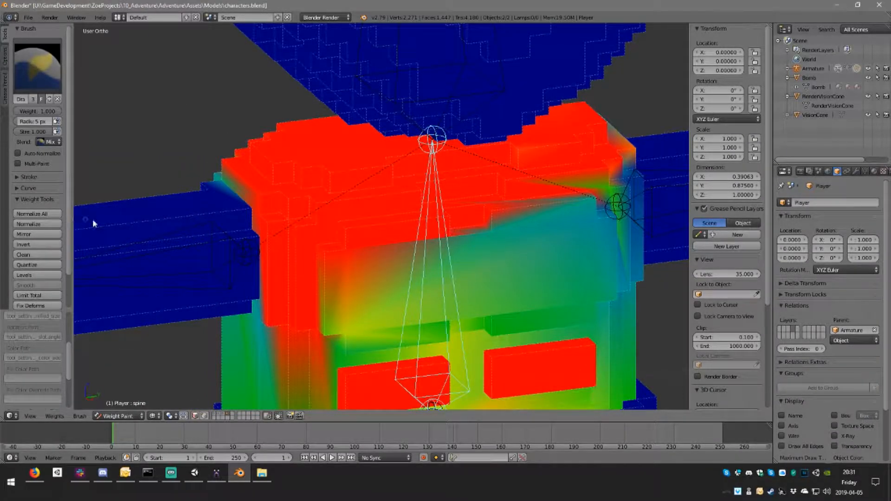
scroll(94, 224, "down", 1)
scroll(50, 238, "down", 2)
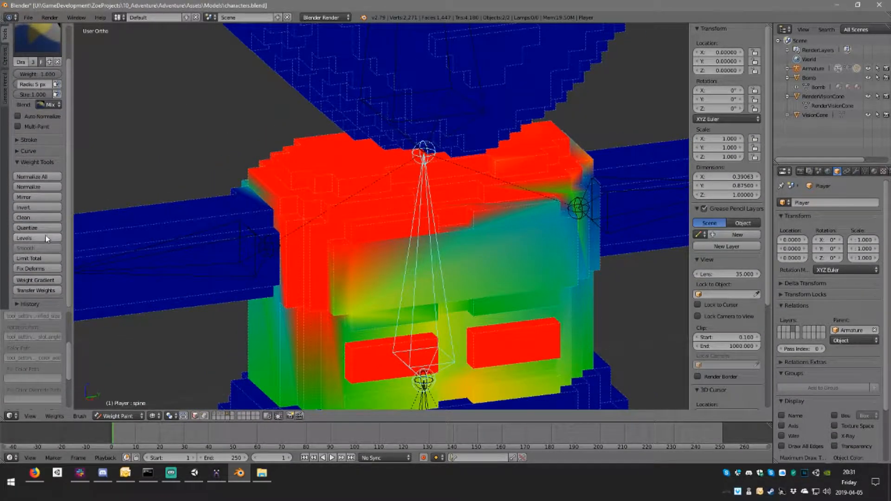
scroll(46, 235, "up", 2)
mouse_move(337, 153)
middle_mouse_down()
mouse_move(338, 168)
mouse_move(186, 155)
middle_mouse_up()
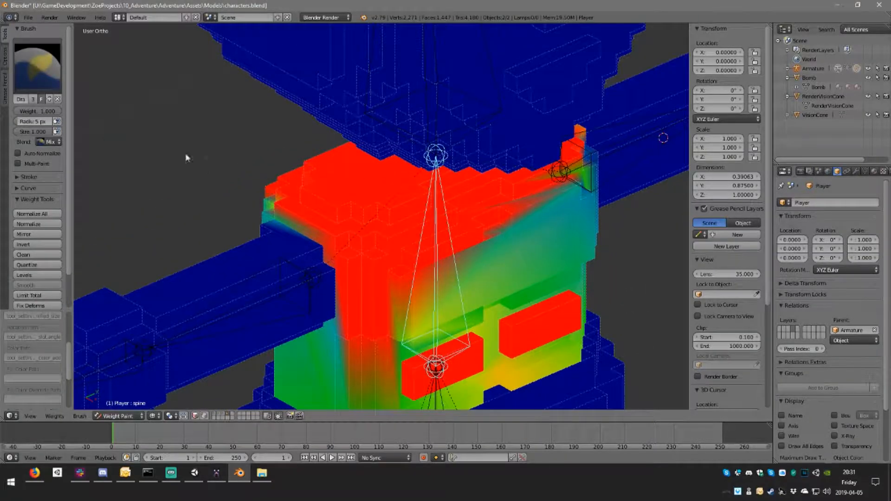
- Paint full spine weight on the front shoulder corner and adjoining upper edge on the other side of the torso
left_click(5, 58)
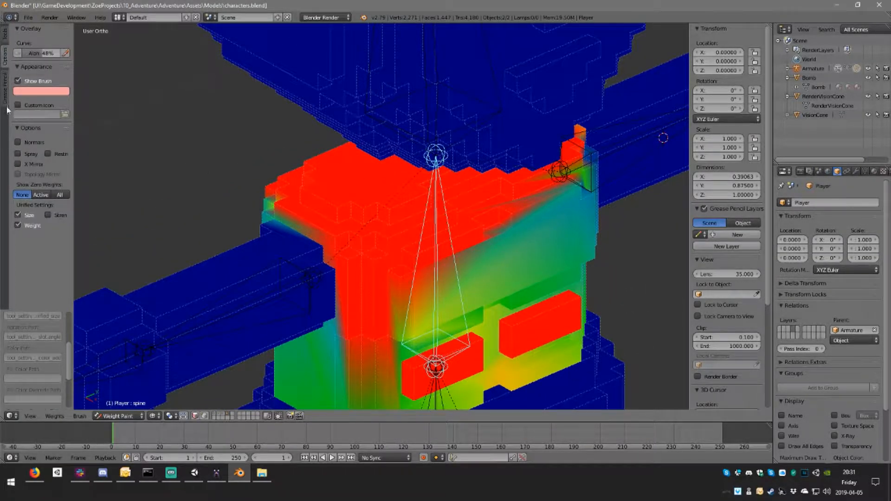
left_click(5, 33)
middle_click_drag(418, 209, 477, 234)
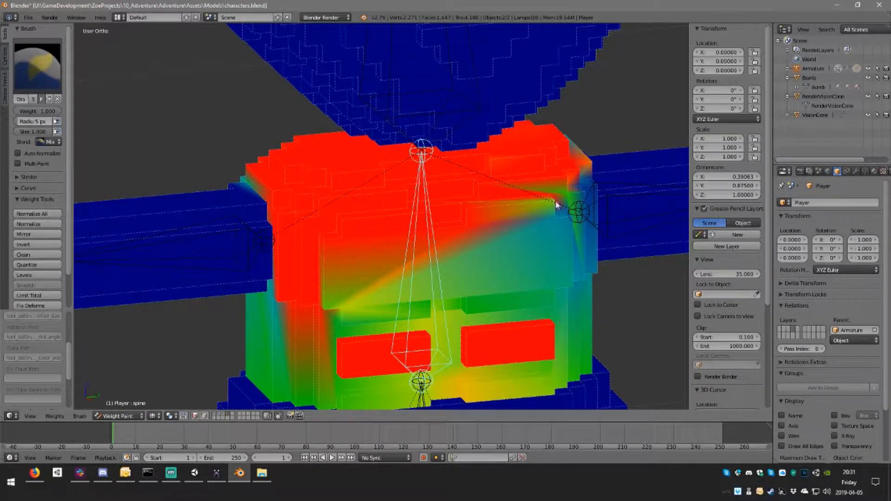
middle_click_drag(570, 205, 491, 233)
left_click_drag(491, 233, 491, 235)
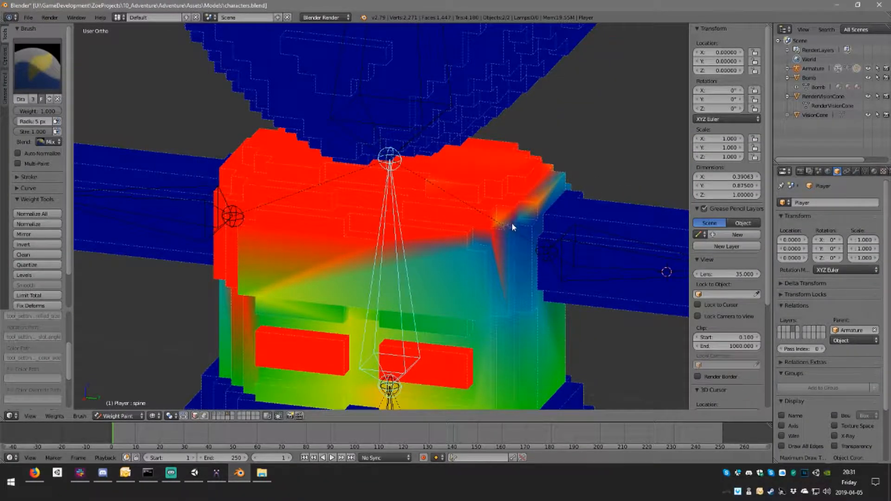
left_click_drag(535, 226, 471, 252)
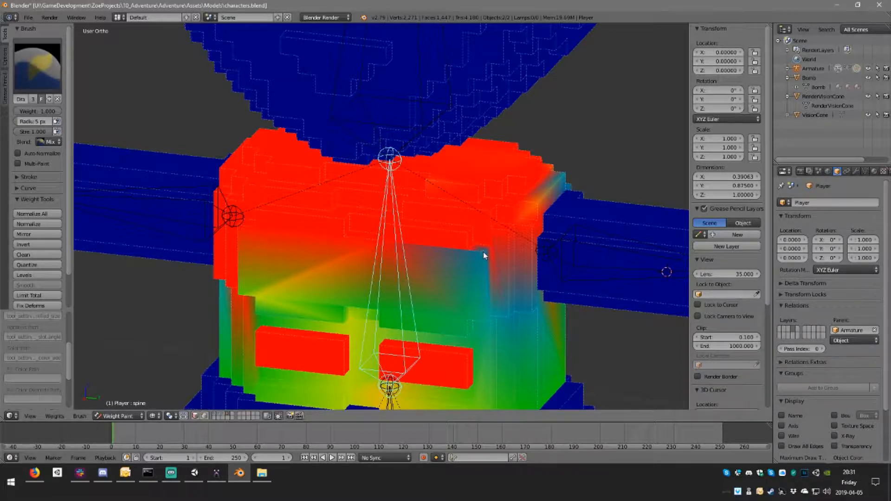
- Paint full spine weight across the upper chest of the torso, from the center out to both sides
middle_click_drag(483, 253, 426, 246)
mouse_move(320, 266)
left_mouse_down()
mouse_move(329, 264)
mouse_move(308, 264)
mouse_move(339, 275)
left_mouse_up()
mouse_move(441, 280)
middle_mouse_down()
mouse_move(450, 249)
mouse_move(373, 202)
middle_mouse_up()
left_click_drag(367, 190, 387, 195)
middle_click_drag(407, 196, 461, 211)
left_click_drag(497, 230, 495, 236)
middle_click_drag(481, 248, 368, 260)
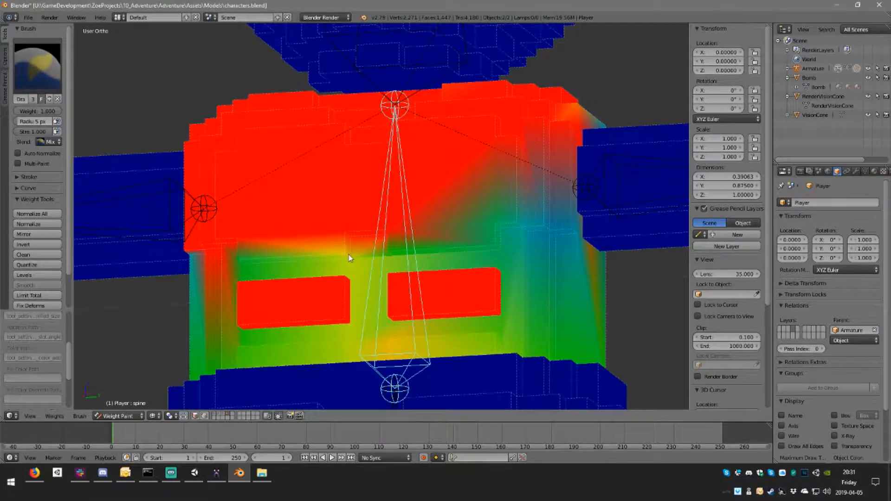
- Enlarge the brush and paint spine weight along the lower chest above the raised blocks and out toward the shoulder
key("f")
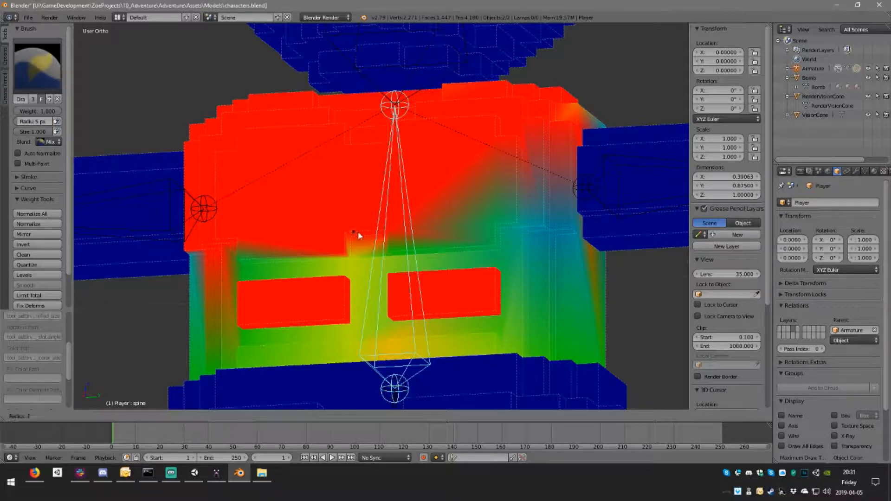
left_click(391, 243)
mouse_move(335, 267)
left_mouse_down()
mouse_move(325, 271)
mouse_move(436, 264)
left_mouse_up()
mouse_move(374, 255)
middle_mouse_down()
mouse_move(426, 250)
mouse_move(427, 266)
middle_mouse_up()
mouse_move(428, 268)
left_mouse_down()
mouse_move(507, 270)
mouse_move(544, 241)
left_mouse_up()
scroll(542, 241, "up", 1)
mouse_move(541, 239)
middle_mouse_down()
mouse_move(453, 254)
mouse_move(435, 216)
middle_mouse_up()
mouse_move(363, 145)
middle_mouse_down()
mouse_move(428, 173)
mouse_move(362, 202)
middle_mouse_up()
mouse_move(407, 231)
left_mouse_down()
mouse_move(411, 216)
mouse_move(398, 191)
mouse_move(383, 198)
left_mouse_up()
- Enable X Mirror and Topology Mirror for weight painting and paint spine weight on the middle of the back
mouse_move(383, 199)
middle_mouse_down()
mouse_move(410, 189)
mouse_move(330, 235)
middle_mouse_up()
middle_click_drag(452, 278, 349, 261)
left_click(6, 64)
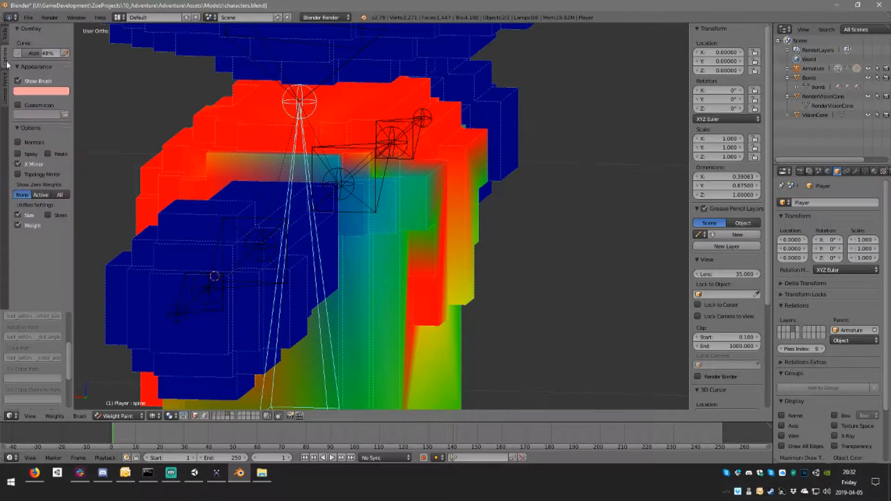
left_click(18, 175)
middle_click_drag(465, 237, 401, 206)
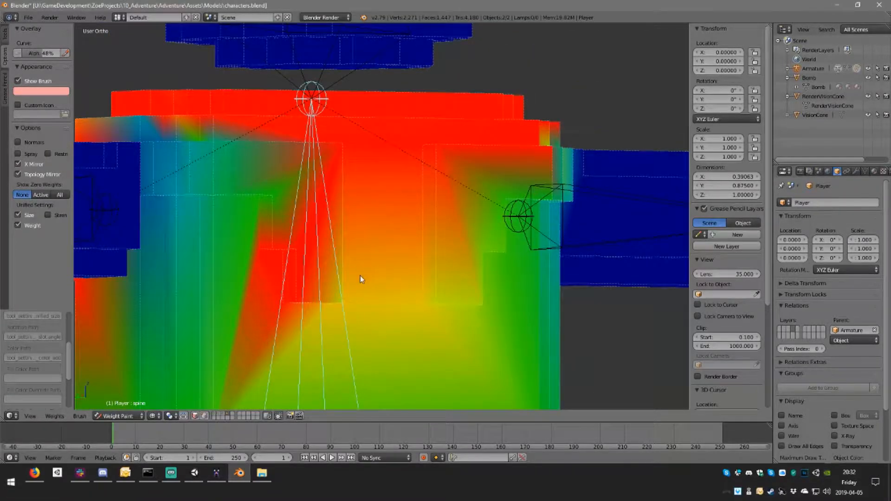
left_click_drag(365, 274, 345, 282)
- Paint spine weight on the torso's side and shoulder area around the arm
middle_click_drag(391, 271, 431, 261)
mouse_move(451, 256)
left_mouse_down()
mouse_move(458, 253)
mouse_move(452, 291)
mouse_move(459, 270)
left_mouse_up()
mouse_move(478, 227)
left_mouse_down()
mouse_move(474, 219)
mouse_move(521, 195)
mouse_move(531, 221)
left_mouse_up()
middle_click_drag(531, 221, 480, 200)
mouse_move(484, 160)
left_mouse_down()
mouse_move(496, 129)
mouse_move(501, 193)
left_mouse_up()
mouse_move(501, 193)
middle_mouse_down()
mouse_move(482, 194)
mouse_move(483, 289)
middle_mouse_up()
mouse_move(478, 259)
middle_mouse_down()
mouse_move(538, 251)
mouse_move(503, 295)
mouse_move(508, 315)
mouse_move(458, 347)
mouse_move(414, 267)
mouse_move(387, 259)
middle_mouse_up()
scroll(439, 323, "up", 3)
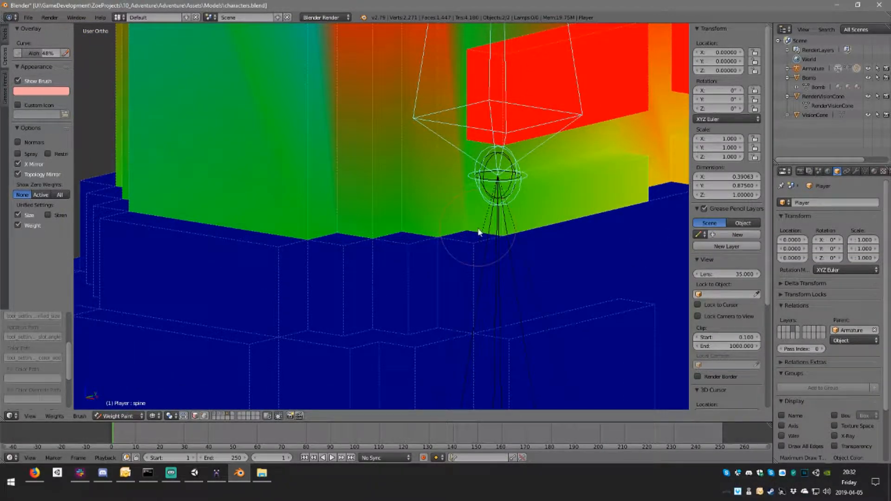
- Try hiding the faces of the shorts in Edit Mode, box-selecting them from the front view
scroll(536, 227, "down", 8)
middle_click_drag(530, 233, 475, 224)
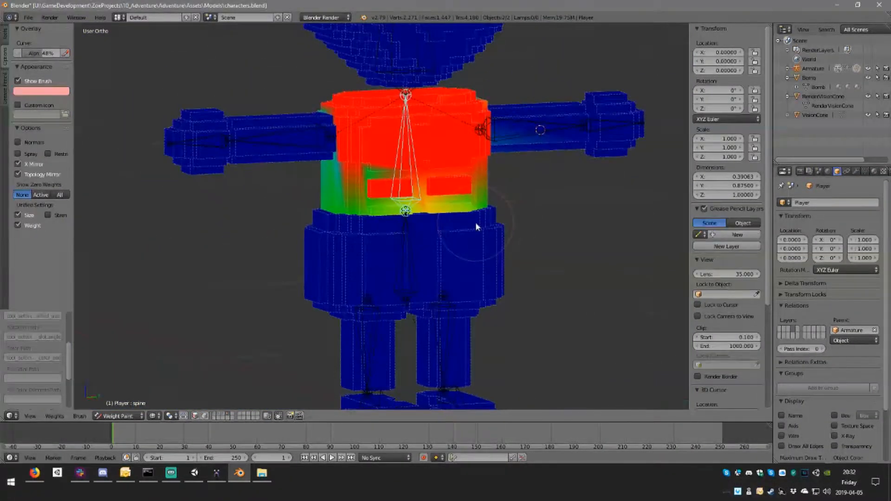
key("Tab")
scroll(427, 239, "up", 2)
key("KP_1")
key("Tab")
key("Tab")
key("b")
left_click_drag(295, 232, 505, 314)
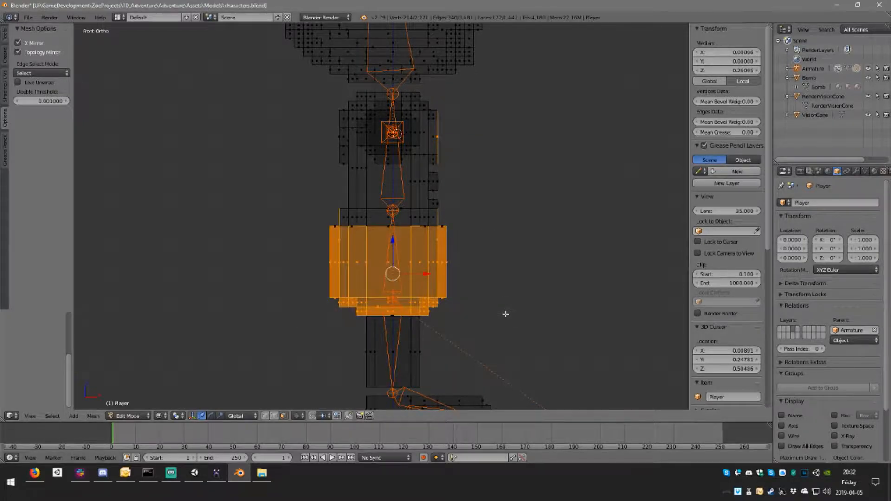
key("a")
key("z")
mouse_move(505, 310)
middle_mouse_down()
mouse_move(416, 250)
mouse_move(423, 225)
mouse_move(423, 244)
middle_mouse_up()
key("KP_1")
key("z")
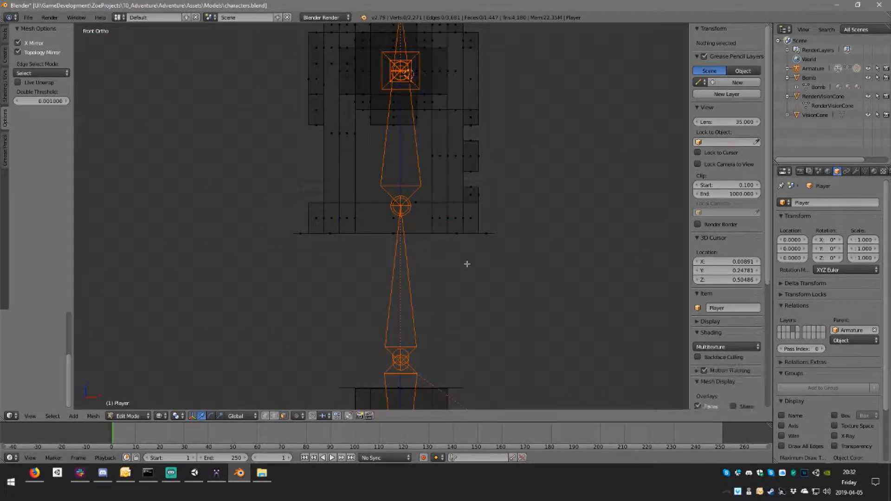
- Try hiding the jagged rim face around the underside of the torso
scroll(445, 269, "up", 2)
key("b")
left_click_drag(285, 213, 499, 336)
mouse_move(526, 337)
middle_mouse_down()
mouse_move(481, 313)
mouse_move(456, 329)
mouse_move(411, 274)
mouse_move(349, 258)
middle_mouse_up()
key("a")
key("z")
scroll(350, 258, "up", 2)
key("z")
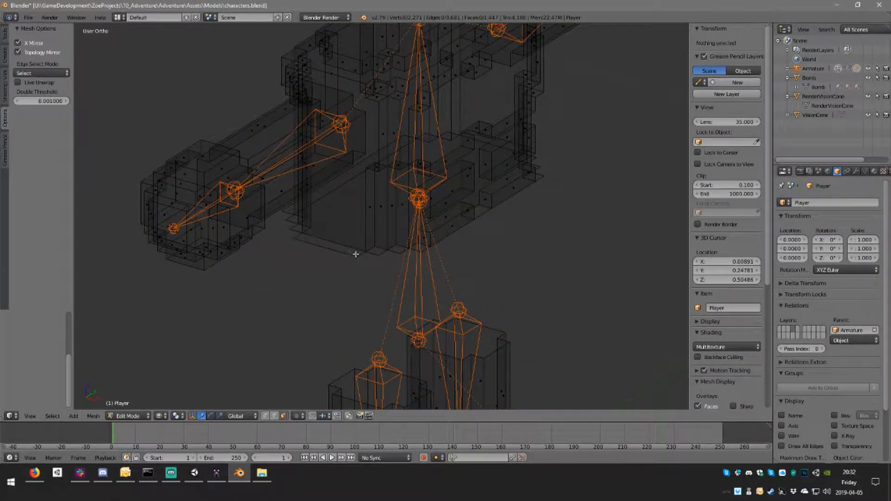
key("z")
scroll(348, 271, "up", 2)
right_click(334, 279, "alt")
scroll(416, 277, "up", 2)
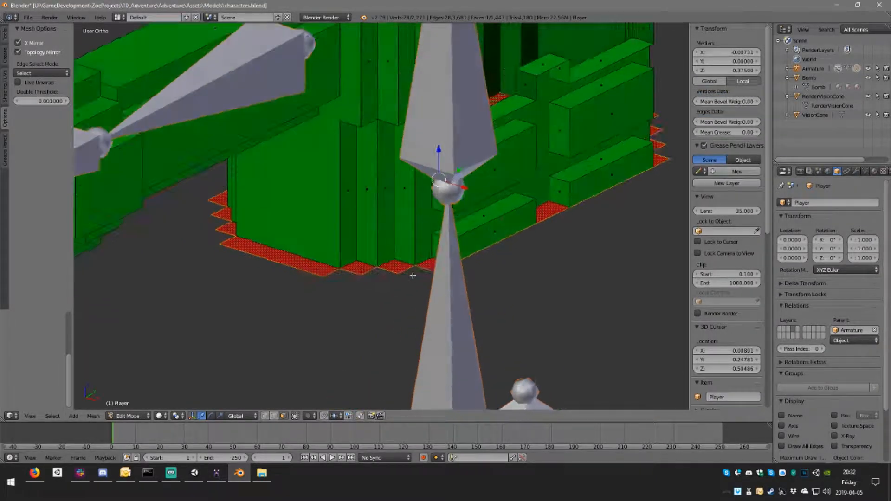
middle_click_drag(415, 277, 393, 269)
key("a")
scroll(438, 259, "down", 2)
key("z")
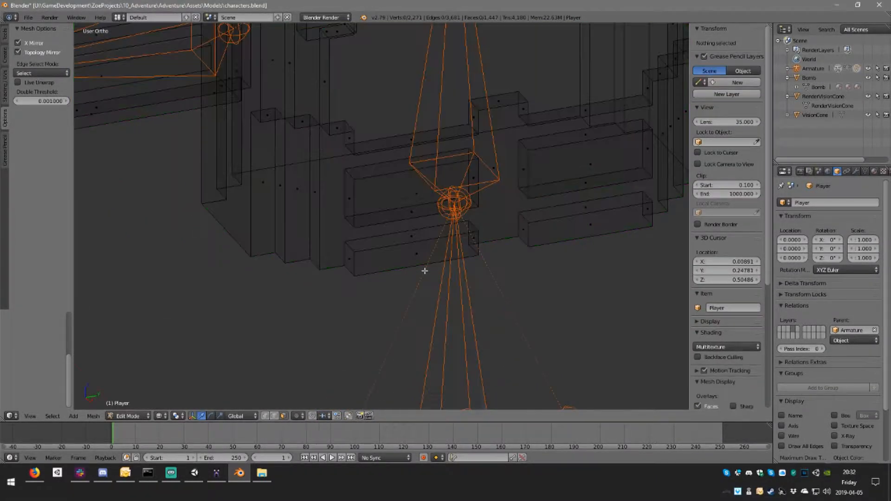
- Try hiding the front chest faces and compare the result in Weight Paint mode
scroll(399, 265, "down", 3)
scroll(424, 219, "up", 2)
key("z")
mouse_move(423, 218)
middle_mouse_down()
mouse_move(332, 184)
mouse_move(352, 195)
middle_mouse_up()
right_click(377, 189)
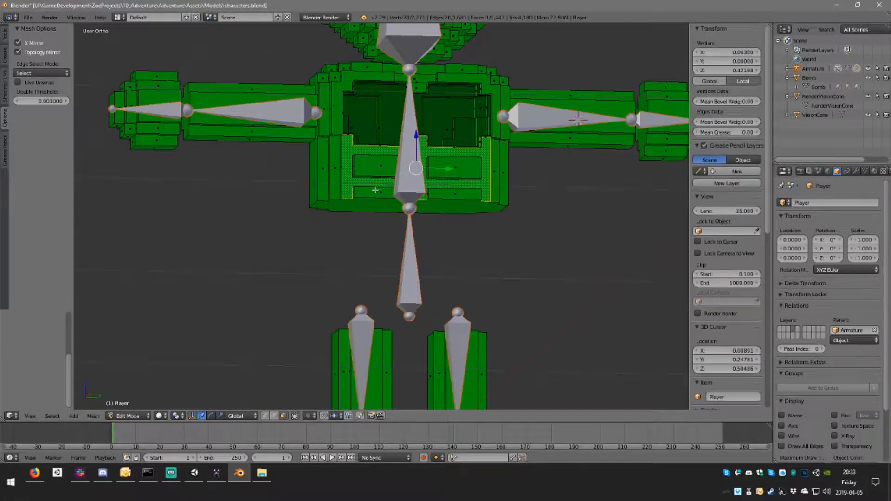
key("z")
key("z")
key("Tab")
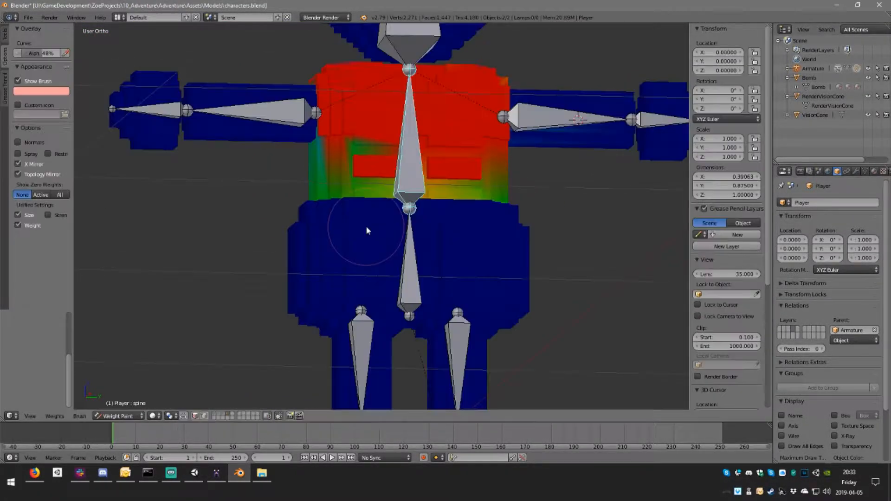
middle_click_drag(356, 193, 384, 195)
key("Tab")
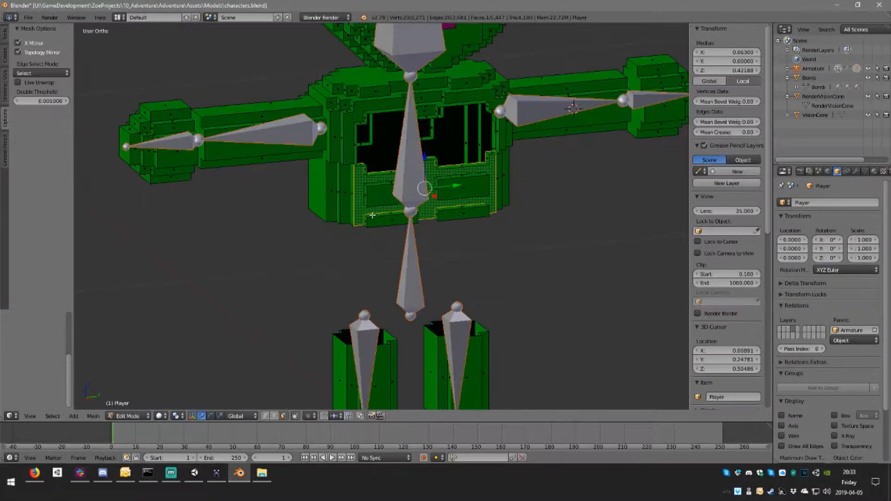
scroll(376, 229, "down", 3)
key("Tab")
key("Tab")
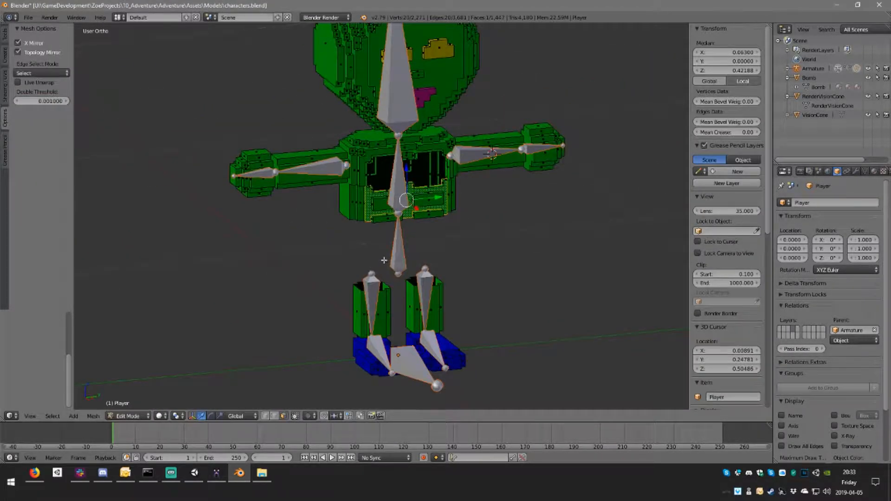
- Undo the hiding of the shorts, rim and chest faces, deselect everything and return to Weight Paint mode
key("ctrl+z")
key("ctrl+z")
key("ctrl+z")
key("ctrl+z")
key("ctrl+z")
key("ctrl+z")
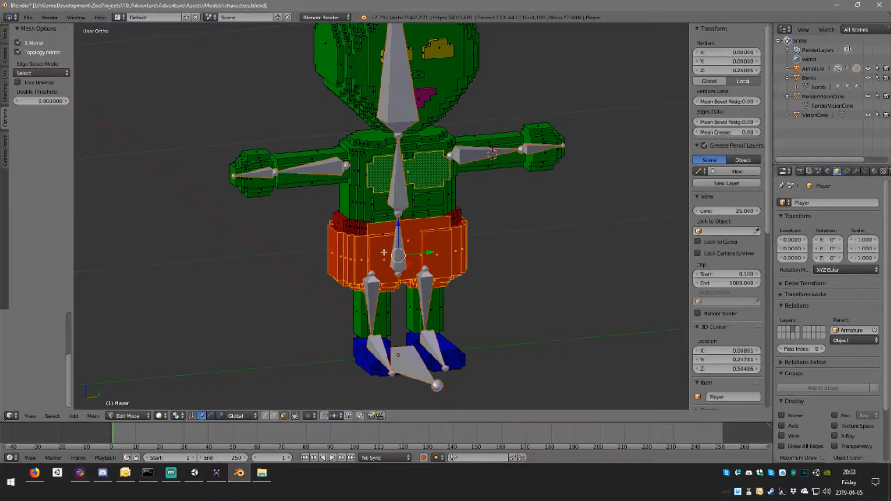
key("a")
mouse_move(474, 218)
middle_mouse_down()
mouse_move(485, 234)
mouse_move(414, 245)
mouse_move(424, 249)
middle_mouse_up()
key("Tab")
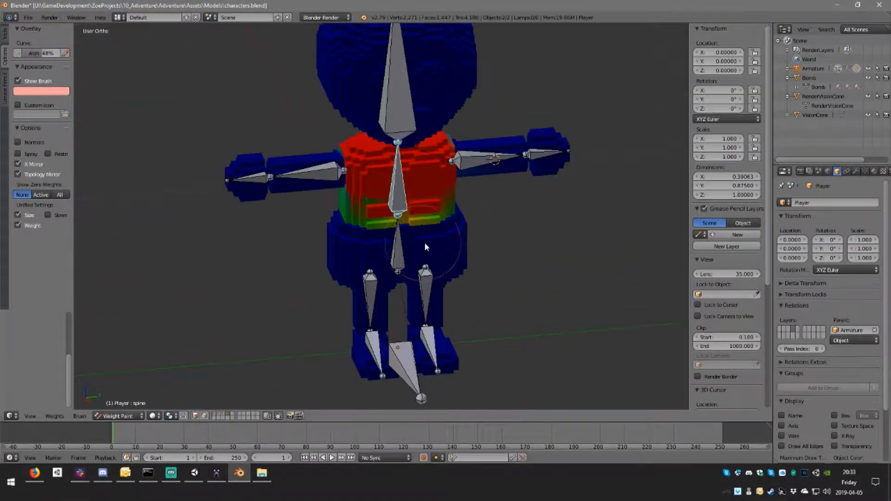
- Paint full spine weight across the raised blocks and lower front of the torso in wireframe shading
scroll(430, 247, "up", 4)
scroll(430, 249, "up", 3)
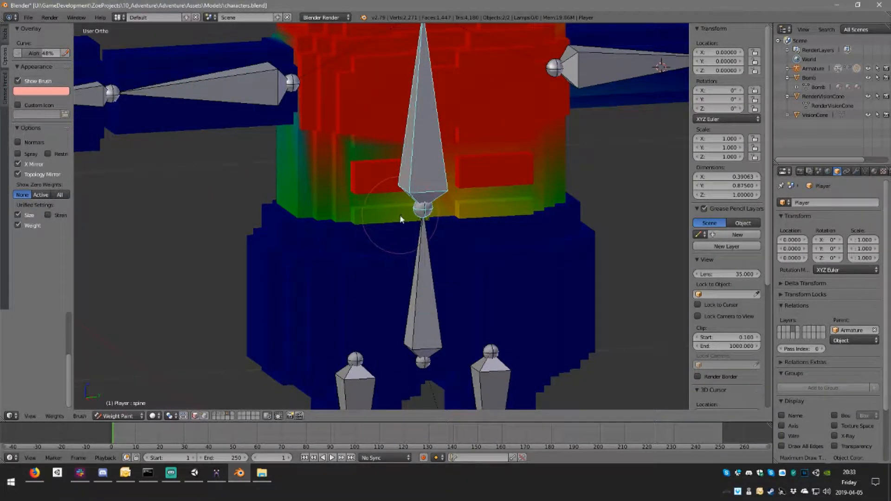
key("z")
mouse_move(421, 212)
middle_mouse_down()
mouse_move(437, 175)
mouse_move(410, 175)
middle_mouse_up()
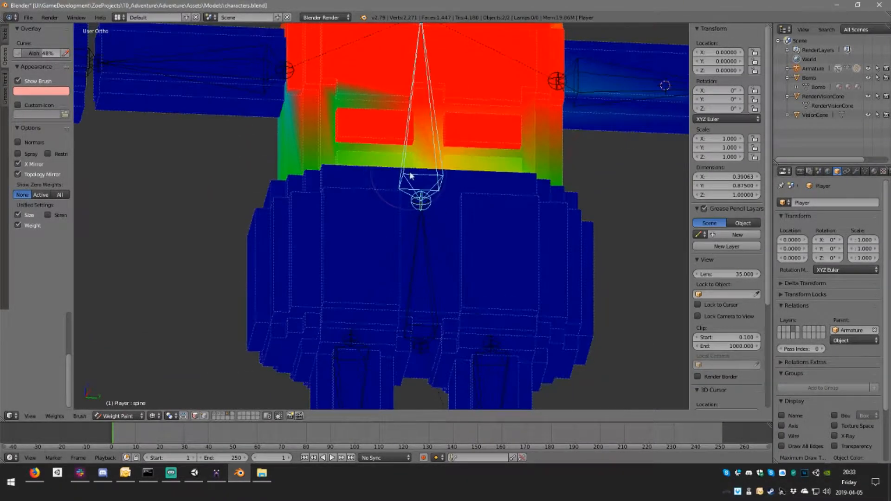
scroll(409, 172, "up", 2)
mouse_move(404, 106)
middle_mouse_down()
mouse_move(392, 136)
mouse_move(423, 134)
middle_mouse_up()
key("z")
key("z")
mouse_move(357, 144)
left_mouse_down()
mouse_move(371, 176)
mouse_move(343, 200)
mouse_move(510, 199)
mouse_move(471, 188)
mouse_move(596, 188)
left_mouse_up()
middle_click_drag(582, 182, 517, 186)
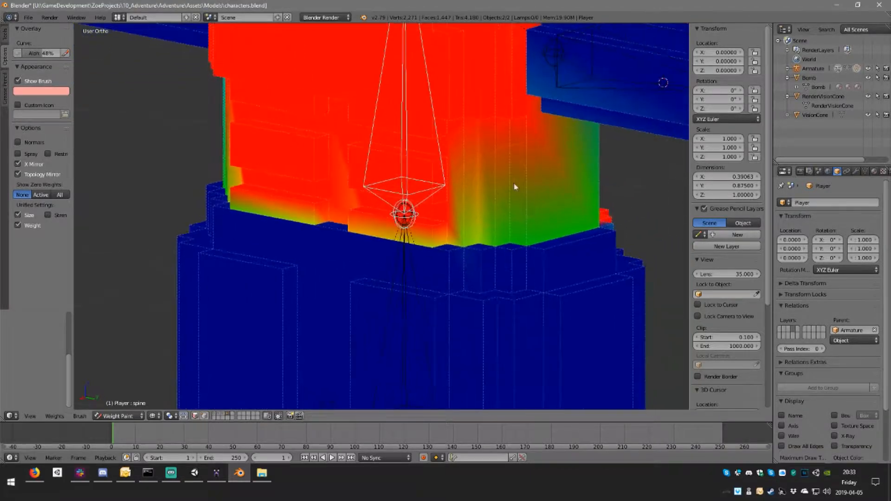
- Switch to solid shading and compare the torso's painted weights with the mesh in Edit Mode
mouse_move(459, 197)
middle_mouse_down()
mouse_move(414, 188)
mouse_move(305, 92)
middle_mouse_up()
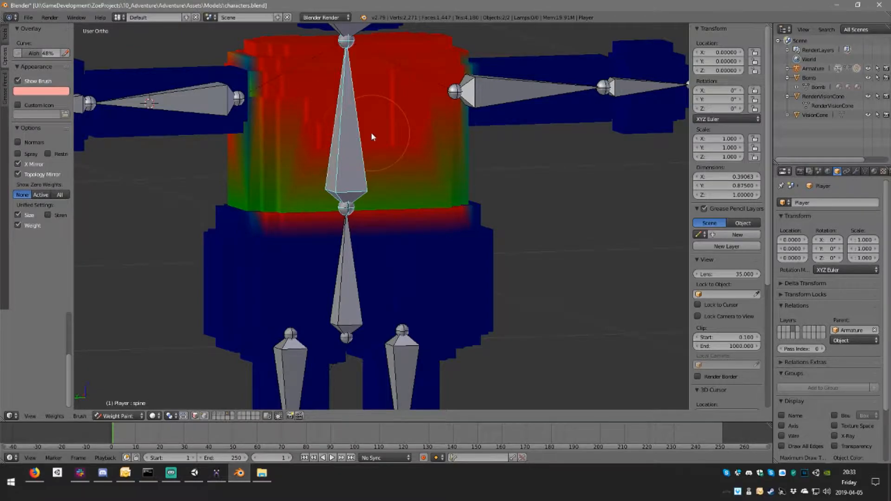
middle_click_drag(372, 134, 460, 146)
scroll(460, 146, "down", 3)
key("Tab")
mouse_move(374, 145)
middle_mouse_down()
mouse_move(478, 149)
mouse_move(435, 133)
mouse_move(440, 139)
middle_mouse_up()
scroll(479, 148, "down", 2)
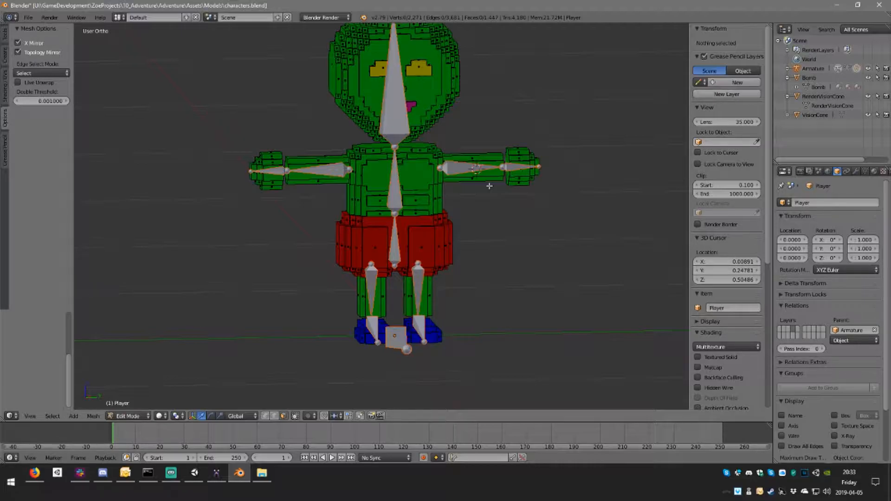
key("Tab")
- Reduce the brush radius to 39 px and paint spine weight on the torso's shoulder corner vertices beside the arm
scroll(492, 185, "up", 5)
mouse_move(399, 164)
middle_mouse_down()
mouse_move(459, 188)
mouse_move(420, 235)
mouse_move(464, 177)
mouse_move(424, 225)
middle_mouse_up()
scroll(465, 172, "up", 4)
scroll(462, 176, "up", 2)
scroll(457, 197, "up", 1)
middle_click_drag(457, 195, 437, 178)
mouse_move(423, 141)
middle_mouse_down("shift")
mouse_move(469, 184)
mouse_move(423, 171)
middle_mouse_up("shift")
key("f")
left_click(442, 174)
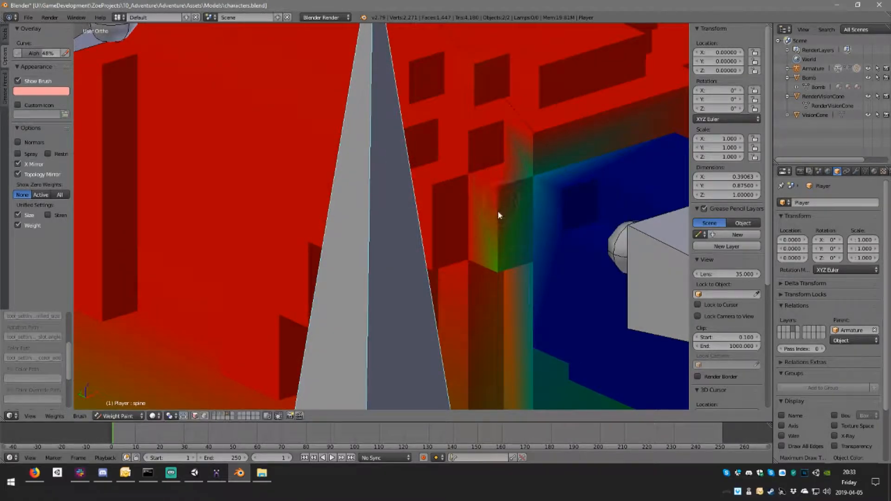
left_click(533, 176)
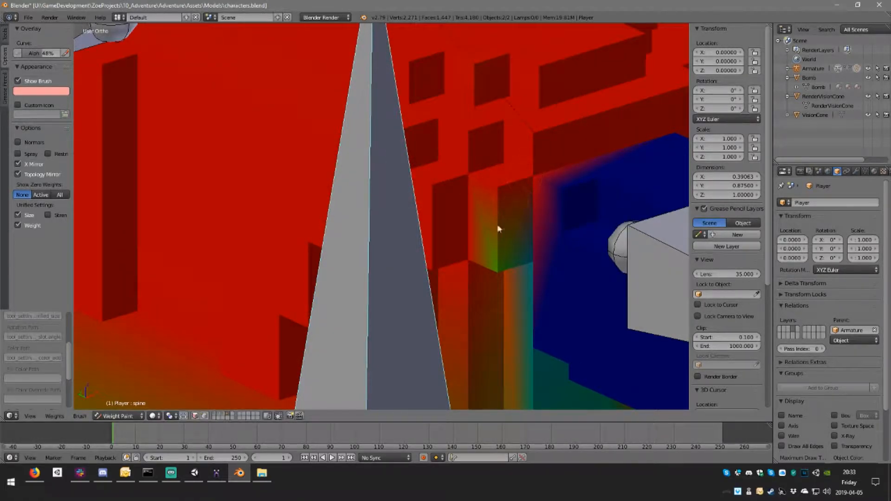
scroll(511, 239, "down", 6)
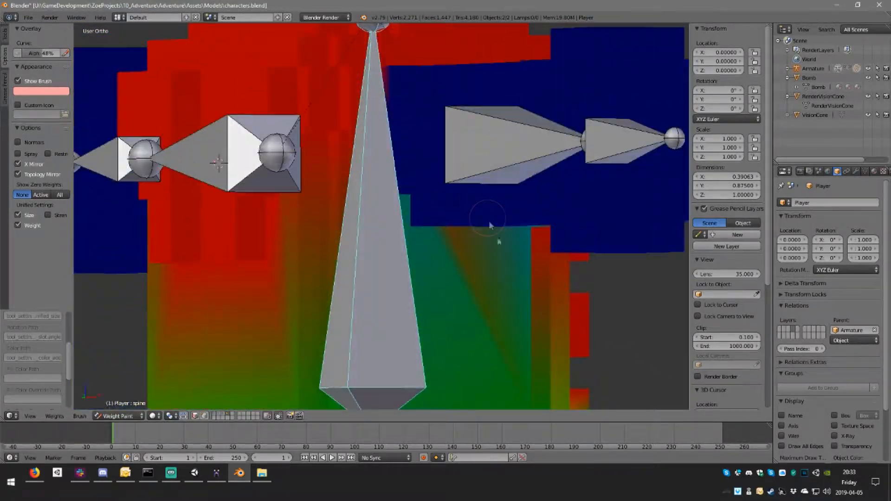
- Paint full spine weight along the torso's lower front edge where it meets the shorts, including the bottom raised blocks
mouse_move(490, 225)
middle_mouse_down()
mouse_move(589, 165)
mouse_move(501, 301)
mouse_move(541, 163)
mouse_move(372, 271)
middle_mouse_up()
mouse_move(372, 267)
left_mouse_down()
mouse_move(286, 294)
mouse_move(376, 293)
left_mouse_up()
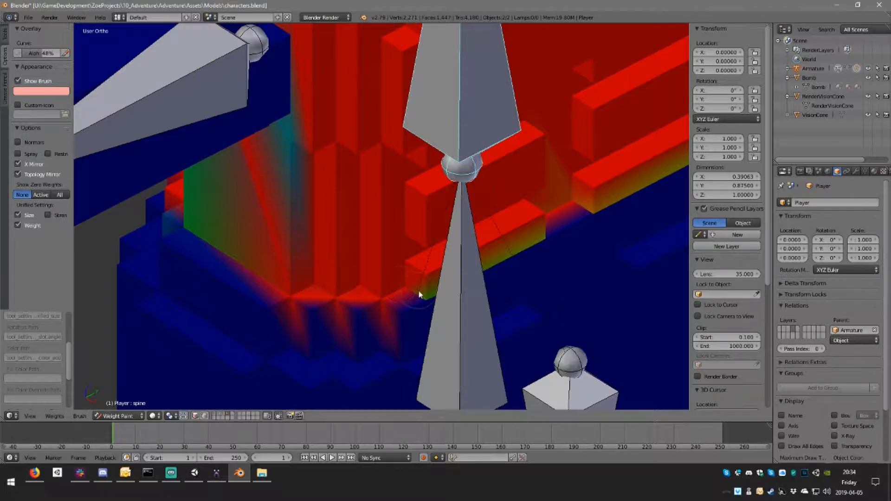
mouse_move(553, 235)
middle_mouse_down()
mouse_move(483, 237)
mouse_move(332, 300)
mouse_move(368, 286)
mouse_move(363, 253)
middle_mouse_up()
left_click_drag(367, 270, 495, 301)
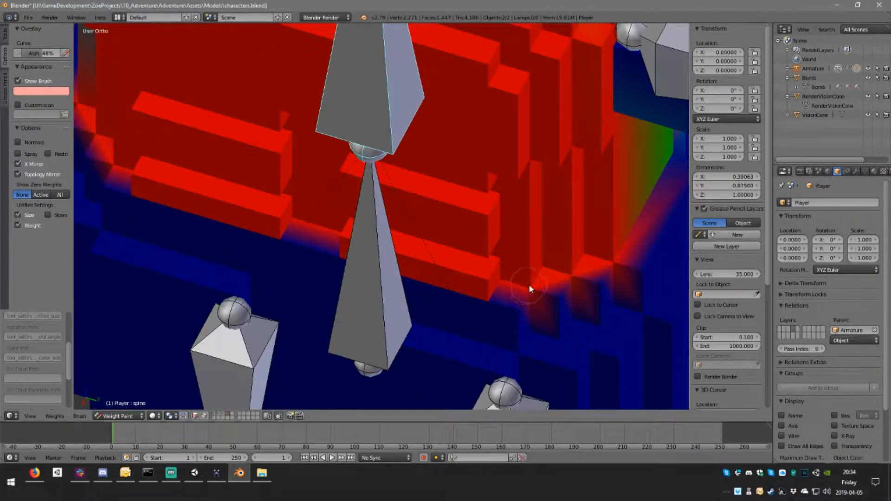
- Paint full spine weight around the remaining waist corners and the side of the torso beneath the arm
mouse_move(519, 276)
middle_mouse_down()
mouse_move(521, 269)
mouse_move(445, 292)
middle_mouse_up()
middle_click_drag(514, 306, 284, 271)
mouse_move(271, 254)
left_mouse_down()
mouse_move(259, 249)
mouse_move(333, 256)
left_mouse_up()
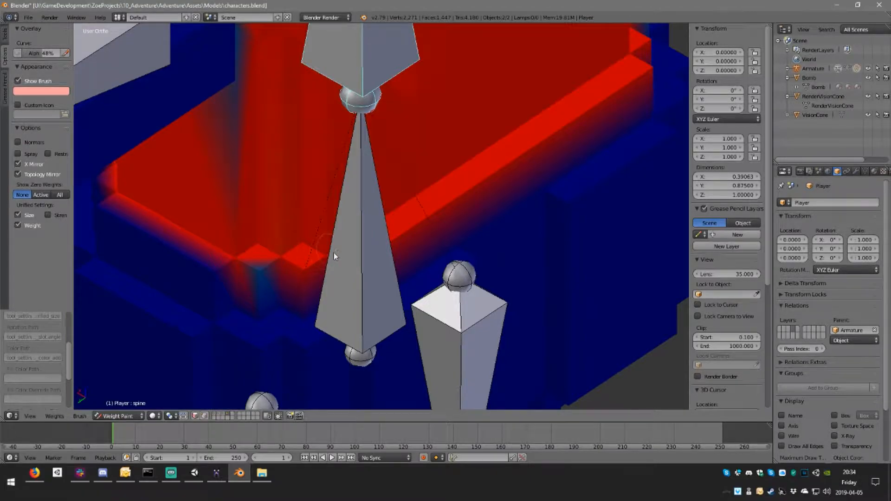
mouse_move(326, 248)
middle_mouse_down()
mouse_move(364, 258)
mouse_move(296, 185)
mouse_move(332, 292)
mouse_move(309, 136)
mouse_move(287, 143)
middle_mouse_up()
scroll(288, 143, "down", 5)
mouse_move(336, 156)
middle_mouse_down()
mouse_move(444, 185)
mouse_move(365, 157)
mouse_move(355, 133)
mouse_move(278, 139)
mouse_move(324, 135)
mouse_move(253, 131)
middle_mouse_up()
mouse_move(299, 159)
left_mouse_down()
mouse_move(297, 148)
mouse_move(300, 154)
left_mouse_up()
- Switch to the Subtract brush and remove spine weight from the arm's corner vertices at the shoulder
mouse_move(303, 175)
middle_mouse_down()
mouse_move(288, 153)
mouse_move(319, 173)
mouse_move(386, 191)
mouse_move(386, 208)
mouse_move(445, 237)
mouse_move(393, 235)
mouse_move(412, 238)
middle_mouse_up()
scroll(386, 208, "up", 7)
scroll(461, 245, "up", 2)
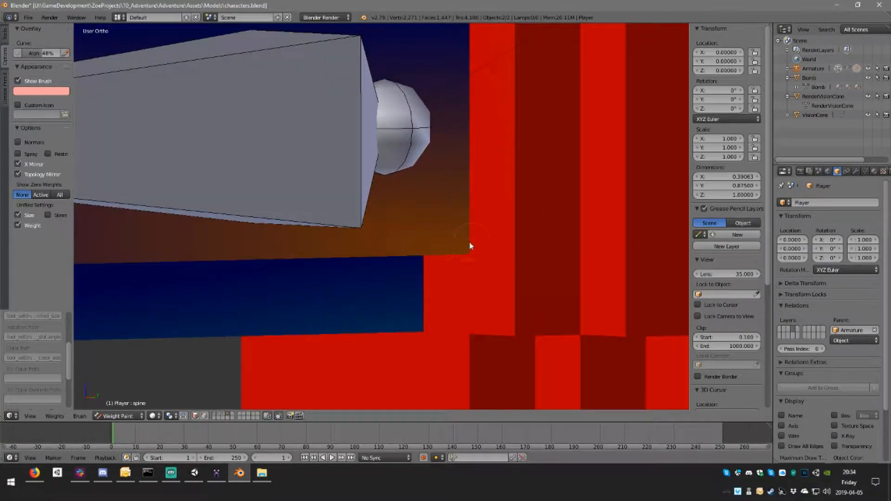
left_click(5, 40)
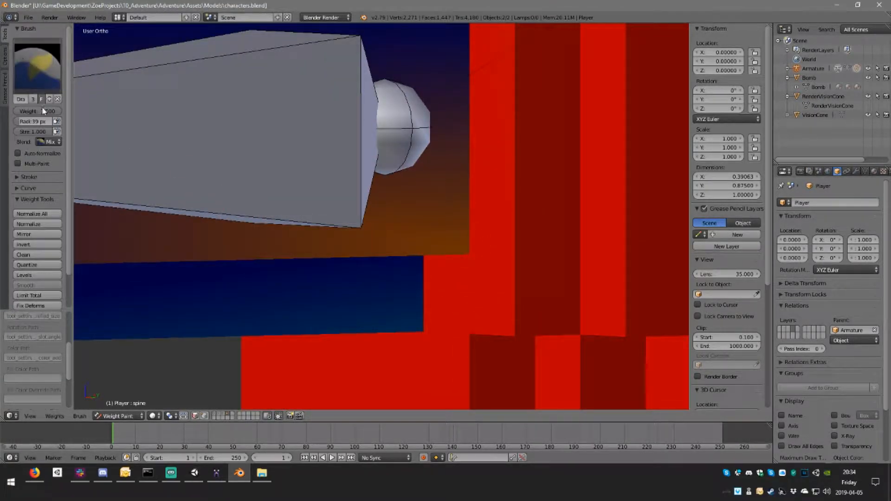
left_click(38, 79)
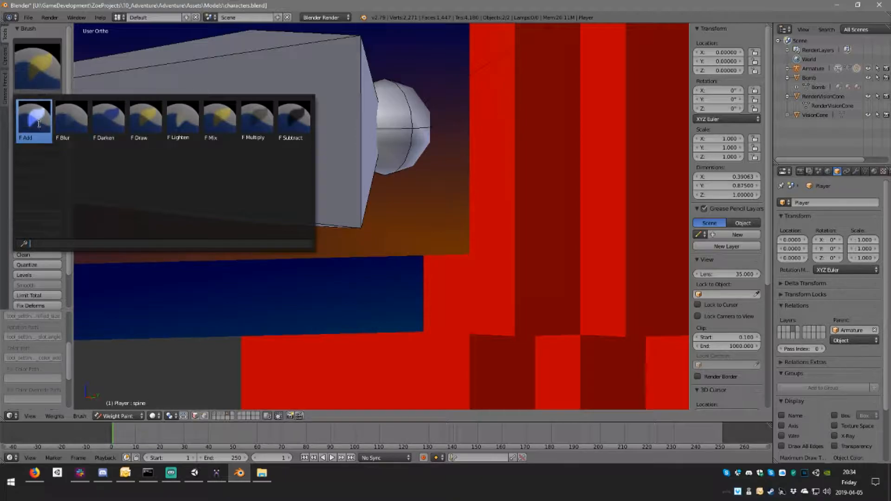
left_click(308, 134)
left_click(468, 253)
middle_click_drag(466, 252, 455, 233)
left_click(440, 199)
left_click(441, 198)
left_click(441, 198)
left_click(441, 200)
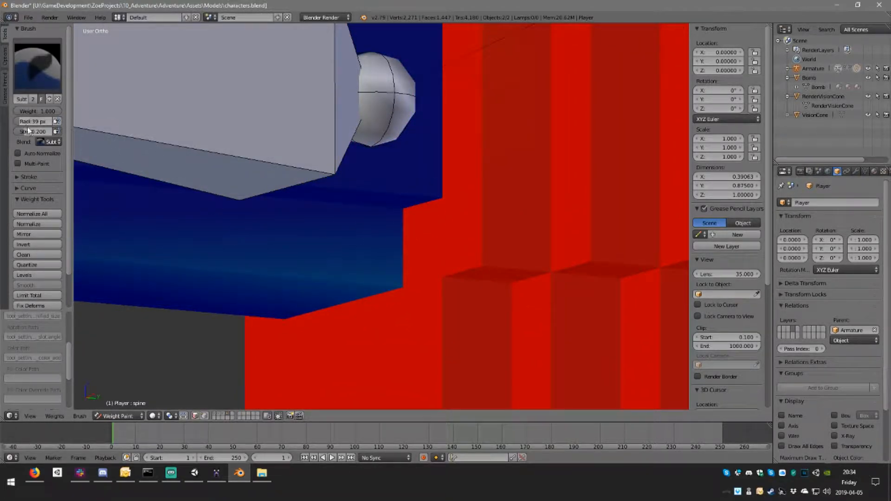
- Raise the Subtract brush strength to 1.000 and clear spine weight from the arm's remaining inner corners
left_click(398, 294)
mouse_move(299, 290)
middle_mouse_down()
mouse_move(372, 246)
mouse_move(394, 291)
mouse_move(406, 273)
mouse_move(412, 170)
mouse_move(403, 182)
middle_mouse_up()
left_click_drag(370, 128, 358, 118)
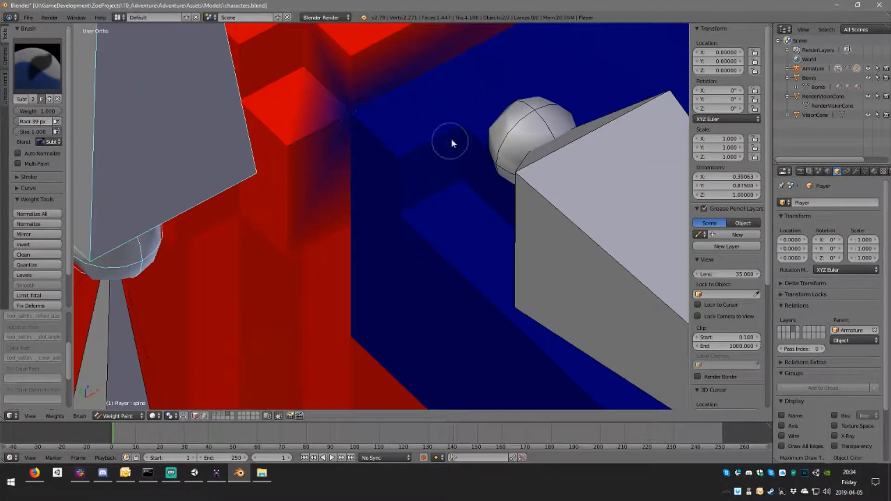
middle_click_drag(404, 122, 378, 186)
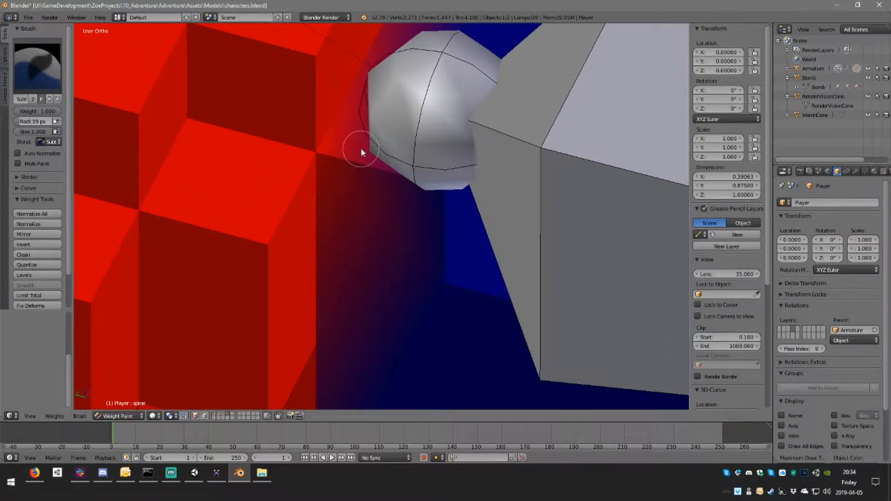
middle_click_drag(360, 148, 306, 241)
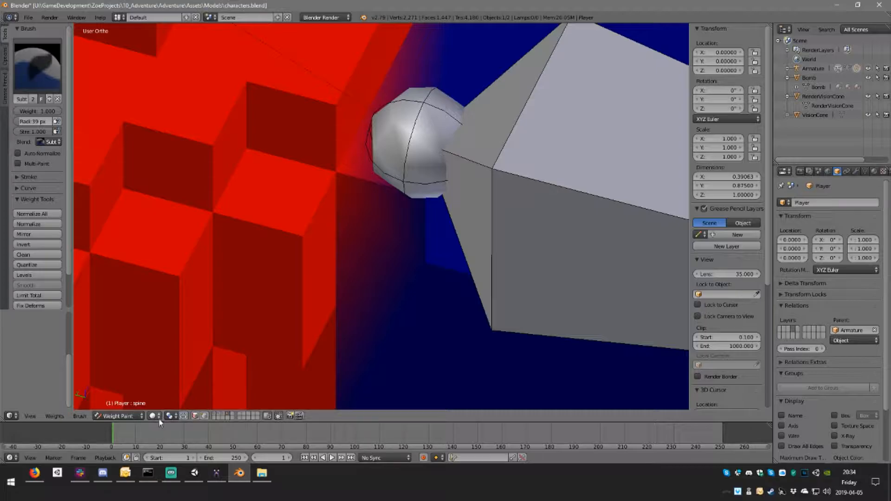
scroll(399, 226, "down", 7)
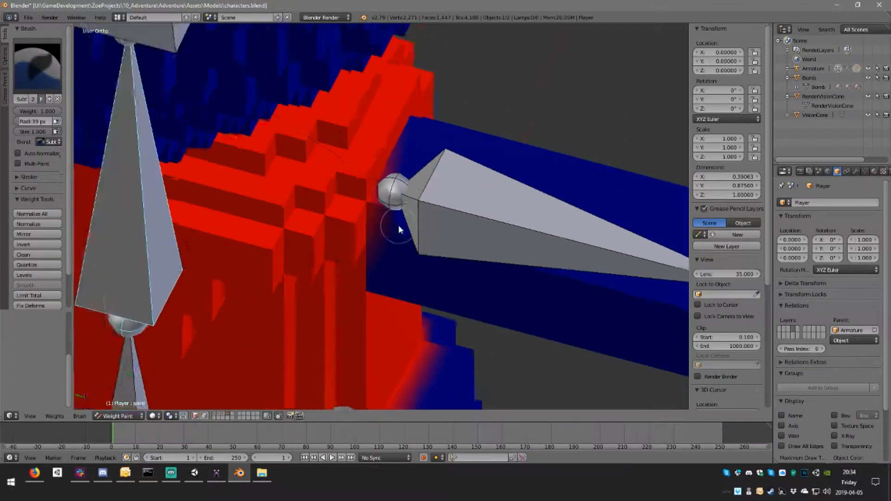
- Try to subtract arm.r weight from the vertices where the arm meets the shoulder
key("z")
scroll(405, 215, "up", 2)
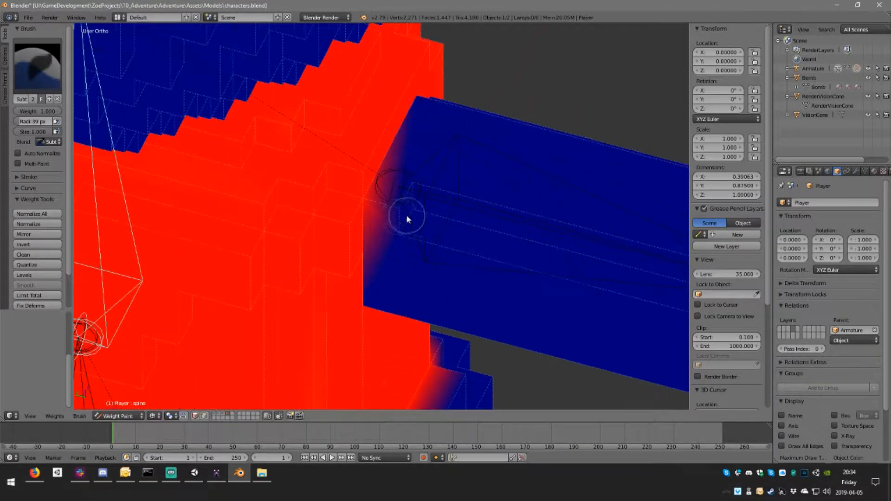
right_click(390, 208)
key("z")
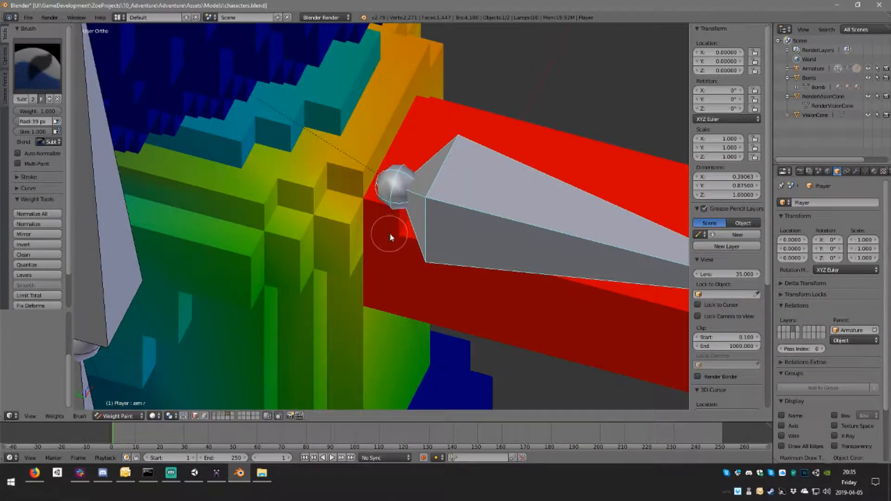
left_click_drag(387, 229, 367, 186)
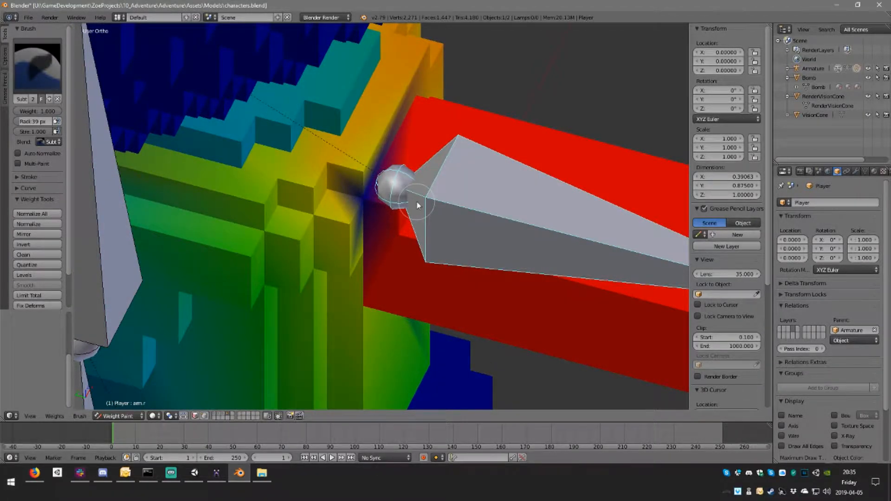
key("ctrl+z")
- Select the spine bone and move it sideways so the torso and head separate from the hips
scroll(356, 210, "down", 3)
right_click_drag(235, 207, 244, 210)
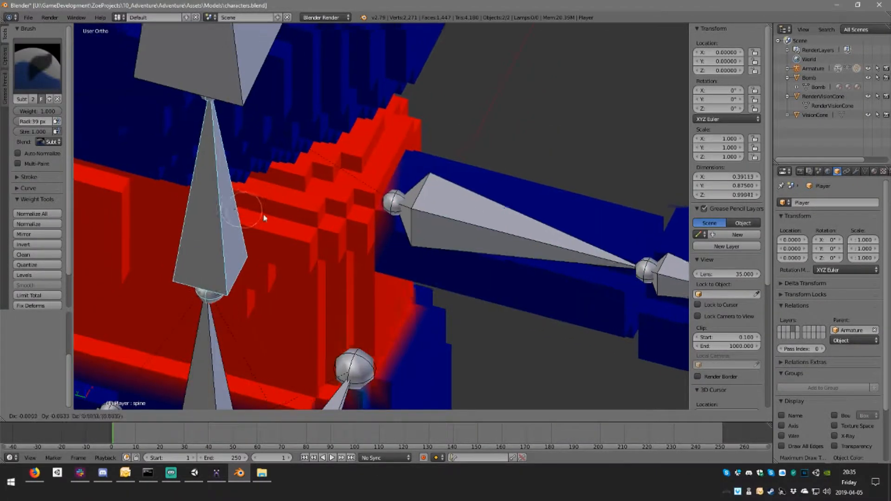
right_click(365, 224)
scroll(310, 221, "down", 6)
right_click_drag(300, 222, 537, 205)
left_click(562, 212)
middle_click_drag(520, 209, 450, 190)
middle_click_drag(412, 231, 442, 247)
- Move the arm.l bone outward so the arm separates from the torso
mouse_move(407, 218)
left_mouse_down()
mouse_move(382, 243)
mouse_move(384, 292)
mouse_move(252, 270)
left_mouse_up()
middle_click_drag(326, 248, 263, 242)
scroll(250, 290, "up", 3)
right_click(216, 196)
scroll(217, 196, "down", 2)
key("g")
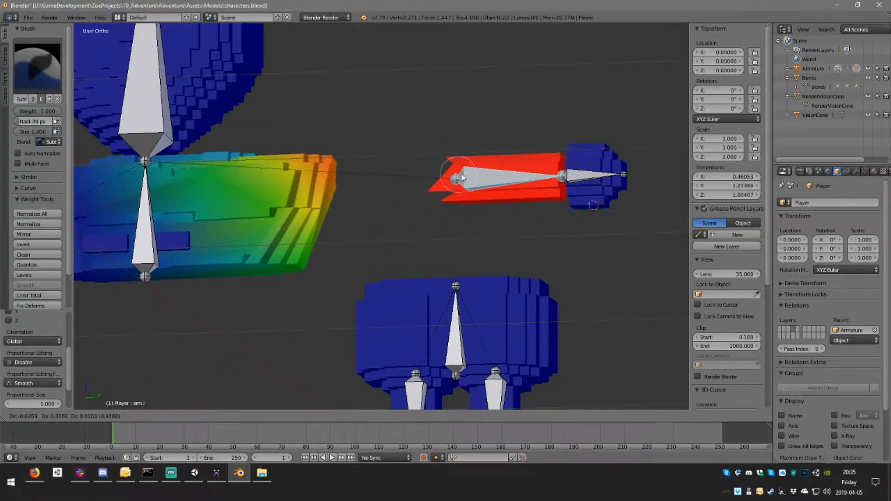
left_click(488, 175)
- Move the arm.r bone outward so the opposite arm separates from the torso
middle_click_drag(344, 218, 283, 229)
middle_click_drag(215, 252, 312, 188, "shift")
right_click(282, 203)
middle_click_drag(348, 212, 384, 223)
scroll(297, 214, "down", 3)
key("g")
left_click(265, 205)
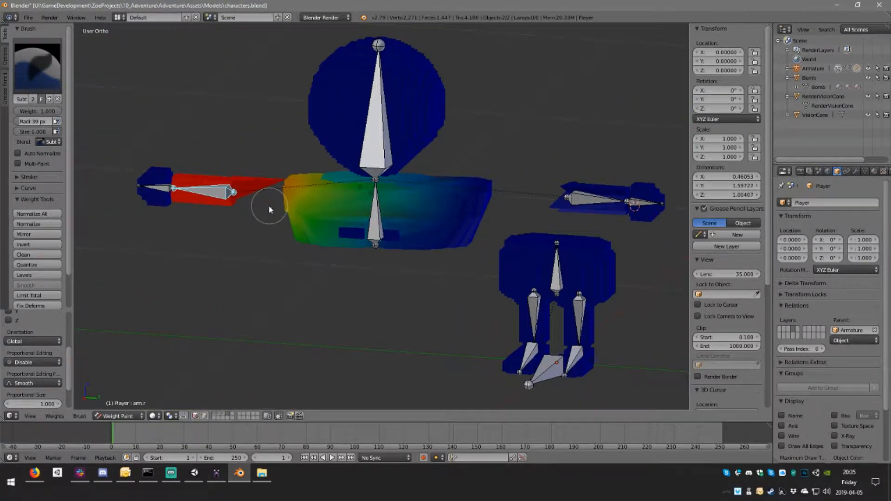
- Select the spine bone and subtract its weight from the right arm's vertices stretched toward the torso
middle_click_drag(264, 205, 371, 224)
right_click(430, 219)
scroll(372, 227, "up", 2)
mouse_move(315, 209)
middle_mouse_down()
mouse_move(231, 211)
mouse_move(333, 208)
middle_mouse_up()
scroll(333, 209, "up", 4)
left_click(311, 183)
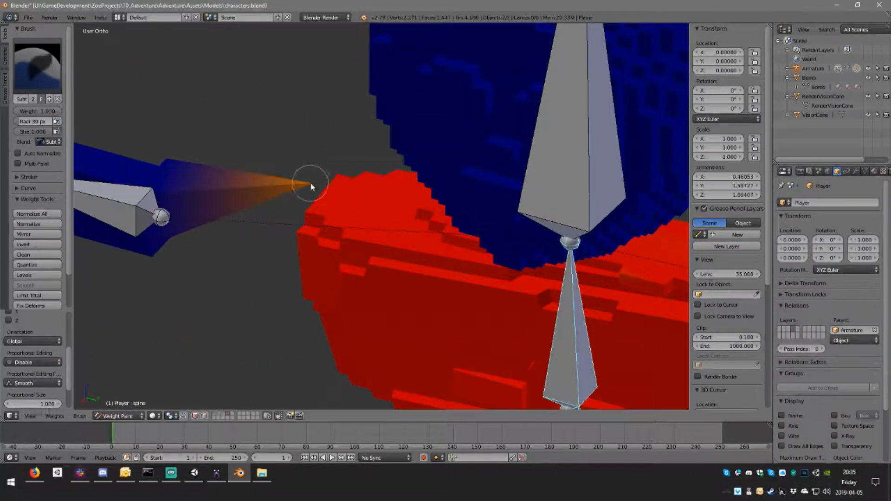
mouse_move(308, 186)
left_mouse_down()
mouse_move(284, 190)
mouse_move(291, 185)
left_mouse_up()
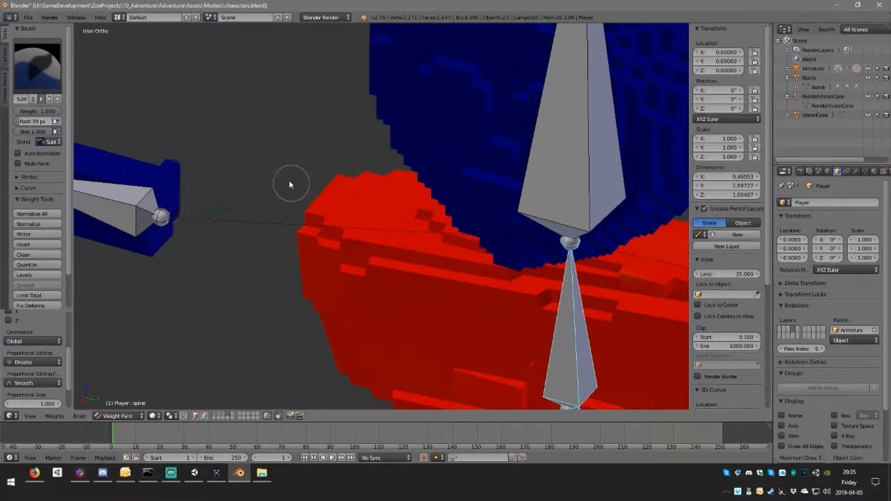
- Check the detached arms, select the head bone and test the head's weights by rotating it
scroll(278, 253, "down", 5)
mouse_move(438, 237)
middle_mouse_down()
mouse_move(470, 213)
mouse_move(201, 228)
middle_mouse_up()
mouse_move(369, 209)
middle_mouse_down()
mouse_move(414, 245)
mouse_move(458, 172)
mouse_move(438, 212)
middle_mouse_up()
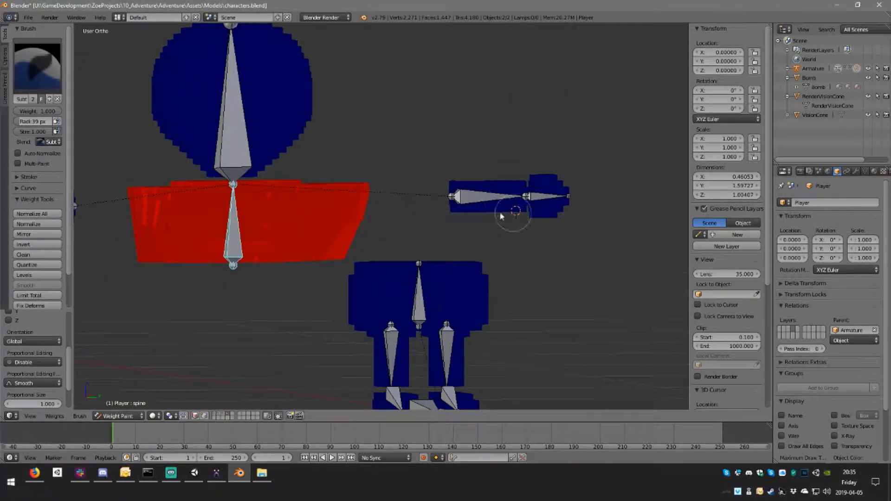
middle_click_drag(513, 214, 453, 163)
middle_click_drag(416, 189, 394, 207)
right_click(235, 135)
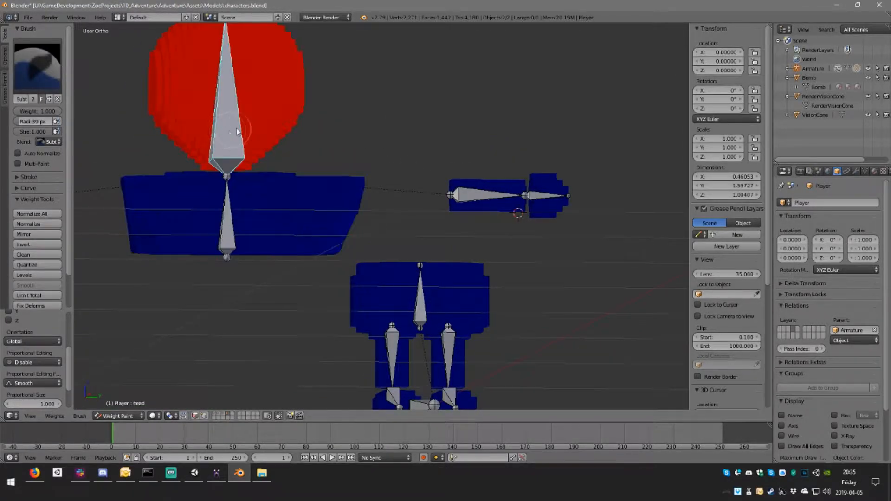
middle_click_drag(254, 136, 288, 188, "shift")
key("r")
right_click(312, 155)
middle_click_drag(335, 158, 308, 169)
key("r")
left_click(341, 274)
middle_click_drag(305, 229, 364, 255)
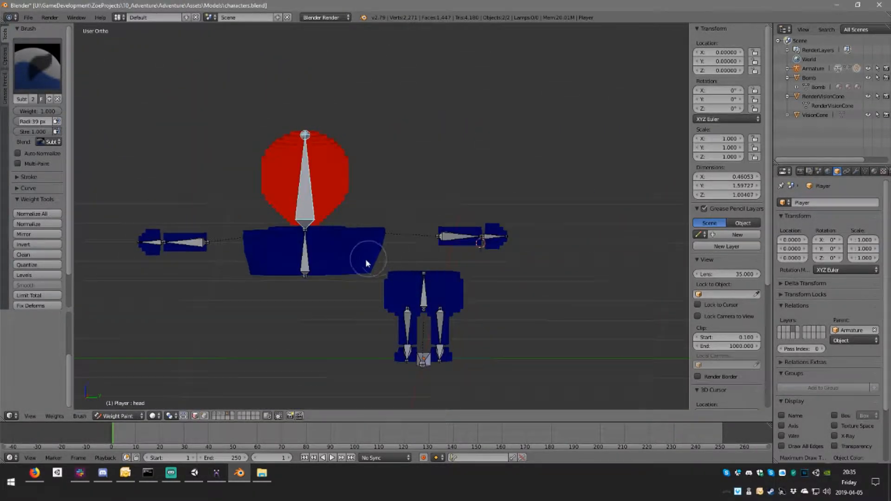
- Select the arm.l bone and subtract its weight from the front and side of the torso
scroll(357, 265, "up", 3)
right_click(242, 239)
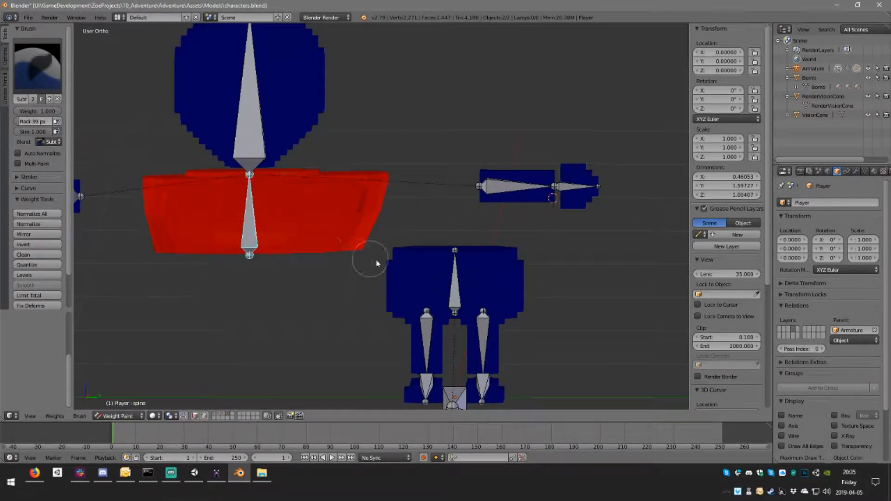
right_click(491, 195)
middle_click_drag(491, 195, 361, 235)
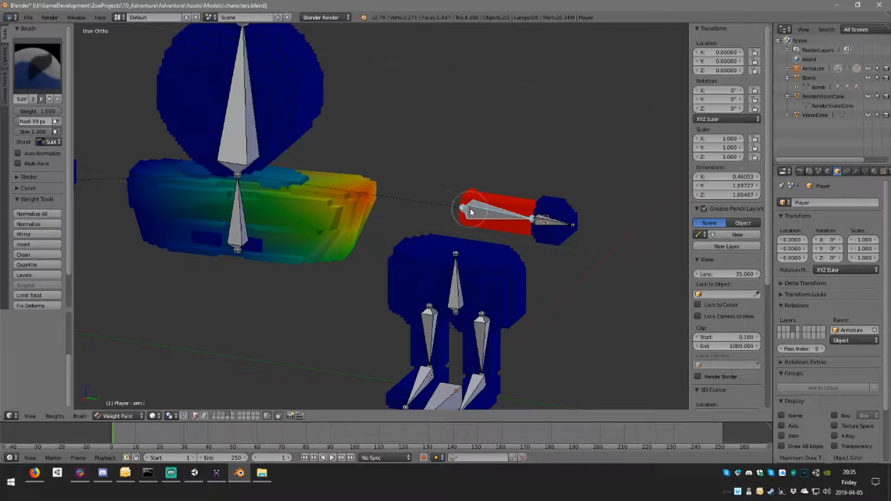
mouse_move(358, 169)
left_mouse_down()
mouse_move(329, 265)
mouse_move(328, 185)
mouse_move(218, 232)
mouse_move(198, 189)
mouse_move(339, 199)
mouse_move(298, 222)
left_mouse_up()
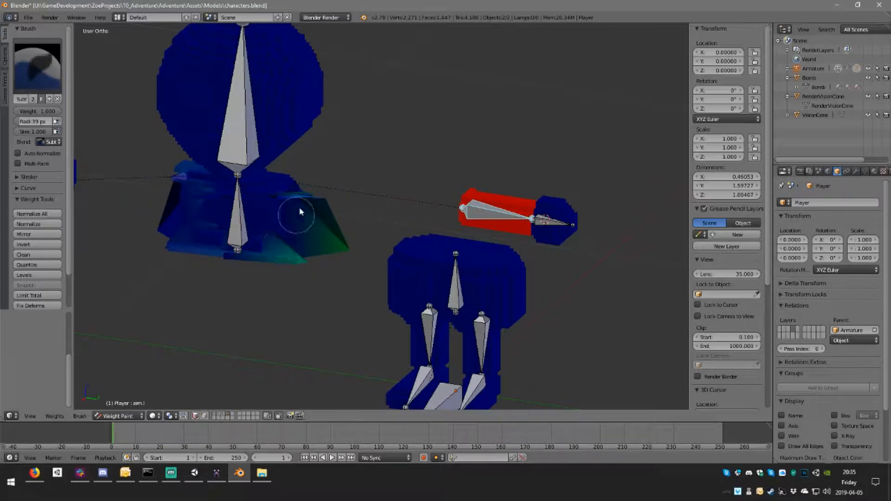
left_click_drag(263, 263, 281, 261)
middle_click_drag(281, 261, 317, 243)
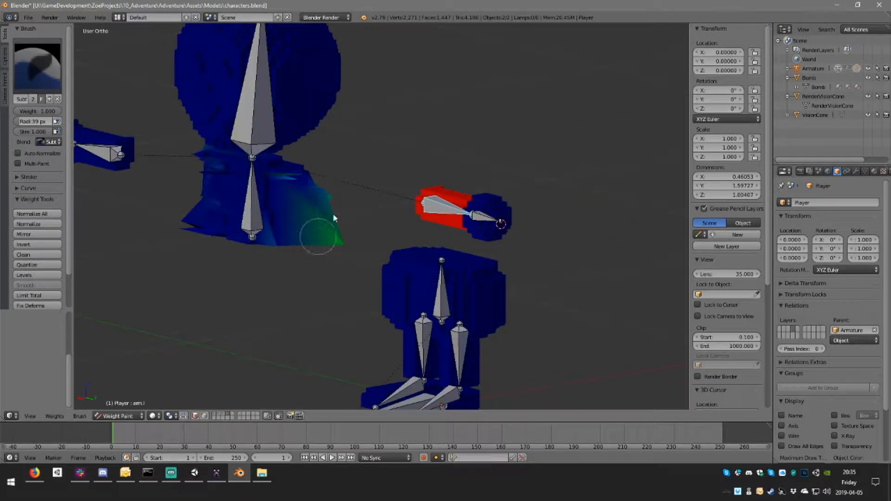
left_click_drag(317, 242, 328, 236)
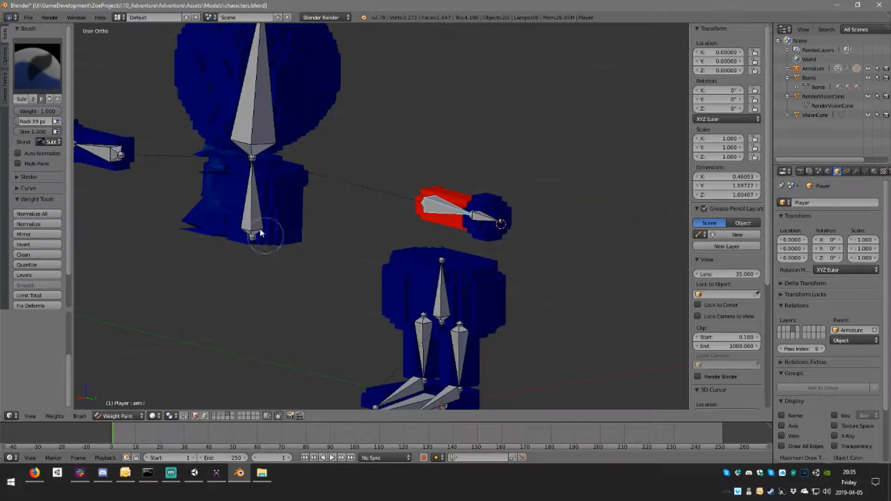
- Subtract the remaining arm.l weight from the other side of the torso and check for stray vertices
middle_click_drag(267, 220, 252, 264)
middle_click_drag(150, 201, 516, 200)
left_click_drag(515, 201, 512, 247)
middle_click_drag(627, 260, 541, 269)
middle_click_drag(490, 291, 274, 247)
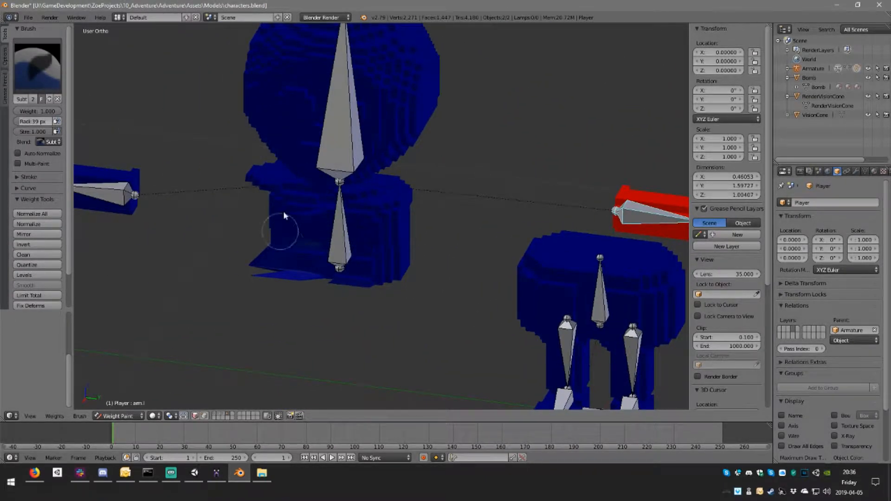
middle_click_drag(298, 240, 347, 224)
scroll(347, 224, "up", 4)
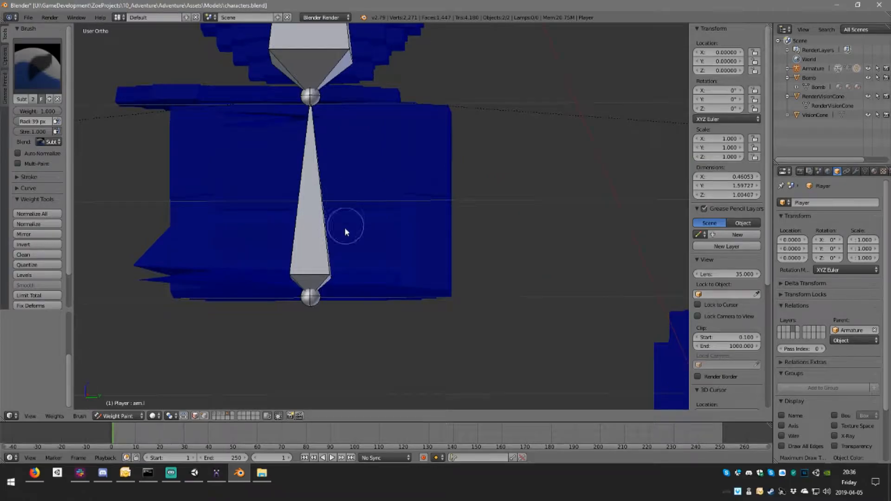
- Switch to wireframe shading, select the arm.r bone and subtract its weight from the whole torso
key("z")
middle_click_drag(217, 224, 262, 242)
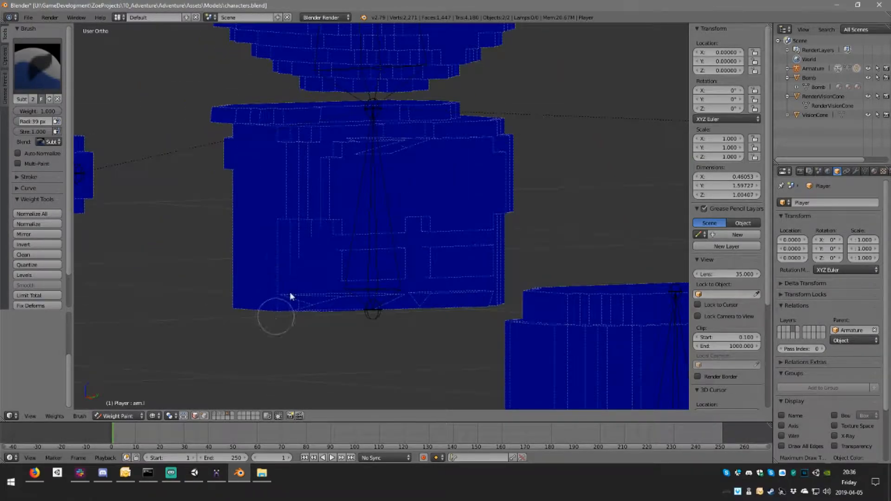
middle_click_drag(361, 287, 323, 199)
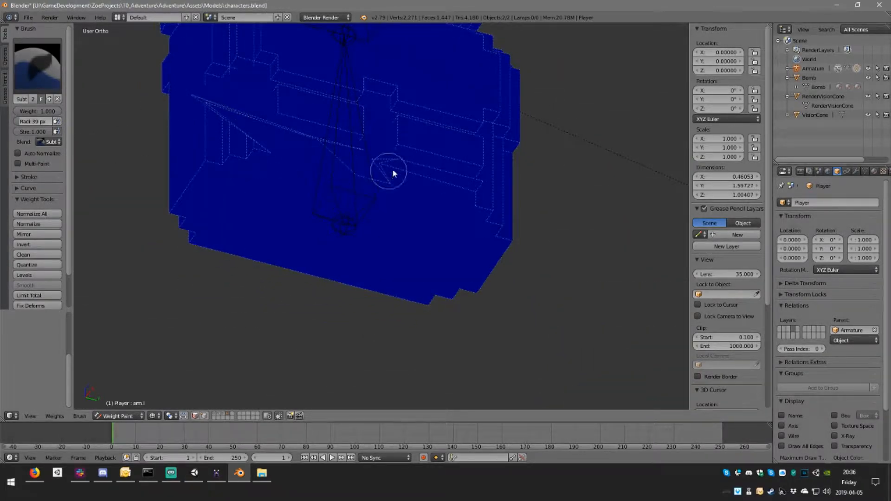
middle_click_drag(392, 159, 466, 191)
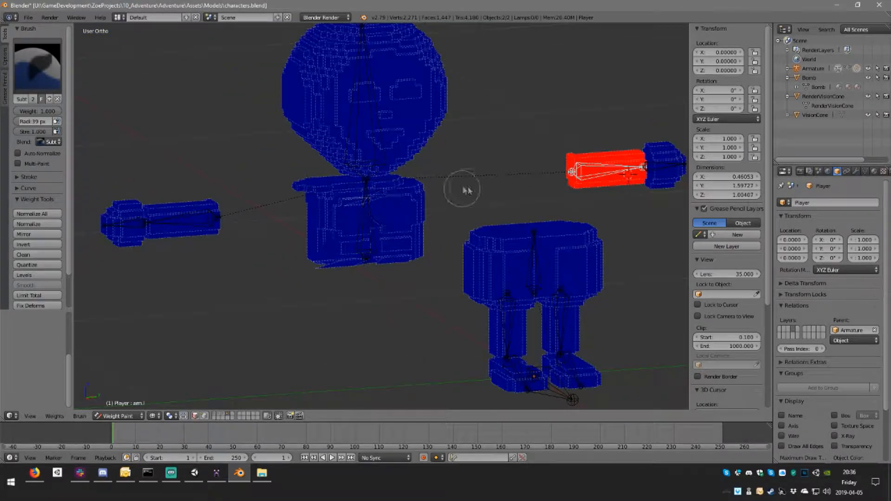
right_click(162, 218)
mouse_move(302, 186)
left_mouse_down()
mouse_move(353, 184)
mouse_move(332, 254)
mouse_move(369, 278)
left_mouse_up()
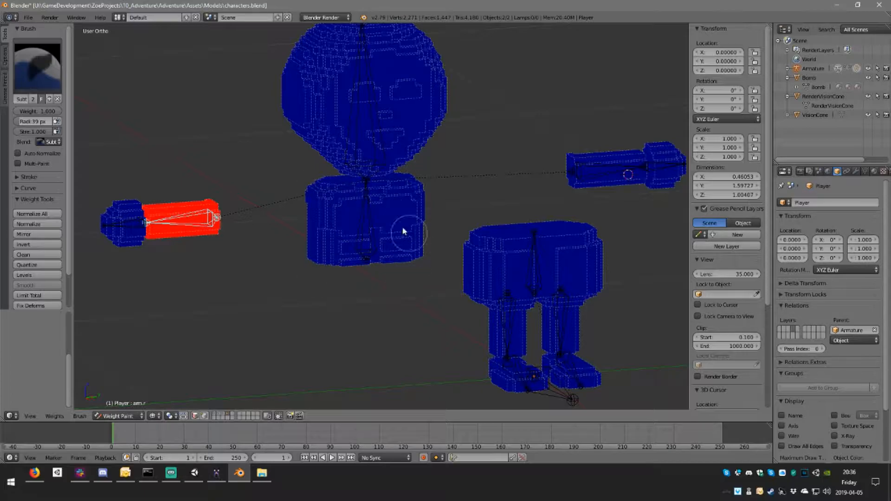
- Examine the torso from several sides for vertices still influenced by the arms
mouse_move(358, 210)
middle_mouse_down()
mouse_move(408, 225)
mouse_move(419, 272)
middle_mouse_up()
mouse_move(403, 237)
middle_mouse_down()
mouse_move(365, 205)
mouse_move(449, 186)
middle_mouse_up()
mouse_move(347, 153)
middle_mouse_down()
mouse_move(430, 190)
mouse_move(515, 163)
middle_mouse_up()
scroll(358, 143, "down", 6)
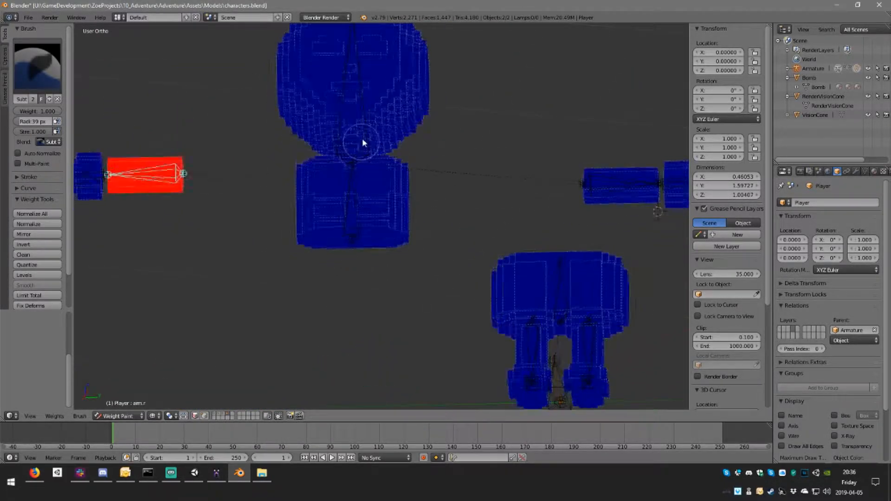
scroll(328, 200, "up", 4)
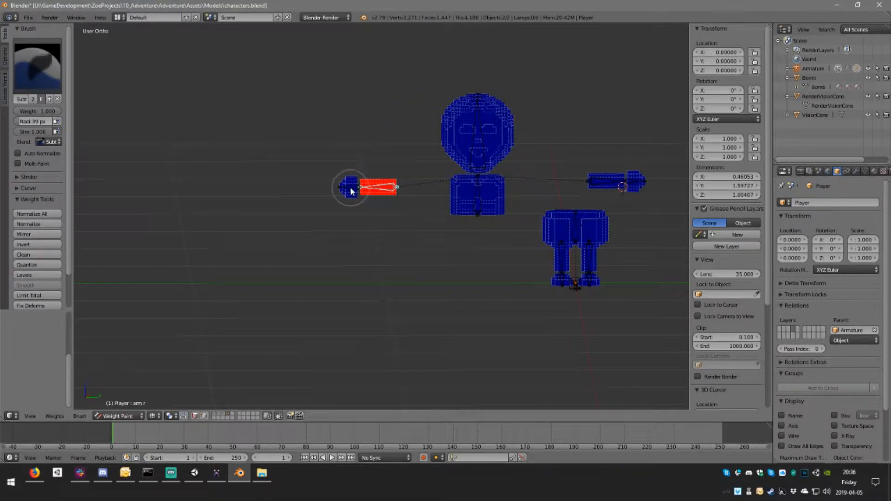
scroll(372, 188, "up", 6)
middle_click_drag(295, 127, 526, 156)
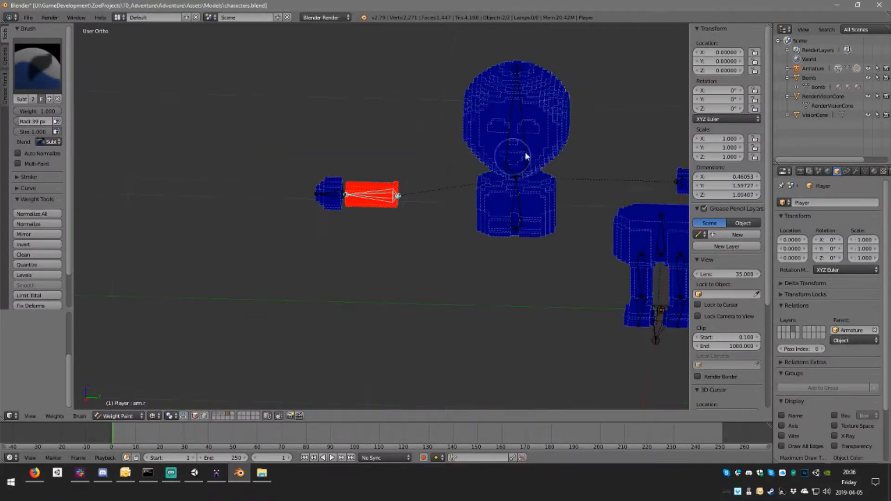
- Select the hips bone, then the leg.l bone, to examine their weights on the shorts and leg
middle_click_drag(650, 172, 302, 180, "shift")
right_click(394, 177, "ctrl")
middle_click_drag(393, 178, 397, 119)
right_click(373, 168, "ctrl")
right_click(348, 186, "ctrl")
scroll(340, 190, "up", 5)
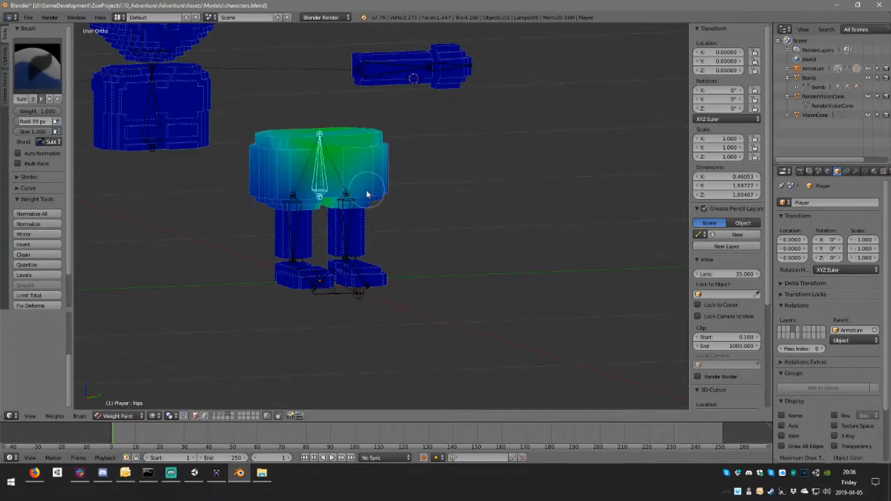
right_click(318, 195, "ctrl")
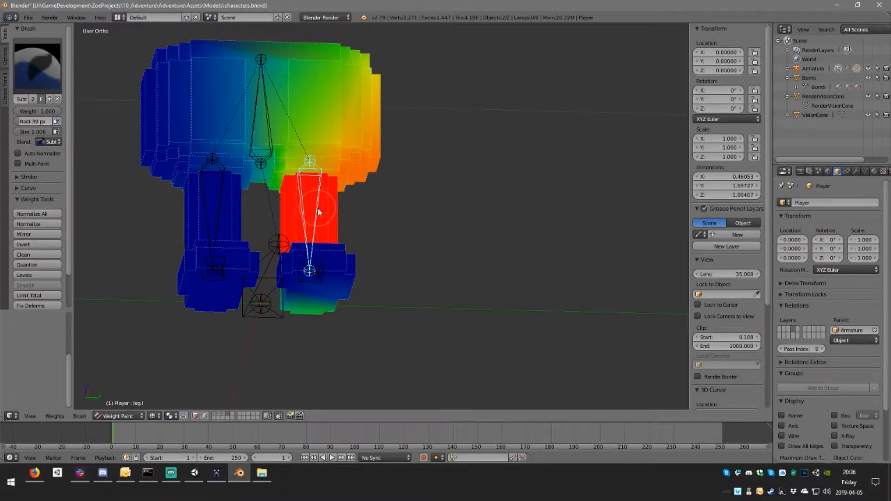
- Move the leg.l bone, then the leg.r bone, down and away from the shorts to separate the legs from the body
scroll(318, 195, "down", 5)
key("g")
left_click(414, 311)
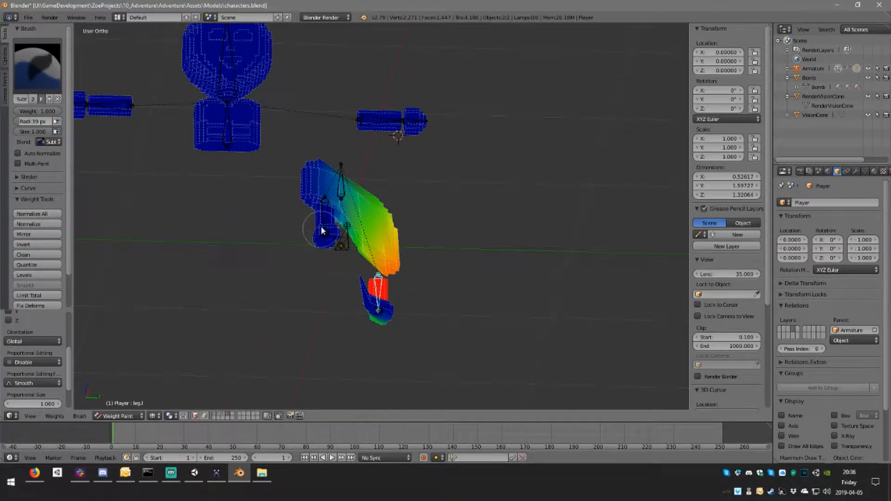
right_click(325, 219, "ctrl")
key("g")
left_click(322, 300)
- Subtract the leg.r weight from the main body of the shorts
scroll(368, 200, "up", 4)
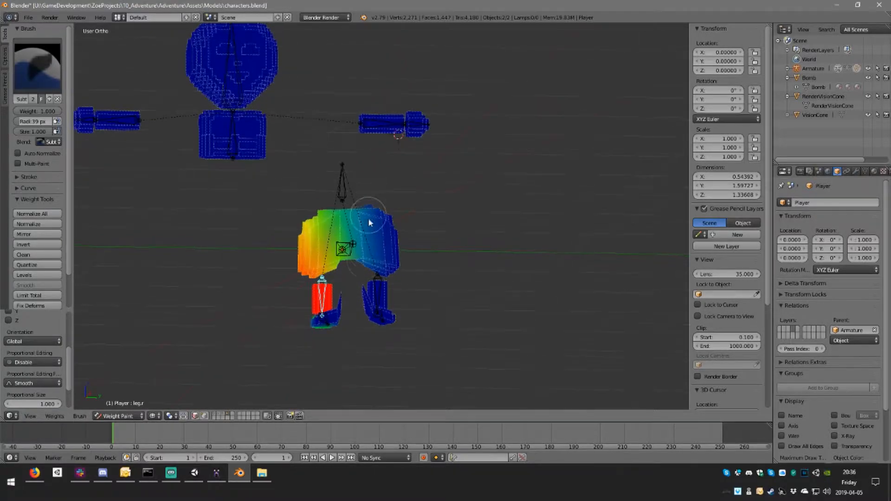
left_click_drag(301, 190, 310, 106)
mouse_move(310, 135)
middle_mouse_down()
mouse_move(314, 151)
mouse_move(386, 135)
middle_mouse_up()
mouse_move(386, 135)
left_mouse_down()
mouse_move(398, 113)
mouse_move(378, 61)
mouse_move(377, 130)
mouse_move(394, 153)
mouse_move(404, 139)
mouse_move(380, 123)
left_mouse_up()
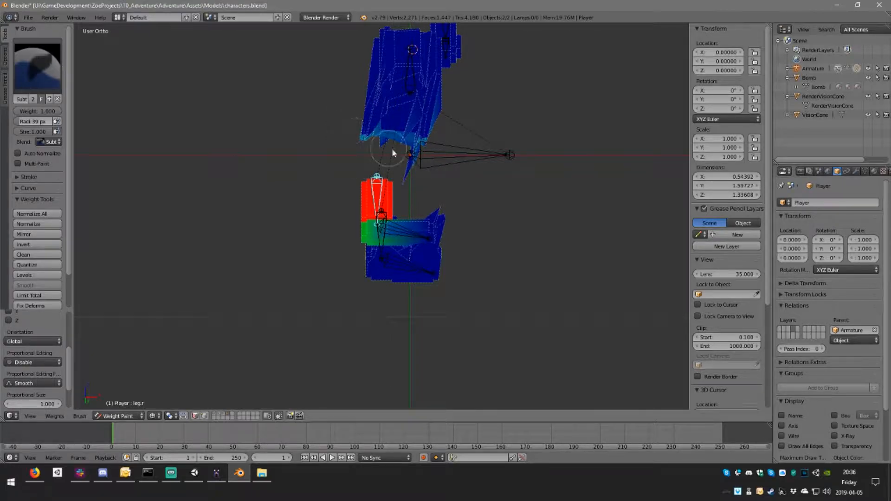
middle_click_drag(424, 93, 310, 158)
mouse_move(321, 52)
left_mouse_down()
mouse_move(390, 77)
mouse_move(342, 54)
mouse_move(365, 56)
left_mouse_up()
- Subtract the remaining leg.r weight from the lower edge of the shorts
middle_click_drag(365, 57, 366, 145)
scroll(362, 97, "up", 2)
left_click_drag(348, 115, 346, 118)
mouse_move(364, 70)
middle_mouse_down("shift")
mouse_move(354, 215)
mouse_move(274, 177)
mouse_move(461, 218)
middle_mouse_up("shift")
scroll(355, 215, "up", 3)
mouse_move(414, 212)
left_mouse_down()
mouse_move(385, 193)
mouse_move(392, 186)
left_mouse_up()
- Examine the shorts from several sides for stray leg.r weight, and select leg.l to check its influence too
middle_click_drag(452, 160, 592, 148)
middle_click_drag(634, 89, 404, 251)
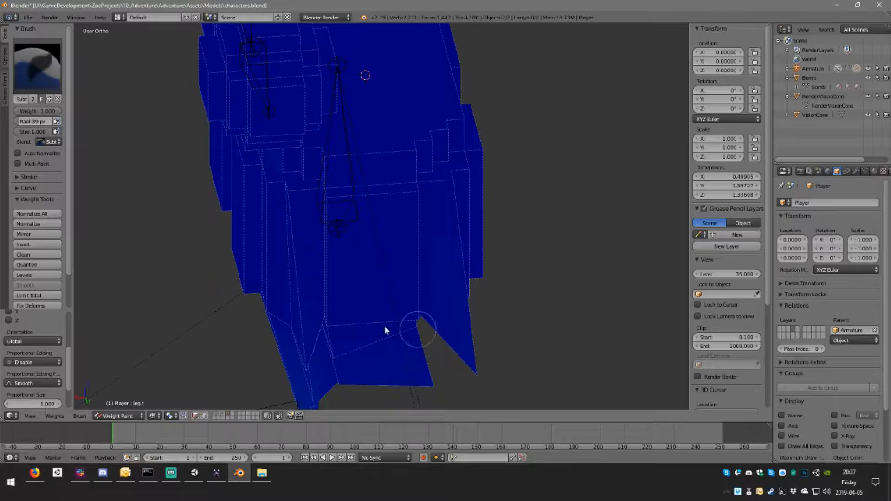
middle_click_drag(328, 364, 352, 176)
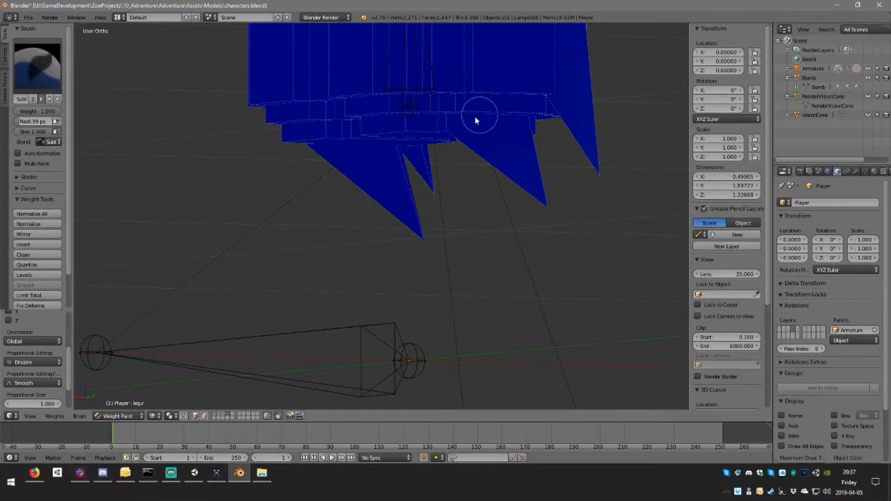
middle_click_drag(488, 117, 367, 154)
middle_click_drag(444, 93, 370, 212)
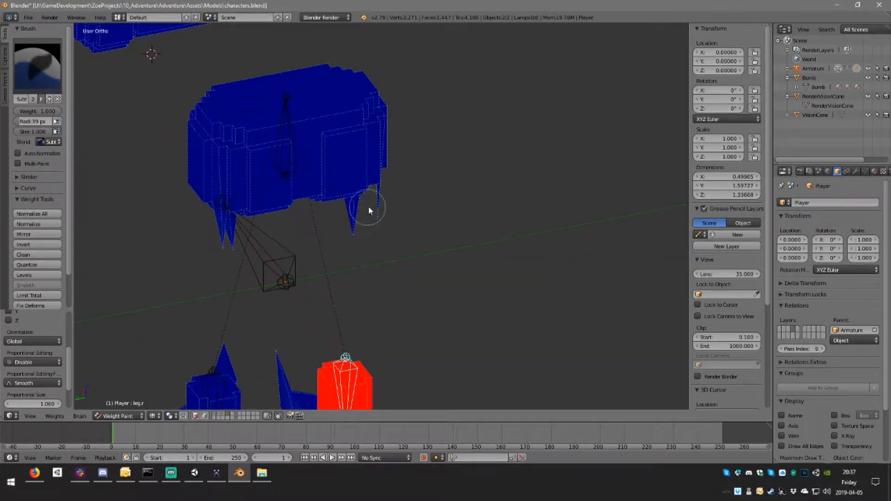
middle_click_drag(357, 93, 563, 349)
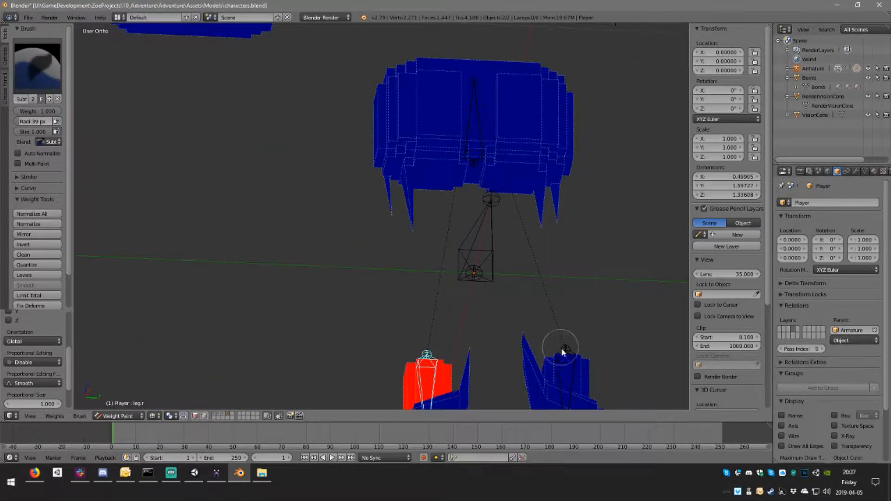
right_click(572, 370)
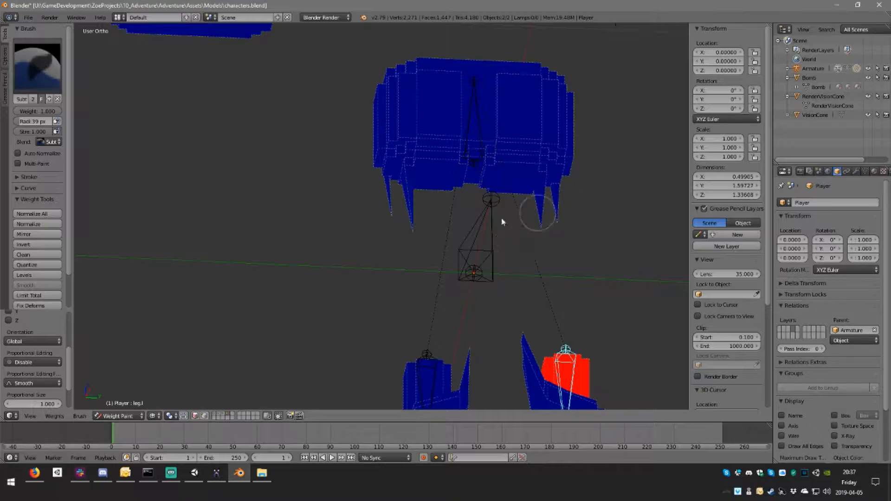
middle_click_drag(526, 163, 508, 212)
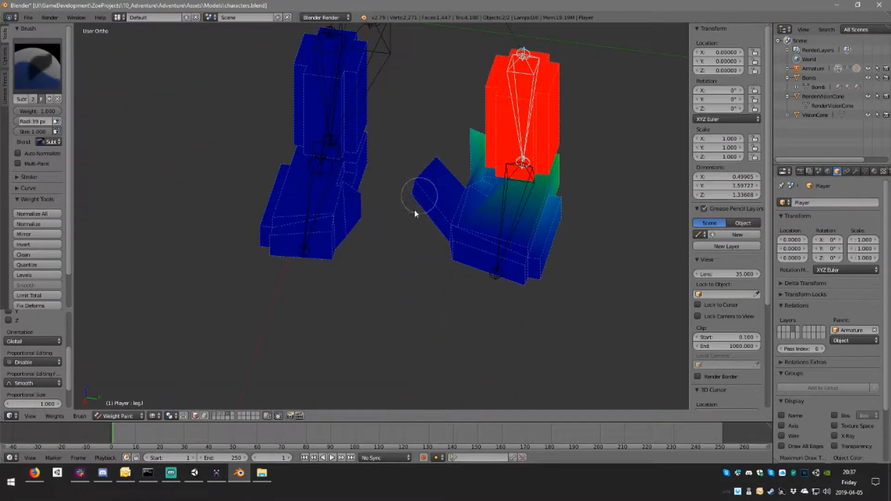
- Try to subtract the leg.l weight from the foot below it, and undo the strokes
middle_click_drag(448, 166, 364, 124)
left_click_drag(364, 124, 370, 138)
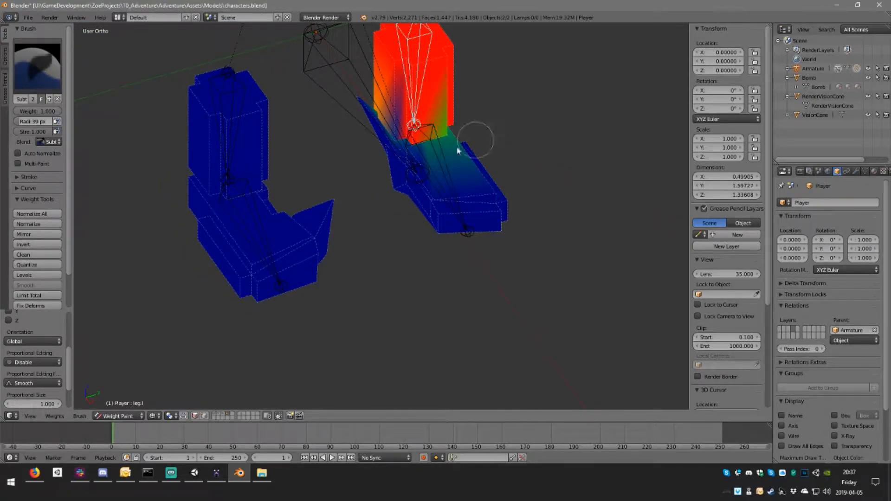
middle_click_drag(412, 166, 579, 261)
mouse_move(579, 261)
left_mouse_down()
mouse_move(585, 253)
mouse_move(623, 267)
left_mouse_up()
key("ctrl+z")
key("ctrl+z")
key("ctrl+z")
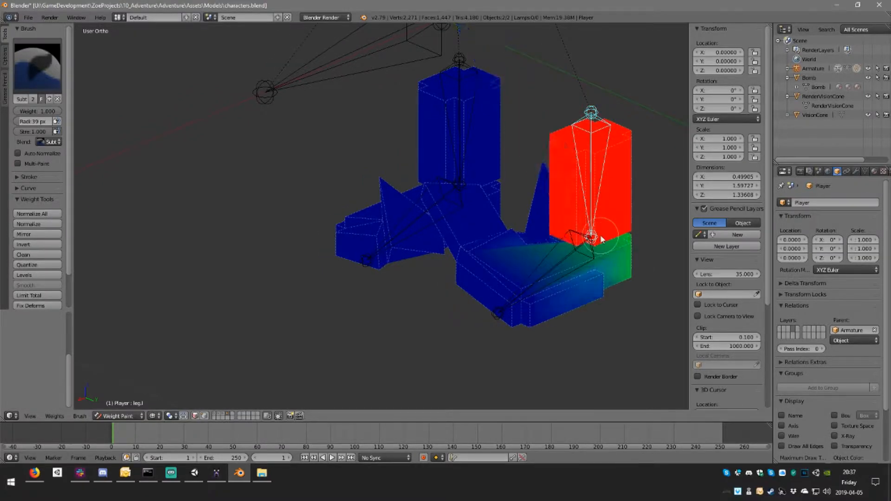
- Subtract the leg.l weight from the outer side of the foot
middle_click_drag(615, 292, 543, 266)
mouse_move(551, 332)
middle_mouse_down()
mouse_move(536, 254)
mouse_move(497, 370)
mouse_move(492, 225)
middle_mouse_up()
scroll(469, 235, "up", 4)
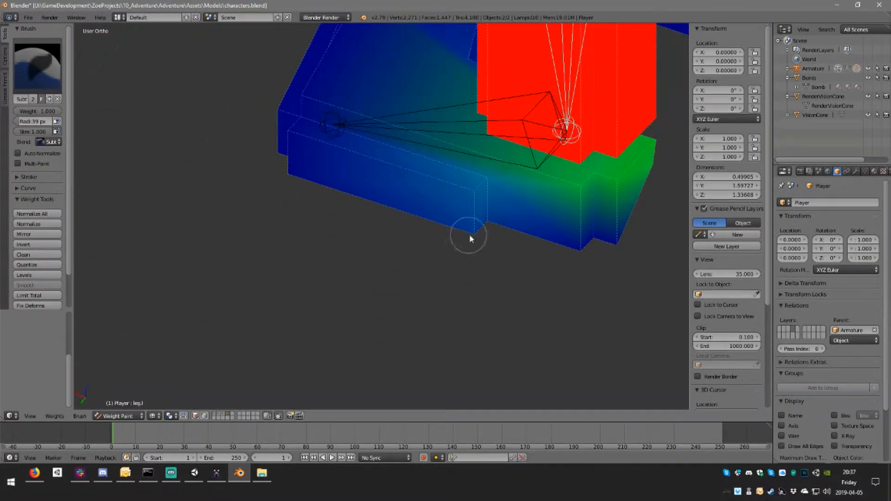
mouse_move(468, 181)
left_mouse_down()
mouse_move(513, 207)
mouse_move(297, 106)
left_mouse_up()
mouse_move(488, 174)
left_mouse_down()
mouse_move(609, 192)
mouse_move(598, 180)
mouse_move(618, 194)
left_mouse_up()
mouse_move(618, 194)
middle_mouse_down()
mouse_move(541, 215)
mouse_move(533, 237)
middle_mouse_up()
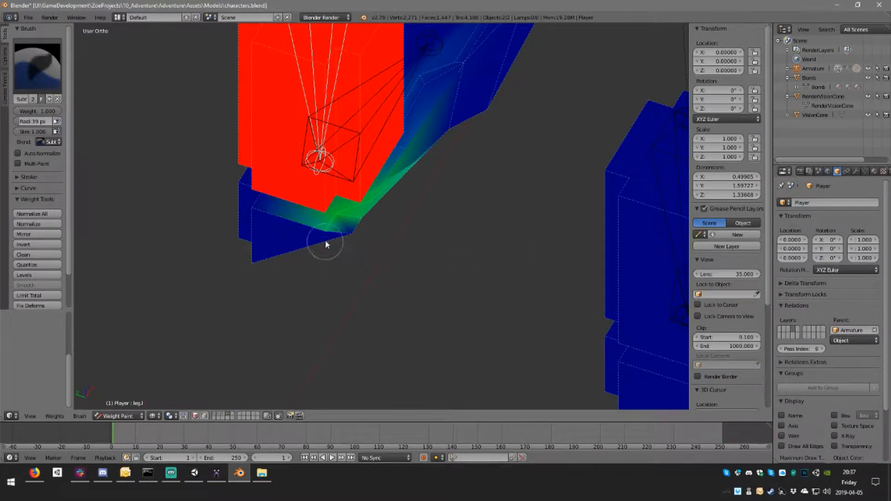
- Reduce the brush radius to 9 px and subtract the leg.l weight from the heel and underside of the foot
scroll(369, 264, "up", 2)
middle_click_drag(398, 237, 477, 301, "shift")
scroll(457, 297, "up", 3)
key("f")
left_click(389, 278)
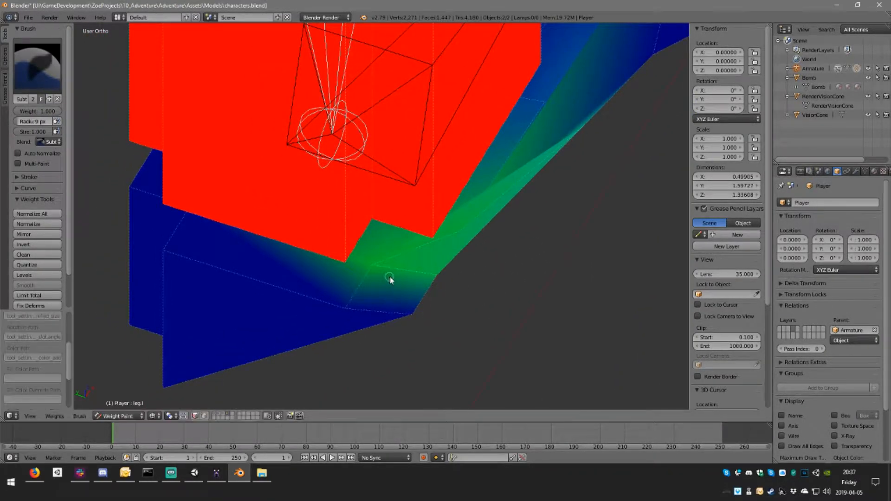
left_click_drag(377, 263, 438, 277)
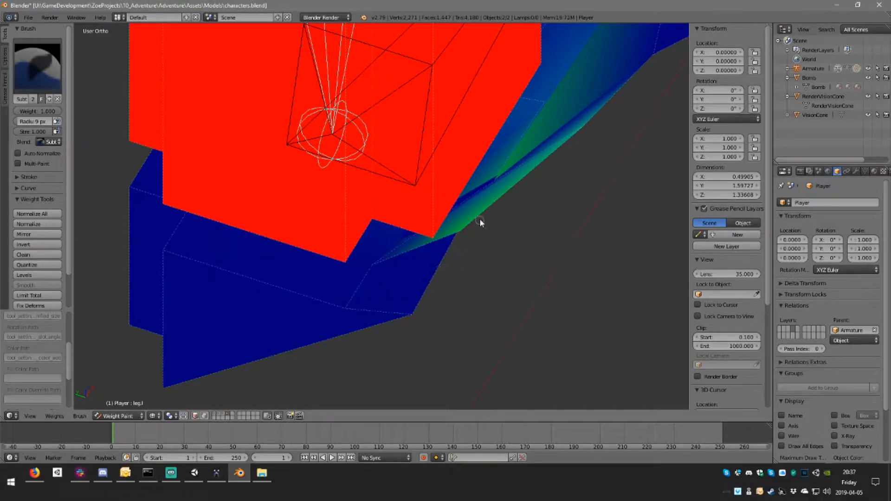
middle_click_drag(522, 205, 520, 185)
left_click_drag(425, 195, 437, 182)
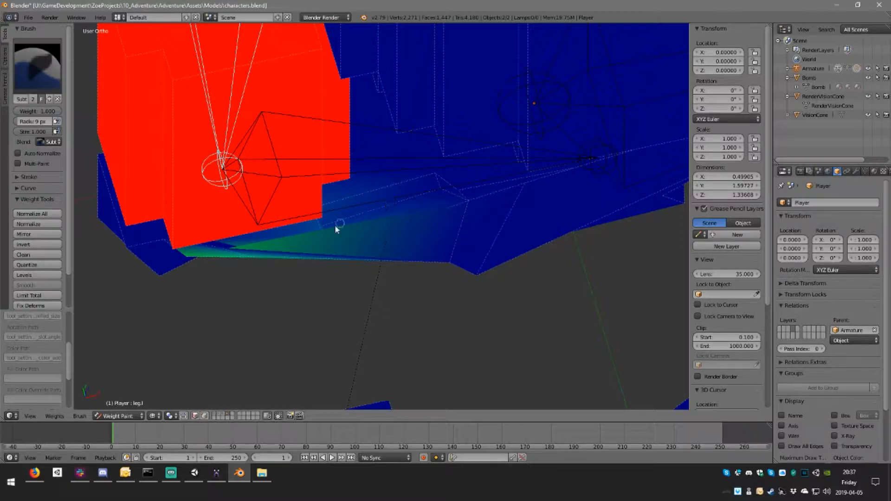
left_click_drag(342, 227, 325, 233)
middle_click_drag(430, 182, 352, 274)
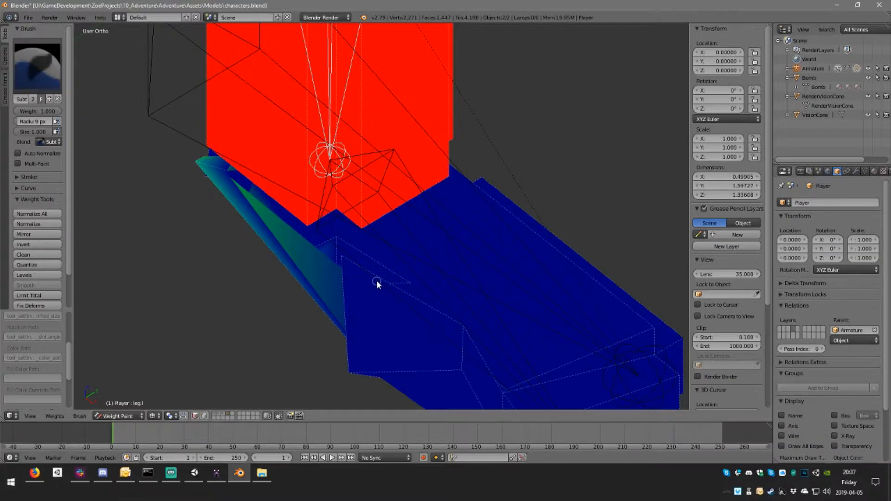
- Select the leg.r bone to check its weight on the leg and foot
scroll(377, 283, "down", 5)
middle_click_drag(380, 265, 351, 255)
scroll(290, 215, "down", 5)
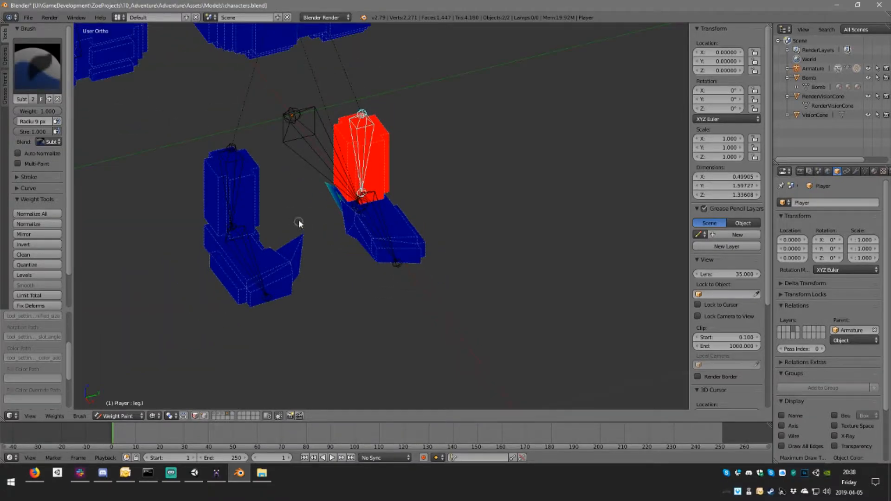
right_click(315, 211)
scroll(302, 198, "up", 6)
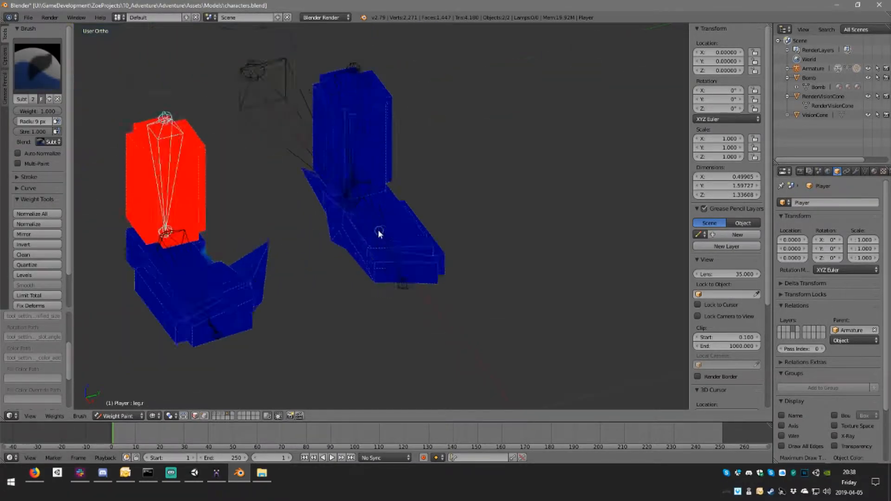
- Select the foot.l bone and switch to the Add brush
right_click(373, 220)
mouse_move(339, 213)
middle_mouse_down()
mouse_move(463, 205)
mouse_move(505, 173)
mouse_move(416, 221)
mouse_move(448, 227)
mouse_move(413, 204)
middle_mouse_up()
scroll(447, 226, "down", 3)
left_click(26, 68)
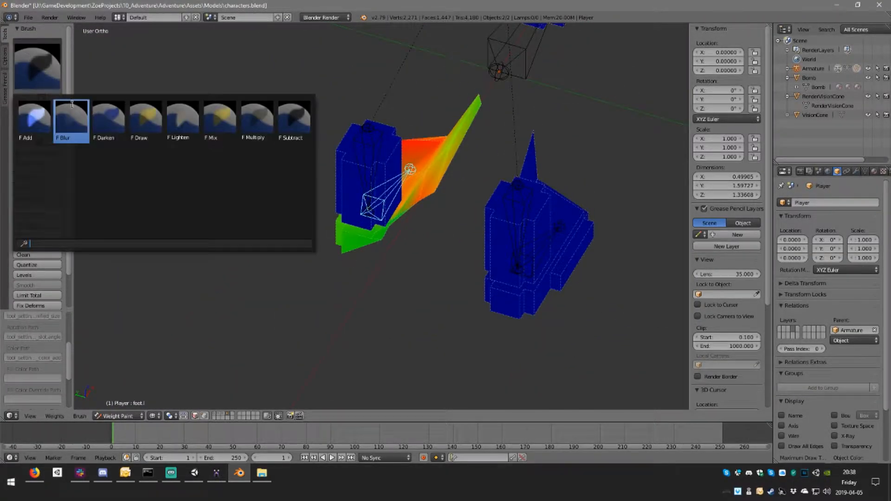
left_click(34, 119)
- Add foot.l weight to the stretched vertices on the inner side and front of the foot
scroll(437, 166, "up", 2)
left_click_drag(517, 40, 521, 48)
mouse_move(512, 84)
left_mouse_down()
mouse_move(465, 122)
mouse_move(459, 160)
mouse_move(492, 93)
mouse_move(459, 175)
left_mouse_up()
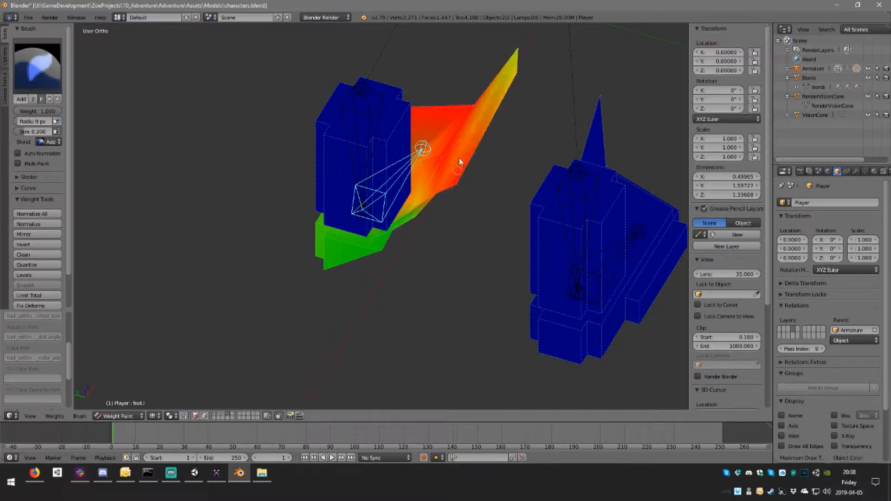
mouse_move(515, 135)
middle_mouse_down()
mouse_move(492, 324)
mouse_move(394, 334)
middle_mouse_up()
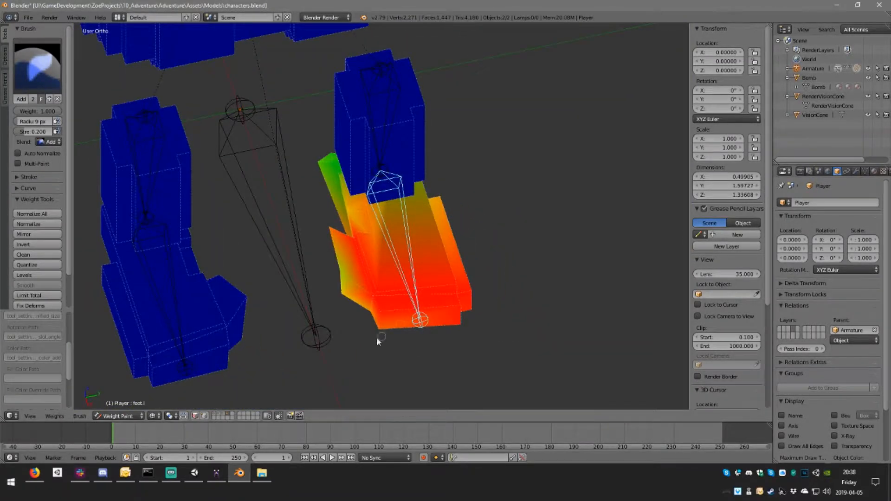
left_click_drag(346, 294, 327, 273)
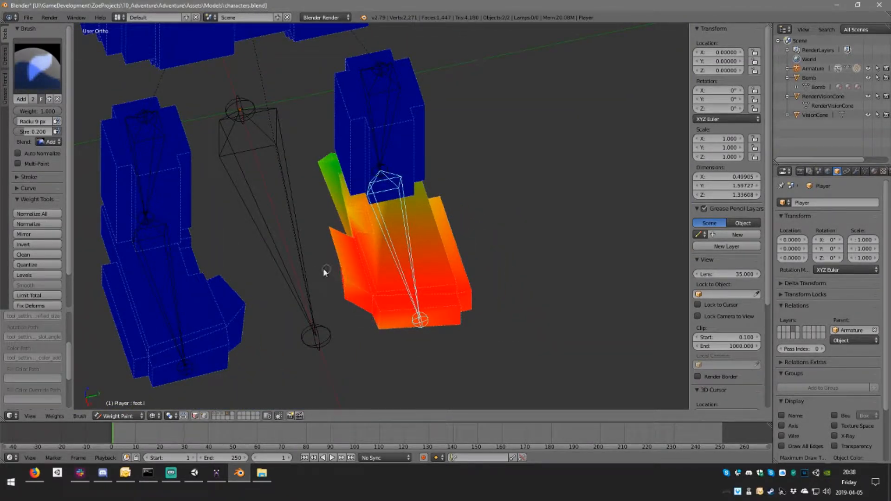
- Add foot.l weight to the heel and inner sole vertices, raising the brush strength to 1.000
mouse_move(325, 166)
middle_mouse_down()
mouse_move(313, 193)
mouse_move(448, 219)
middle_mouse_up()
scroll(353, 251, "up", 5)
left_click_drag(392, 165, 330, 214)
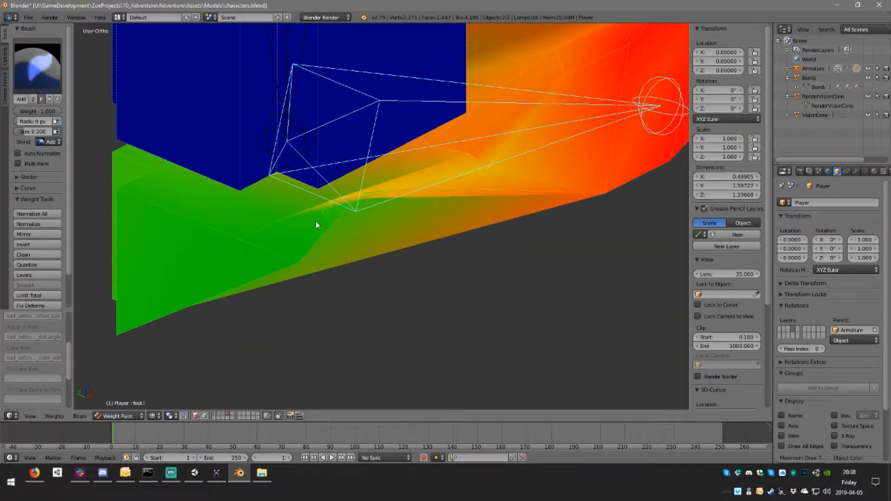
left_click_drag(298, 259, 290, 287)
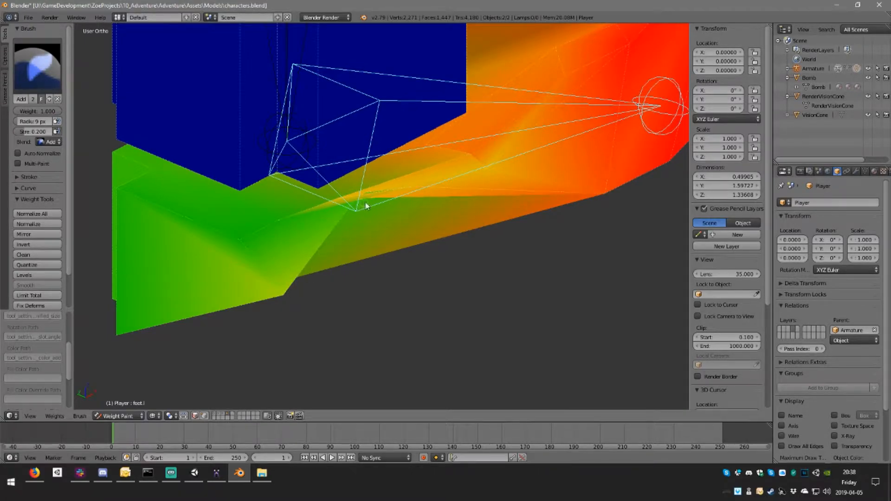
middle_click_drag(363, 207, 211, 174)
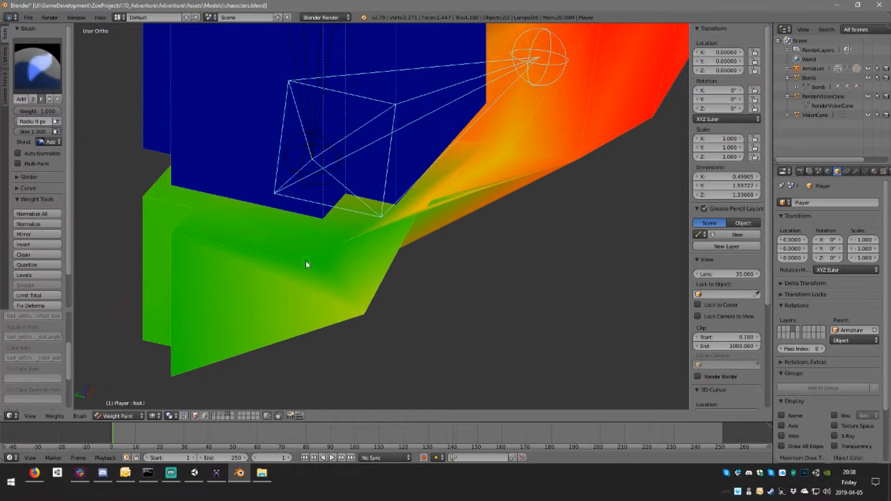
mouse_move(331, 267)
left_mouse_down()
mouse_move(325, 272)
mouse_move(366, 240)
mouse_move(350, 241)
left_mouse_up()
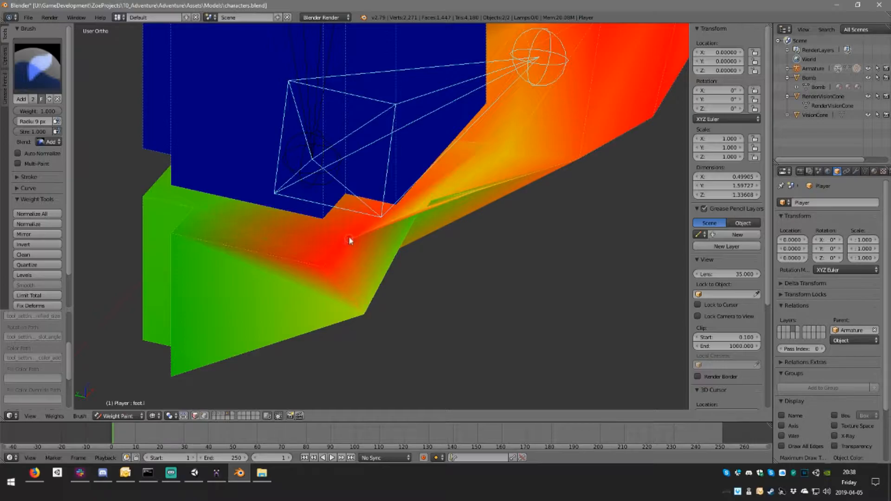
left_click_drag(414, 218, 577, 172)
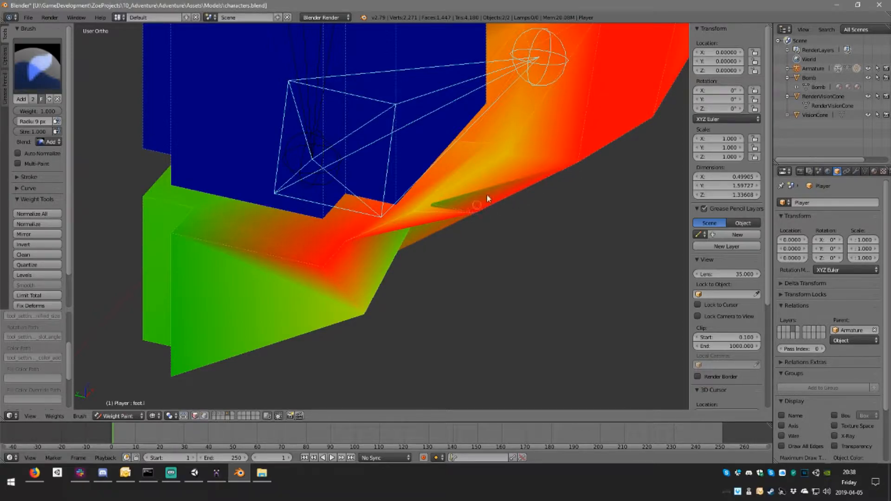
mouse_move(512, 158)
left_mouse_down()
mouse_move(488, 144)
mouse_move(551, 145)
left_mouse_up()
- Add foot.l weight to the vertices along the upper inner side of the foot
middle_click_drag(551, 145, 462, 174)
middle_click_drag(553, 175, 432, 214)
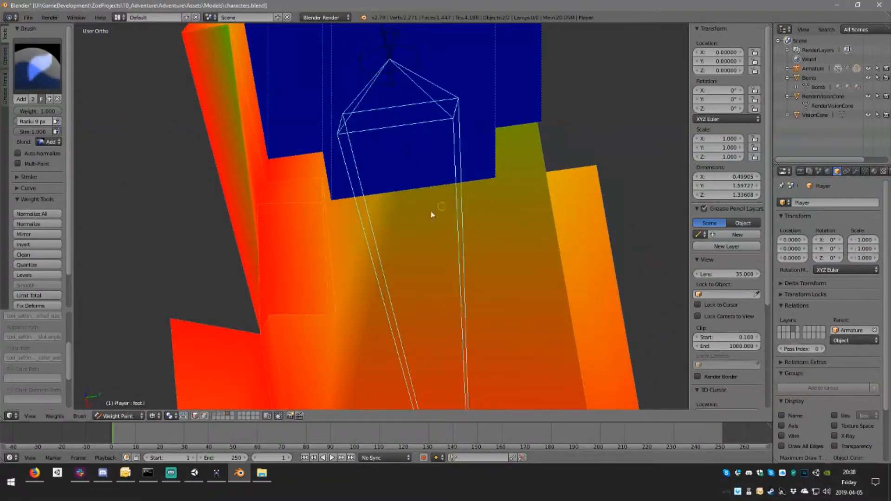
left_click_drag(323, 175, 322, 207)
left_click_drag(327, 304, 329, 310)
mouse_move(351, 314)
middle_mouse_down()
mouse_move(376, 309)
mouse_move(405, 349)
mouse_move(579, 271)
mouse_move(565, 256)
middle_mouse_up()
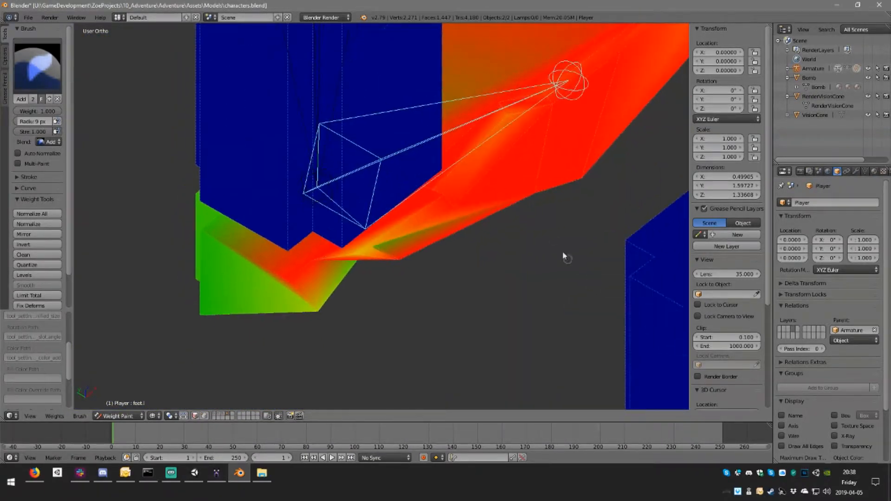
left_click_drag(511, 113, 509, 120)
- Add full foot.l weight to the rest of the heel and the sides of the foot
mouse_move(360, 280)
left_mouse_down()
mouse_move(358, 257)
mouse_move(392, 255)
mouse_move(300, 330)
mouse_move(201, 316)
left_mouse_up()
mouse_move(207, 311)
middle_mouse_down()
mouse_move(267, 293)
mouse_move(342, 292)
middle_mouse_up()
left_click_drag(342, 293, 324, 278)
middle_click_drag(330, 299, 392, 273)
mouse_move(391, 273)
left_mouse_down()
mouse_move(410, 249)
mouse_move(404, 352)
mouse_move(406, 337)
mouse_move(374, 350)
mouse_move(374, 259)
mouse_move(348, 264)
left_mouse_up()
middle_click_drag(348, 265, 327, 239)
mouse_move(327, 239)
left_mouse_down()
mouse_move(294, 239)
mouse_move(284, 313)
mouse_move(313, 298)
mouse_move(256, 281)
left_mouse_up()
mouse_move(256, 281)
middle_mouse_down()
mouse_move(312, 277)
mouse_move(222, 291)
mouse_move(265, 280)
mouse_move(214, 282)
middle_mouse_up()
left_click_drag(214, 281, 230, 292)
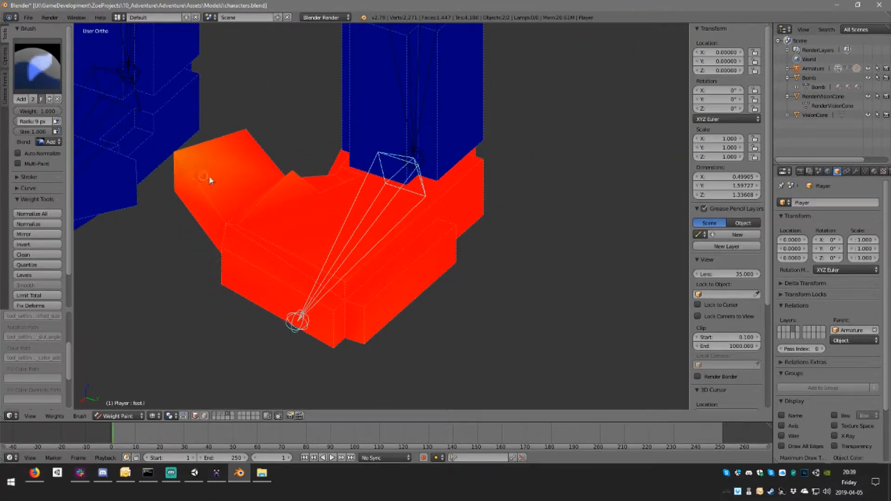
- Add foot.l weight to the last weak vertices on the inner flap and at the back of the foot
middle_click_drag(197, 176, 251, 235)
left_click_drag(251, 235, 254, 266)
mouse_move(268, 245)
middle_mouse_down()
mouse_move(314, 245)
mouse_move(398, 219)
middle_mouse_up()
scroll(407, 191, "up", 3)
scroll(407, 190, "up", 4)
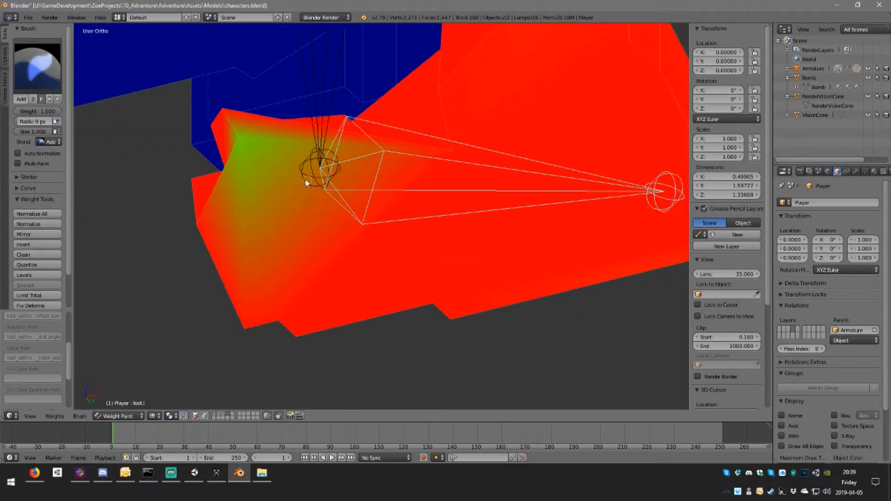
left_click_drag(204, 128, 177, 106)
- Select the leg.l bone to check its remaining weight on the leg and foot
scroll(400, 185, "down", 8)
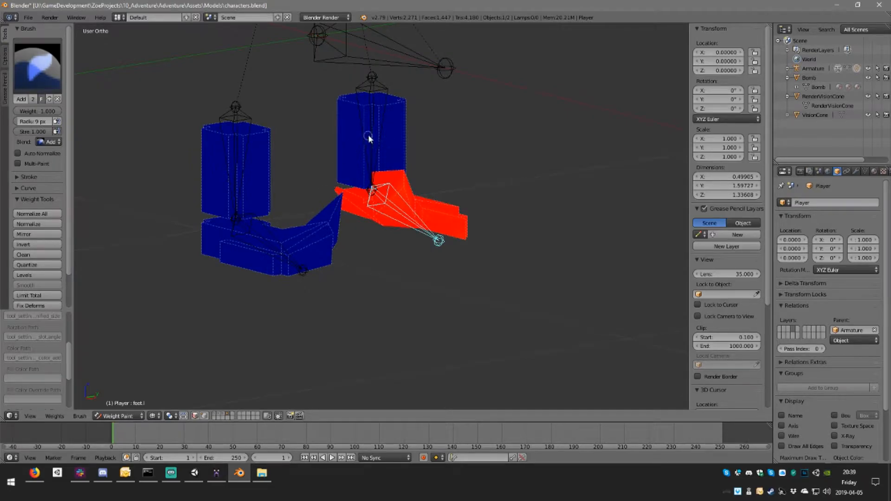
scroll(369, 134, "down", 2)
right_click(376, 125)
scroll(381, 136, "down", 5)
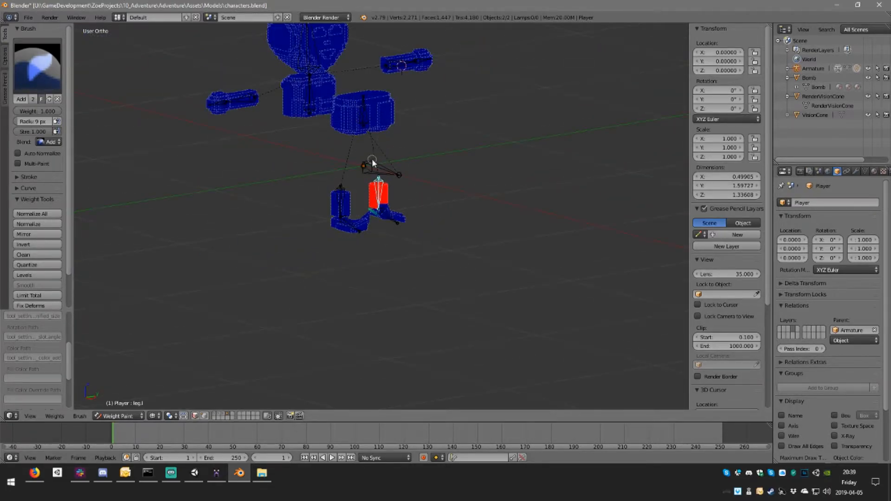
- Select the hips bone and add hips weight to the front and upper edge of the pelvis block
scroll(372, 158, "up", 3)
right_click(350, 55)
middle_click_drag(359, 59, 348, 185)
scroll(342, 153, "up", 6)
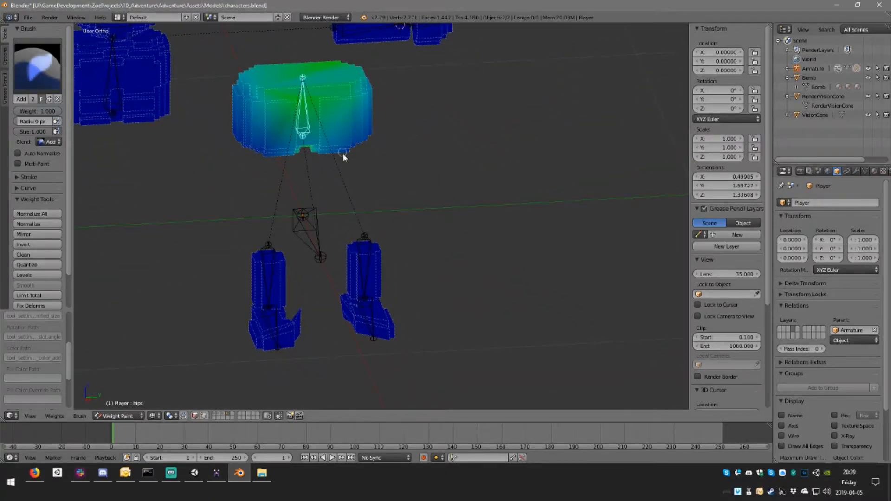
left_click_drag(302, 248, 295, 257)
mouse_move(384, 251)
left_mouse_down()
mouse_move(384, 205)
mouse_move(427, 188)
left_mouse_up()
mouse_move(410, 201)
middle_mouse_down()
mouse_move(424, 212)
mouse_move(261, 185)
mouse_move(356, 185)
mouse_move(267, 205)
middle_mouse_up()
left_click(178, 207)
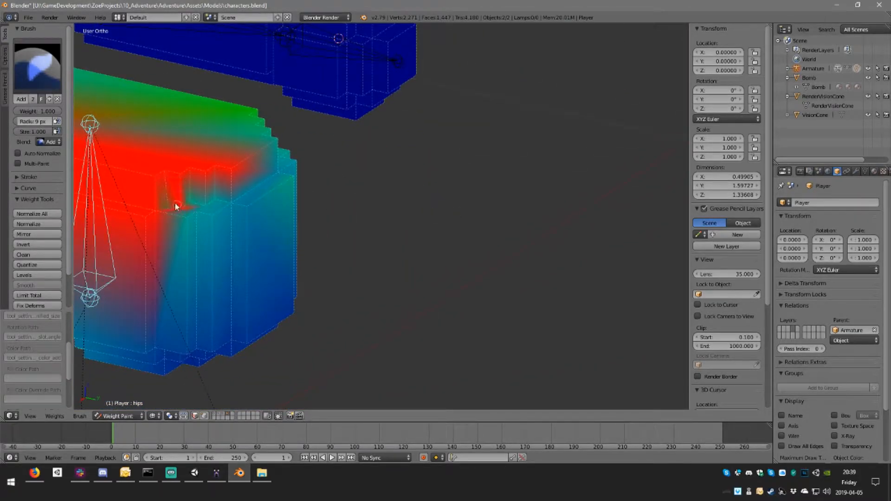
left_click_drag(205, 204, 183, 211)
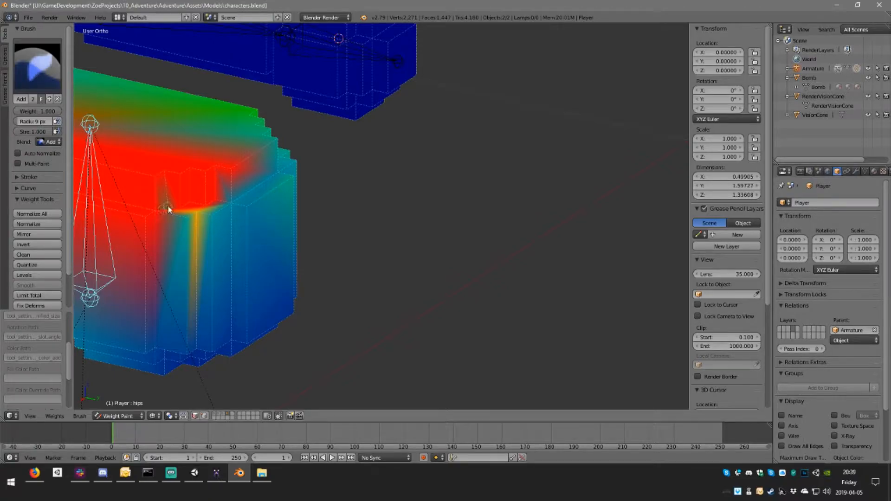
- Enlarge the weight brush radius to 55 px and add hips weight down the front vertices of the pelvis block
mouse_move(181, 215)
middle_mouse_down()
mouse_move(223, 225)
mouse_move(390, 209)
mouse_move(474, 179)
mouse_move(580, 207)
mouse_move(405, 135)
middle_mouse_up()
middle_click_drag(394, 83, 378, 158, "shift")
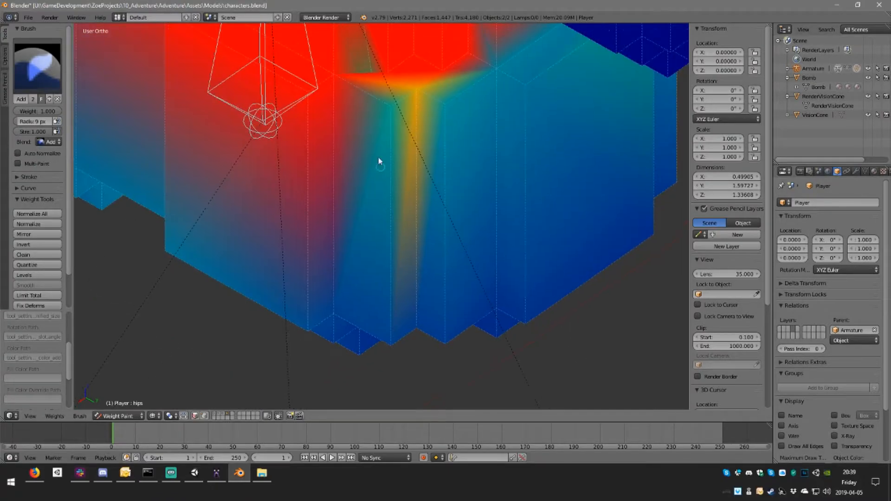
left_click_drag(390, 114, 363, 75)
scroll(378, 111, "down", 4)
left_click(379, 126)
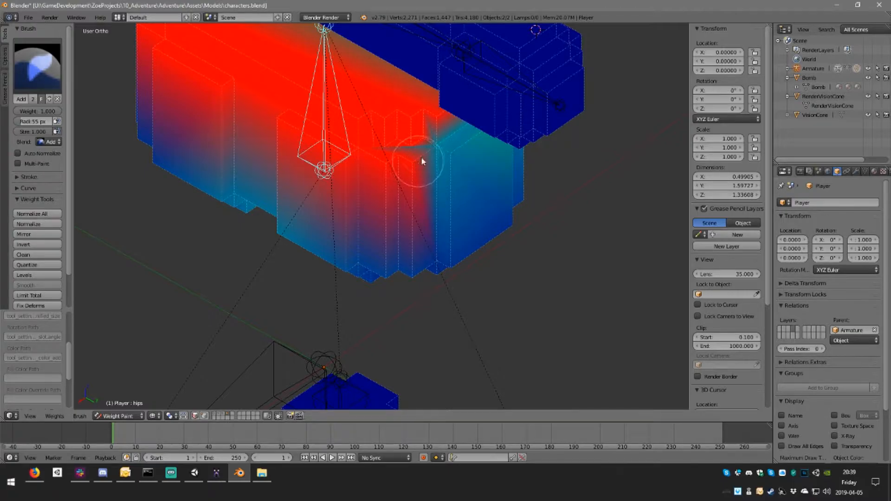
- Add full hips weight to the remaining sides and the stepped underside of the pelvis block
middle_click_drag(463, 176, 416, 164)
left_click_drag(332, 129, 431, 123)
mouse_move(428, 77)
left_mouse_down()
mouse_move(423, 65)
mouse_move(480, 69)
left_mouse_up()
mouse_move(478, 95)
middle_mouse_down()
mouse_move(461, 107)
mouse_move(510, 117)
mouse_move(530, 182)
mouse_move(492, 143)
middle_mouse_up()
mouse_move(493, 141)
left_mouse_down()
mouse_move(343, 140)
mouse_move(403, 141)
left_mouse_up()
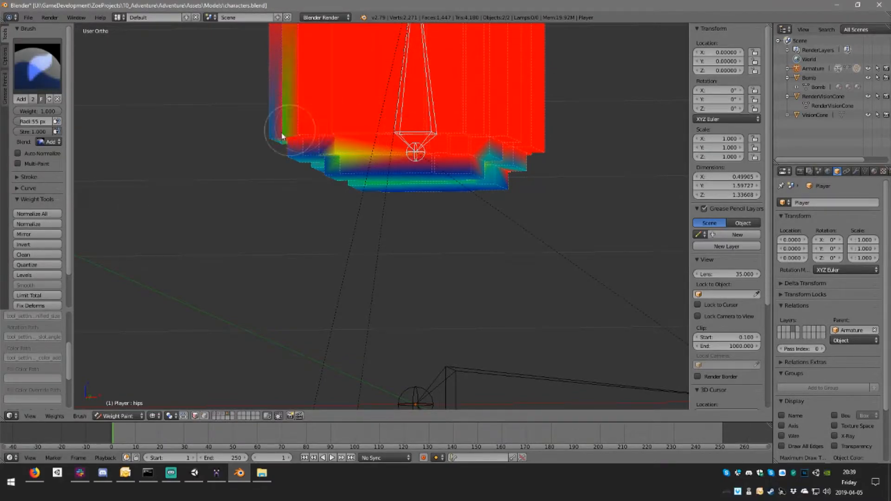
left_click_drag(342, 156, 599, 176)
- Select the leg.r bone and remove its influence from the right foot with the Subtract brush
middle_click_drag(430, 177, 627, 151)
scroll(432, 169, "down", 11)
scroll(404, 260, "up", 2)
middle_click_drag(404, 315, 437, 186, "shift")
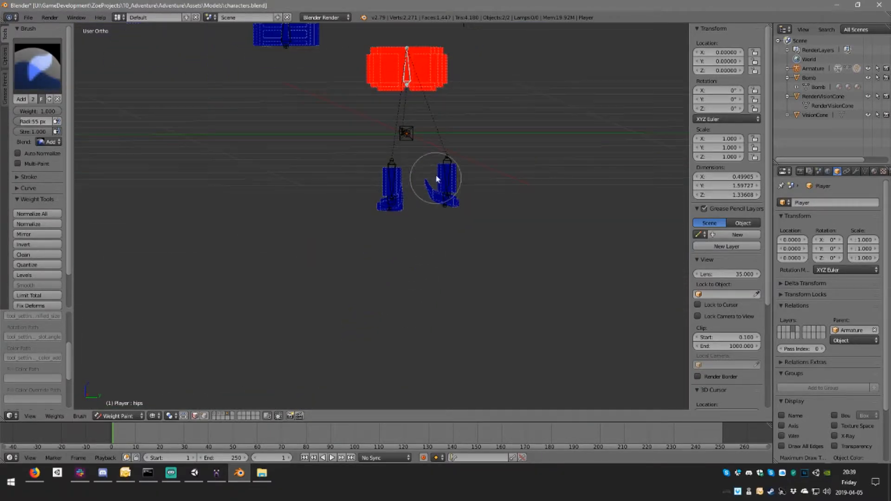
scroll(432, 186, "up", 4)
right_click(406, 133)
right_click(405, 143)
middle_click_drag(406, 134, 614, 88)
scroll(416, 170, "up", 5)
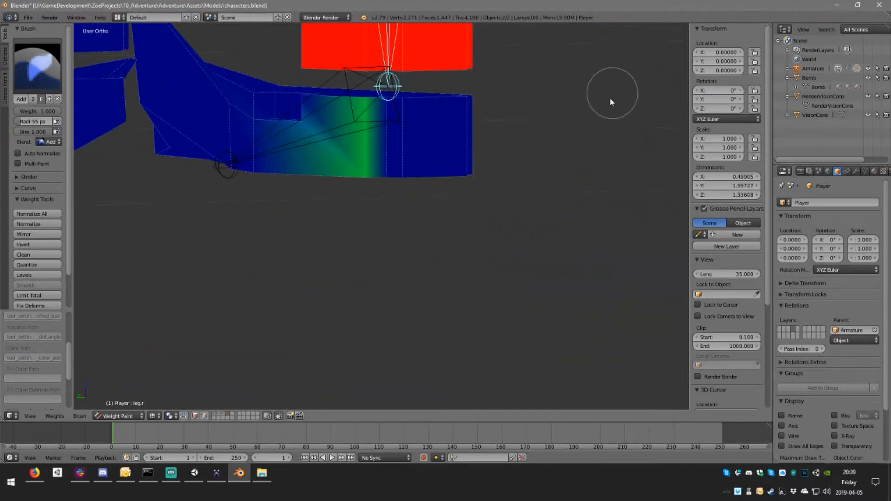
middle_click_drag(409, 168, 400, 175)
left_click(39, 72)
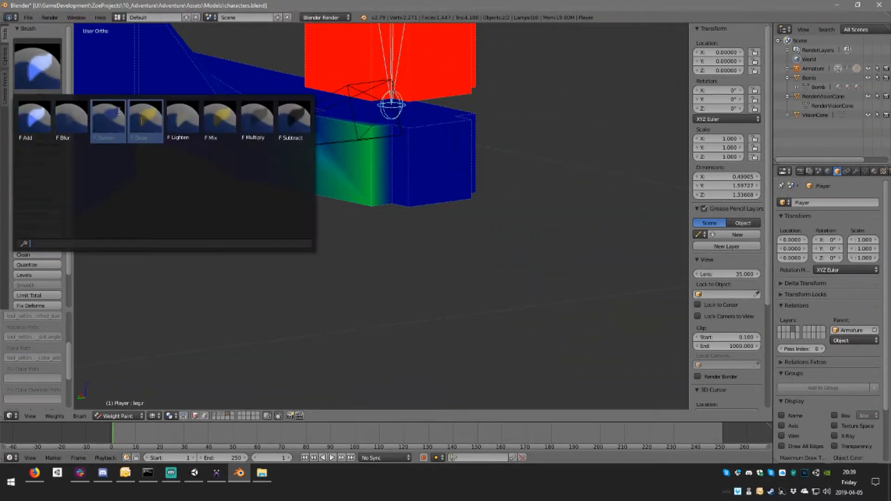
left_click(285, 130)
mouse_move(378, 170)
left_mouse_down()
mouse_move(360, 130)
mouse_move(358, 217)
left_mouse_up()
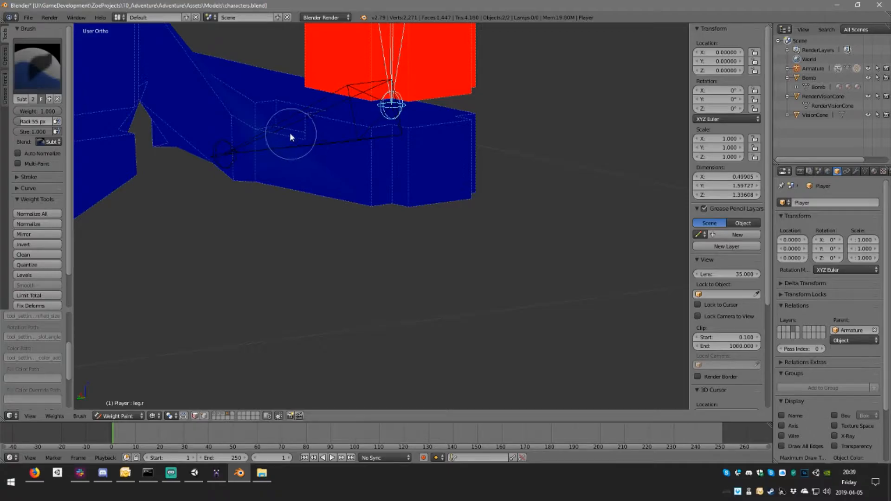
- Select the control bone and subtract its weight from the inner sides of both feet
middle_click_drag(361, 199, 448, 110)
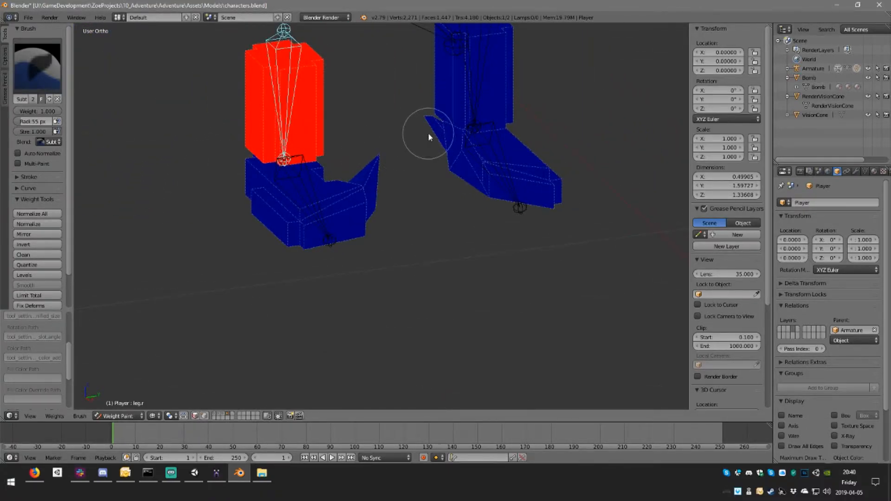
scroll(402, 154, "down", 5)
scroll(382, 200, "up", 5)
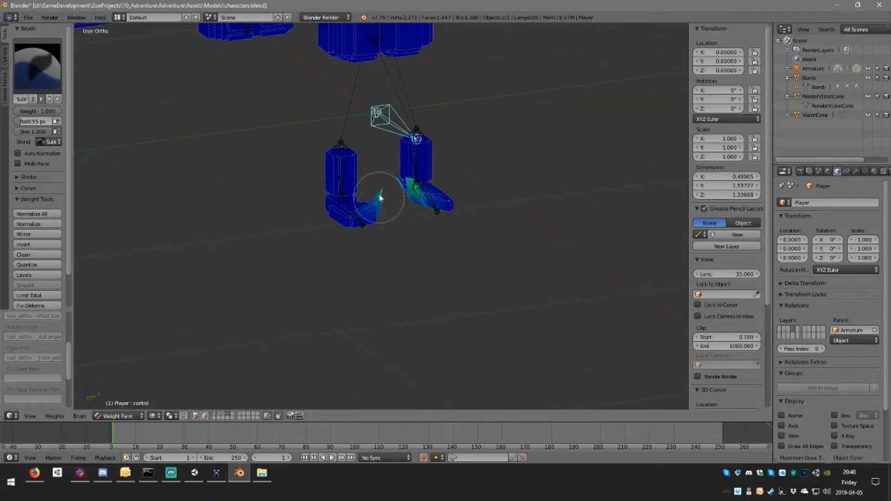
middle_click_drag(445, 235, 364, 214)
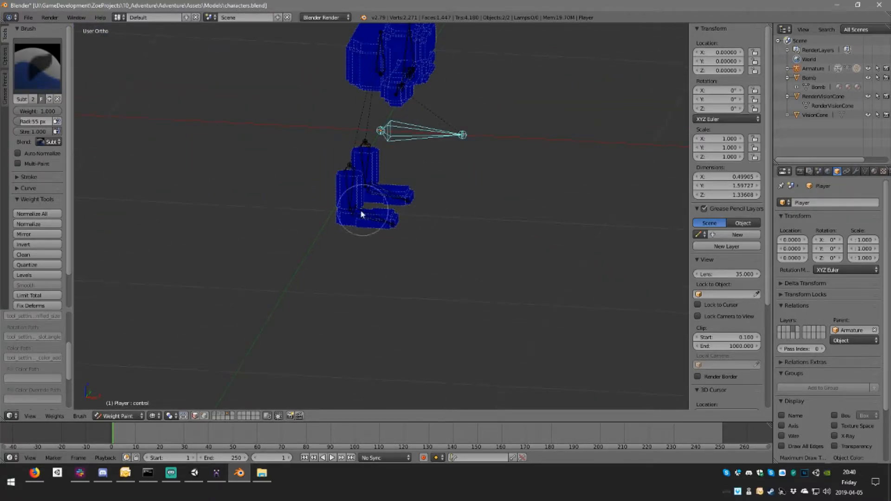
scroll(820, 369, "down", 3)
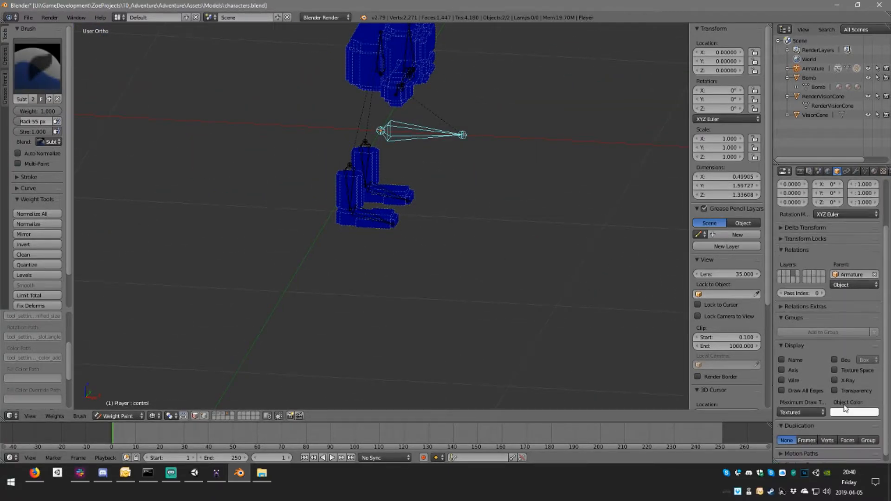
scroll(832, 388, "up", 3)
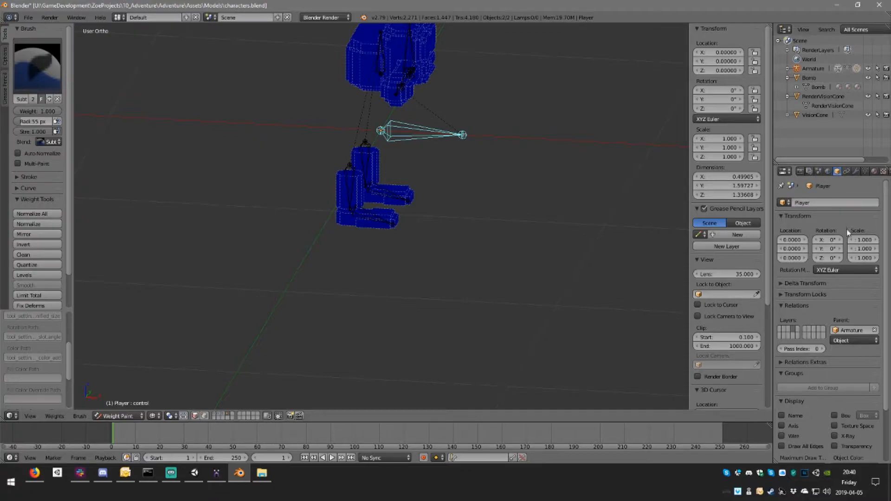
scroll(848, 232, "down", 3)
- Inspect the weights of the foot and leg bones on both legs for stray influence
middle_click_drag(408, 177, 419, 151)
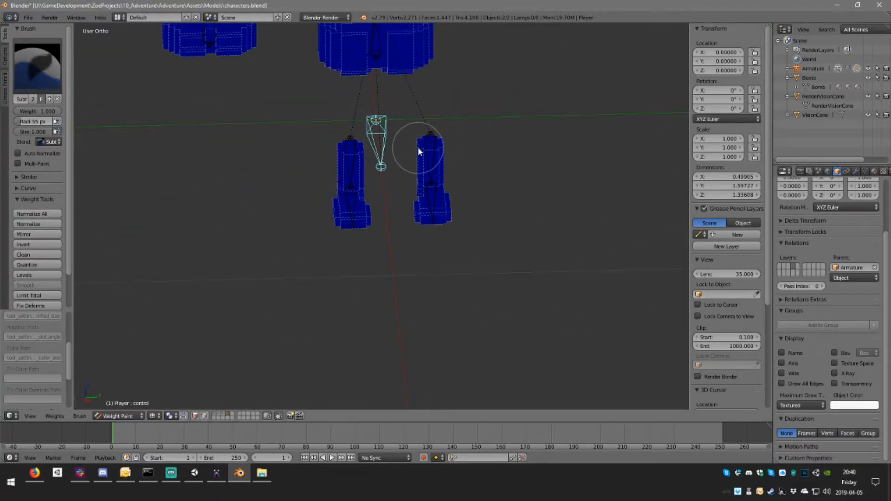
scroll(439, 181, "up", 3)
right_click(473, 192)
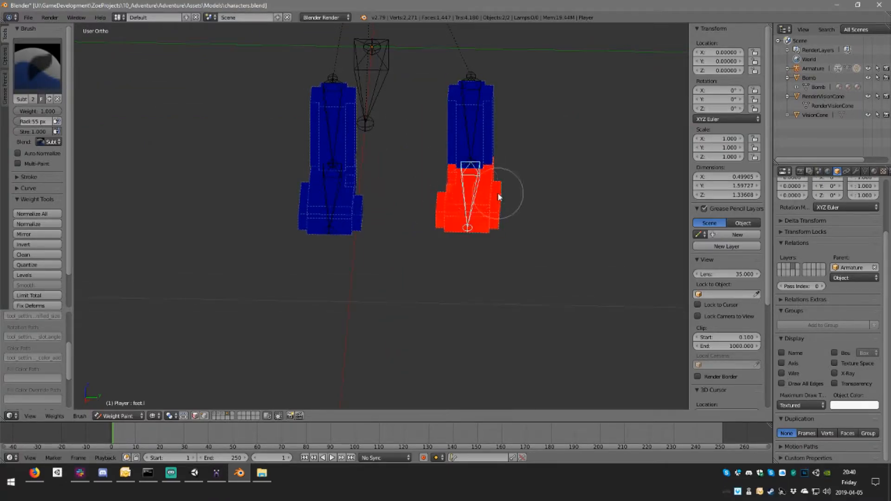
middle_click_drag(499, 194, 408, 190)
right_click(391, 189)
right_click(470, 198)
middle_click_drag(486, 202, 407, 204)
right_click(342, 194)
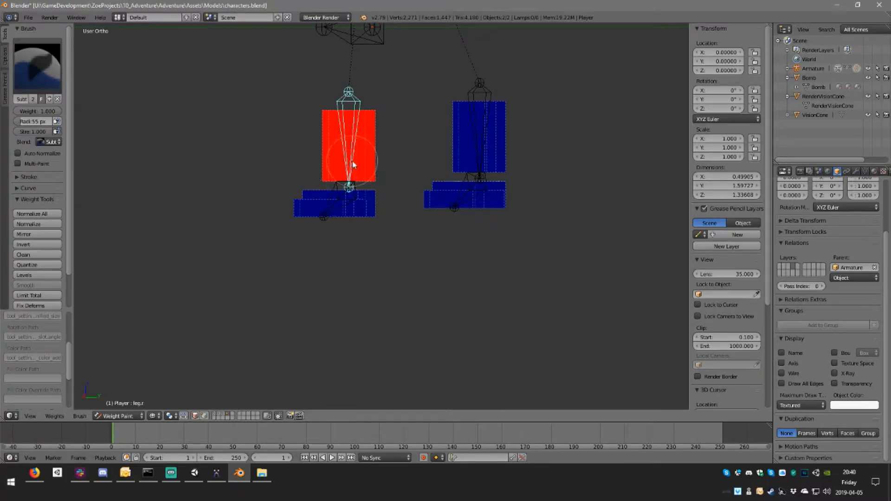
right_click(348, 191)
middle_click_drag(379, 157, 351, 181)
- Inspect the weights of the upper-body bones, including hand.r, head and hand.l, for stray influence
right_click(378, 60)
middle_click_drag(378, 60, 418, 127, "shift")
right_click(354, 143)
right_click(252, 163)
middle_click_drag(357, 94, 341, 137, "shift")
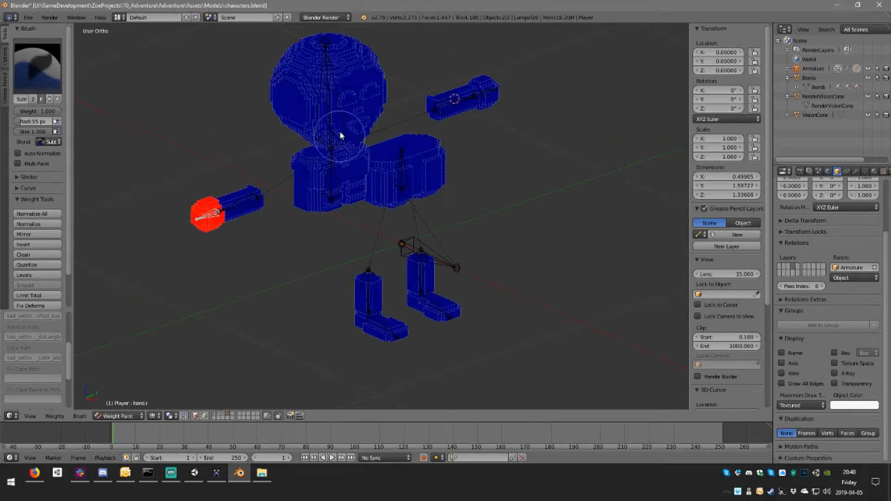
right_click(348, 101)
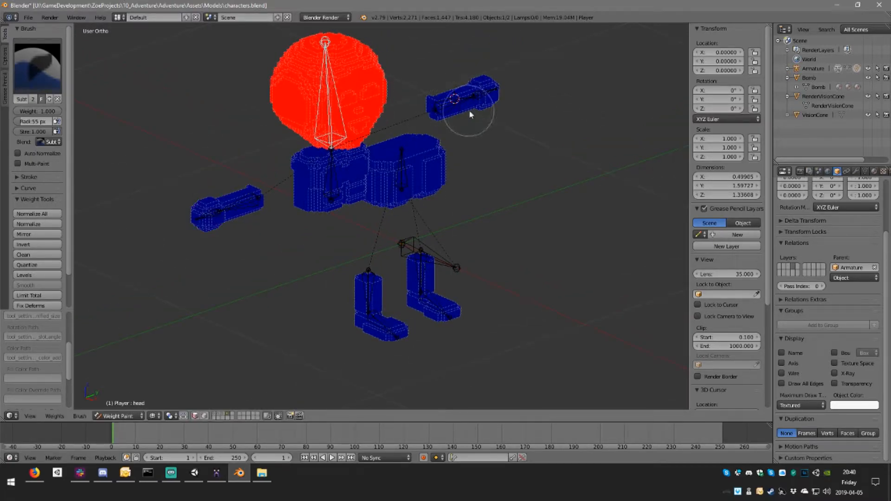
right_click(457, 99)
- Clear the location of all bones to bring the separated body parts back together, and deselect them
scroll(485, 94, "down", 6)
middle_click_drag(513, 130, 439, 120)
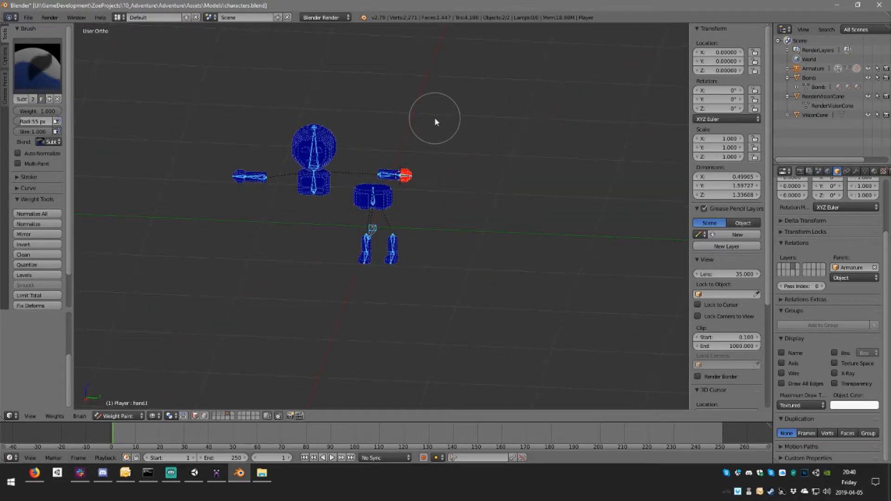
key("alt+g")
key("a")
scroll(476, 133, "up", 3)
scroll(458, 133, "up", 2)
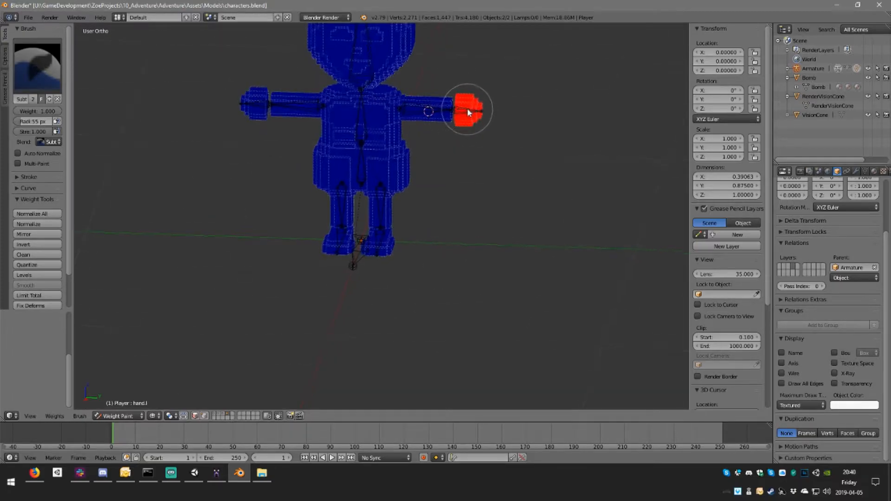
- Return the Player mesh to Object Mode and display it with solid shading
key("Tab")
key("Tab")
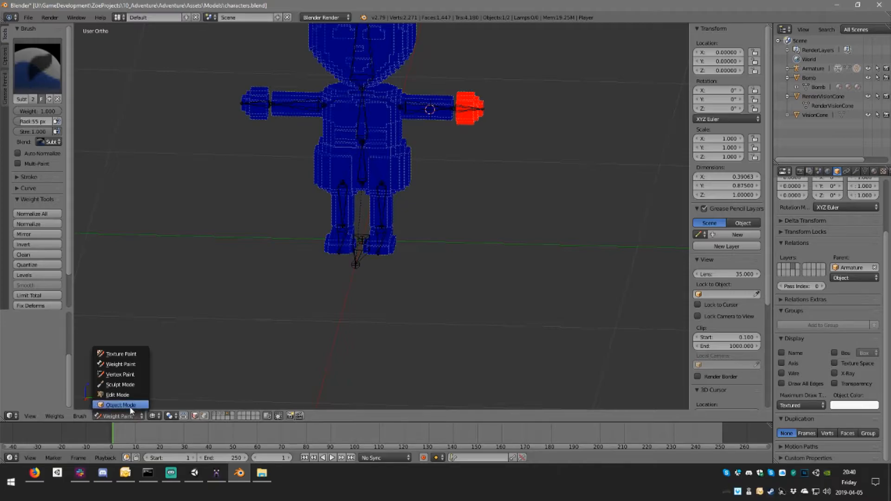
left_click(121, 405)
key("z")
mouse_move(416, 164)
middle_mouse_down()
mouse_move(425, 151)
mouse_move(412, 201)
middle_mouse_up()
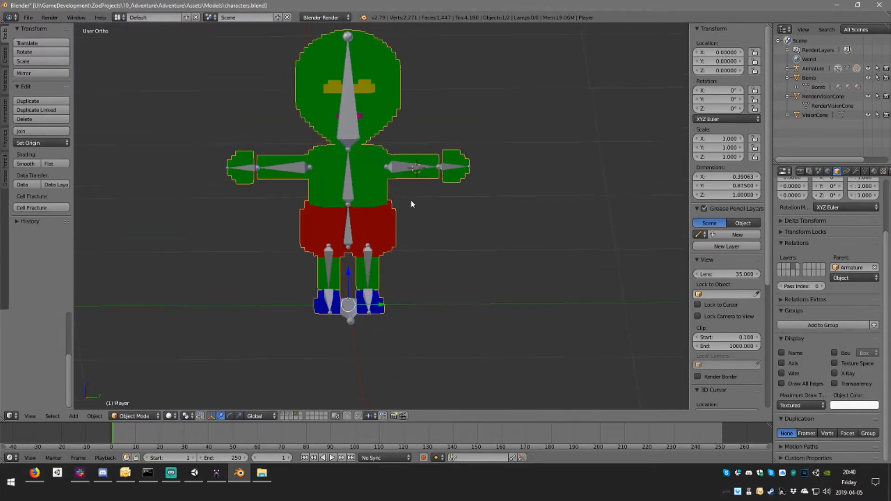
- Try rotating the hand.l and arm.l bones to test how the mesh follows, cancelling each rotation
right_click(452, 166)
scroll(463, 177, "up", 2)
key("r")
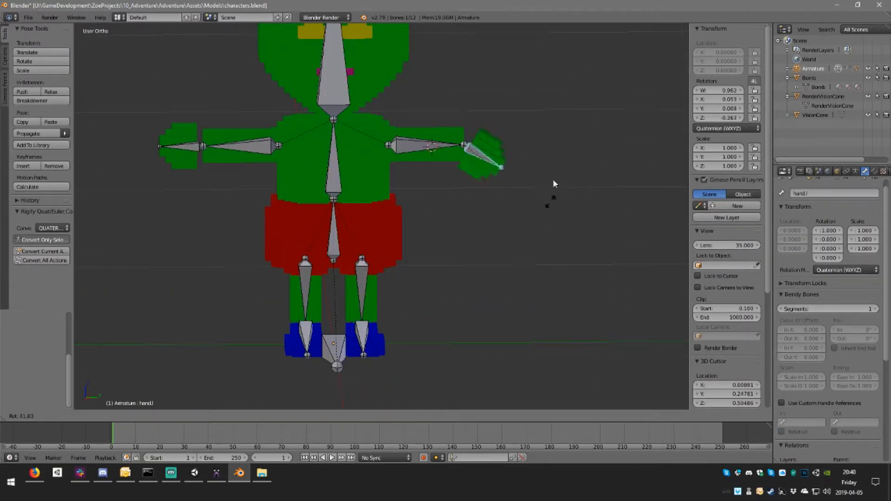
right_click(546, 168)
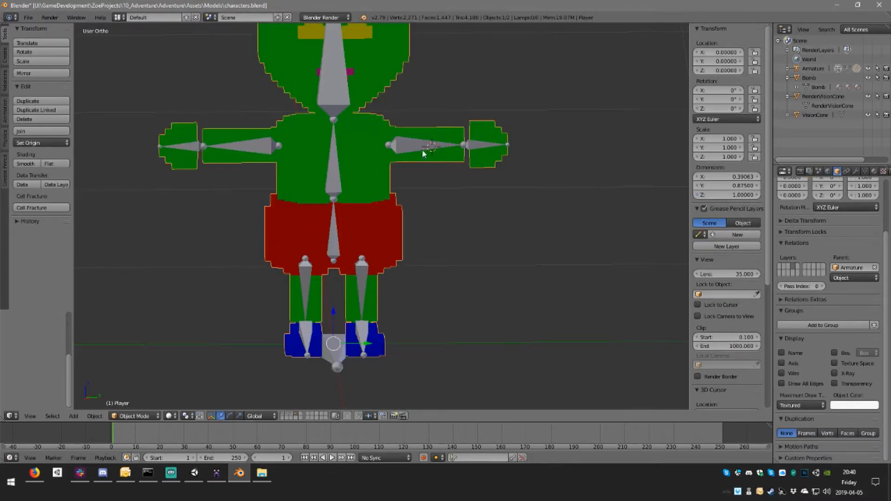
right_click(426, 148)
key("r")
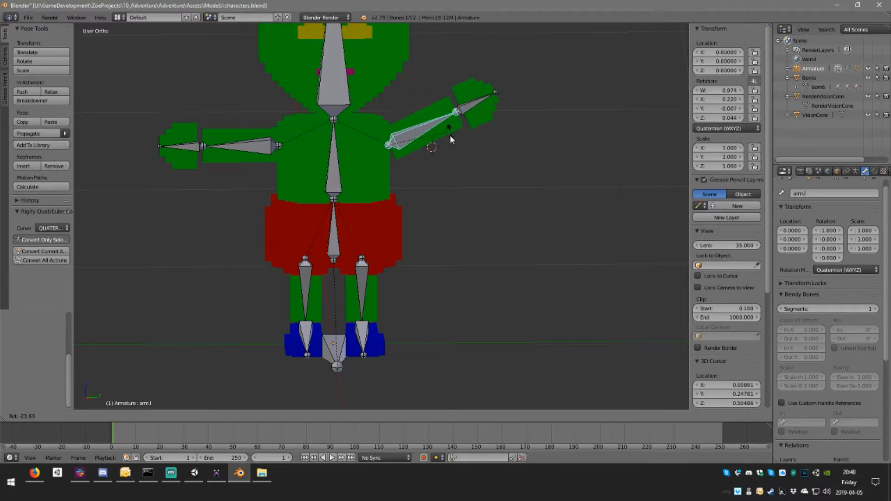
right_click(451, 138)
- Try rotating the arm.r and head bones to test how the mesh follows, cancelling each rotation
right_click(252, 142)
key("r")
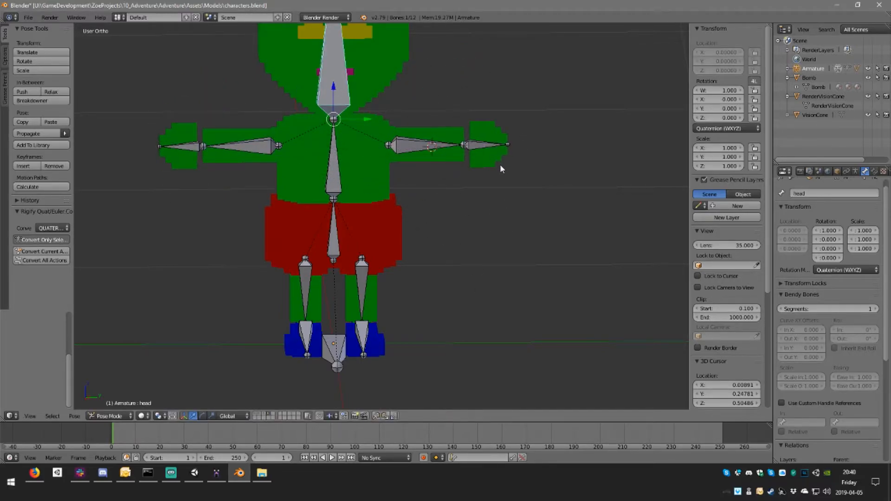
key("r")
right_click(514, 143)
middle_click_drag(513, 144, 389, 144)
key("r")
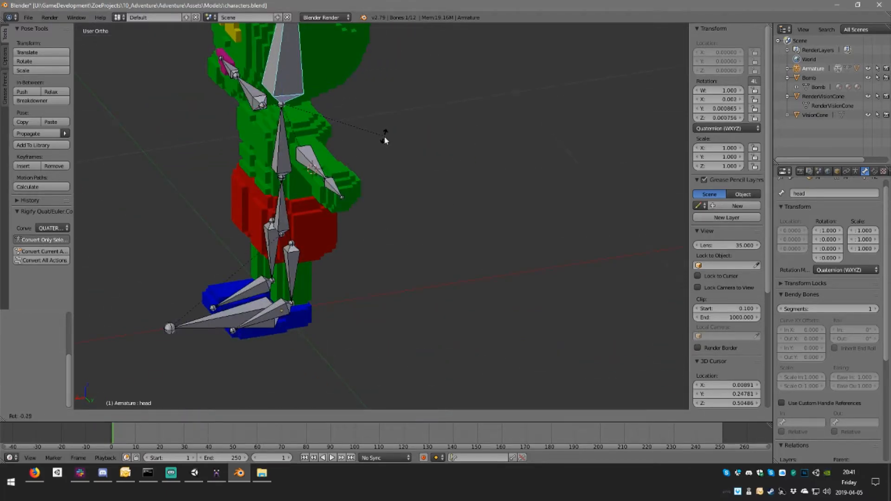
key("y")
right_click(380, 156)
- Rotate the spine bone in a side view so the upper body leans forward
middle_click_drag(351, 128, 402, 125)
scroll(392, 153, "down", 1)
middle_click_drag(360, 169, 352, 121, "shift")
right_click(303, 146)
middle_click_drag(309, 142, 504, 155)
key("r")
left_click(470, 85)
- Rotate the head bone so the head tilts further forward
middle_click_drag(310, 85, 444, 124, "shift")
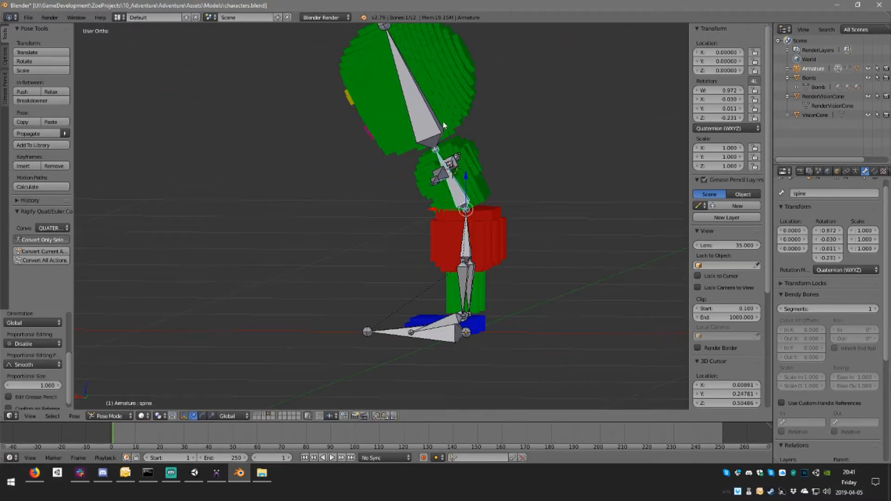
right_click(445, 125)
key("r")
left_click(400, 193)
- Rotate the arm.l and arm.r bones down so both arms hang beside the body
middle_click_drag(400, 193, 495, 191)
right_click(483, 184)
key("r")
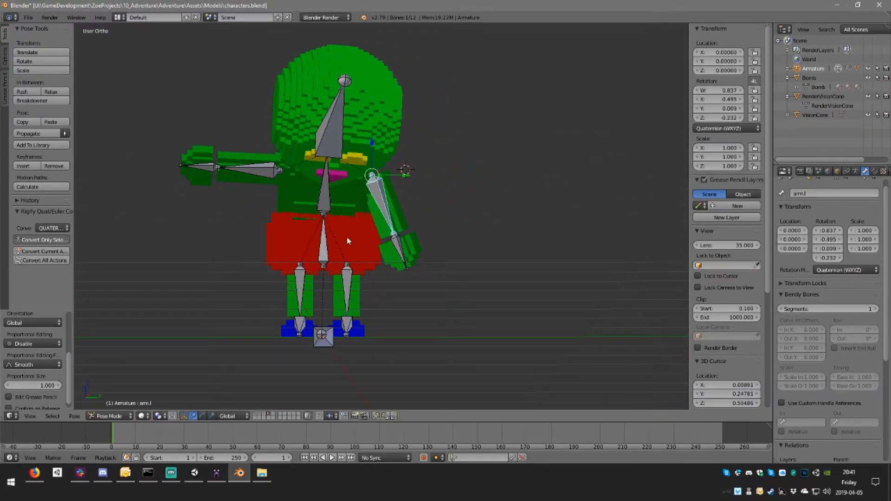
key("r")
left_click(506, 402)
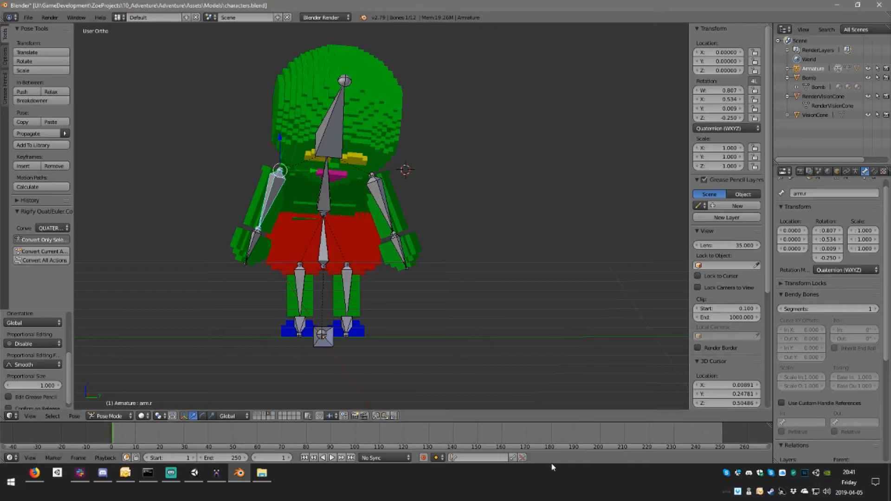
- Swing the arm.l bone forward in a side view and bend the hand.l bone inward
middle_click_drag(498, 188, 394, 223)
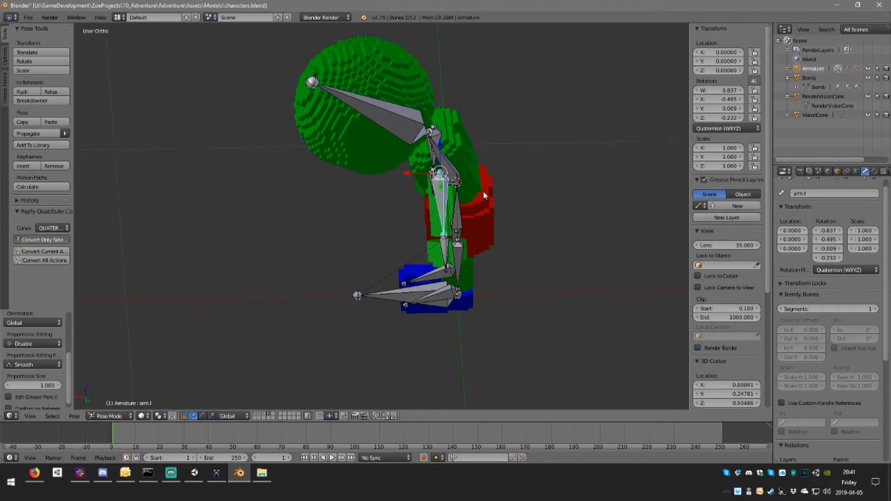
middle_click_drag(484, 193, 484, 185)
key("r")
left_click(440, 227)
middle_click_drag(440, 227, 403, 218)
right_click(392, 218)
key("r")
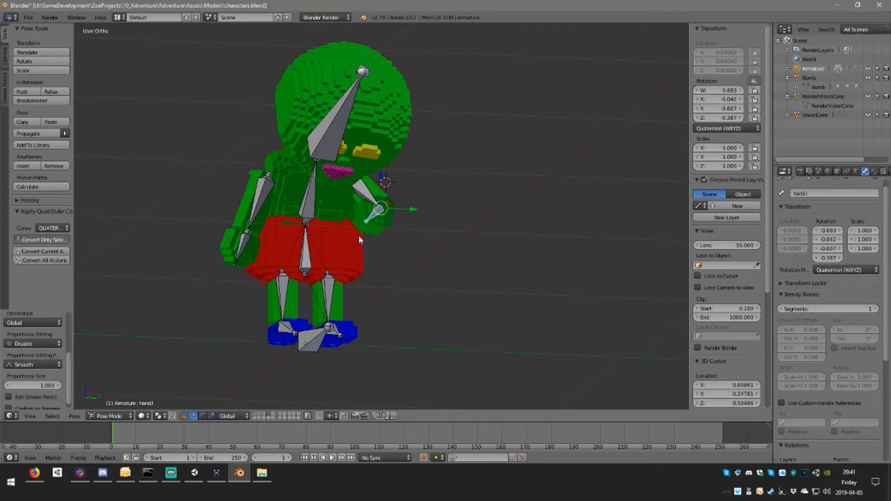
- Rotate the arm.r bone to adjust the pose of the right arm
middle_click_drag(264, 212, 522, 315)
key("r")
left_click(540, 257)
middle_click_drag(540, 257, 513, 234)
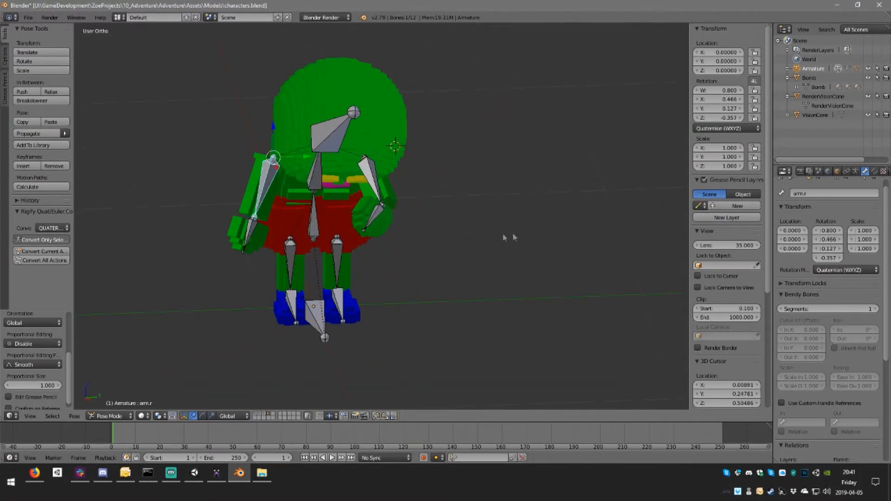
- Bend the hand.r bone inward and rotate the arm.r bone so the right forearm crosses the body
right_click(246, 233)
key("r")
left_click(289, 227)
right_click(263, 198)
key("r")
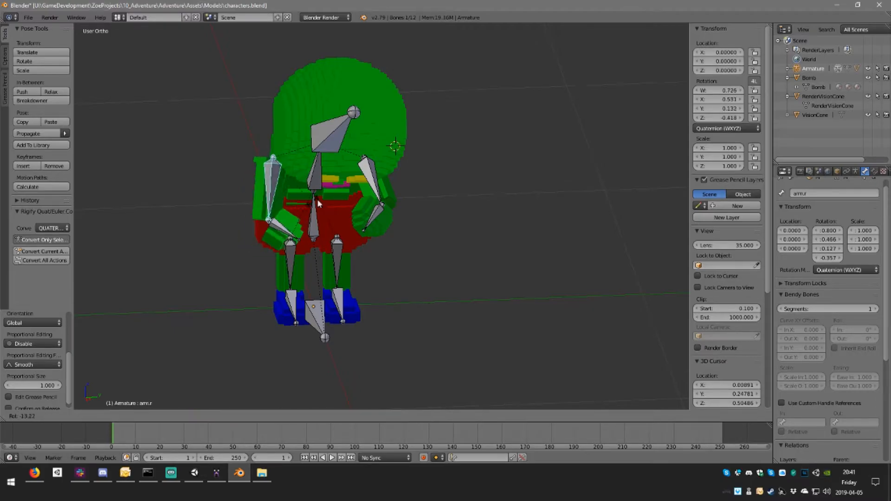
left_click(338, 195)
- Rotate the arm.l and arm.r bones so both hands meet in front of the chest
right_click(372, 189)
key("r")
left_click(456, 261)
middle_click_drag(456, 261, 543, 240)
right_click(332, 205)
key("r")
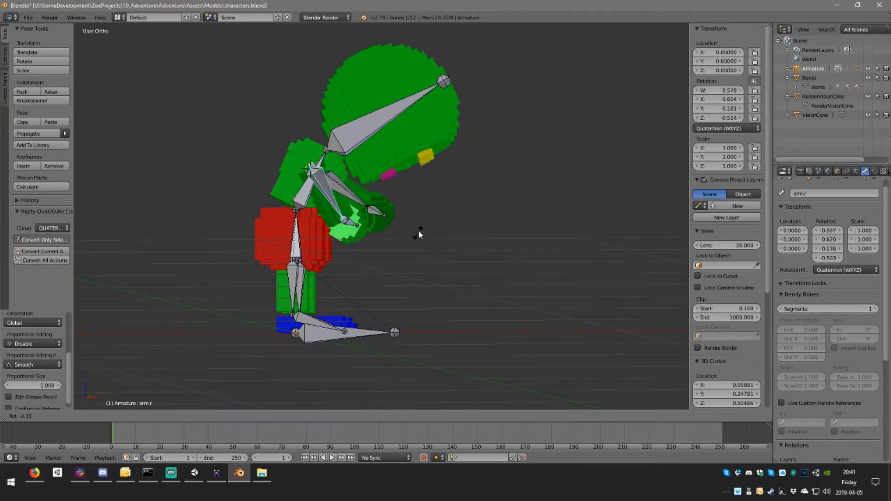
left_click(430, 205)
middle_click_drag(429, 205, 370, 254)
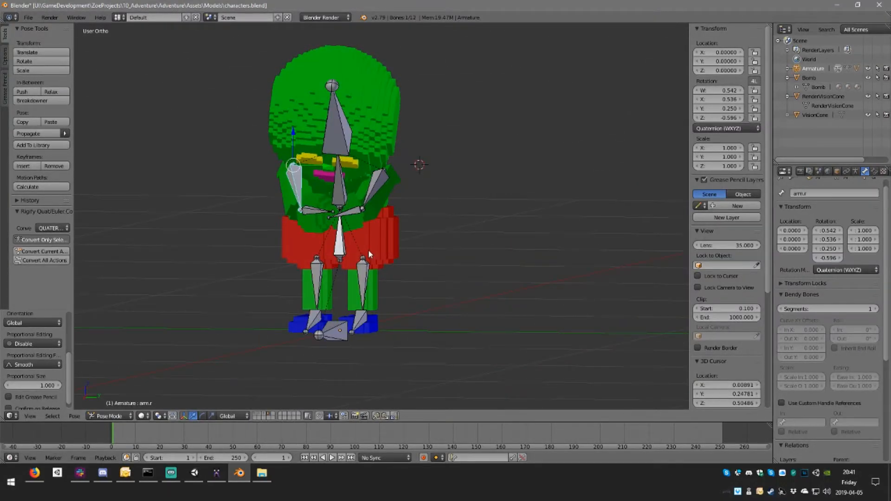
- Try rotating the hips bone to test how the whole body follows it
right_click(370, 254)
key("r")
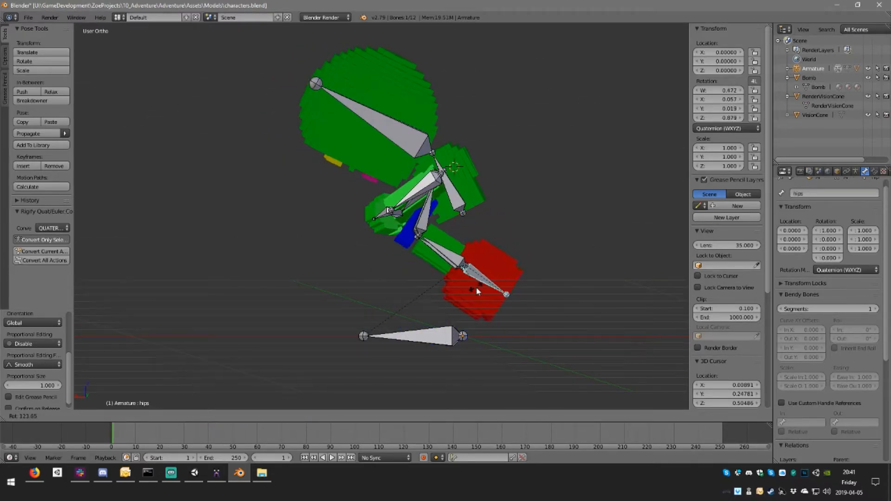
key("Escape")
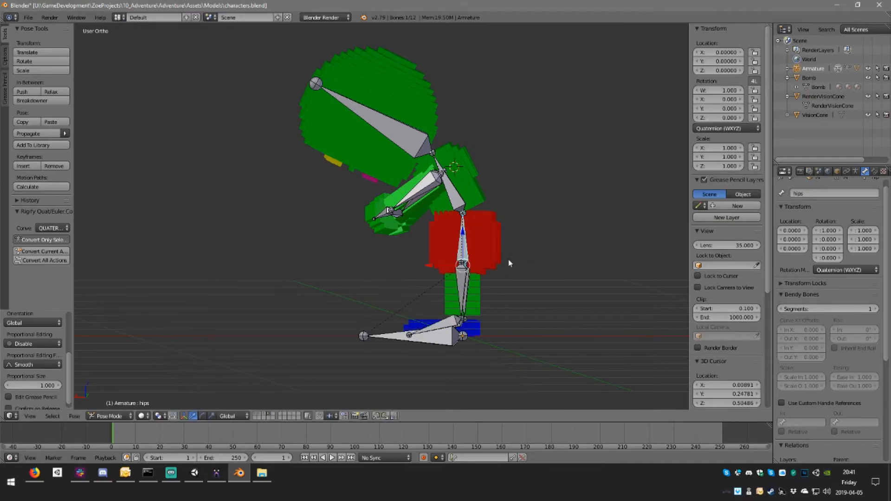
- Inspect the placement of the hips bone inside the red shorts in Edit Mode and return to Pose Mode
scroll(502, 252, "up", 4)
middle_click_drag(437, 261, 454, 264)
right_click(411, 225)
middle_click_drag(417, 286, 428, 281)
key("Tab")
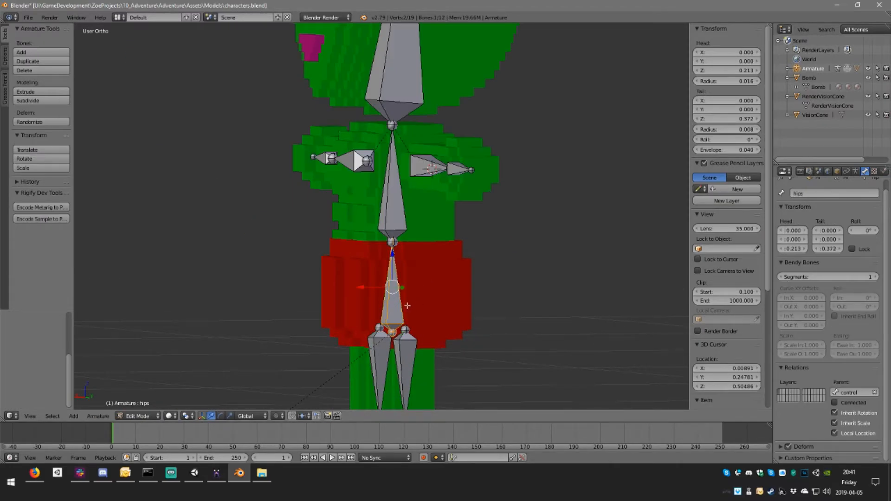
middle_click_drag(396, 215, 368, 230)
middle_click_drag(366, 288, 415, 322)
key("ctrl+Tab")
- Test the hips bone's rotation again from the side, then cancel it
middle_click_drag(425, 291, 493, 325)
key("r")
right_click(485, 299)
key("r")
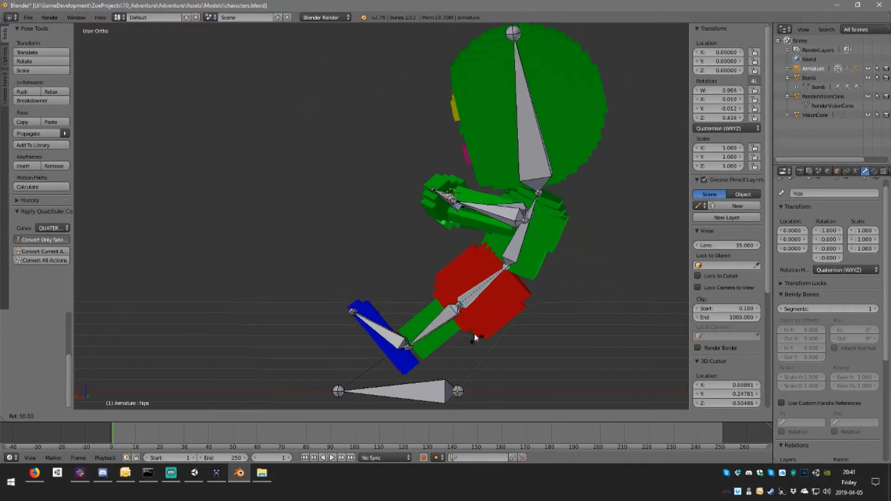
right_click(490, 367)
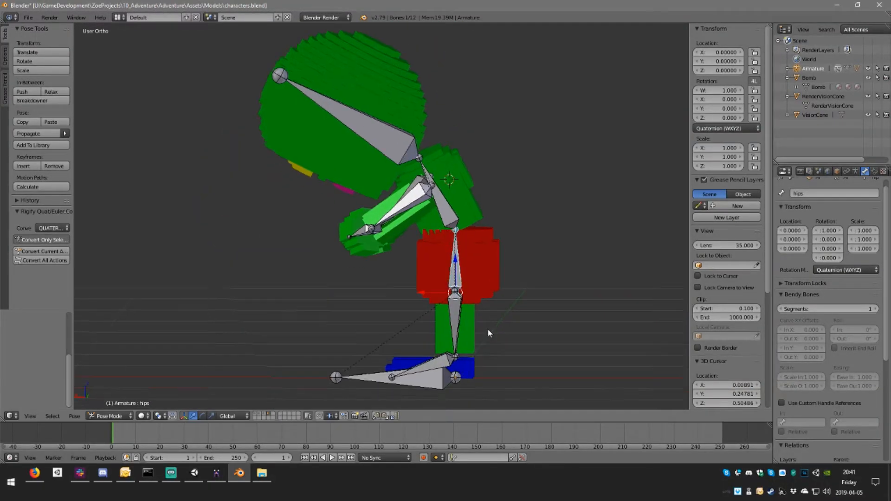
- Try rotating the leg.l and foot.l bones to test the leg and foot deformation
middle_click_drag(489, 333, 484, 258, "shift")
scroll(497, 294, "up", 3)
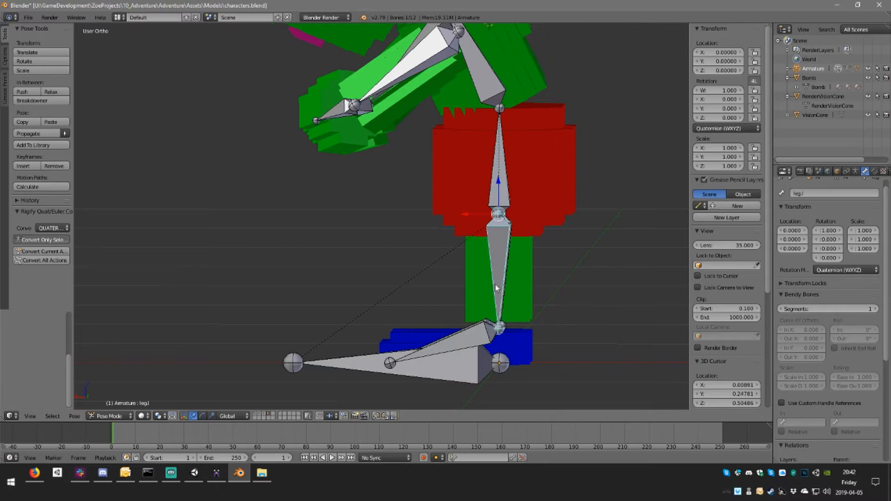
key("r")
right_click(505, 324)
scroll(500, 327, "up", 1)
right_click(498, 370)
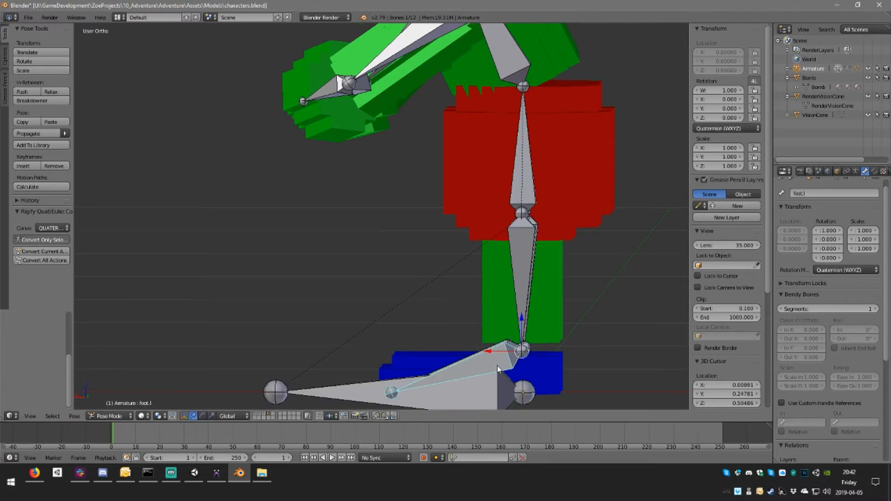
key("r")
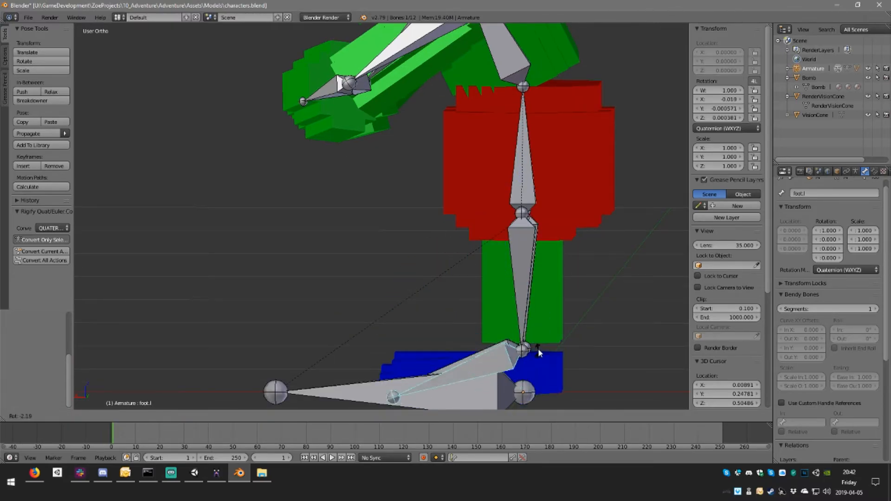
right_click(537, 352)
- Select all bones and clear their pose rotations to return the character to its rest pose
middle_click_drag(537, 352, 361, 243)
scroll(405, 305, "down", 3)
scroll(359, 262, "down", 3)
middle_click_drag(373, 213, 420, 242)
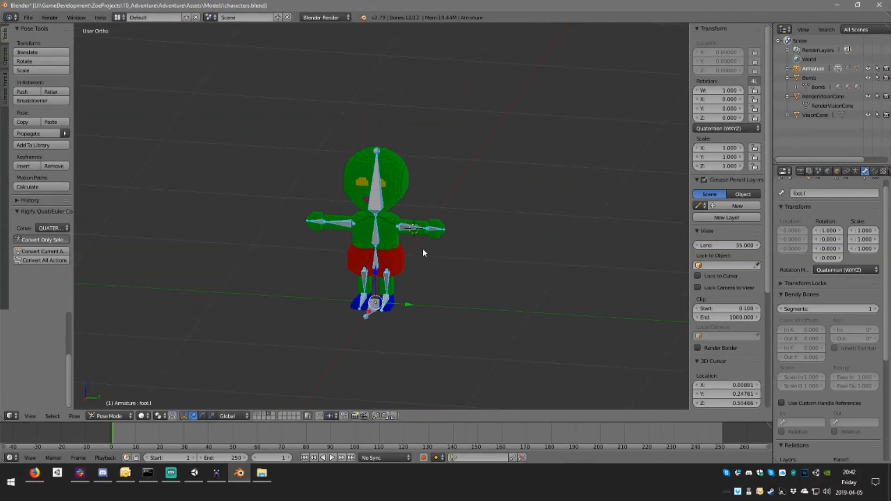
scroll(422, 248, "up", 2)
key("a")
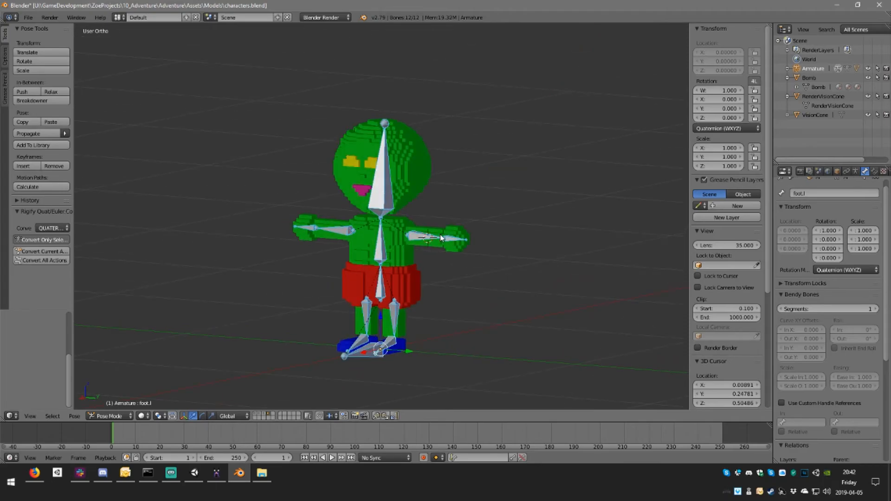
- Switch the armature to Edit Mode and save characters.blend over the existing file
scroll(431, 281, "up", 3)
scroll(430, 281, "down", 3)
key("Tab")
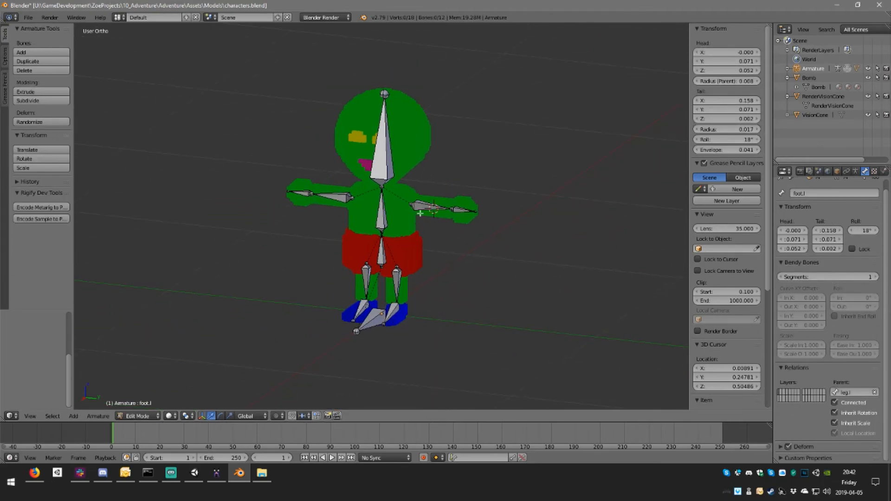
middle_click_drag(409, 217, 455, 219)
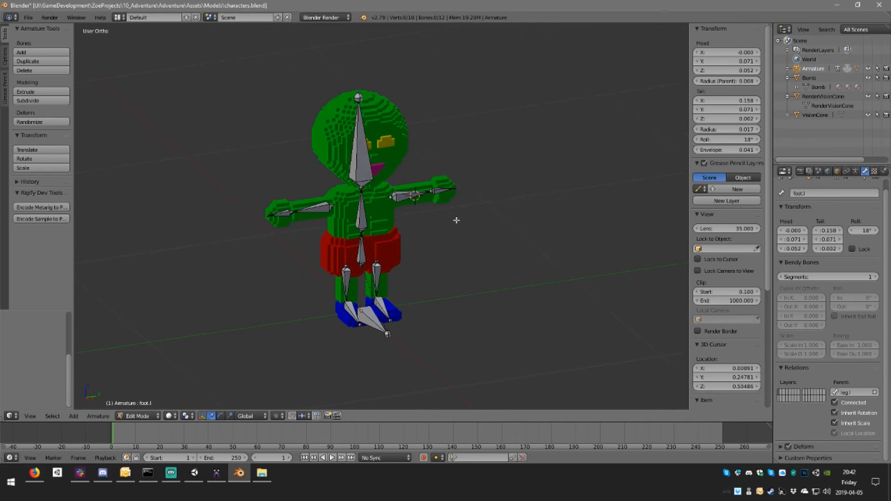
key("Tab")
key("Tab")
key("ctrl+s")
left_click(480, 216)
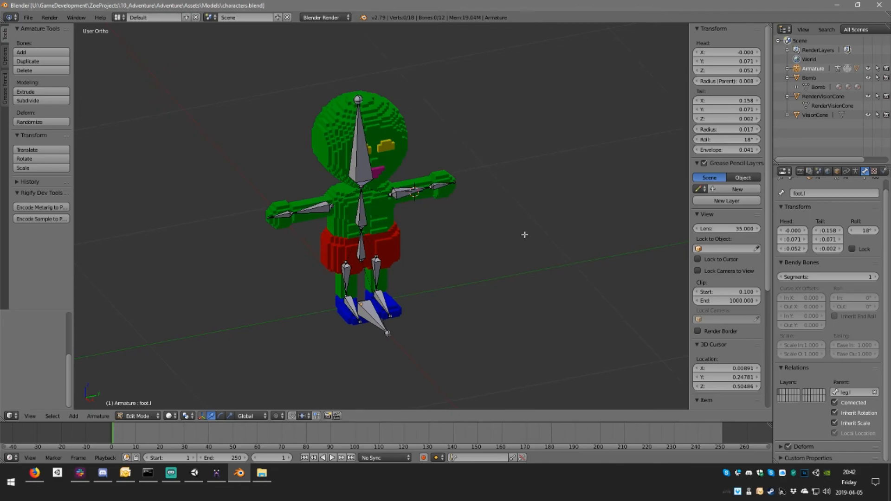